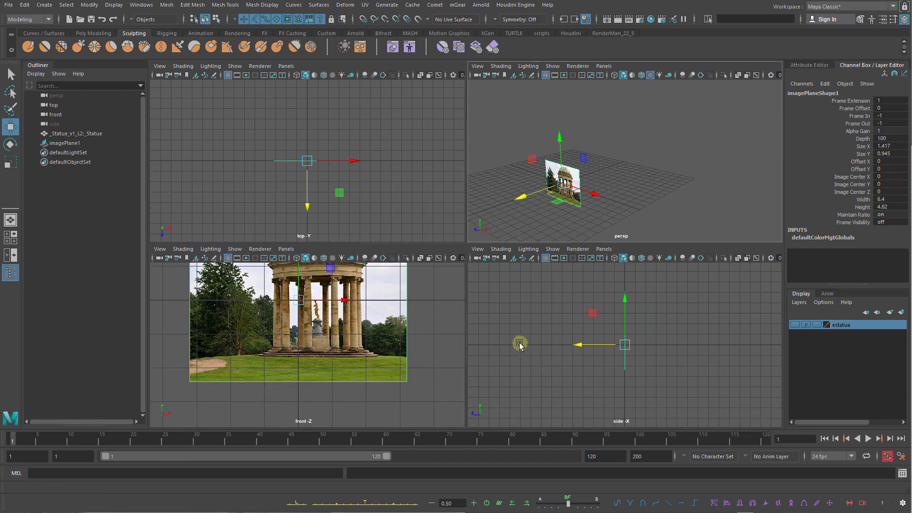
Select the temple image plane and examine it from several angles in the perspective and front views
{"action": "left_click", "coordinate": [621, 178]}
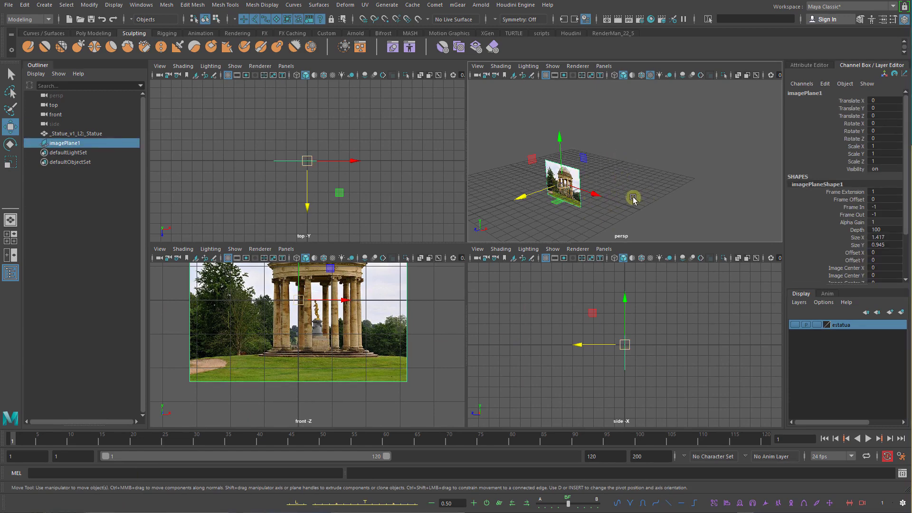
{"action": "middle_click_drag", "start_coordinate": [588, 192], "coordinate": [678, 183], "text": "alt"}
{"action": "right_click_drag", "start_coordinate": [678, 183], "coordinate": [628, 193], "text": "alt"}
{"action": "middle_click_drag", "start_coordinate": [629, 193], "coordinate": [612, 199], "text": "alt"}
{"action": "left_click_drag", "start_coordinate": [609, 202], "coordinate": [629, 184], "text": "alt"}
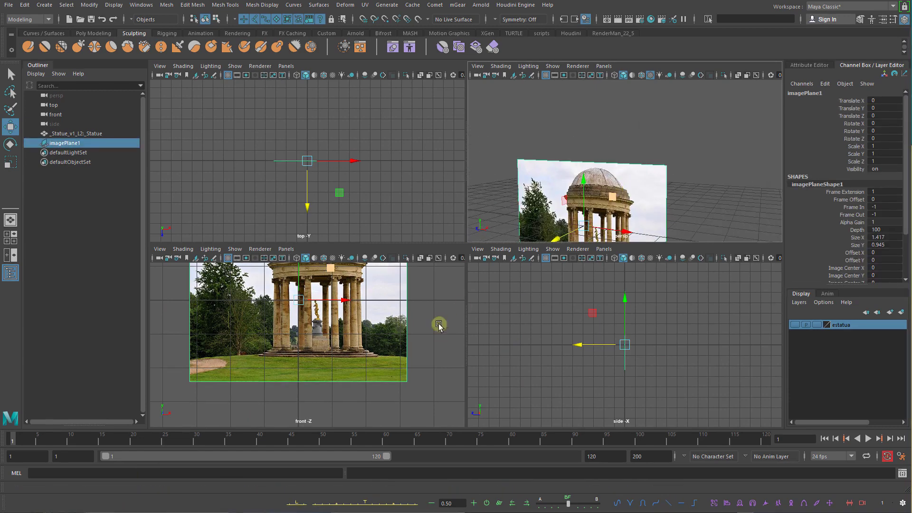
{"action": "middle_click_drag", "start_coordinate": [413, 338], "coordinate": [399, 366], "text": "alt"}
{"action": "left_click_drag", "start_coordinate": [616, 163], "coordinate": [594, 183], "text": "alt"}
{"action": "right_click_drag", "start_coordinate": [593, 183], "coordinate": [621, 186], "text": "alt"}
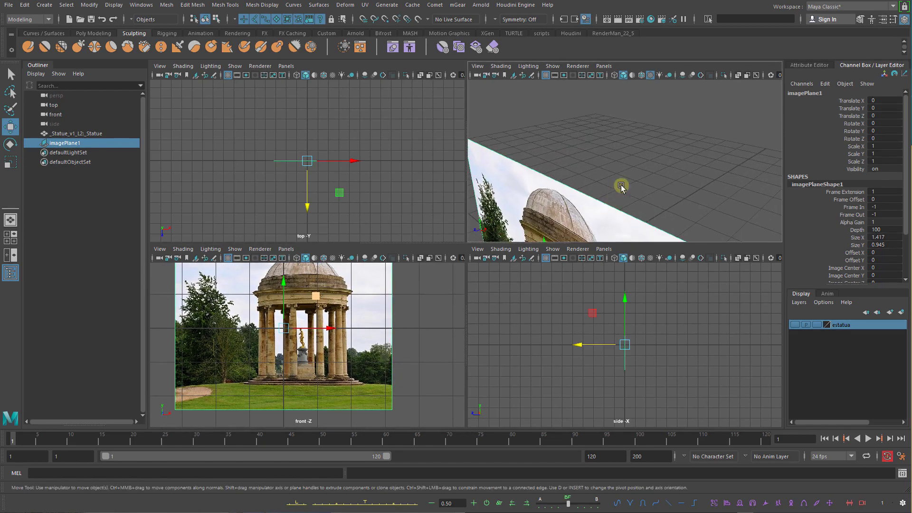
{"action": "left_click_drag", "start_coordinate": [621, 186], "coordinate": [684, 143], "text": "alt"}
{"action": "right_click_drag", "start_coordinate": [684, 142], "coordinate": [670, 147], "text": "alt"}
{"action": "left_click_drag", "start_coordinate": [670, 147], "coordinate": [713, 161], "text": "alt"}
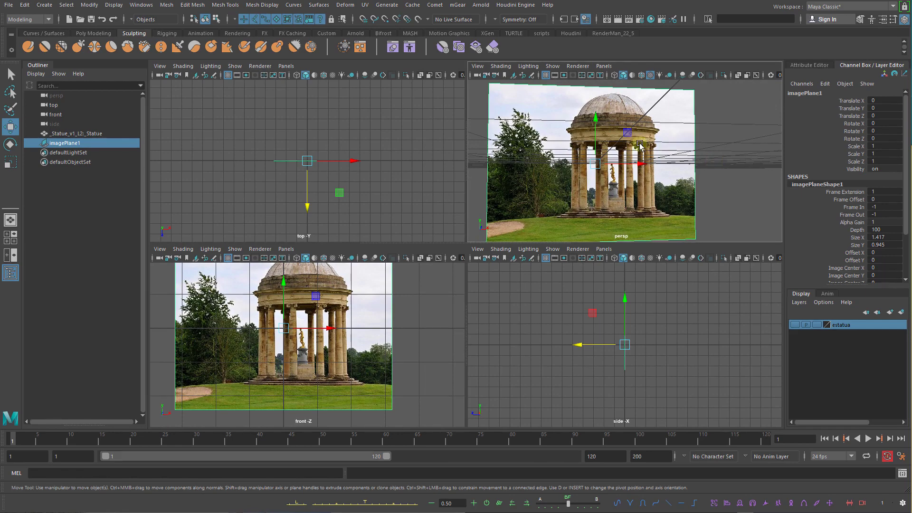
{"action": "left_click_drag", "start_coordinate": [617, 166], "coordinate": [658, 174], "text": "alt"}
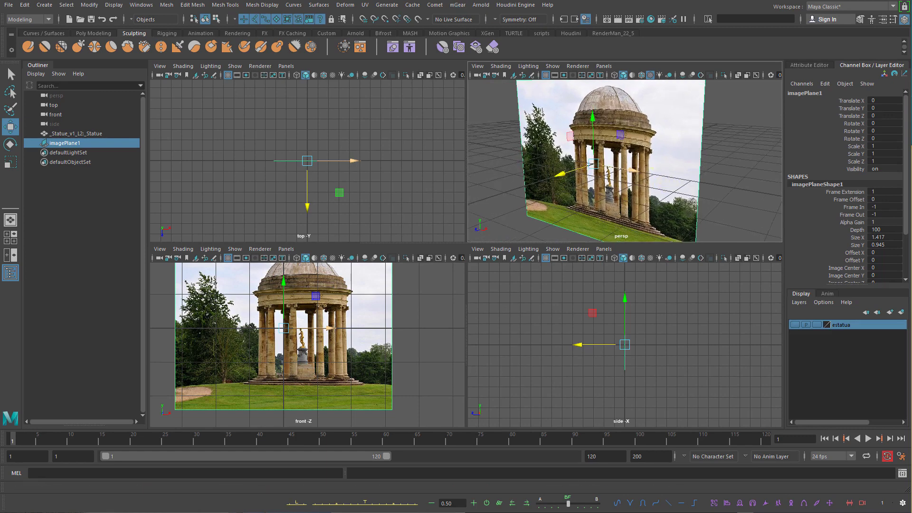
Switch to the browser to study the Rotondo reference photo, and return to Maya to compare it with the image plane
{"action": "key", "text": "alt+Tab"}
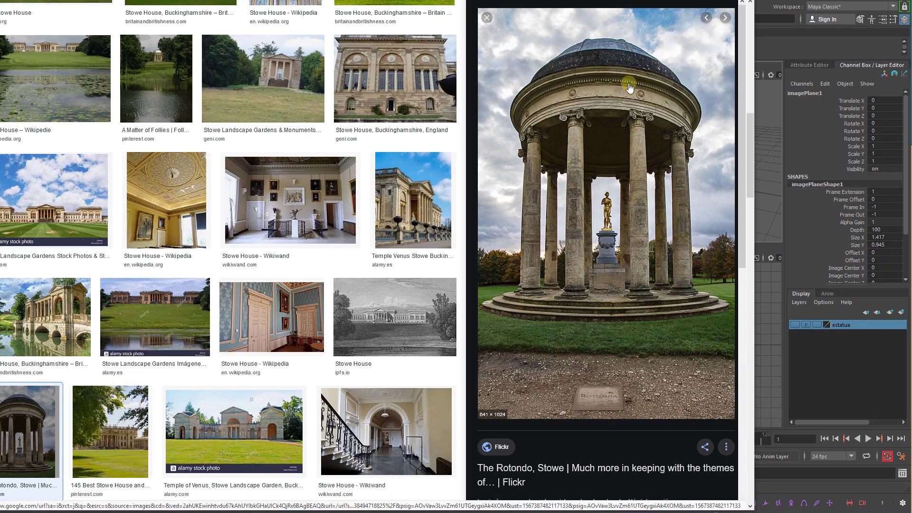
{"action": "left_click", "coordinate": [770, 2]}
{"action": "left_click_drag", "start_coordinate": [632, 169], "coordinate": [714, 159]}
{"action": "left_click_drag", "start_coordinate": [691, 188], "coordinate": [670, 189], "text": "alt"}
{"action": "scroll", "coordinate": [670, 188], "scroll_direction": "down", "scroll_amount": 5}
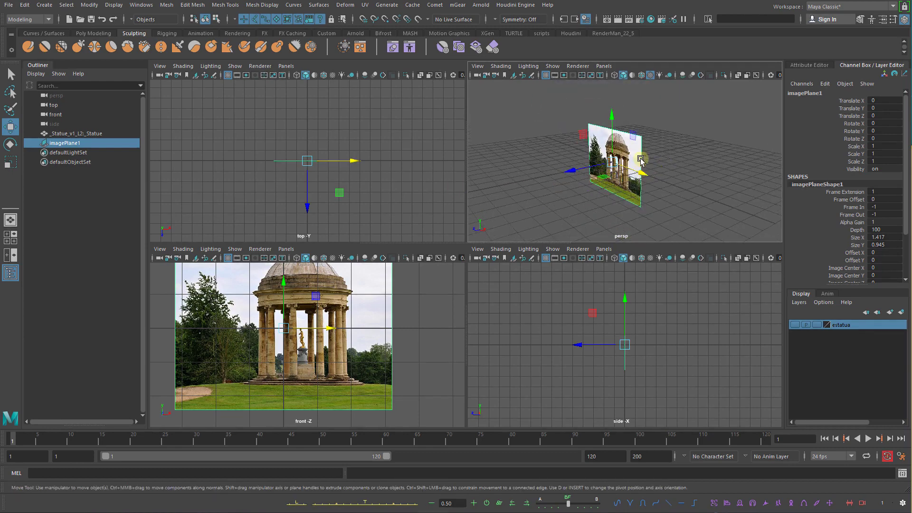
{"action": "middle_click_drag", "start_coordinate": [369, 301], "coordinate": [370, 324], "text": "alt"}
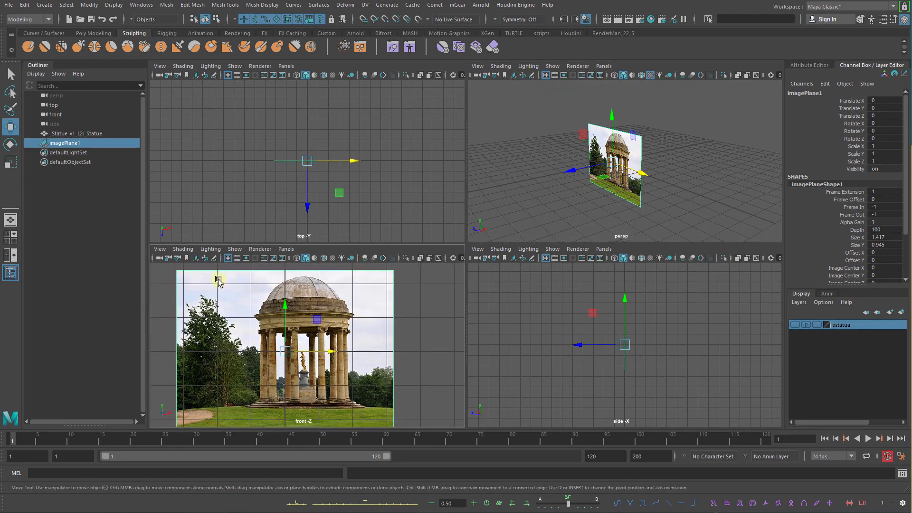
{"action": "middle_click_drag", "start_coordinate": [332, 363], "coordinate": [351, 352], "text": "alt"}
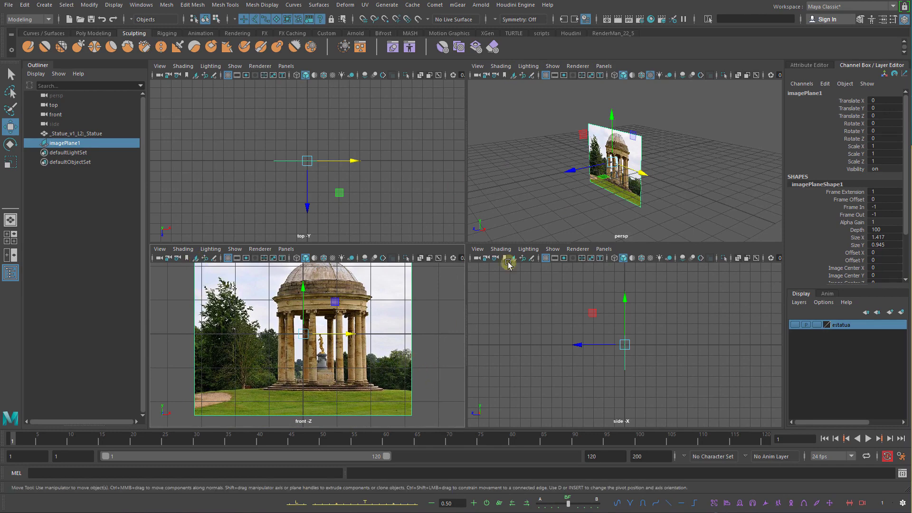
Move the image plane back behind the grid origin, to about -9.739 in Z
{"action": "left_click_drag", "start_coordinate": [597, 204], "coordinate": [600, 204], "text": "alt"}
{"action": "left_click_drag", "start_coordinate": [586, 171], "coordinate": [667, 161]}
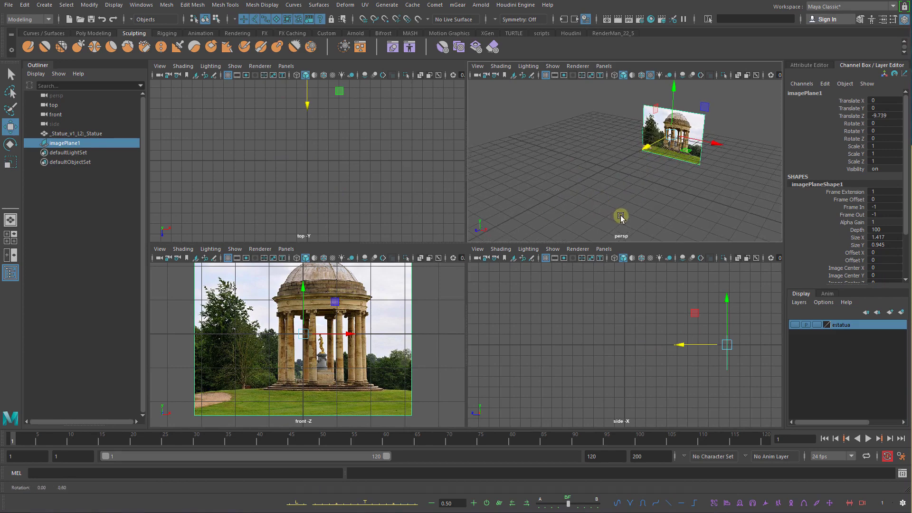
{"action": "right_click_drag", "start_coordinate": [620, 212], "coordinate": [571, 214], "text": "alt"}
{"action": "left_click_drag", "start_coordinate": [571, 214], "coordinate": [583, 193], "text": "alt"}
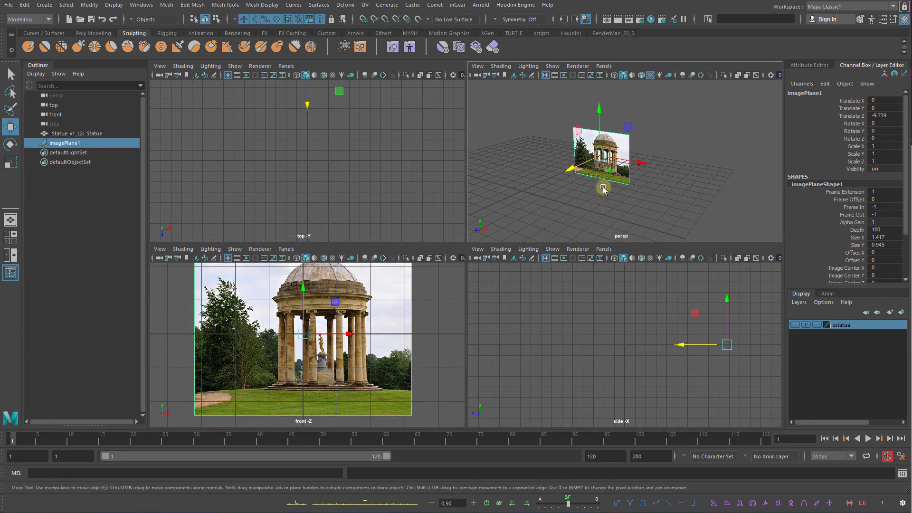
Scale the image plane uniformly to about 3.841 and raise it to about 5.779 in Y
{"action": "middle_click_drag", "start_coordinate": [603, 188], "coordinate": [641, 186], "text": "alt"}
{"action": "key", "text": "r"}
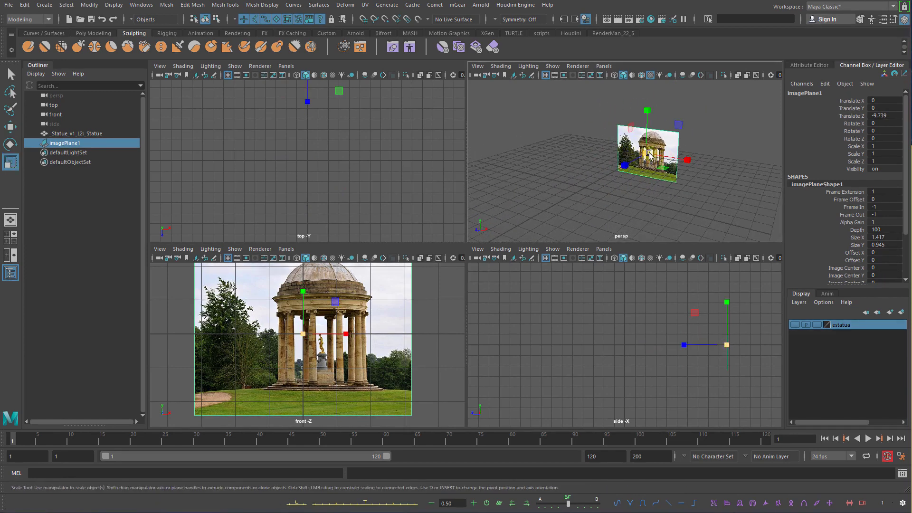
{"action": "left_click_drag", "start_coordinate": [649, 154], "coordinate": [639, 122]}
{"action": "key", "text": "w"}
{"action": "scroll", "coordinate": [365, 329], "scroll_direction": "down", "scroll_amount": 5}
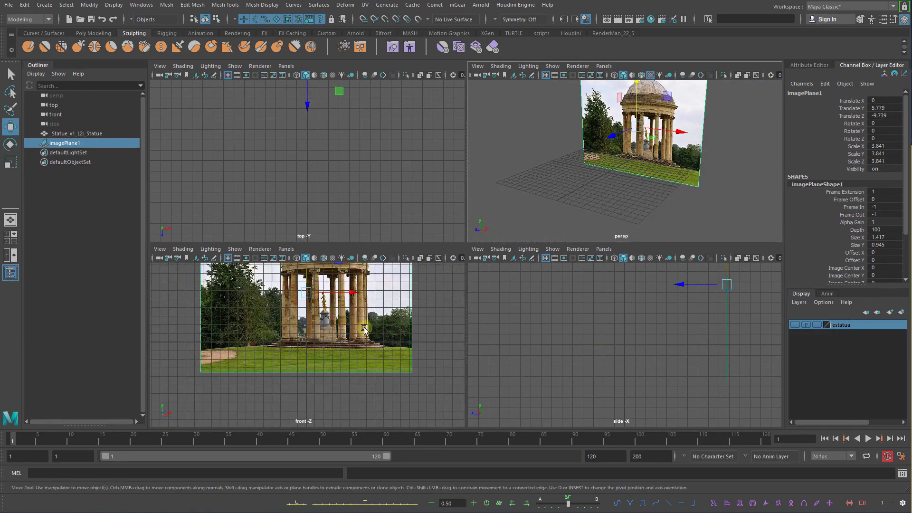
Shift the image plane in the front view to about -1.956 in X and 6.627 in Y, centering the temple on the grid
{"action": "scroll", "coordinate": [364, 329], "scroll_direction": "down", "scroll_amount": 1}
{"action": "middle_click_drag", "start_coordinate": [299, 346], "coordinate": [311, 356], "text": "alt"}
{"action": "left_click_drag", "start_coordinate": [353, 346], "coordinate": [298, 318]}
{"action": "middle_click_drag", "start_coordinate": [639, 206], "coordinate": [636, 208], "text": "alt"}
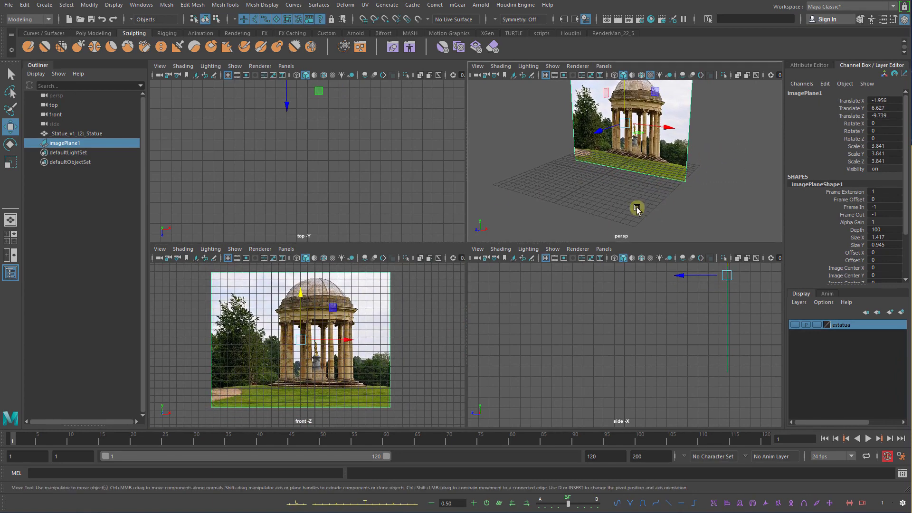
{"action": "key", "text": "r"}
{"action": "left_click_drag", "start_coordinate": [625, 124], "coordinate": [642, 126]}
{"action": "key", "text": "ctrl+z"}
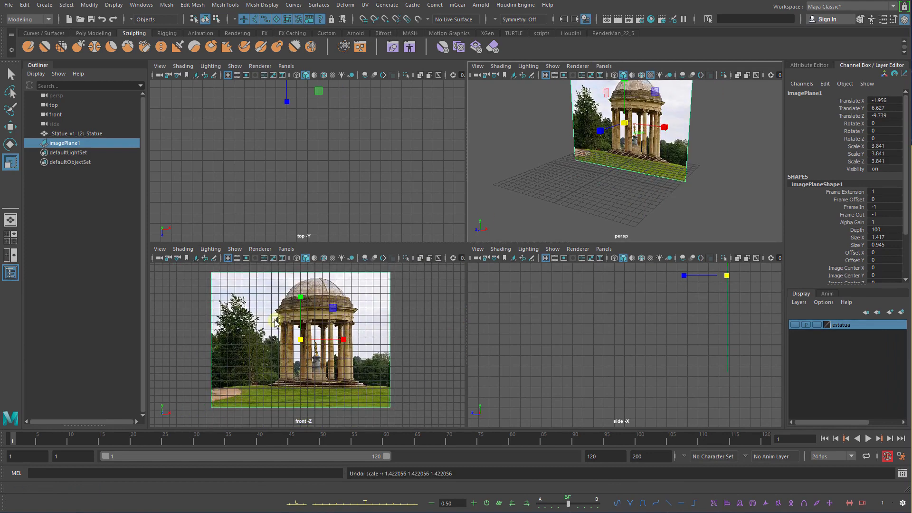
Fine-tune the image plane's position to about -2.282 in X and 6.431 in Y, aligning the temple with the center line
{"action": "key", "text": "w"}
{"action": "left_click_drag", "start_coordinate": [328, 340], "coordinate": [326, 338]}
{"action": "left_click_drag", "start_coordinate": [297, 312], "coordinate": [297, 314]}
{"action": "left_click_drag", "start_coordinate": [332, 341], "coordinate": [332, 342]}
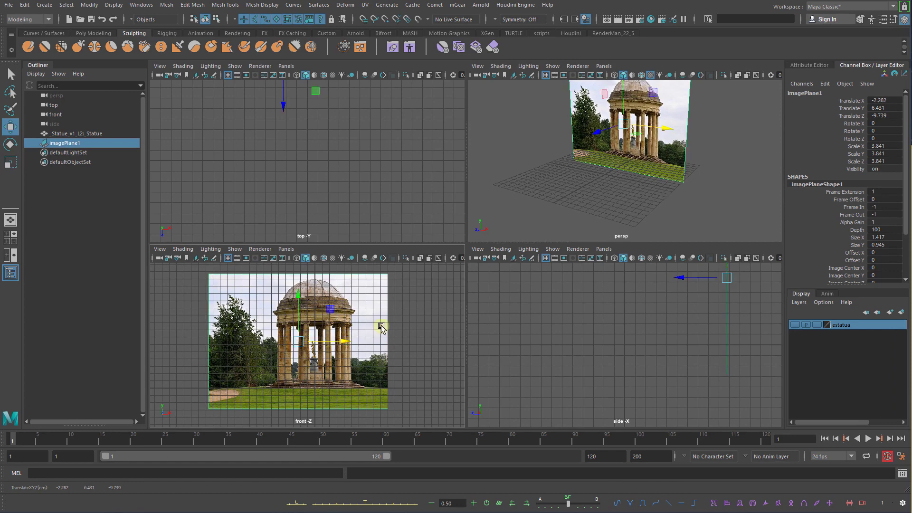
Inspect the temple's columns and entablature up close, compare them with the Rotondo photo in the browser, and return to Maya
{"action": "scroll", "coordinate": [375, 332], "scroll_direction": "up", "scroll_amount": 5}
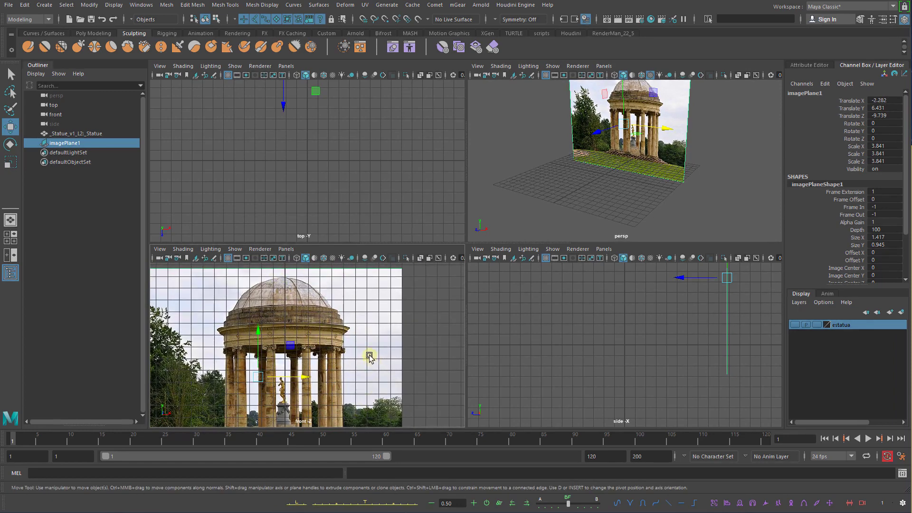
{"action": "middle_click_drag", "start_coordinate": [369, 356], "coordinate": [373, 332], "text": "alt"}
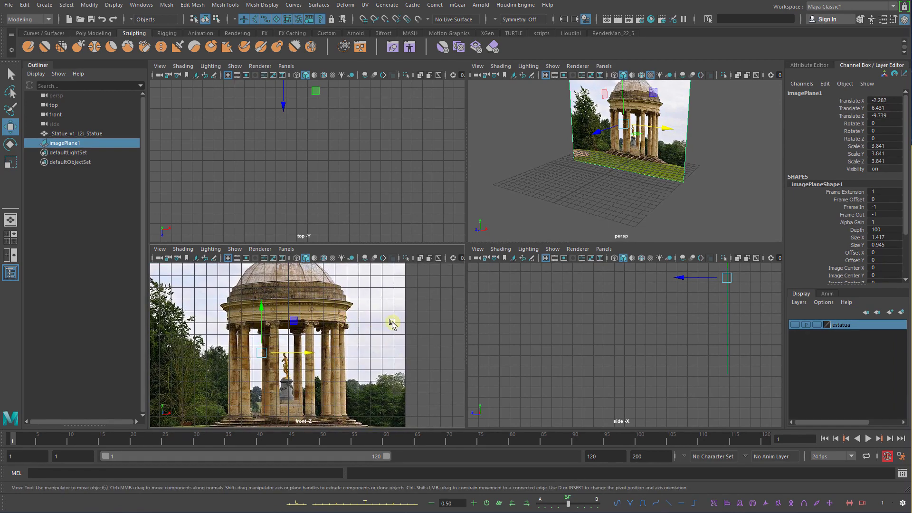
{"action": "scroll", "coordinate": [722, 151], "scroll_direction": "up", "scroll_amount": 5}
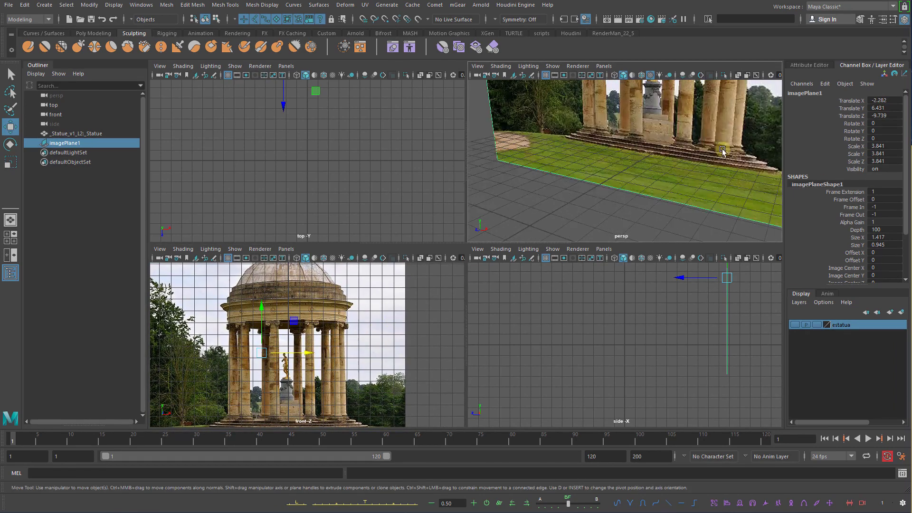
{"action": "middle_click_drag", "start_coordinate": [722, 151], "coordinate": [691, 218], "text": "alt"}
{"action": "left_click_drag", "start_coordinate": [691, 219], "coordinate": [710, 204], "text": "alt"}
{"action": "scroll", "coordinate": [703, 204], "scroll_direction": "up", "scroll_amount": 2}
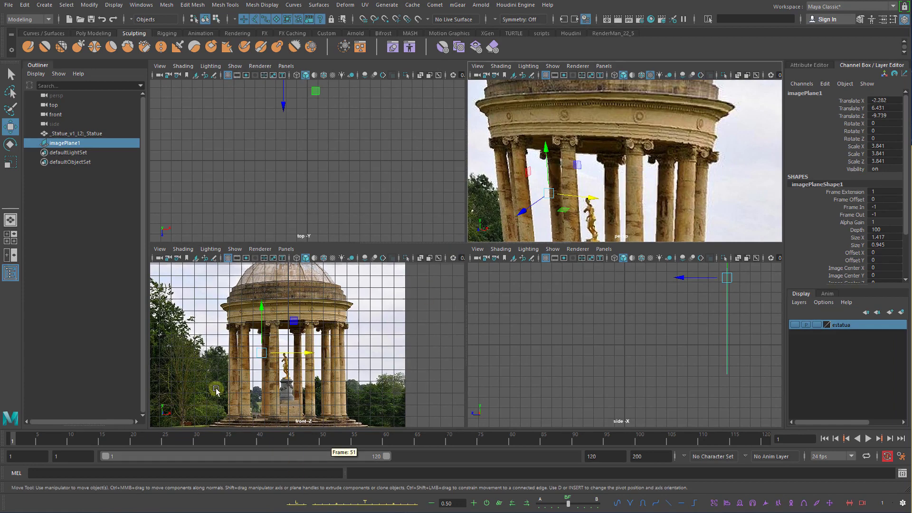
{"action": "key", "text": "alt+Tab"}
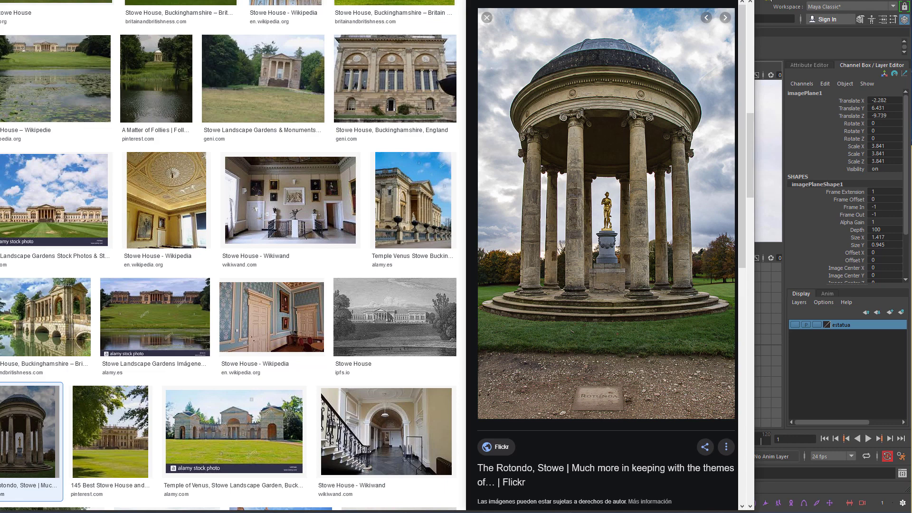
{"action": "left_click", "coordinate": [768, 2]}
{"action": "right_click_drag", "start_coordinate": [618, 182], "coordinate": [471, 254], "text": "alt"}
{"action": "mouse_move", "coordinate": [372, 352]}
{"action": "right_mouse_down", "text": "alt"}
{"action": "mouse_move", "coordinate": [350, 350]}
{"action": "mouse_move", "coordinate": [358, 362]}
{"action": "right_mouse_up", "text": "alt"}
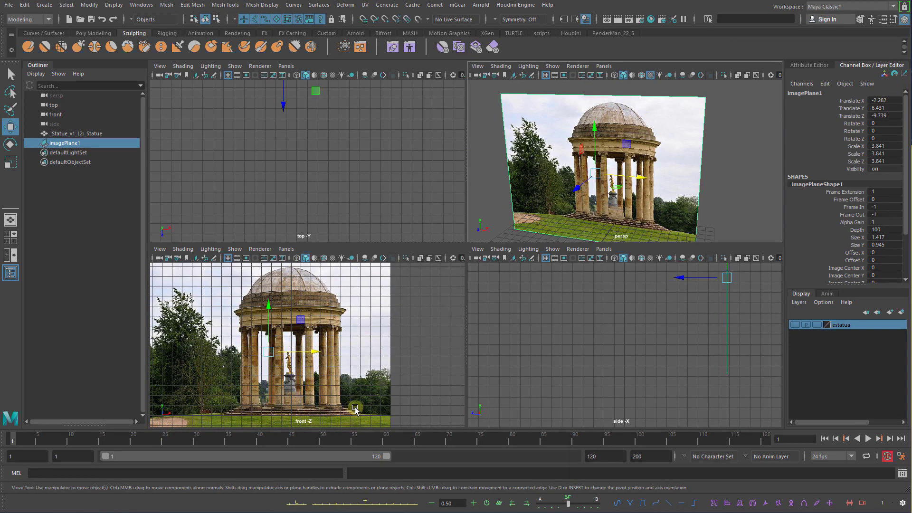
Deselect the image plane and create a polygon cylinder at the origin
{"action": "left_click", "coordinate": [314, 177]}
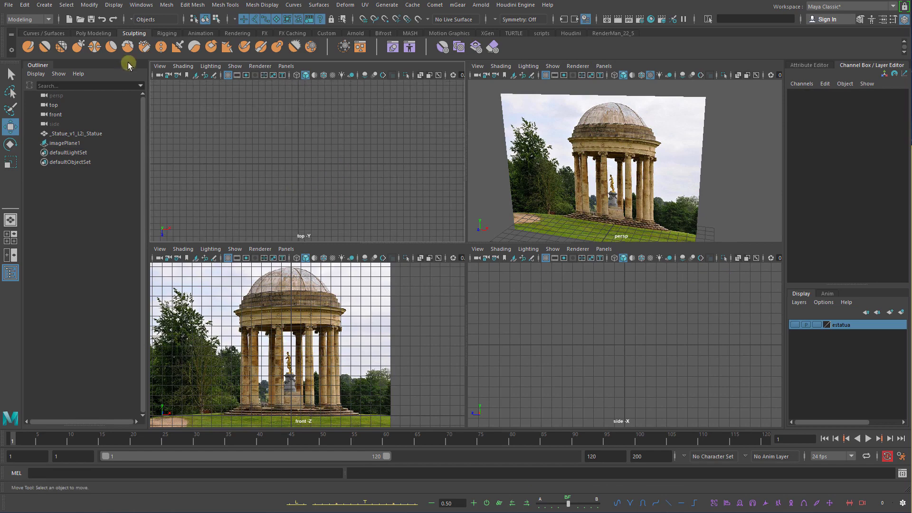
{"action": "left_click", "coordinate": [93, 33]}
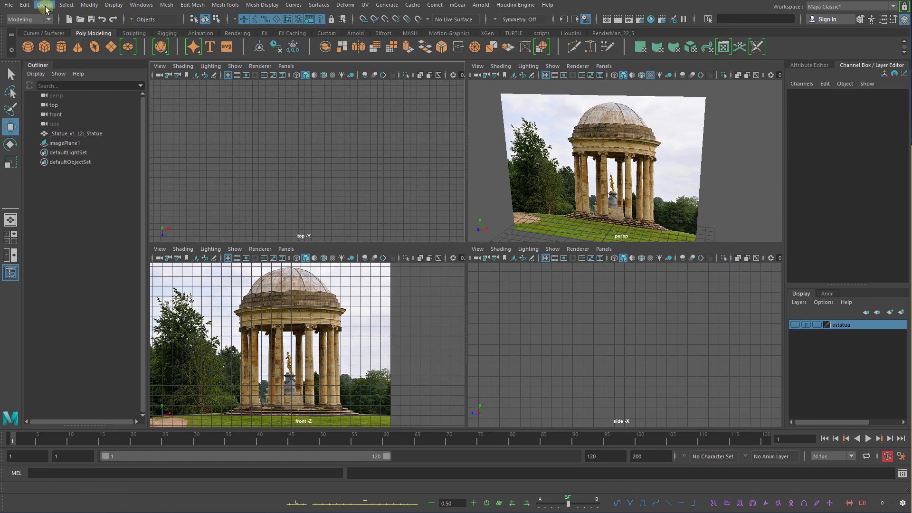
{"action": "left_click", "coordinate": [45, 5]}
{"action": "mouse_move", "coordinate": [145, 38]}
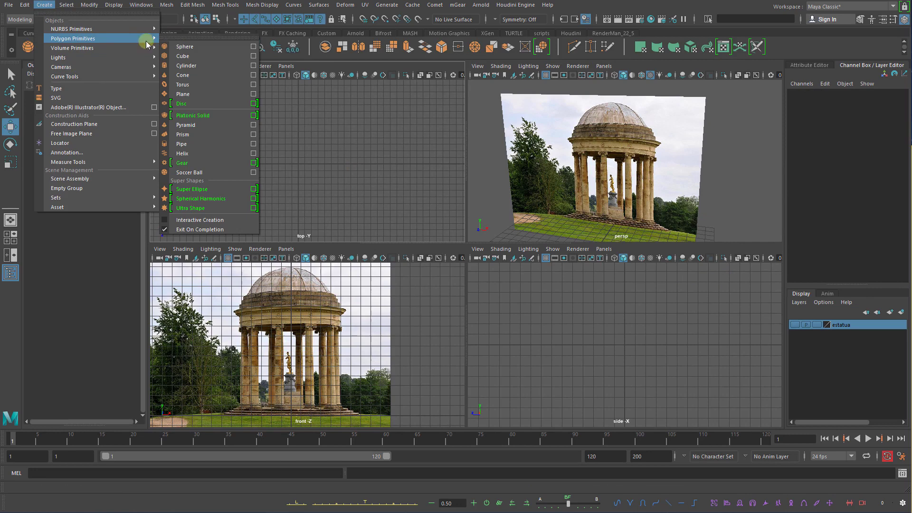
{"action": "left_click", "coordinate": [209, 65]}
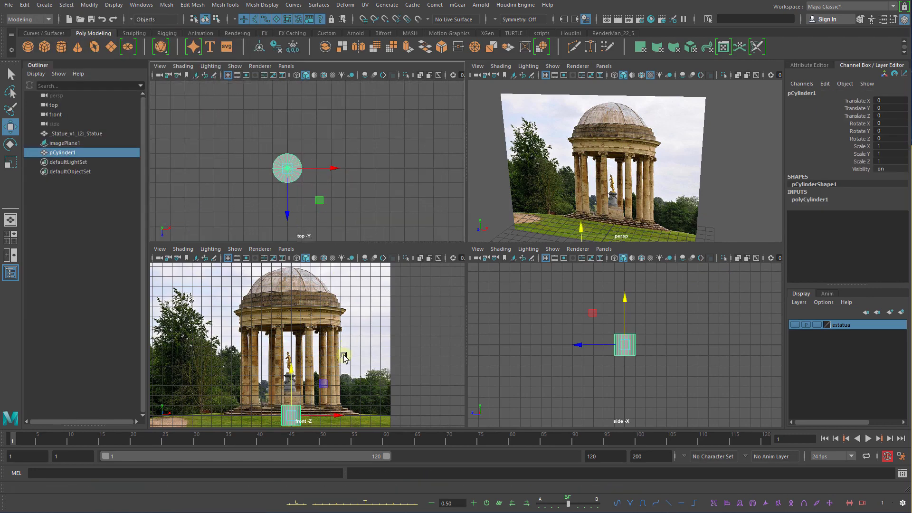
Set the cylinder's radius to 6.8 in the enlarged front view, matching the width of the temple's lowest step
{"action": "key", "text": "space"}
{"action": "scroll", "coordinate": [406, 307], "scroll_direction": "up", "scroll_amount": 6}
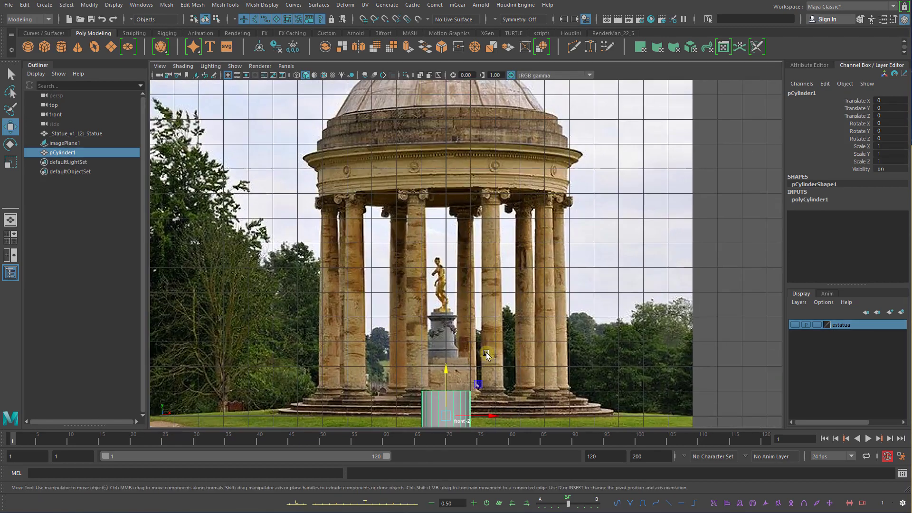
{"action": "scroll", "coordinate": [465, 241], "scroll_direction": "up", "scroll_amount": 1}
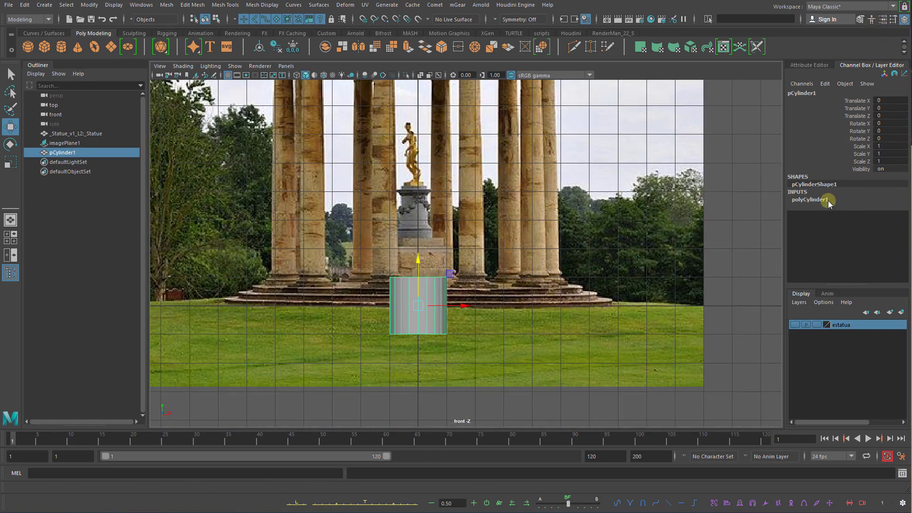
{"action": "left_click", "coordinate": [821, 199]}
{"action": "scroll", "coordinate": [619, 235], "scroll_direction": "up", "scroll_amount": 1}
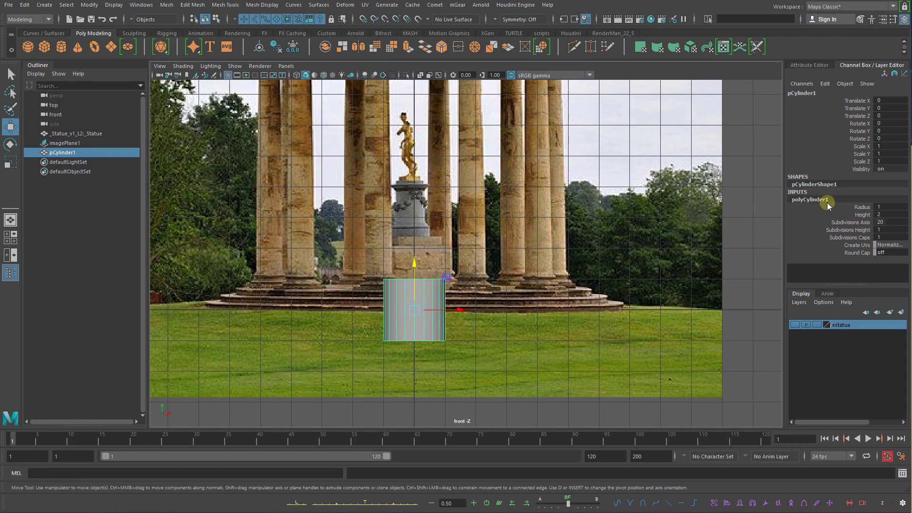
{"action": "left_click", "coordinate": [850, 206]}
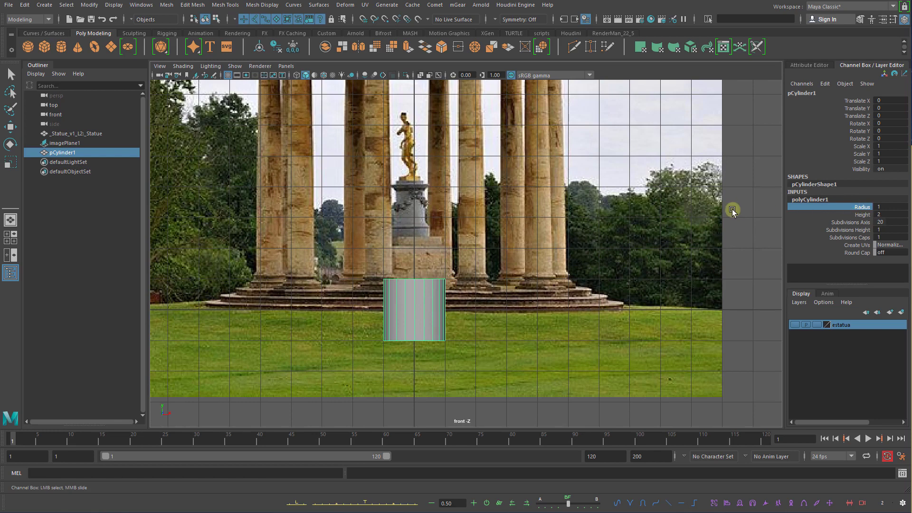
{"action": "middle_click_drag", "start_coordinate": [726, 207], "coordinate": [758, 213]}
Set the cylinder's height to 0.3, matching the thickness of a single base step
{"action": "left_click", "coordinate": [862, 214]}
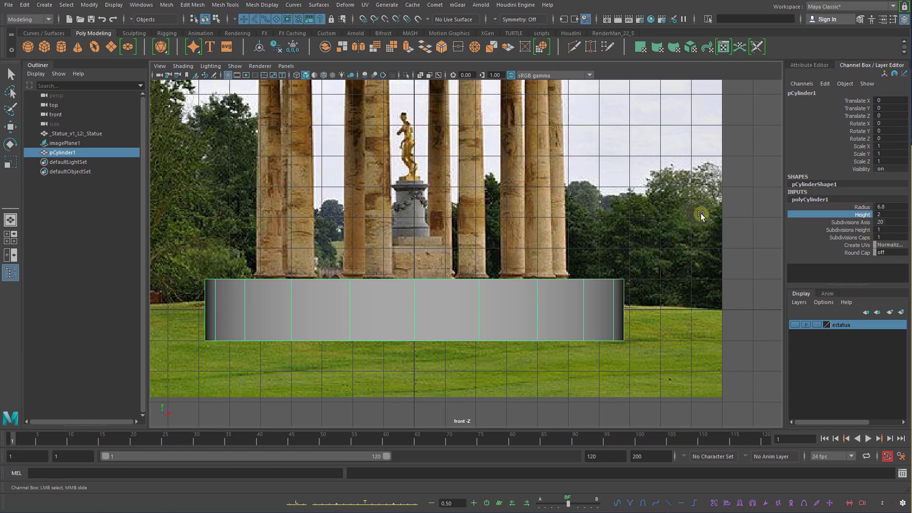
{"action": "middle_click_drag", "start_coordinate": [699, 213], "coordinate": [685, 212]}
{"action": "middle_click_drag", "start_coordinate": [689, 211], "coordinate": [687, 211]}
{"action": "key", "text": "w"}
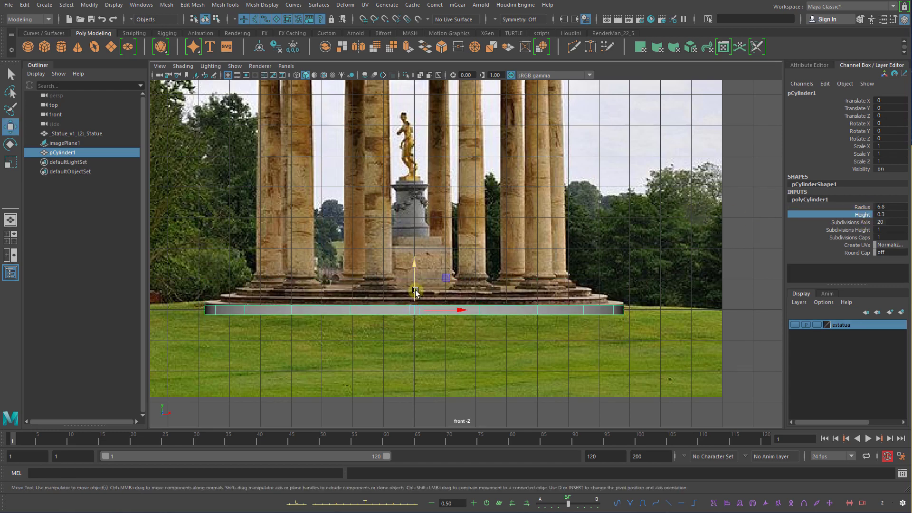
{"action": "left_click_drag", "start_coordinate": [416, 292], "coordinate": [421, 292]}
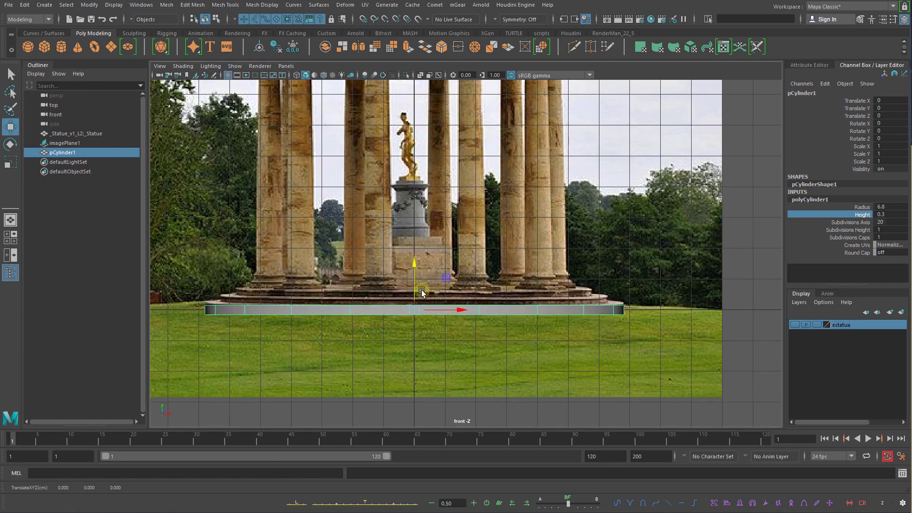
Examine the flat cylinder against the temple base in the front view and its faceted outline in the perspective view
{"action": "right_click_drag", "start_coordinate": [422, 291], "coordinate": [483, 316], "text": "alt"}
{"action": "middle_click_drag", "start_coordinate": [449, 287], "coordinate": [488, 274], "text": "alt"}
{"action": "right_click_drag", "start_coordinate": [488, 275], "coordinate": [584, 318], "text": "alt"}
{"action": "middle_click_drag", "start_coordinate": [520, 265], "coordinate": [535, 259], "text": "alt"}
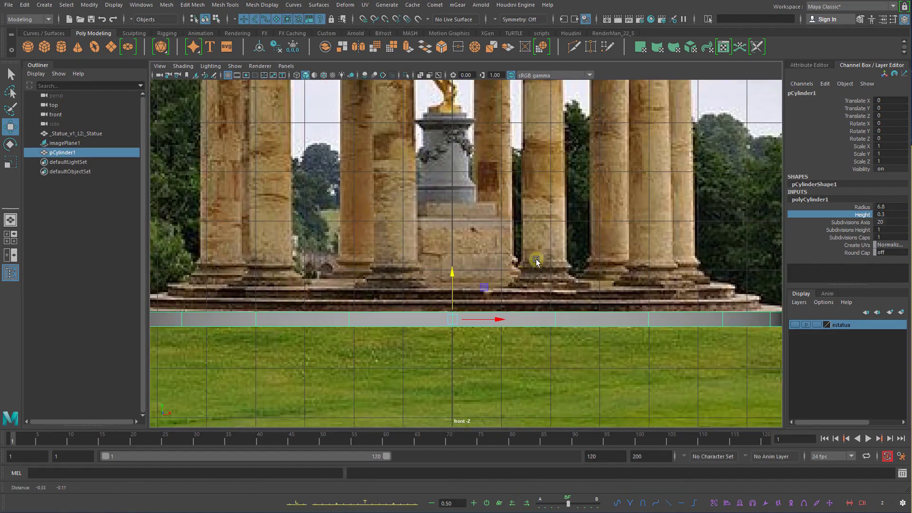
{"action": "scroll", "coordinate": [536, 260], "scroll_direction": "down", "scroll_amount": 2}
{"action": "key", "text": "space"}
{"action": "left_click_drag", "start_coordinate": [552, 230], "coordinate": [657, 207]}
{"action": "middle_click_drag", "start_coordinate": [581, 237], "coordinate": [567, 161], "text": "alt"}
{"action": "right_click_drag", "start_coordinate": [532, 214], "coordinate": [600, 239], "text": "alt"}
{"action": "left_click_drag", "start_coordinate": [536, 205], "coordinate": [551, 234], "text": "alt"}
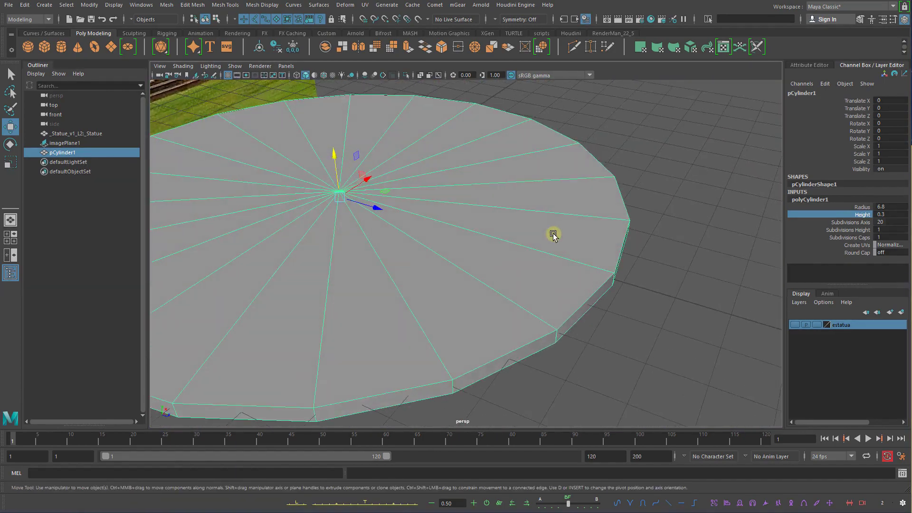
Set the cylinder's axis subdivisions to 48 to smooth its circular outline
{"action": "right_click_drag", "start_coordinate": [552, 234], "coordinate": [447, 174], "text": "alt"}
{"action": "right_click_drag", "start_coordinate": [486, 240], "coordinate": [492, 250], "text": "alt"}
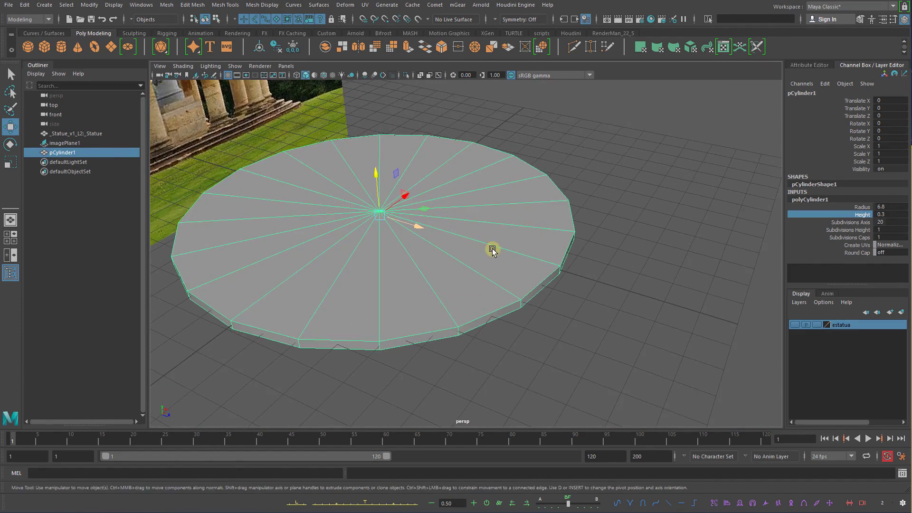
{"action": "middle_click_drag", "start_coordinate": [492, 250], "coordinate": [568, 269], "text": "alt"}
{"action": "left_click", "coordinate": [861, 222]}
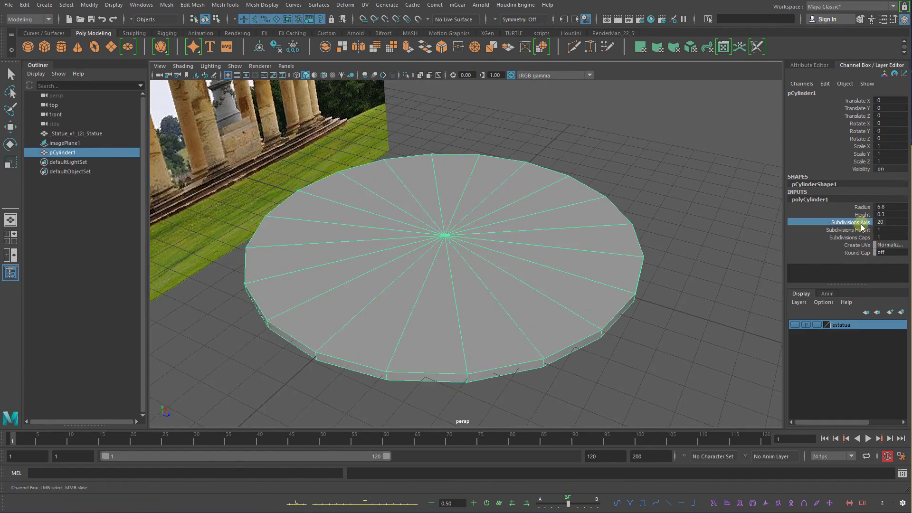
{"action": "middle_click_drag", "start_coordinate": [662, 222], "coordinate": [870, 222]}
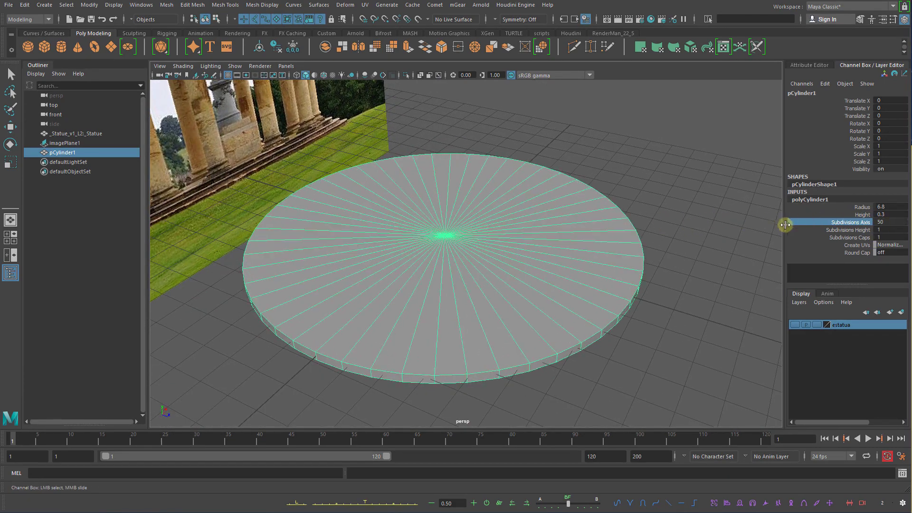
{"action": "left_click", "coordinate": [886, 221]}
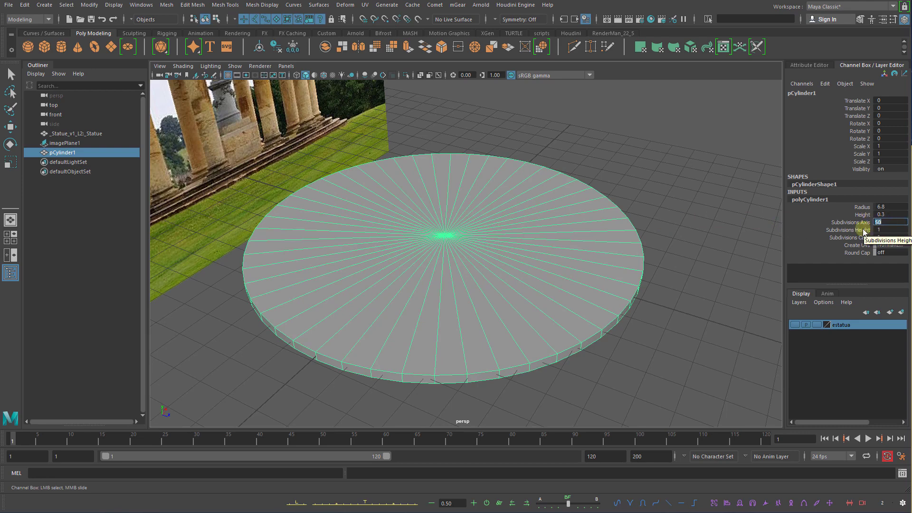
{"action": "type", "text": "48"}
{"action": "key", "text": "Return"}
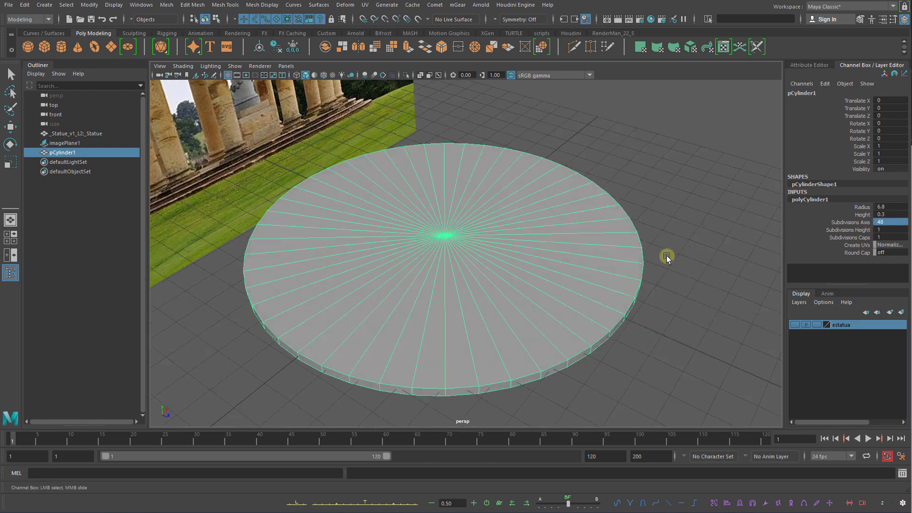
Check the cylinder's symmetry in the top view by selecting half of its faces, and return to object mode
{"action": "key", "text": "space"}
{"action": "left_click_drag", "start_coordinate": [663, 254], "coordinate": [637, 246]}
{"action": "right_click_drag", "start_coordinate": [667, 228], "coordinate": [549, 211], "text": "alt"}
{"action": "middle_click_drag", "start_coordinate": [549, 212], "coordinate": [554, 239], "text": "alt"}
{"action": "right_click_drag", "start_coordinate": [549, 186], "coordinate": [542, 204]}
{"action": "left_click_drag", "start_coordinate": [677, 89], "coordinate": [456, 259]}
{"action": "left_click_drag", "start_coordinate": [708, 115], "coordinate": [209, 256]}
{"action": "key", "text": "q"}
{"action": "right_click_drag", "start_coordinate": [475, 162], "coordinate": [529, 147]}
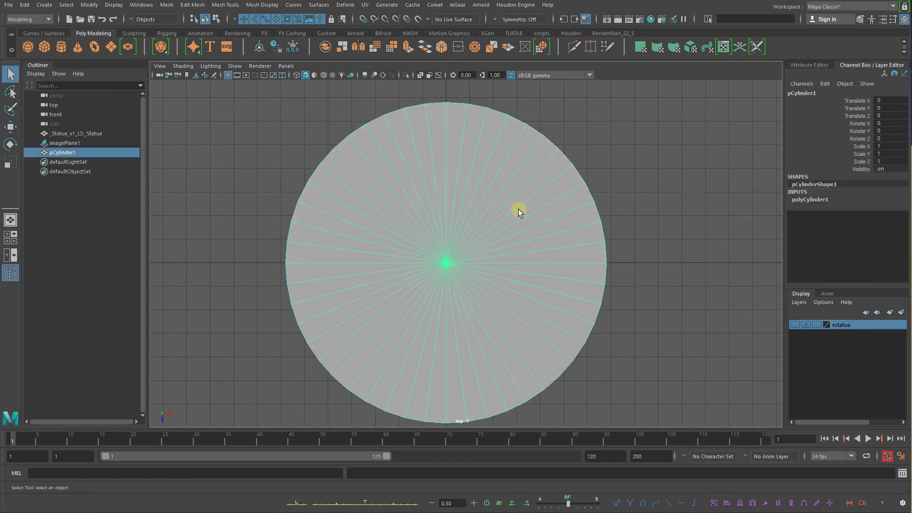
{"action": "right_click_drag", "start_coordinate": [535, 207], "coordinate": [614, 217]}
Try 47 axis subdivisions by selecting half of the cylinder's faces in the top view, and restore 48 subdivisions
{"action": "left_click", "coordinate": [847, 199]}
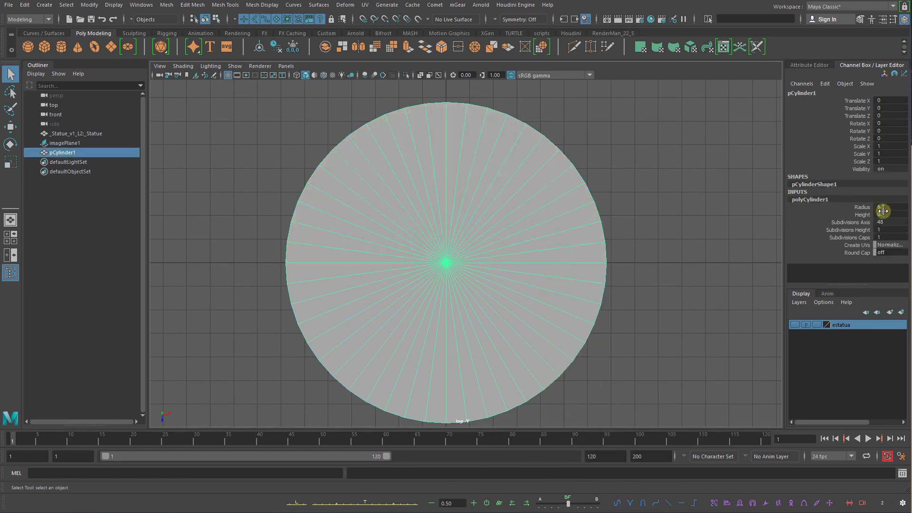
{"action": "left_click", "coordinate": [860, 223]}
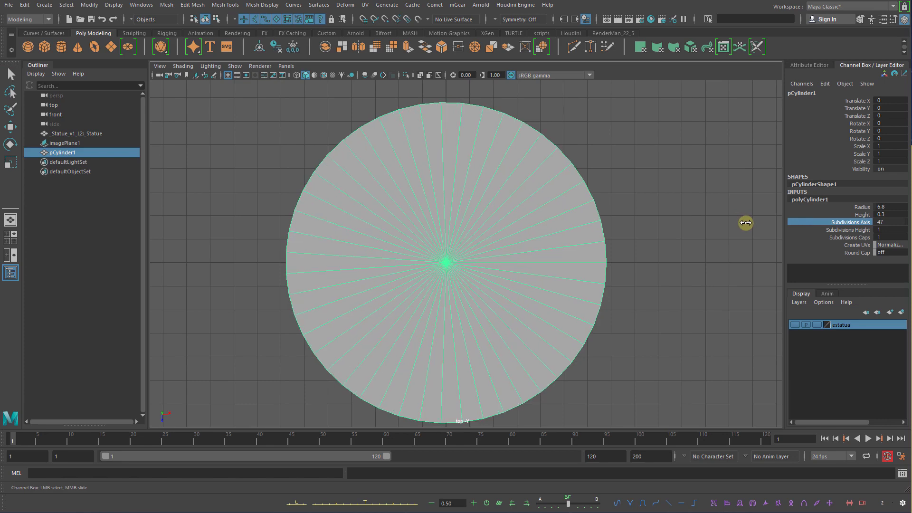
{"action": "key", "text": "q"}
{"action": "right_click_drag", "start_coordinate": [563, 231], "coordinate": [561, 248]}
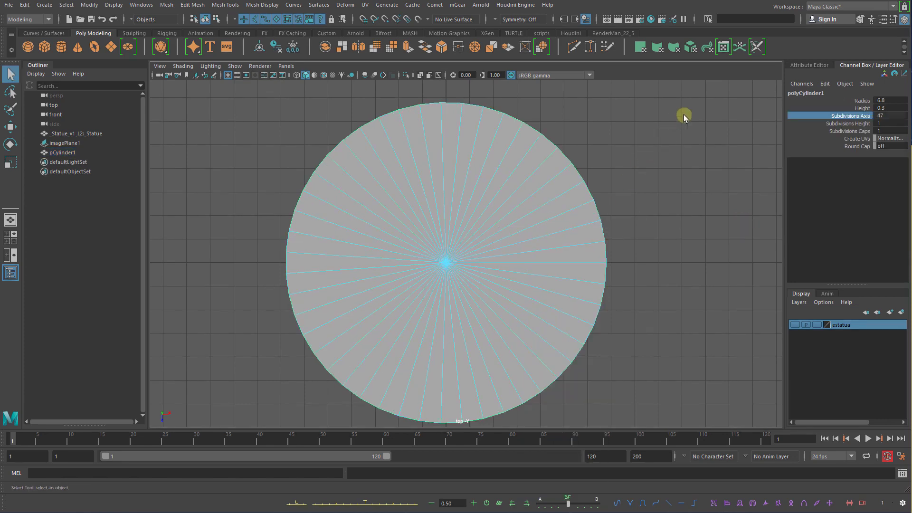
{"action": "left_click_drag", "start_coordinate": [701, 101], "coordinate": [232, 260]}
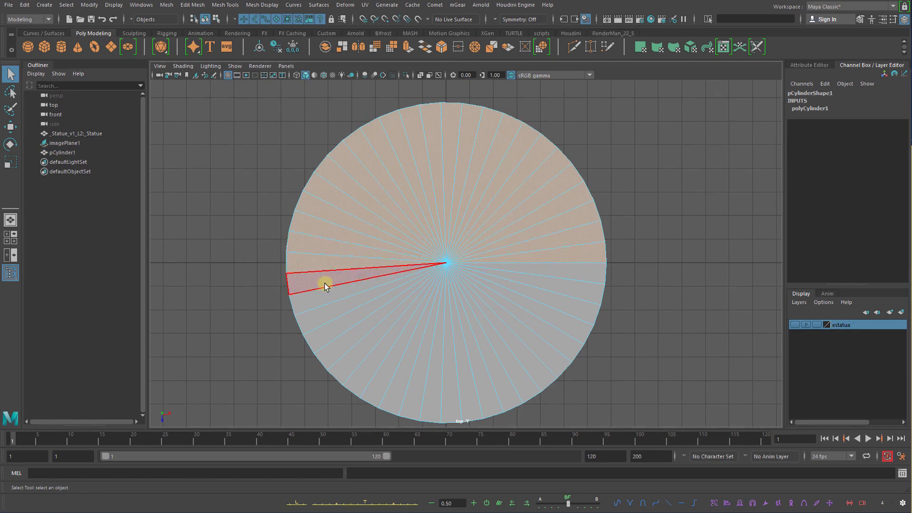
{"action": "left_click_drag", "start_coordinate": [243, 93], "coordinate": [450, 457], "text": "ctrl+shift"}
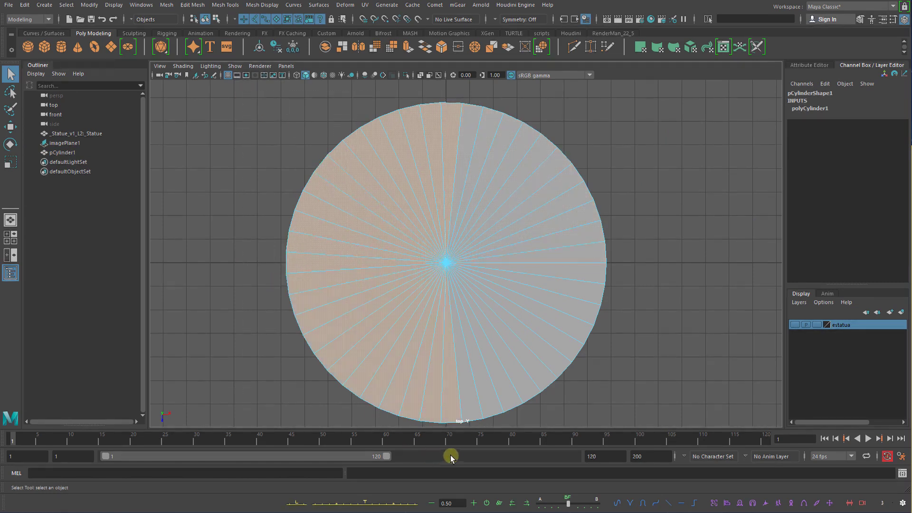
{"action": "right_click_drag", "start_coordinate": [504, 209], "coordinate": [551, 188]}
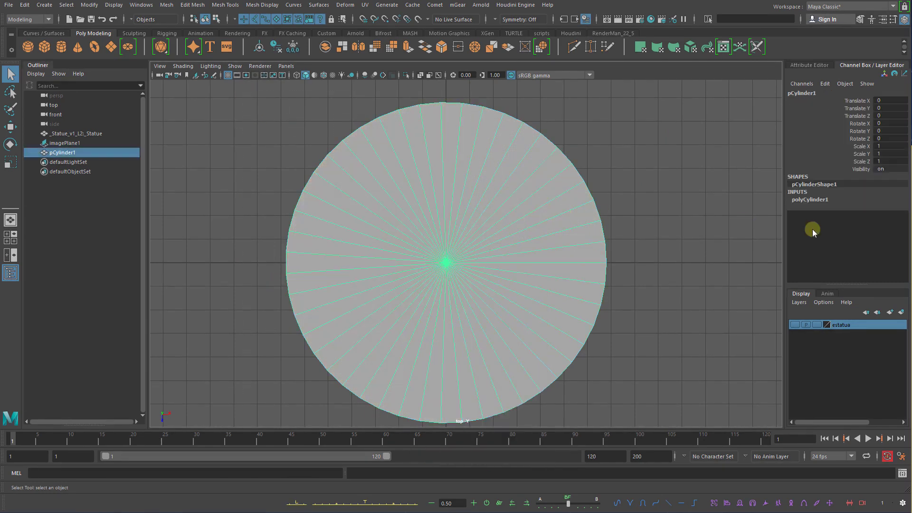
{"action": "left_click", "coordinate": [812, 199]}
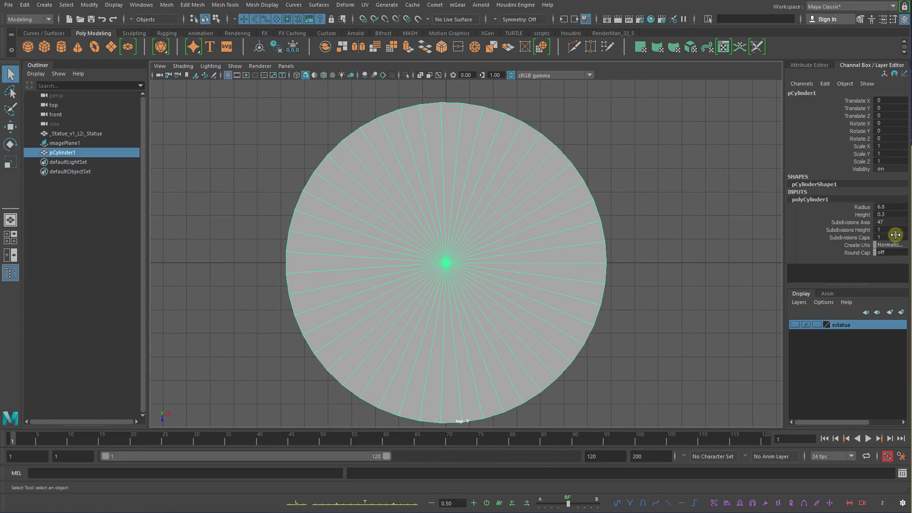
{"action": "left_click", "coordinate": [867, 222]}
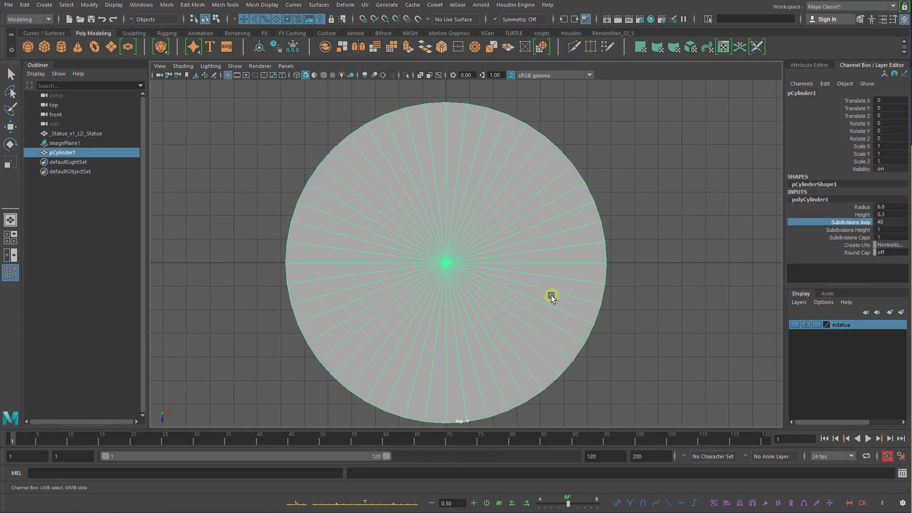
Insert a horizontal edge loop around the cylinder's side in the front view, about a third of its height below the upper rim
{"action": "key", "text": "space"}
{"action": "left_click_drag", "start_coordinate": [556, 283], "coordinate": [574, 307]}
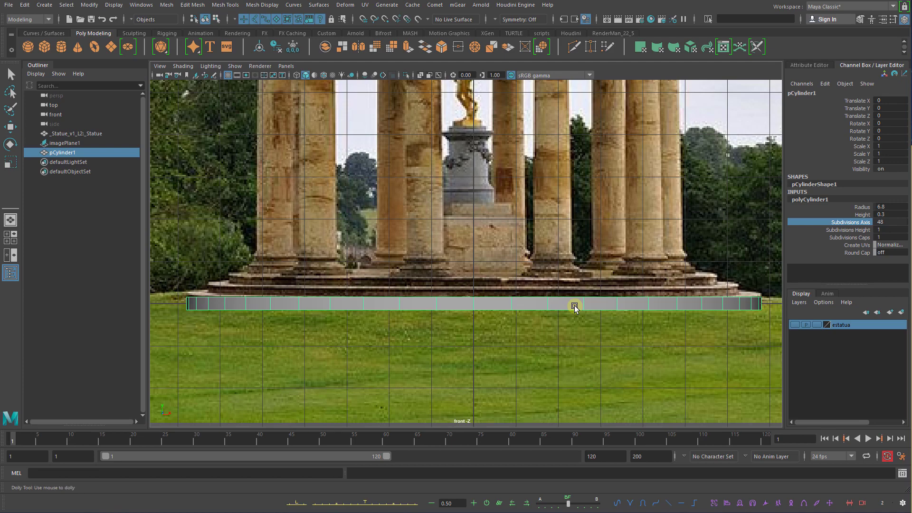
{"action": "right_click_drag", "start_coordinate": [575, 306], "coordinate": [585, 309], "text": "alt"}
{"action": "scroll", "coordinate": [655, 309], "scroll_direction": "up", "scroll_amount": 6}
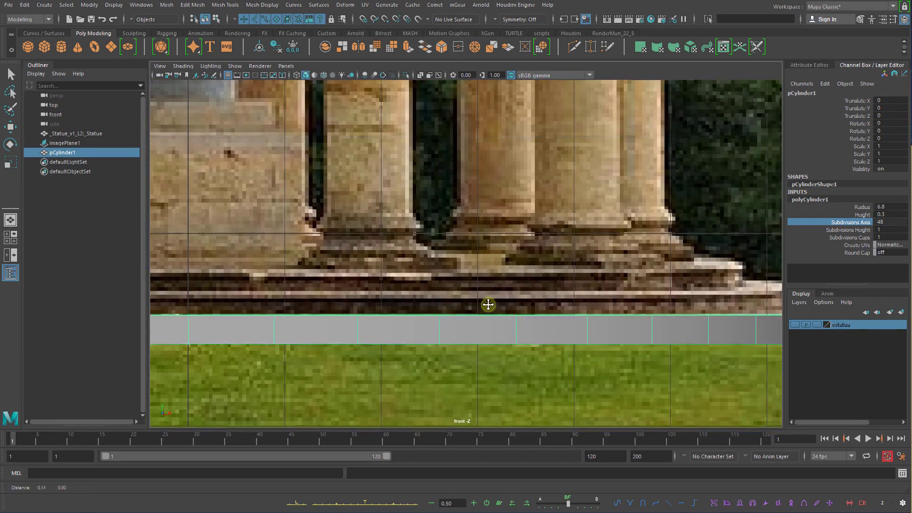
{"action": "middle_click_drag", "start_coordinate": [488, 305], "coordinate": [303, 290], "text": "alt"}
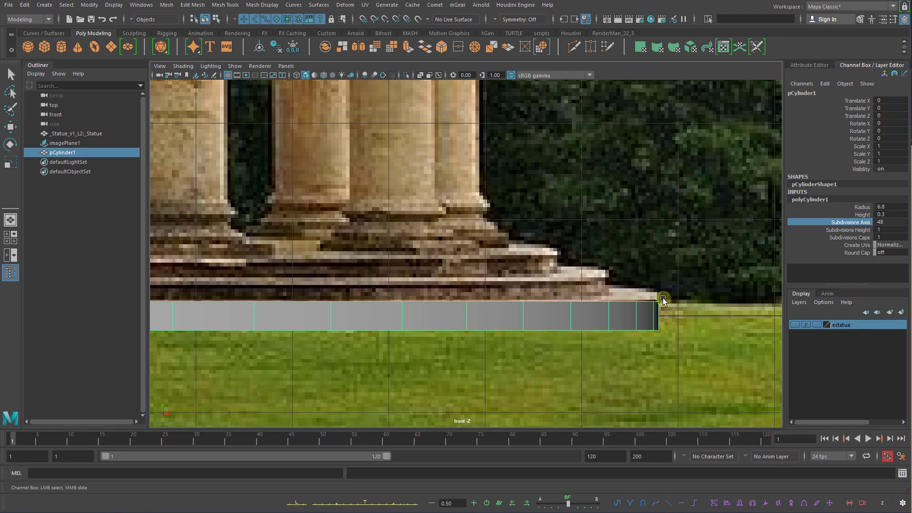
{"action": "scroll", "coordinate": [662, 297], "scroll_direction": "down", "scroll_amount": 5}
{"action": "middle_click_drag", "start_coordinate": [599, 298], "coordinate": [745, 294], "text": "alt"}
{"action": "right_click_drag", "start_coordinate": [637, 290], "coordinate": [600, 303], "text": "shift"}
{"action": "scroll", "coordinate": [634, 324], "scroll_direction": "up", "scroll_amount": 5}
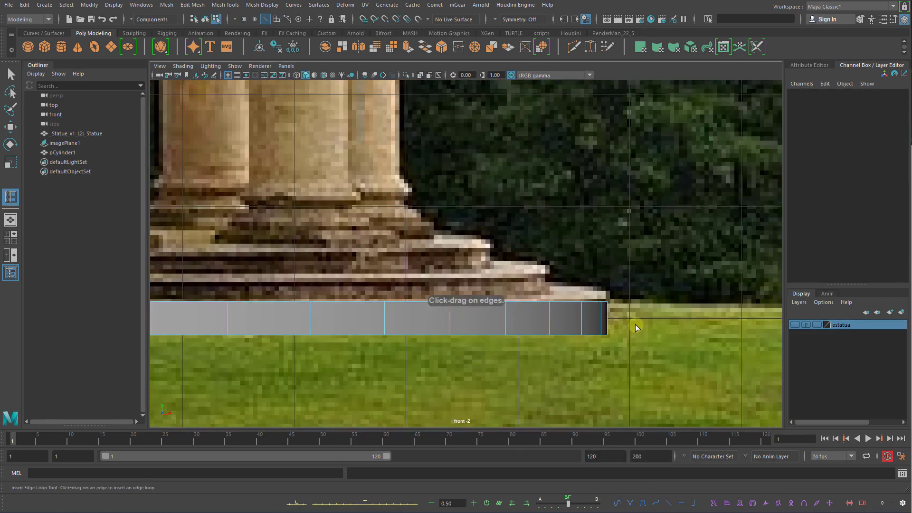
{"action": "left_click_drag", "start_coordinate": [599, 310], "coordinate": [602, 315]}
{"action": "key", "text": "q"}
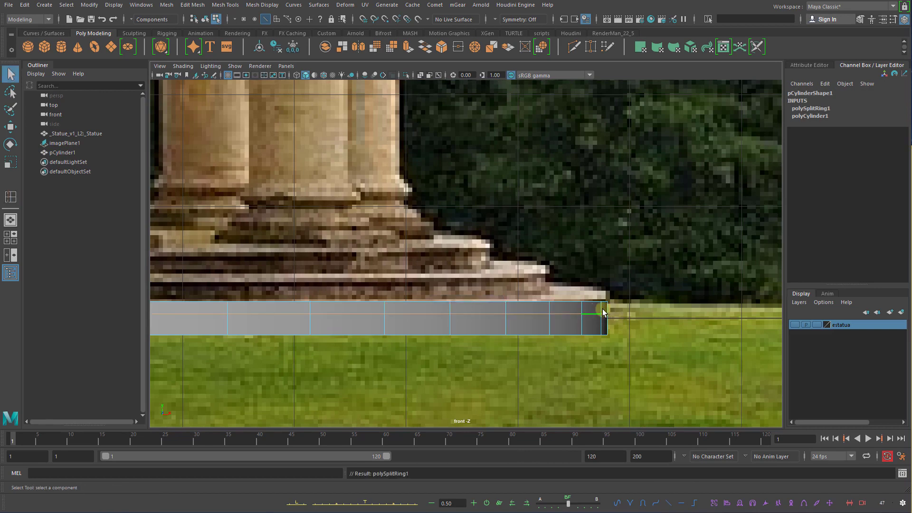
Select the ring of side faces above the new edge loop with a selection box in the front view
{"action": "scroll", "coordinate": [603, 312], "scroll_direction": "down", "scroll_amount": 8}
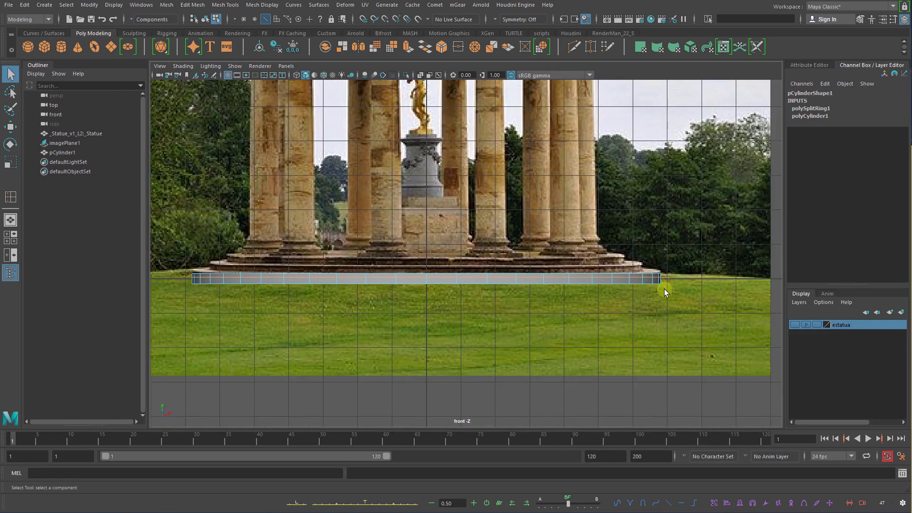
{"action": "scroll", "coordinate": [664, 289], "scroll_direction": "up", "scroll_amount": 1}
{"action": "middle_click_drag", "start_coordinate": [680, 286], "coordinate": [716, 287], "text": "alt"}
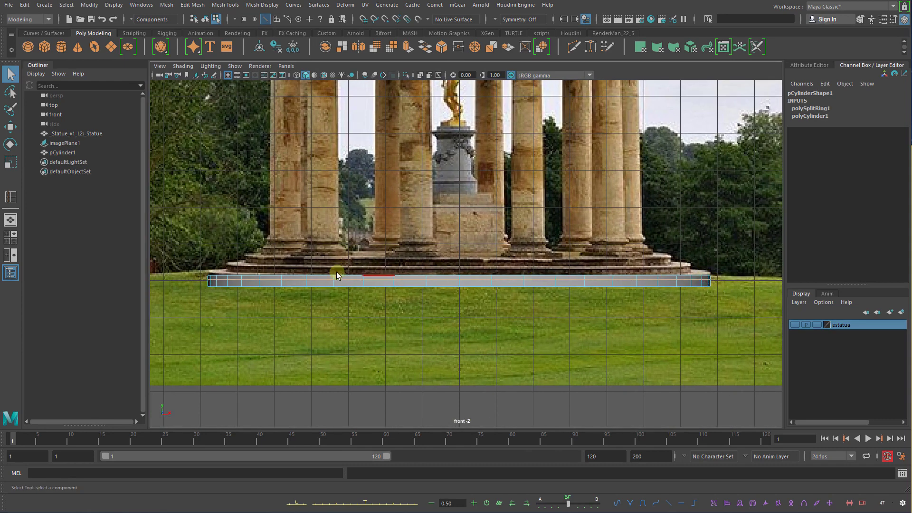
{"action": "left_click", "coordinate": [723, 277]}
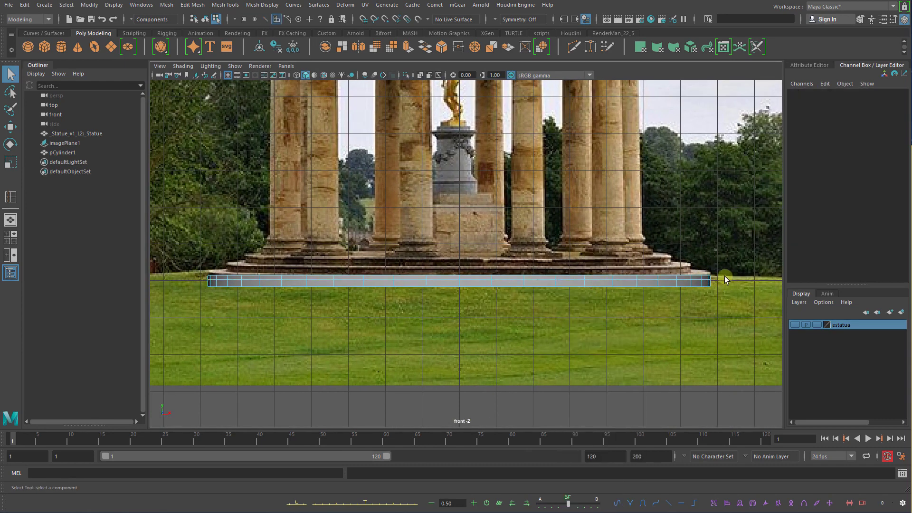
{"action": "left_click_drag", "start_coordinate": [722, 276], "coordinate": [189, 278]}
{"action": "key", "text": "space"}
{"action": "left_click_drag", "start_coordinate": [532, 289], "coordinate": [560, 271]}
{"action": "right_click_drag", "start_coordinate": [560, 270], "coordinate": [577, 293], "text": "alt"}
{"action": "left_click_drag", "start_coordinate": [583, 278], "coordinate": [598, 264], "text": "alt"}
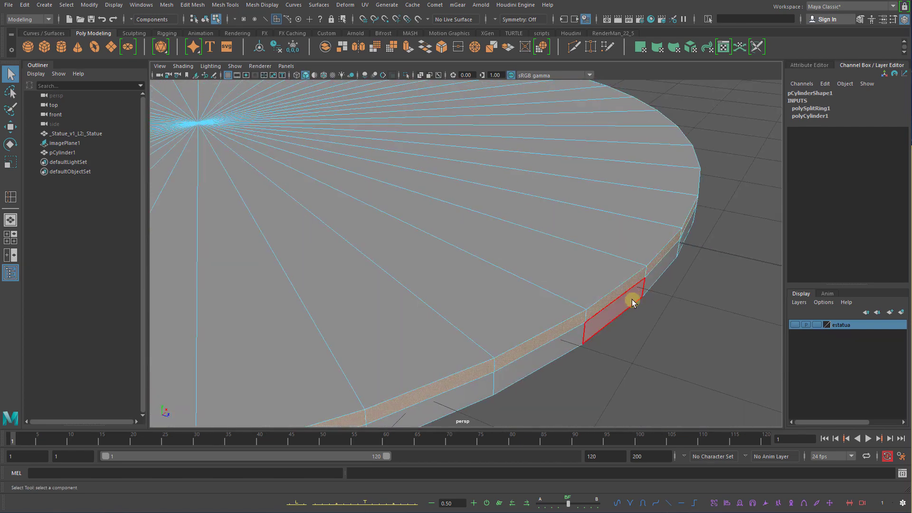
Try to extrude the upper ring of side faces outward, and undo the extrusion and selection
{"action": "right_click_drag", "start_coordinate": [625, 296], "coordinate": [632, 314], "text": "shift"}
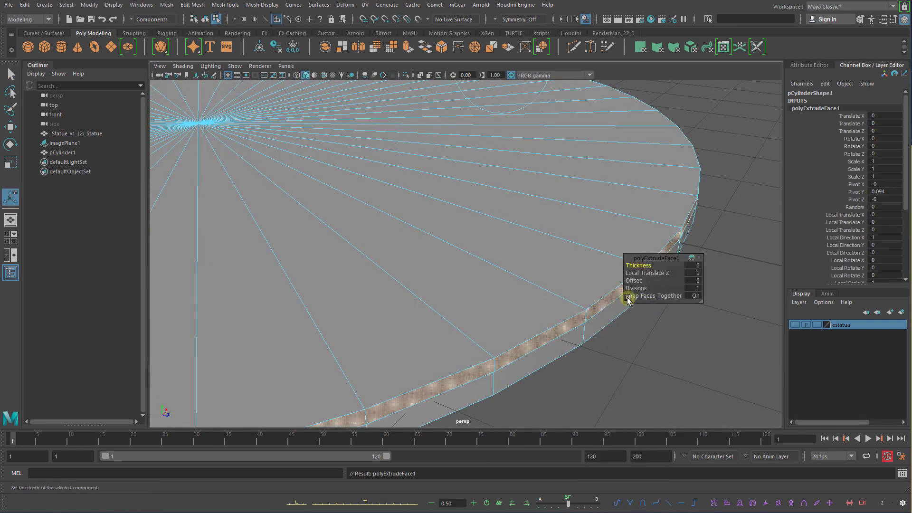
{"action": "left_click_drag", "start_coordinate": [627, 299], "coordinate": [531, 283], "text": "alt"}
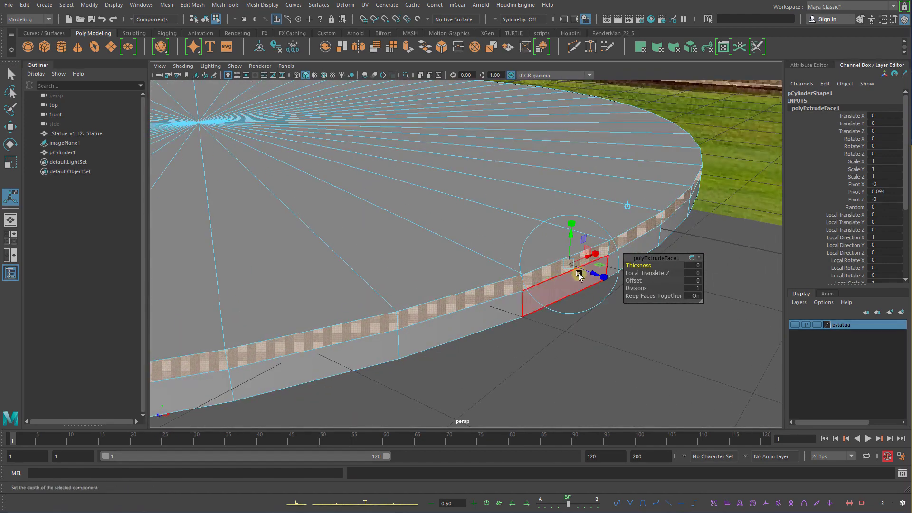
{"action": "left_click_drag", "start_coordinate": [592, 273], "coordinate": [599, 277]}
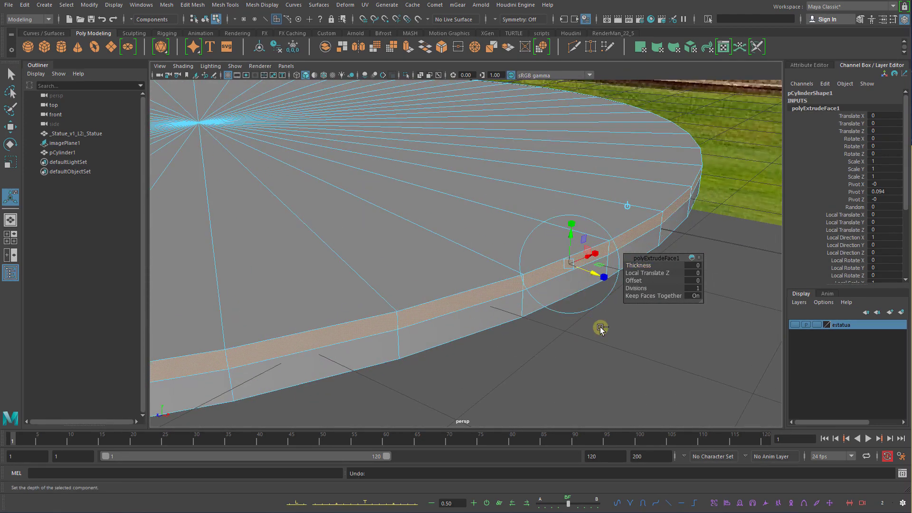
{"action": "key", "text": "ctrl+z"}
Select a short vertical edge above the edge loop, expand it to its edge ring, and convert the selection to faces
{"action": "right_click", "coordinate": [565, 262]}
{"action": "right_click_drag", "start_coordinate": [565, 262], "coordinate": [565, 237]}
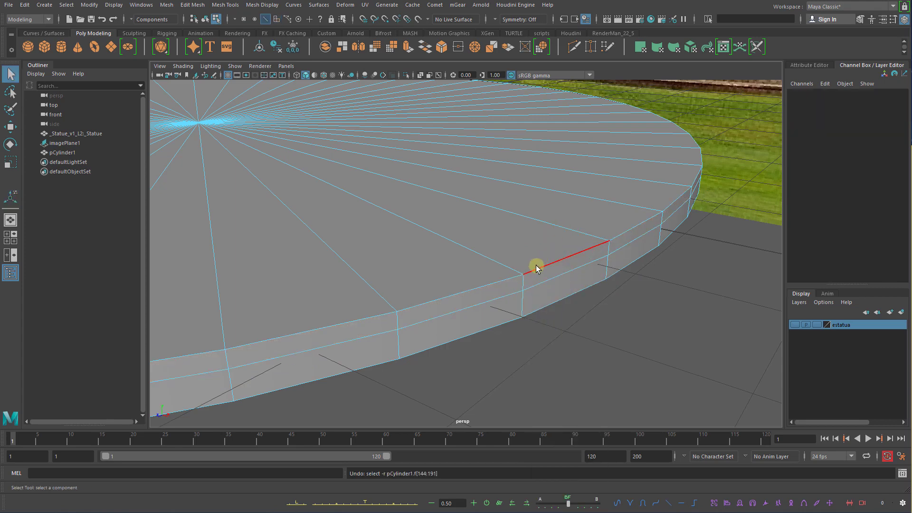
{"action": "left_click", "coordinate": [525, 283]}
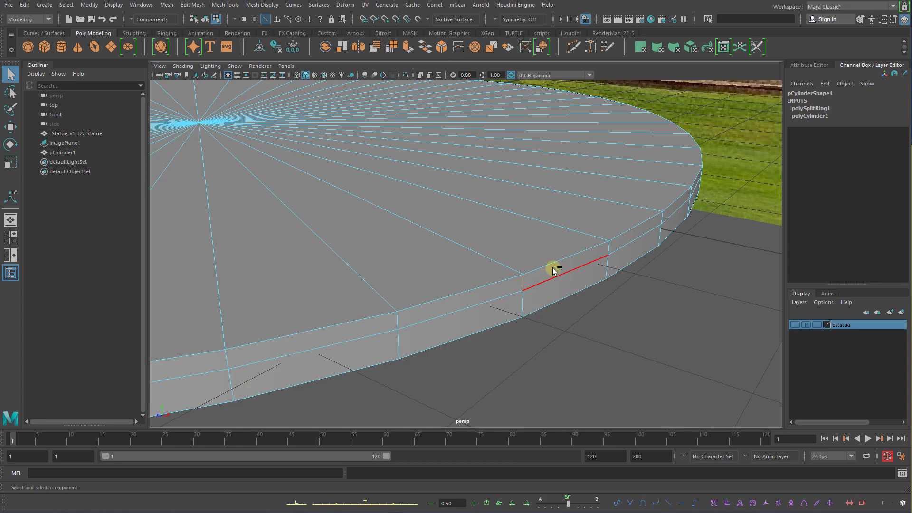
{"action": "right_click", "coordinate": [531, 249], "text": "shift"}
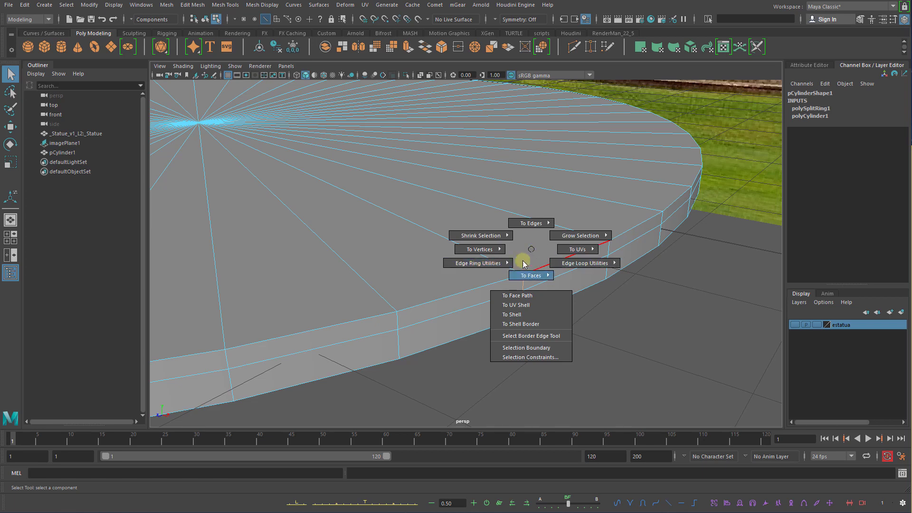
{"action": "mouse_move", "coordinate": [509, 266]}
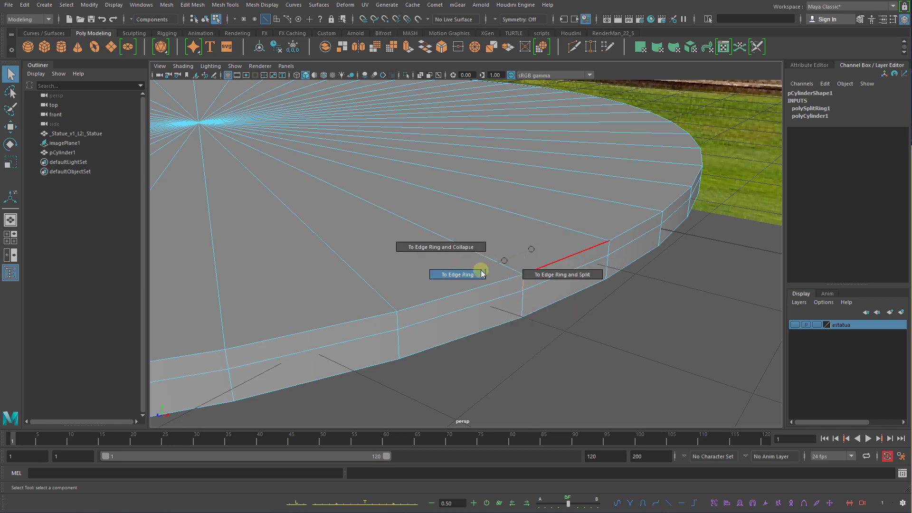
{"action": "right_click_drag", "start_coordinate": [469, 280], "coordinate": [470, 276]}
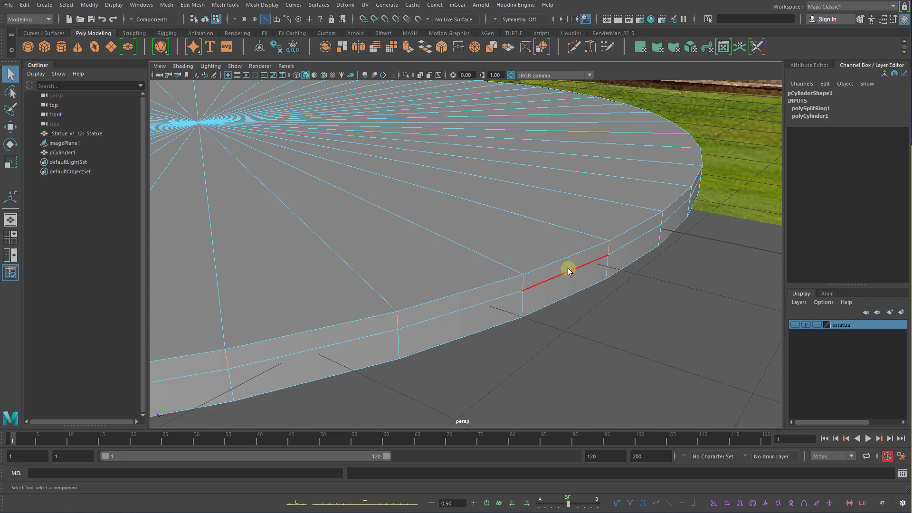
{"action": "right_click", "coordinate": [544, 246], "text": "ctrl"}
{"action": "right_click_drag", "start_coordinate": [544, 246], "coordinate": [542, 287], "text": "ctrl"}
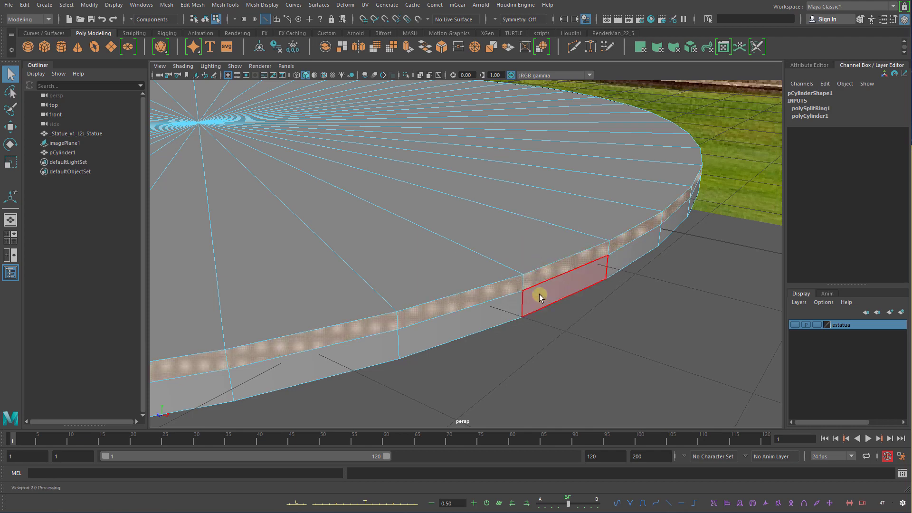
Try to extrude the selected upper ring of side faces outward from the cylinder
{"action": "right_click_drag", "start_coordinate": [639, 346], "coordinate": [615, 305], "text": "alt"}
{"action": "middle_click_drag", "start_coordinate": [615, 306], "coordinate": [643, 319], "text": "alt"}
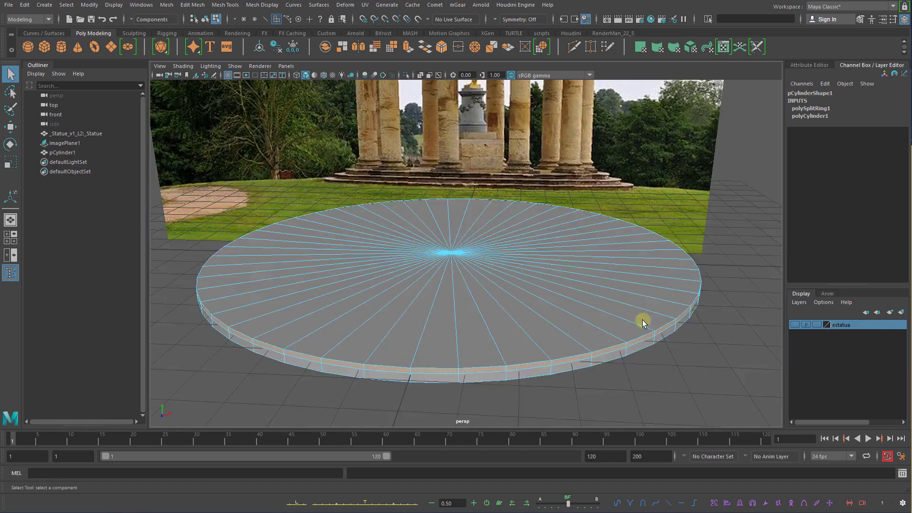
{"action": "right_click_drag", "start_coordinate": [643, 320], "coordinate": [675, 336], "text": "alt"}
{"action": "key", "text": "w"}
{"action": "middle_click_drag", "start_coordinate": [677, 337], "coordinate": [606, 316], "text": "alt"}
{"action": "right_click_drag", "start_coordinate": [587, 286], "coordinate": [646, 337], "text": "alt"}
{"action": "middle_click_drag", "start_coordinate": [689, 334], "coordinate": [629, 284], "text": "alt"}
{"action": "right_click", "coordinate": [614, 250], "text": "shift"}
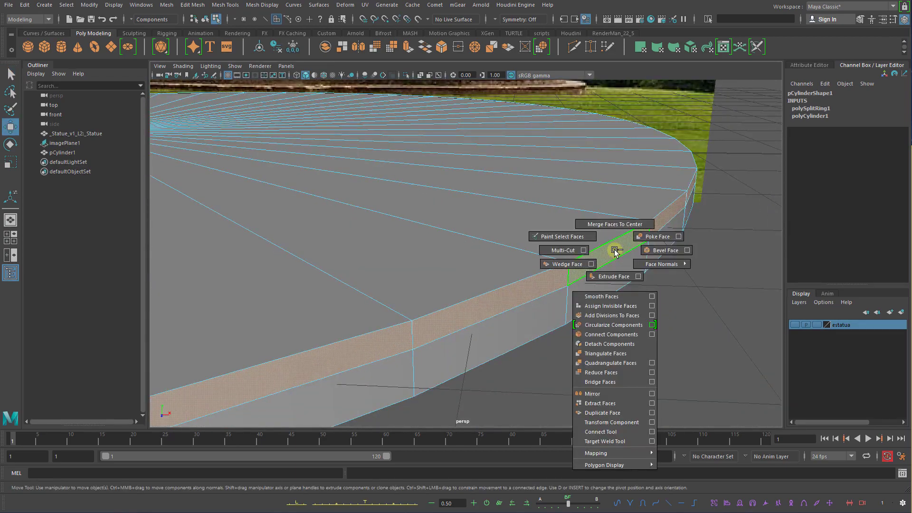
{"action": "right_click_drag", "start_coordinate": [614, 251], "coordinate": [615, 275], "text": "shift"}
{"action": "left_click_drag", "start_coordinate": [632, 275], "coordinate": [620, 230], "text": "alt"}
{"action": "right_click_drag", "start_coordinate": [620, 231], "coordinate": [589, 233], "text": "alt"}
{"action": "left_click_drag", "start_coordinate": [588, 232], "coordinate": [584, 212], "text": "alt"}
{"action": "right_click_drag", "start_coordinate": [584, 212], "coordinate": [546, 204], "text": "alt"}
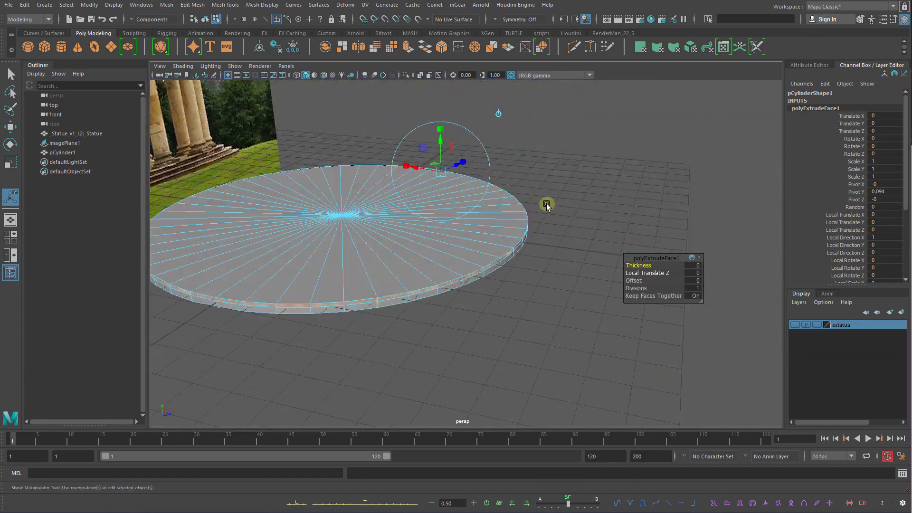
{"action": "middle_click_drag", "start_coordinate": [546, 204], "coordinate": [583, 237], "text": "alt"}
{"action": "left_click_drag", "start_coordinate": [583, 237], "coordinate": [608, 224], "text": "alt"}
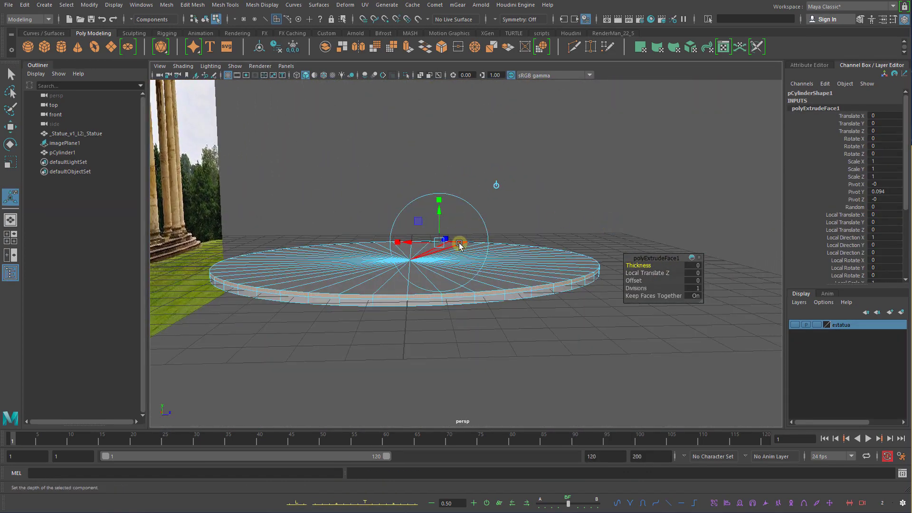
{"action": "left_click_drag", "start_coordinate": [489, 292], "coordinate": [372, 309], "text": "alt"}
{"action": "middle_click_drag", "start_coordinate": [510, 330], "coordinate": [403, 311], "text": "alt"}
{"action": "right_click_drag", "start_coordinate": [402, 312], "coordinate": [458, 303], "text": "alt"}
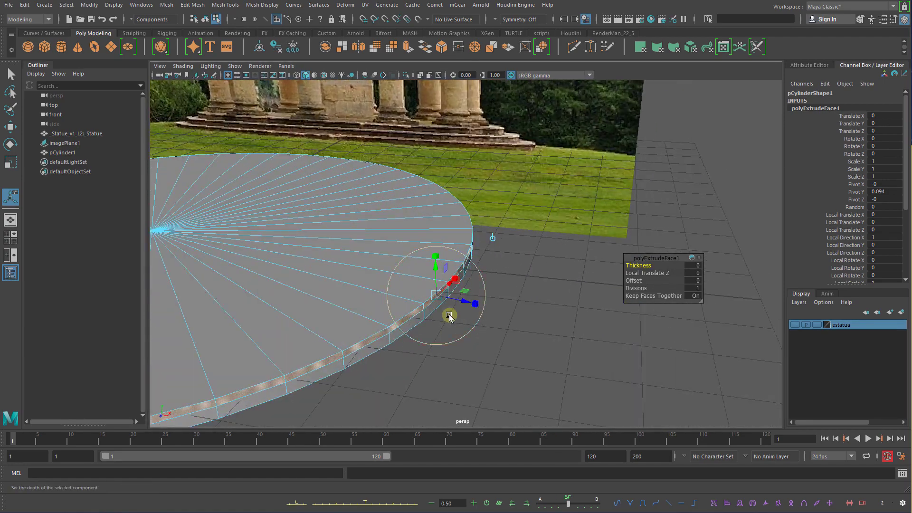
{"action": "left_click_drag", "start_coordinate": [402, 334], "coordinate": [535, 327], "text": "alt"}
{"action": "middle_click_drag", "start_coordinate": [418, 257], "coordinate": [684, 262], "text": "alt"}
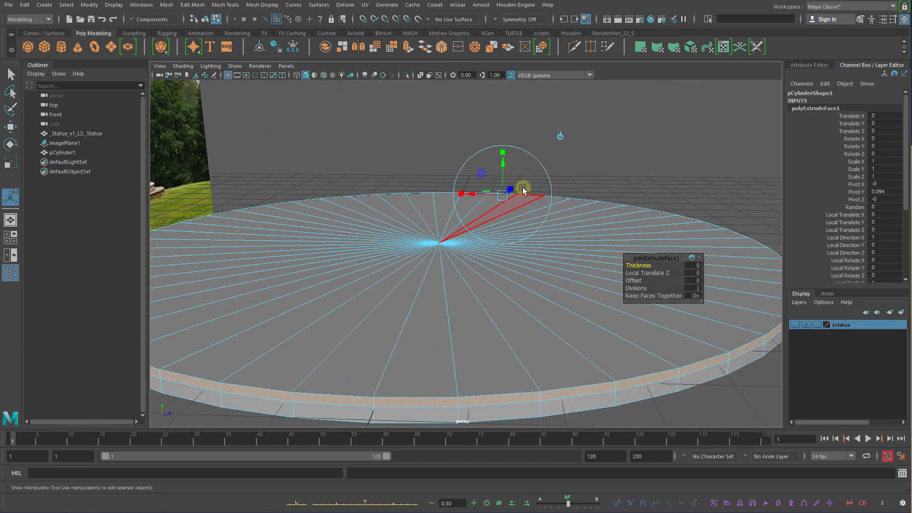
{"action": "left_click", "coordinate": [524, 188]}
{"action": "left_click_drag", "start_coordinate": [602, 212], "coordinate": [535, 228], "text": "alt"}
{"action": "left_click_drag", "start_coordinate": [474, 200], "coordinate": [569, 258], "text": "alt"}
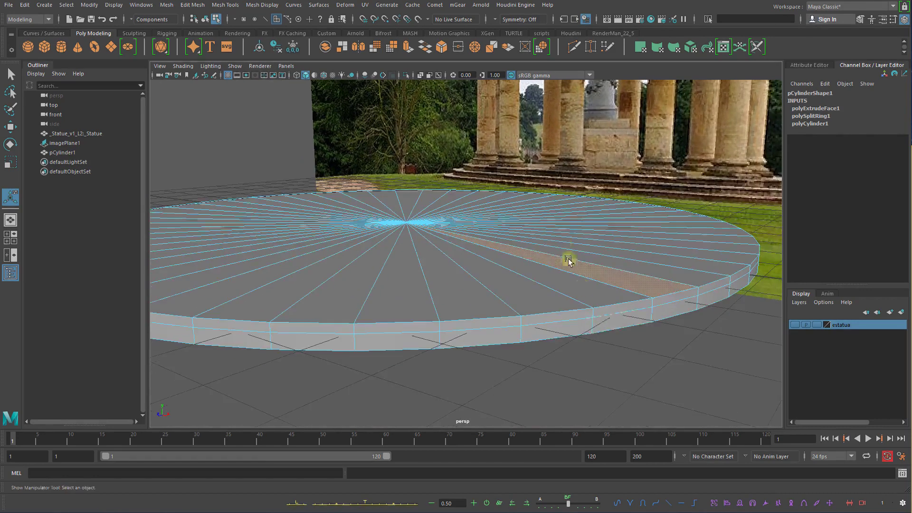
Reselect the upper ring of side faces by expanding a short vertical edge to its edge ring and converting it to faces
{"action": "double_click", "coordinate": [336, 327], "text": "shift"}
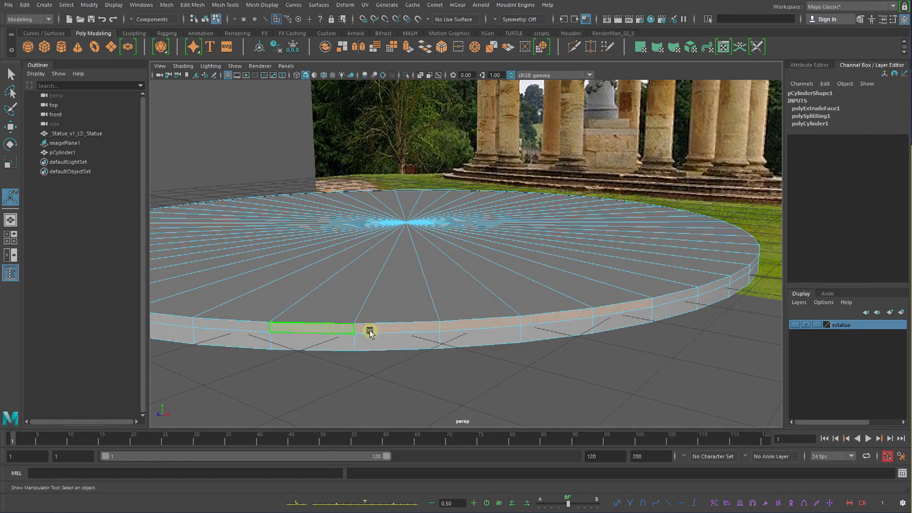
{"action": "right_click_drag", "start_coordinate": [607, 308], "coordinate": [607, 272]}
{"action": "left_click", "coordinate": [597, 310]}
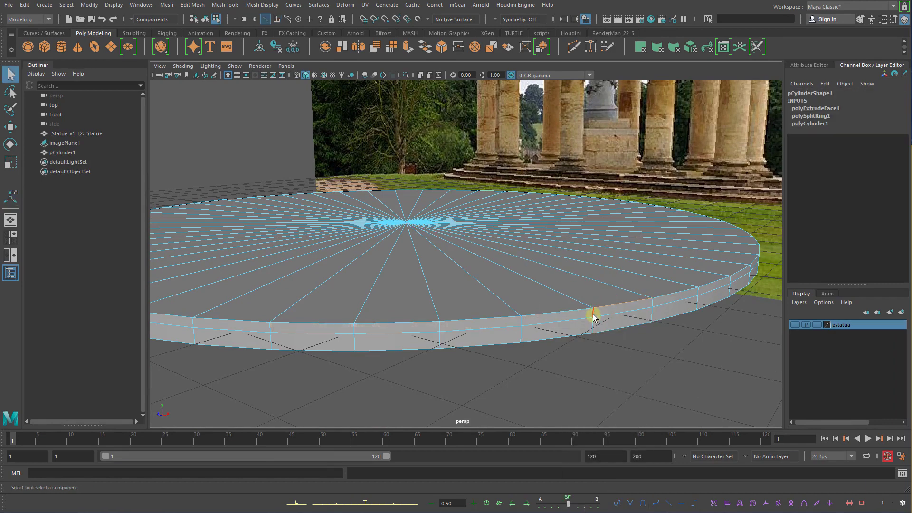
{"action": "right_click_drag", "start_coordinate": [596, 317], "coordinate": [594, 354], "text": "ctrl"}
Try extruding the reselected upper ring of faces outward as an overhanging lip, and return to object mode
{"action": "right_click_drag", "start_coordinate": [608, 303], "coordinate": [670, 320], "text": "shift"}
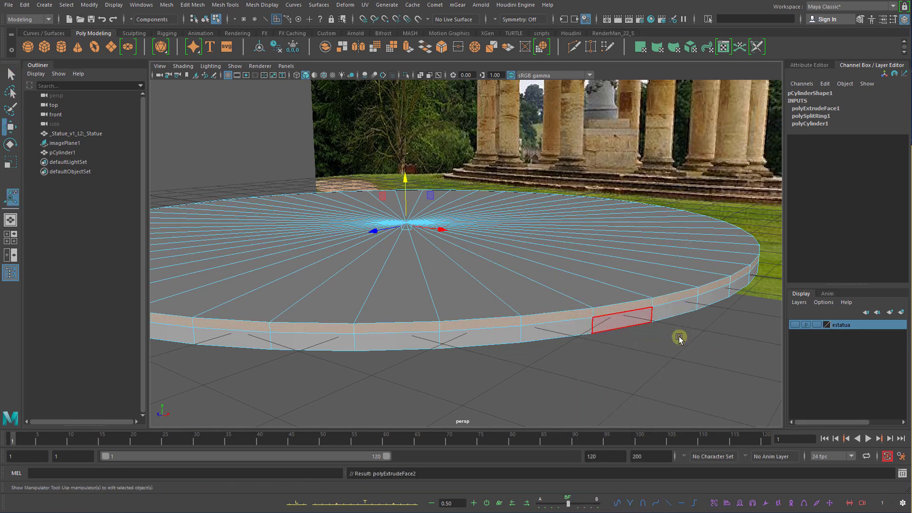
{"action": "left_click_drag", "start_coordinate": [743, 290], "coordinate": [774, 300]}
{"action": "key", "text": "q"}
{"action": "right_click_drag", "start_coordinate": [579, 281], "coordinate": [624, 267]}
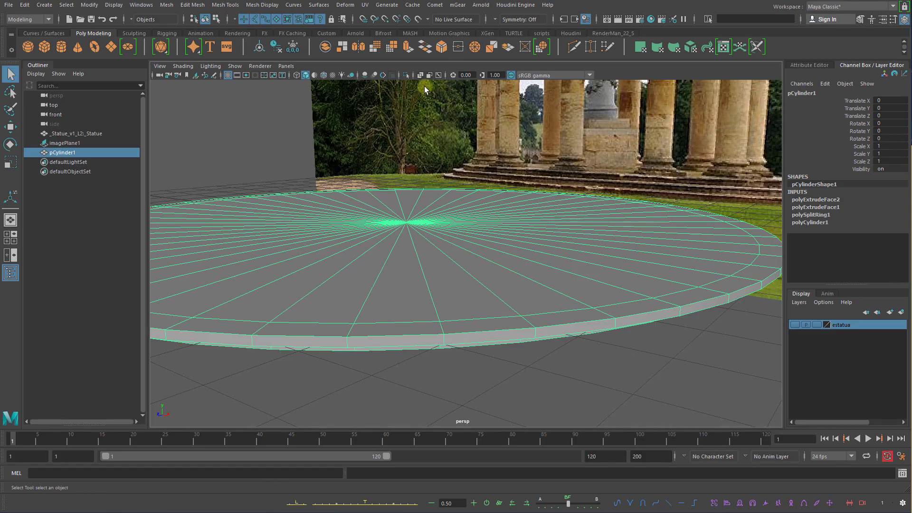
Examine the extruded lip in X-ray display and from below, trying out a move of one of its outer vertices
{"action": "left_click_drag", "start_coordinate": [546, 228], "coordinate": [641, 248], "text": "alt"}
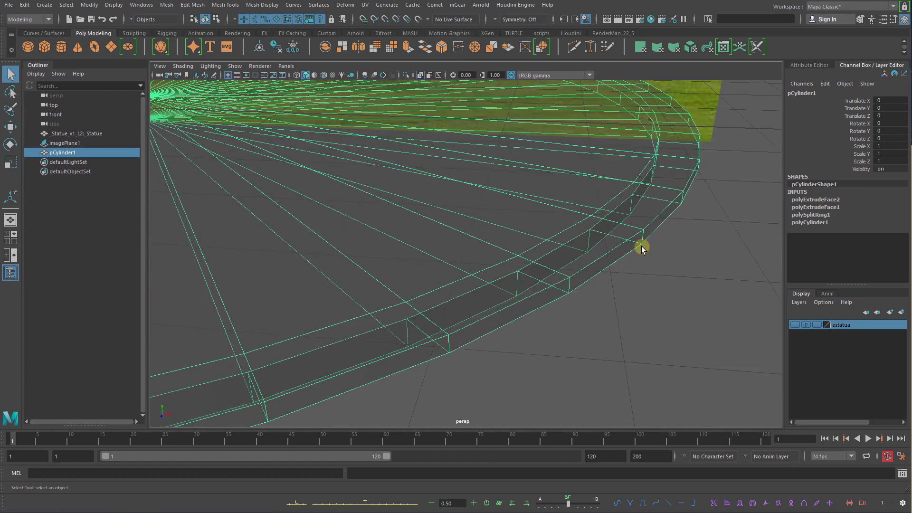
{"action": "right_click_drag", "start_coordinate": [641, 246], "coordinate": [608, 249]}
{"action": "left_click", "coordinate": [644, 246]}
{"action": "key", "text": "w"}
{"action": "left_click_drag", "start_coordinate": [642, 244], "coordinate": [605, 224]}
{"action": "key", "text": "ctrl+z"}
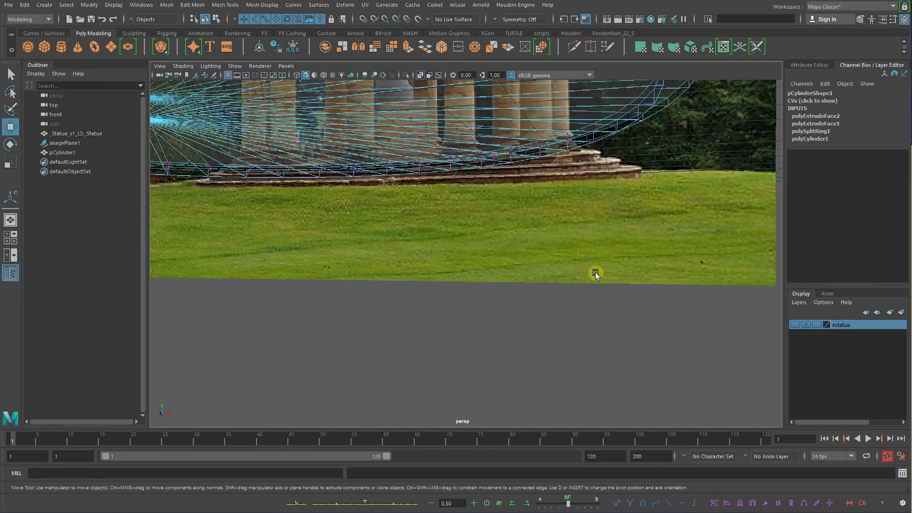
{"action": "middle_click_drag", "start_coordinate": [594, 272], "coordinate": [588, 380], "text": "alt"}
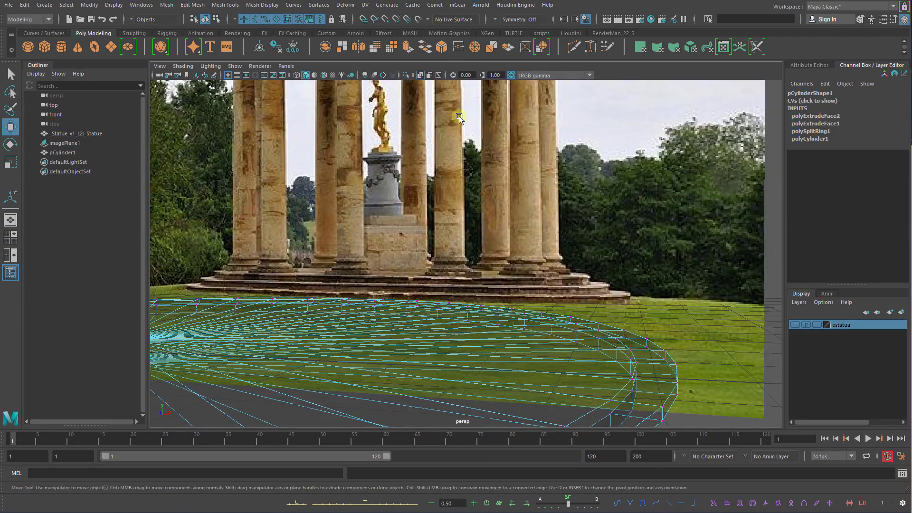
{"action": "left_click", "coordinate": [420, 75]}
{"action": "left_click_drag", "start_coordinate": [486, 192], "coordinate": [498, 219], "text": "alt"}
{"action": "left_click_drag", "start_coordinate": [496, 259], "coordinate": [491, 274]}
Undo the vertex edits, both rim extrusions and the related selections, back to the cylinder with only its inserted edge loop
{"action": "key", "text": "ctrl+z"}
{"action": "key", "text": "ctrl+z"}
{"action": "key", "text": "ctrl+z"}
{"action": "key", "text": "ctrl+z"}
{"action": "key", "text": "ctrl+z"}
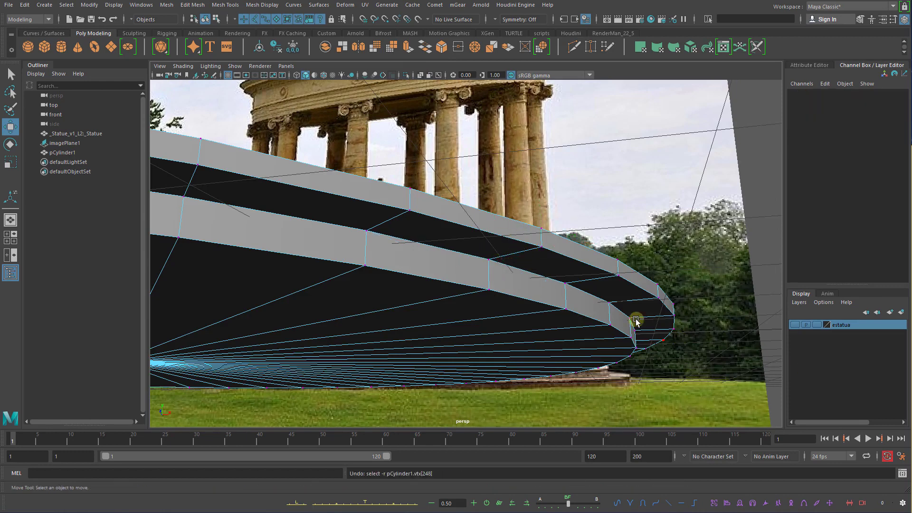
{"action": "key", "text": "ctrl+z"}
{"action": "key", "text": "ctrl+z"}
{"action": "key", "text": "ctrl+z"}
{"action": "key", "text": "ctrl+z"}
{"action": "key", "text": "ctrl+z"}
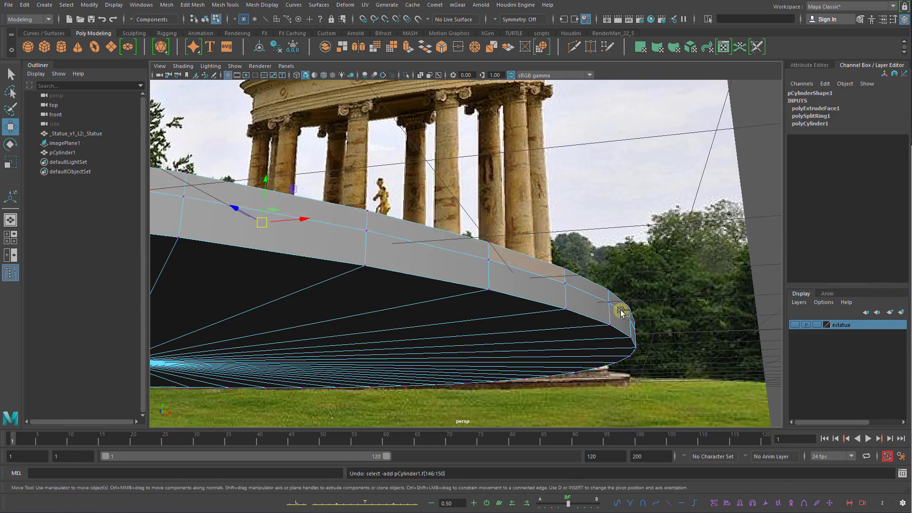
{"action": "key", "text": "ctrl+z"}
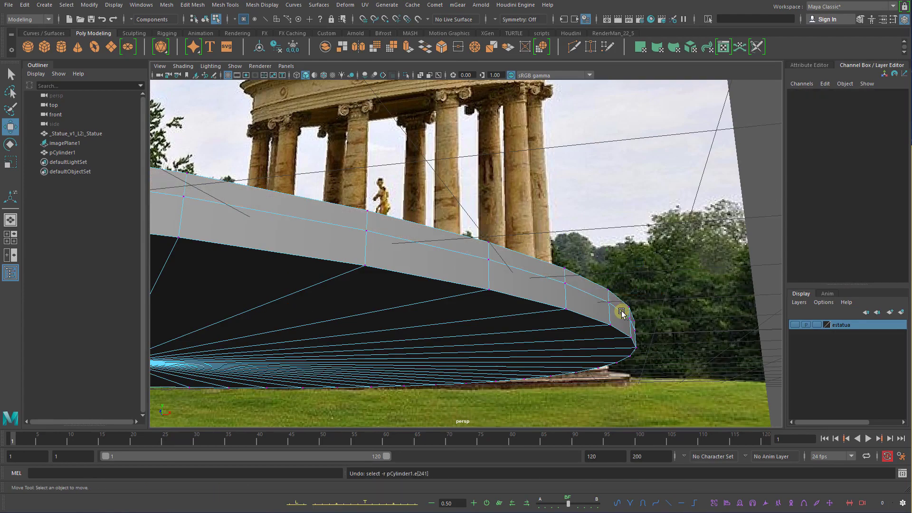
Try to move one edge on the cylinder's side, and undo the move
{"action": "right_click_drag", "start_coordinate": [648, 313], "coordinate": [530, 306], "text": "alt"}
{"action": "left_click_drag", "start_coordinate": [530, 306], "coordinate": [534, 333], "text": "alt"}
{"action": "right_click_drag", "start_coordinate": [535, 332], "coordinate": [555, 330], "text": "alt"}
{"action": "key", "text": "q"}
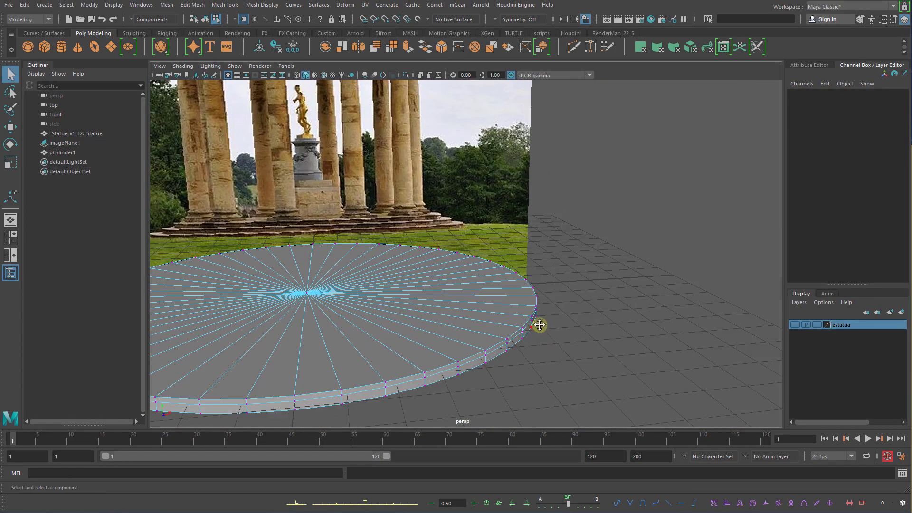
{"action": "middle_click_drag", "start_coordinate": [539, 323], "coordinate": [637, 308], "text": "alt"}
{"action": "right_click_drag", "start_coordinate": [638, 307], "coordinate": [654, 316], "text": "alt"}
{"action": "middle_click_drag", "start_coordinate": [579, 312], "coordinate": [564, 291], "text": "alt"}
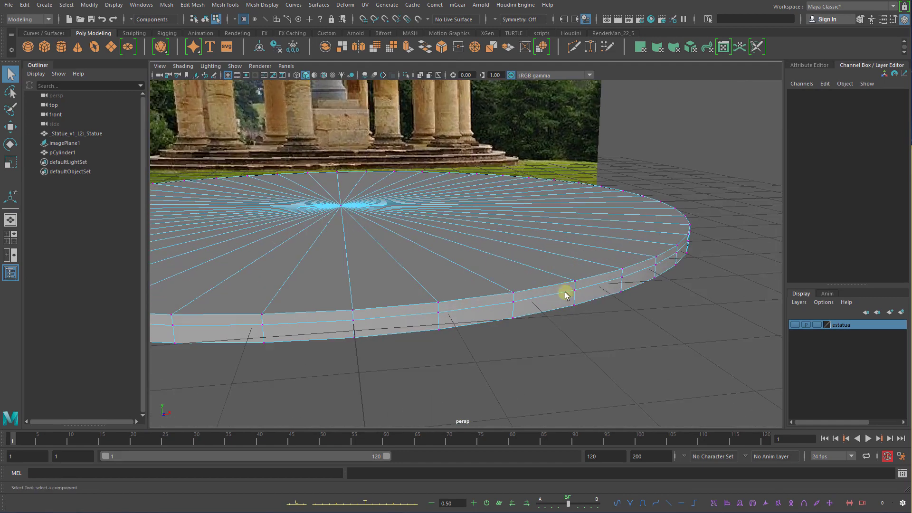
{"action": "right_click_drag", "start_coordinate": [572, 281], "coordinate": [572, 255]}
{"action": "left_click", "coordinate": [588, 286]}
{"action": "key", "text": "w"}
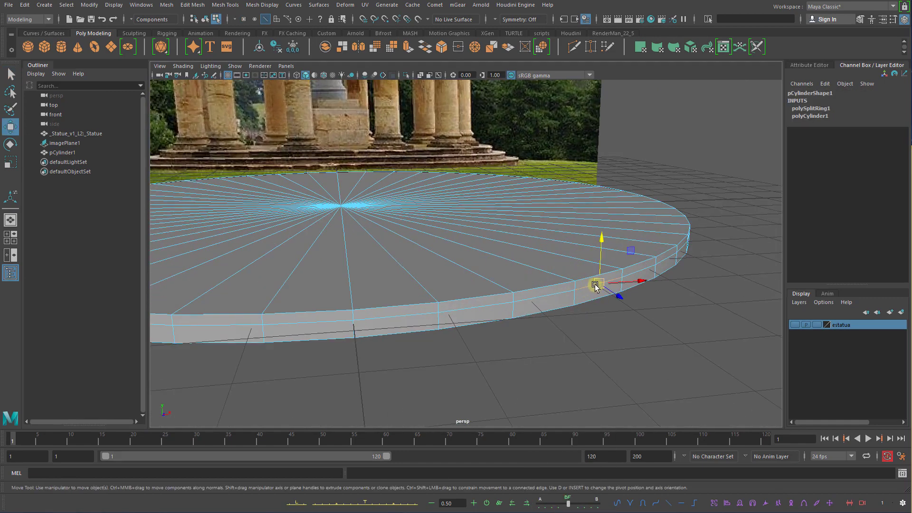
{"action": "mouse_move", "coordinate": [596, 284]}
{"action": "left_mouse_down"}
{"action": "mouse_move", "coordinate": [599, 261]}
{"action": "mouse_move", "coordinate": [594, 276]}
{"action": "left_mouse_up"}
{"action": "key", "text": "ctrl+z"}
{"action": "key", "text": "ctrl+z"}
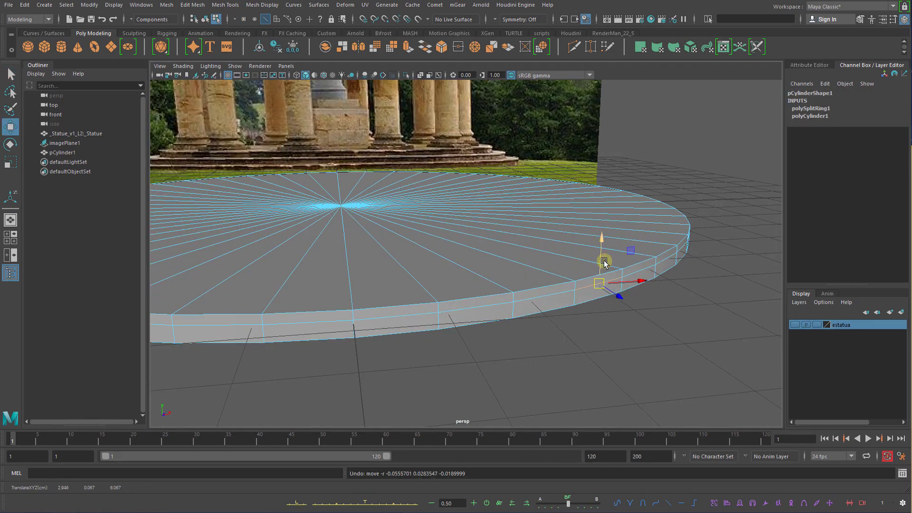
Select a short vertical edge above the inserted loop, expand it to its edge ring, and convert the selection to faces
{"action": "right_click", "coordinate": [605, 275]}
{"action": "key", "text": "q"}
{"action": "left_click", "coordinate": [576, 285]}
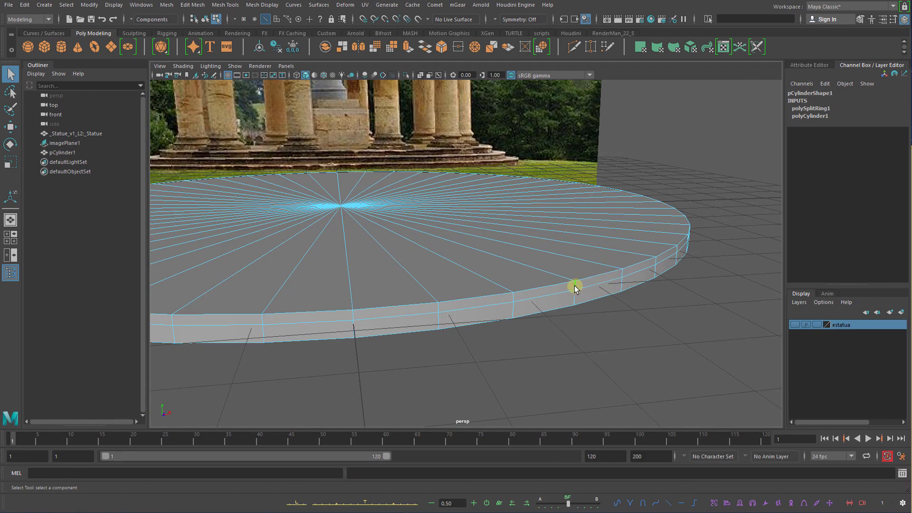
{"action": "right_click_drag", "start_coordinate": [577, 284], "coordinate": [524, 313], "text": "ctrl"}
{"action": "right_click_drag", "start_coordinate": [560, 284], "coordinate": [560, 330], "text": "ctrl"}
Extrude the upper ring of side faces outward with a local Z translation of about 0.068 to form an overhanging lip
{"action": "right_click_drag", "start_coordinate": [605, 281], "coordinate": [613, 306], "text": "shift"}
{"action": "middle_click_drag", "start_coordinate": [616, 275], "coordinate": [551, 301], "text": "alt"}
{"action": "right_click_drag", "start_coordinate": [551, 301], "coordinate": [519, 287], "text": "alt"}
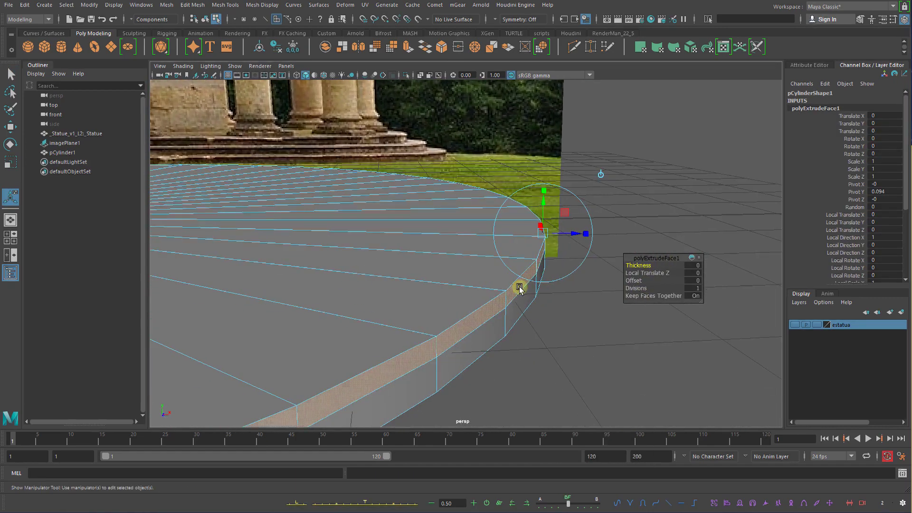
{"action": "left_click_drag", "start_coordinate": [546, 234], "coordinate": [571, 238]}
{"action": "key", "text": "q"}
Select the outer edge loops of the extruded lip and bevel them
{"action": "right_click_drag", "start_coordinate": [541, 274], "coordinate": [540, 254]}
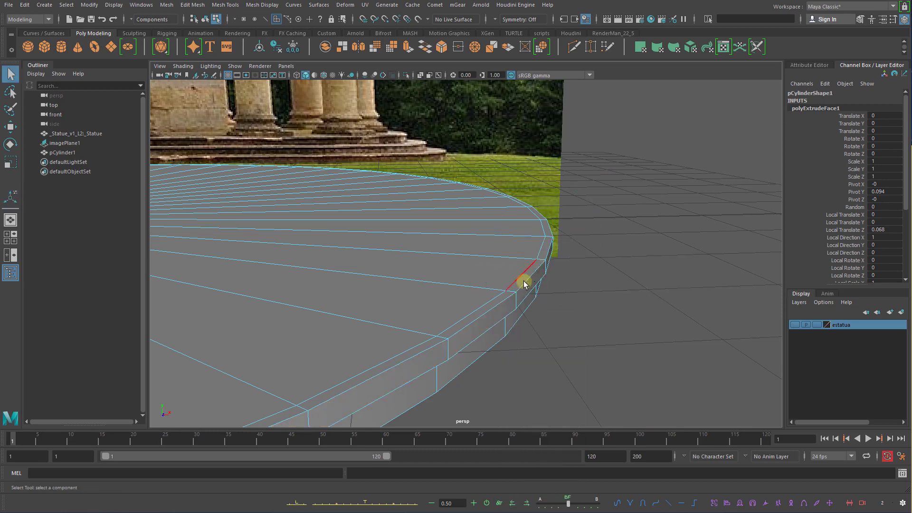
{"action": "double_click", "coordinate": [504, 305]}
{"action": "right_click_drag", "start_coordinate": [508, 312], "coordinate": [494, 282]}
{"action": "right_click", "coordinate": [494, 309]}
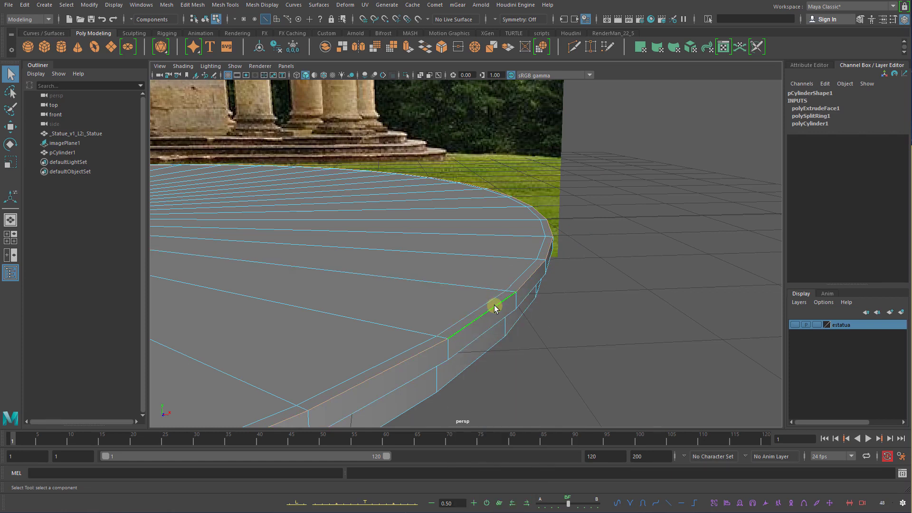
{"action": "right_click", "coordinate": [521, 300], "text": "shift"}
{"action": "left_click", "coordinate": [567, 298]}
{"action": "mouse_move", "coordinate": [506, 268]}
{"action": "left_mouse_down", "text": "alt"}
{"action": "mouse_move", "coordinate": [584, 243]}
{"action": "mouse_move", "coordinate": [519, 258]}
{"action": "left_mouse_up", "text": "alt"}
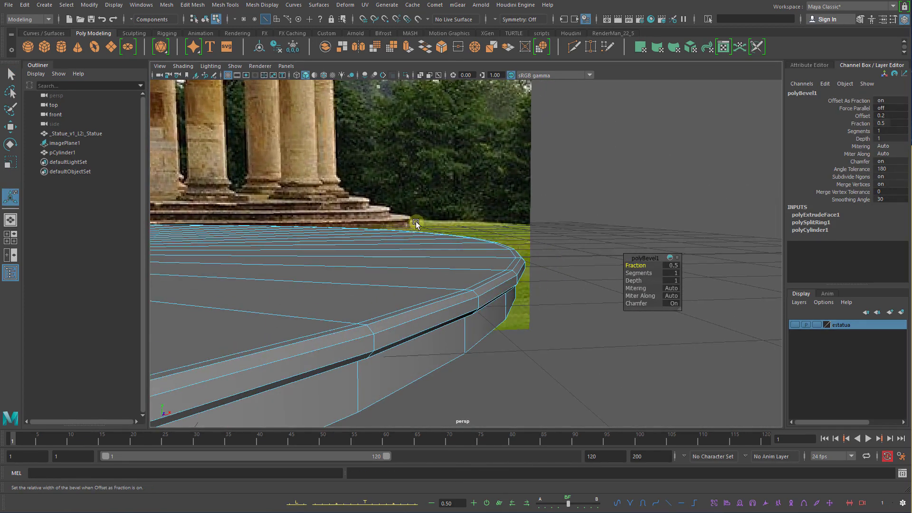
Check the Rotondo photo in the browser, and set the lip bevel's fraction to 0.3 and increase its segments
{"action": "key", "text": "alt+Tab"}
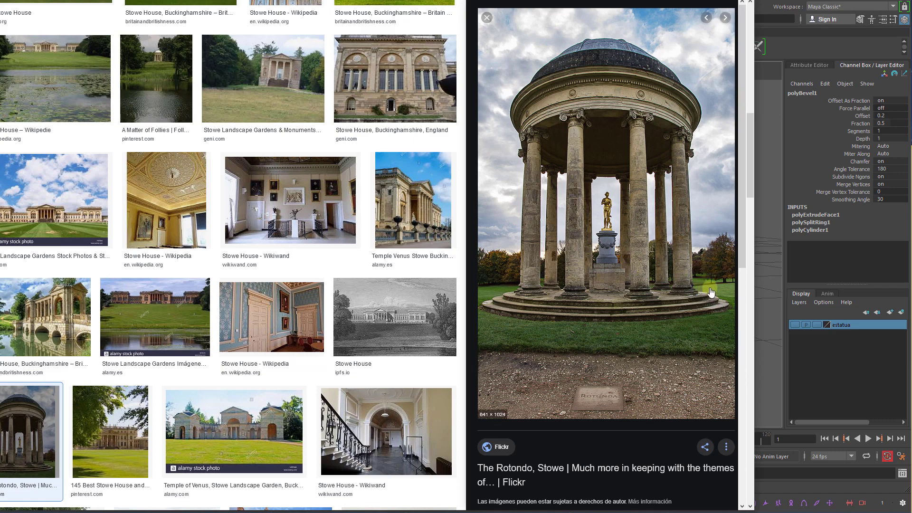
{"action": "key", "text": "alt+Tab"}
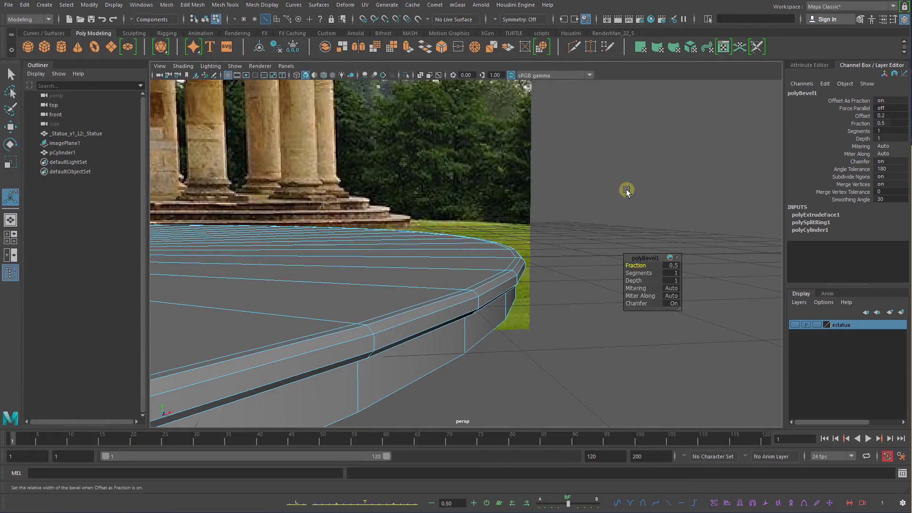
{"action": "left_click_drag", "start_coordinate": [518, 235], "coordinate": [529, 243], "text": "alt"}
{"action": "left_click_drag", "start_coordinate": [617, 268], "coordinate": [636, 264], "text": "alt"}
{"action": "left_click_drag", "start_coordinate": [551, 253], "coordinate": [569, 261], "text": "alt"}
{"action": "left_click_drag", "start_coordinate": [635, 264], "coordinate": [640, 264]}
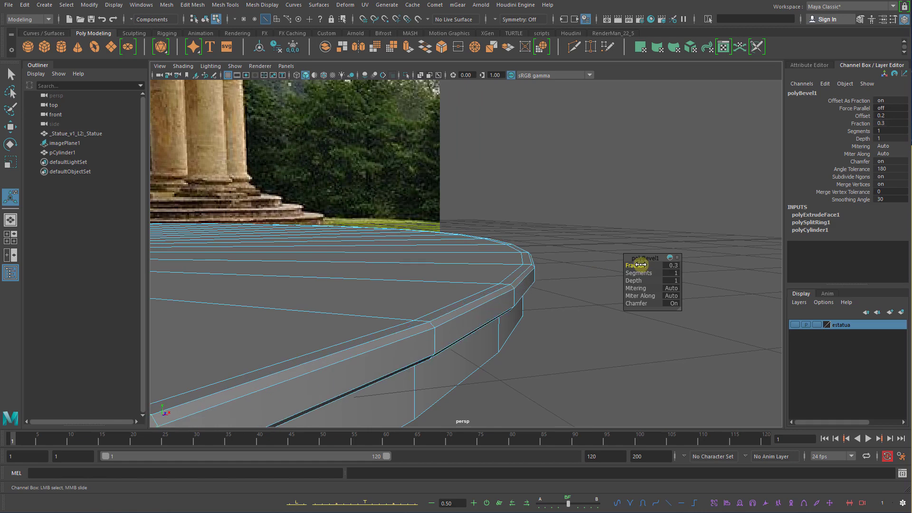
{"action": "left_click_drag", "start_coordinate": [580, 259], "coordinate": [587, 262], "text": "alt"}
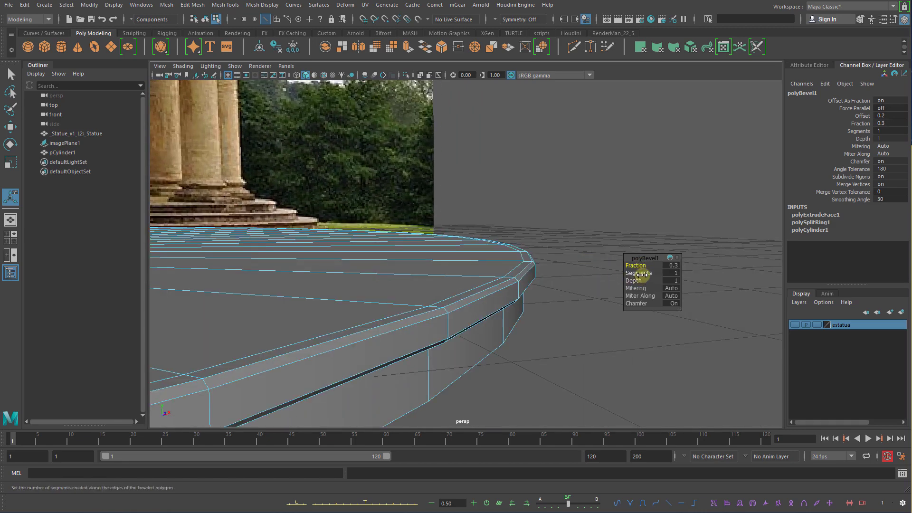
{"action": "left_click_drag", "start_coordinate": [644, 274], "coordinate": [647, 274]}
Return the step to object mode and compare its regular display with the smooth mesh preview
{"action": "left_click_drag", "start_coordinate": [564, 259], "coordinate": [549, 269], "text": "alt"}
{"action": "right_click_drag", "start_coordinate": [494, 256], "coordinate": [527, 235]}
{"action": "left_click", "coordinate": [511, 261]}
{"action": "mouse_move", "coordinate": [511, 261]}
{"action": "left_mouse_down", "text": "alt"}
{"action": "mouse_move", "coordinate": [542, 264]}
{"action": "mouse_move", "coordinate": [576, 285]}
{"action": "mouse_move", "coordinate": [515, 258]}
{"action": "mouse_move", "coordinate": [564, 266]}
{"action": "mouse_move", "coordinate": [525, 251]}
{"action": "mouse_move", "coordinate": [529, 270]}
{"action": "mouse_move", "coordinate": [529, 263]}
{"action": "left_mouse_up", "text": "alt"}
{"action": "left_click", "coordinate": [544, 264]}
{"action": "left_click", "coordinate": [515, 259]}
{"action": "key", "text": "1"}
{"action": "key", "text": "3"}
Bevel the edge loop around the cylinder's underside with fraction 0.08 and 2 segments, and return to object mode
{"action": "right_click_drag", "start_coordinate": [525, 256], "coordinate": [491, 194]}
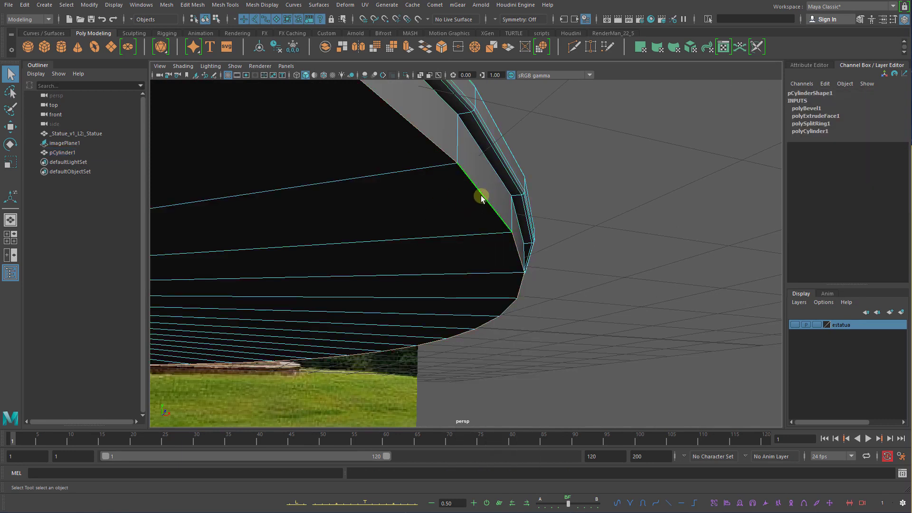
{"action": "right_click", "coordinate": [481, 197], "text": "shift"}
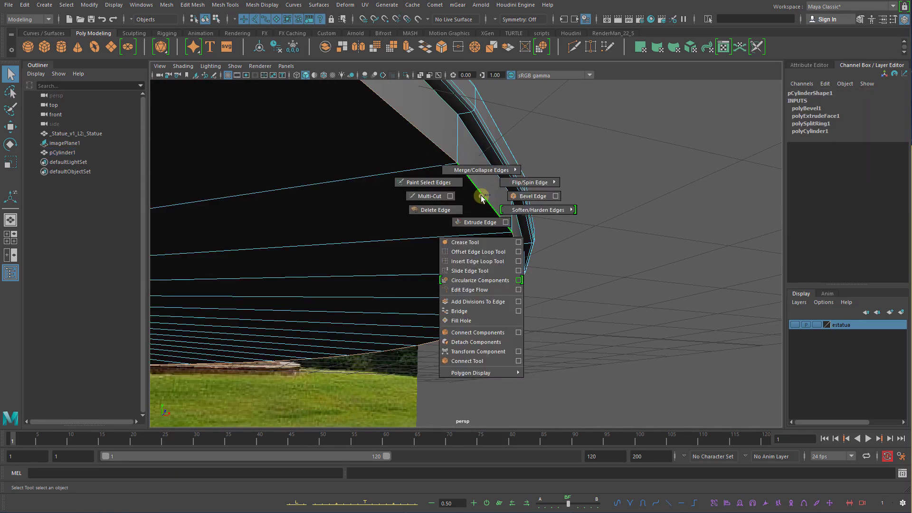
{"action": "left_click", "coordinate": [531, 196]}
{"action": "left_click_drag", "start_coordinate": [539, 184], "coordinate": [644, 266], "text": "alt"}
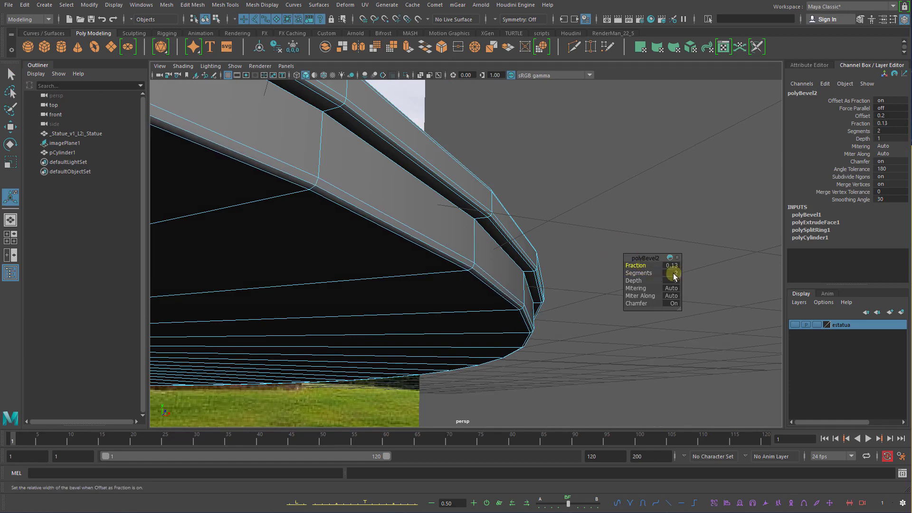
{"action": "mouse_move", "coordinate": [639, 274]}
{"action": "left_mouse_down"}
{"action": "mouse_move", "coordinate": [651, 274]}
{"action": "mouse_move", "coordinate": [638, 265]}
{"action": "left_mouse_up"}
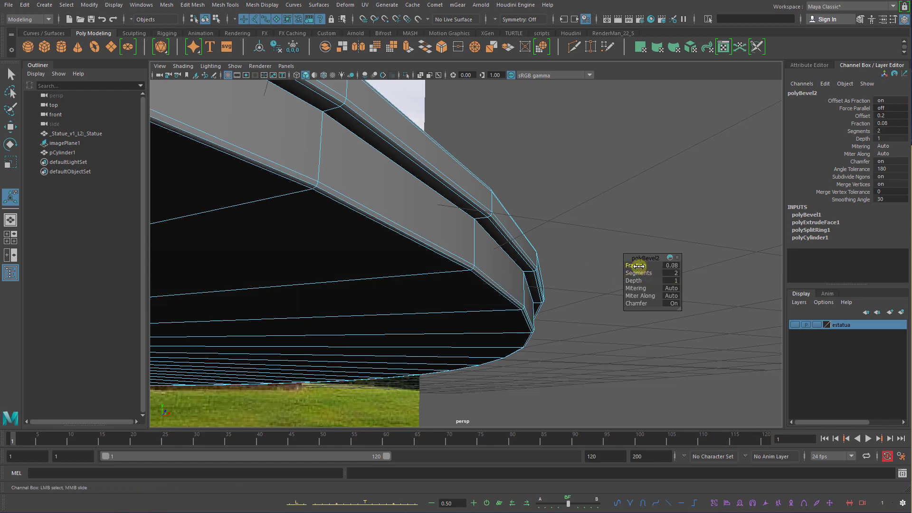
{"action": "right_click", "coordinate": [452, 252]}
{"action": "left_click", "coordinate": [476, 244]}
{"action": "scroll", "coordinate": [497, 266], "scroll_direction": "up", "scroll_amount": 3}
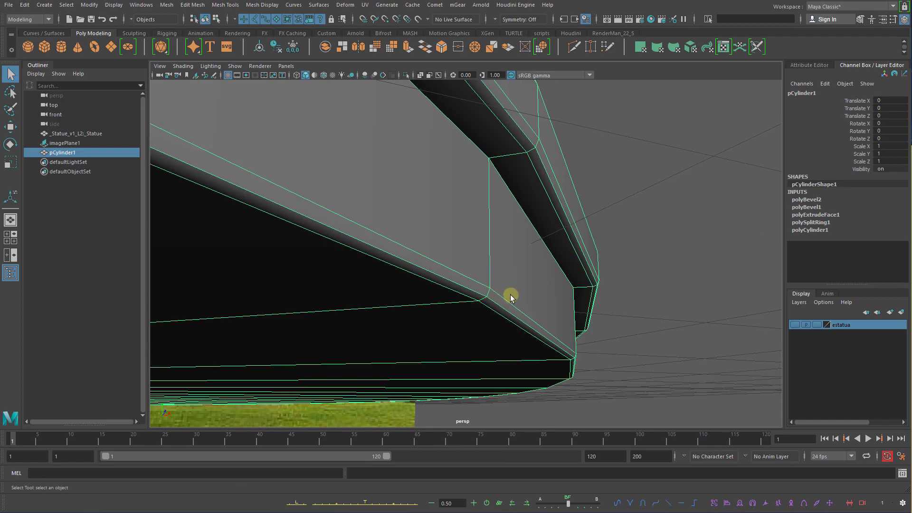
Preview the base step with smooth mesh display, inspect its bevelled rim in perspective, and switch to the front view
{"action": "key", "text": "3"}
{"action": "right_click_drag", "start_coordinate": [608, 295], "coordinate": [534, 285], "text": "alt"}
{"action": "left_click", "coordinate": [535, 285]}
{"action": "left_click_drag", "start_coordinate": [512, 277], "coordinate": [491, 303], "text": "alt"}
{"action": "left_click", "coordinate": [491, 303]}
{"action": "left_click_drag", "start_coordinate": [572, 320], "coordinate": [614, 280], "text": "alt"}
{"action": "key", "text": "space"}
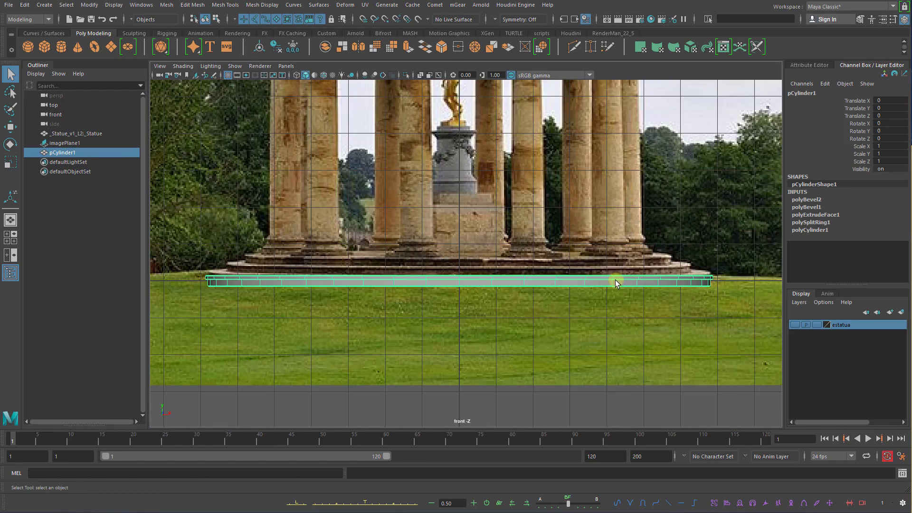
Duplicate the base step and raise the copy to about 0.3 in Y
{"action": "scroll", "coordinate": [614, 280], "scroll_direction": "up", "scroll_amount": 1}
{"action": "key", "text": "w"}
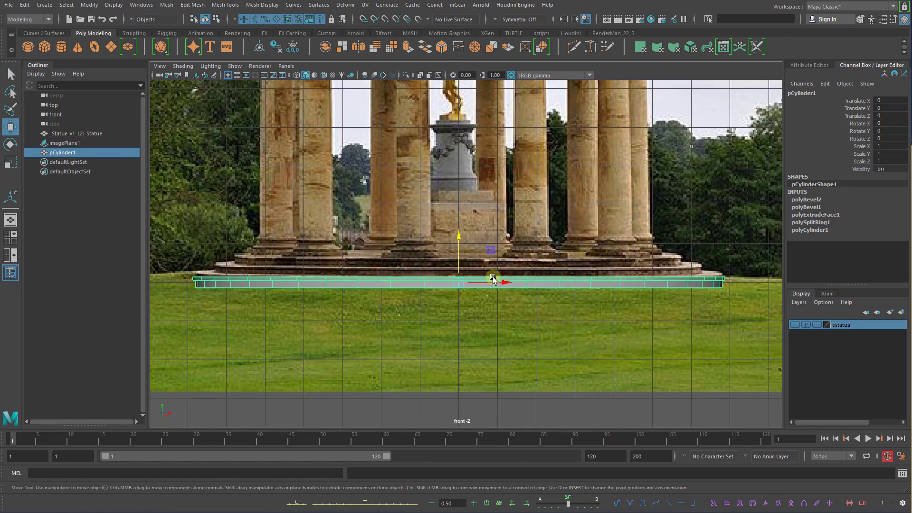
{"action": "key", "text": "ctrl+d"}
{"action": "left_click_drag", "start_coordinate": [461, 260], "coordinate": [459, 254]}
{"action": "scroll", "coordinate": [459, 250], "scroll_direction": "up", "scroll_amount": 2}
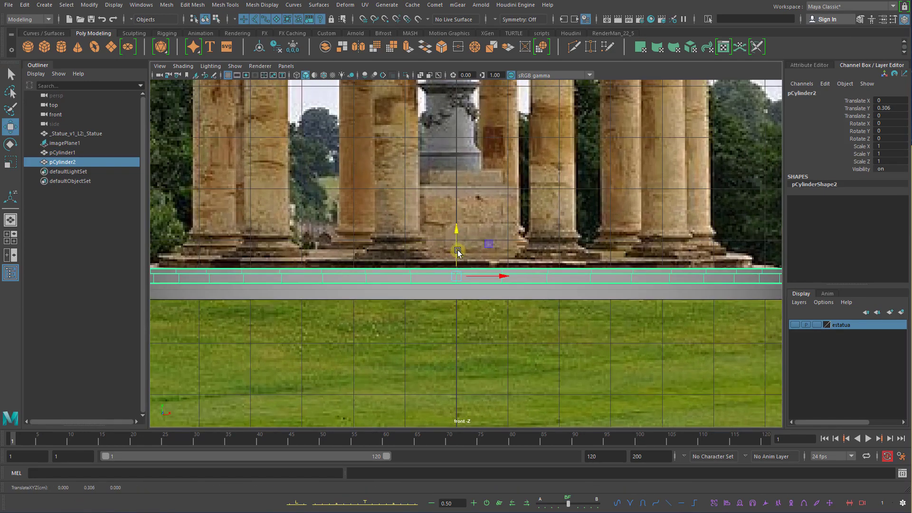
{"action": "scroll", "coordinate": [449, 302], "scroll_direction": "up", "scroll_amount": 4}
{"action": "scroll", "coordinate": [449, 302], "scroll_direction": "up", "scroll_amount": 6}
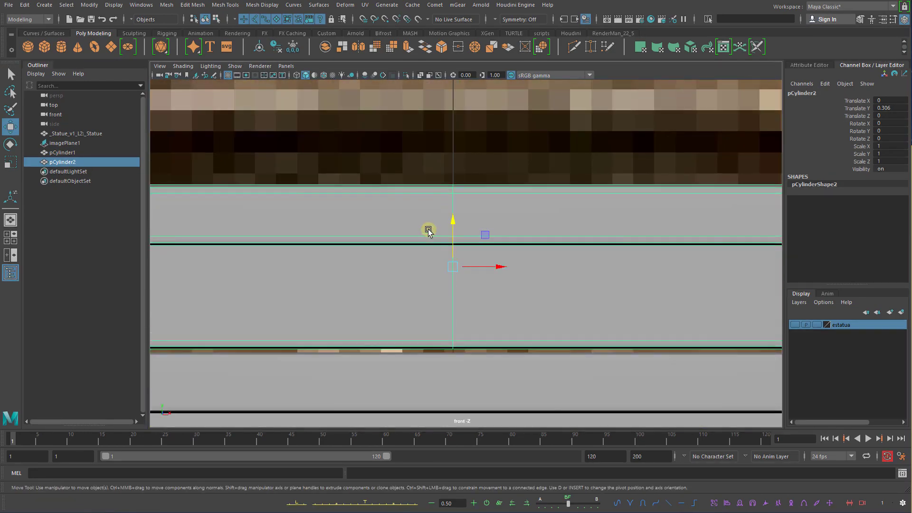
{"action": "left_click_drag", "start_coordinate": [454, 236], "coordinate": [456, 240]}
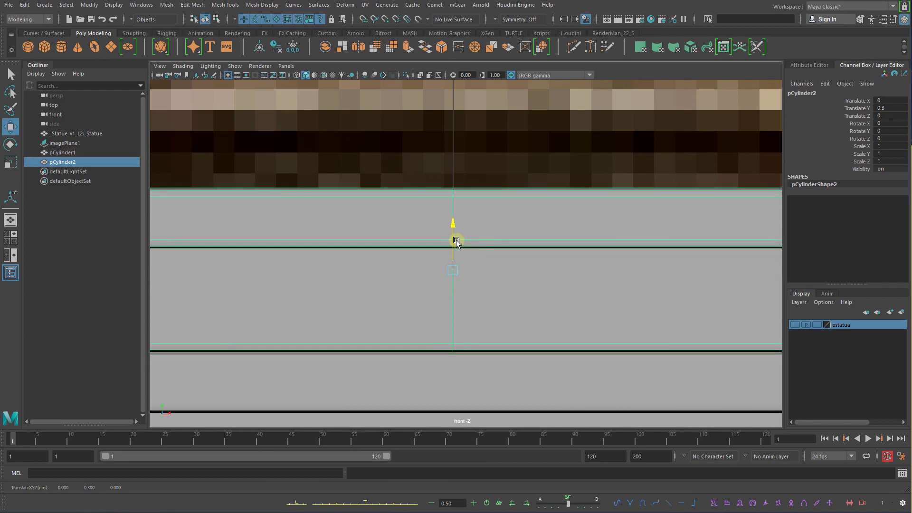
Turn on X-ray and wireframe-on-shaded display in the front view, and fine-tune the upper step's height to 0.299 in Y
{"action": "scroll", "coordinate": [455, 285], "scroll_direction": "up", "scroll_amount": 3}
{"action": "middle_click_drag", "start_coordinate": [450, 397], "coordinate": [472, 318], "text": "alt"}
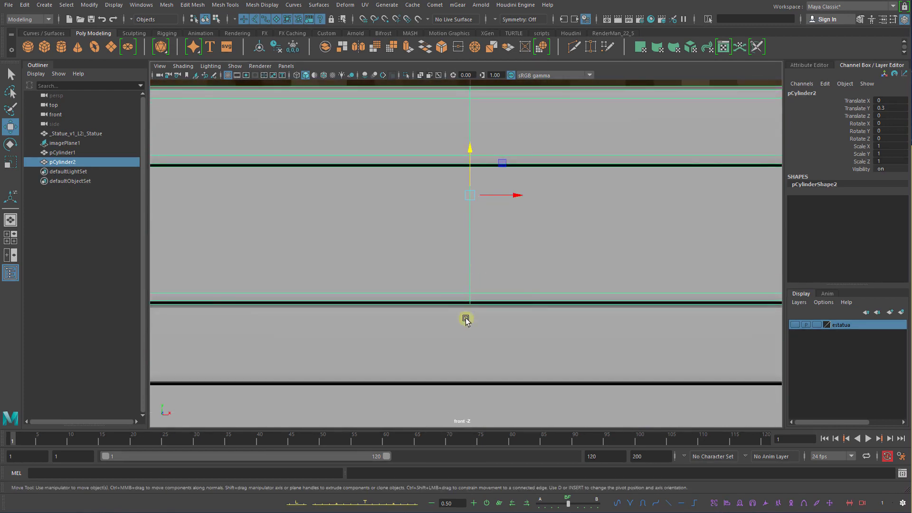
{"action": "left_click_drag", "start_coordinate": [472, 172], "coordinate": [475, 176]}
{"action": "left_click", "coordinate": [490, 349]}
{"action": "left_click", "coordinate": [485, 276]}
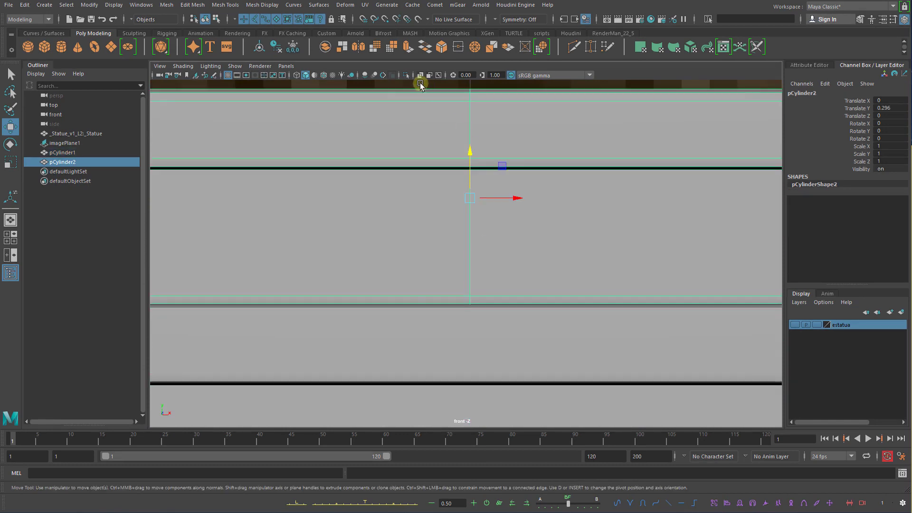
{"action": "left_click", "coordinate": [420, 76]}
{"action": "mouse_move", "coordinate": [469, 182]}
{"action": "left_mouse_down"}
{"action": "mouse_move", "coordinate": [474, 169]}
{"action": "mouse_move", "coordinate": [465, 186]}
{"action": "left_mouse_up"}
{"action": "left_click", "coordinate": [324, 75]}
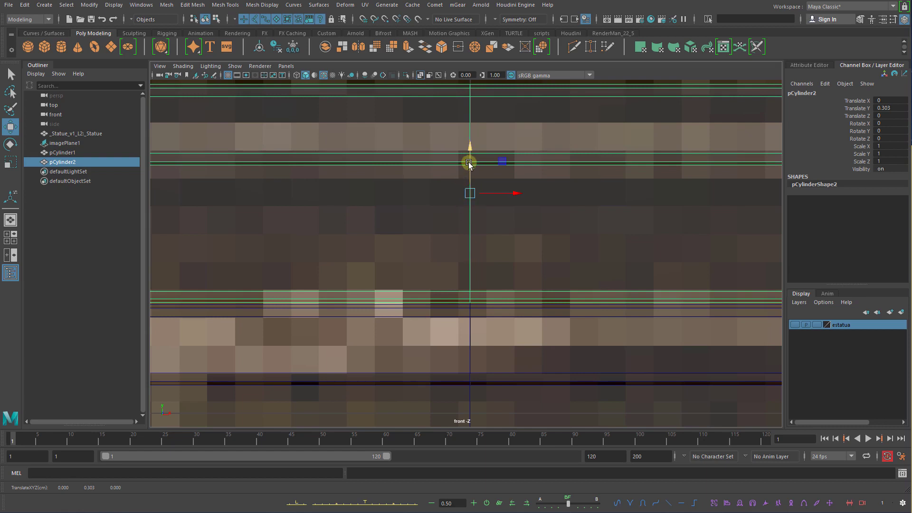
{"action": "left_click_drag", "start_coordinate": [469, 164], "coordinate": [470, 165]}
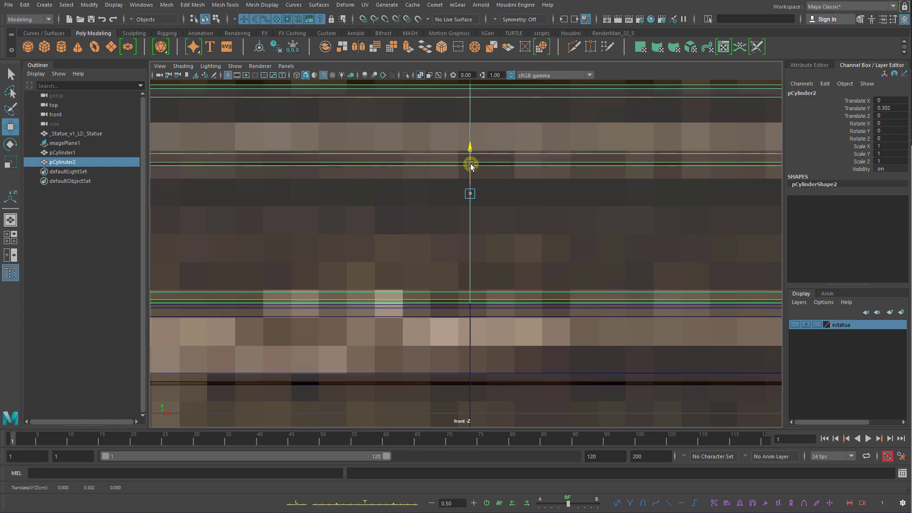
{"action": "left_click_drag", "start_coordinate": [470, 165], "coordinate": [470, 167]}
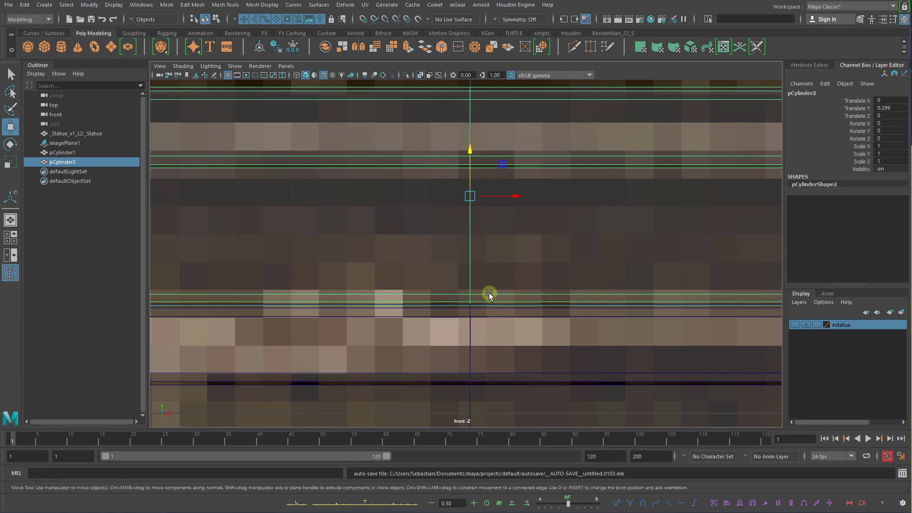
Check the stacked steps in the perspective view, turn off X-ray display, and return to the front view
{"action": "key", "text": "space"}
{"action": "left_click_drag", "start_coordinate": [489, 294], "coordinate": [489, 266]}
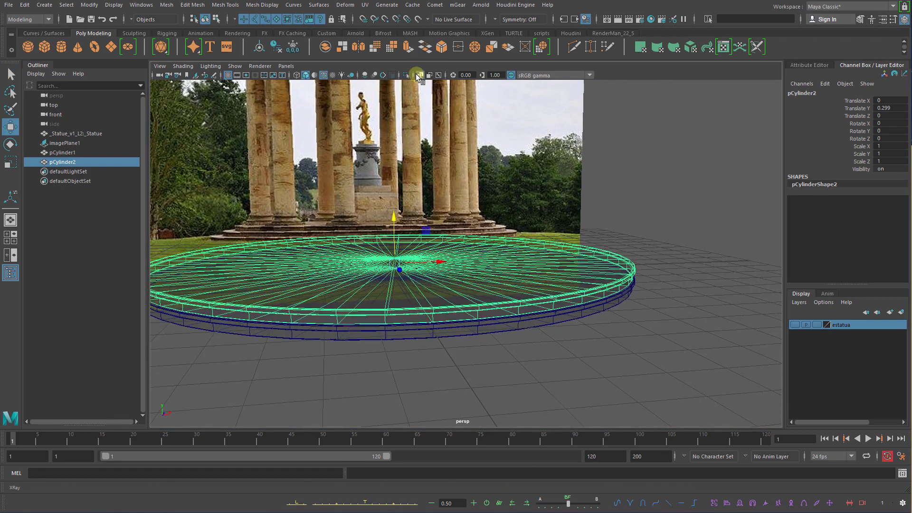
{"action": "left_click", "coordinate": [418, 76]}
{"action": "key", "text": "space"}
{"action": "left_click_drag", "start_coordinate": [523, 211], "coordinate": [594, 209]}
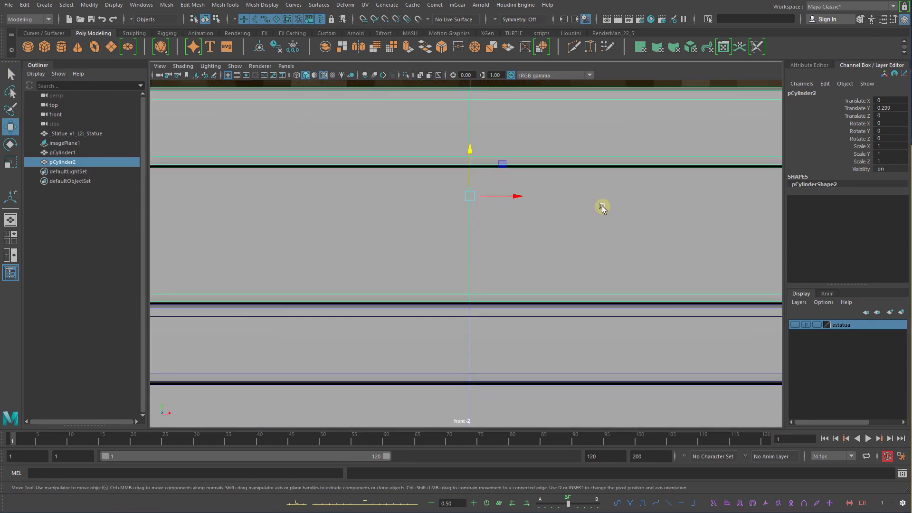
Show the upper step without smoothing, select all its vertices, and activate the Scale tool
{"action": "scroll", "coordinate": [602, 207], "scroll_direction": "down", "scroll_amount": 15}
{"action": "scroll", "coordinate": [602, 208], "scroll_direction": "up", "scroll_amount": 5}
{"action": "key", "text": "1"}
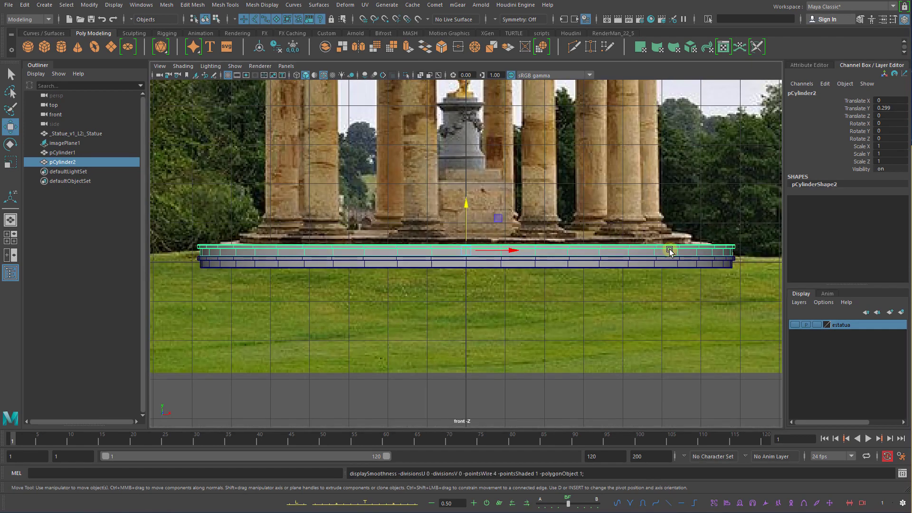
{"action": "right_click_drag", "start_coordinate": [670, 250], "coordinate": [617, 250]}
{"action": "left_click_drag", "start_coordinate": [192, 209], "coordinate": [760, 280]}
{"action": "key", "text": "r"}
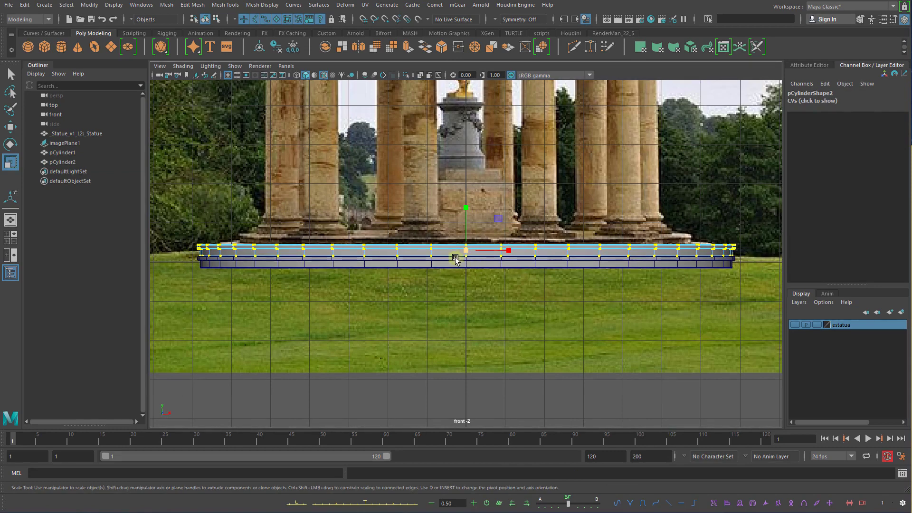
Try scaling the upper step's vertices uniformly and along X only, undoing each attempt
{"action": "left_click_drag", "start_coordinate": [464, 255], "coordinate": [413, 273]}
{"action": "key", "text": "ctrl+z"}
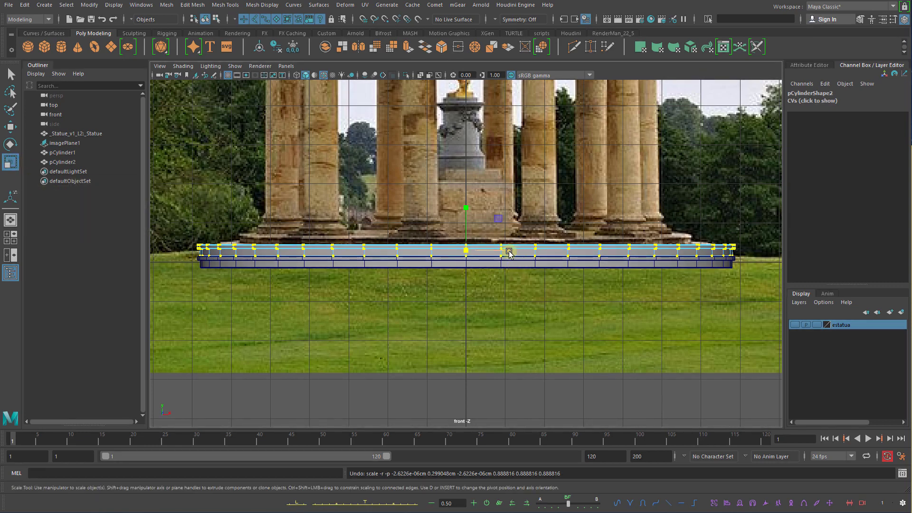
{"action": "left_click_drag", "start_coordinate": [509, 250], "coordinate": [506, 277]}
{"action": "key", "text": "space"}
{"action": "key", "text": "ctrl+z"}
{"action": "key", "text": "space"}
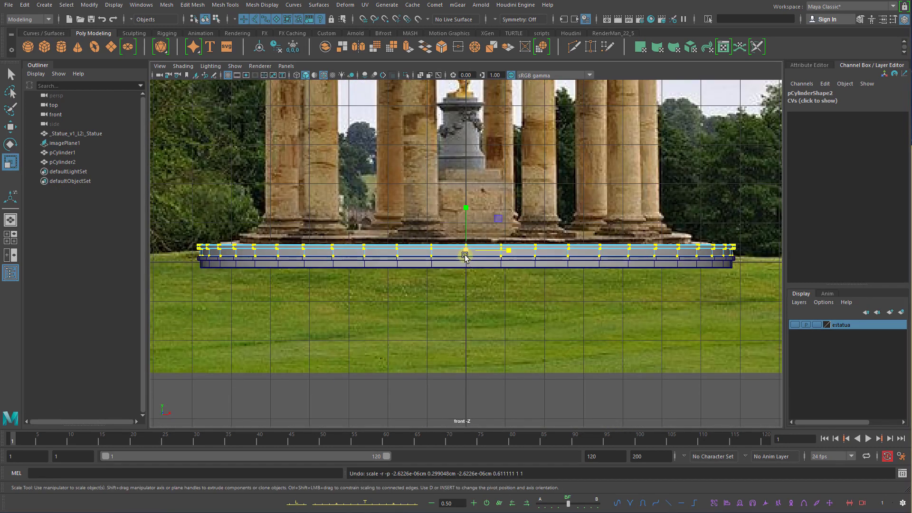
Scale the upper step's vertices uniformly to about 0.924 to match the photo, and return to object mode
{"action": "left_click_drag", "start_coordinate": [465, 257], "coordinate": [436, 263]}
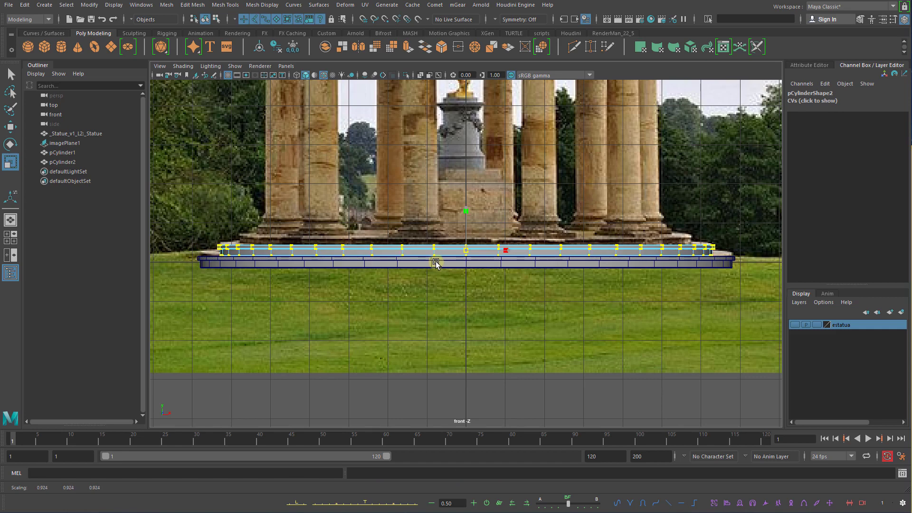
{"action": "key", "text": "q"}
{"action": "right_click_drag", "start_coordinate": [669, 256], "coordinate": [613, 250]}
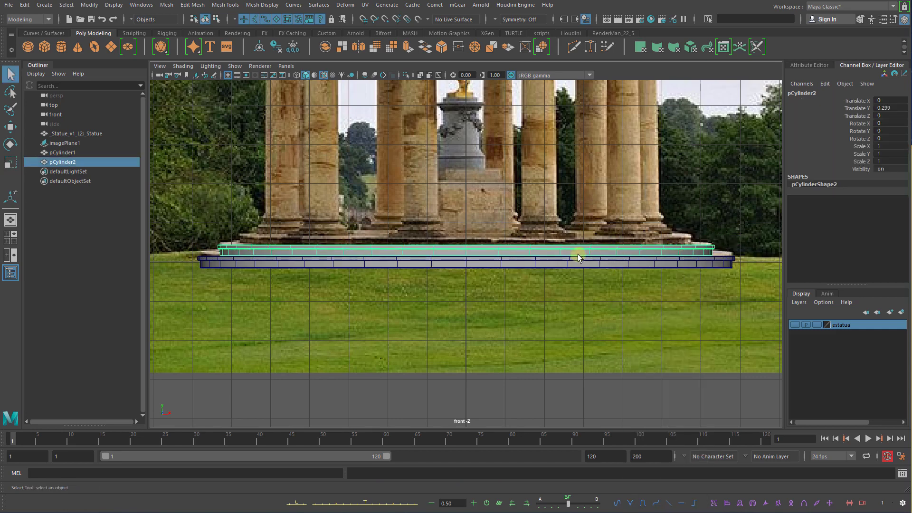
Duplicate the second step and raise the copy to about 0.569 in Y as the third step
{"action": "key", "text": "ctrl+d"}
{"action": "key", "text": "w"}
{"action": "right_click_drag", "start_coordinate": [432, 245], "coordinate": [470, 238], "text": "alt"}
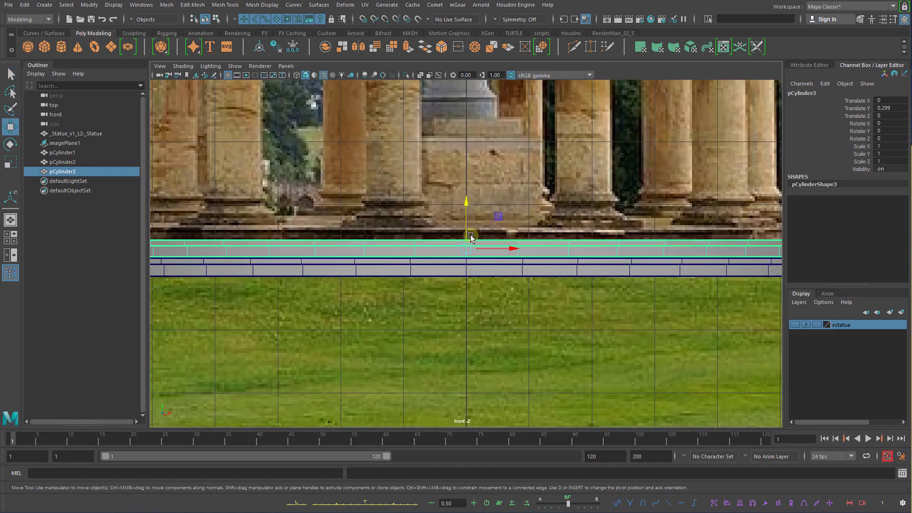
{"action": "left_click_drag", "start_coordinate": [465, 224], "coordinate": [464, 212]}
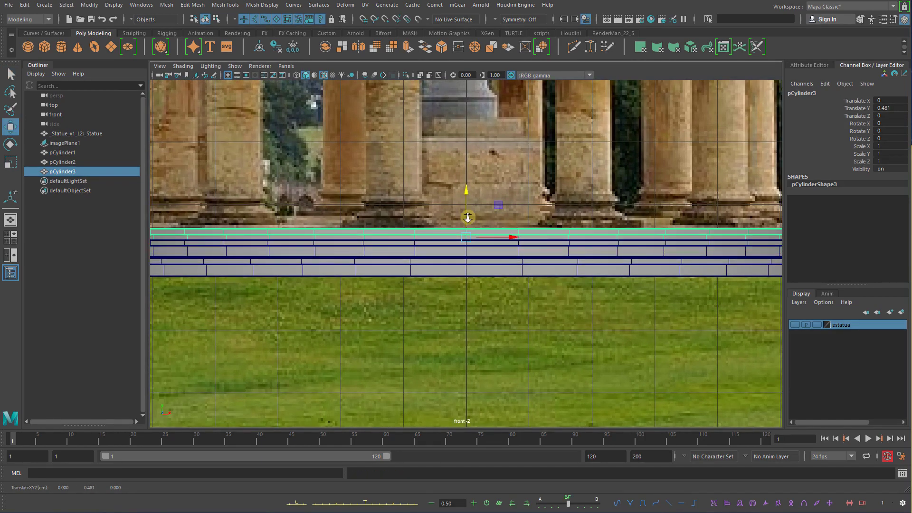
{"action": "right_click_drag", "start_coordinate": [468, 218], "coordinate": [464, 187], "text": "alt"}
{"action": "mouse_move", "coordinate": [464, 187]}
{"action": "left_mouse_down"}
{"action": "mouse_move", "coordinate": [467, 164]}
{"action": "mouse_move", "coordinate": [472, 172]}
{"action": "left_mouse_up"}
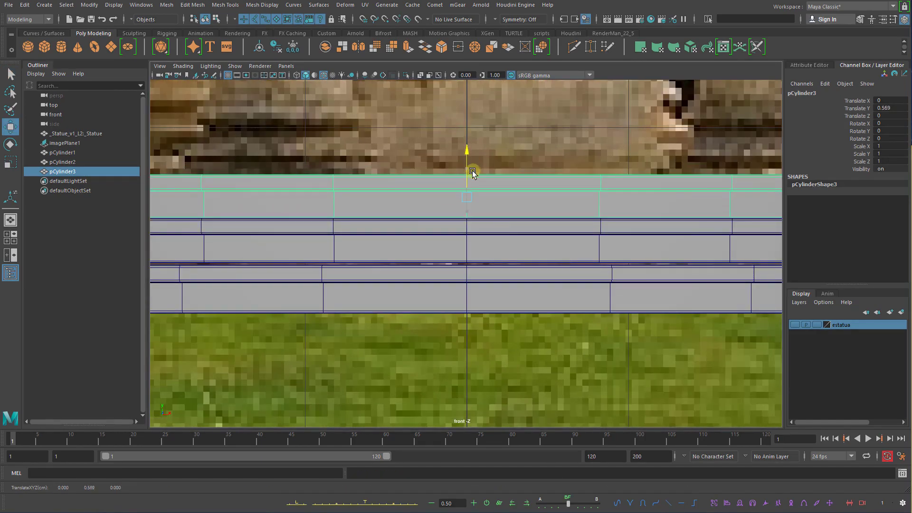
Turn on X-ray display and adjust the middle step to about 0.27 and the top step to about 0.49 in Y to match the photo
{"action": "left_click", "coordinate": [486, 245]}
{"action": "scroll", "coordinate": [477, 241], "scroll_direction": "up", "scroll_amount": 2}
{"action": "left_click_drag", "start_coordinate": [466, 203], "coordinate": [467, 206]}
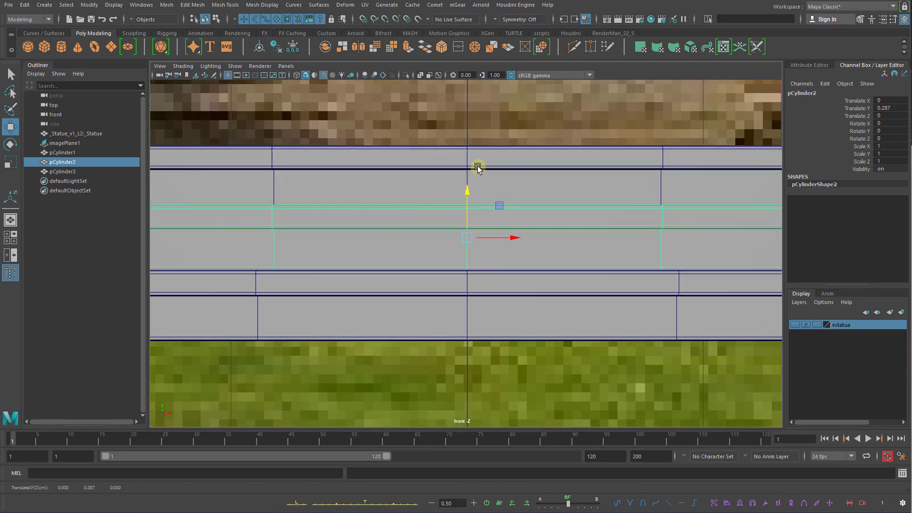
{"action": "left_click", "coordinate": [477, 167]}
{"action": "left_click_drag", "start_coordinate": [466, 152], "coordinate": [466, 207]}
{"action": "left_click", "coordinate": [473, 217]}
{"action": "left_click", "coordinate": [421, 75]}
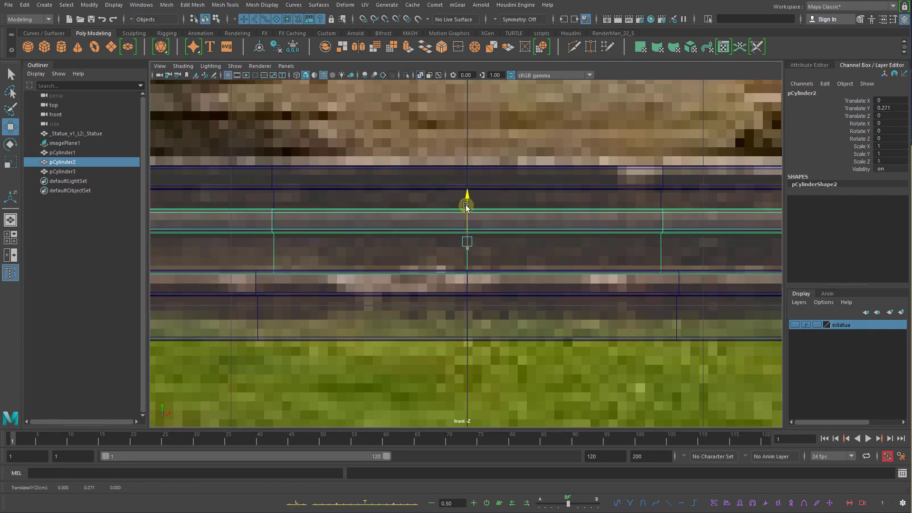
{"action": "left_click", "coordinate": [496, 178]}
{"action": "left_click_drag", "start_coordinate": [468, 158], "coordinate": [467, 154]}
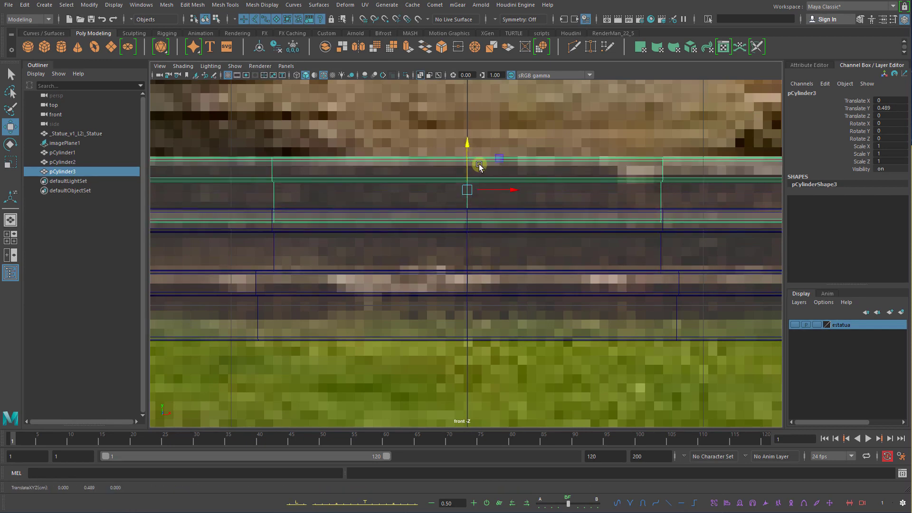
Select the bottom step, turn off X-ray display, and check the three stacked steps in the perspective view
{"action": "scroll", "coordinate": [478, 163], "scroll_direction": "down", "scroll_amount": 5}
{"action": "left_click", "coordinate": [519, 266]}
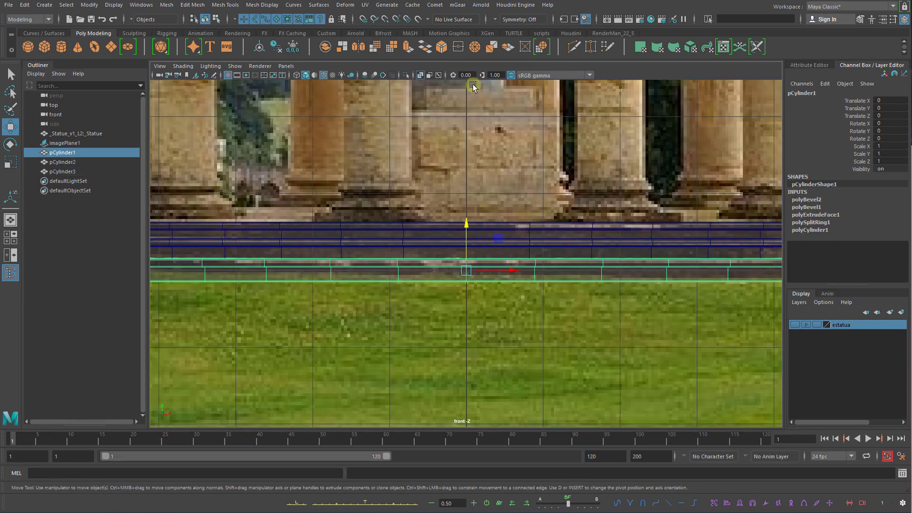
{"action": "left_click", "coordinate": [421, 75]}
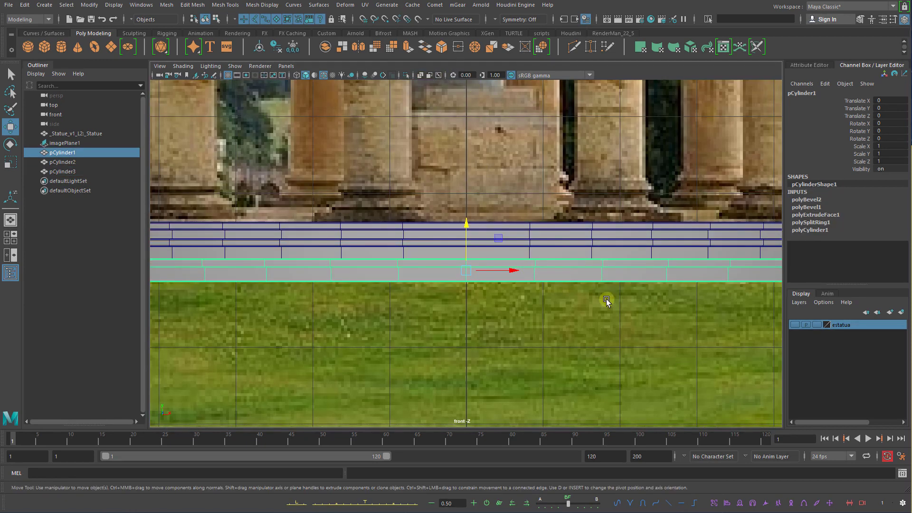
{"action": "key", "text": "space"}
{"action": "left_click_drag", "start_coordinate": [606, 300], "coordinate": [602, 271]}
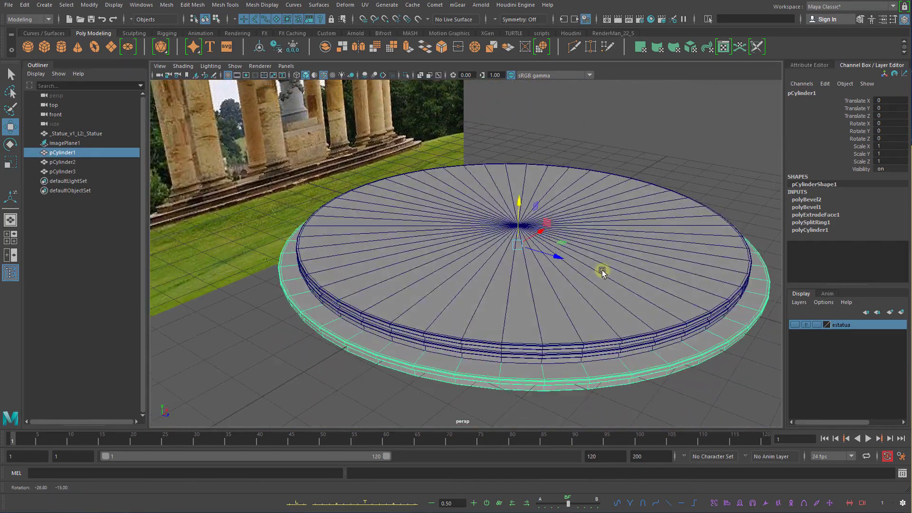
Select all vertices of the top step and activate the Scale tool
{"action": "left_click", "coordinate": [679, 316]}
{"action": "left_click_drag", "start_coordinate": [688, 309], "coordinate": [606, 285], "text": "alt"}
{"action": "key", "text": "space"}
{"action": "right_click_drag", "start_coordinate": [594, 261], "coordinate": [487, 244], "text": "alt"}
{"action": "right_click", "coordinate": [510, 238]}
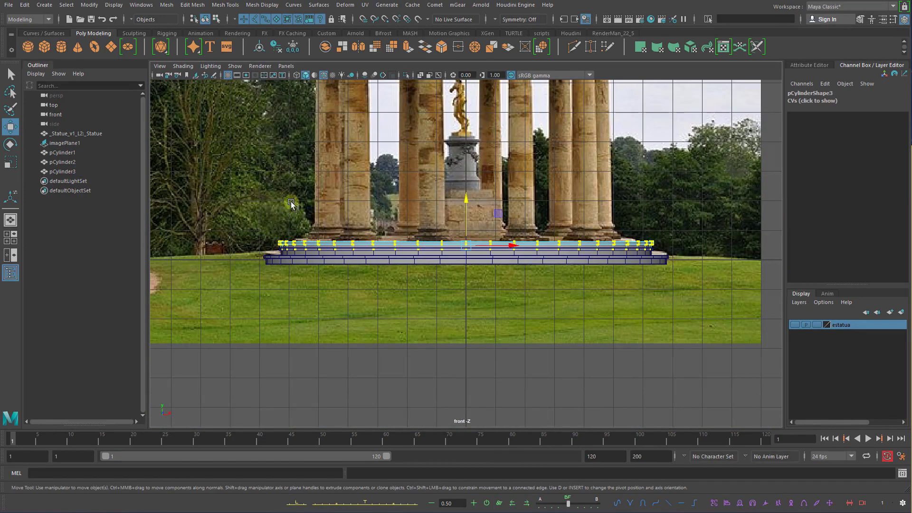
{"action": "key", "text": "space"}
{"action": "left_click_drag", "start_coordinate": [460, 243], "coordinate": [535, 261]}
{"action": "key", "text": "e"}
{"action": "mouse_move", "coordinate": [556, 260]}
{"action": "left_mouse_down", "text": "alt"}
{"action": "mouse_move", "coordinate": [580, 258]}
{"action": "mouse_move", "coordinate": [561, 248]}
{"action": "left_mouse_up", "text": "alt"}
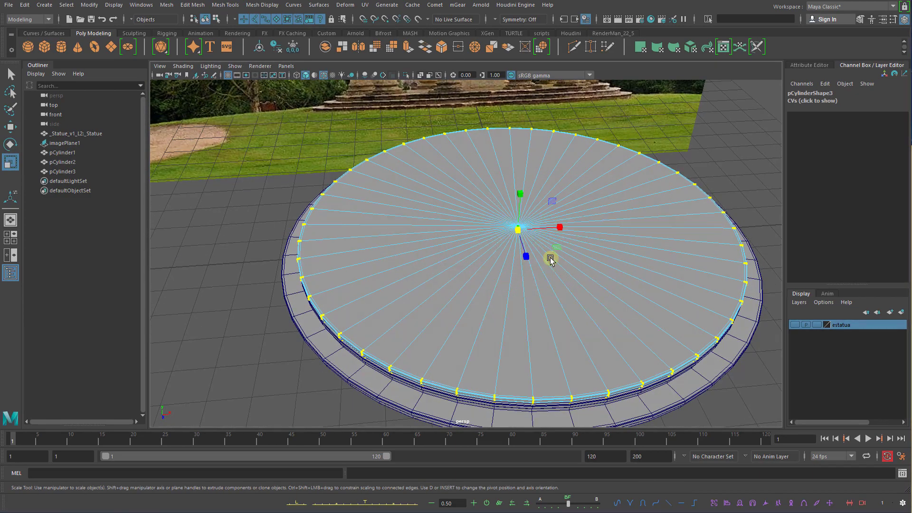
Show the four-view layout, set the lower perspective view to the front camera, and enlarge the top and front views
{"action": "key", "text": "space"}
{"action": "key", "text": "space"}
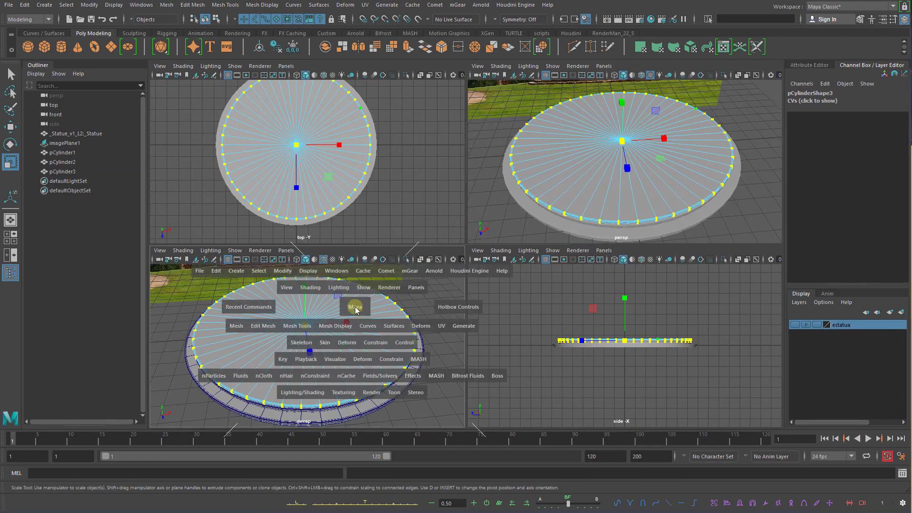
{"action": "left_click_drag", "start_coordinate": [362, 315], "coordinate": [359, 332]}
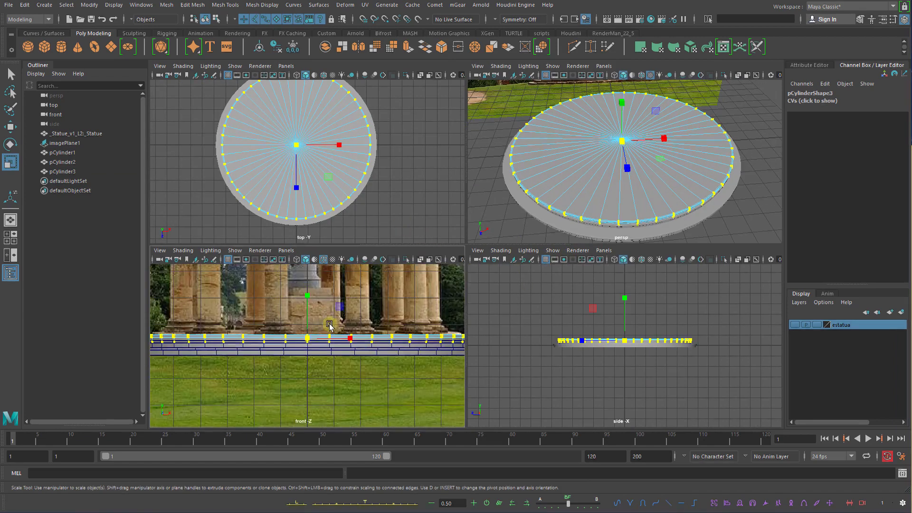
{"action": "middle_click_drag", "start_coordinate": [332, 326], "coordinate": [388, 329], "text": "alt"}
{"action": "left_click_drag", "start_coordinate": [467, 297], "coordinate": [605, 303]}
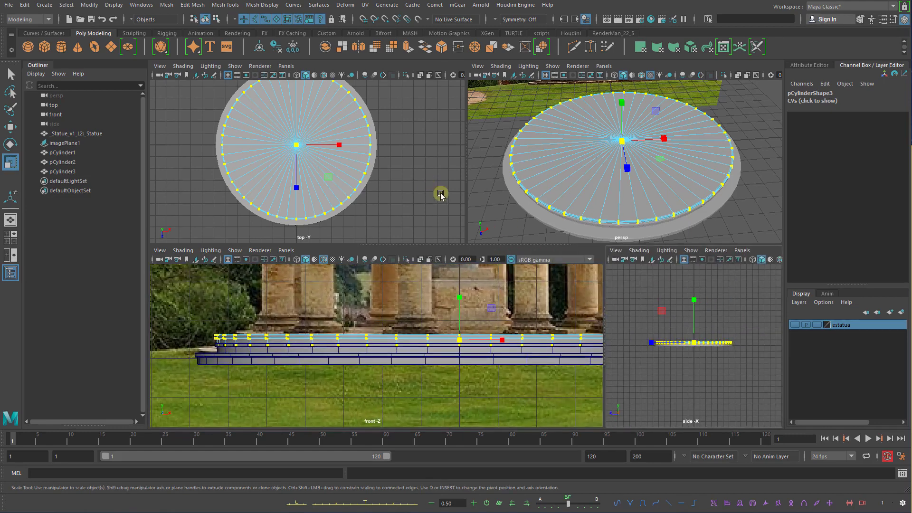
{"action": "left_click_drag", "start_coordinate": [469, 198], "coordinate": [604, 205]}
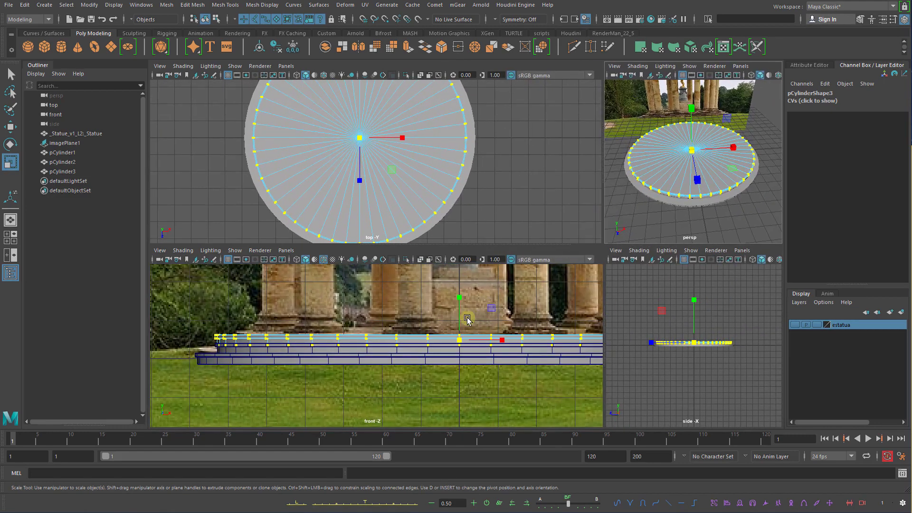
Scale the top step's vertices down in X and Z from the top view to match the photo's upper step
{"action": "scroll", "coordinate": [456, 331], "scroll_direction": "up", "scroll_amount": 2}
{"action": "right_click_drag", "start_coordinate": [457, 331], "coordinate": [411, 330], "text": "alt"}
{"action": "middle_click_drag", "start_coordinate": [532, 343], "coordinate": [509, 351], "text": "alt"}
{"action": "right_click_drag", "start_coordinate": [464, 171], "coordinate": [409, 174], "text": "alt"}
{"action": "left_click_drag", "start_coordinate": [396, 176], "coordinate": [394, 177]}
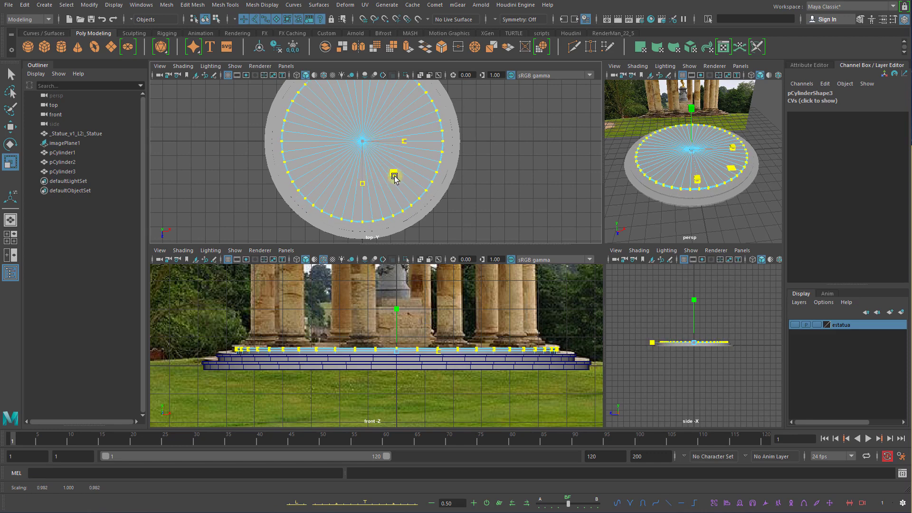
{"action": "left_click_drag", "start_coordinate": [394, 177], "coordinate": [393, 176]}
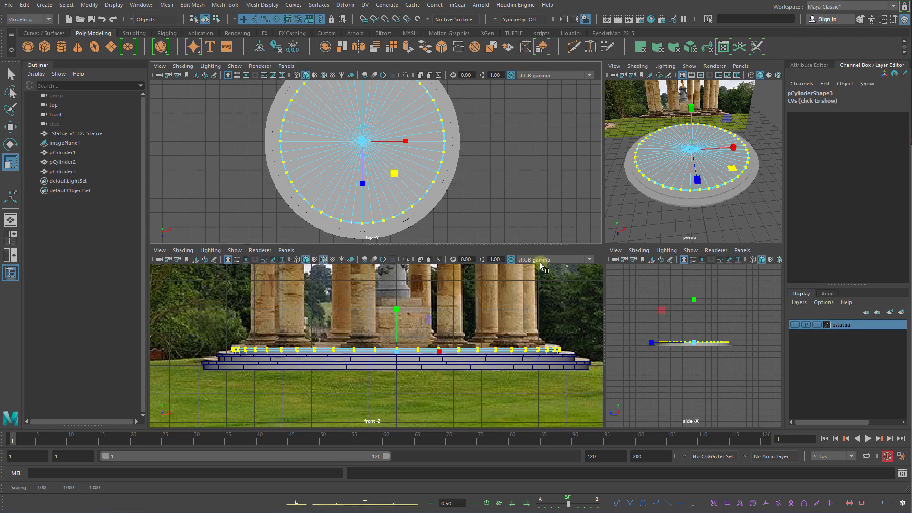
Return the top step to object mode, deselect it, and inspect the finished three-step stair from several angles in an enlarged perspective view
{"action": "key", "text": "q"}
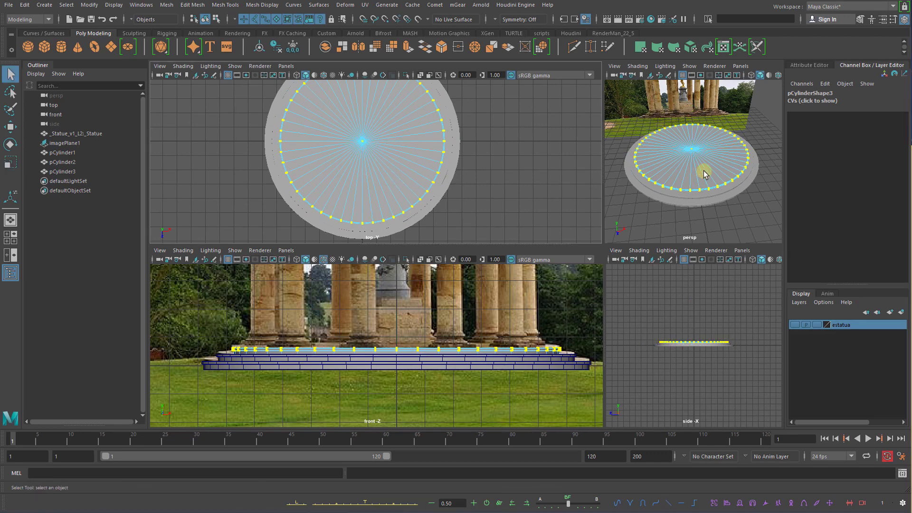
{"action": "key", "text": "space"}
{"action": "right_click_drag", "start_coordinate": [596, 201], "coordinate": [650, 188]}
{"action": "left_click", "coordinate": [748, 212]}
{"action": "mouse_move", "coordinate": [681, 237]}
{"action": "left_mouse_down", "text": "alt"}
{"action": "mouse_move", "coordinate": [690, 229]}
{"action": "mouse_move", "coordinate": [696, 243]}
{"action": "left_mouse_up", "text": "alt"}
{"action": "left_click_drag", "start_coordinate": [719, 221], "coordinate": [591, 363]}
{"action": "left_click", "coordinate": [703, 223]}
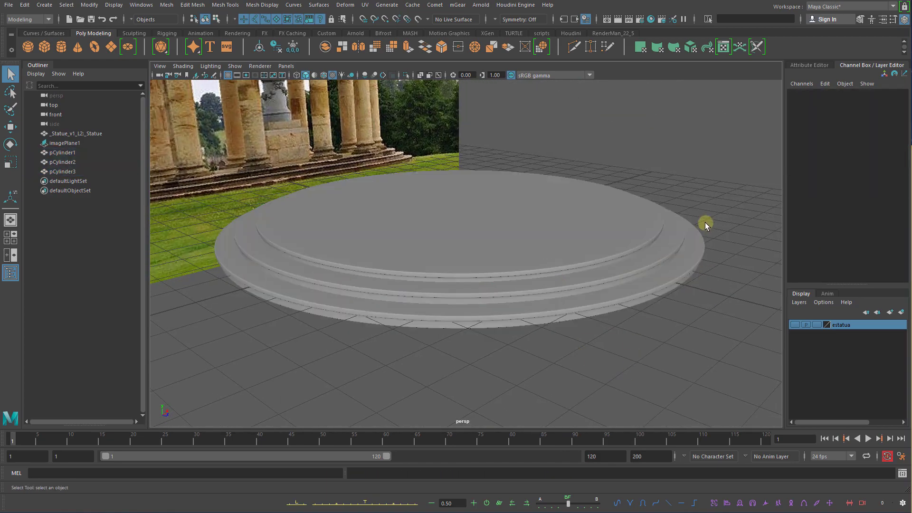
{"action": "left_click_drag", "start_coordinate": [703, 223], "coordinate": [663, 285], "text": "alt"}
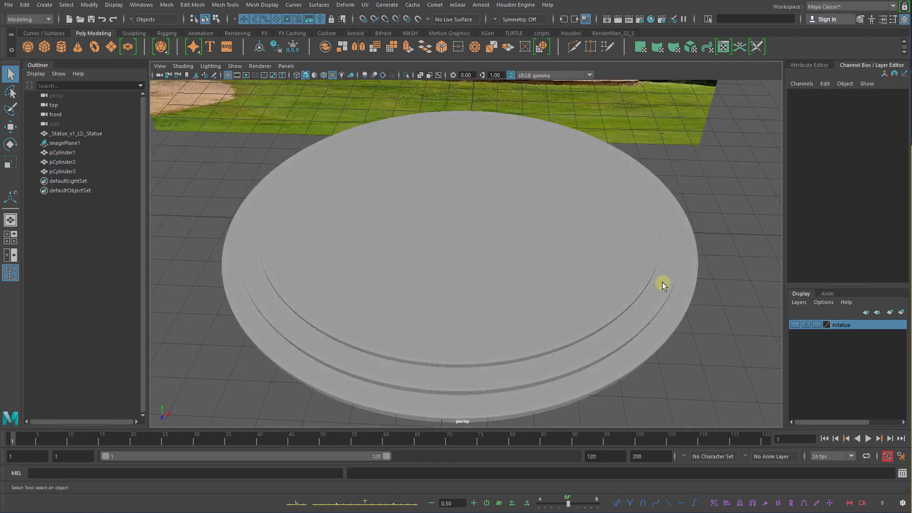
{"action": "left_click", "coordinate": [607, 287]}
{"action": "left_click_drag", "start_coordinate": [607, 286], "coordinate": [606, 252], "text": "alt"}
Examine the column bases above the steps in the enlarged front view and in the browser's Rotondo reference photo
{"action": "key", "text": "space"}
{"action": "left_click_drag", "start_coordinate": [606, 252], "coordinate": [609, 269]}
{"action": "right_click_drag", "start_coordinate": [609, 271], "coordinate": [447, 203], "text": "alt"}
{"action": "left_click", "coordinate": [672, 216]}
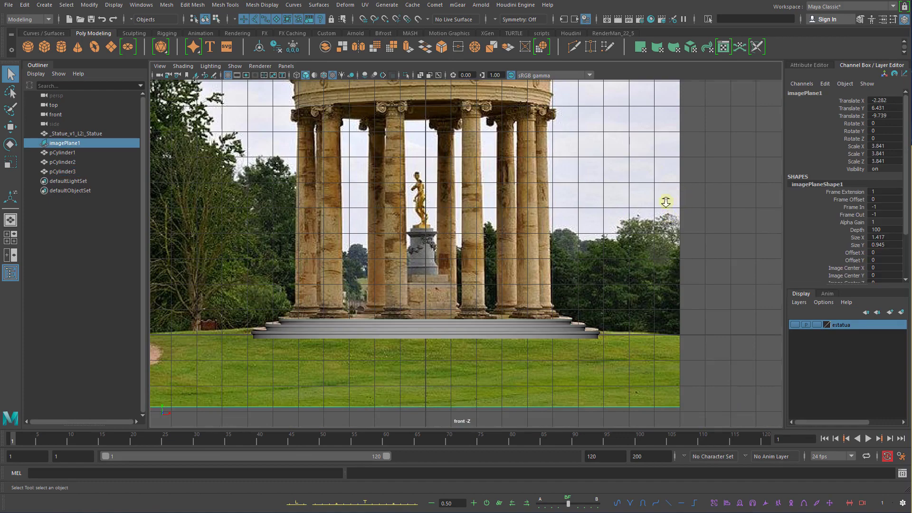
{"action": "right_click_drag", "start_coordinate": [665, 202], "coordinate": [736, 255], "text": "alt"}
{"action": "left_click", "coordinate": [738, 256]}
{"action": "middle_click_drag", "start_coordinate": [573, 286], "coordinate": [577, 240], "text": "alt"}
{"action": "right_click_drag", "start_coordinate": [399, 233], "coordinate": [634, 372], "text": "alt"}
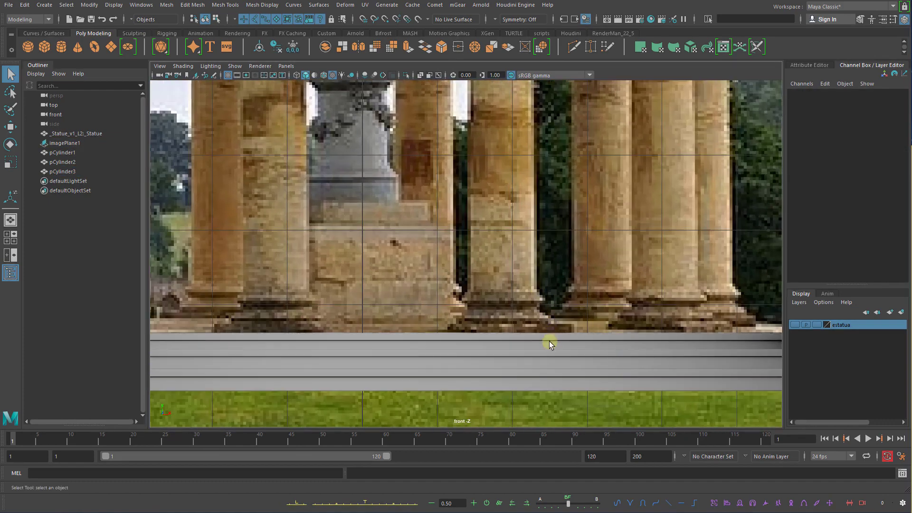
{"action": "key", "text": "alt+Tab"}
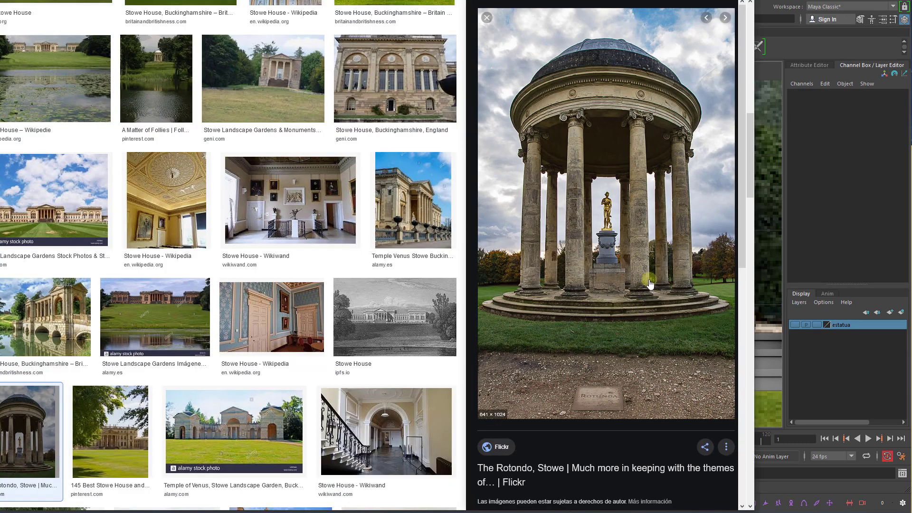
{"action": "left_click", "coordinate": [790, 1]}
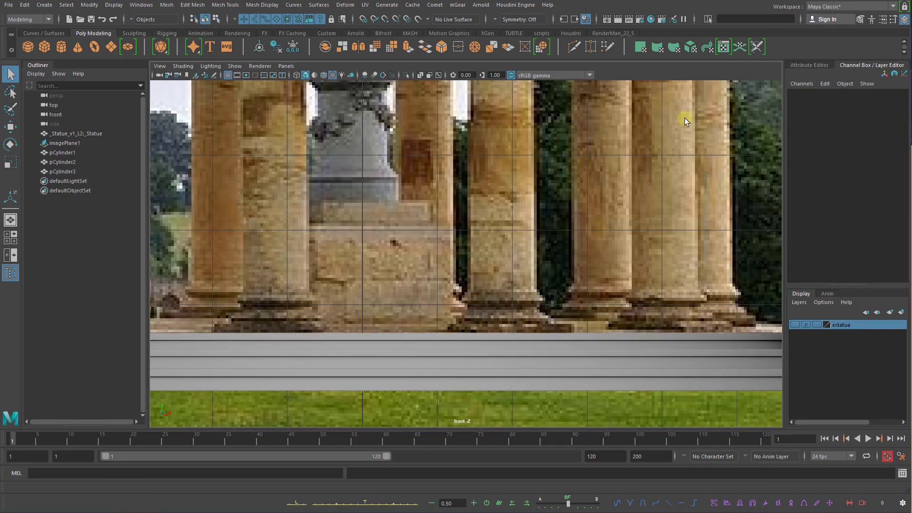
{"action": "left_click", "coordinate": [72, 6]}
{"action": "mouse_move", "coordinate": [44, 5]}
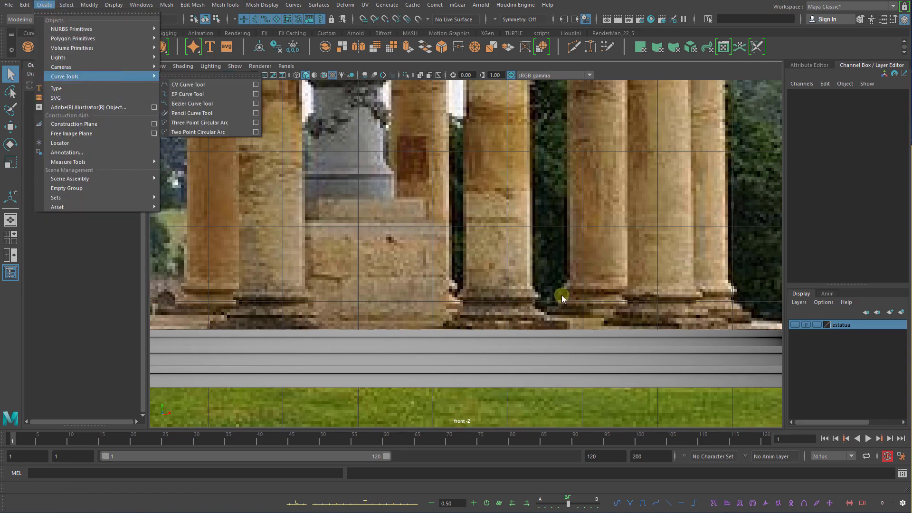
{"action": "mouse_move", "coordinate": [92, 40]}
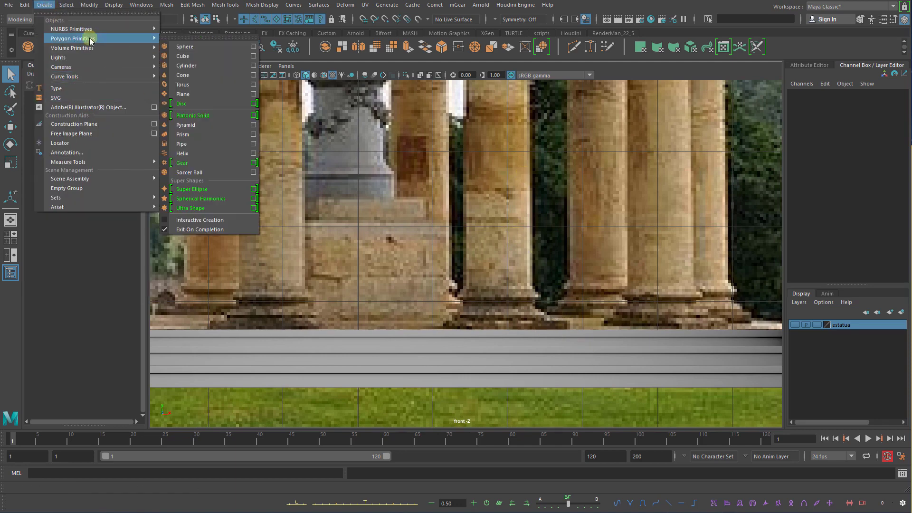
{"action": "mouse_move", "coordinate": [99, 77]}
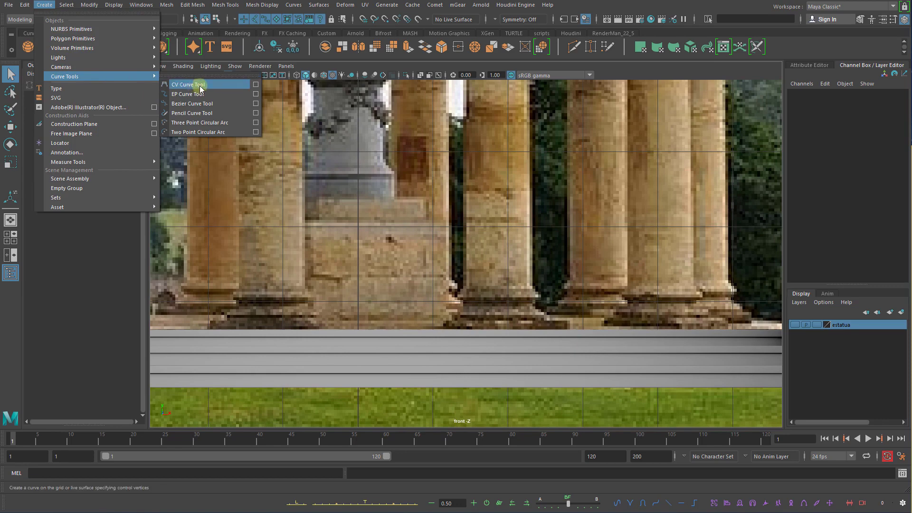
{"action": "left_click", "coordinate": [529, 314]}
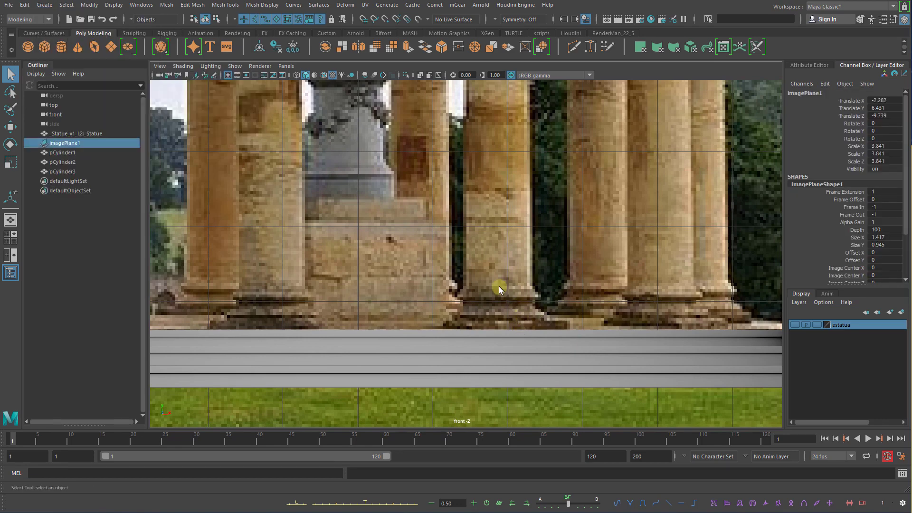
{"action": "right_click_drag", "start_coordinate": [545, 315], "coordinate": [392, 298], "text": "alt"}
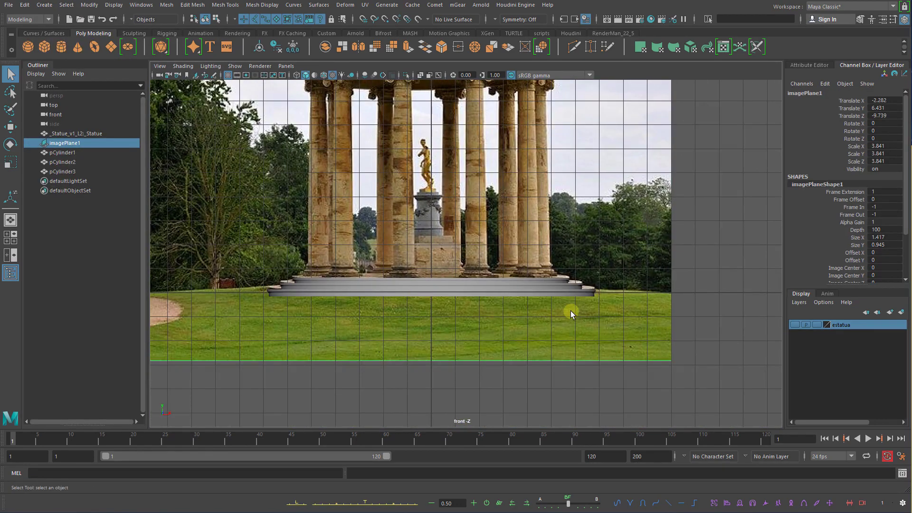
{"action": "left_click", "coordinate": [724, 296]}
{"action": "right_click_drag", "start_coordinate": [396, 274], "coordinate": [417, 240], "text": "alt"}
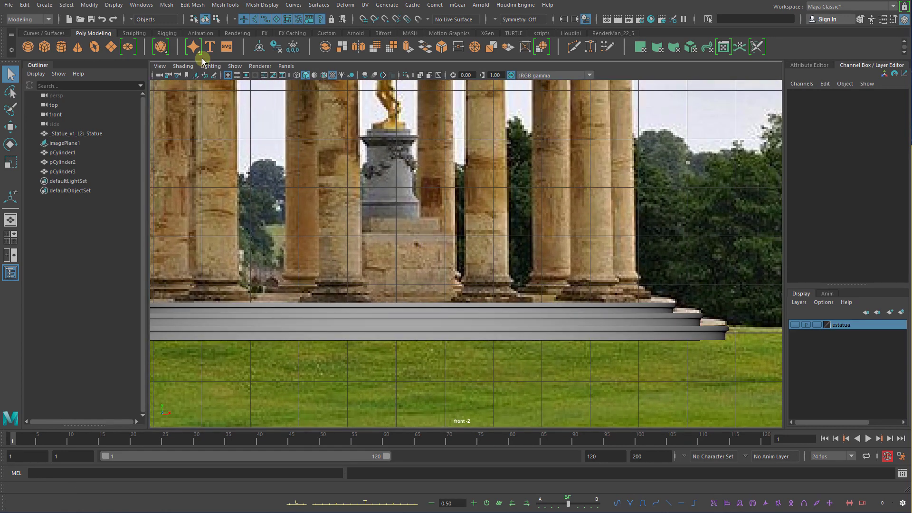
Activate the CV Curve tool with curve degree 1 Linear for tracing the column base in the front view
{"action": "left_click", "coordinate": [46, 33]}
{"action": "left_click", "coordinate": [44, 5]}
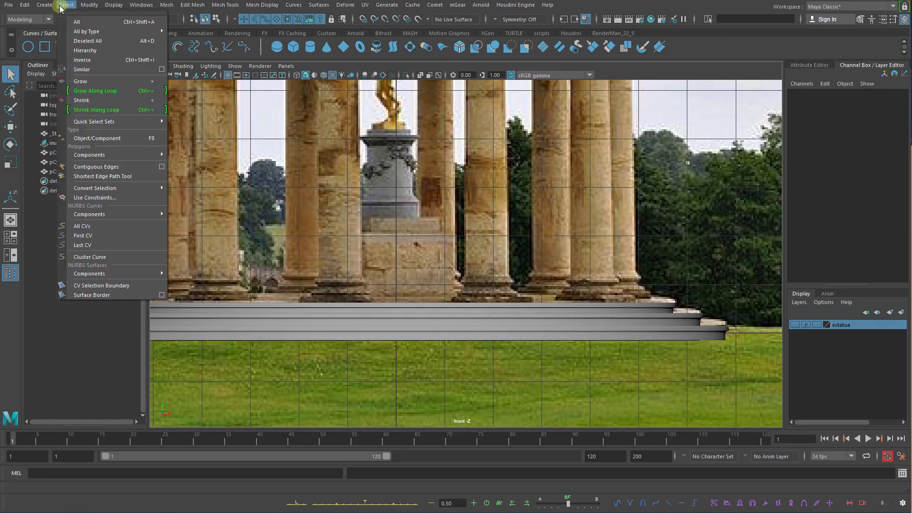
{"action": "mouse_move", "coordinate": [81, 76]}
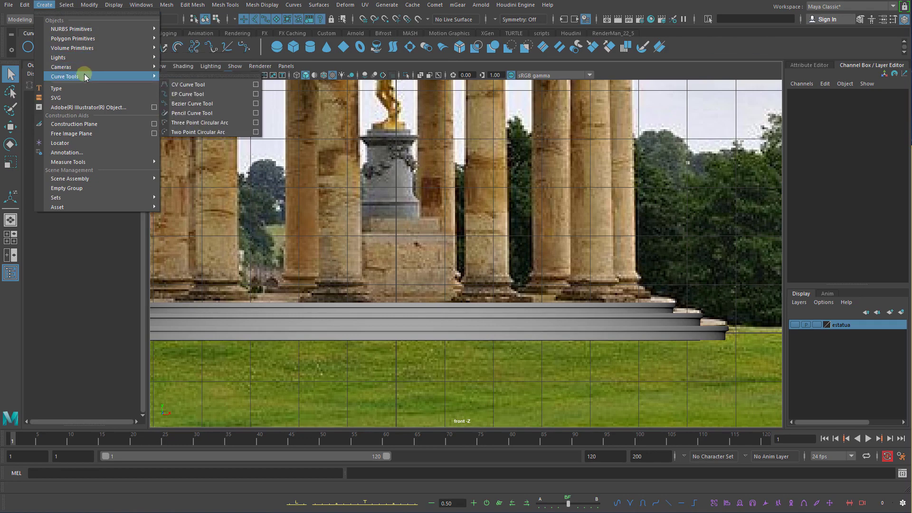
{"action": "left_click", "coordinate": [256, 84]}
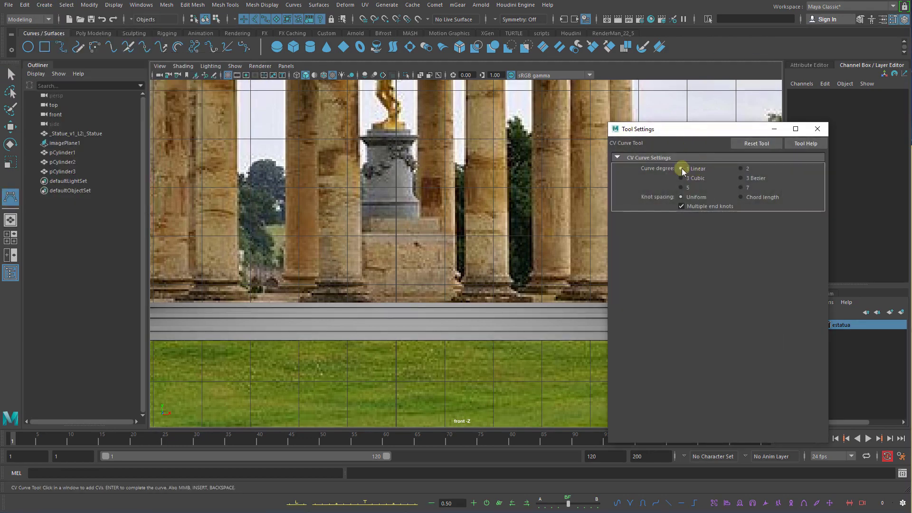
{"action": "left_click", "coordinate": [816, 128]}
{"action": "scroll", "coordinate": [598, 251], "scroll_direction": "up", "scroll_amount": 3}
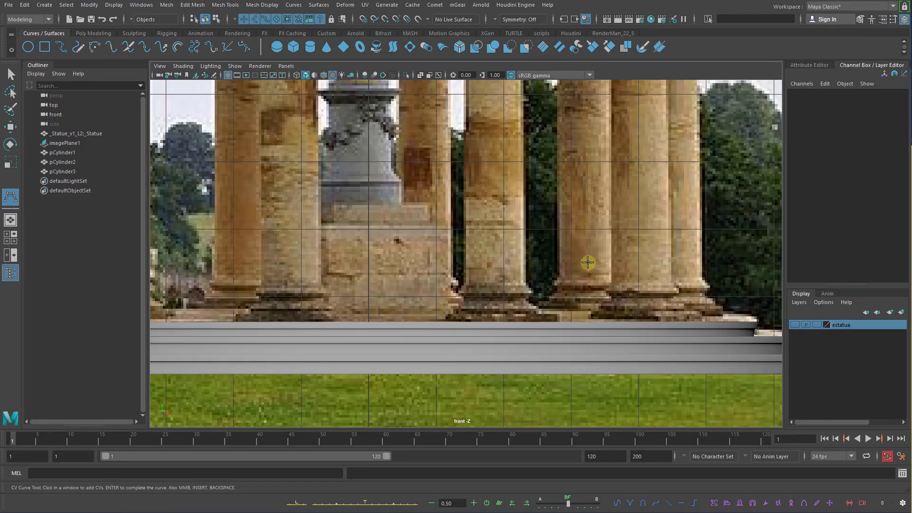
{"action": "scroll", "coordinate": [589, 264], "scroll_direction": "up", "scroll_amount": 1}
{"action": "middle_click_drag", "start_coordinate": [658, 349], "coordinate": [607, 305], "text": "alt"}
{"action": "scroll", "coordinate": [584, 292], "scroll_direction": "up", "scroll_amount": 1}
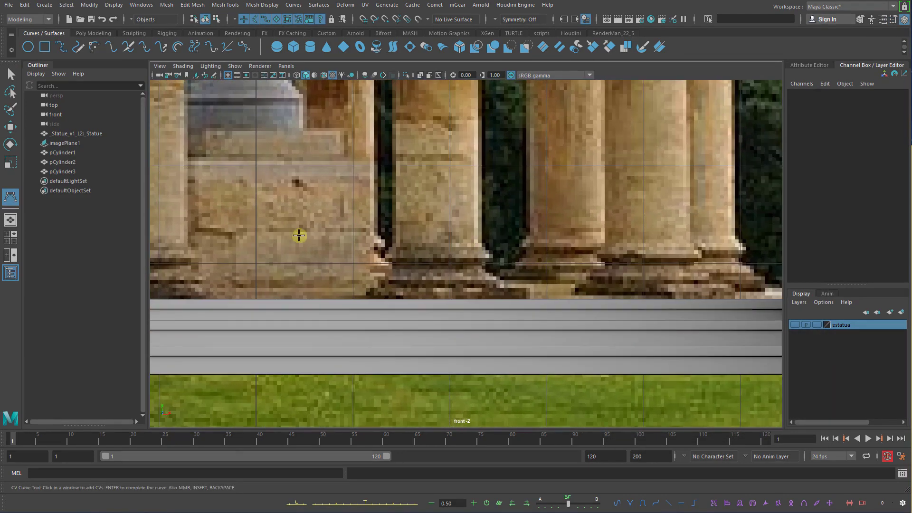
{"action": "left_click", "coordinate": [480, 245]}
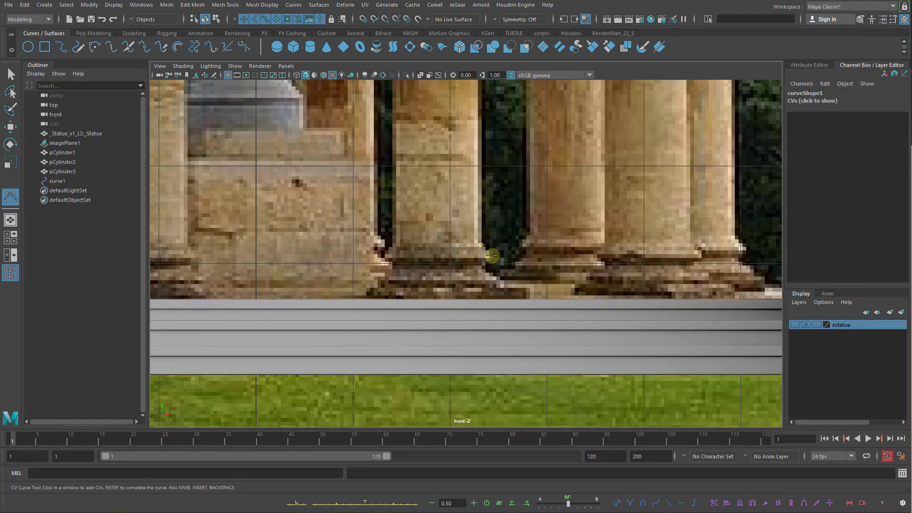
{"action": "scroll", "coordinate": [492, 256], "scroll_direction": "up", "scroll_amount": 2}
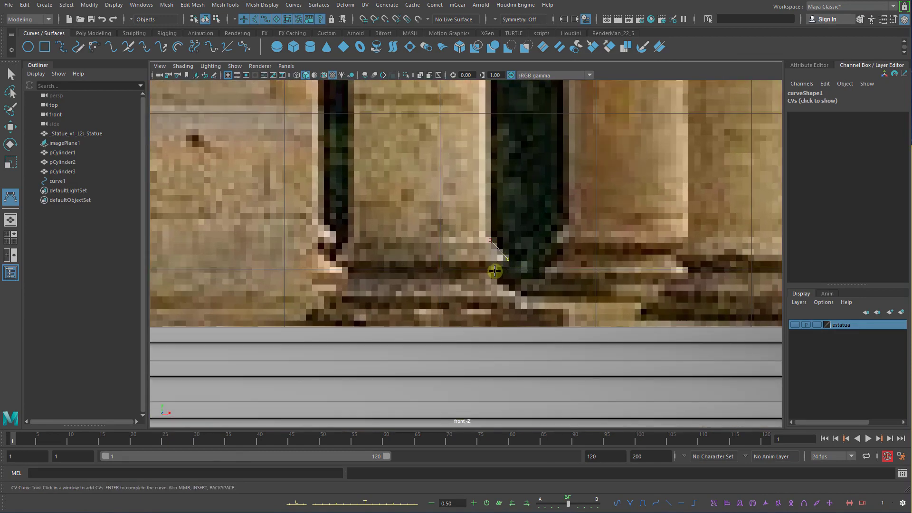
{"action": "left_click", "coordinate": [492, 272]}
{"action": "left_click", "coordinate": [504, 285]}
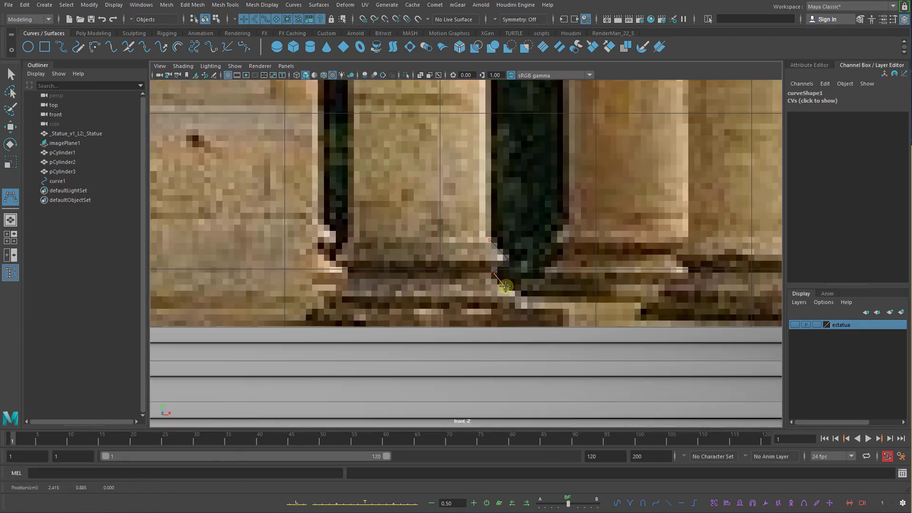
{"action": "left_click", "coordinate": [513, 295]}
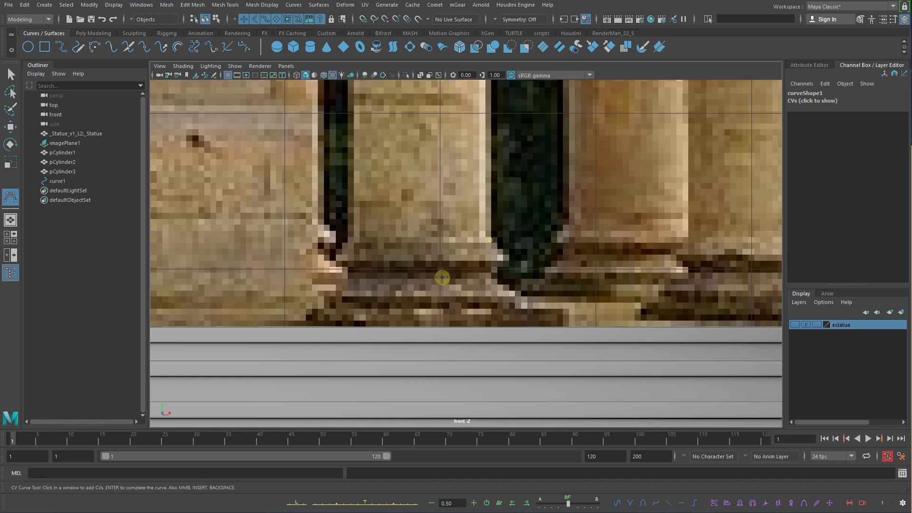
{"action": "key", "text": "ctrl+z"}
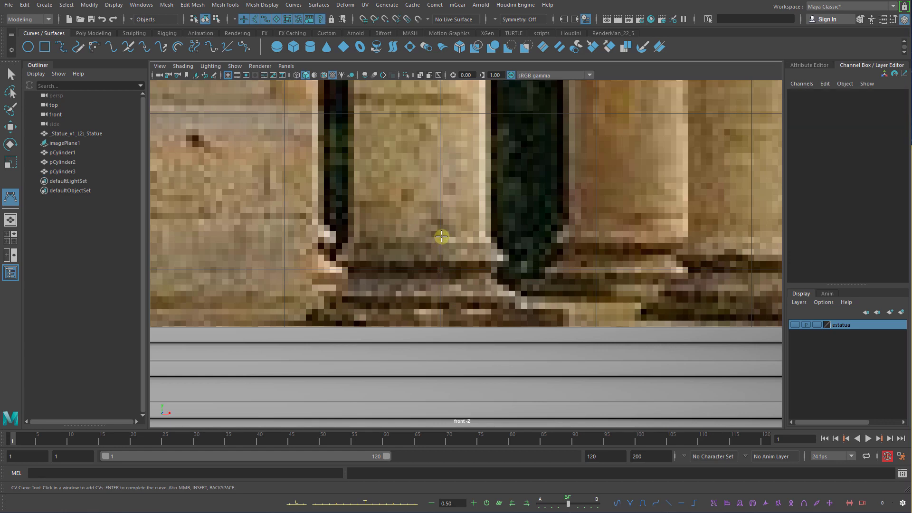
Start a linear curve inside the column shaft just above its base, run it across to the shaft's outer edge, and trace the upper moulding
{"action": "left_click", "coordinate": [419, 237]}
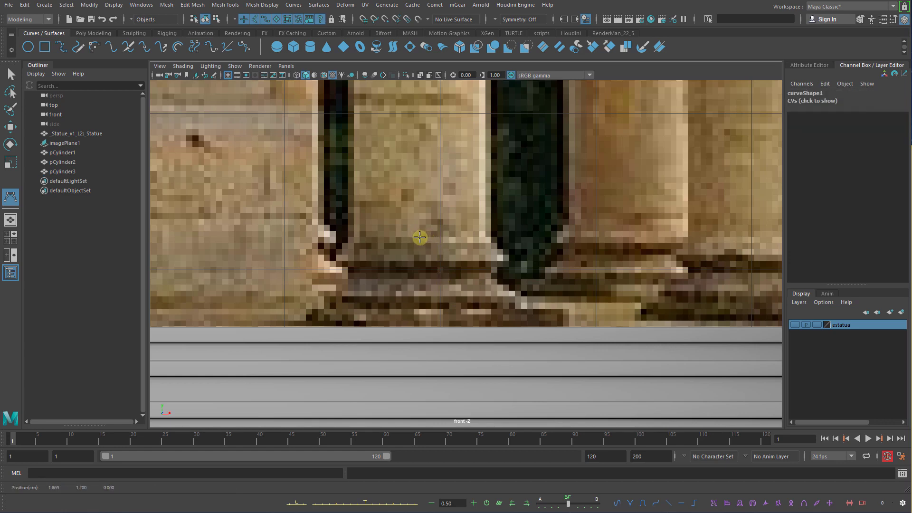
{"action": "left_click", "coordinate": [489, 239]}
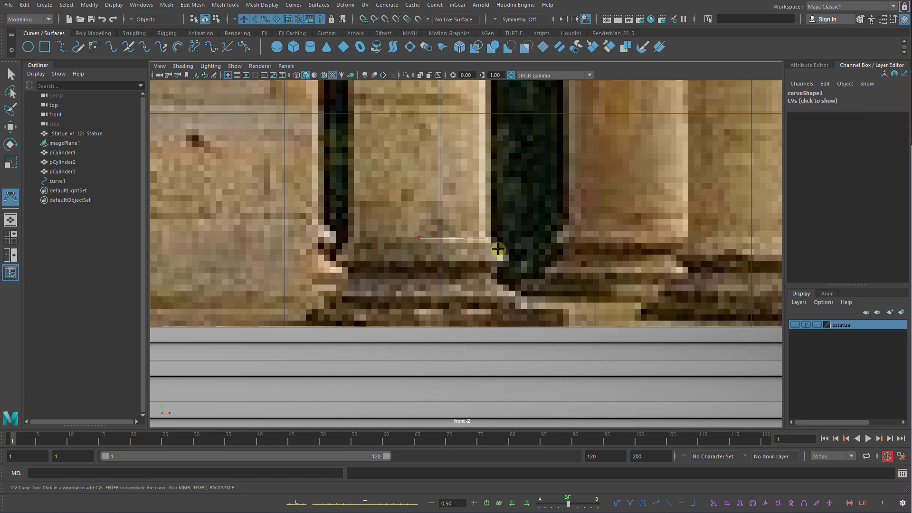
{"action": "left_click", "coordinate": [494, 250]}
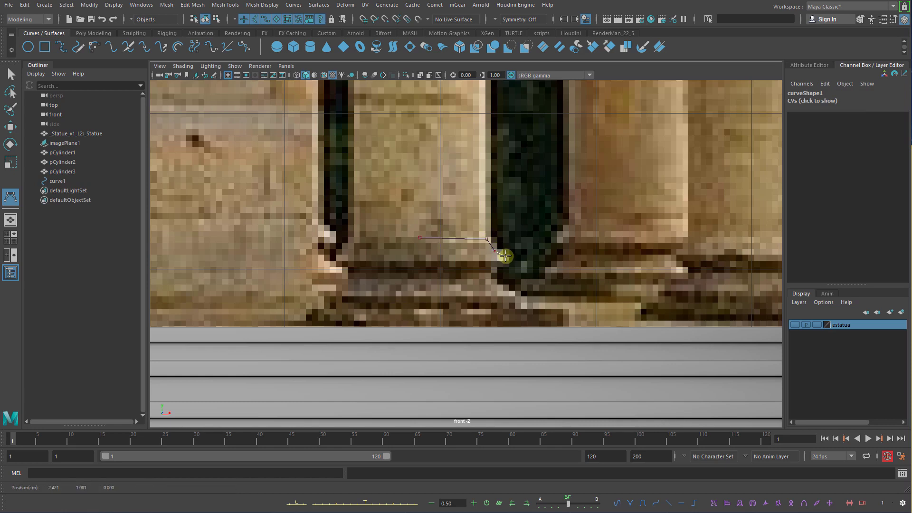
{"action": "left_click", "coordinate": [505, 256]}
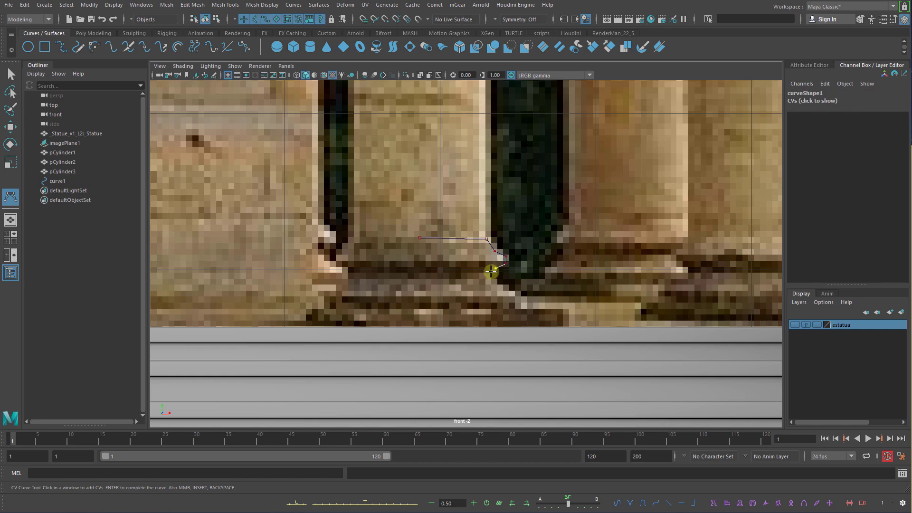
{"action": "left_click", "coordinate": [494, 280]}
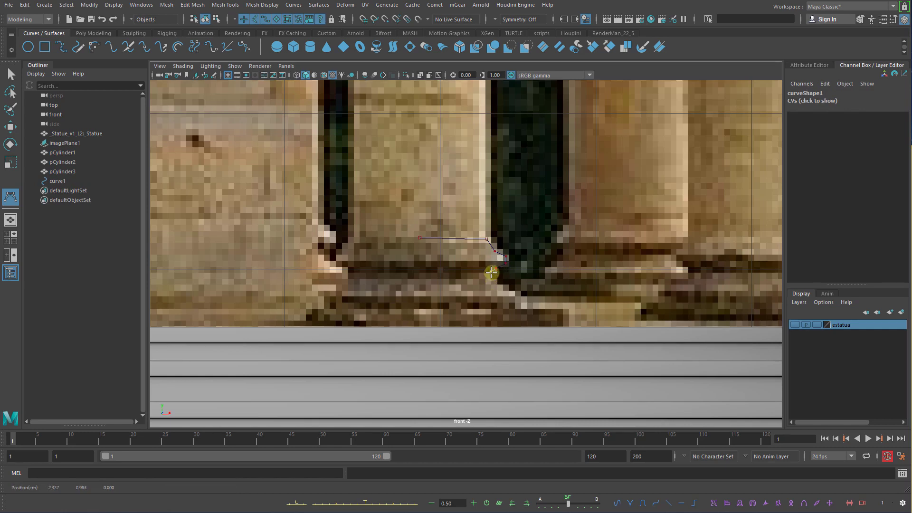
{"action": "left_click", "coordinate": [491, 280]}
{"action": "left_click", "coordinate": [498, 286]}
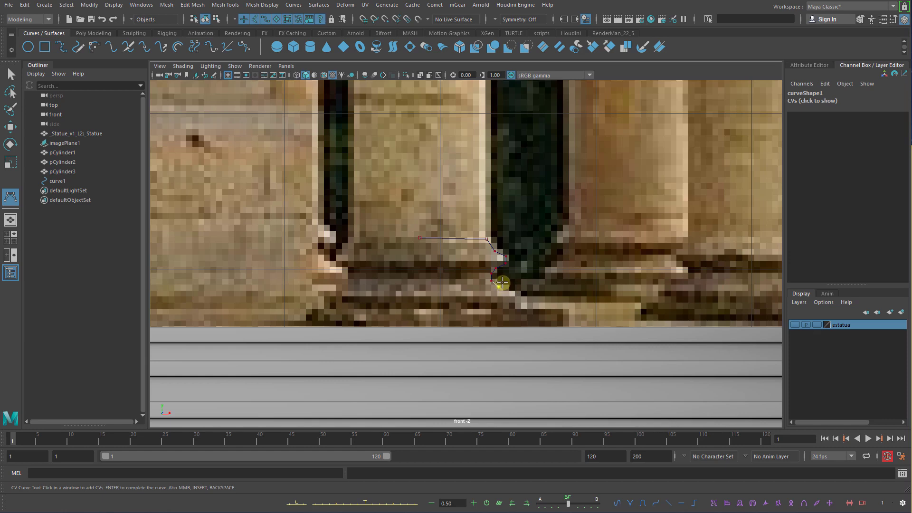
Continue the curve along the lower moulding of the column base, adjusting points to the photo's stepped outline, and finish the curve
{"action": "left_click", "coordinate": [502, 283]}
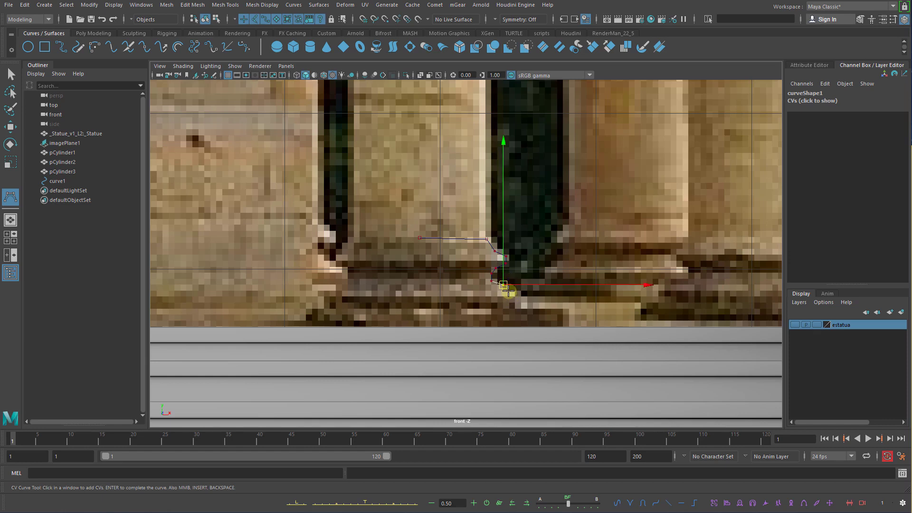
{"action": "left_click", "coordinate": [508, 291]}
{"action": "left_click", "coordinate": [505, 294]}
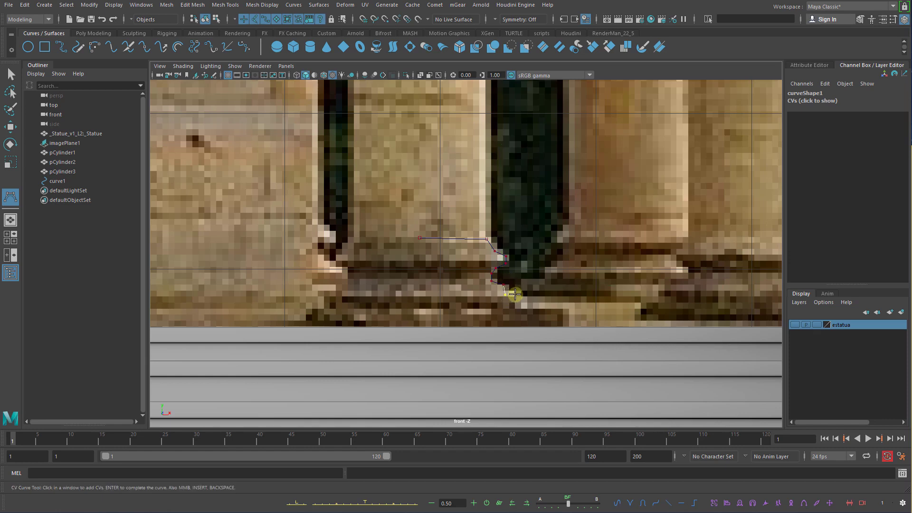
{"action": "left_click", "coordinate": [508, 291]}
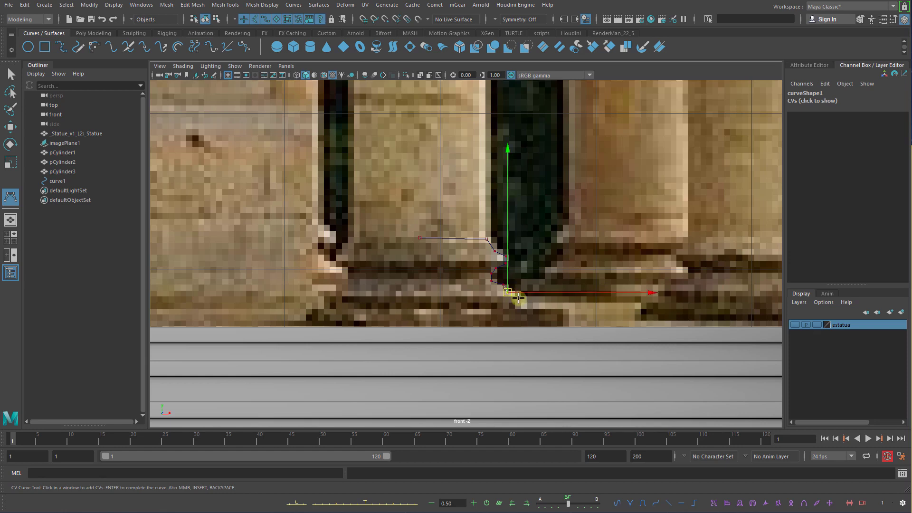
{"action": "left_click", "coordinate": [518, 298]}
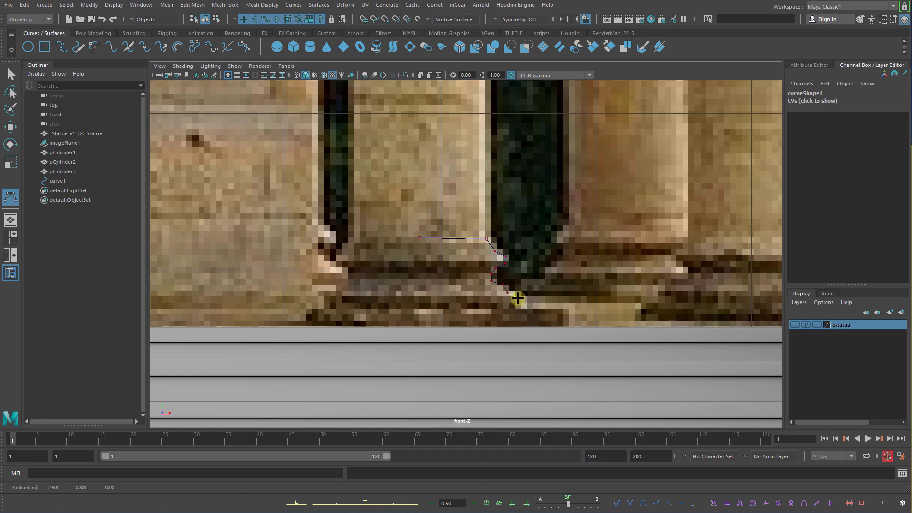
{"action": "left_click", "coordinate": [522, 303]}
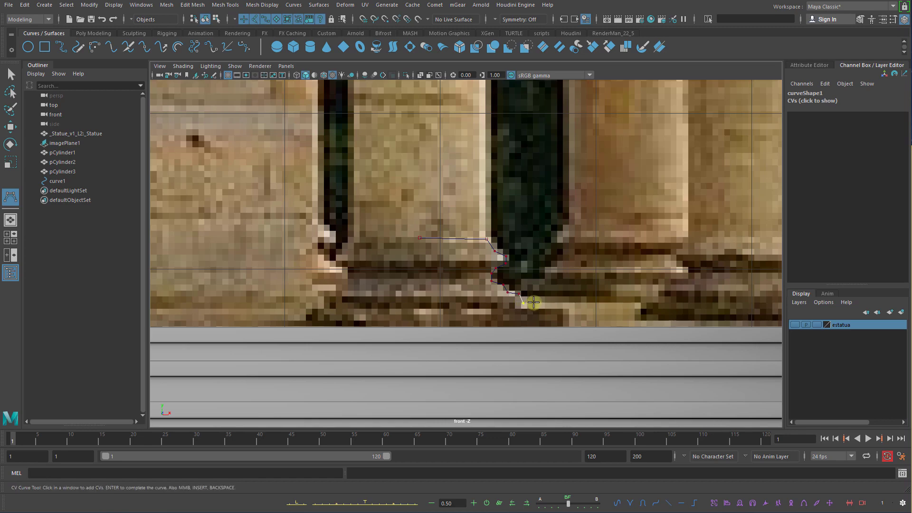
{"action": "key", "text": "Return"}
{"action": "scroll", "coordinate": [543, 283], "scroll_direction": "down", "scroll_amount": 8}
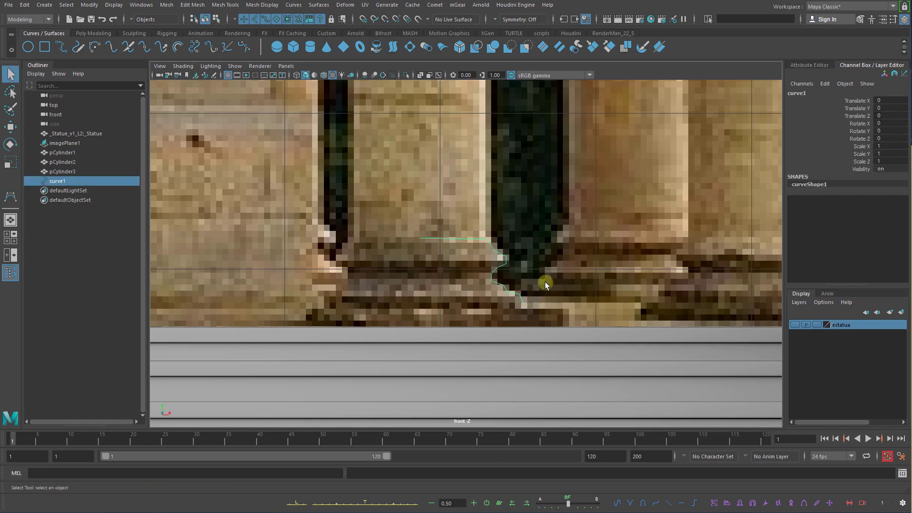
Reselect the finished column base profile curve as an object and open the Revolve options for it
{"action": "scroll", "coordinate": [450, 248], "scroll_direction": "up", "scroll_amount": 10}
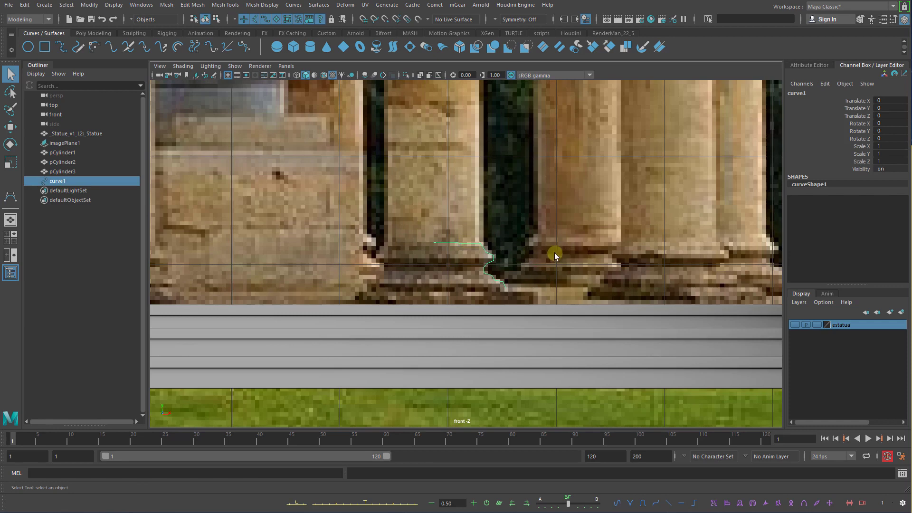
{"action": "key", "text": "w"}
{"action": "left_click", "coordinate": [478, 238]}
{"action": "left_click", "coordinate": [476, 243]}
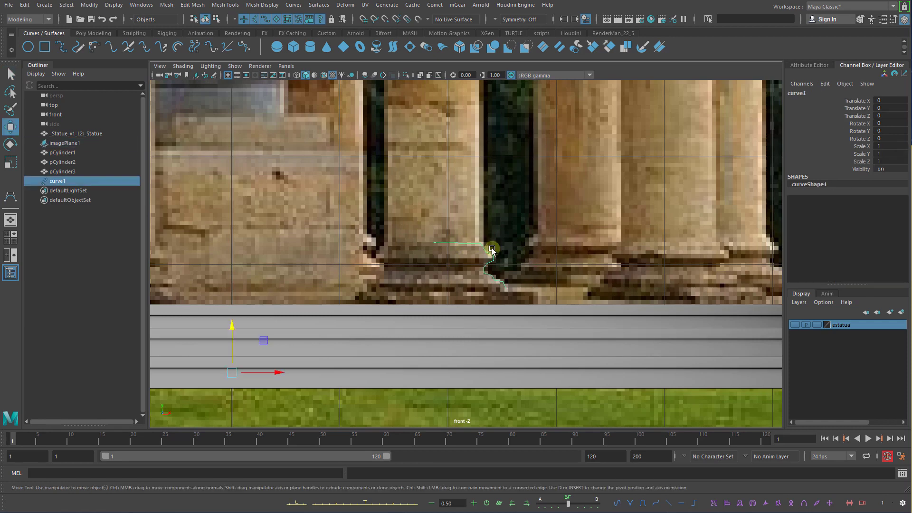
{"action": "right_click_drag", "start_coordinate": [468, 241], "coordinate": [436, 234]}
{"action": "left_click", "coordinate": [493, 238]}
{"action": "left_click", "coordinate": [481, 249]}
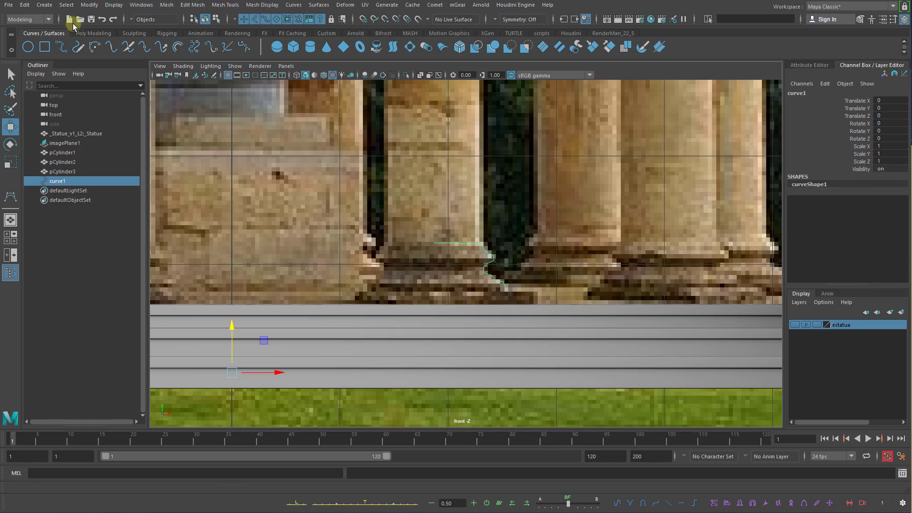
{"action": "left_click", "coordinate": [323, 6]}
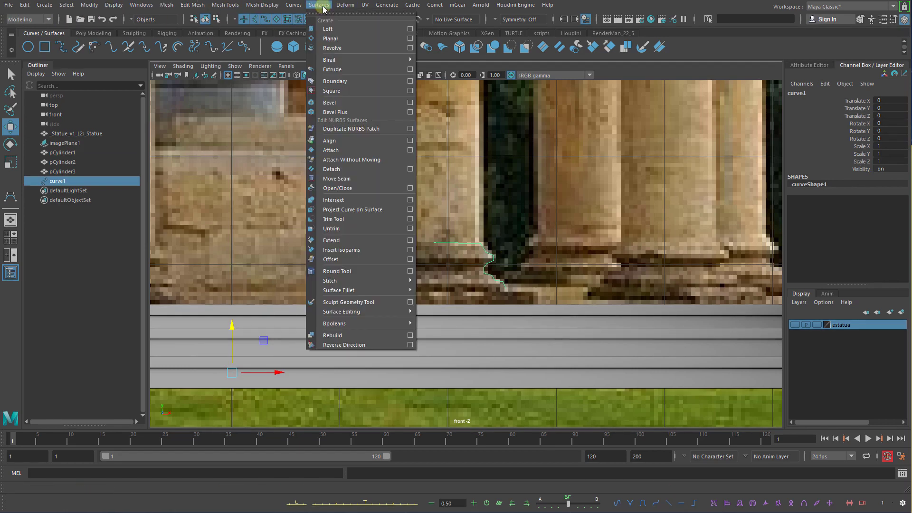
{"action": "left_click", "coordinate": [410, 48]}
{"action": "left_click_drag", "start_coordinate": [604, 148], "coordinate": [733, 135]}
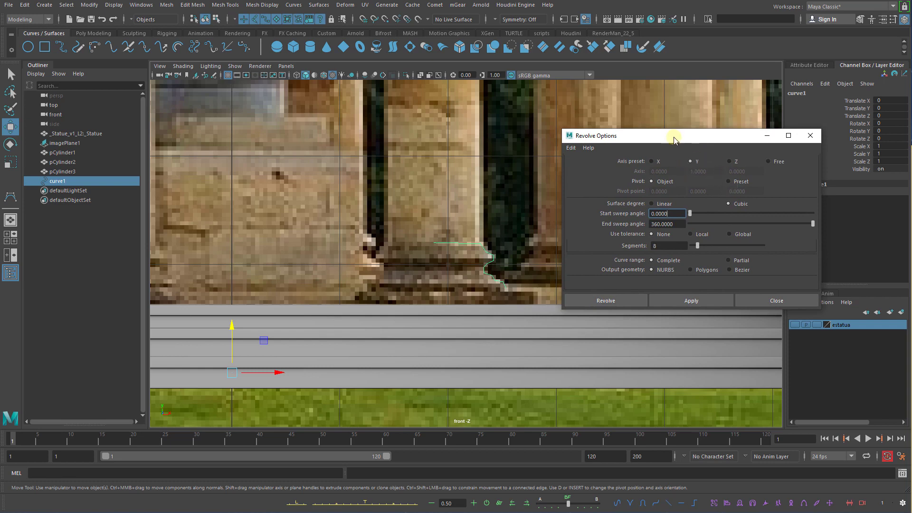
{"action": "left_click_drag", "start_coordinate": [674, 139], "coordinate": [740, 150]}
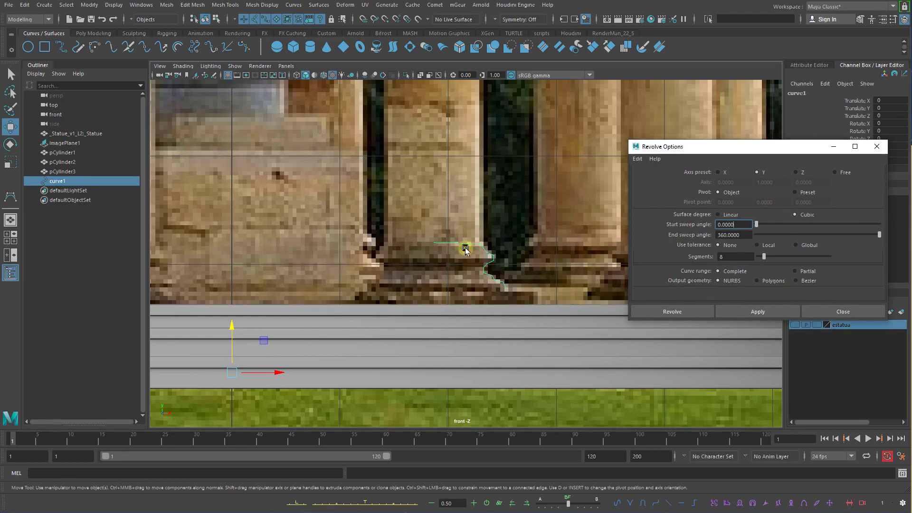
Revolve the profile curve 360 degrees around Y as a cubic NURBS surface with 8 segments and inspect it in perspective
{"action": "left_click", "coordinate": [757, 311]}
{"action": "right_click", "coordinate": [518, 300]}
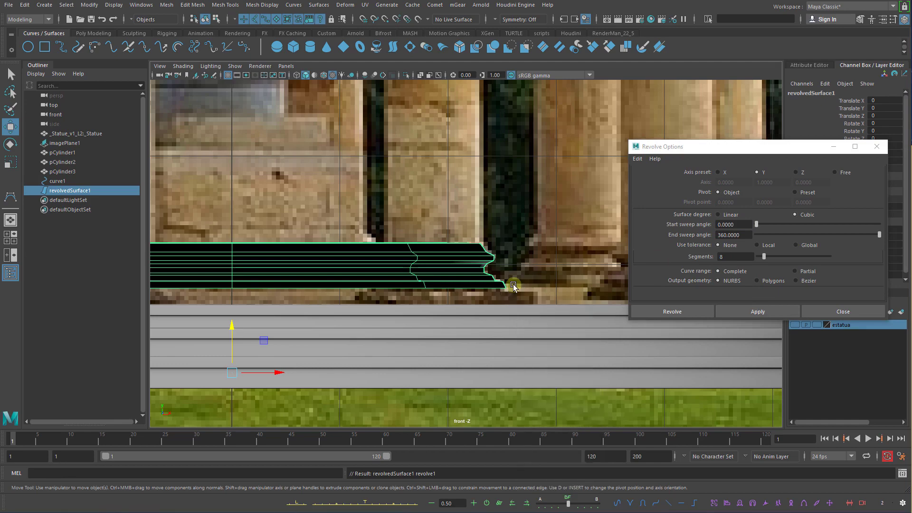
{"action": "right_click_drag", "start_coordinate": [513, 286], "coordinate": [462, 279], "text": "alt"}
{"action": "key", "text": "space"}
{"action": "left_click_drag", "start_coordinate": [462, 278], "coordinate": [462, 254]}
{"action": "left_click_drag", "start_coordinate": [470, 258], "coordinate": [515, 292], "text": "alt"}
{"action": "right_click_drag", "start_coordinate": [515, 292], "coordinate": [536, 294], "text": "alt"}
{"action": "left_click_drag", "start_coordinate": [535, 295], "coordinate": [538, 257], "text": "alt"}
{"action": "key", "text": "space"}
Compare the oversized revolved surface with the column base in the front view and delete it
{"action": "middle_click_drag", "start_coordinate": [363, 264], "coordinate": [385, 284], "text": "alt"}
{"action": "right_click_drag", "start_coordinate": [323, 284], "coordinate": [343, 293], "text": "alt"}
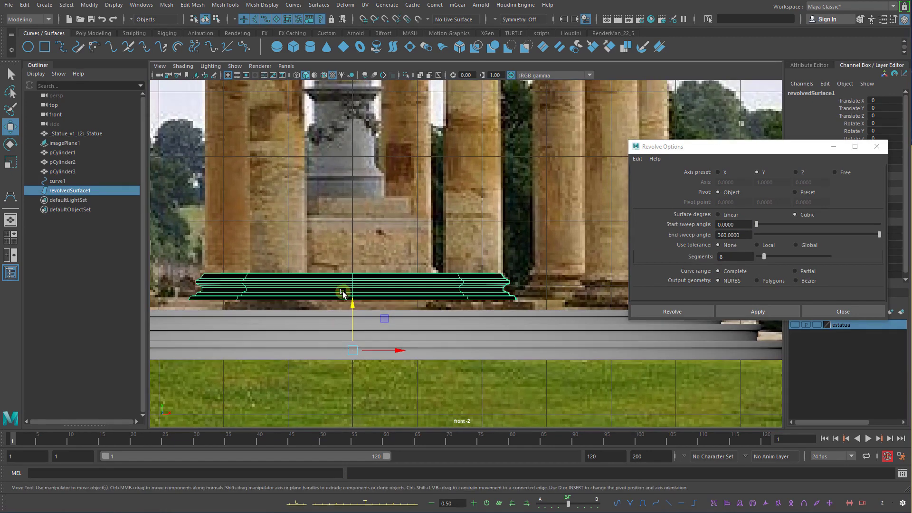
{"action": "middle_click_drag", "start_coordinate": [426, 314], "coordinate": [427, 265], "text": "alt"}
{"action": "scroll", "coordinate": [500, 245], "scroll_direction": "down", "scroll_amount": 3}
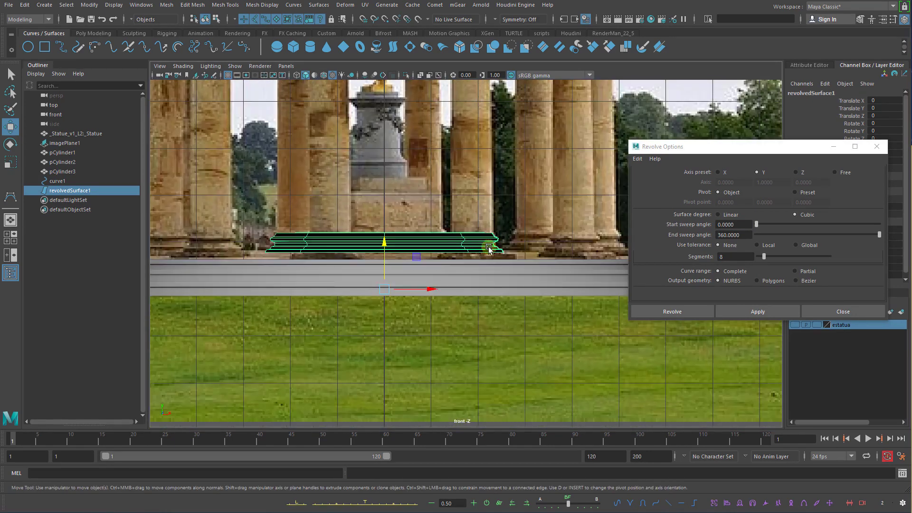
{"action": "scroll", "coordinate": [485, 247], "scroll_direction": "up", "scroll_amount": 6}
{"action": "middle_click_drag", "start_coordinate": [449, 219], "coordinate": [442, 217], "text": "alt"}
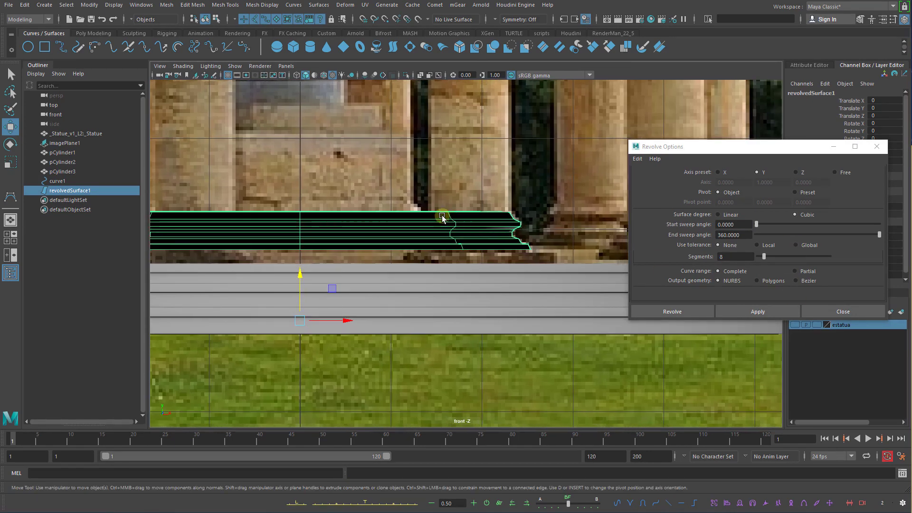
{"action": "key", "text": "Delete"}
Move the profile curve's pivot from the temple's centre to the curve's inner end inside the column shaft
{"action": "left_click", "coordinate": [492, 212]}
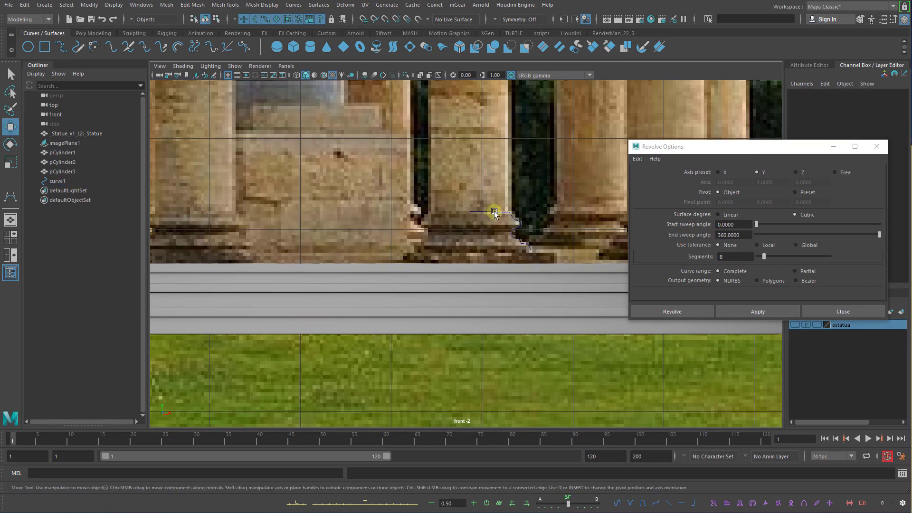
{"action": "scroll", "coordinate": [520, 254], "scroll_direction": "up", "scroll_amount": 1}
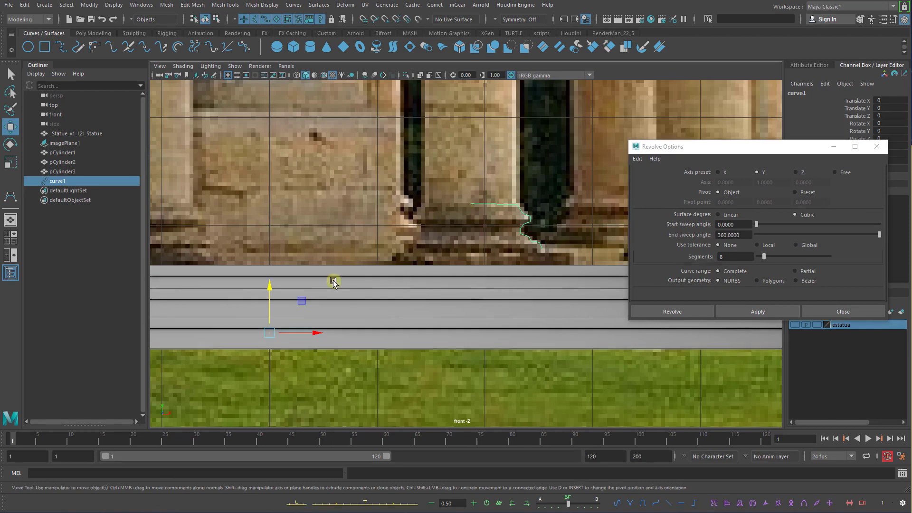
{"action": "key", "text": "d"}
{"action": "left_click_drag", "start_coordinate": [312, 296], "coordinate": [516, 166]}
{"action": "key", "text": "d"}
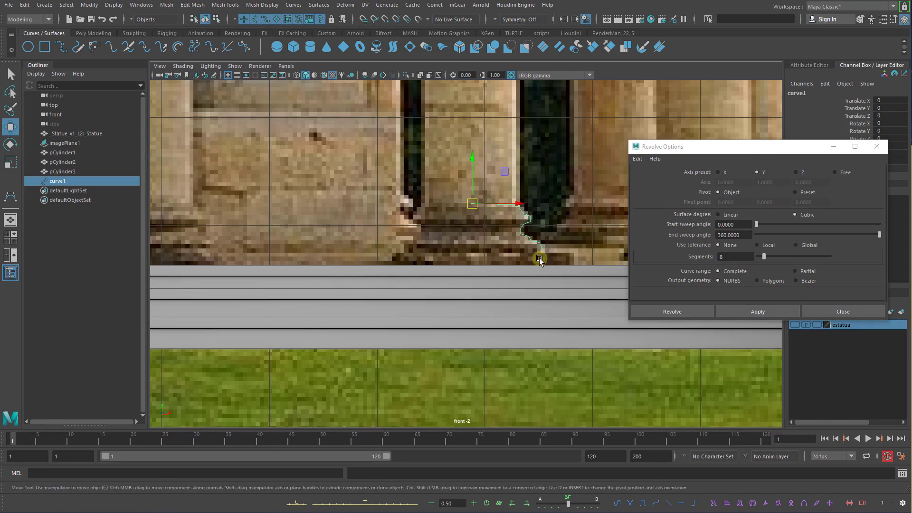
Flatten the curve's top line by scaling its two control vertices vertically to the same height
{"action": "scroll", "coordinate": [540, 260], "scroll_direction": "down", "scroll_amount": 5}
{"action": "scroll", "coordinate": [503, 175], "scroll_direction": "up", "scroll_amount": 8}
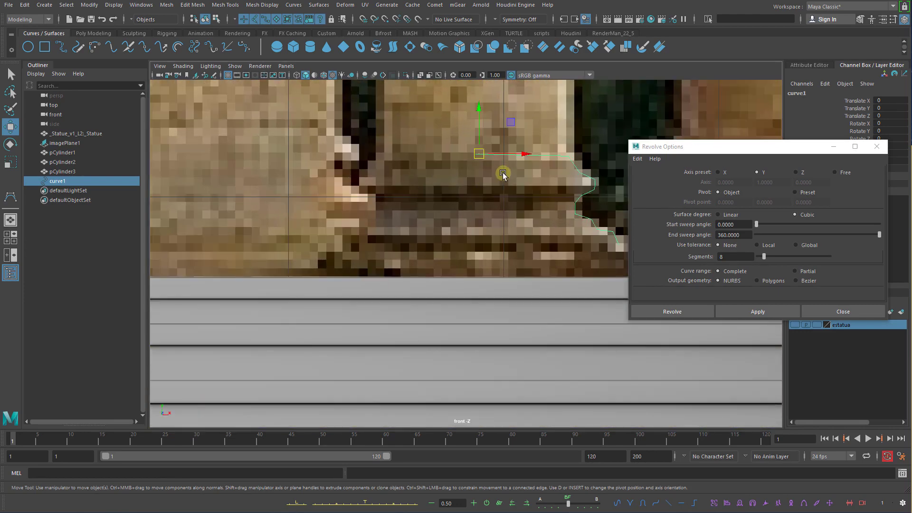
{"action": "scroll", "coordinate": [399, 261], "scroll_direction": "up", "scroll_amount": 2}
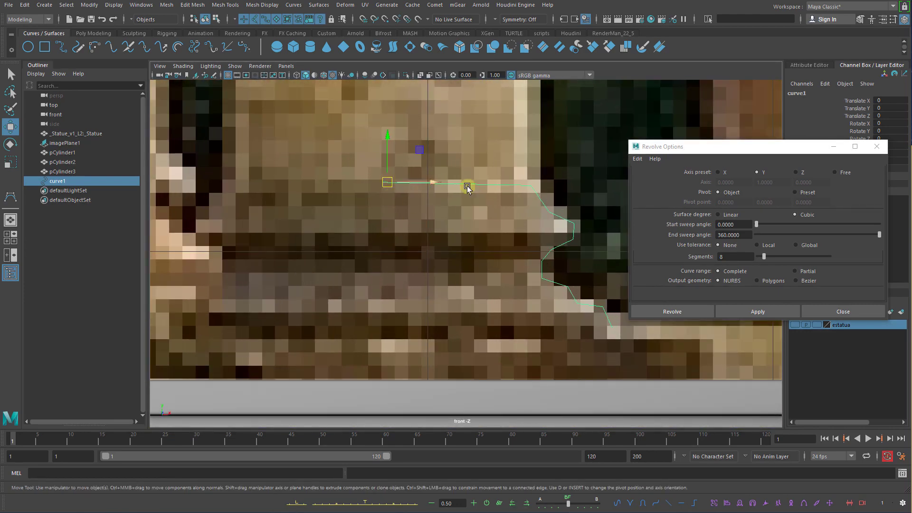
{"action": "right_click_drag", "start_coordinate": [497, 181], "coordinate": [544, 171]}
{"action": "left_click_drag", "start_coordinate": [332, 145], "coordinate": [555, 196]}
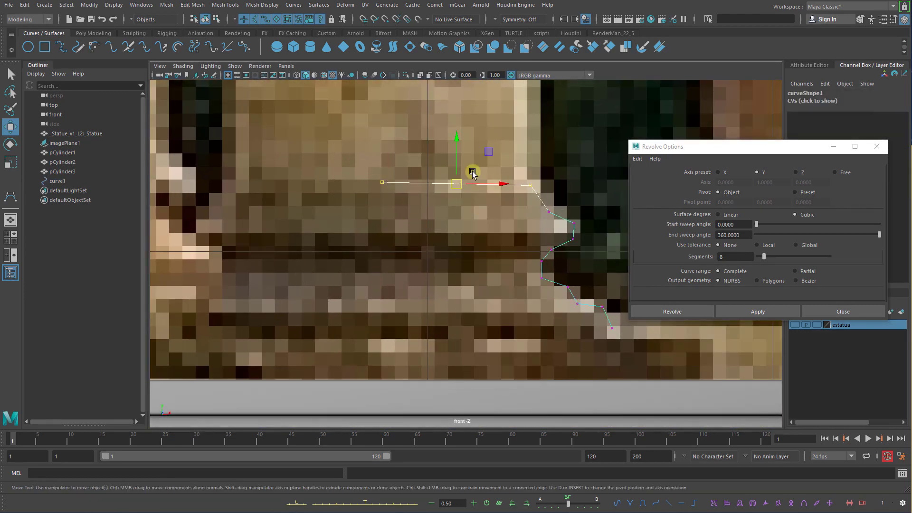
{"action": "key", "text": "r"}
{"action": "left_click", "coordinate": [464, 144]}
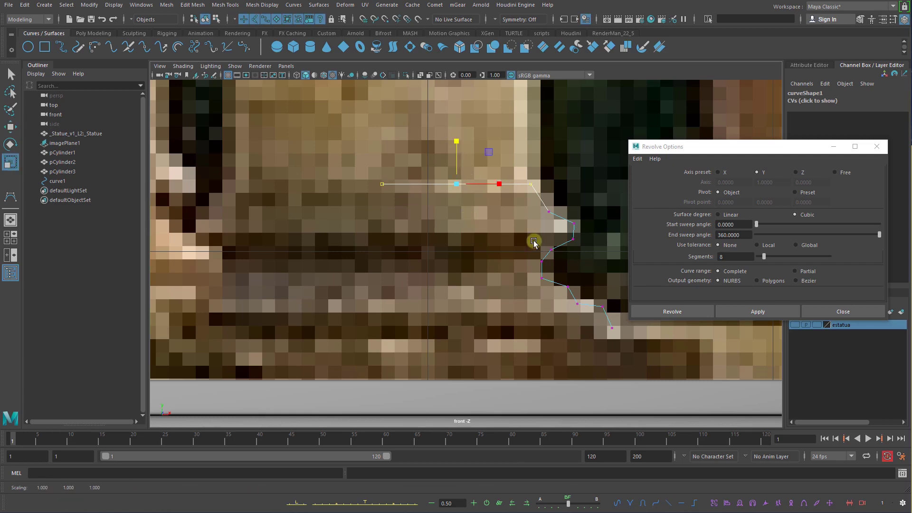
Remove the extra control vertex in the recess beneath the upper moulding and align the moulding's two outer vertices vertically
{"action": "left_click_drag", "start_coordinate": [562, 238], "coordinate": [551, 253]}
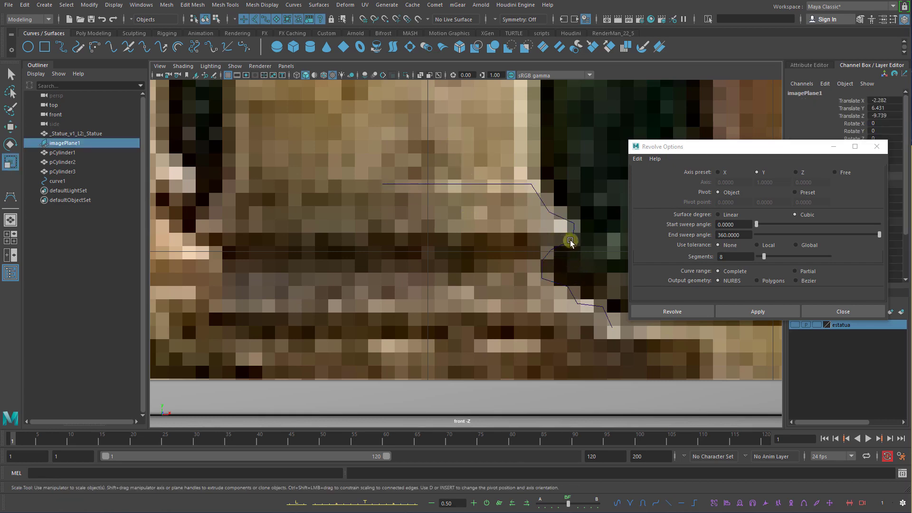
{"action": "left_click", "coordinate": [570, 240]}
{"action": "right_click_drag", "start_coordinate": [570, 241], "coordinate": [544, 237]}
{"action": "mouse_move", "coordinate": [560, 242]}
{"action": "left_mouse_down"}
{"action": "mouse_move", "coordinate": [535, 268]}
{"action": "mouse_move", "coordinate": [548, 251]}
{"action": "mouse_move", "coordinate": [568, 249]}
{"action": "left_mouse_up"}
{"action": "key", "text": "Delete"}
{"action": "key", "text": "w"}
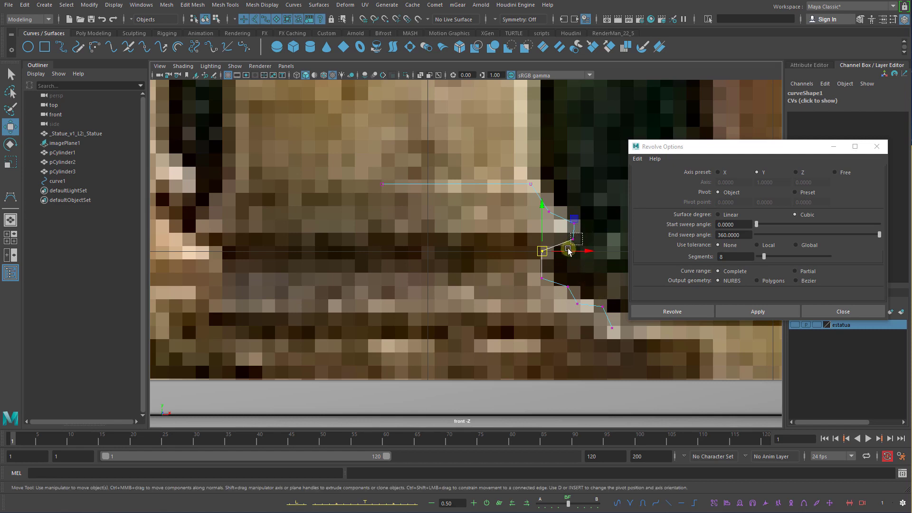
{"action": "left_click_drag", "start_coordinate": [583, 210], "coordinate": [569, 247]}
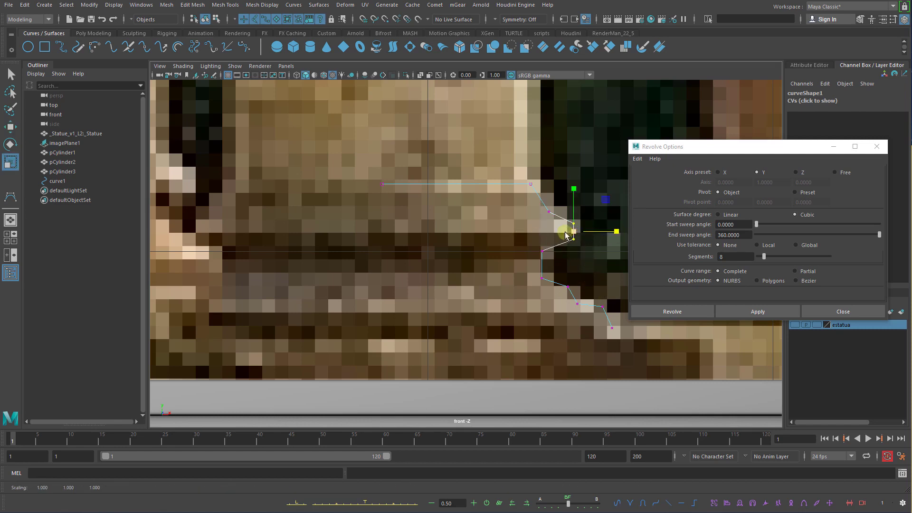
{"action": "key", "text": "q"}
Shorten the curve's top line by moving its inner end vertex horizontally toward the shaft's edge, then reselect the whole curve
{"action": "right_click", "coordinate": [540, 191]}
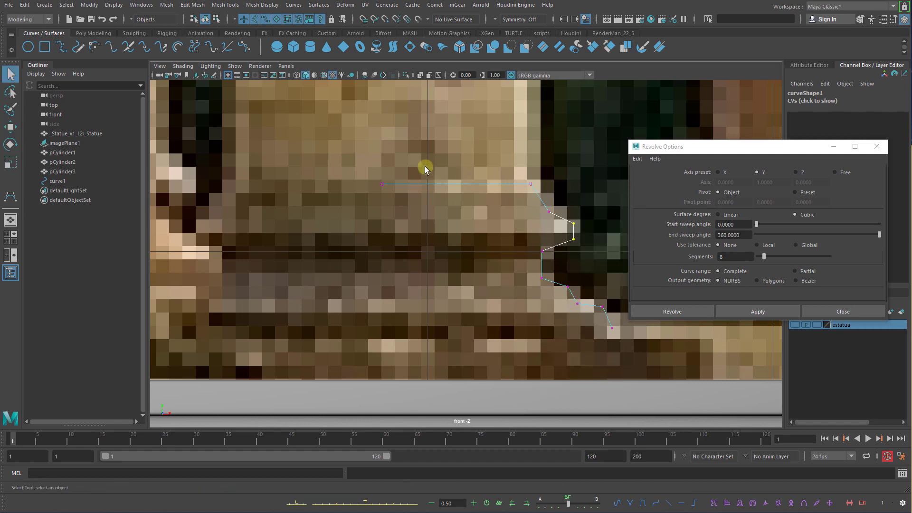
{"action": "left_click_drag", "start_coordinate": [420, 168], "coordinate": [349, 219]}
{"action": "key", "text": "w"}
{"action": "left_click_drag", "start_coordinate": [402, 185], "coordinate": [421, 186]}
{"action": "key", "text": "q"}
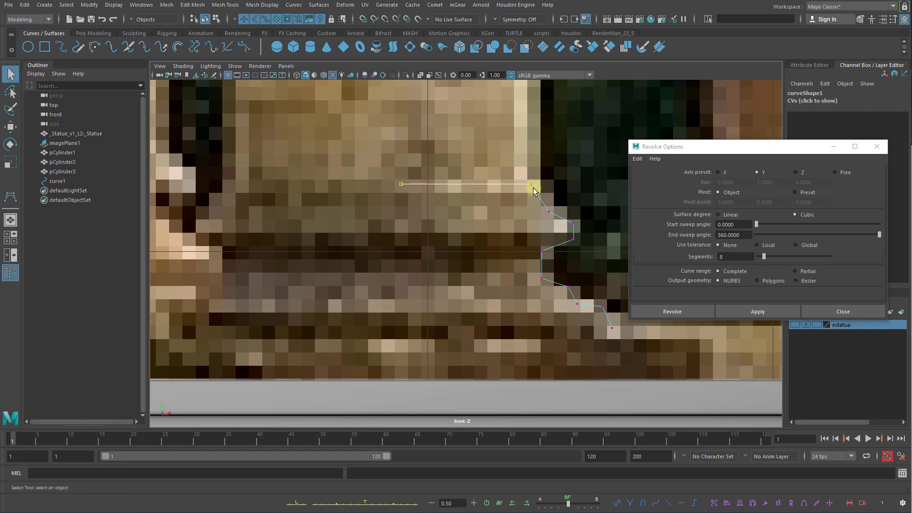
{"action": "right_click_drag", "start_coordinate": [532, 187], "coordinate": [573, 174]}
{"action": "left_click", "coordinate": [533, 187]}
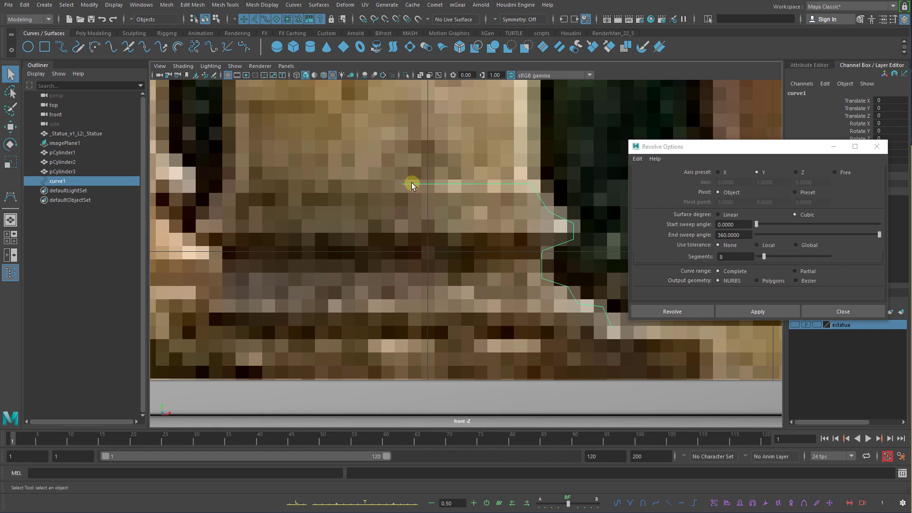
Place the curve's pivot on the moved inner end vertex
{"action": "key", "text": "w"}
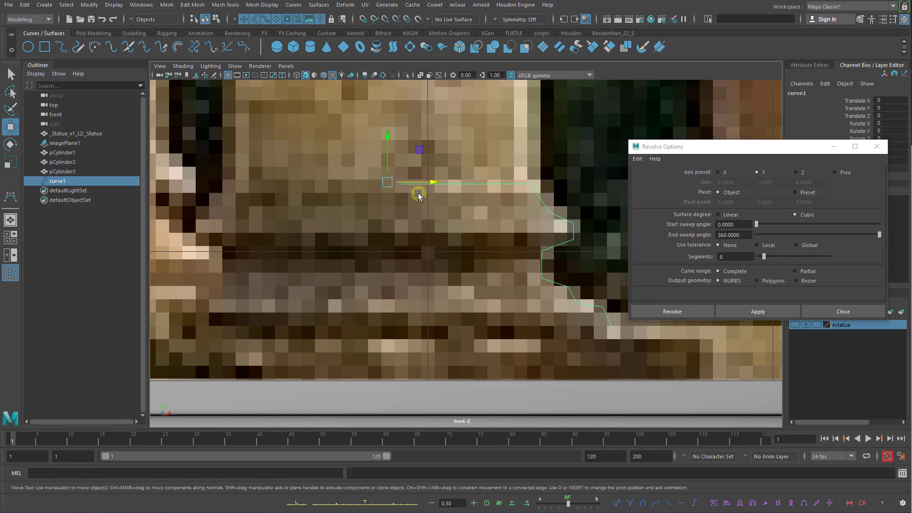
{"action": "key", "text": "d"}
{"action": "left_click_drag", "start_coordinate": [432, 142], "coordinate": [448, 142]}
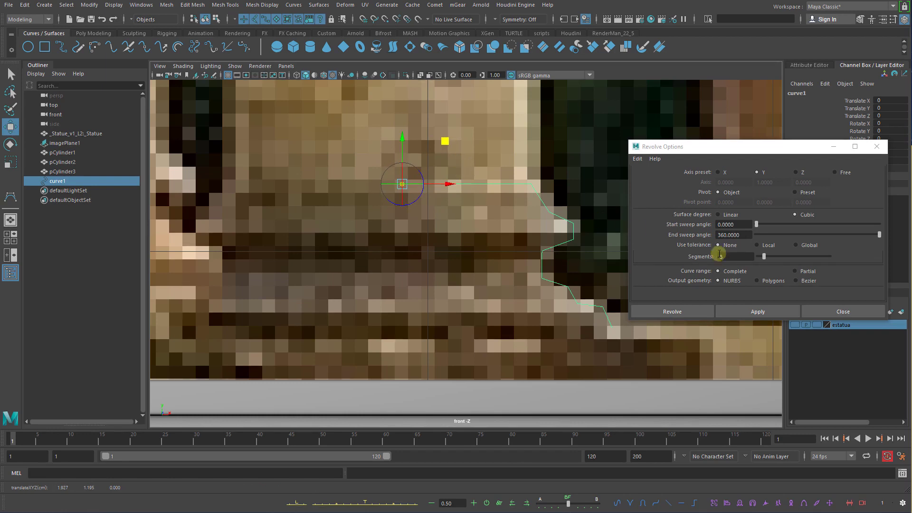
Revolve the profile curve 360 degrees around its pivot on the Y axis with 8 segments
{"action": "scroll", "coordinate": [505, 239], "scroll_direction": "down", "scroll_amount": 8}
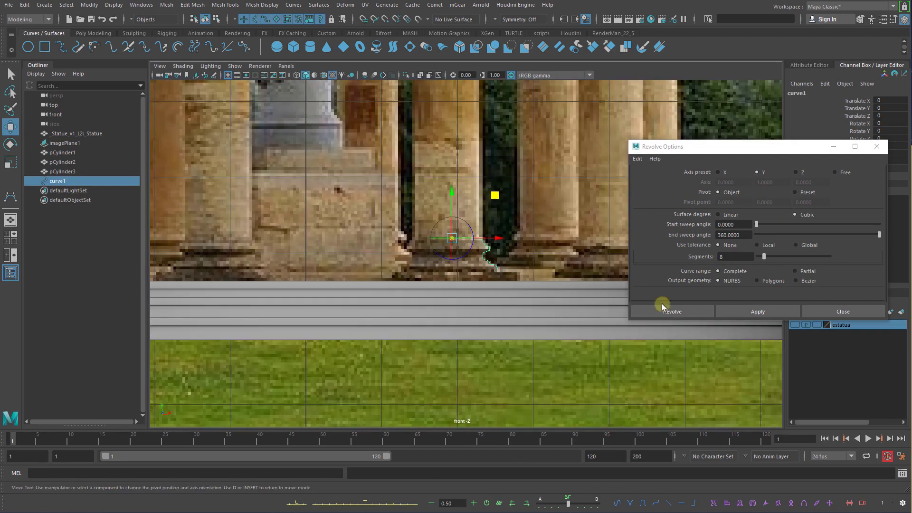
{"action": "left_click", "coordinate": [755, 312]}
{"action": "left_click", "coordinate": [458, 257]}
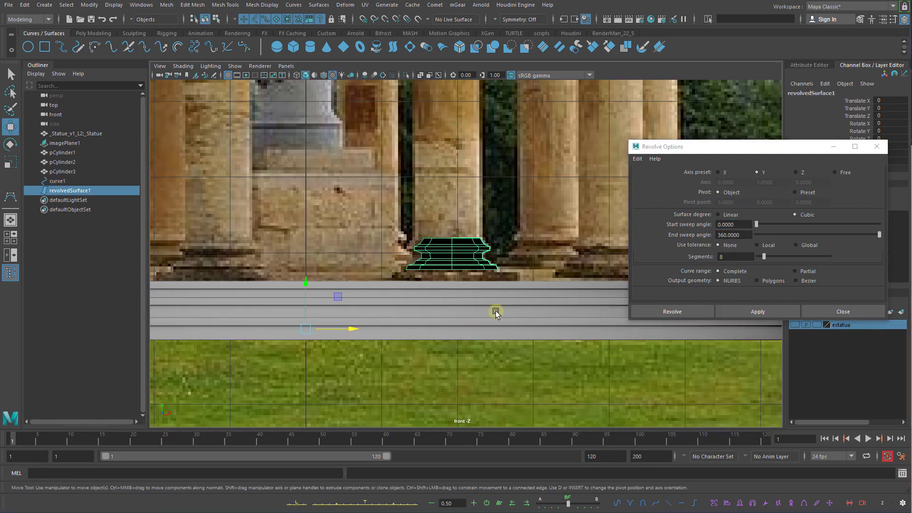
Examine the revolved column base up close in the perspective view and delete the surface
{"action": "right_click_drag", "start_coordinate": [464, 274], "coordinate": [516, 295], "text": "alt"}
{"action": "key", "text": "space"}
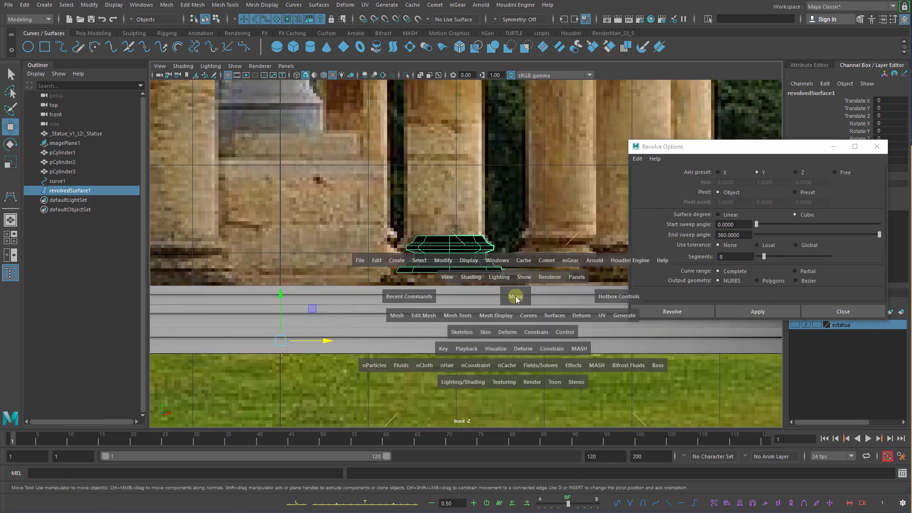
{"action": "key", "text": "space"}
{"action": "left_click_drag", "start_coordinate": [497, 281], "coordinate": [499, 270]}
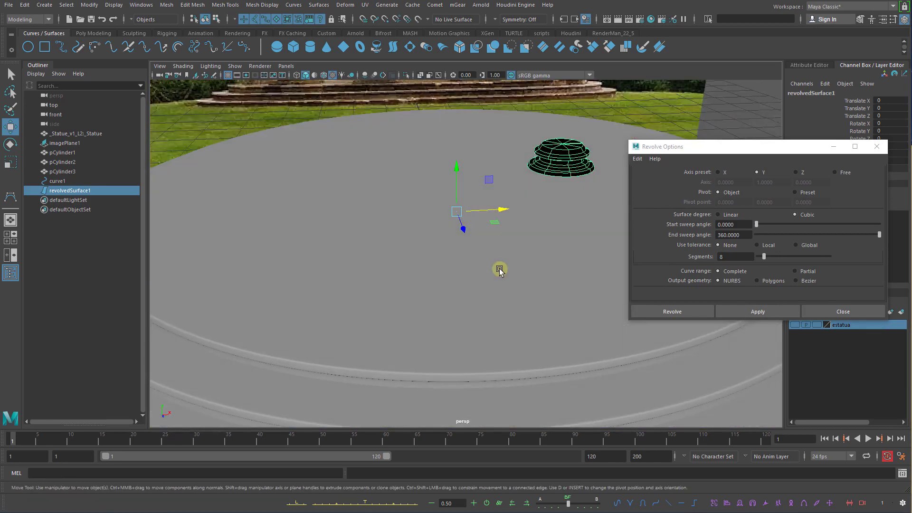
{"action": "key", "text": "f"}
{"action": "scroll", "coordinate": [498, 264], "scroll_direction": "up", "scroll_amount": 3}
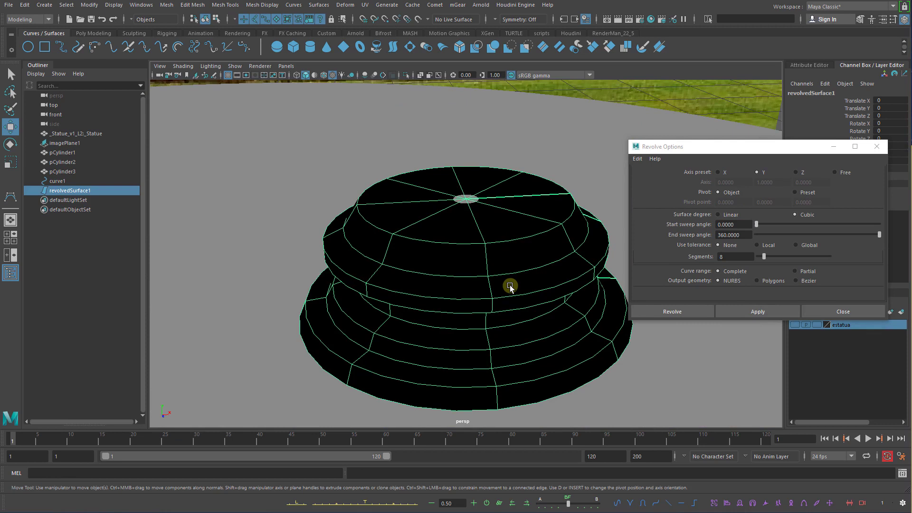
{"action": "key", "text": "Delete"}
Try revolving the profile curve with an end sweep angle of 180, and undo that revolve
{"action": "left_click", "coordinate": [583, 212]}
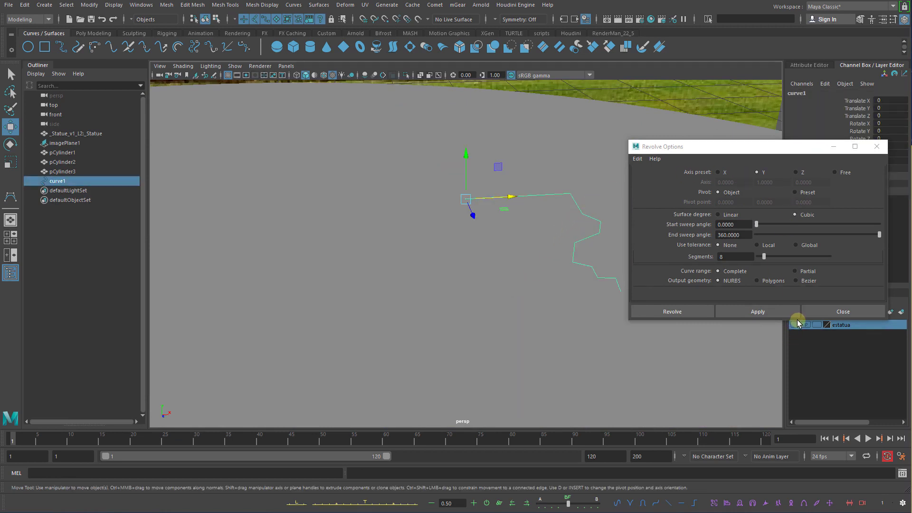
{"action": "left_click_drag", "start_coordinate": [797, 320], "coordinate": [799, 396]}
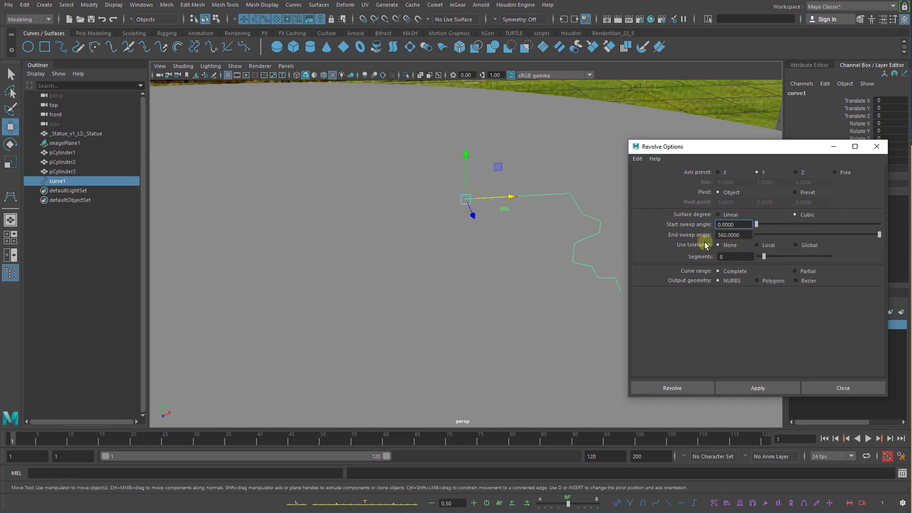
{"action": "left_click_drag", "start_coordinate": [751, 234], "coordinate": [662, 233]}
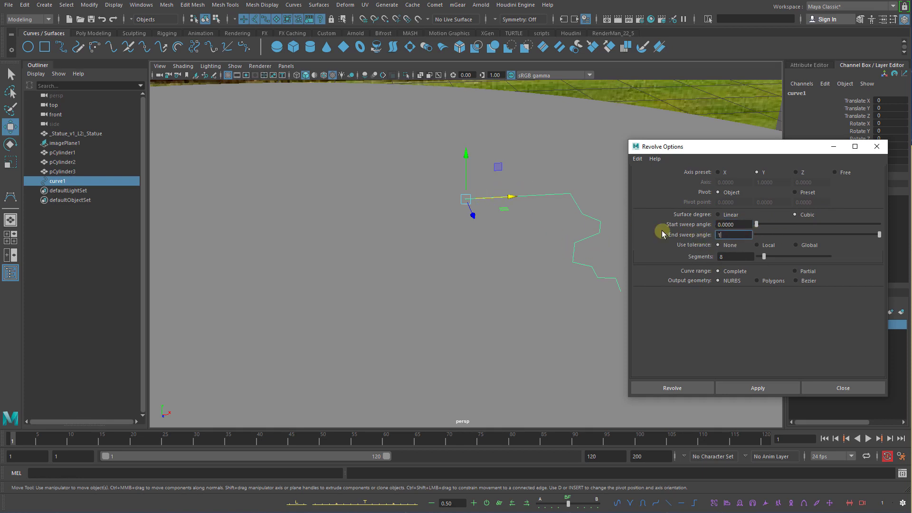
{"action": "left_click", "coordinate": [758, 385]}
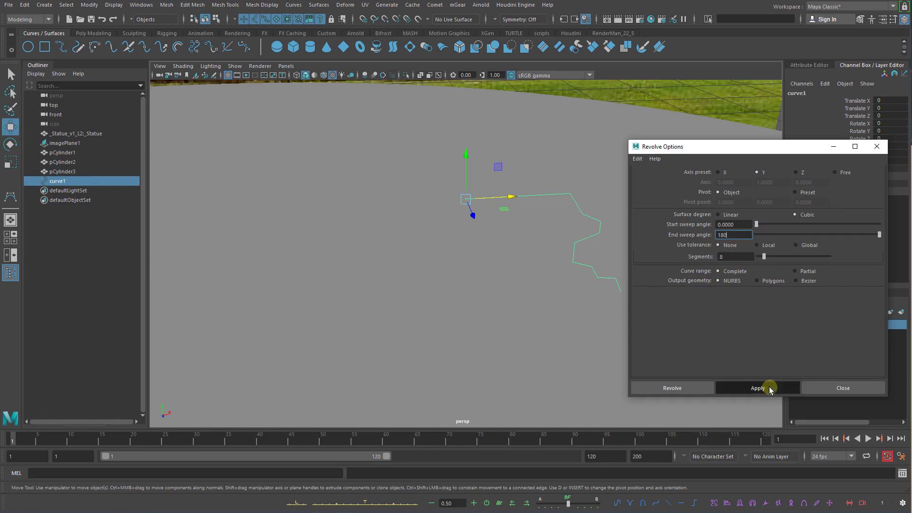
{"action": "key", "text": "ctrl+z"}
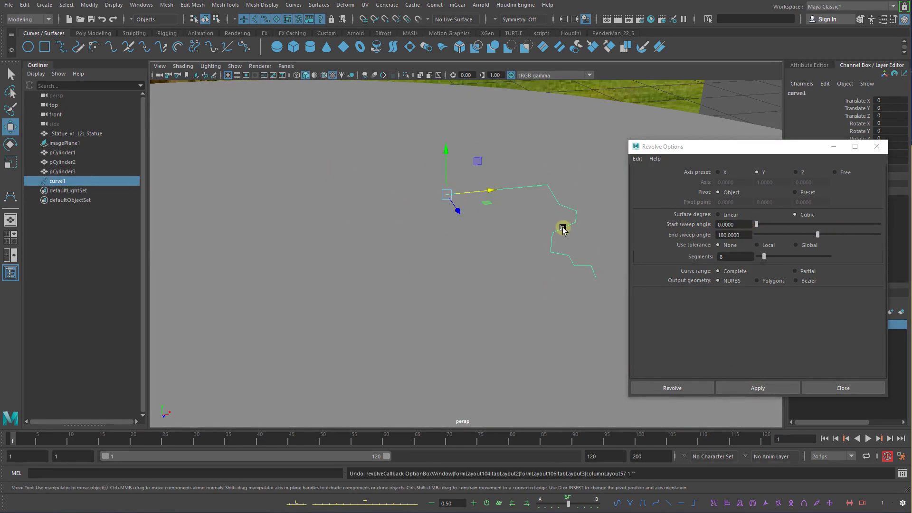
Set the Revolve output geometry to Polygons and the Number V tessellation value to 48
{"action": "left_click_drag", "start_coordinate": [458, 134], "coordinate": [457, 153], "text": "alt"}
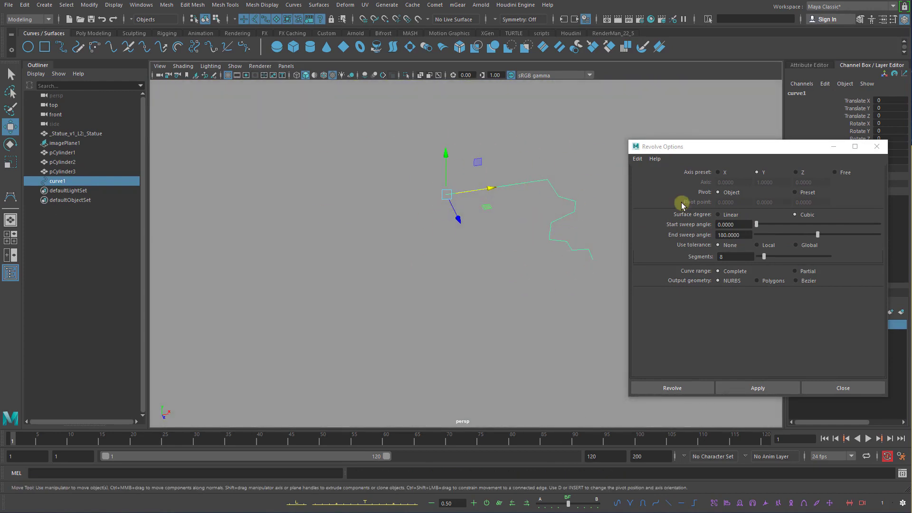
{"action": "left_click_drag", "start_coordinate": [716, 151], "coordinate": [696, 137]}
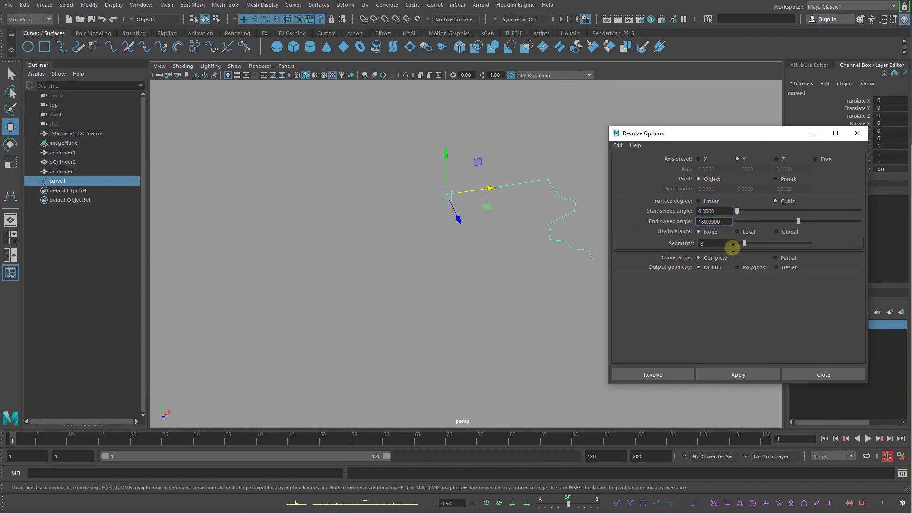
{"action": "left_click", "coordinate": [739, 265]}
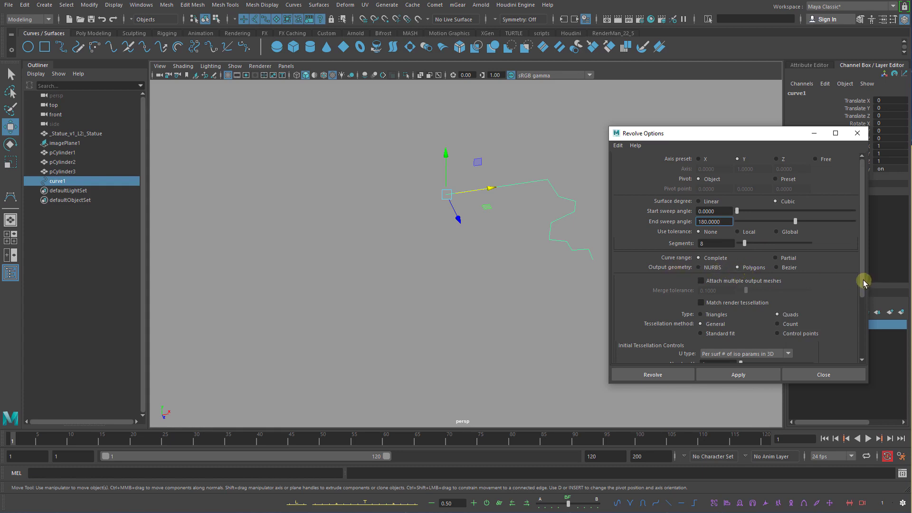
{"action": "left_click_drag", "start_coordinate": [862, 280], "coordinate": [857, 338]}
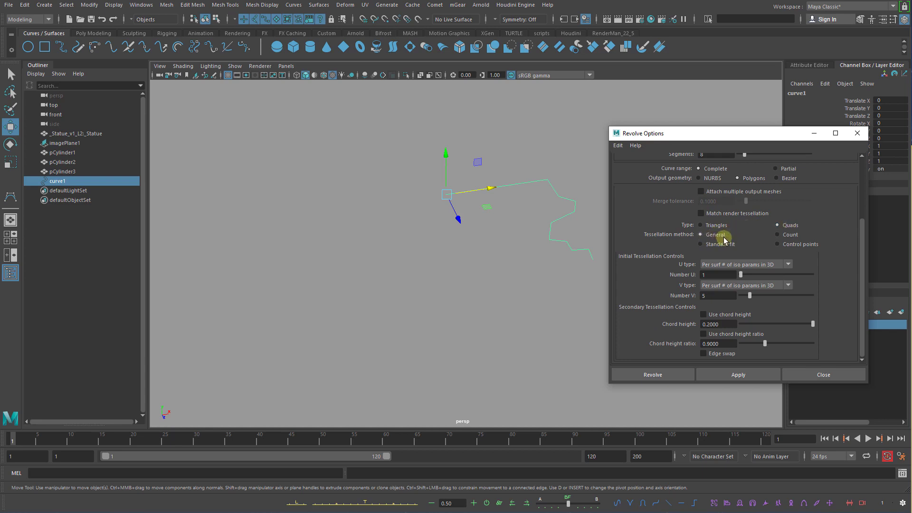
{"action": "double_click", "coordinate": [708, 296]}
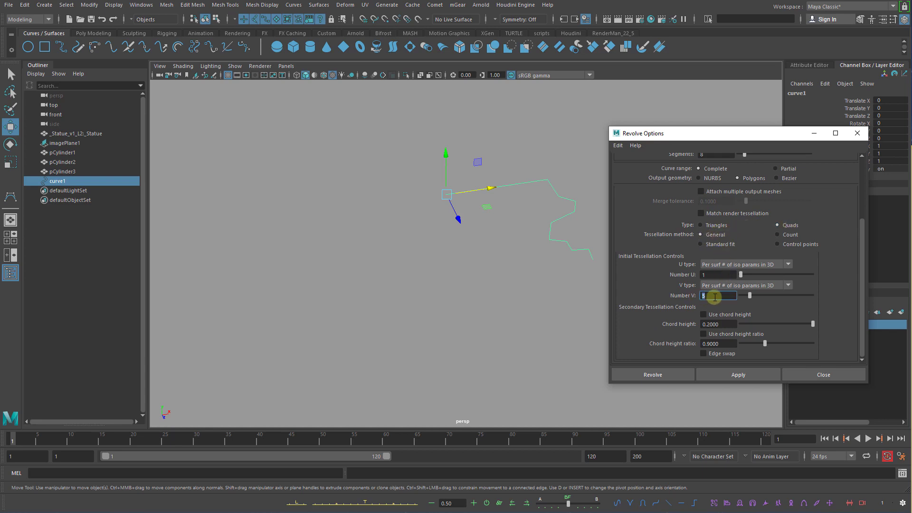
{"action": "mouse_move", "coordinate": [545, 189]}
{"action": "left_mouse_down", "text": "alt"}
{"action": "mouse_move", "coordinate": [504, 179]}
{"action": "mouse_move", "coordinate": [538, 201]}
{"action": "left_mouse_up", "text": "alt"}
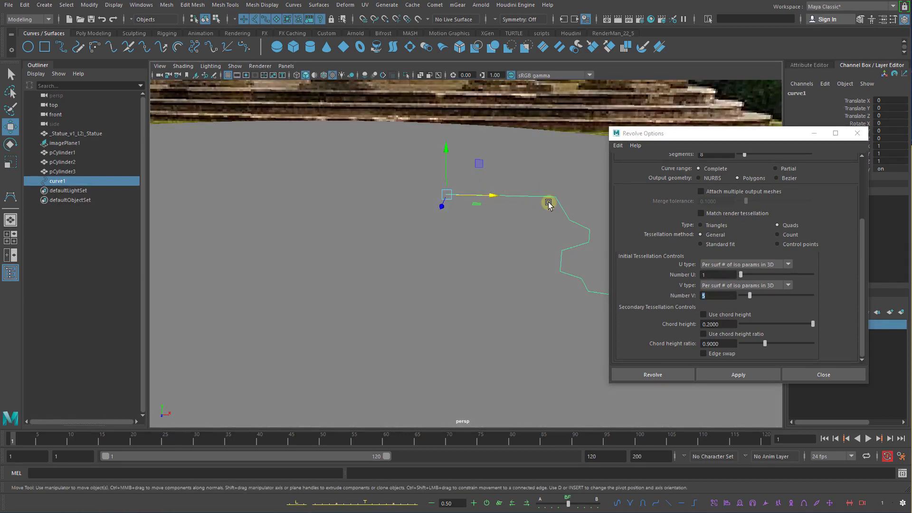
{"action": "double_click", "coordinate": [709, 274]}
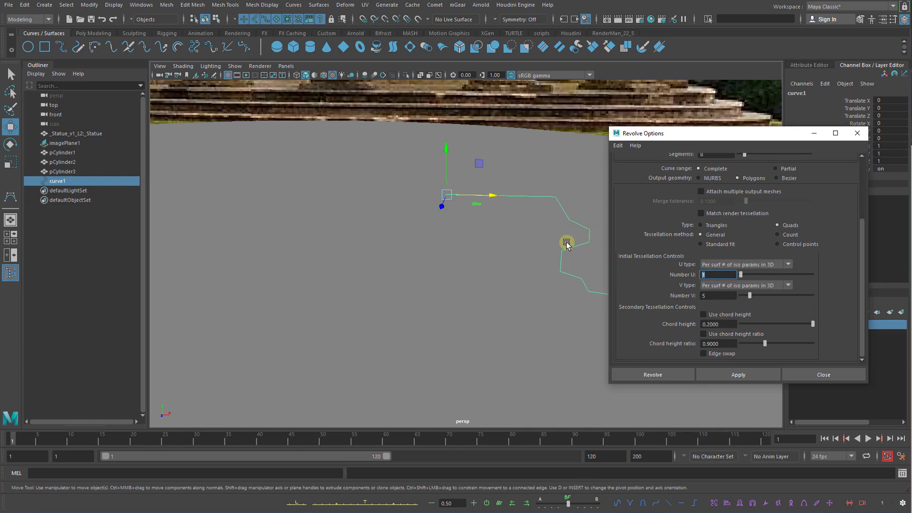
{"action": "double_click", "coordinate": [708, 295]}
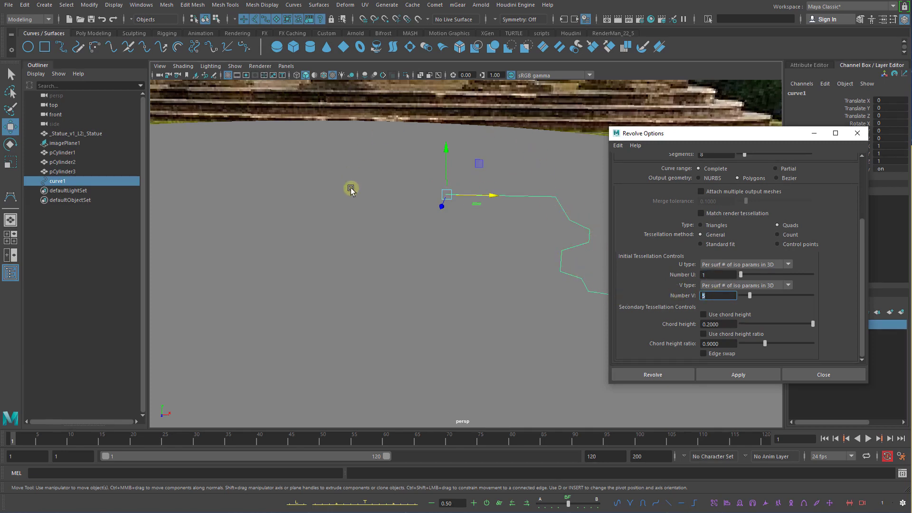
{"action": "left_click_drag", "start_coordinate": [479, 168], "coordinate": [539, 158], "text": "alt"}
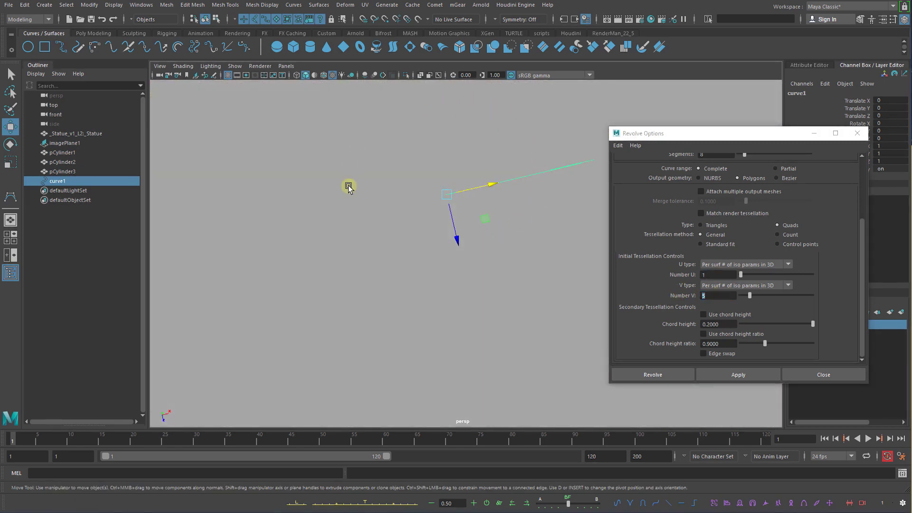
{"action": "left_click", "coordinate": [678, 301]}
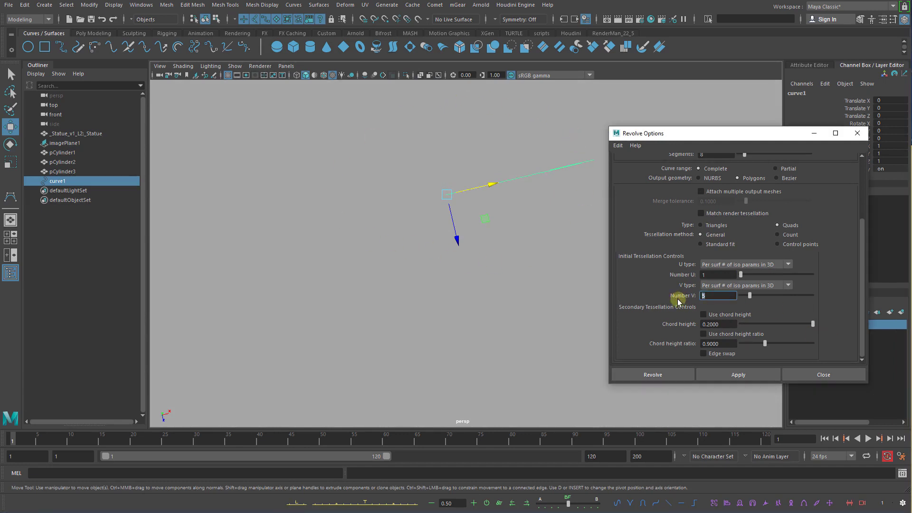
{"action": "type", "text": "48"}
Try revolving the profile curve as polygons with an end sweep angle of 180, and undo that revolve
{"action": "left_click", "coordinate": [756, 374]}
{"action": "left_click_drag", "start_coordinate": [553, 303], "coordinate": [534, 246], "text": "alt"}
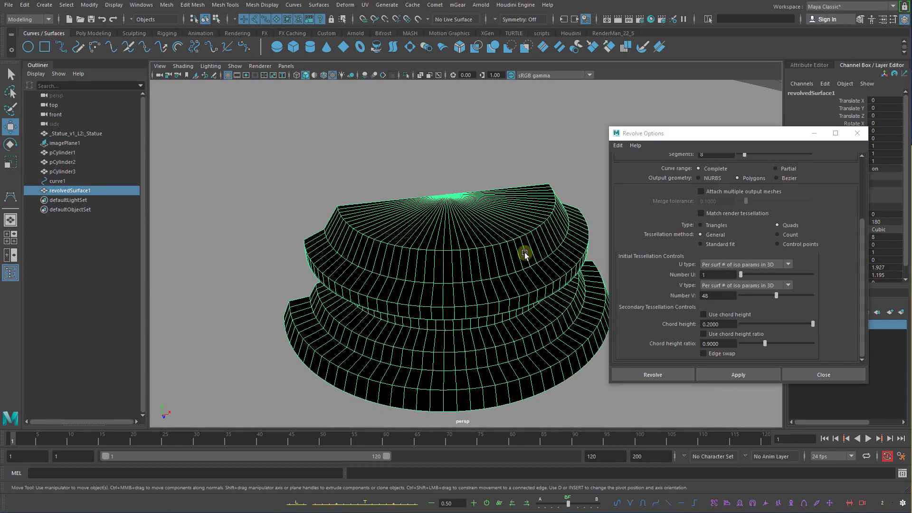
{"action": "left_click_drag", "start_coordinate": [862, 265], "coordinate": [860, 199]}
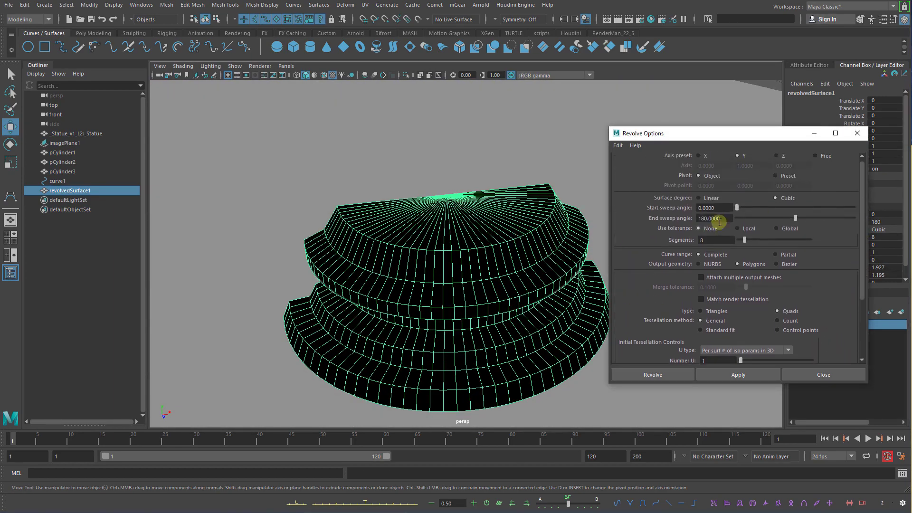
{"action": "key", "text": "ctrl+z"}
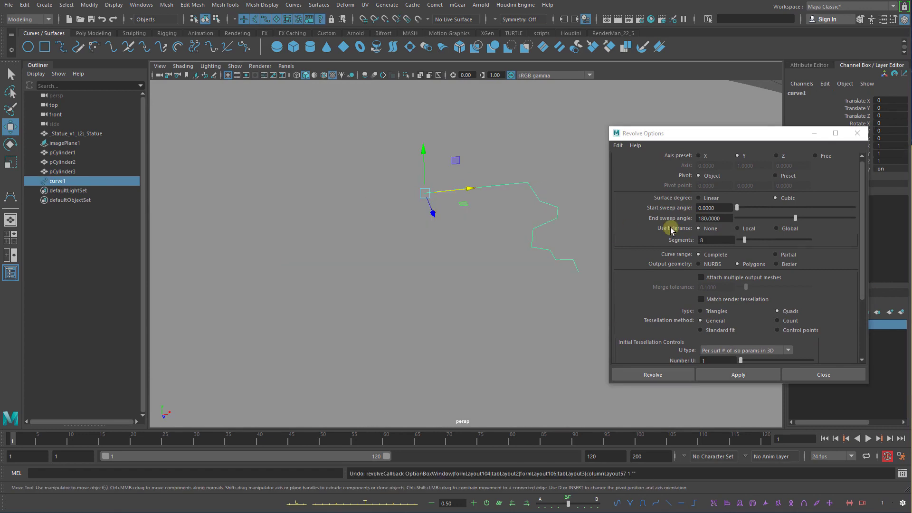
Revolve the profile curve as polygons with an end sweep angle of 360, and close the revolve options
{"action": "left_click", "coordinate": [714, 219]}
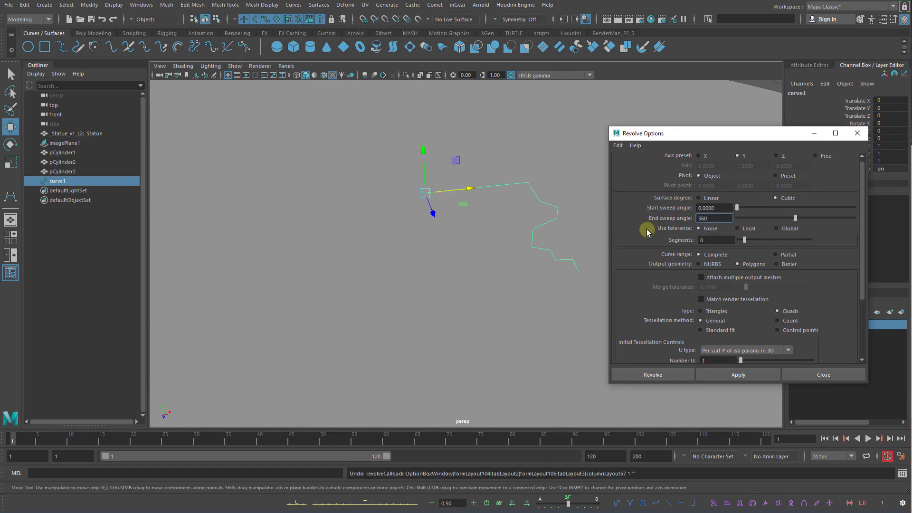
{"action": "left_click_drag", "start_coordinate": [859, 295], "coordinate": [859, 365]}
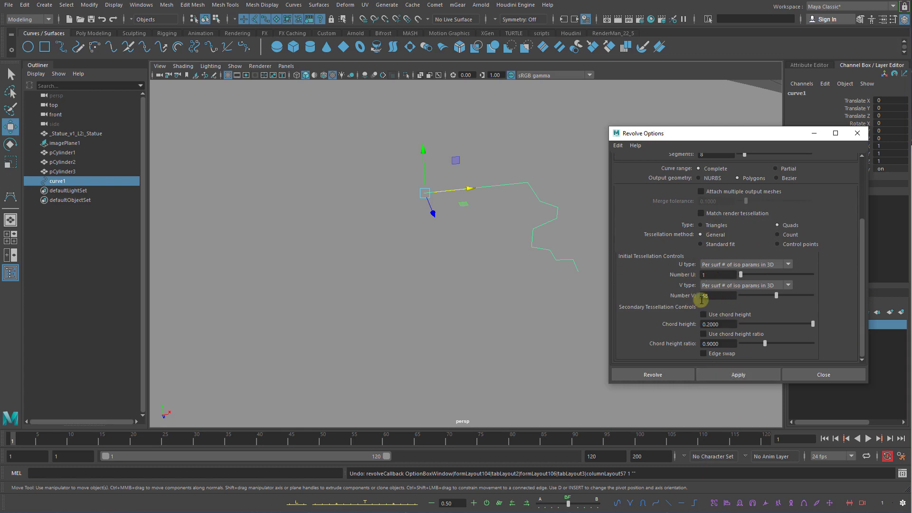
{"action": "left_click", "coordinate": [749, 375]}
{"action": "left_click", "coordinate": [809, 372]}
Isolate the revolved column base in the perspective view
{"action": "left_click_drag", "start_coordinate": [560, 289], "coordinate": [534, 207], "text": "alt"}
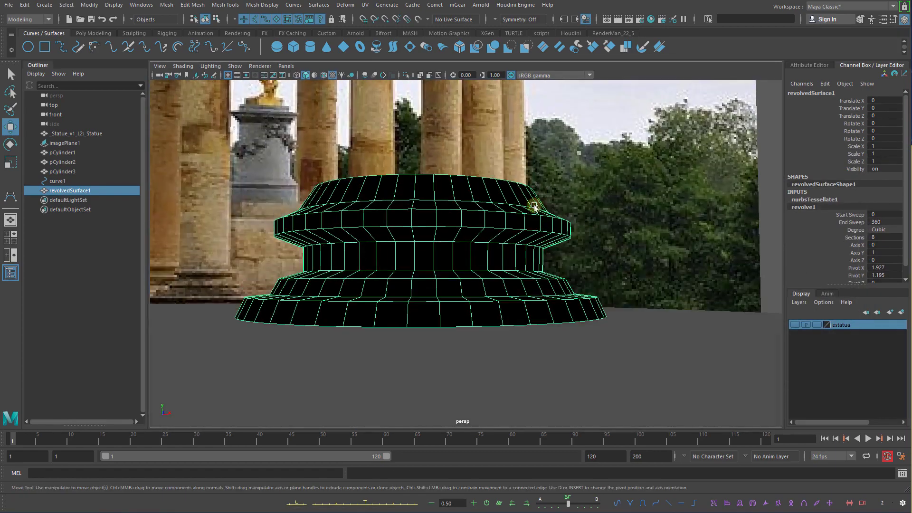
{"action": "left_click", "coordinate": [407, 75]}
{"action": "left_click_drag", "start_coordinate": [494, 163], "coordinate": [498, 240], "text": "alt"}
{"action": "left_click", "coordinate": [614, 190]}
{"action": "left_click", "coordinate": [536, 263]}
{"action": "key", "text": "1"}
Examine the isolated column base's surface shading and face direction from above and below
{"action": "left_click_drag", "start_coordinate": [559, 258], "coordinate": [558, 200], "text": "alt"}
{"action": "scroll", "coordinate": [592, 252], "scroll_direction": "up", "scroll_amount": 3}
{"action": "left_click_drag", "start_coordinate": [594, 252], "coordinate": [681, 264], "text": "alt"}
{"action": "left_click", "coordinate": [643, 183]}
{"action": "left_click", "coordinate": [628, 240]}
{"action": "left_click", "coordinate": [664, 220]}
{"action": "left_click", "coordinate": [592, 214]}
{"action": "scroll", "coordinate": [681, 264], "scroll_direction": "up", "scroll_amount": 2}
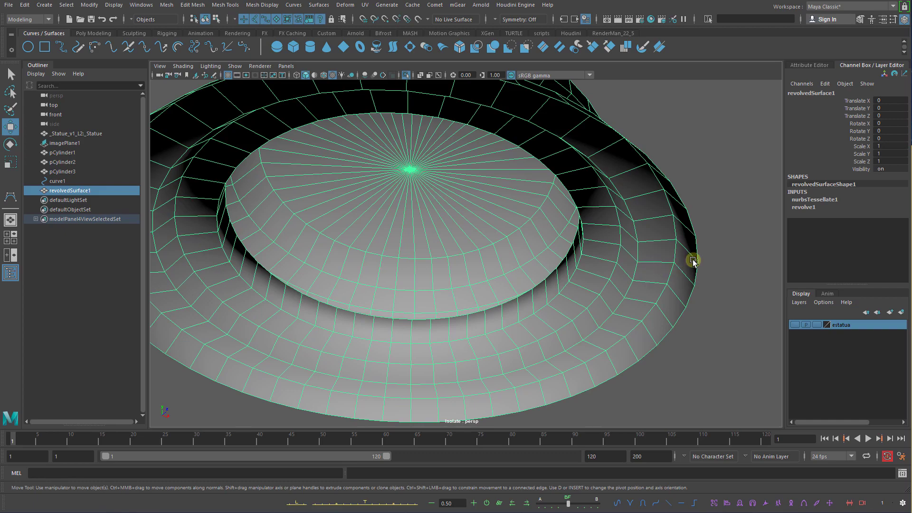
{"action": "left_click_drag", "start_coordinate": [680, 272], "coordinate": [676, 338], "text": "alt"}
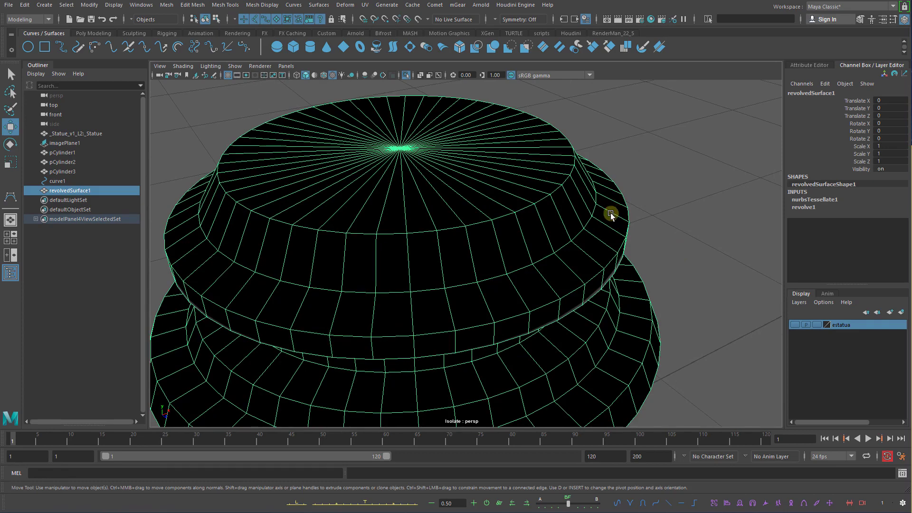
{"action": "mouse_move", "coordinate": [579, 261]}
{"action": "left_mouse_down", "text": "alt"}
{"action": "mouse_move", "coordinate": [571, 230]}
{"action": "mouse_move", "coordinate": [637, 206]}
{"action": "left_mouse_up", "text": "alt"}
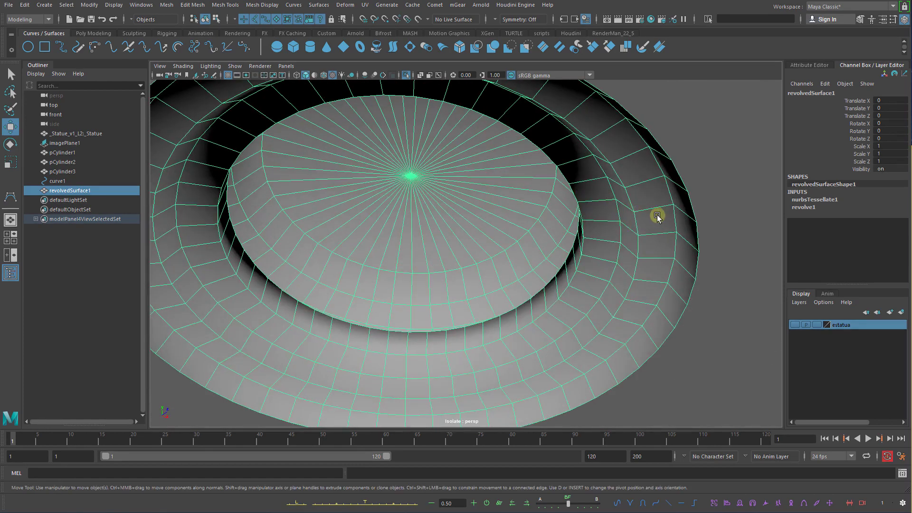
{"action": "mouse_move", "coordinate": [652, 212]}
{"action": "left_mouse_down", "text": "alt"}
{"action": "mouse_move", "coordinate": [654, 260]}
{"action": "mouse_move", "coordinate": [604, 232]}
{"action": "mouse_move", "coordinate": [646, 204]}
{"action": "mouse_move", "coordinate": [604, 255]}
{"action": "mouse_move", "coordinate": [614, 214]}
{"action": "mouse_move", "coordinate": [645, 223]}
{"action": "left_mouse_up", "text": "alt"}
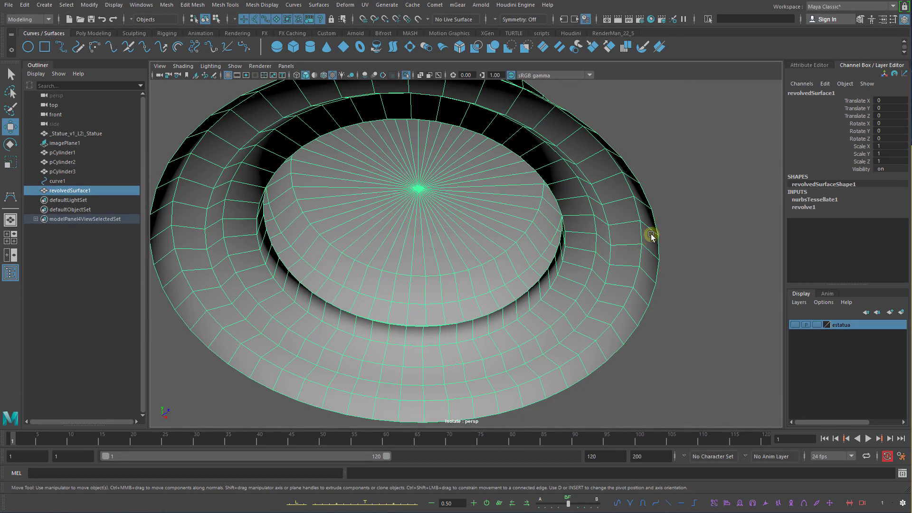
{"action": "left_click_drag", "start_coordinate": [654, 235], "coordinate": [662, 258], "text": "alt"}
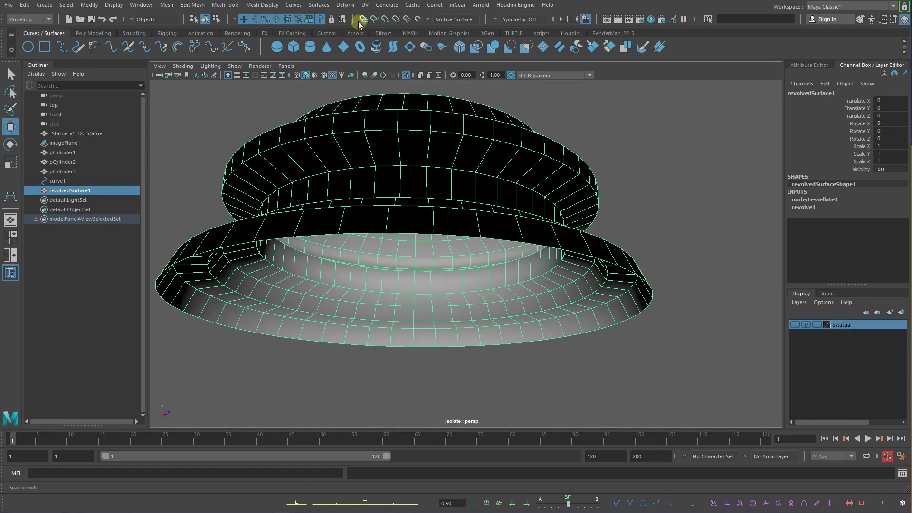
Reverse the normals of the revolved column base
{"action": "left_click", "coordinate": [261, 4]}
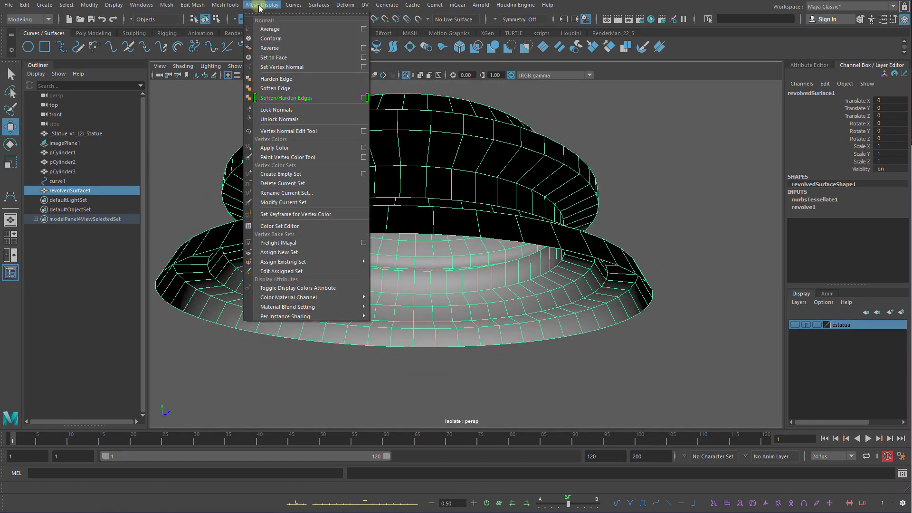
{"action": "left_click", "coordinate": [279, 50]}
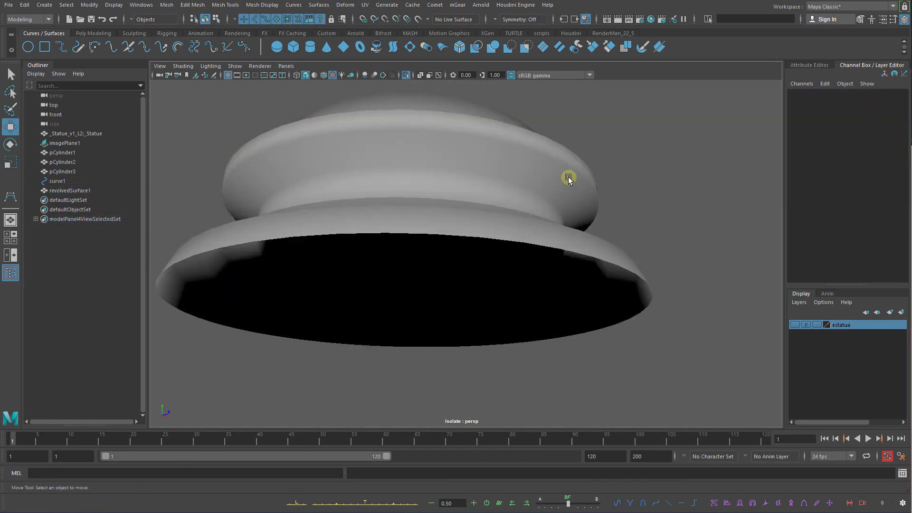
{"action": "left_click_drag", "start_coordinate": [626, 190], "coordinate": [569, 236], "text": "alt"}
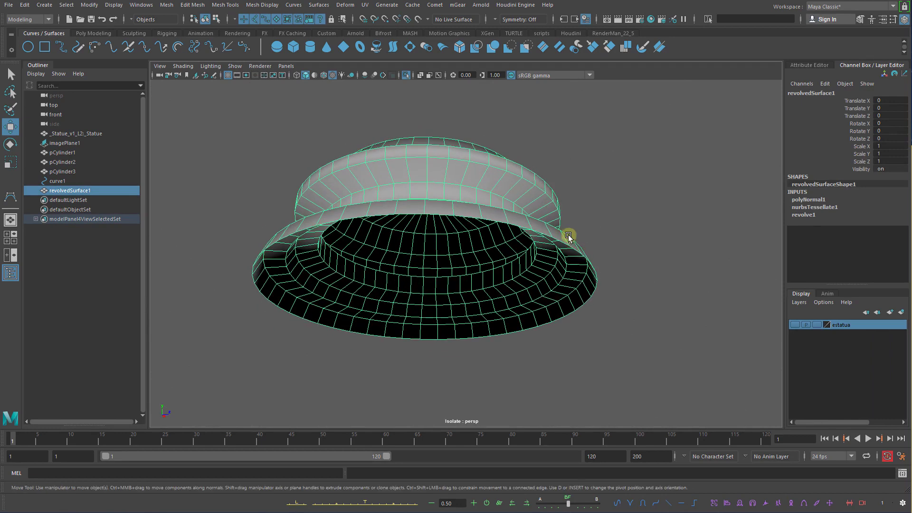
Select the open border edge loop under the column base, fill the hole, and return to object mode
{"action": "right_click_drag", "start_coordinate": [569, 235], "coordinate": [569, 219]}
{"action": "double_click", "coordinate": [555, 240]}
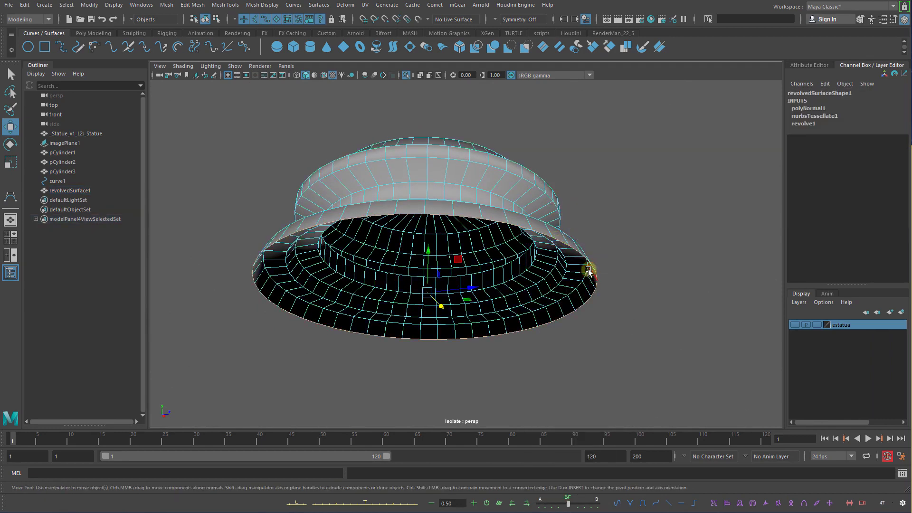
{"action": "left_click_drag", "start_coordinate": [590, 270], "coordinate": [549, 248], "text": "alt"}
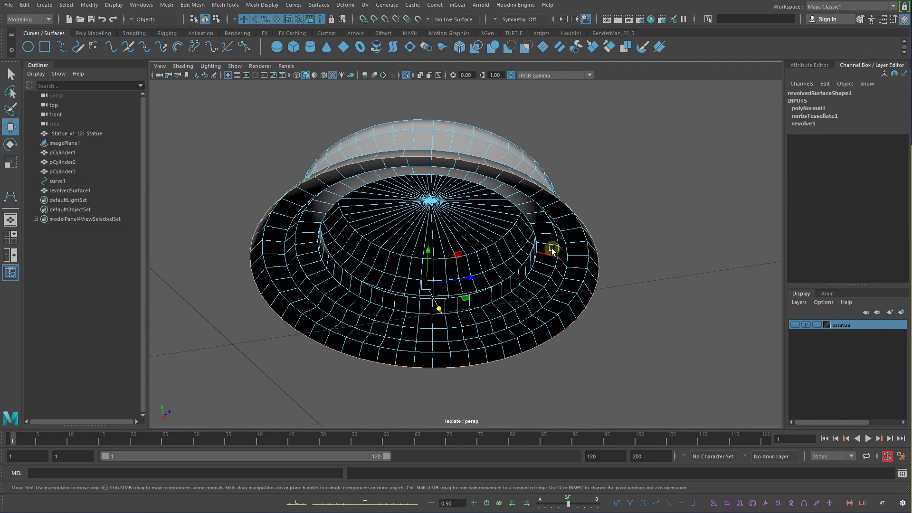
{"action": "right_click", "coordinate": [541, 224], "text": "shift"}
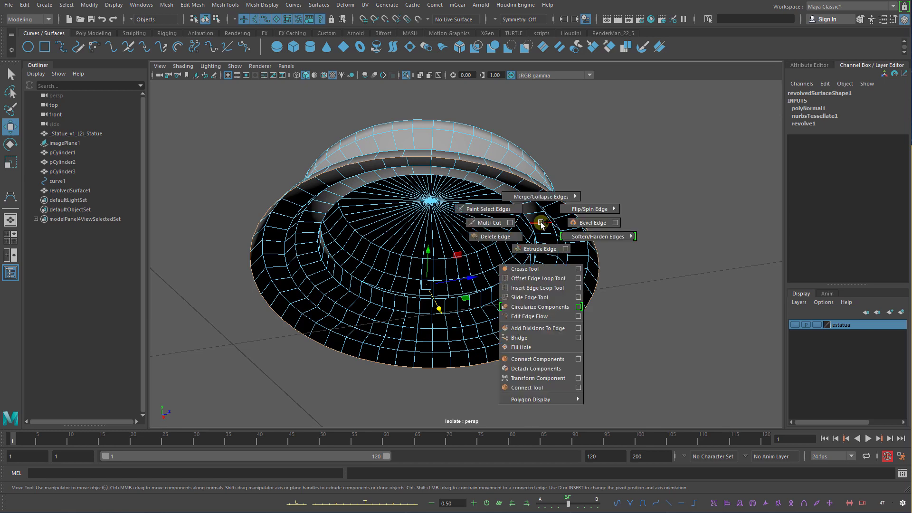
{"action": "left_click", "coordinate": [541, 347]}
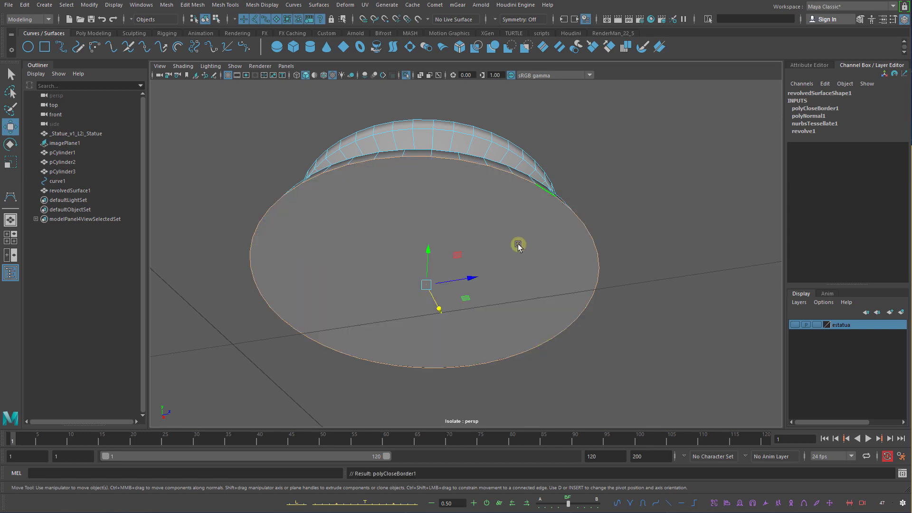
{"action": "right_click_drag", "start_coordinate": [493, 183], "coordinate": [522, 169]}
Select the overlapping vertices at the centre of the column base's top face and merge them
{"action": "left_click_drag", "start_coordinate": [508, 216], "coordinate": [521, 327], "text": "alt"}
{"action": "right_click_drag", "start_coordinate": [450, 210], "coordinate": [426, 207]}
{"action": "left_click", "coordinate": [425, 205]}
{"action": "key", "text": "w"}
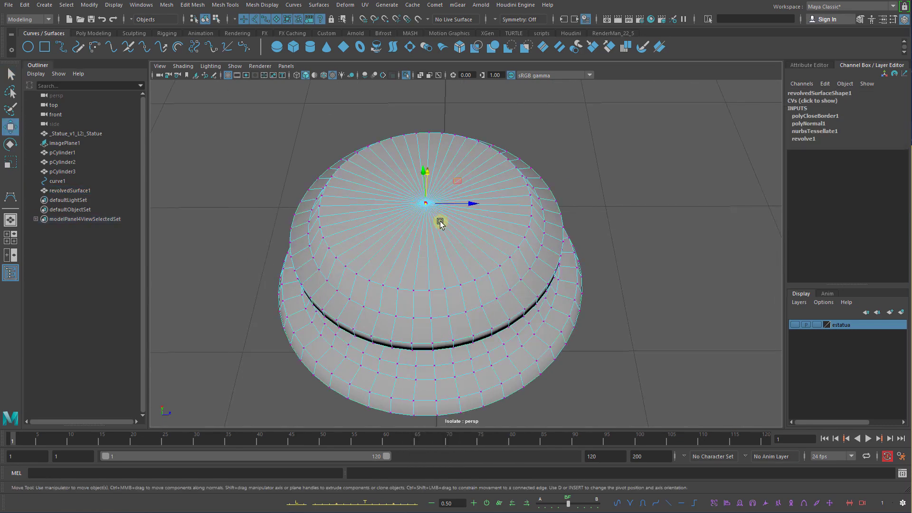
{"action": "mouse_move", "coordinate": [469, 187]}
{"action": "left_mouse_down", "text": "alt"}
{"action": "mouse_move", "coordinate": [475, 231]}
{"action": "mouse_move", "coordinate": [509, 171]}
{"action": "mouse_move", "coordinate": [473, 184]}
{"action": "left_mouse_up", "text": "alt"}
{"action": "key", "text": "ctrl+z"}
{"action": "left_click_drag", "start_coordinate": [440, 237], "coordinate": [420, 219]}
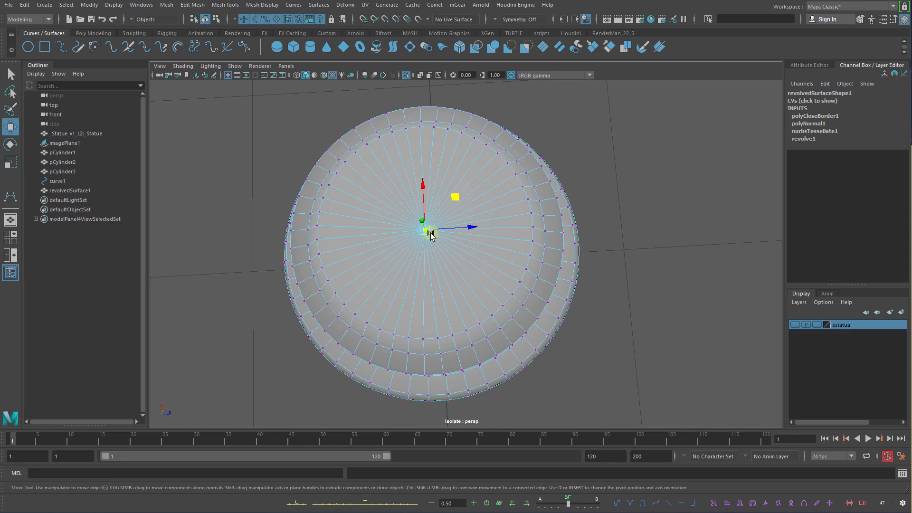
{"action": "right_click", "coordinate": [430, 234], "text": "shift"}
{"action": "right_click_drag", "start_coordinate": [431, 232], "coordinate": [431, 181], "text": "shift"}
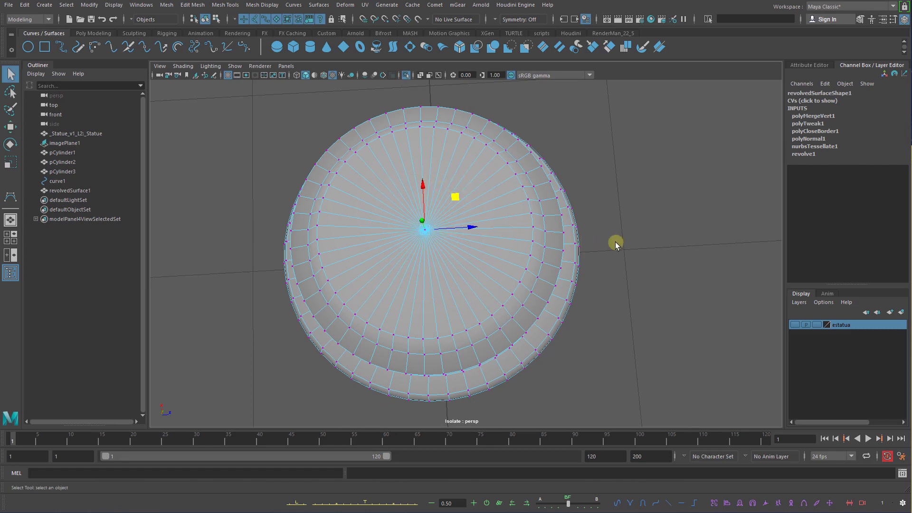
Test the merged centre vertex with a move and undo it, then select the column base in object mode
{"action": "left_click_drag", "start_coordinate": [455, 199], "coordinate": [472, 188]}
{"action": "key", "text": "ctrl+z"}
{"action": "right_click_drag", "start_coordinate": [486, 198], "coordinate": [519, 185]}
{"action": "left_click", "coordinate": [593, 223]}
{"action": "left_click", "coordinate": [526, 268]}
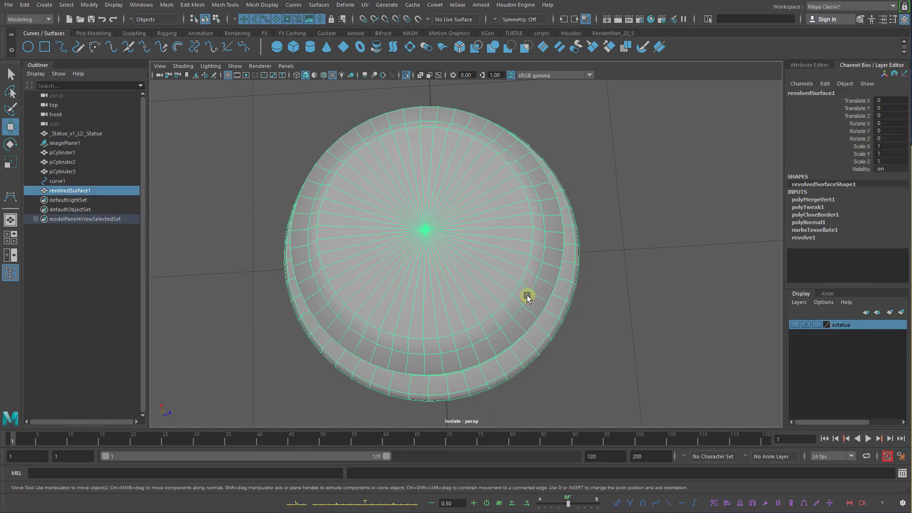
Turn off isolation and frame the column base together with the steps beneath it
{"action": "left_click_drag", "start_coordinate": [526, 269], "coordinate": [476, 119], "text": "alt"}
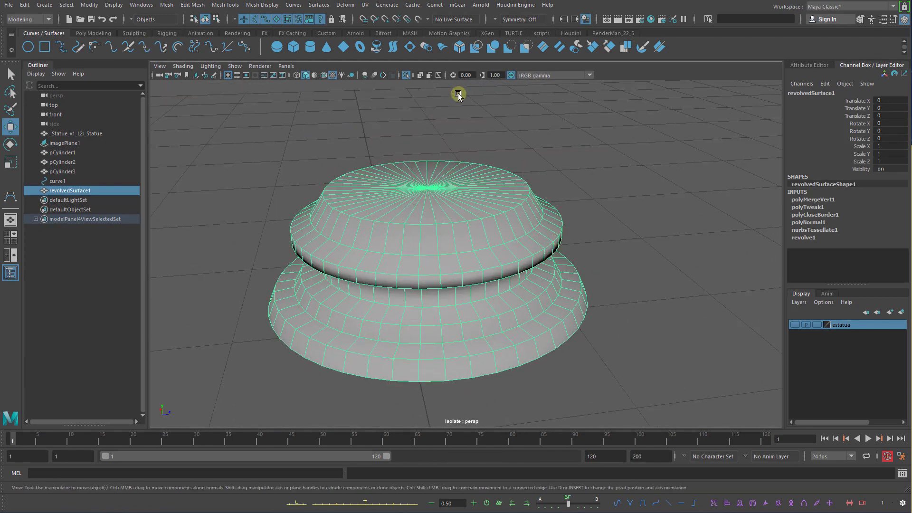
{"action": "left_click", "coordinate": [407, 75]}
{"action": "right_click_drag", "start_coordinate": [562, 215], "coordinate": [424, 214], "text": "alt"}
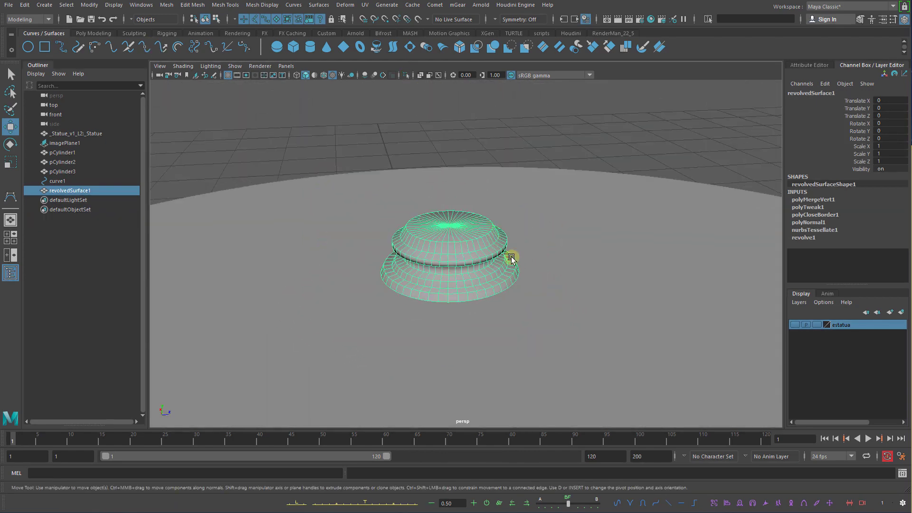
{"action": "left_click_drag", "start_coordinate": [504, 267], "coordinate": [493, 254], "text": "alt"}
{"action": "right_click_drag", "start_coordinate": [492, 254], "coordinate": [446, 266], "text": "alt"}
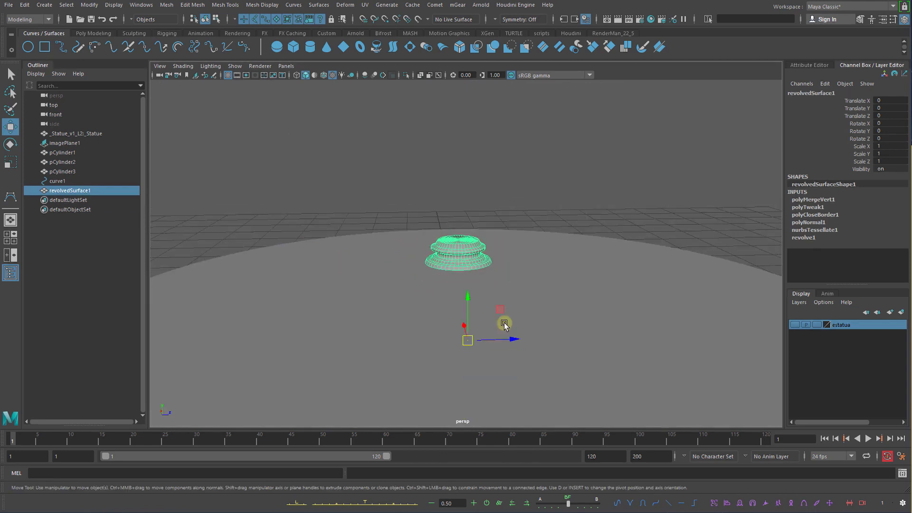
Move the column base along Z to -1.361, away from its profile curve, and undo the test move of the curve
{"action": "left_click_drag", "start_coordinate": [499, 339], "coordinate": [413, 338]}
{"action": "left_click", "coordinate": [456, 239]}
{"action": "left_click_drag", "start_coordinate": [455, 239], "coordinate": [605, 247], "text": "alt"}
{"action": "key", "text": "ctrl+z"}
{"action": "key", "text": "ctrl+z"}
{"action": "key", "text": "ctrl+z"}
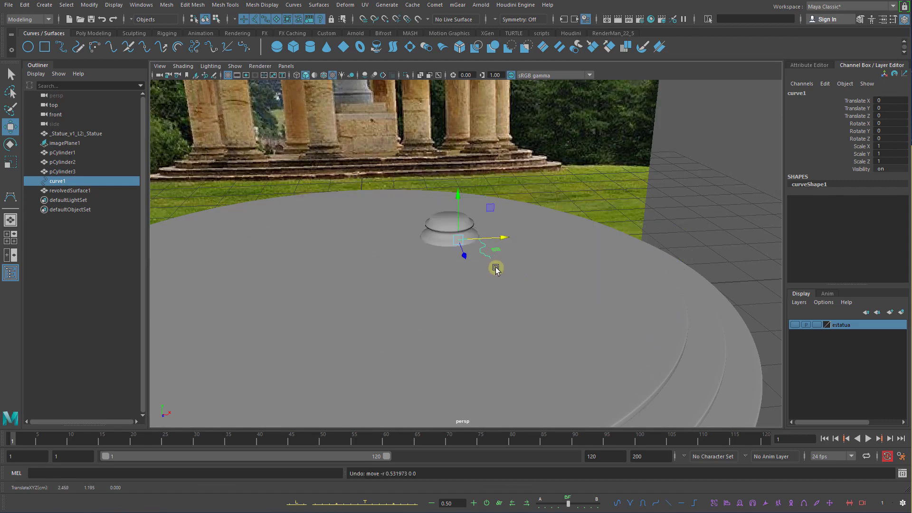
Delete the leftover profile curve beside the column base
{"action": "key", "text": "q"}
{"action": "left_click_drag", "start_coordinate": [464, 239], "coordinate": [523, 249], "text": "alt"}
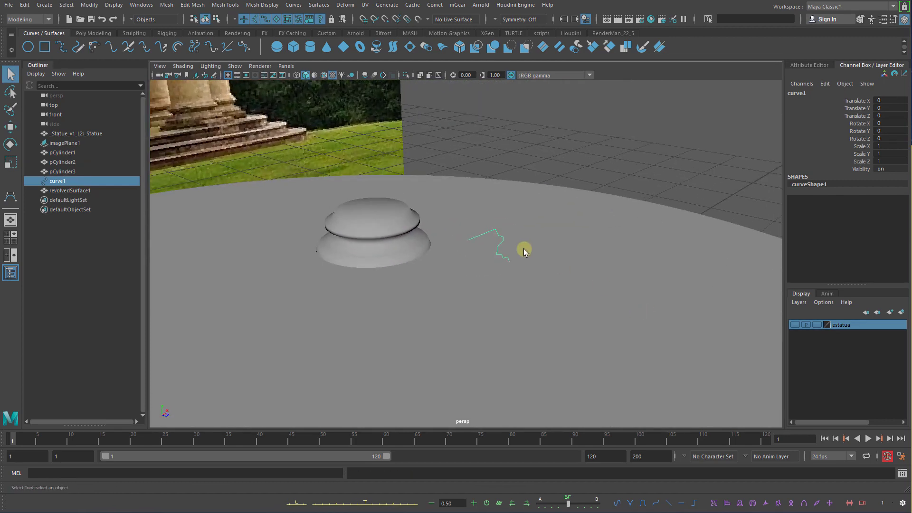
{"action": "key", "text": "Delete"}
Select the column base and delete its construction history
{"action": "left_click", "coordinate": [371, 229]}
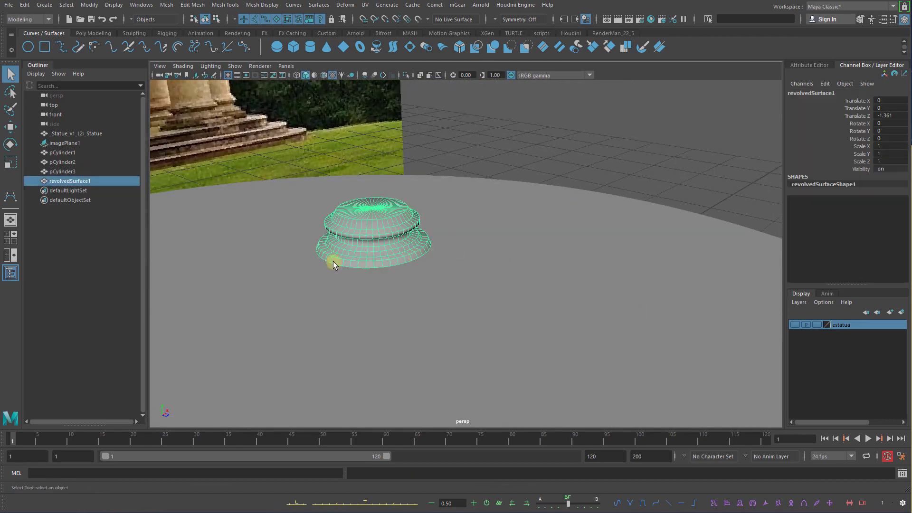
{"action": "left_click_drag", "start_coordinate": [413, 226], "coordinate": [427, 218], "text": "alt"}
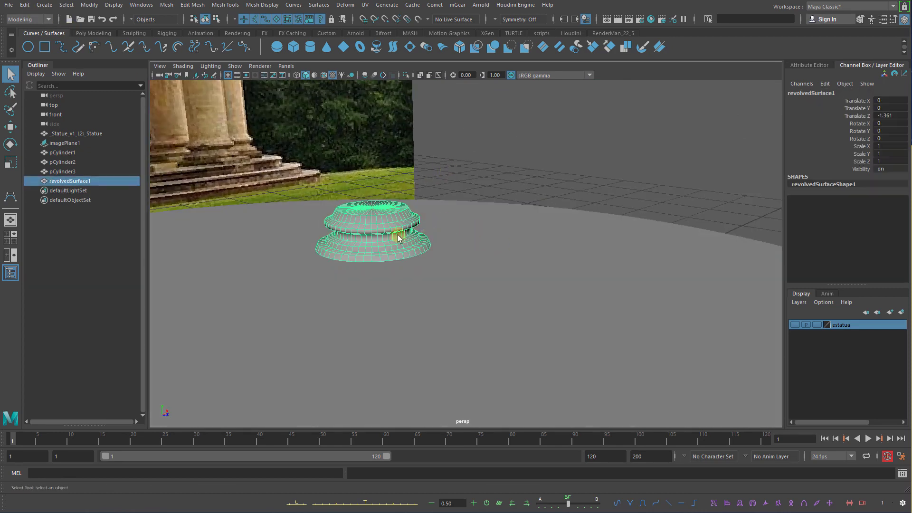
{"action": "left_click", "coordinate": [24, 4]}
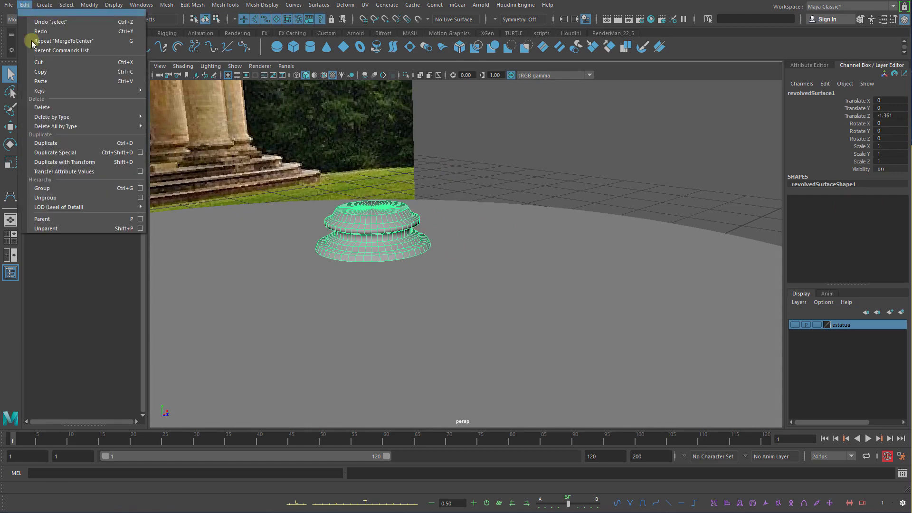
{"action": "mouse_move", "coordinate": [92, 118]}
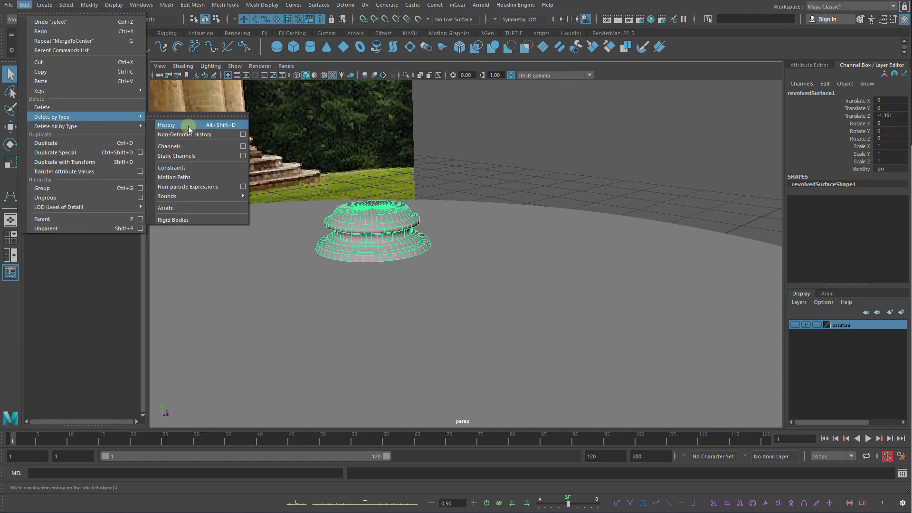
{"action": "left_click", "coordinate": [188, 126]}
Centre the column base's pivot while viewing it against the reference photo in the front view
{"action": "left_click_drag", "start_coordinate": [582, 193], "coordinate": [551, 244], "text": "alt"}
{"action": "key", "text": "space"}
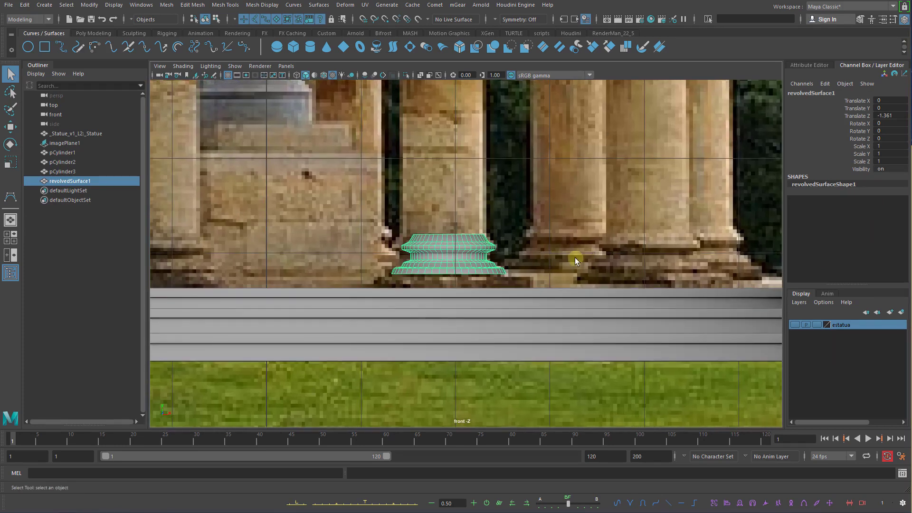
{"action": "key", "text": "w"}
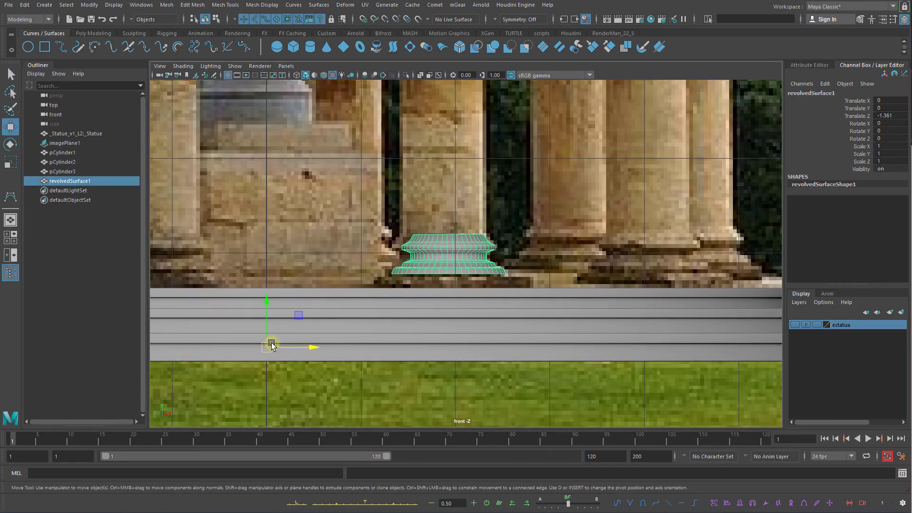
{"action": "left_click", "coordinate": [87, 8]}
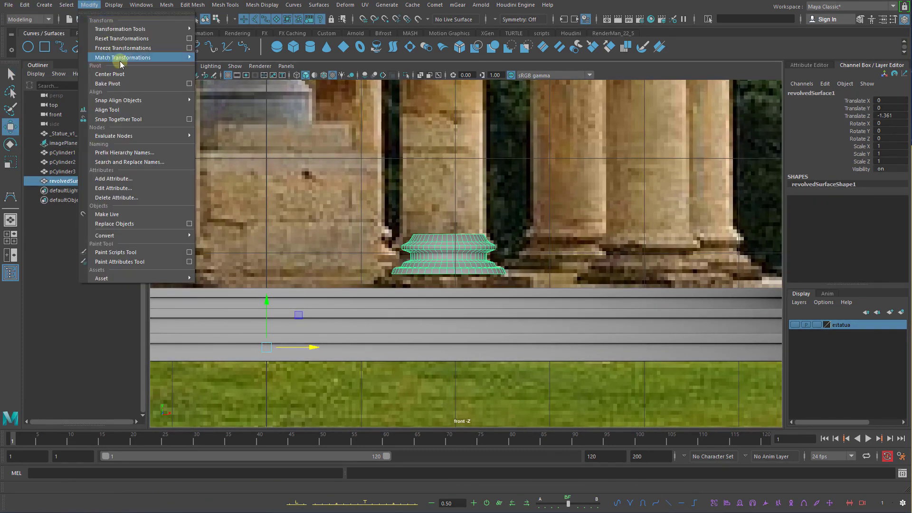
{"action": "left_click", "coordinate": [132, 76]}
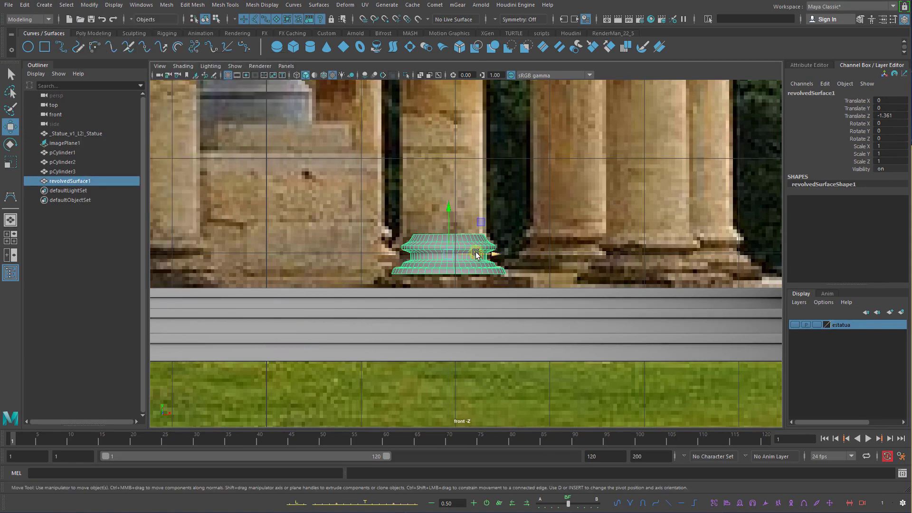
Move the column base to the temple's centre line and down onto the top step, at X -1.917, Y -0.151, and inspect its contact
{"action": "left_click_drag", "start_coordinate": [484, 257], "coordinate": [304, 243]}
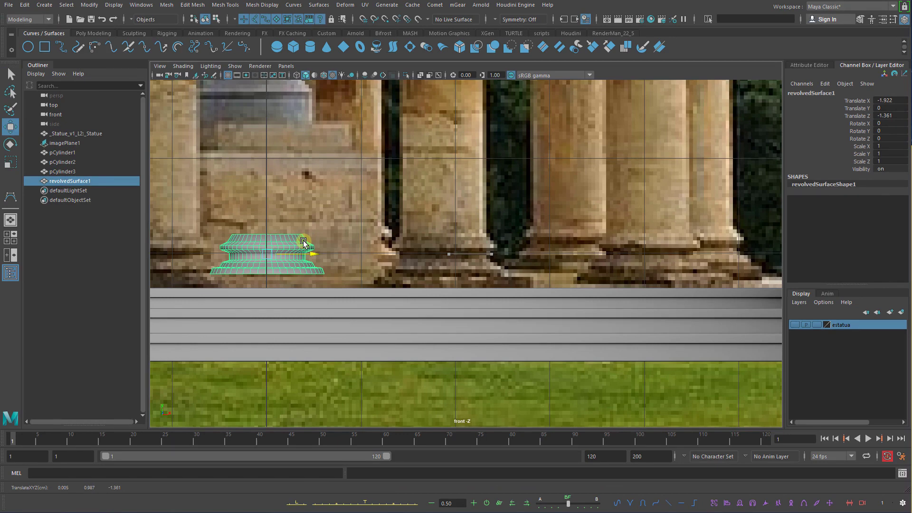
{"action": "left_click_drag", "start_coordinate": [268, 229], "coordinate": [268, 238]}
{"action": "scroll", "coordinate": [348, 263], "scroll_direction": "up", "scroll_amount": 2}
{"action": "key", "text": "space"}
{"action": "left_click_drag", "start_coordinate": [348, 265], "coordinate": [343, 240]}
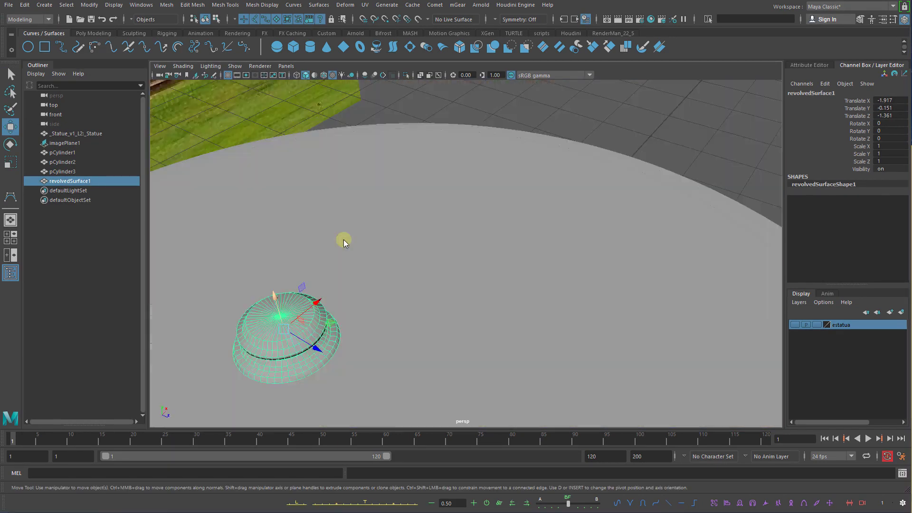
{"action": "key", "text": "f"}
{"action": "left_click_drag", "start_coordinate": [420, 254], "coordinate": [457, 228], "text": "alt"}
{"action": "right_click_drag", "start_coordinate": [458, 228], "coordinate": [603, 256], "text": "alt"}
{"action": "left_click_drag", "start_coordinate": [602, 256], "coordinate": [607, 239], "text": "alt"}
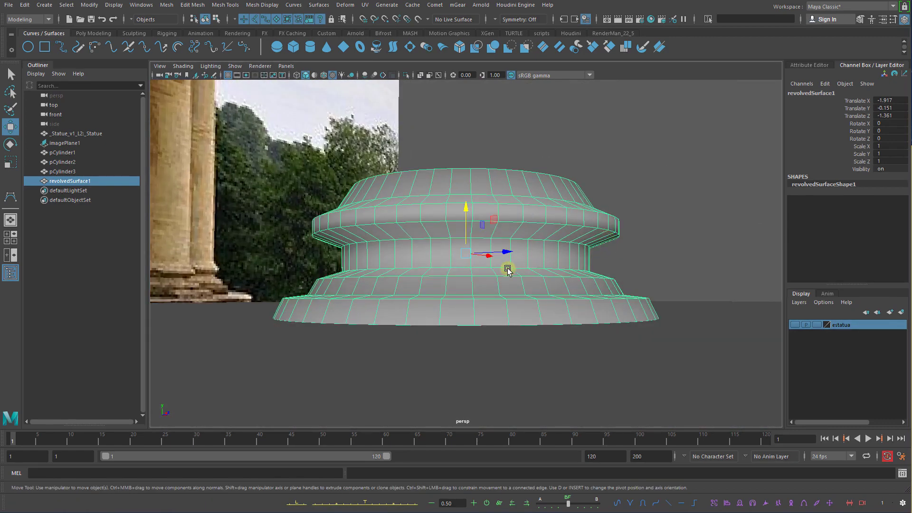
{"action": "right_click_drag", "start_coordinate": [507, 268], "coordinate": [548, 289], "text": "alt"}
{"action": "key", "text": "space"}
{"action": "left_click_drag", "start_coordinate": [548, 290], "coordinate": [551, 313]}
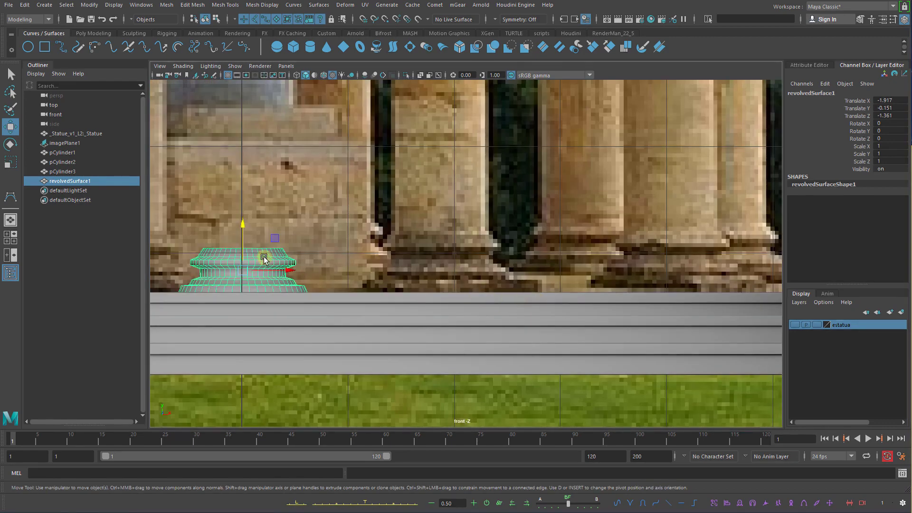
Move the column base back over the reference column, at X -0.057, Y -0.021, and scale its vertices slightly wider to match the photo
{"action": "left_click_drag", "start_coordinate": [264, 258], "coordinate": [466, 227]}
{"action": "right_click_drag", "start_coordinate": [463, 242], "coordinate": [420, 237]}
{"action": "left_click_drag", "start_coordinate": [340, 203], "coordinate": [571, 286]}
{"action": "key", "text": "r"}
{"action": "left_click_drag", "start_coordinate": [425, 252], "coordinate": [446, 253]}
{"action": "left_click_drag", "start_coordinate": [434, 208], "coordinate": [437, 211]}
{"action": "key", "text": "q"}
{"action": "right_click_drag", "start_coordinate": [455, 239], "coordinate": [483, 223]}
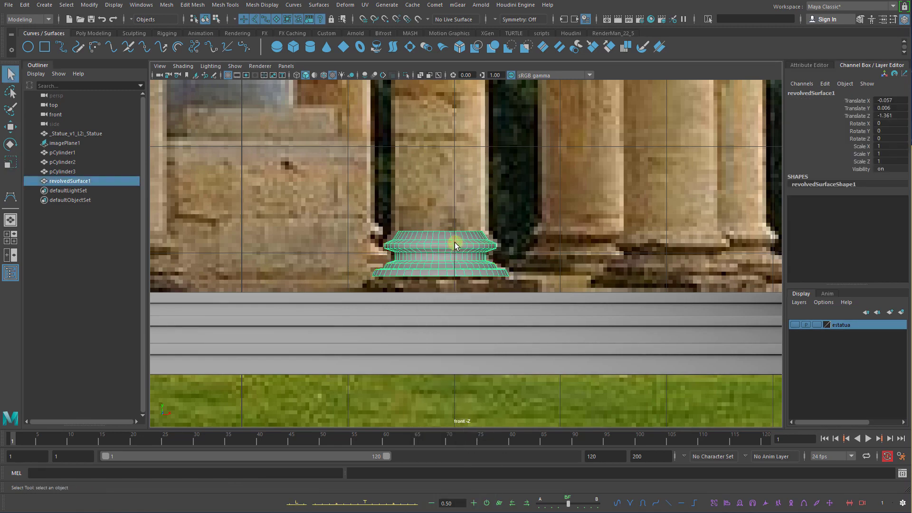
{"action": "key", "text": "w"}
{"action": "left_click_drag", "start_coordinate": [439, 220], "coordinate": [500, 269]}
Frame the column base in the perspective view and switch it to edge selection
{"action": "key", "text": "space"}
{"action": "key", "text": "f"}
{"action": "right_click_drag", "start_coordinate": [524, 276], "coordinate": [557, 282], "text": "alt"}
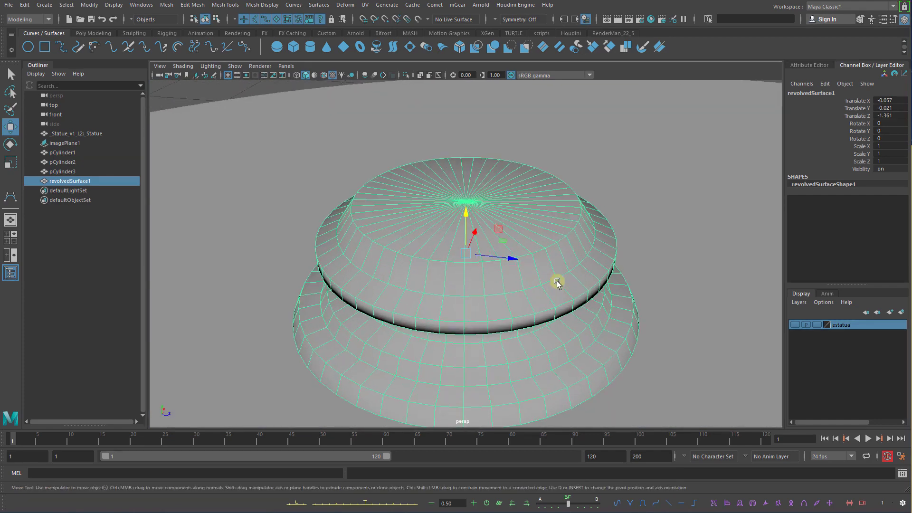
{"action": "left_click_drag", "start_coordinate": [565, 272], "coordinate": [573, 250], "text": "alt"}
{"action": "key", "text": "q"}
{"action": "right_click_drag", "start_coordinate": [570, 239], "coordinate": [569, 221]}
{"action": "right_click_drag", "start_coordinate": [510, 220], "coordinate": [566, 264], "text": "alt"}
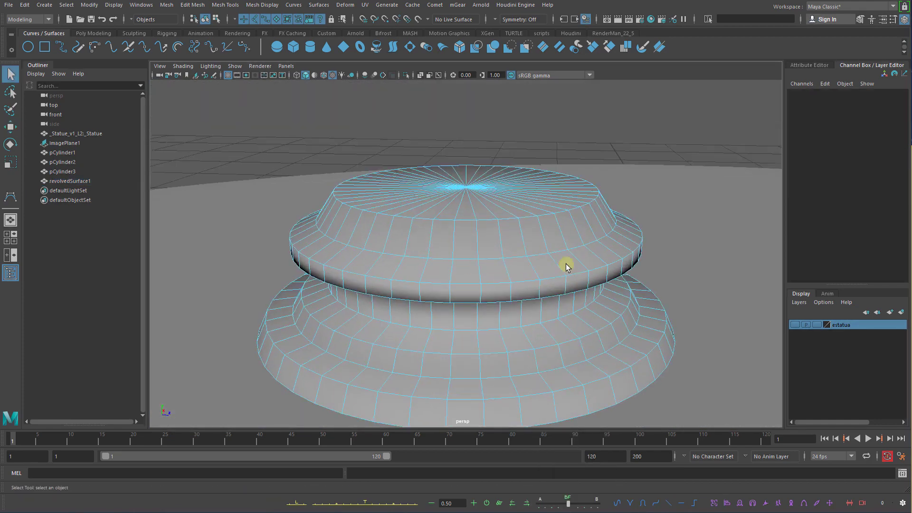
Select the upper and lower edge loops of the base's upper ring and bevel them with 2 segments and a fraction of 0.71
{"action": "left_click_drag", "start_coordinate": [566, 266], "coordinate": [562, 226], "text": "alt"}
{"action": "double_click", "coordinate": [622, 230]}
{"action": "right_click_drag", "start_coordinate": [561, 226], "coordinate": [593, 233], "text": "alt"}
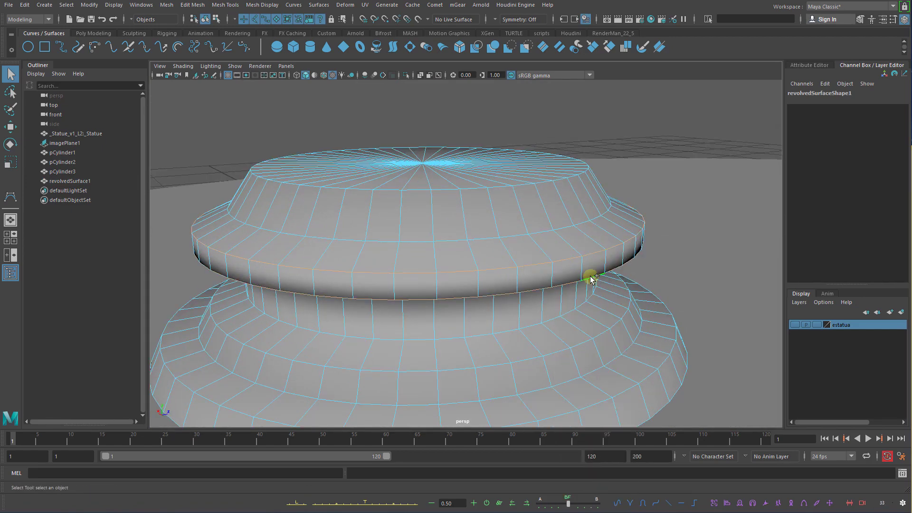
{"action": "right_click", "coordinate": [591, 270], "text": "shift"}
{"action": "left_click", "coordinate": [632, 269]}
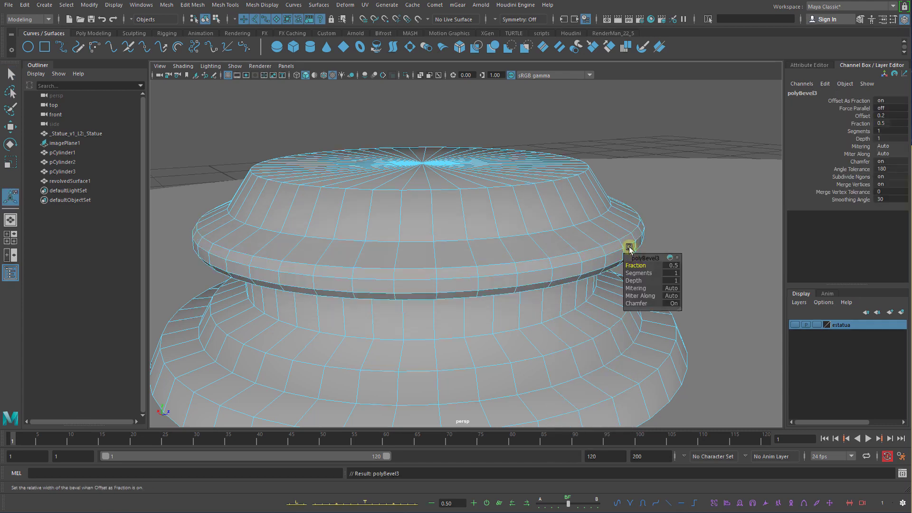
{"action": "left_click_drag", "start_coordinate": [641, 264], "coordinate": [636, 265]}
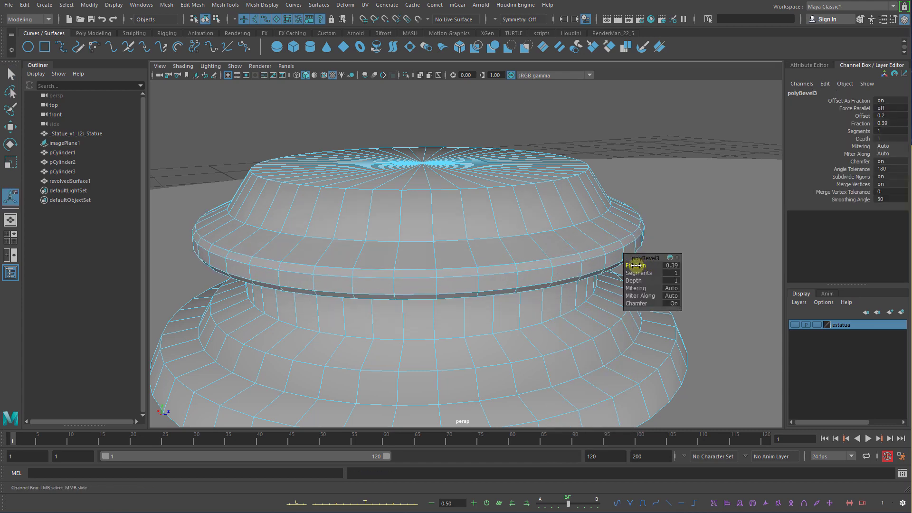
{"action": "left_click_drag", "start_coordinate": [560, 262], "coordinate": [585, 257], "text": "alt"}
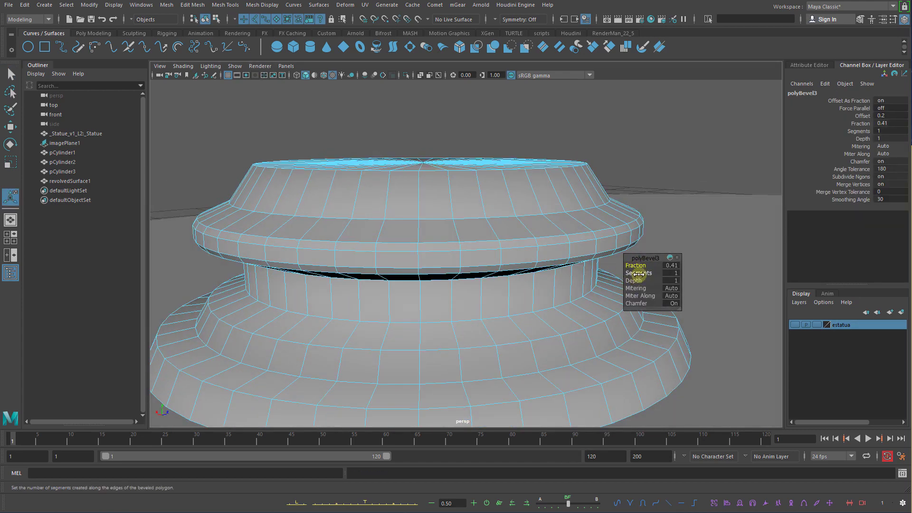
{"action": "left_click_drag", "start_coordinate": [636, 274], "coordinate": [644, 263]}
{"action": "left_click_drag", "start_coordinate": [614, 221], "coordinate": [574, 228], "text": "alt"}
{"action": "key", "text": "q"}
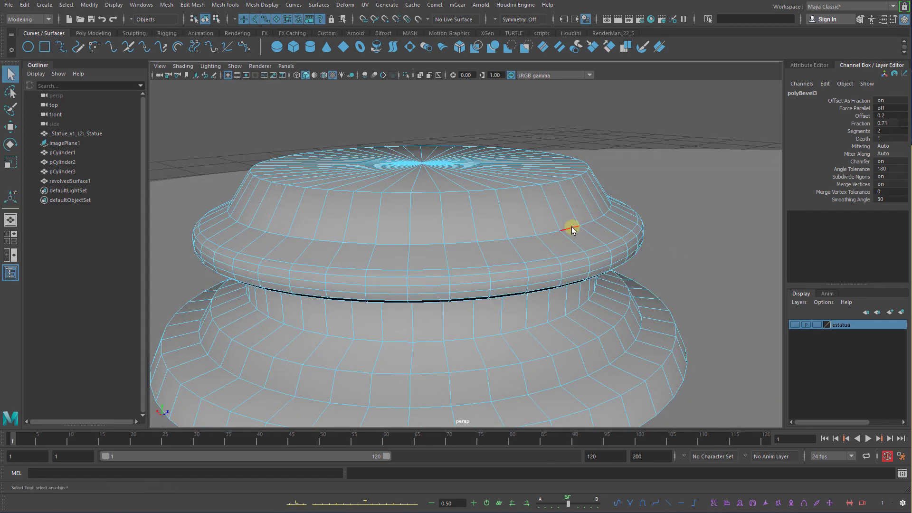
Bevel the edge loop where the tapered top meets the upper ring with 2 segments and a fraction of 0.34
{"action": "right_click_drag", "start_coordinate": [597, 227], "coordinate": [650, 229], "text": "shift"}
{"action": "left_click_drag", "start_coordinate": [635, 265], "coordinate": [639, 263]}
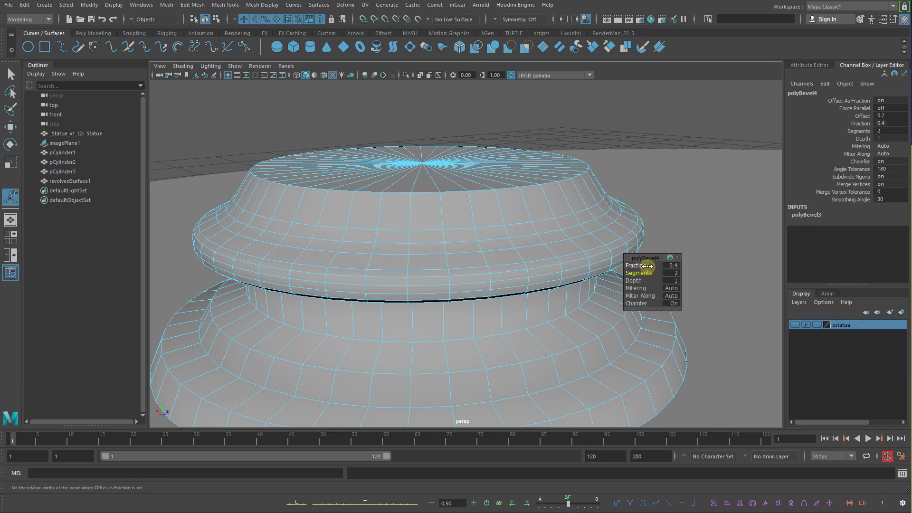
{"action": "left_click_drag", "start_coordinate": [646, 264], "coordinate": [661, 265]}
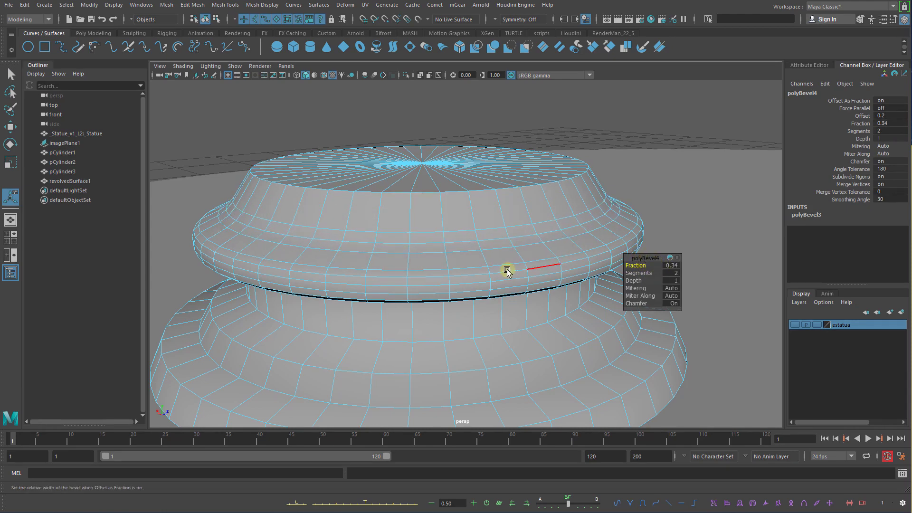
Try to bevel the edge loop where the narrow neck meets the upper ring
{"action": "left_click_drag", "start_coordinate": [508, 271], "coordinate": [543, 201], "text": "alt"}
{"action": "left_click", "coordinate": [509, 189]}
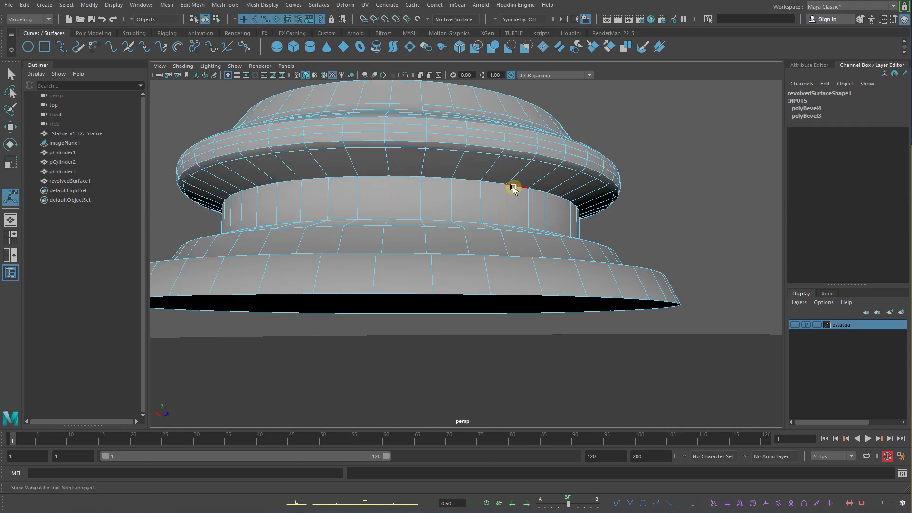
{"action": "right_click_drag", "start_coordinate": [527, 197], "coordinate": [583, 204], "text": "shift"}
{"action": "mouse_move", "coordinate": [639, 270]}
{"action": "left_mouse_down"}
{"action": "mouse_move", "coordinate": [637, 261]}
{"action": "mouse_move", "coordinate": [604, 264]}
{"action": "mouse_move", "coordinate": [636, 270]}
{"action": "left_mouse_up"}
{"action": "left_click_drag", "start_coordinate": [583, 248], "coordinate": [558, 277], "text": "alt"}
{"action": "double_click", "coordinate": [542, 264]}
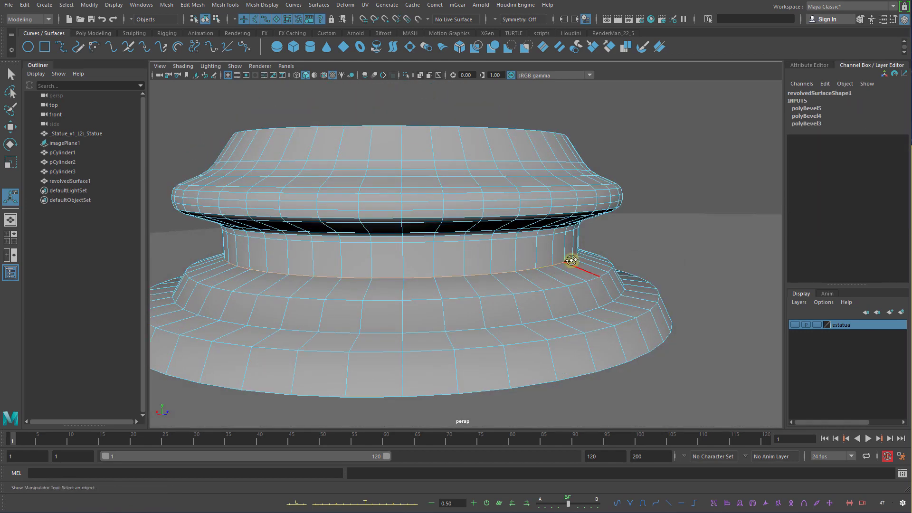
Undo the neck bevel attempts back to the selected upper and lower neck edge loops
{"action": "key", "text": "ctrl+z"}
{"action": "key", "text": "ctrl+z"}
{"action": "key", "text": "ctrl+z"}
{"action": "key", "text": "ctrl+z"}
{"action": "key", "text": "ctrl+z"}
{"action": "key", "text": "ctrl+z"}
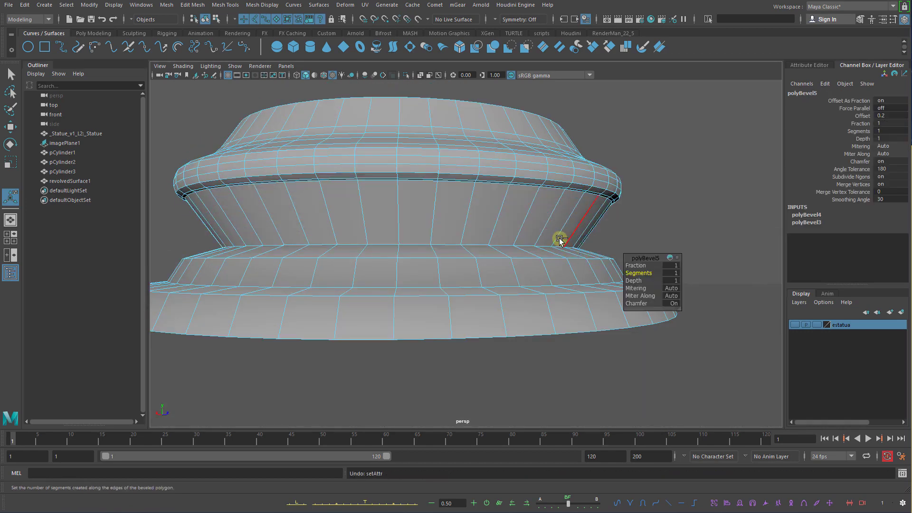
{"action": "key", "text": "ctrl+z"}
{"action": "key", "text": "ctrl+z"}
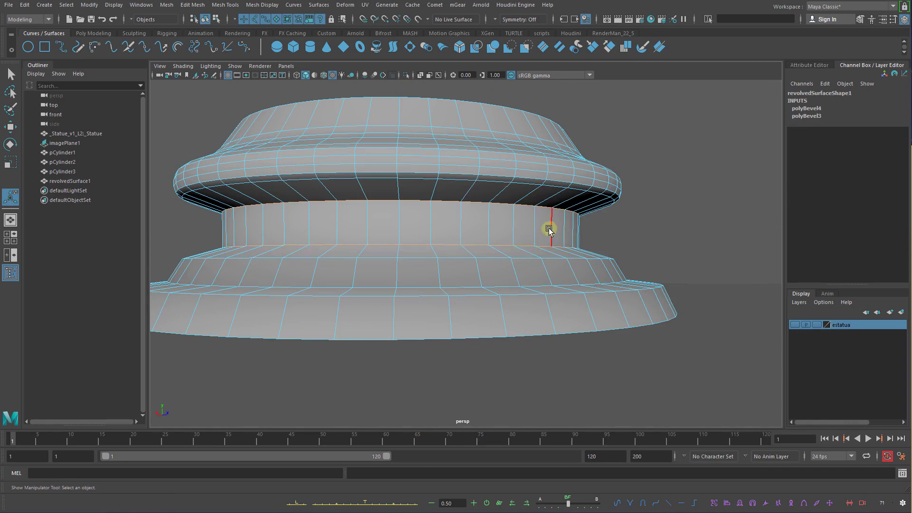
Bevel the neck's upper and lower edge loops together with 2 segments and a fraction of 0.19
{"action": "right_click_drag", "start_coordinate": [548, 229], "coordinate": [617, 238], "text": "shift"}
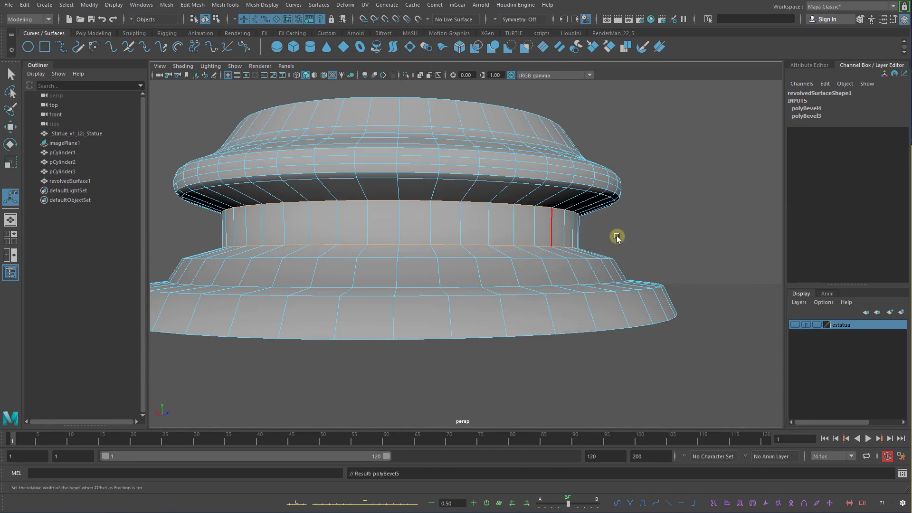
{"action": "left_click_drag", "start_coordinate": [600, 244], "coordinate": [629, 265], "text": "alt"}
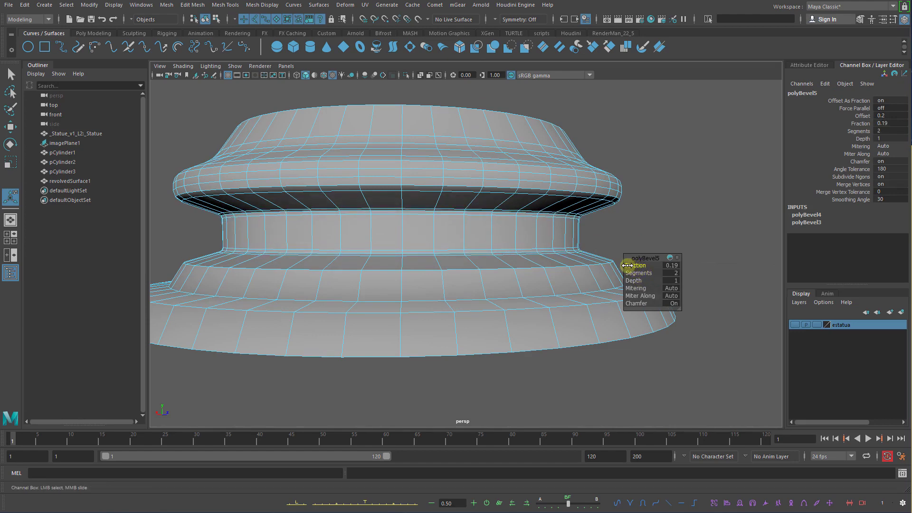
Select the three edge loops of the stepped moulding below the neck and bevel them with 2 segments and a fraction of 0.5
{"action": "left_click_drag", "start_coordinate": [565, 264], "coordinate": [586, 273], "text": "alt"}
{"action": "right_click_drag", "start_coordinate": [591, 273], "coordinate": [622, 305], "text": "alt"}
{"action": "middle_click_drag", "start_coordinate": [608, 295], "coordinate": [522, 266], "text": "alt"}
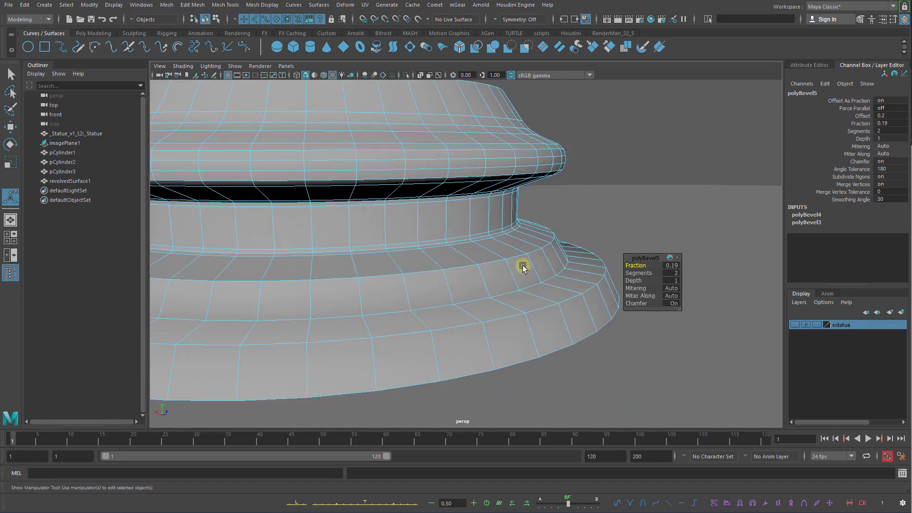
{"action": "left_click", "coordinate": [548, 287]}
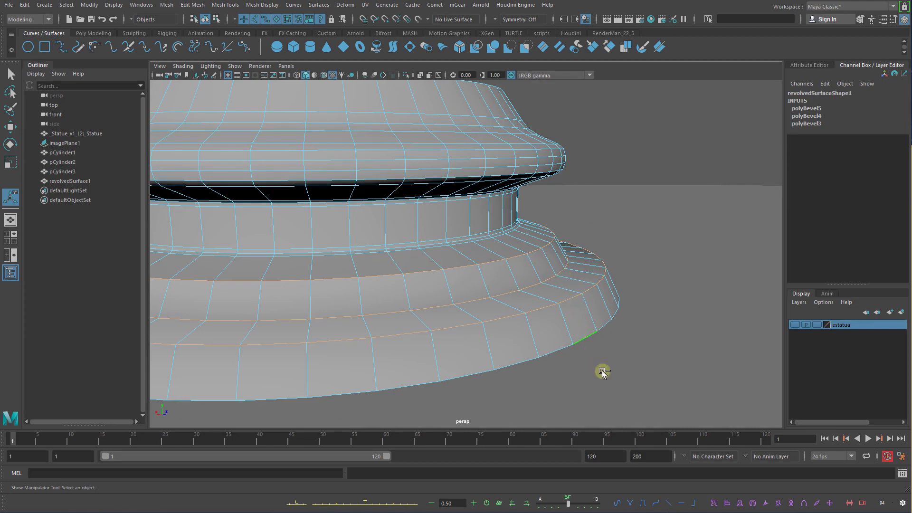
{"action": "right_click", "coordinate": [562, 288], "text": "shift"}
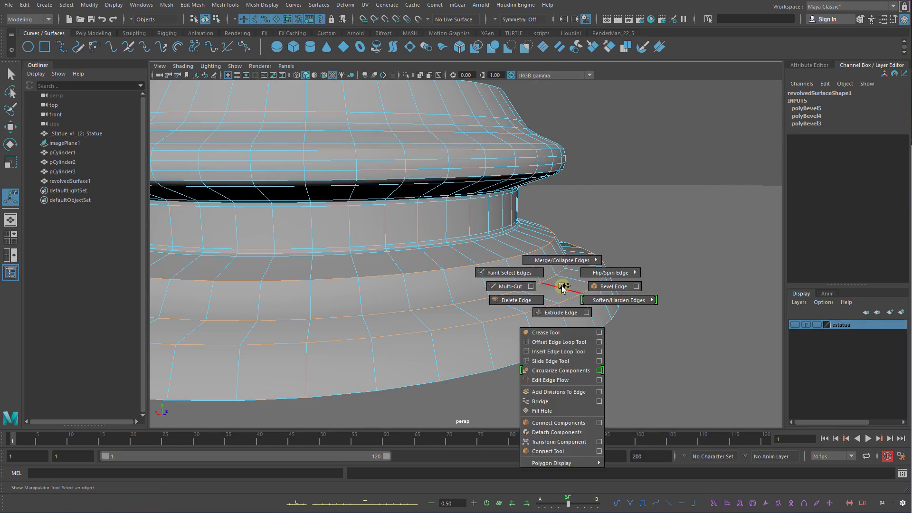
{"action": "left_click", "coordinate": [611, 287]}
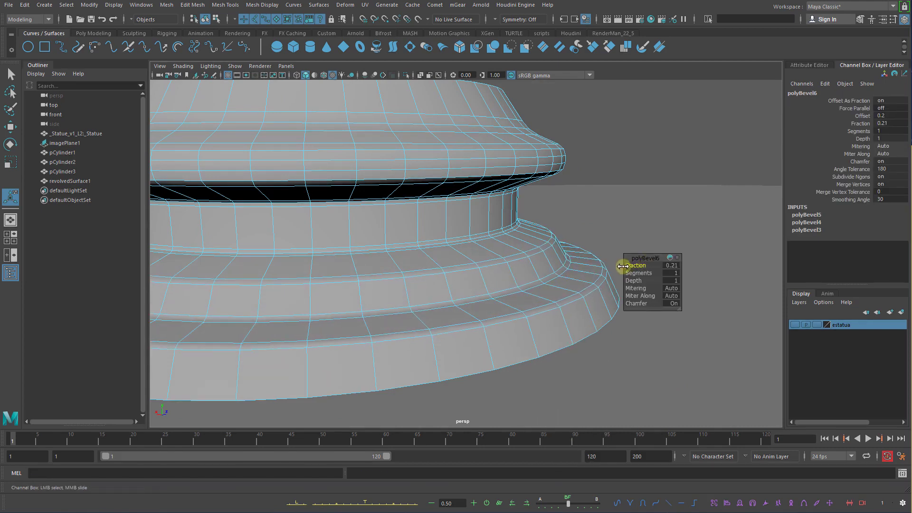
{"action": "left_click_drag", "start_coordinate": [623, 266], "coordinate": [644, 273]}
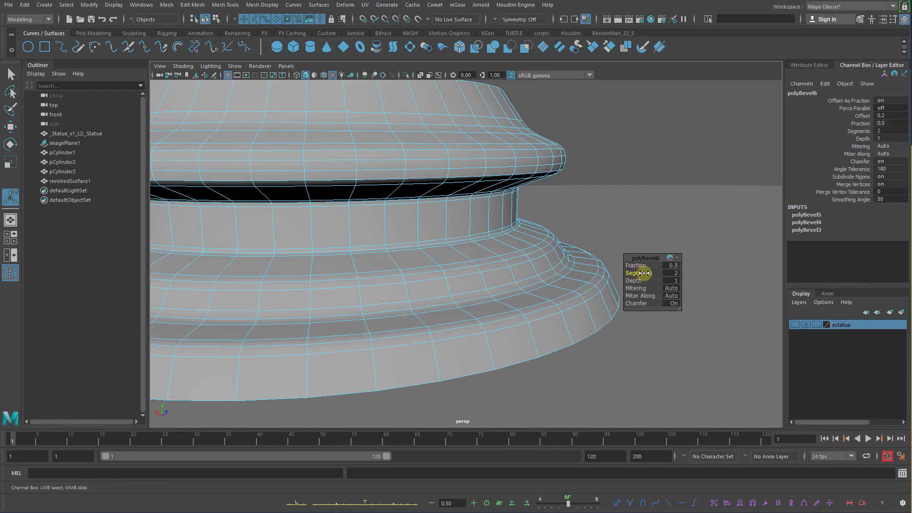
Bevel the edge loop around the base's top cap with 2 segments and a fraction of 0.12
{"action": "left_click_drag", "start_coordinate": [555, 258], "coordinate": [578, 258], "text": "alt"}
{"action": "right_click_drag", "start_coordinate": [578, 259], "coordinate": [493, 244], "text": "alt"}
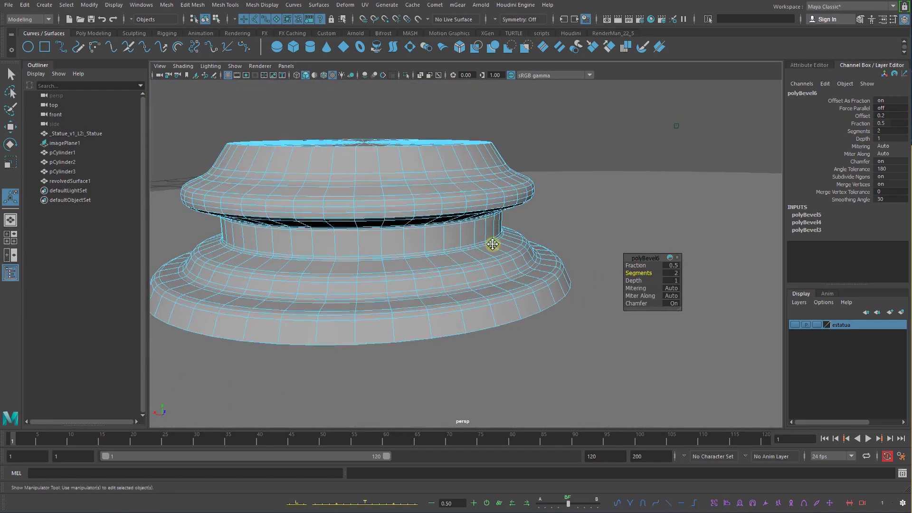
{"action": "middle_click_drag", "start_coordinate": [492, 245], "coordinate": [456, 266], "text": "alt"}
{"action": "right_click_drag", "start_coordinate": [456, 267], "coordinate": [490, 268], "text": "alt"}
{"action": "double_click", "coordinate": [426, 204]}
{"action": "left_click_drag", "start_coordinate": [463, 216], "coordinate": [503, 213], "text": "alt"}
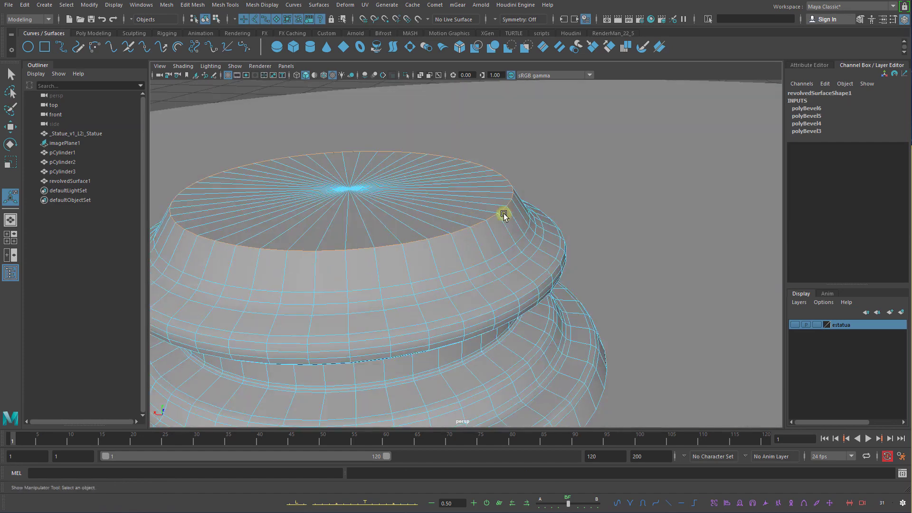
{"action": "right_click_drag", "start_coordinate": [538, 210], "coordinate": [584, 210], "text": "shift"}
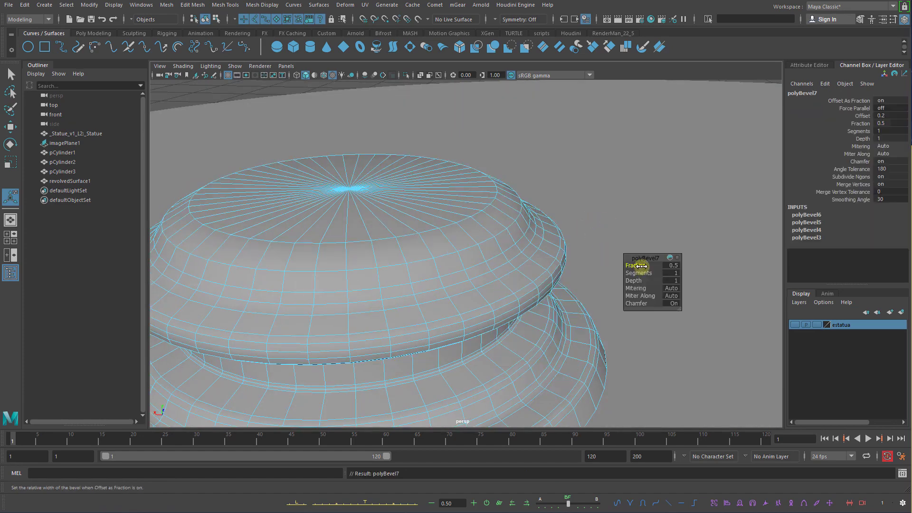
{"action": "mouse_move", "coordinate": [641, 266]}
{"action": "middle_mouse_down"}
{"action": "mouse_move", "coordinate": [611, 263]}
{"action": "mouse_move", "coordinate": [646, 272]}
{"action": "mouse_move", "coordinate": [629, 266]}
{"action": "middle_mouse_up"}
{"action": "left_click_drag", "start_coordinate": [630, 266], "coordinate": [550, 230], "text": "alt"}
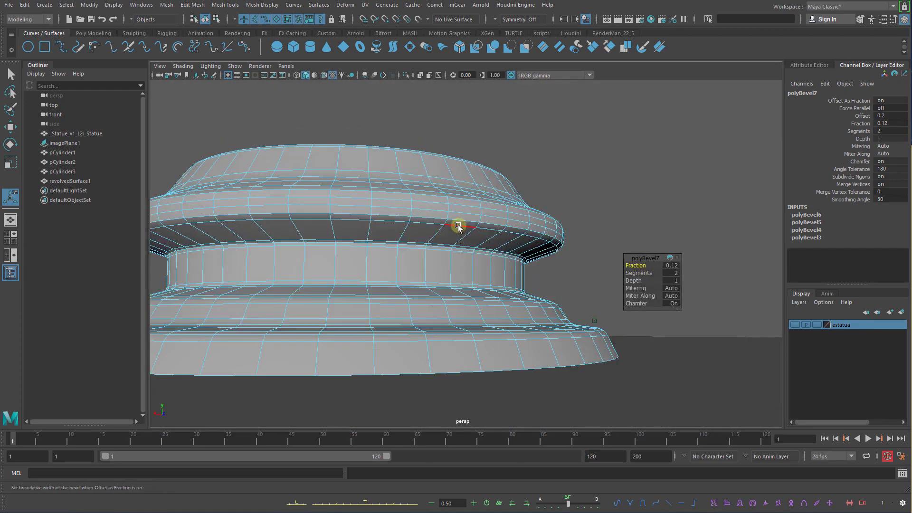
Return the column base to object mode and isolate it in the viewport
{"action": "right_click_drag", "start_coordinate": [458, 227], "coordinate": [484, 209]}
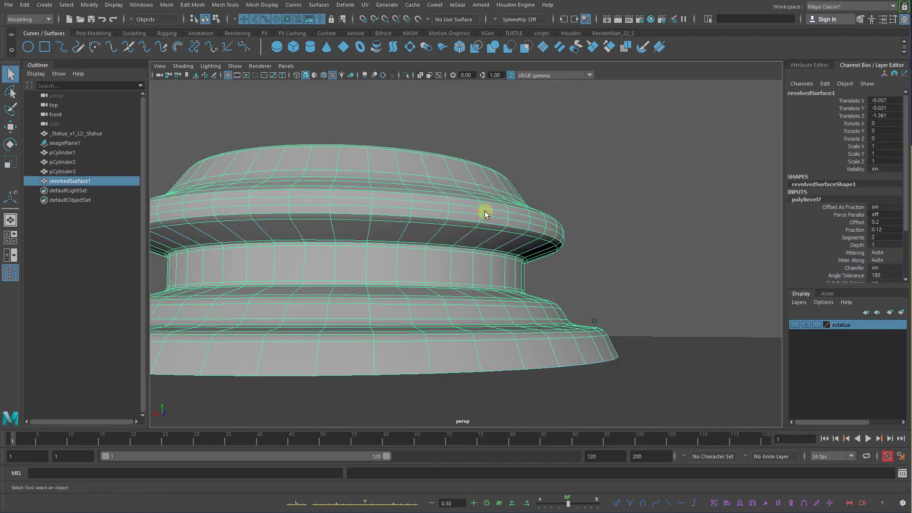
{"action": "left_click", "coordinate": [405, 75]}
{"action": "left_click_drag", "start_coordinate": [480, 219], "coordinate": [519, 236], "text": "alt"}
Try to move the column base's bottom cap face, and undo the change
{"action": "right_click_drag", "start_coordinate": [519, 236], "coordinate": [474, 271]}
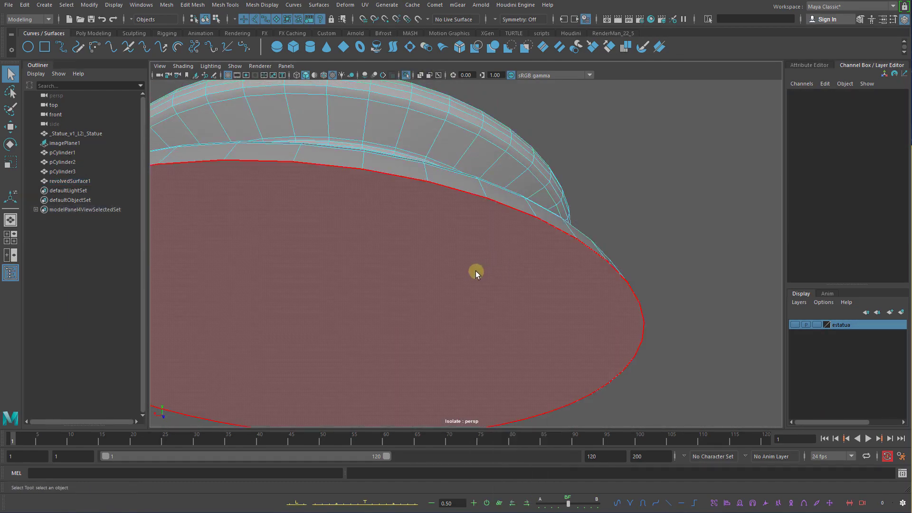
{"action": "left_click", "coordinate": [475, 270]}
{"action": "key", "text": "w"}
{"action": "left_click_drag", "start_coordinate": [344, 270], "coordinate": [316, 301]}
{"action": "key", "text": "ctrl+z"}
Switch the column base to edge selection and pick an edge on its underside
{"action": "right_click_drag", "start_coordinate": [576, 258], "coordinate": [520, 249], "text": "alt"}
{"action": "key", "text": "q"}
{"action": "right_click_drag", "start_coordinate": [464, 222], "coordinate": [463, 195]}
{"action": "left_click", "coordinate": [459, 198]}
{"action": "left_click_drag", "start_coordinate": [480, 213], "coordinate": [496, 256], "text": "alt"}
{"action": "right_click_drag", "start_coordinate": [506, 260], "coordinate": [471, 255], "text": "alt"}
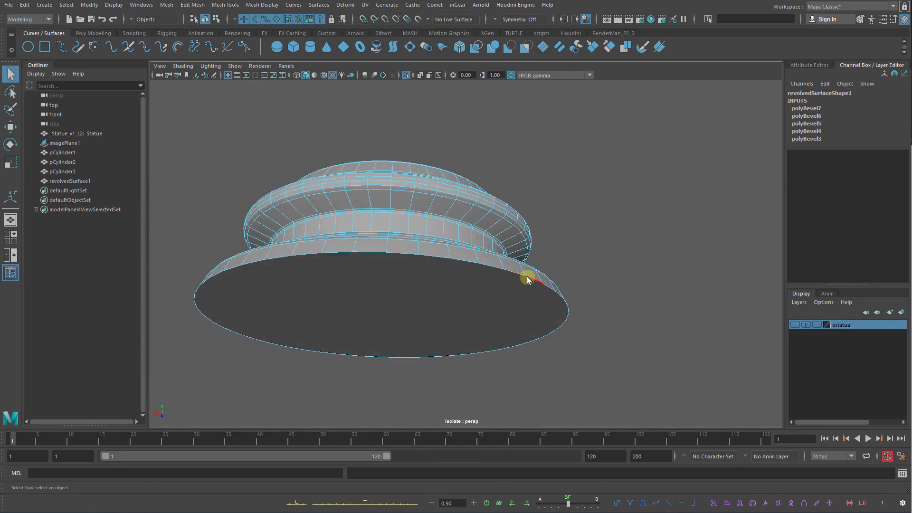
Select only the bottom rim edges of the column base in the front view
{"action": "left_click_drag", "start_coordinate": [490, 269], "coordinate": [560, 327], "text": "alt"}
{"action": "key", "text": "space"}
{"action": "right_click_drag", "start_coordinate": [561, 326], "coordinate": [774, 387], "text": "alt"}
{"action": "middle_click_drag", "start_coordinate": [513, 304], "coordinate": [608, 270], "text": "alt"}
{"action": "right_click_drag", "start_coordinate": [608, 271], "coordinate": [699, 289], "text": "alt"}
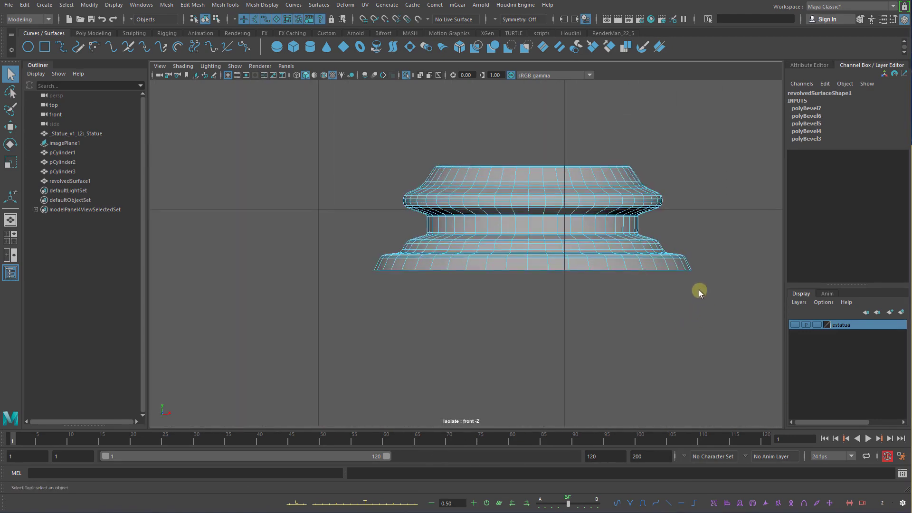
{"action": "middle_click_drag", "start_coordinate": [699, 290], "coordinate": [628, 288], "text": "alt"}
{"action": "left_click_drag", "start_coordinate": [671, 301], "coordinate": [273, 264]}
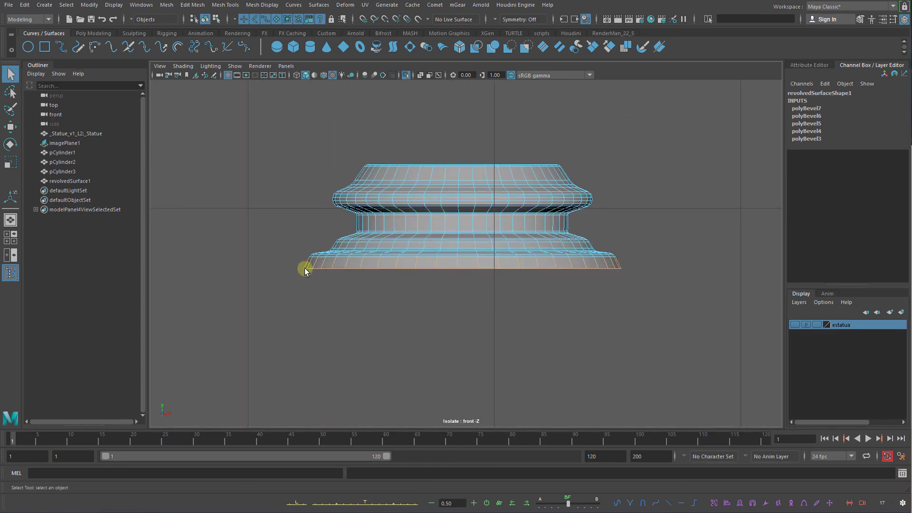
{"action": "left_click_drag", "start_coordinate": [718, 140], "coordinate": [241, 279], "text": "ctrl"}
Return to the perspective view and continue past the Student Version notice
{"action": "key", "text": "space"}
{"action": "left_click_drag", "start_coordinate": [417, 291], "coordinate": [412, 258]}
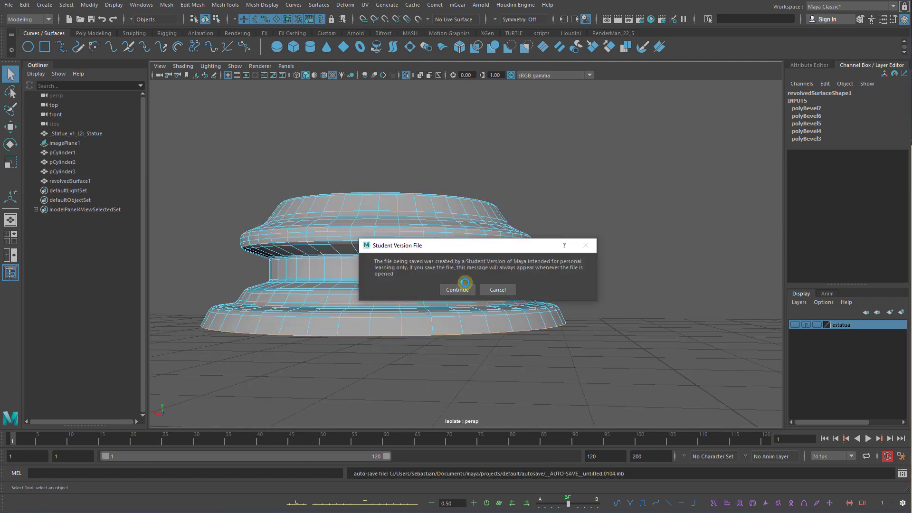
{"action": "left_click", "coordinate": [463, 289]}
Select the column base's bottom face and extrude it inward with an offset of 0.25
{"action": "left_click_drag", "start_coordinate": [469, 311], "coordinate": [486, 258], "text": "alt"}
{"action": "right_click_drag", "start_coordinate": [460, 238], "coordinate": [459, 261]}
{"action": "left_click", "coordinate": [423, 264]}
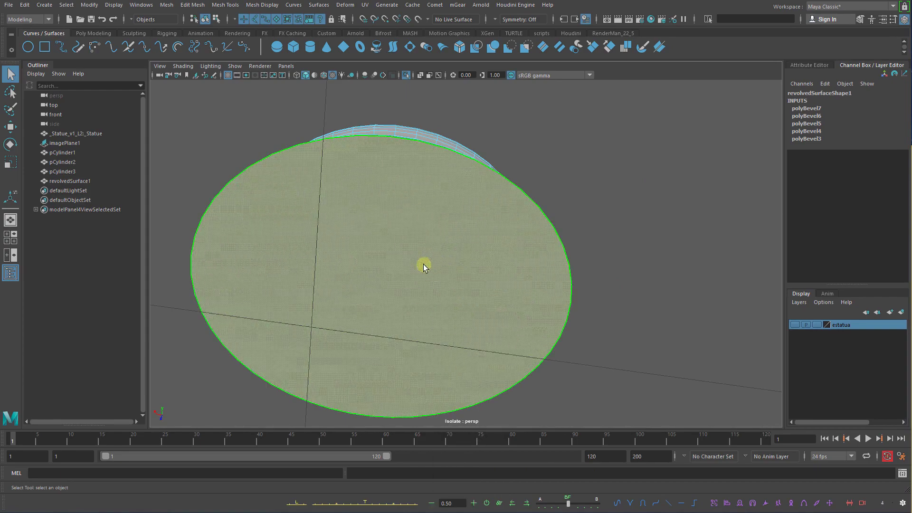
{"action": "left_click_drag", "start_coordinate": [401, 247], "coordinate": [427, 249], "text": "alt"}
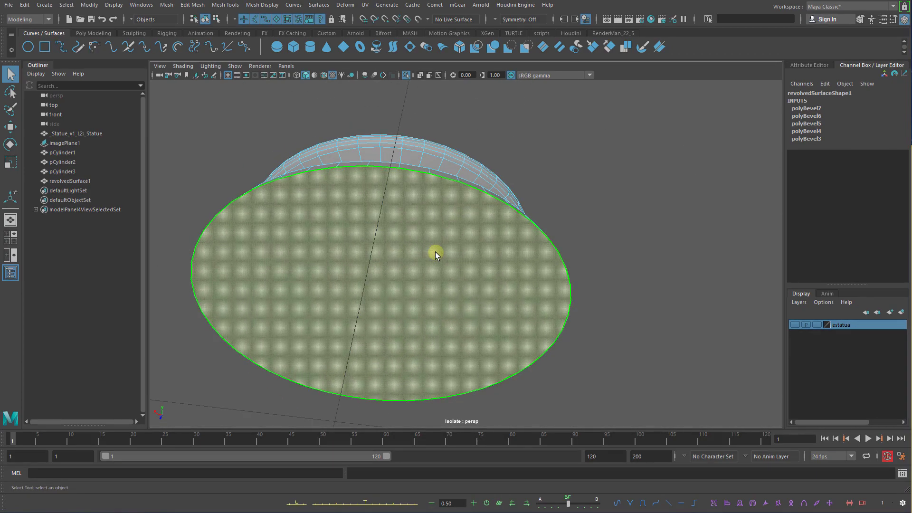
{"action": "right_click_drag", "start_coordinate": [435, 251], "coordinate": [445, 275], "text": "shift"}
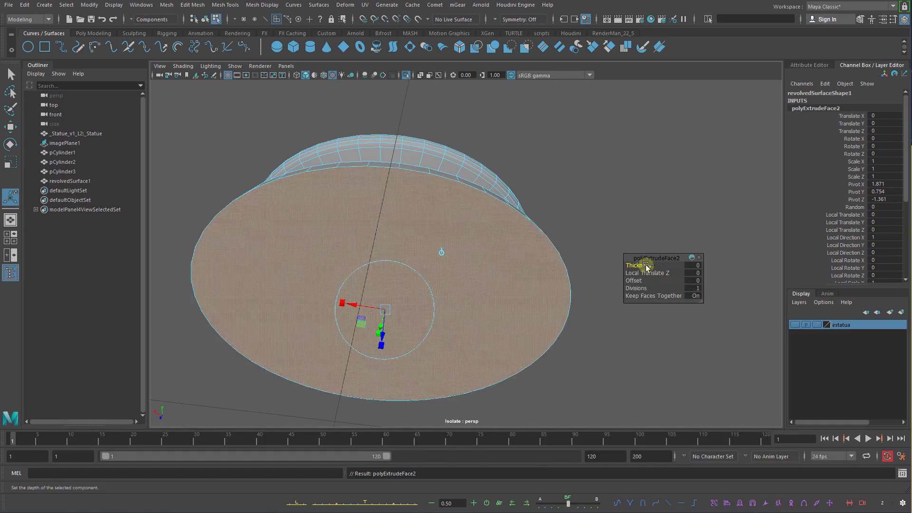
{"action": "left_click_drag", "start_coordinate": [647, 272], "coordinate": [679, 279]}
{"action": "key", "text": "ctrl+z"}
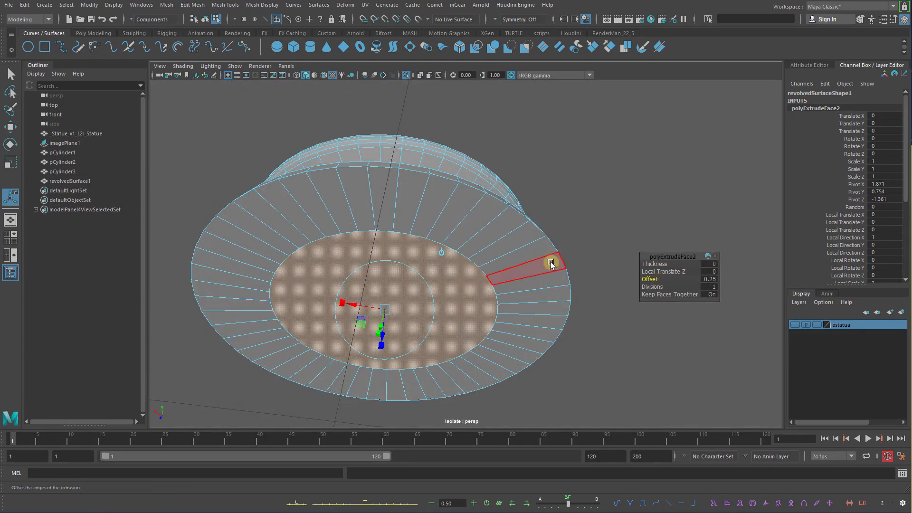
{"action": "left_click_drag", "start_coordinate": [565, 252], "coordinate": [574, 243], "text": "alt"}
{"action": "key", "text": "q"}
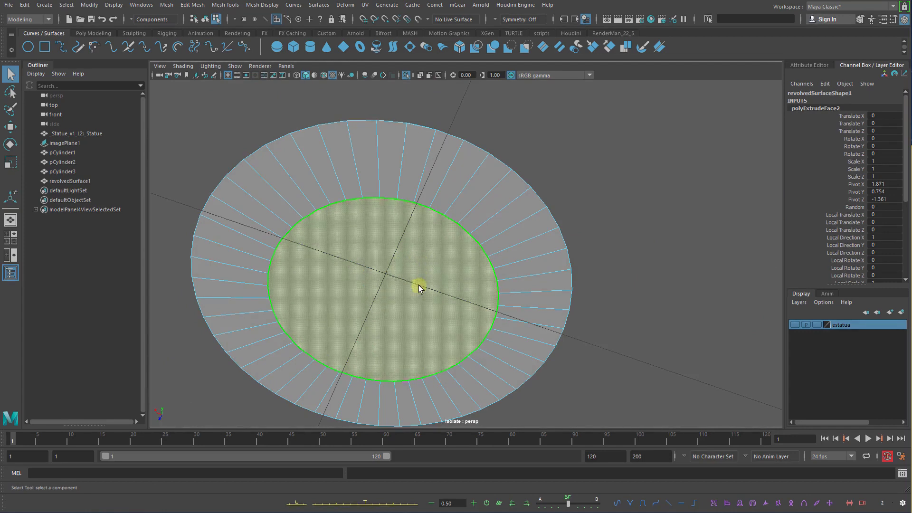
Merge the inner bottom face to its center so the cap's edges meet at one vertex
{"action": "left_click_drag", "start_coordinate": [656, 208], "coordinate": [645, 212]}
{"action": "left_click", "coordinate": [439, 280]}
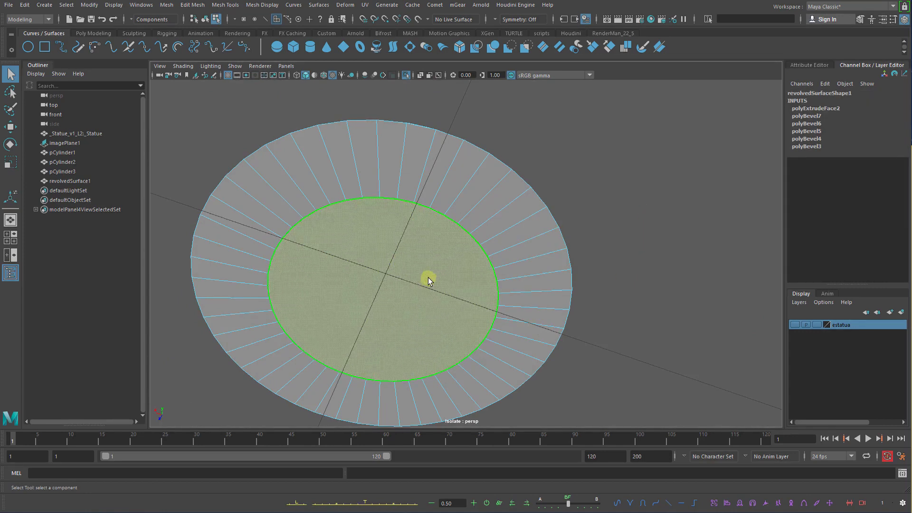
{"action": "right_click_drag", "start_coordinate": [428, 278], "coordinate": [426, 251], "text": "shift"}
Select the bottom rim's edge loop and bevel it with 2 segments and a fraction of 0.18
{"action": "right_click_drag", "start_coordinate": [506, 232], "coordinate": [509, 197]}
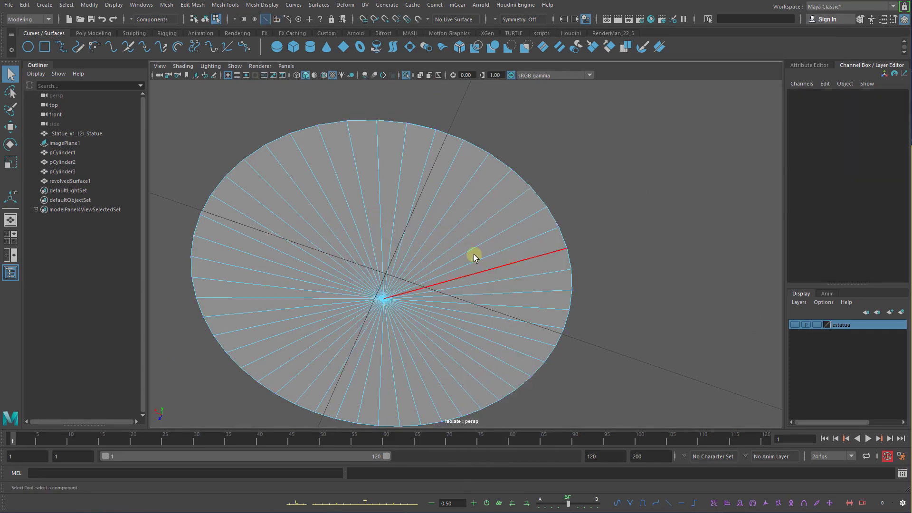
{"action": "left_click_drag", "start_coordinate": [472, 255], "coordinate": [520, 251], "text": "alt"}
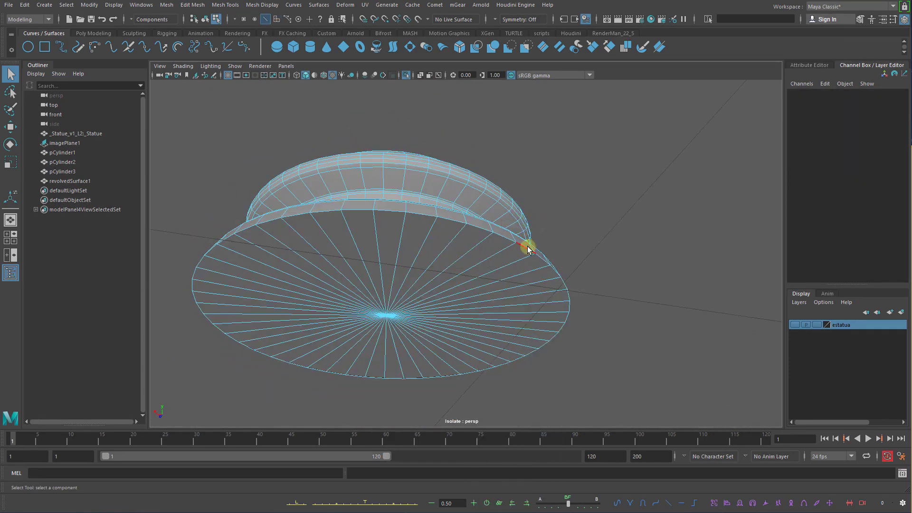
{"action": "double_click", "coordinate": [527, 248]}
{"action": "left_click_drag", "start_coordinate": [432, 219], "coordinate": [319, 230], "text": "alt"}
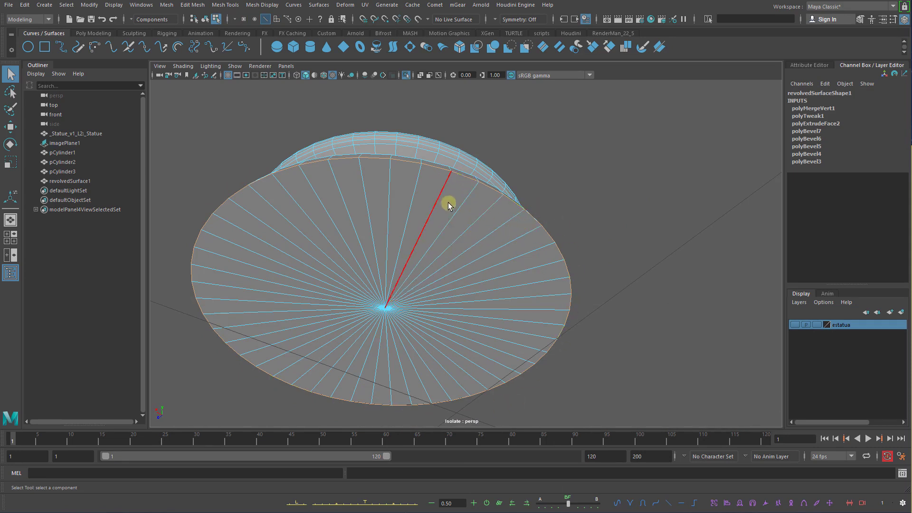
{"action": "left_click_drag", "start_coordinate": [448, 203], "coordinate": [448, 192], "text": "alt"}
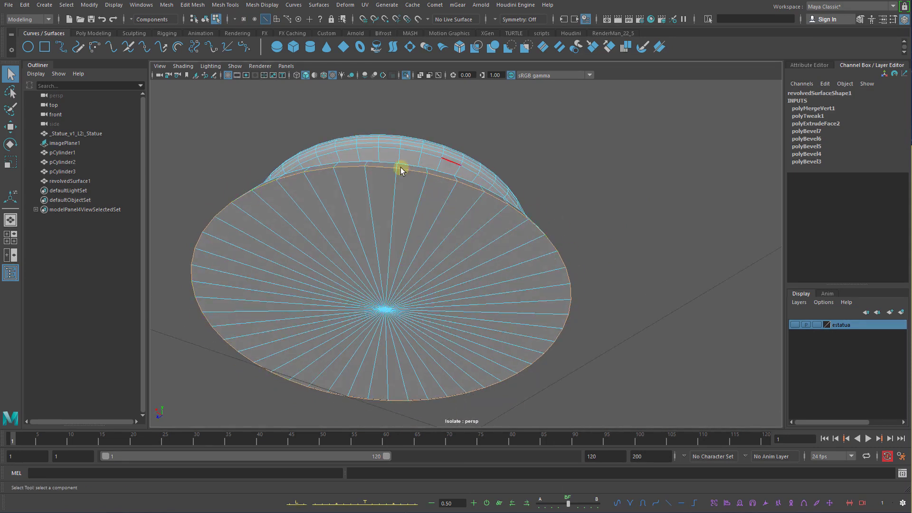
{"action": "left_click_drag", "start_coordinate": [496, 286], "coordinate": [460, 210], "text": "alt"}
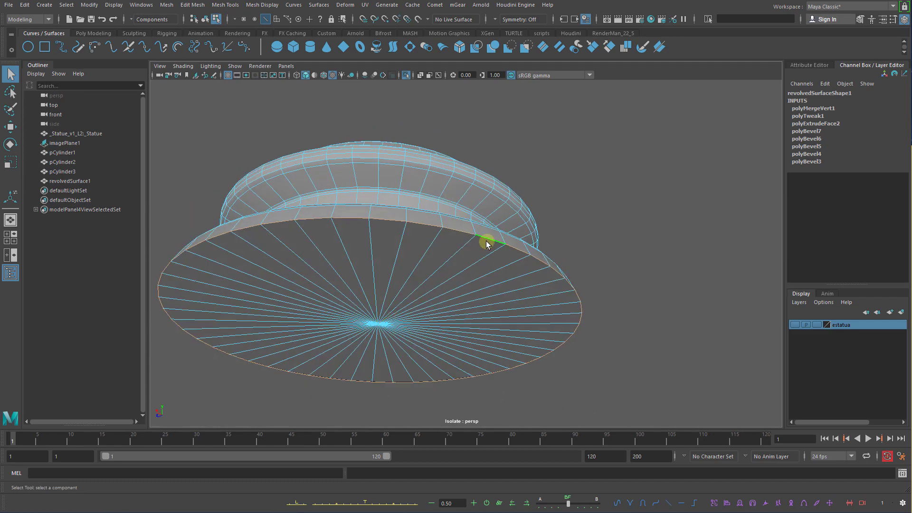
{"action": "left_click_drag", "start_coordinate": [489, 247], "coordinate": [517, 265], "text": "alt"}
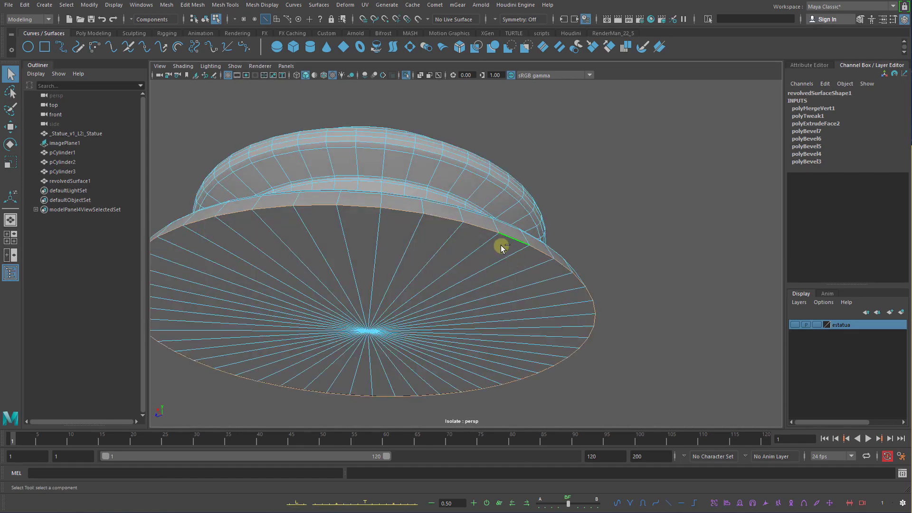
{"action": "right_click_drag", "start_coordinate": [501, 247], "coordinate": [521, 247], "text": "shift"}
{"action": "left_click_drag", "start_coordinate": [522, 247], "coordinate": [560, 269], "text": "alt"}
{"action": "right_click_drag", "start_coordinate": [559, 269], "coordinate": [639, 289], "text": "alt"}
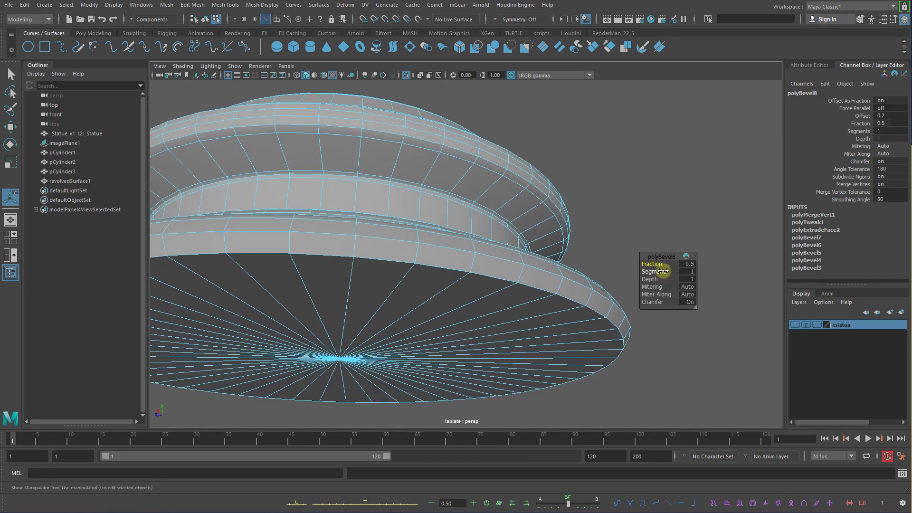
{"action": "left_click_drag", "start_coordinate": [656, 271], "coordinate": [641, 264]}
{"action": "left_click_drag", "start_coordinate": [573, 260], "coordinate": [536, 290], "text": "alt"}
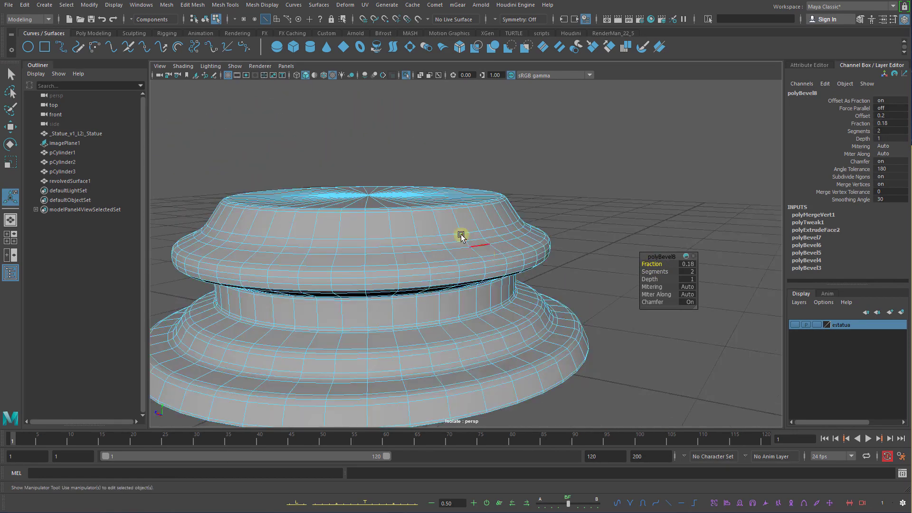
Return to object mode, clear the selection and examine the column base's smoothed mouldings close up and from a distance
{"action": "right_click_drag", "start_coordinate": [462, 236], "coordinate": [502, 211]}
{"action": "key", "text": "q"}
{"action": "left_click", "coordinate": [478, 246]}
{"action": "left_click", "coordinate": [611, 295]}
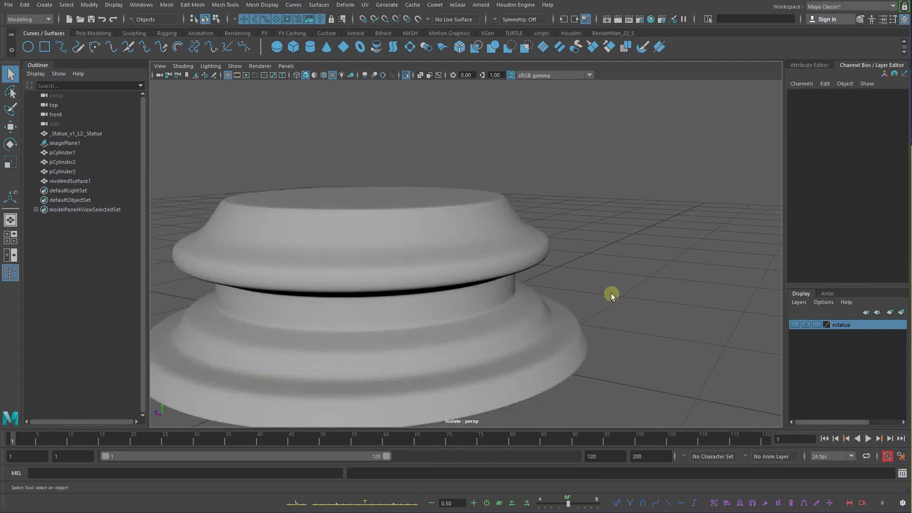
{"action": "left_click_drag", "start_coordinate": [611, 294], "coordinate": [608, 347], "text": "alt"}
{"action": "left_click", "coordinate": [546, 322]}
{"action": "left_click", "coordinate": [576, 300]}
{"action": "right_click_drag", "start_coordinate": [596, 301], "coordinate": [283, 252], "text": "alt"}
{"action": "left_click_drag", "start_coordinate": [285, 253], "coordinate": [292, 237], "text": "alt"}
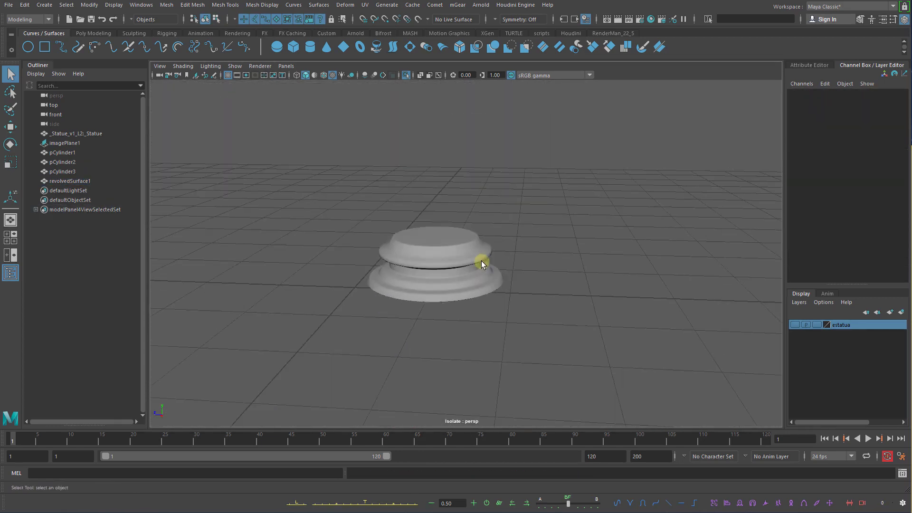
Turn off isolation for the column base and show it against the reference image in the front view
{"action": "left_click", "coordinate": [479, 260]}
{"action": "left_click", "coordinate": [402, 75]}
{"action": "key", "text": "space"}
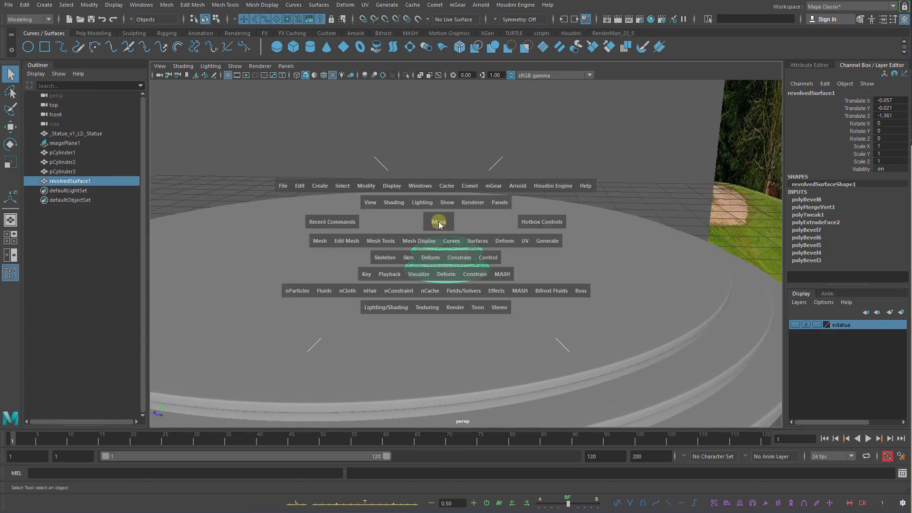
{"action": "left_click_drag", "start_coordinate": [434, 215], "coordinate": [433, 240]}
{"action": "mouse_move", "coordinate": [434, 240]}
{"action": "right_mouse_down", "text": "alt"}
{"action": "mouse_move", "coordinate": [353, 219]}
{"action": "mouse_move", "coordinate": [424, 239]}
{"action": "right_mouse_up", "text": "alt"}
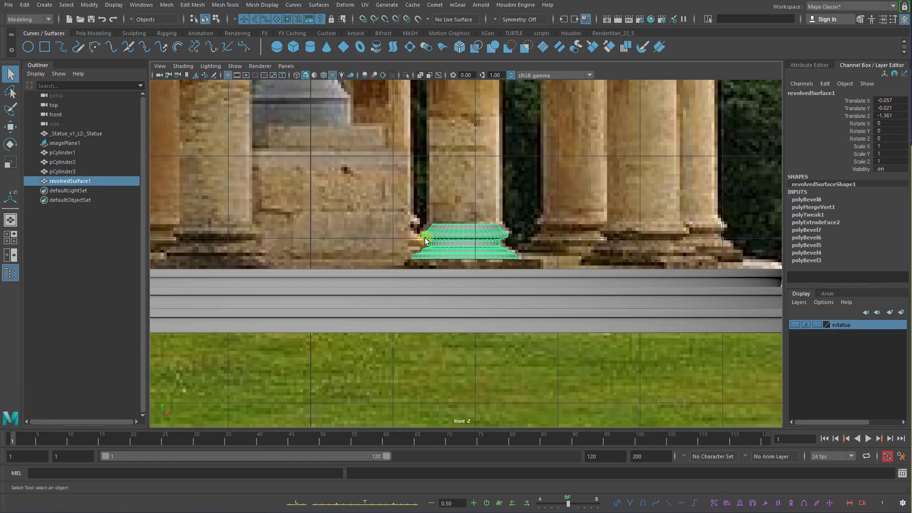
Return to the perspective view and check the foot of the columns in the Rotondo reference photo
{"action": "key", "text": "space"}
{"action": "left_click_drag", "start_coordinate": [424, 239], "coordinate": [424, 215]}
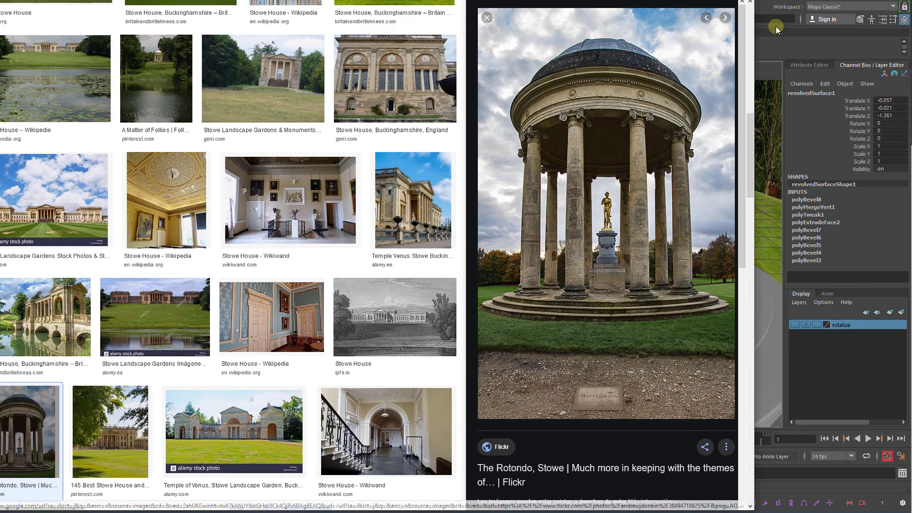
{"action": "left_click", "coordinate": [784, 4]}
{"action": "scroll", "coordinate": [456, 231], "scroll_direction": "down", "scroll_amount": 6}
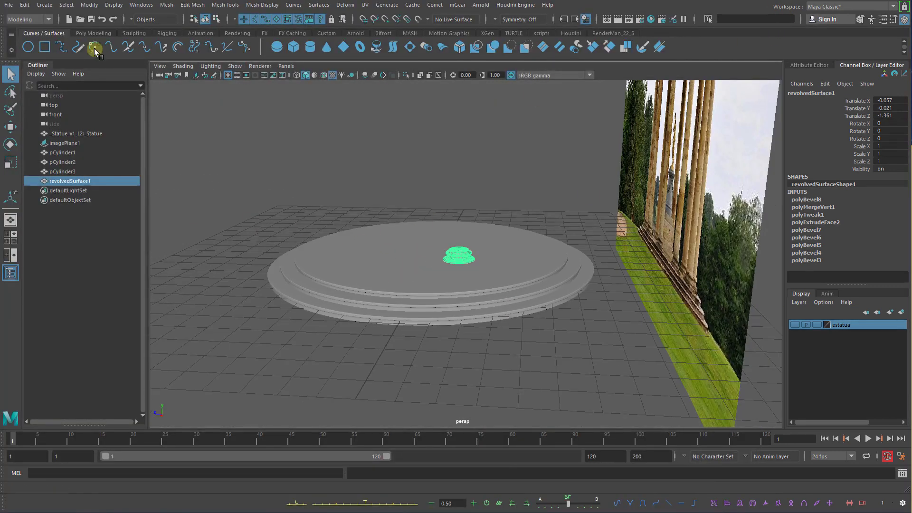
Create a polygon cube and move it onto the steps at Translate X 0.026 and Translate Y 0.669
{"action": "left_click", "coordinate": [93, 33]}
{"action": "left_click", "coordinate": [44, 48]}
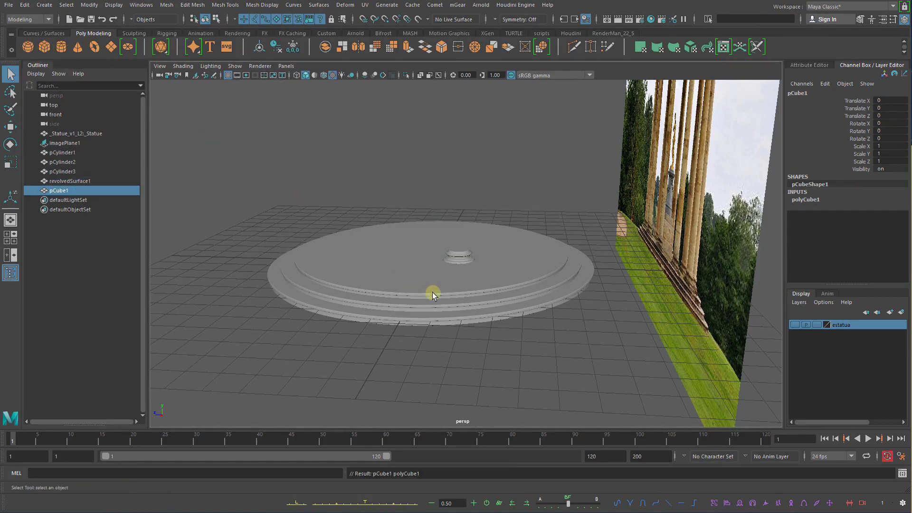
{"action": "key", "text": "w"}
{"action": "left_click_drag", "start_coordinate": [429, 294], "coordinate": [526, 331], "text": "alt"}
{"action": "key", "text": "space"}
{"action": "right_click_drag", "start_coordinate": [525, 330], "coordinate": [424, 269], "text": "alt"}
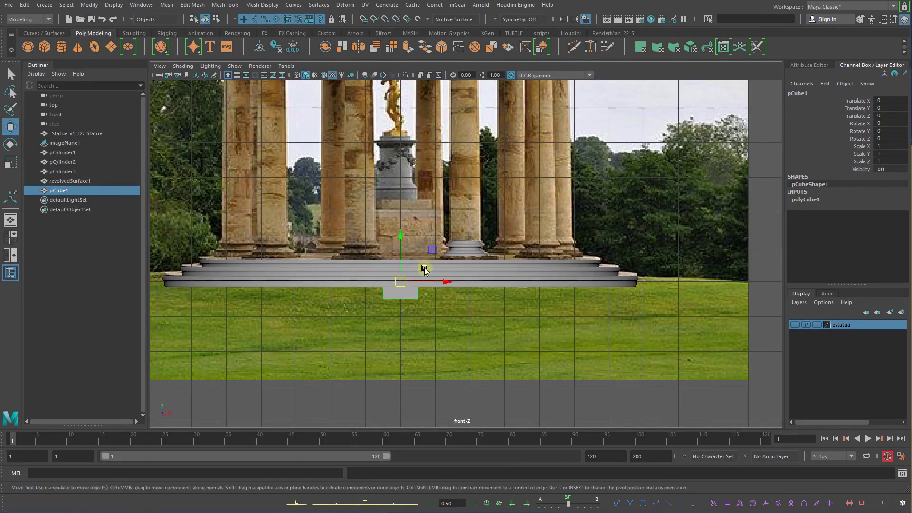
{"action": "left_click_drag", "start_coordinate": [399, 253], "coordinate": [401, 217]}
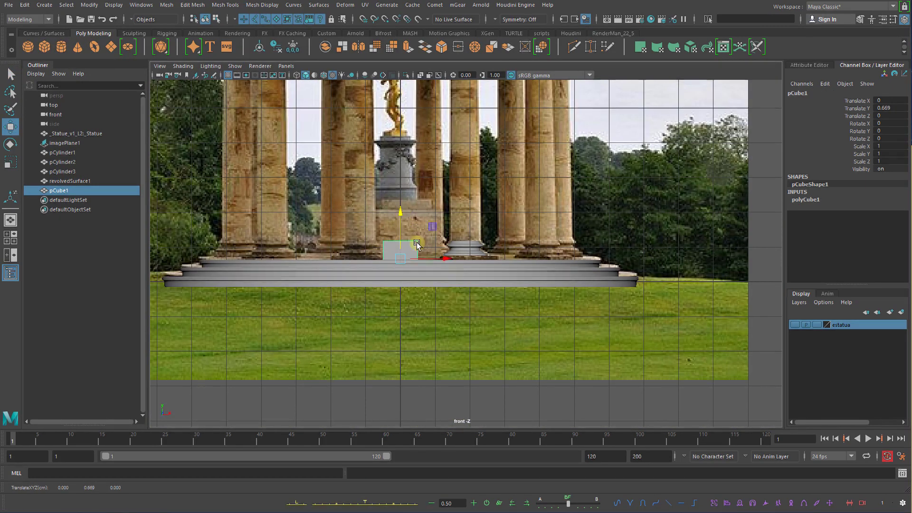
{"action": "scroll", "coordinate": [455, 262], "scroll_direction": "up", "scroll_amount": 5}
{"action": "left_click_drag", "start_coordinate": [379, 262], "coordinate": [365, 298]}
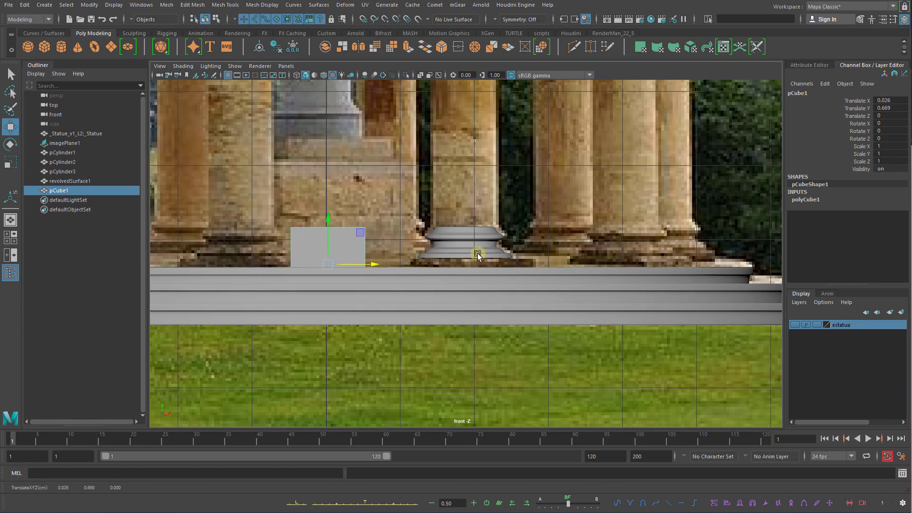
Enlarge the column base slightly by scaling all of its vertices uniformly, and return to object mode
{"action": "left_click", "coordinate": [494, 256]}
{"action": "scroll", "coordinate": [493, 257], "scroll_direction": "up", "scroll_amount": 4}
{"action": "left_click_drag", "start_coordinate": [494, 233], "coordinate": [504, 228]}
{"action": "right_click_drag", "start_coordinate": [502, 218], "coordinate": [467, 213]}
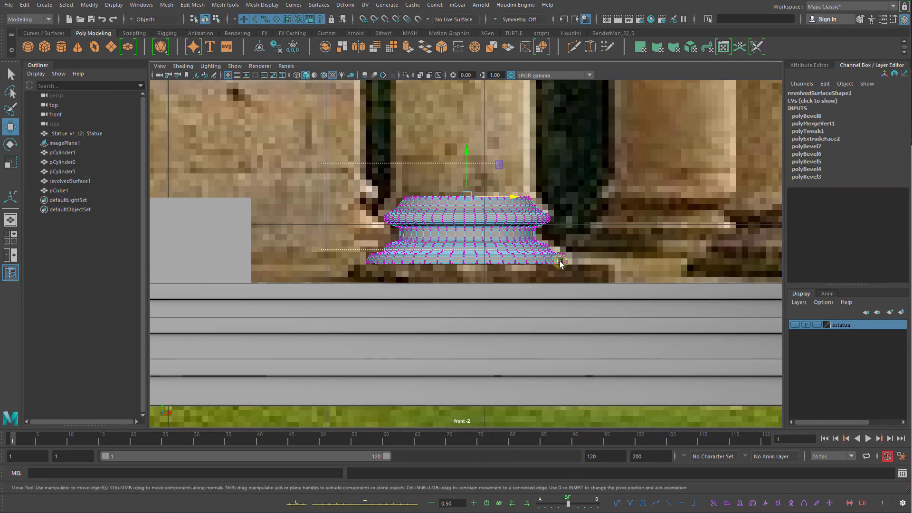
{"action": "left_click_drag", "start_coordinate": [614, 290], "coordinate": [320, 163]}
{"action": "key", "text": "r"}
{"action": "left_click_drag", "start_coordinate": [466, 228], "coordinate": [478, 229]}
{"action": "left_click_drag", "start_coordinate": [472, 177], "coordinate": [469, 185]}
{"action": "key", "text": "ctrl+z"}
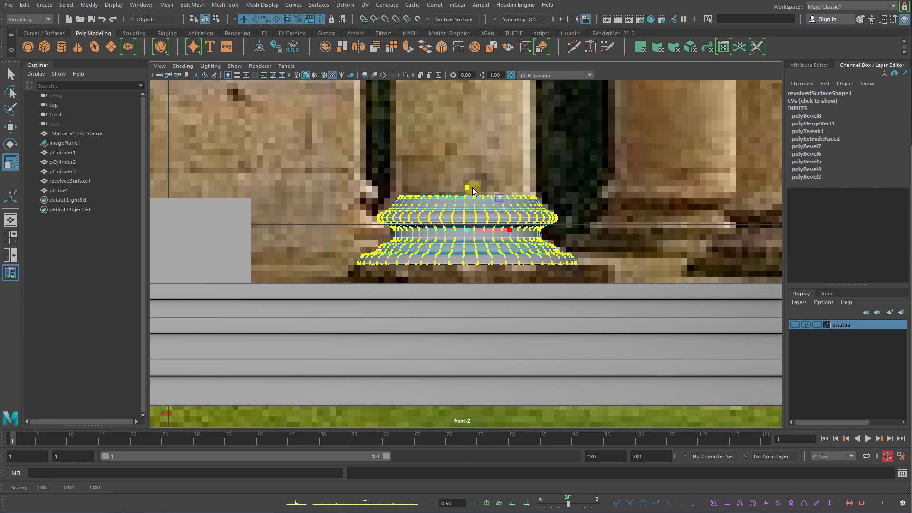
{"action": "key", "text": "q"}
{"action": "key", "text": "F8"}
{"action": "key", "text": "w"}
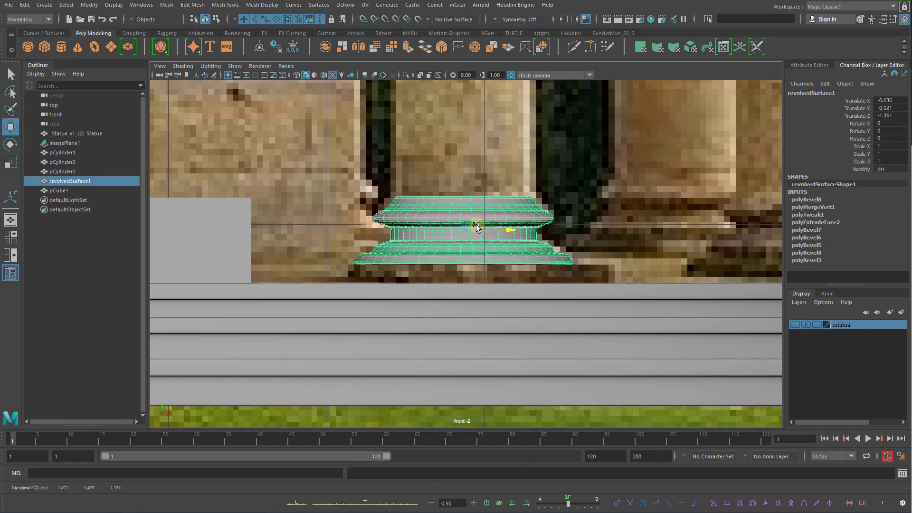
Move the column base toward the centre to Translate X -1.311 and raise the cube clear of it to Translate Y 1.999
{"action": "left_click_drag", "start_coordinate": [493, 230], "coordinate": [297, 232]}
{"action": "middle_click_drag", "start_coordinate": [416, 232], "coordinate": [657, 253], "text": "alt"}
{"action": "middle_click_drag", "start_coordinate": [560, 249], "coordinate": [642, 255], "text": "alt"}
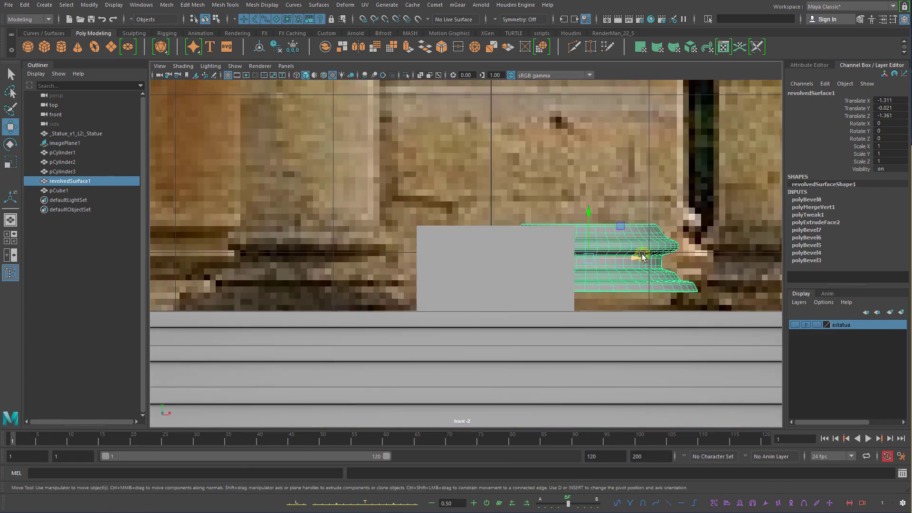
{"action": "left_click", "coordinate": [495, 260]}
{"action": "left_click_drag", "start_coordinate": [494, 261], "coordinate": [495, 62]}
Centre the column base on the grid's vertical axis at Translate X -1.912
{"action": "left_click", "coordinate": [625, 256]}
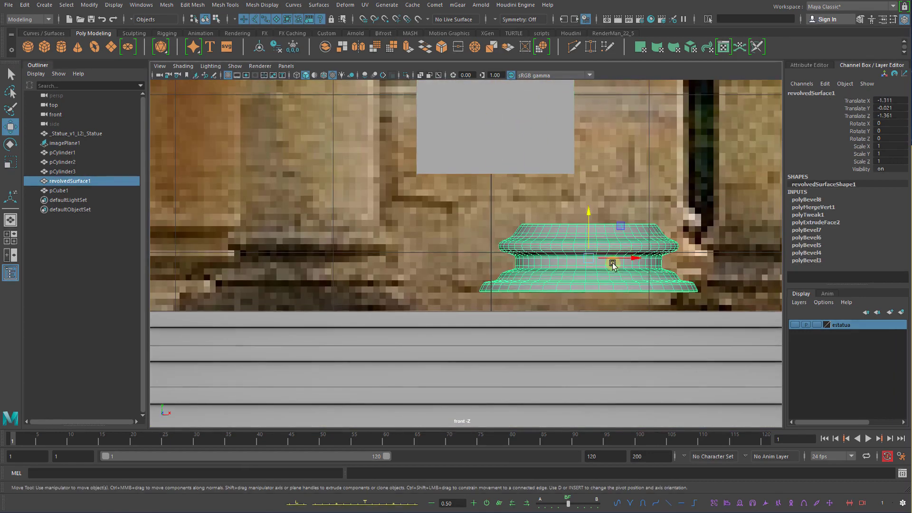
{"action": "left_click_drag", "start_coordinate": [618, 254], "coordinate": [529, 256]}
{"action": "scroll", "coordinate": [529, 261], "scroll_direction": "up", "scroll_amount": 6}
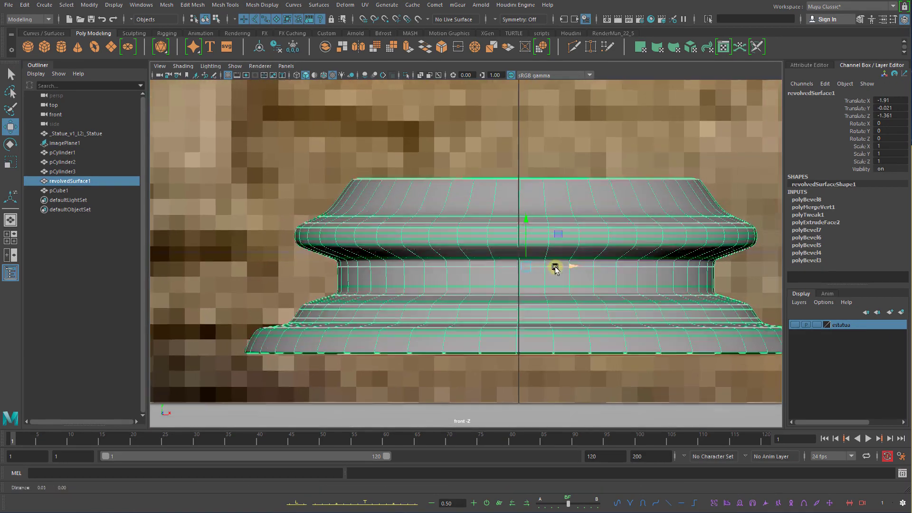
{"action": "middle_click_drag", "start_coordinate": [556, 268], "coordinate": [535, 269], "text": "alt"}
{"action": "left_click_drag", "start_coordinate": [534, 273], "coordinate": [532, 271]}
{"action": "scroll", "coordinate": [540, 274], "scroll_direction": "up", "scroll_amount": 2}
{"action": "scroll", "coordinate": [540, 274], "scroll_direction": "down", "scroll_amount": 12}
Lower the cube onto the steps at Translate Y 0.639 and reduce its height to 0.01
{"action": "left_click", "coordinate": [481, 211]}
{"action": "scroll", "coordinate": [484, 228], "scroll_direction": "up", "scroll_amount": 4}
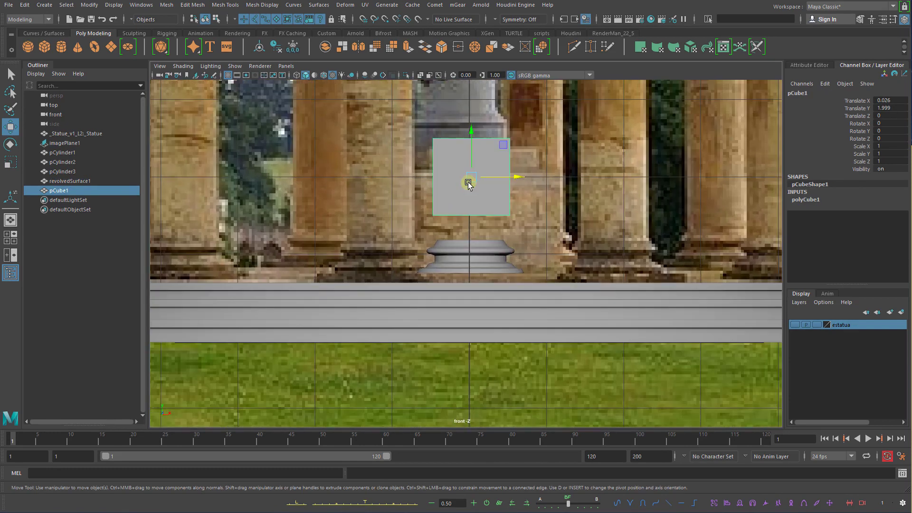
{"action": "left_click_drag", "start_coordinate": [468, 137], "coordinate": [485, 245]}
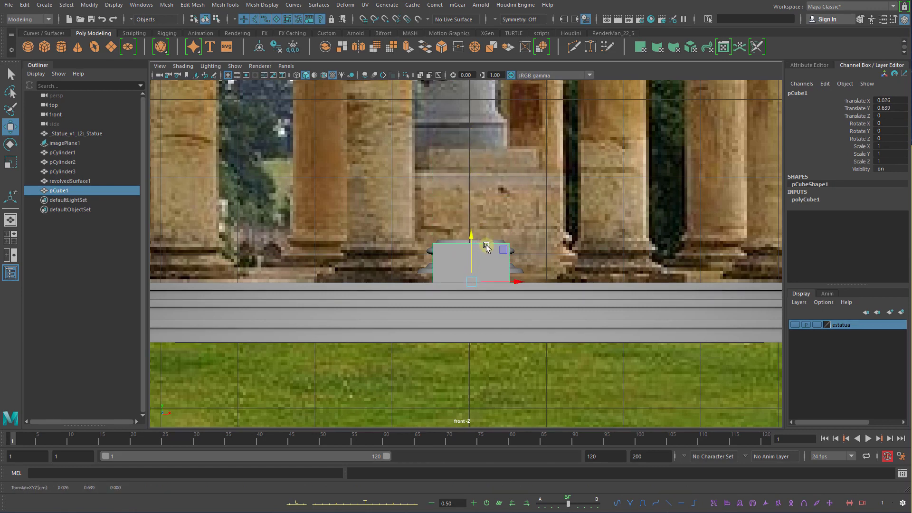
{"action": "left_click", "coordinate": [814, 205]}
{"action": "left_click", "coordinate": [862, 215]}
{"action": "middle_click_drag", "start_coordinate": [593, 219], "coordinate": [546, 228]}
{"action": "key", "text": "w"}
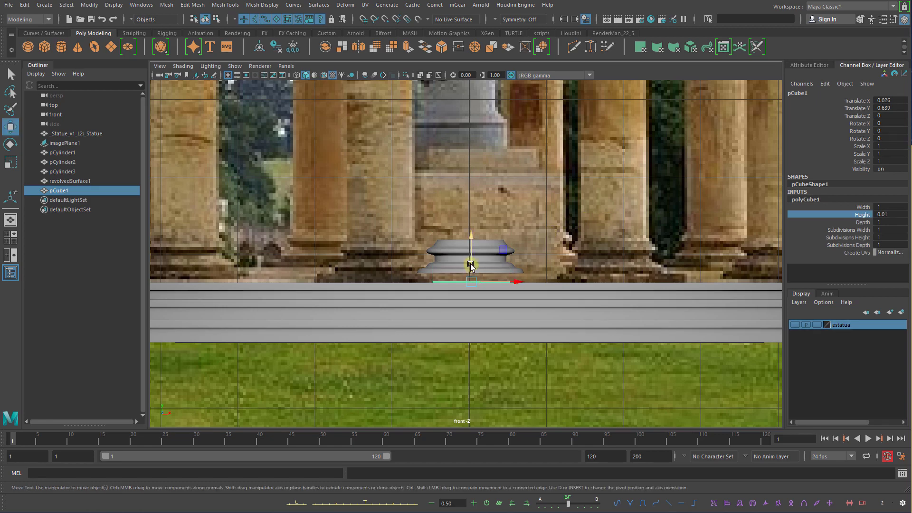
Raise the flattened cube to Translate Y 0.707 and set its height to 0.18 to fill the gap beneath the column base
{"action": "left_click_drag", "start_coordinate": [471, 265], "coordinate": [472, 257]}
{"action": "scroll", "coordinate": [474, 266], "scroll_direction": "up", "scroll_amount": 5}
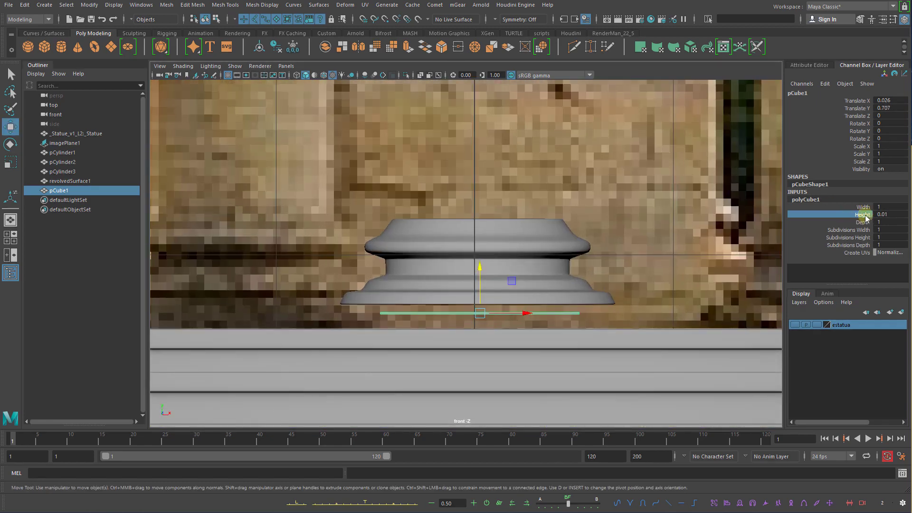
{"action": "left_click", "coordinate": [861, 214]}
{"action": "middle_click_drag", "start_coordinate": [677, 218], "coordinate": [687, 219]}
{"action": "key", "text": "w"}
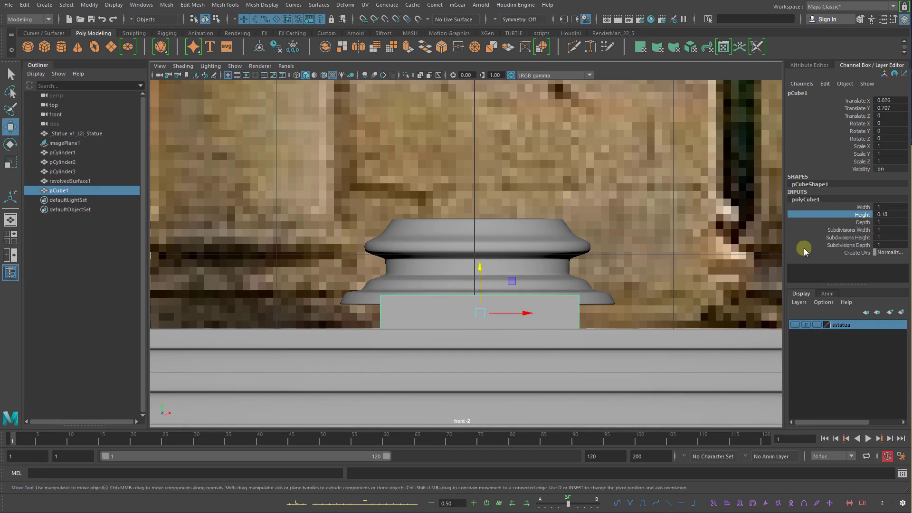
Set the plinth cube's width and depth both to 1.6
{"action": "left_click", "coordinate": [862, 222]}
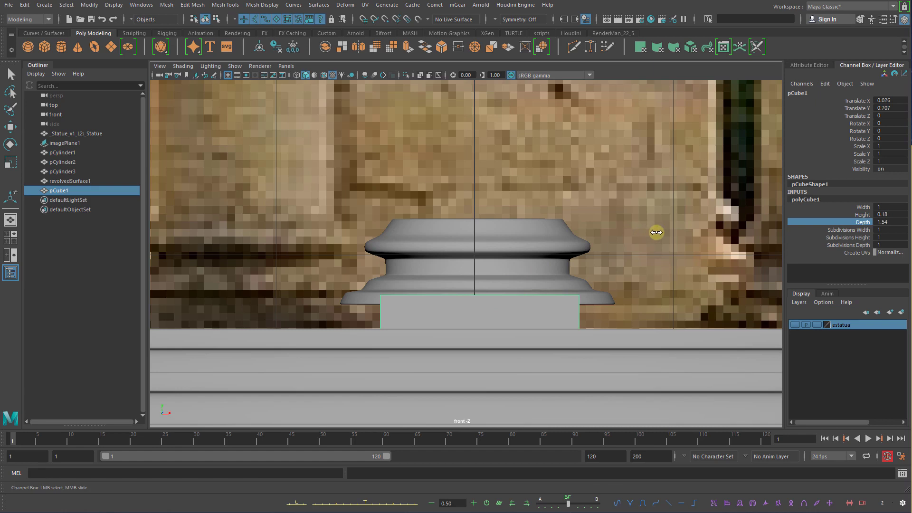
{"action": "left_click", "coordinate": [862, 207]}
{"action": "middle_click_drag", "start_coordinate": [585, 223], "coordinate": [606, 222]}
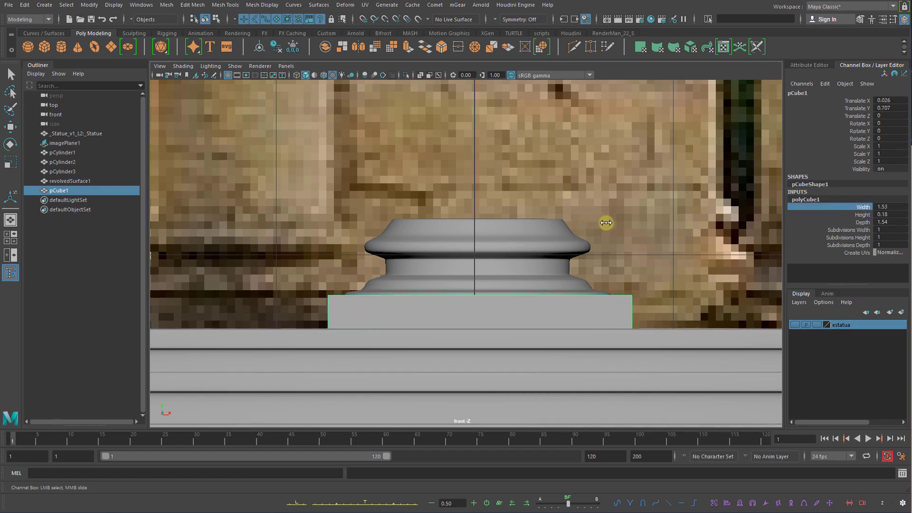
{"action": "left_click", "coordinate": [891, 207]}
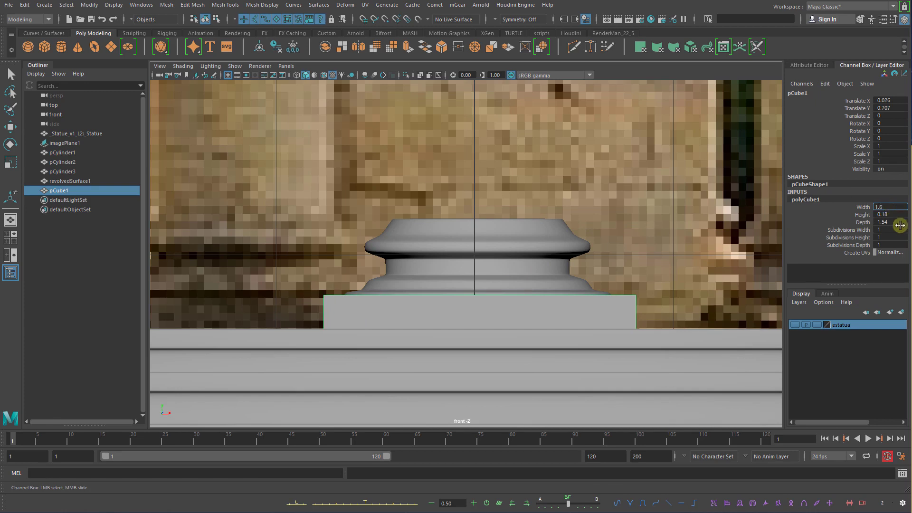
{"action": "left_click", "coordinate": [899, 223]}
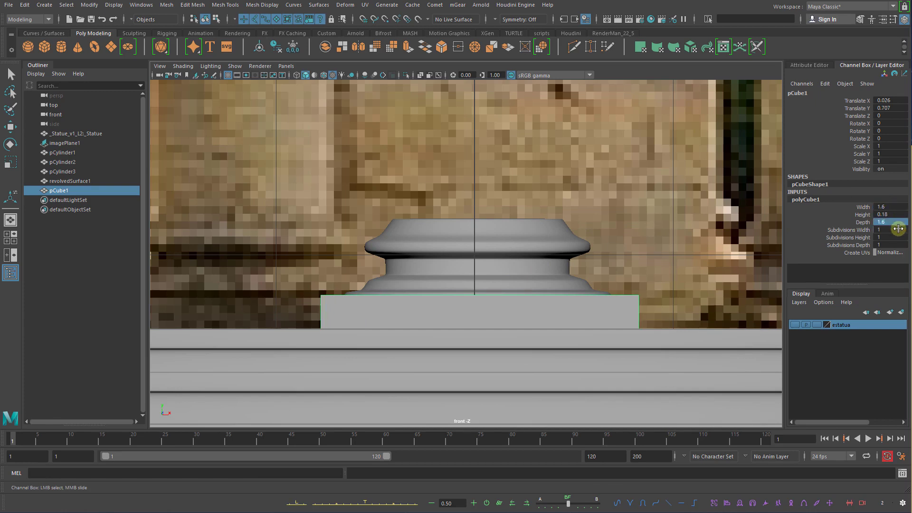
Switch to the perspective view and move the column base along Z toward the plinth, to Translate Z -0.355
{"action": "right_click_drag", "start_coordinate": [561, 266], "coordinate": [513, 269], "text": "alt"}
{"action": "key", "text": "space"}
{"action": "left_click_drag", "start_coordinate": [512, 270], "coordinate": [519, 231]}
{"action": "left_click_drag", "start_coordinate": [521, 277], "coordinate": [547, 299], "text": "alt"}
{"action": "left_click", "coordinate": [446, 247]}
{"action": "key", "text": "w"}
{"action": "left_click_drag", "start_coordinate": [446, 248], "coordinate": [538, 255], "text": "alt"}
{"action": "key", "text": "q"}
{"action": "left_click", "coordinate": [404, 250]}
{"action": "key", "text": "w"}
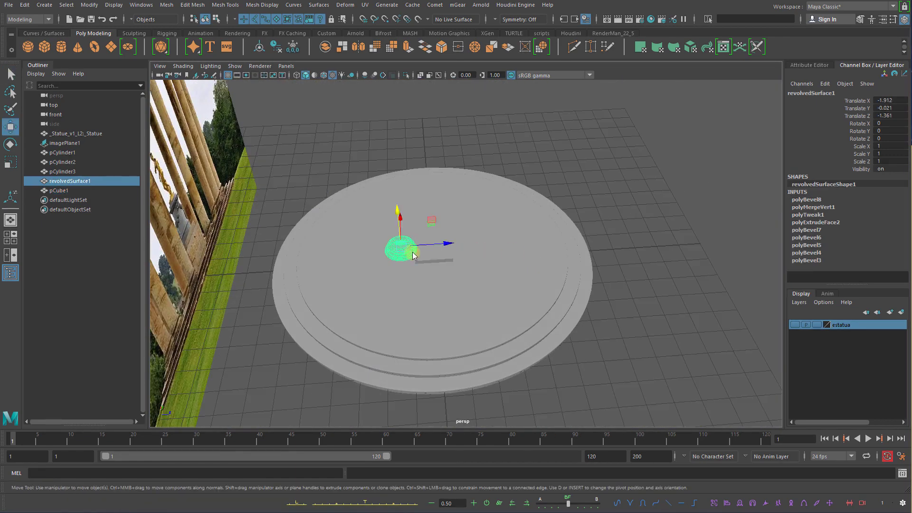
{"action": "key", "text": "ctrl+F9"}
{"action": "right_click_drag", "start_coordinate": [411, 252], "coordinate": [435, 240]}
{"action": "mouse_move", "coordinate": [429, 243]}
{"action": "left_mouse_down"}
{"action": "mouse_move", "coordinate": [450, 245]}
{"action": "mouse_move", "coordinate": [433, 246]}
{"action": "left_mouse_up"}
In the top view, turn on X-ray and wireframe-on-shaded display and align the column base with the plinth at Translate Z 0.003
{"action": "key", "text": "space"}
{"action": "right_click_drag", "start_coordinate": [434, 246], "coordinate": [556, 258], "text": "alt"}
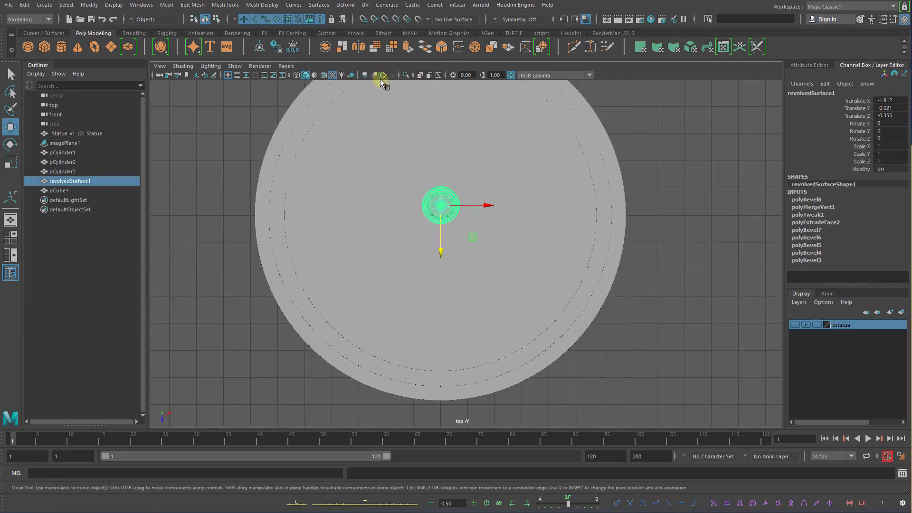
{"action": "left_click", "coordinate": [419, 75]}
{"action": "scroll", "coordinate": [498, 178], "scroll_direction": "up", "scroll_amount": 5}
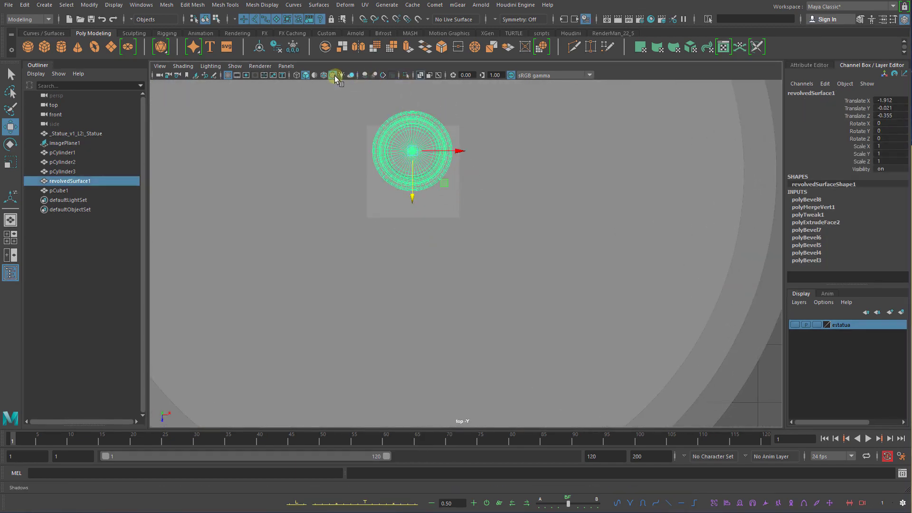
{"action": "left_click", "coordinate": [419, 76]}
{"action": "scroll", "coordinate": [426, 124], "scroll_direction": "up", "scroll_amount": 2}
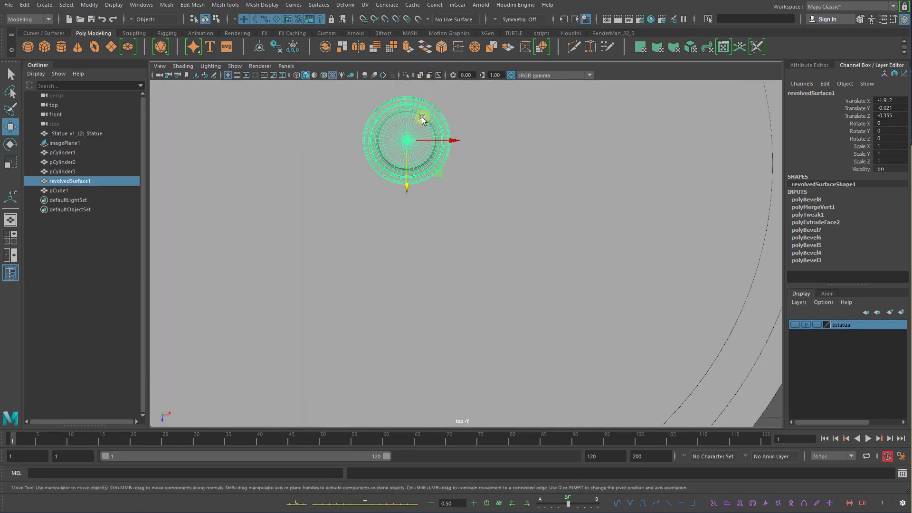
{"action": "left_click", "coordinate": [420, 76]}
{"action": "left_click", "coordinate": [325, 76]}
{"action": "middle_click_drag", "start_coordinate": [404, 144], "coordinate": [431, 213], "text": "alt"}
{"action": "left_click_drag", "start_coordinate": [436, 236], "coordinate": [440, 262]}
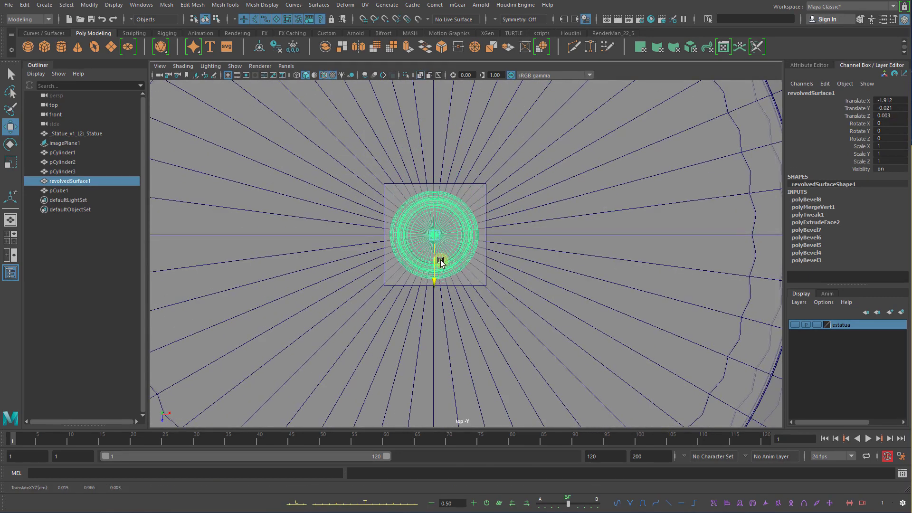
Return to the perspective view, select the column base and plinth together, and turn off X-ray display
{"action": "key", "text": "space"}
{"action": "left_click_drag", "start_coordinate": [441, 261], "coordinate": [454, 236]}
{"action": "key", "text": "q"}
{"action": "left_click", "coordinate": [455, 231]}
{"action": "scroll", "coordinate": [454, 232], "scroll_direction": "up", "scroll_amount": 5}
{"action": "left_click", "coordinate": [419, 230]}
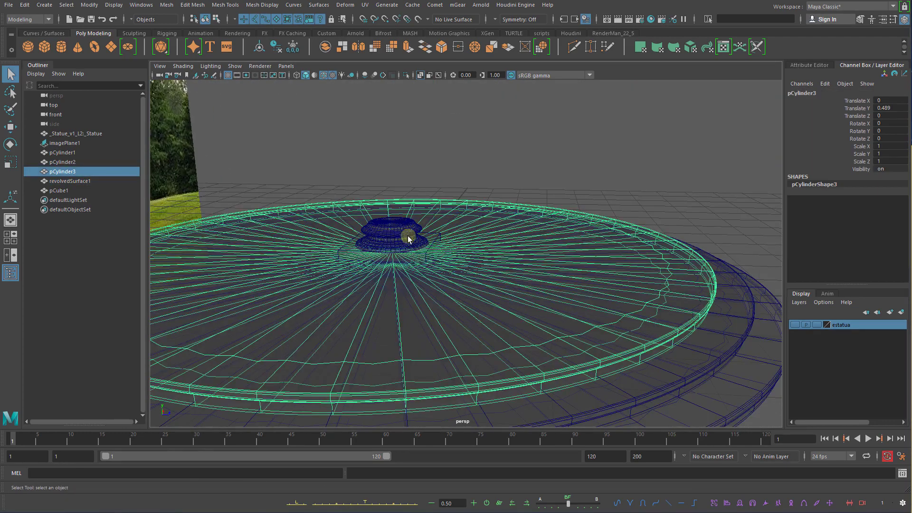
{"action": "left_click", "coordinate": [408, 237]}
{"action": "left_click", "coordinate": [429, 246], "text": "shift"}
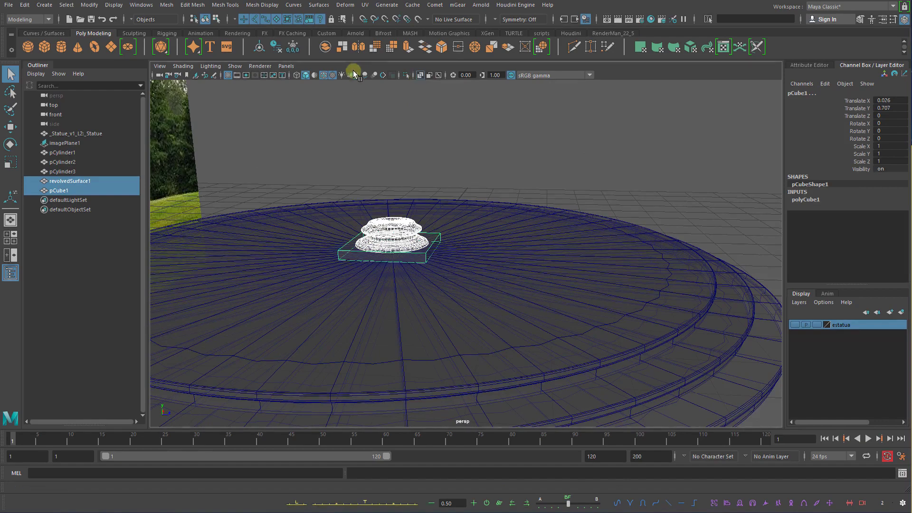
{"action": "left_click", "coordinate": [420, 75]}
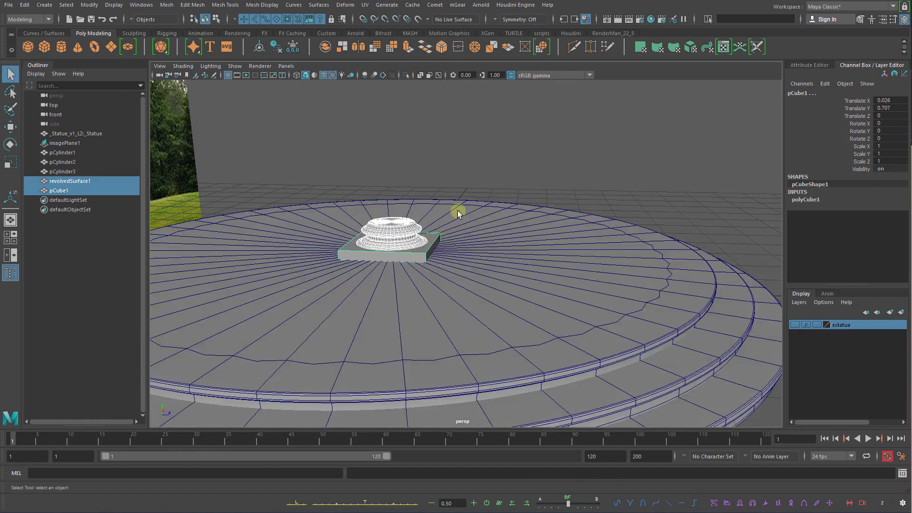
Select only the plinth cube and open its polyCube1 settings
{"action": "left_click_drag", "start_coordinate": [458, 210], "coordinate": [444, 235], "text": "alt"}
{"action": "left_click", "coordinate": [442, 237]}
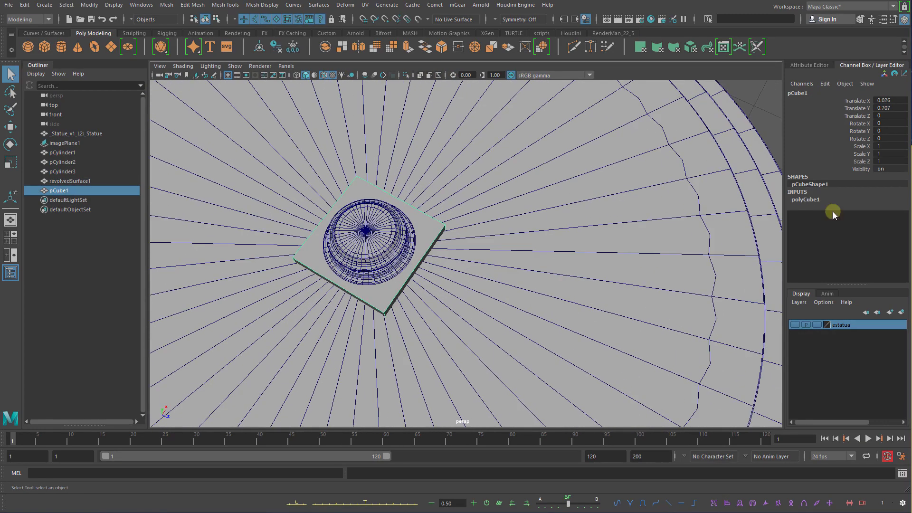
{"action": "left_click", "coordinate": [812, 201]}
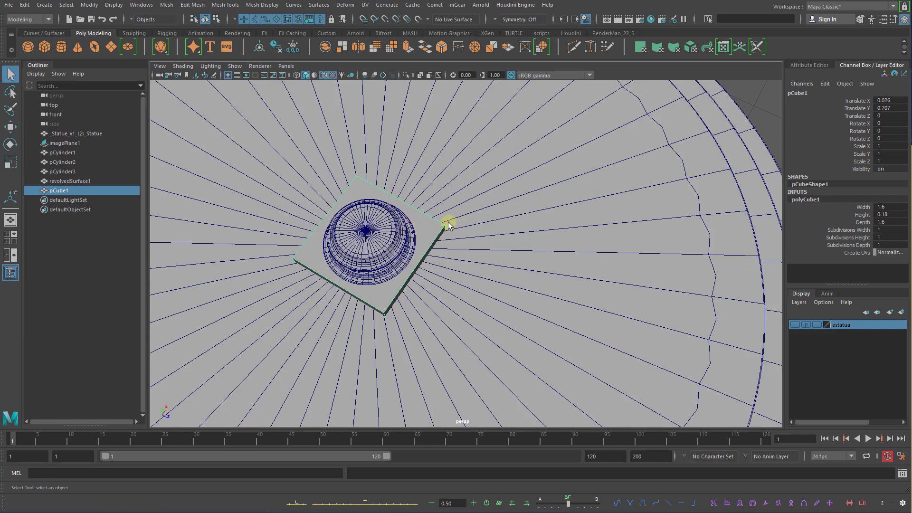
Select all vertices of the square plinth and scale them to about 0.93 in X and Z
{"action": "right_click_drag", "start_coordinate": [447, 221], "coordinate": [390, 217]}
{"action": "right_click_drag", "start_coordinate": [255, 165], "coordinate": [292, 148]}
{"action": "left_click", "coordinate": [410, 224]}
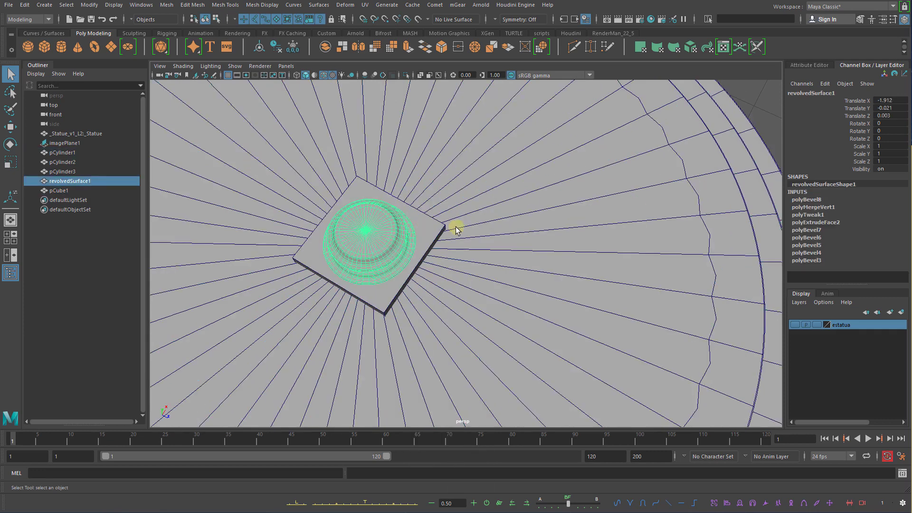
{"action": "left_click", "coordinate": [437, 226]}
{"action": "right_click_drag", "start_coordinate": [435, 221], "coordinate": [358, 198]}
{"action": "left_click_drag", "start_coordinate": [276, 156], "coordinate": [488, 364]}
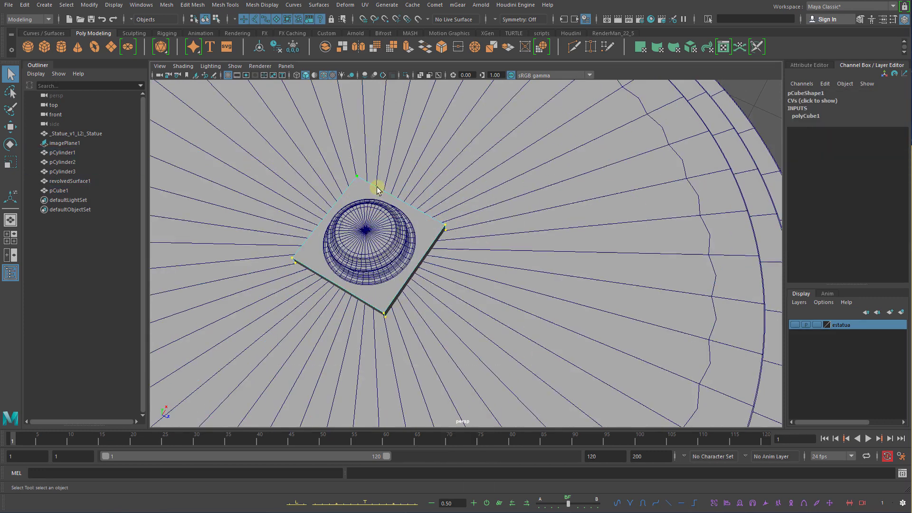
{"action": "key", "text": "r"}
{"action": "left_click_drag", "start_coordinate": [415, 236], "coordinate": [412, 234]}
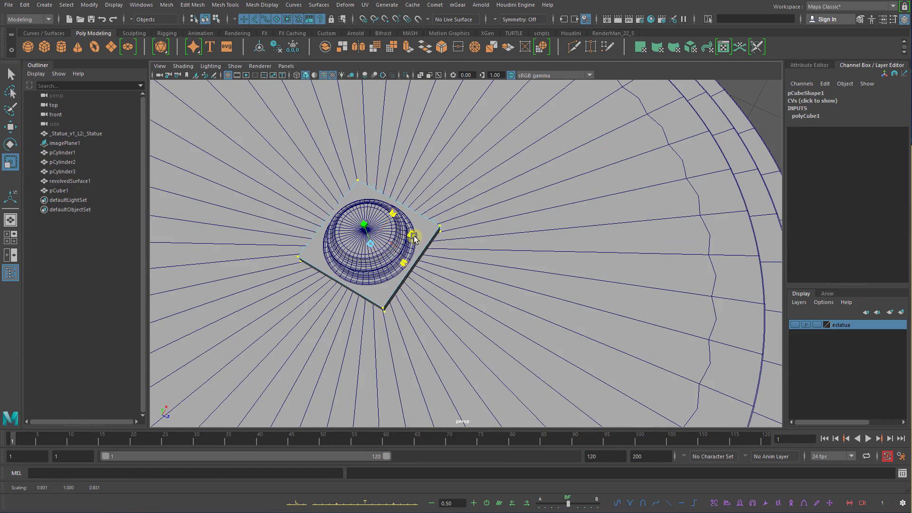
Bevel the square plinth's edges with a fraction of 0.21 and 2 segments
{"action": "key", "text": "q"}
{"action": "right_click_drag", "start_coordinate": [428, 232], "coordinate": [425, 209]}
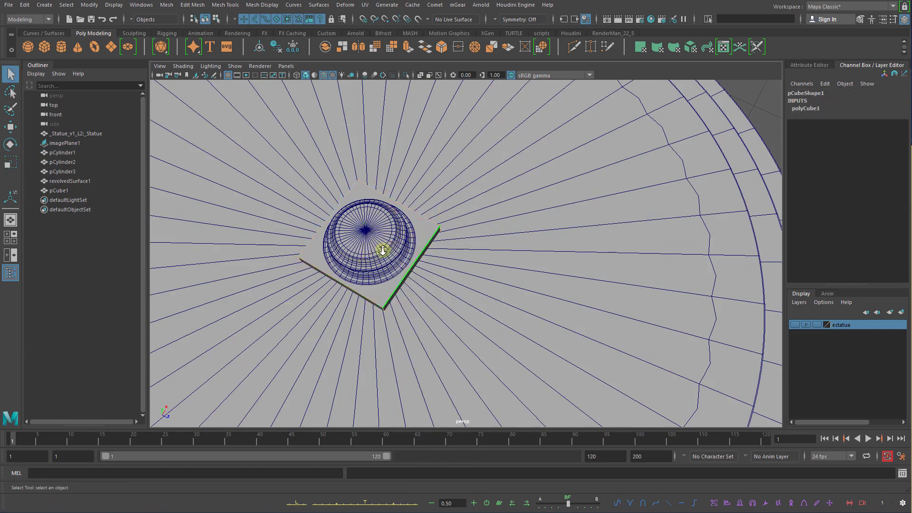
{"action": "right_click_drag", "start_coordinate": [383, 251], "coordinate": [398, 251], "text": "alt"}
{"action": "left_click_drag", "start_coordinate": [398, 251], "coordinate": [394, 218], "text": "alt"}
{"action": "right_click_drag", "start_coordinate": [506, 234], "coordinate": [521, 239], "text": "alt"}
{"action": "middle_click_drag", "start_coordinate": [513, 238], "coordinate": [557, 242], "text": "alt"}
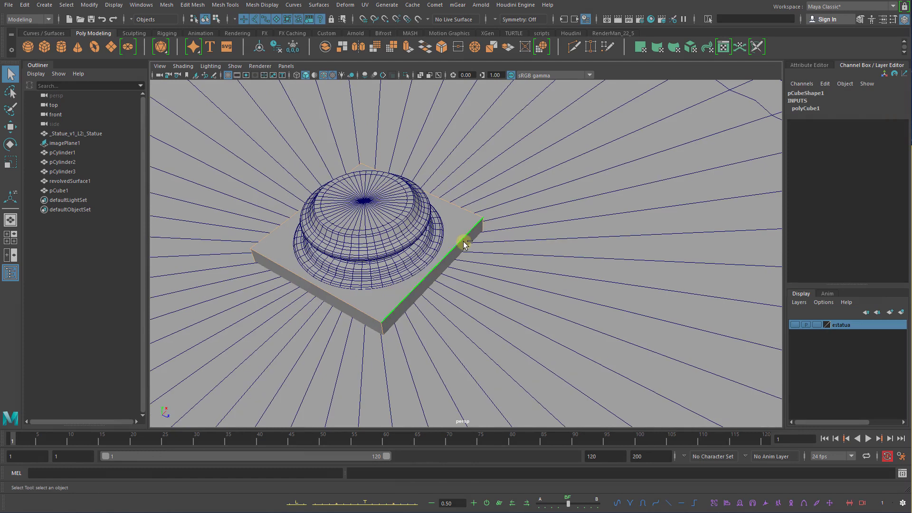
{"action": "right_click_drag", "start_coordinate": [464, 244], "coordinate": [501, 240], "text": "shift"}
{"action": "mouse_move", "coordinate": [658, 264]}
{"action": "left_mouse_down"}
{"action": "mouse_move", "coordinate": [650, 263]}
{"action": "mouse_move", "coordinate": [661, 271]}
{"action": "mouse_move", "coordinate": [654, 265]}
{"action": "left_mouse_up"}
{"action": "left_click_drag", "start_coordinate": [463, 272], "coordinate": [442, 204], "text": "alt"}
{"action": "key", "text": "q"}
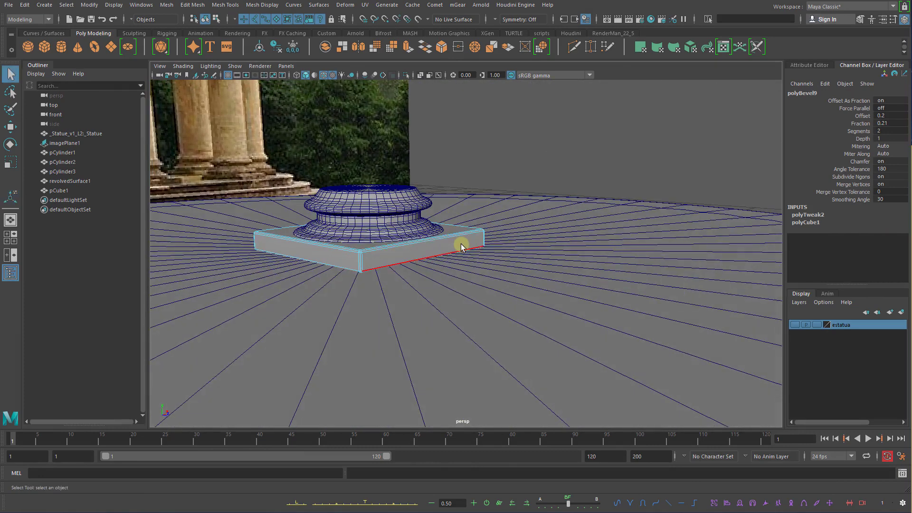
Return the plinth to object mode and set its Translate X to 0 in the front view
{"action": "right_click_drag", "start_coordinate": [461, 245], "coordinate": [504, 225]}
{"action": "left_click", "coordinate": [576, 110]}
{"action": "left_click", "coordinate": [409, 223]}
{"action": "key", "text": "space"}
{"action": "left_click_drag", "start_coordinate": [488, 259], "coordinate": [493, 285]}
{"action": "scroll", "coordinate": [478, 259], "scroll_direction": "up", "scroll_amount": 2}
{"action": "left_click", "coordinate": [498, 278]}
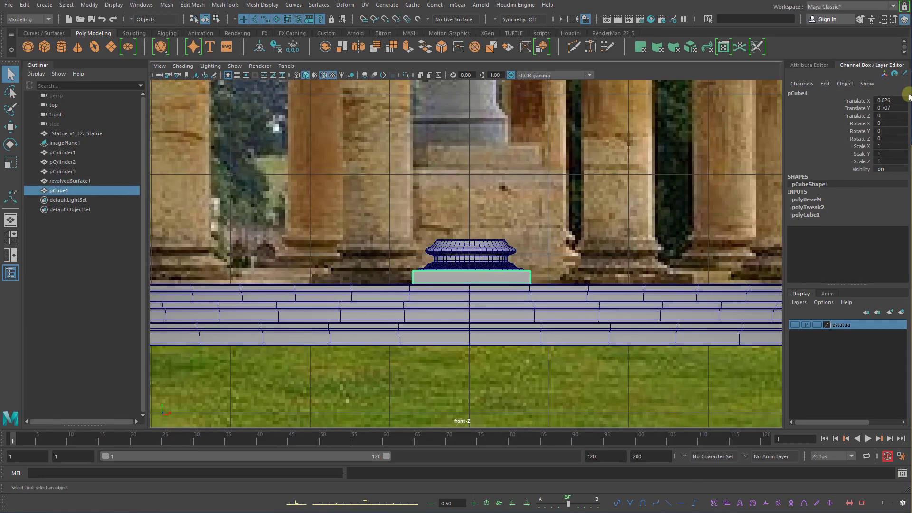
{"action": "left_click", "coordinate": [889, 100]}
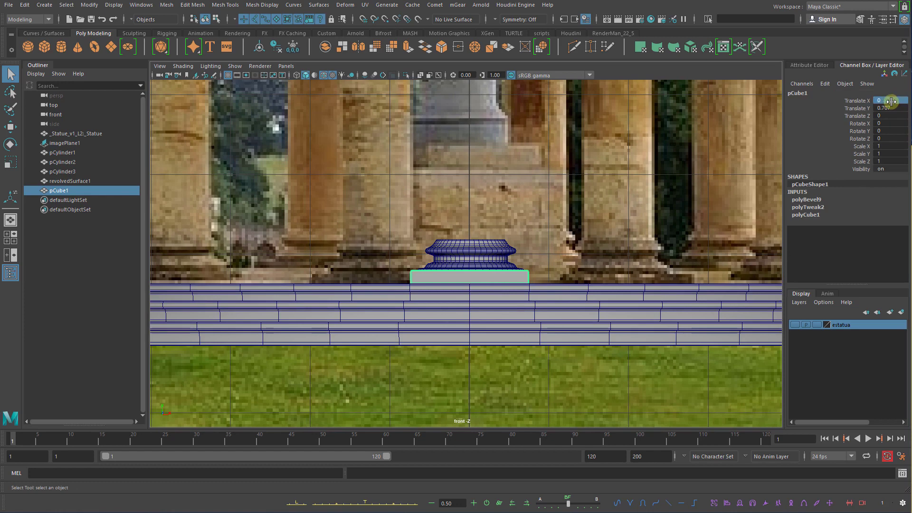
Move the revolved column base along X to a Translate X of about -1.915, centring it on the plinth
{"action": "left_click", "coordinate": [487, 256]}
{"action": "scroll", "coordinate": [490, 256], "scroll_direction": "up", "scroll_amount": 4}
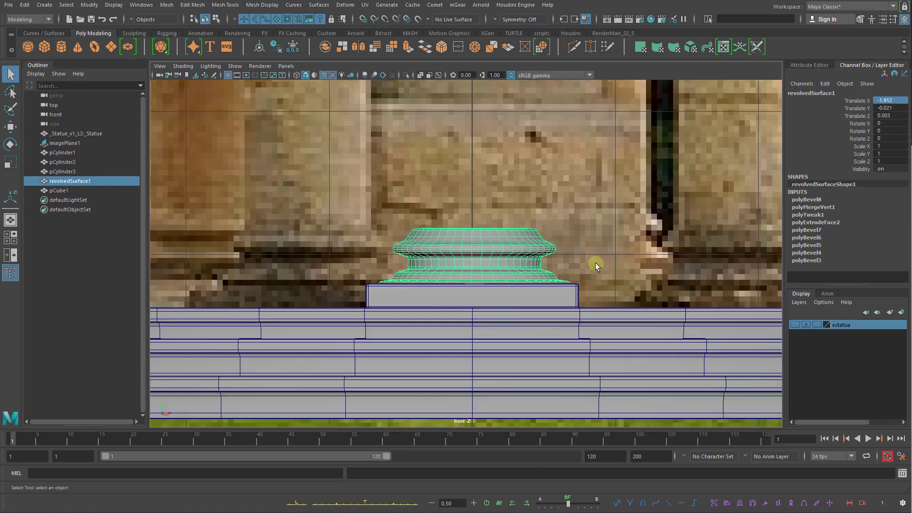
{"action": "key", "text": "w"}
{"action": "left_click_drag", "start_coordinate": [513, 259], "coordinate": [508, 260]}
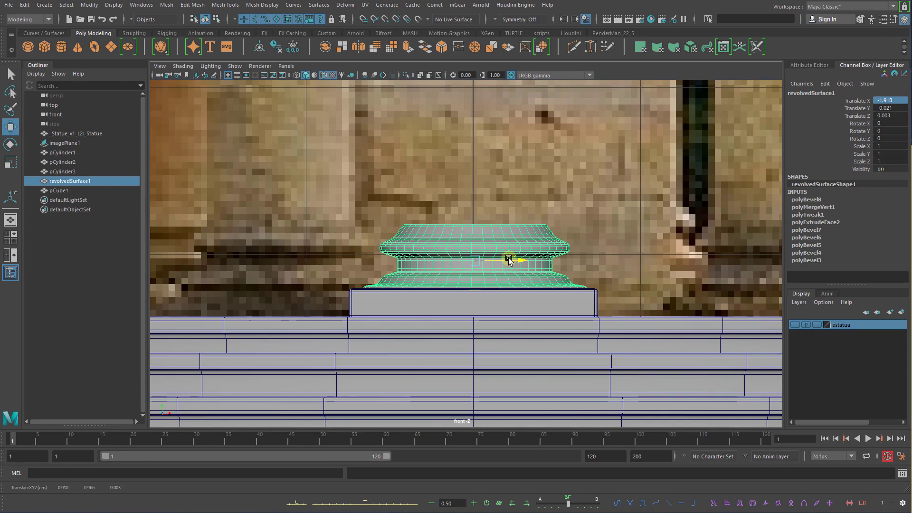
{"action": "scroll", "coordinate": [508, 257], "scroll_direction": "down", "scroll_amount": 6}
{"action": "key", "text": "q"}
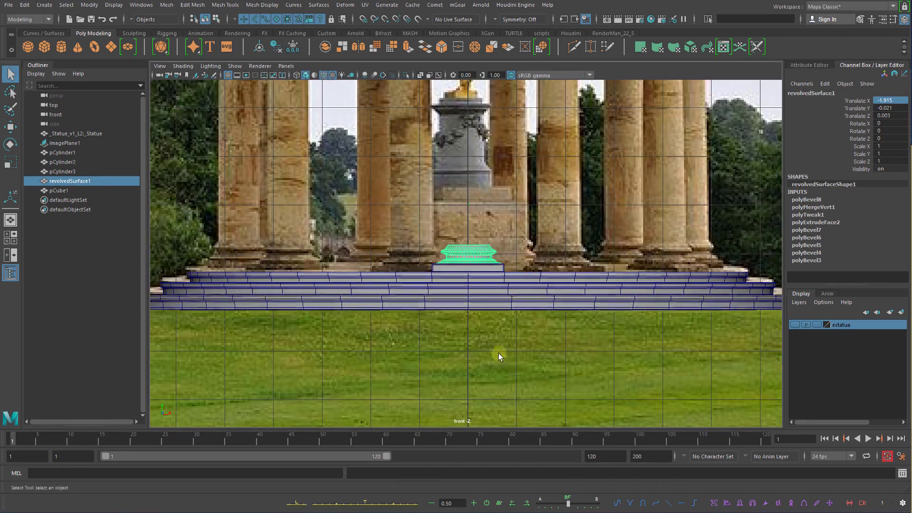
Create a polygon cylinder and move it over the reference column, to about X 1.886 and Y 2.165
{"action": "left_click", "coordinate": [498, 353]}
{"action": "left_click", "coordinate": [463, 249]}
{"action": "left_click", "coordinate": [62, 47]}
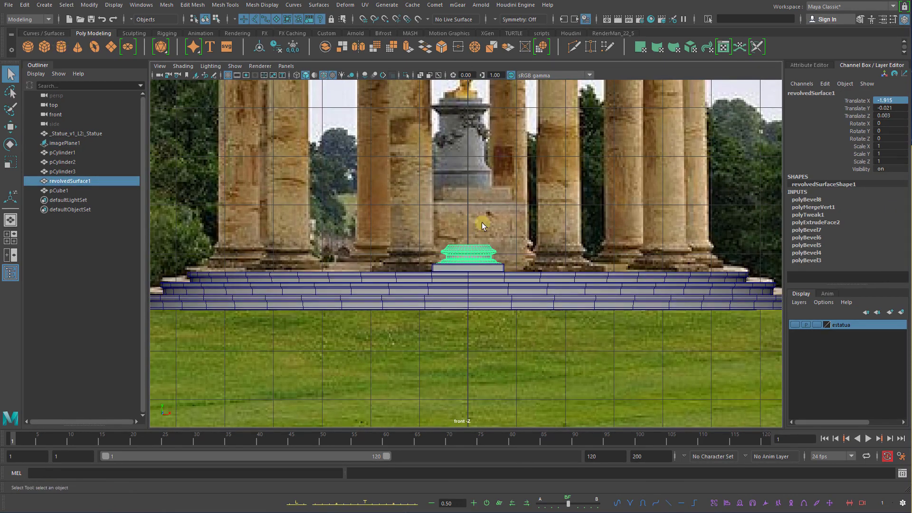
{"action": "scroll", "coordinate": [518, 254], "scroll_direction": "down", "scroll_amount": 4}
{"action": "key", "text": "w"}
{"action": "left_click_drag", "start_coordinate": [472, 256], "coordinate": [570, 212]}
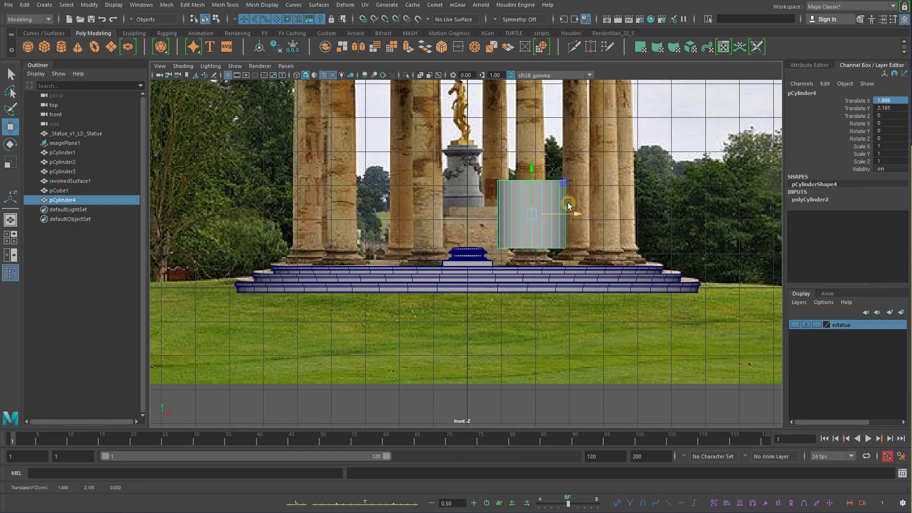
Check the Rotondo reference photo in the browser, return to Maya and set the new cylinder's radius to 0.46
{"action": "scroll", "coordinate": [568, 205], "scroll_direction": "down", "scroll_amount": 6}
{"action": "key", "text": "alt+Tab"}
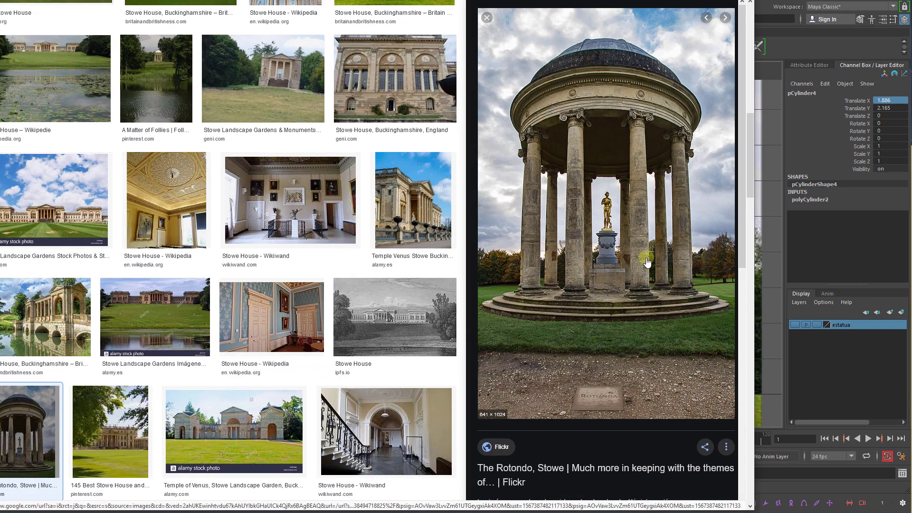
{"action": "left_click", "coordinate": [770, 3]}
{"action": "right_click_drag", "start_coordinate": [521, 206], "coordinate": [584, 232], "text": "alt"}
{"action": "right_click_drag", "start_coordinate": [565, 280], "coordinate": [550, 270], "text": "alt"}
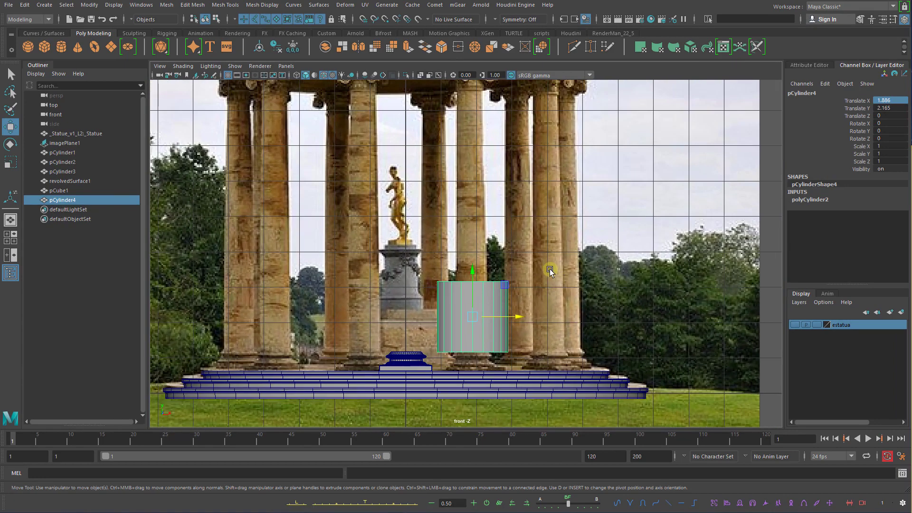
{"action": "left_click", "coordinate": [825, 202]}
{"action": "right_click_drag", "start_coordinate": [554, 210], "coordinate": [561, 256], "text": "alt"}
{"action": "left_click", "coordinate": [862, 207]}
{"action": "middle_click_drag", "start_coordinate": [701, 220], "coordinate": [674, 227]}
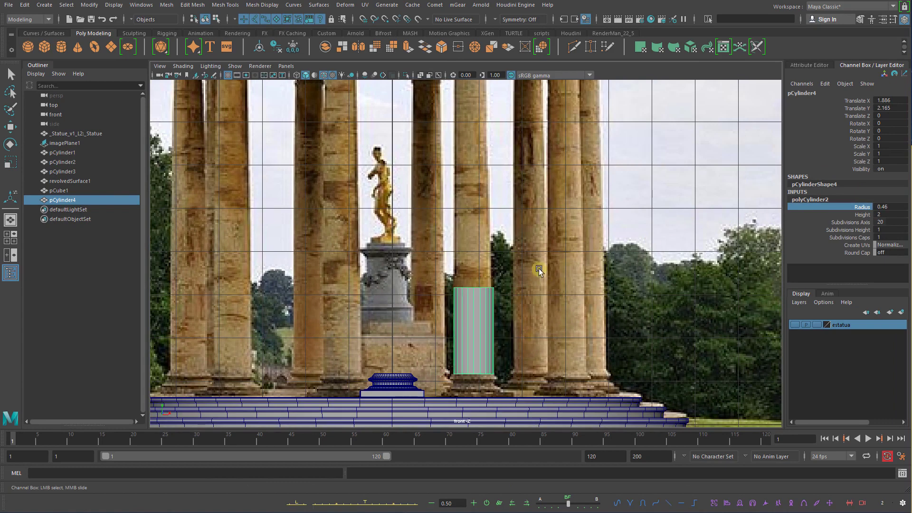
Move the cylinder back above the column base and set its Translate X to 0
{"action": "key", "text": "w"}
{"action": "left_click_drag", "start_coordinate": [507, 331], "coordinate": [421, 330]}
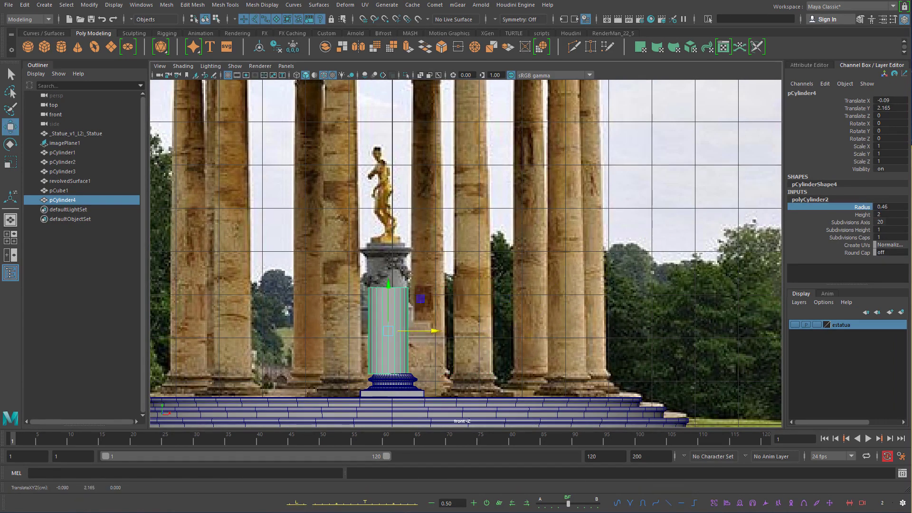
{"action": "left_click", "coordinate": [883, 101]}
{"action": "type", "text": "0"}
{"action": "key", "text": "Return"}
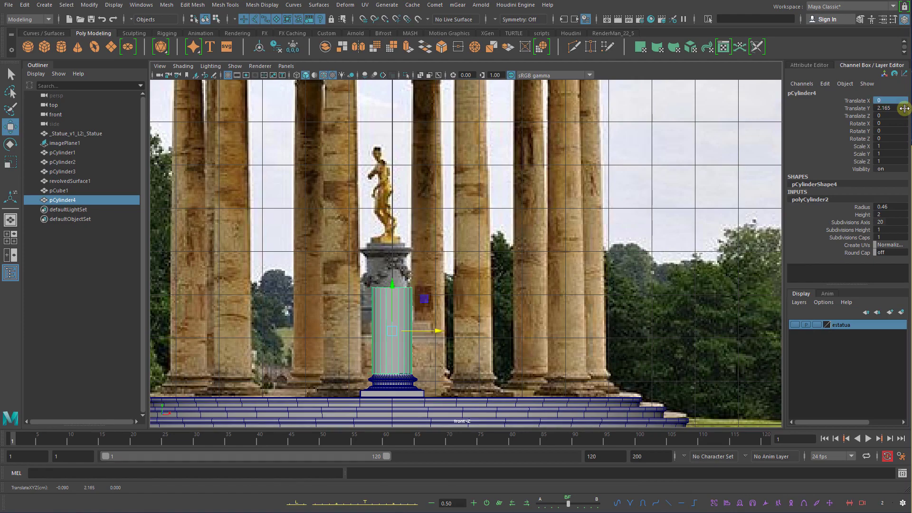
Try a radius of 0.41 on the cylinder against the column base and undo the change
{"action": "right_click_drag", "start_coordinate": [617, 252], "coordinate": [693, 290], "text": "alt"}
{"action": "middle_click_drag", "start_coordinate": [483, 401], "coordinate": [596, 186], "text": "alt"}
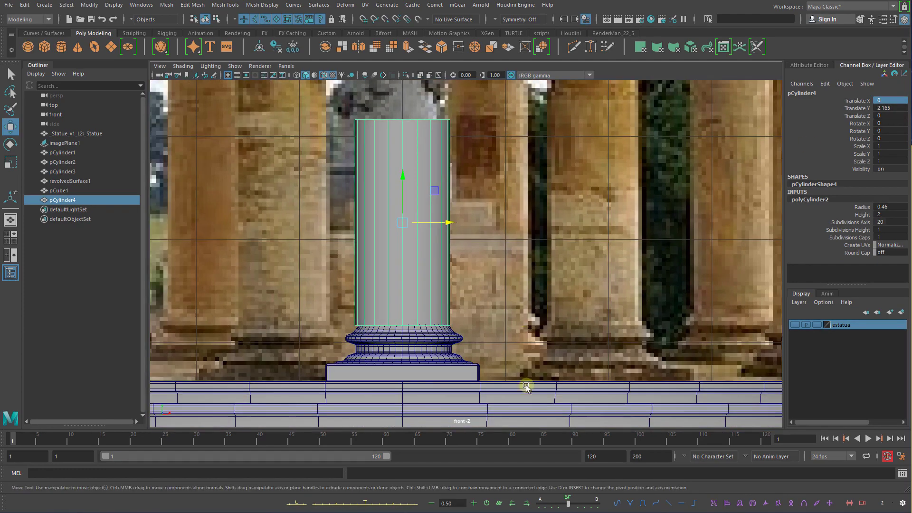
{"action": "scroll", "coordinate": [504, 278], "scroll_direction": "up", "scroll_amount": 2}
{"action": "scroll", "coordinate": [458, 216], "scroll_direction": "up", "scroll_amount": 2}
{"action": "middle_click_drag", "start_coordinate": [458, 216], "coordinate": [513, 223], "text": "alt"}
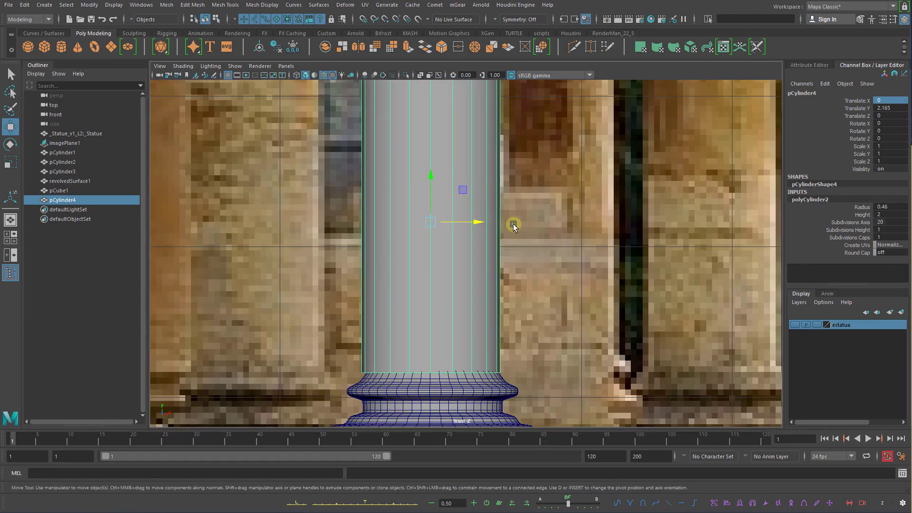
{"action": "left_click", "coordinate": [861, 208]}
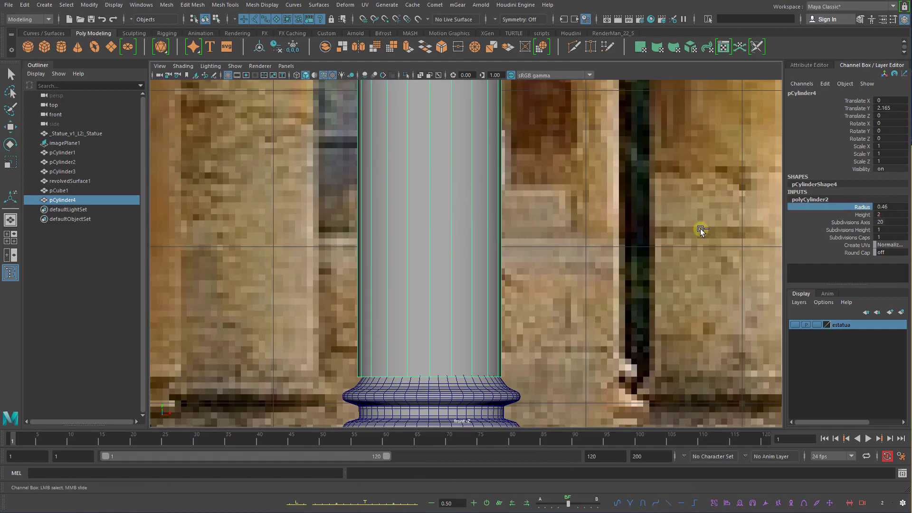
{"action": "middle_click_drag", "start_coordinate": [703, 230], "coordinate": [696, 228]}
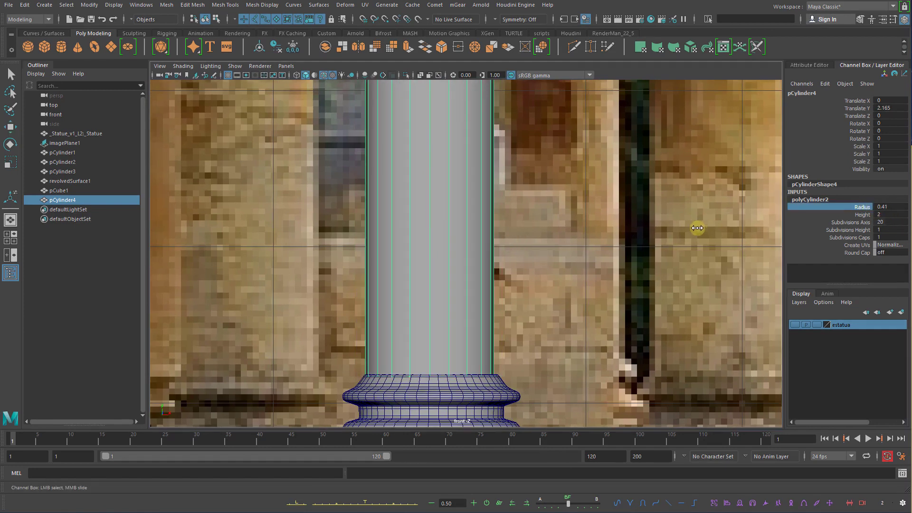
{"action": "key", "text": "ctrl+z"}
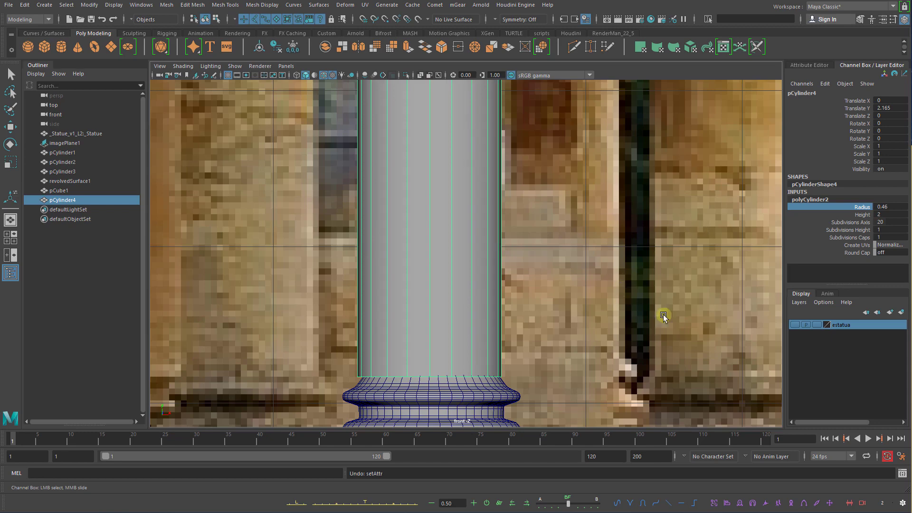
Move the cylinder over the reference column to about X 1.883 and set its height to 1.65
{"action": "scroll", "coordinate": [664, 315], "scroll_direction": "down", "scroll_amount": 6}
{"action": "key", "text": "w"}
{"action": "left_click_drag", "start_coordinate": [492, 243], "coordinate": [584, 244]}
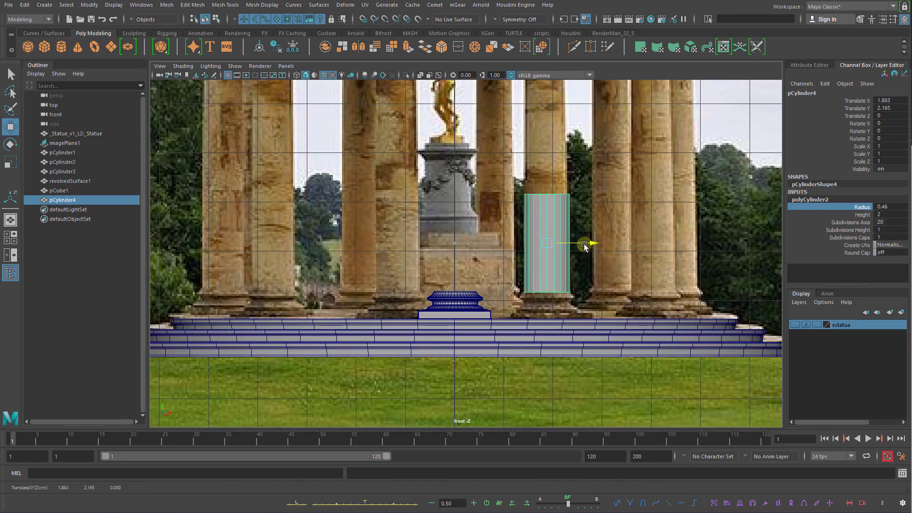
{"action": "left_click", "coordinate": [857, 215]}
{"action": "middle_click_drag", "start_coordinate": [632, 236], "coordinate": [621, 240]}
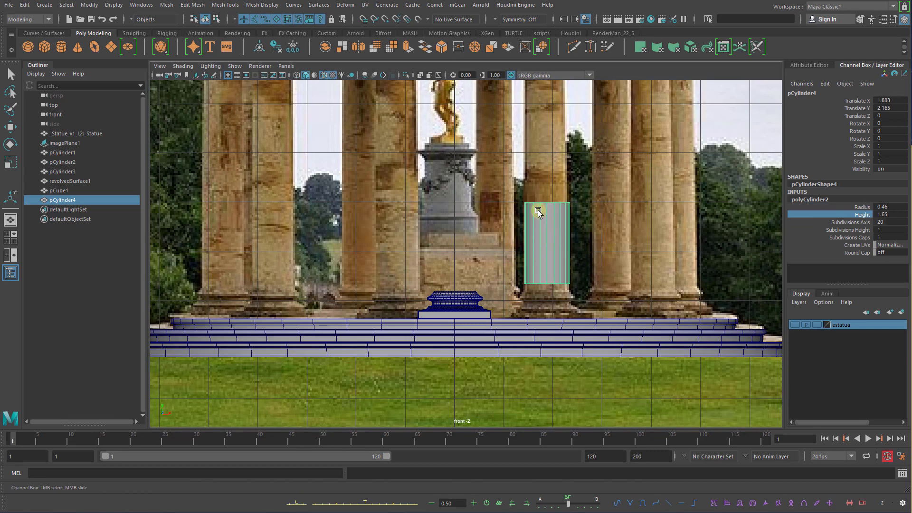
Lower the cylinder to about Y 2.011 and set its Translate X to 0
{"action": "key", "text": "w"}
{"action": "left_click_drag", "start_coordinate": [541, 212], "coordinate": [545, 222]}
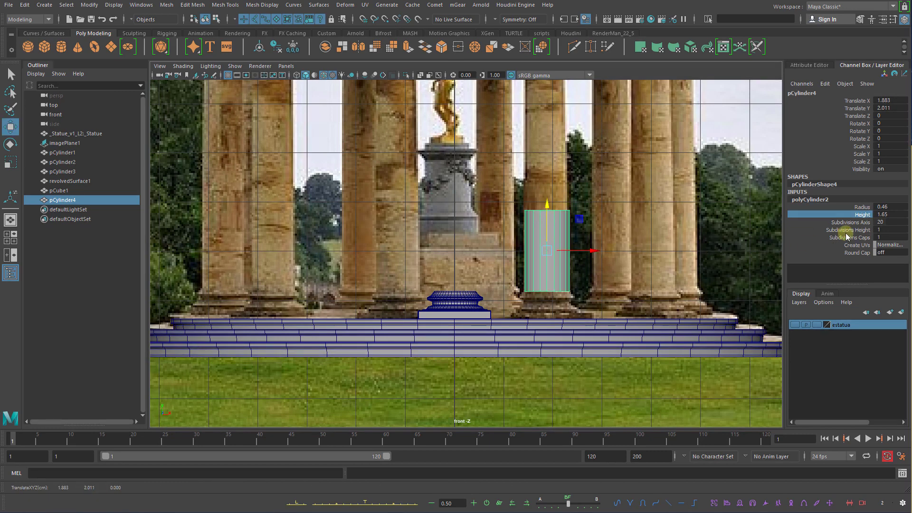
{"action": "double_click", "coordinate": [888, 100]}
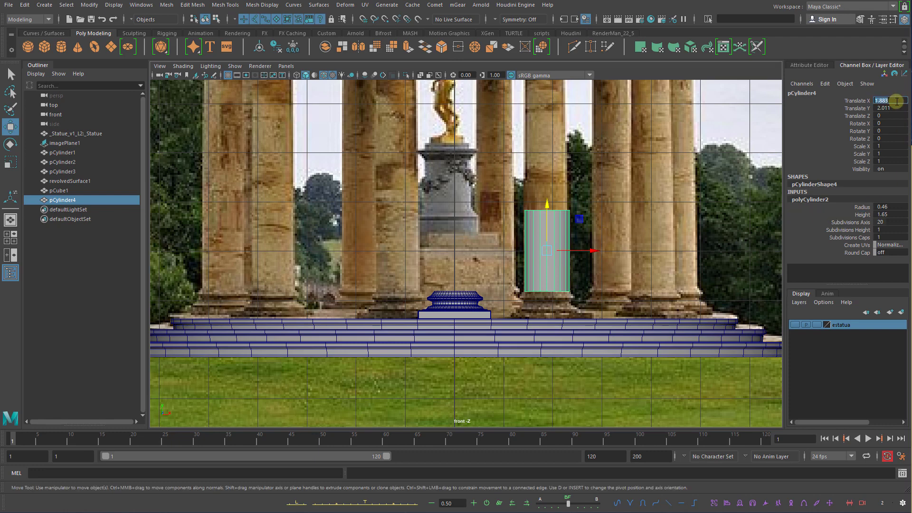
{"action": "type", "text": "0"}
{"action": "key", "text": "Return"}
Scale all vertices of the revolved column base by about 1.11 in X and Z to widen it around the shaft
{"action": "key", "text": "f"}
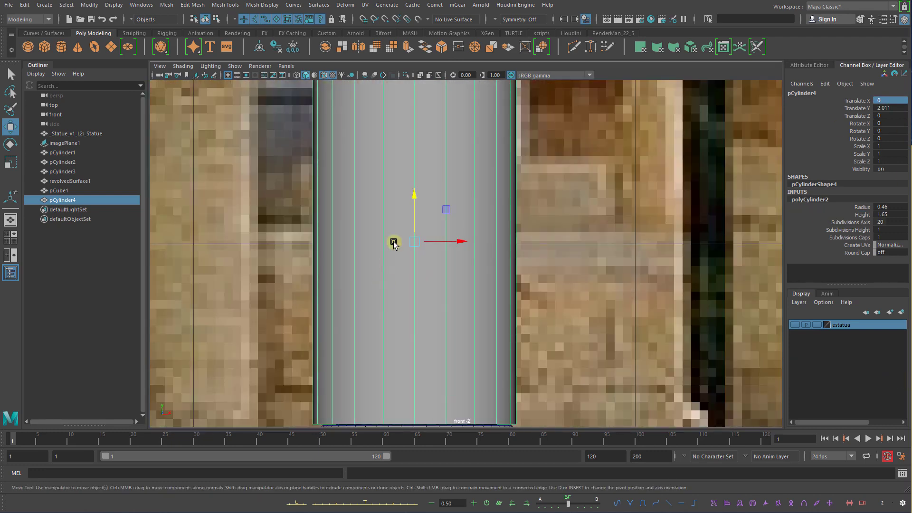
{"action": "middle_click_drag", "start_coordinate": [393, 243], "coordinate": [418, 191], "text": "alt"}
{"action": "left_click", "coordinate": [500, 397]}
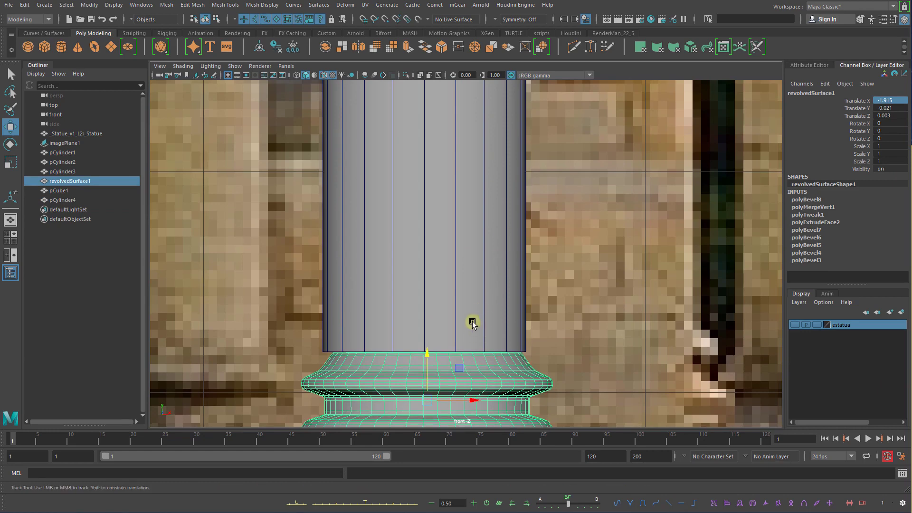
{"action": "middle_click_drag", "start_coordinate": [470, 322], "coordinate": [483, 236], "text": "alt"}
{"action": "scroll", "coordinate": [479, 237], "scroll_direction": "down", "scroll_amount": 4}
{"action": "scroll", "coordinate": [458, 265], "scroll_direction": "up", "scroll_amount": 3}
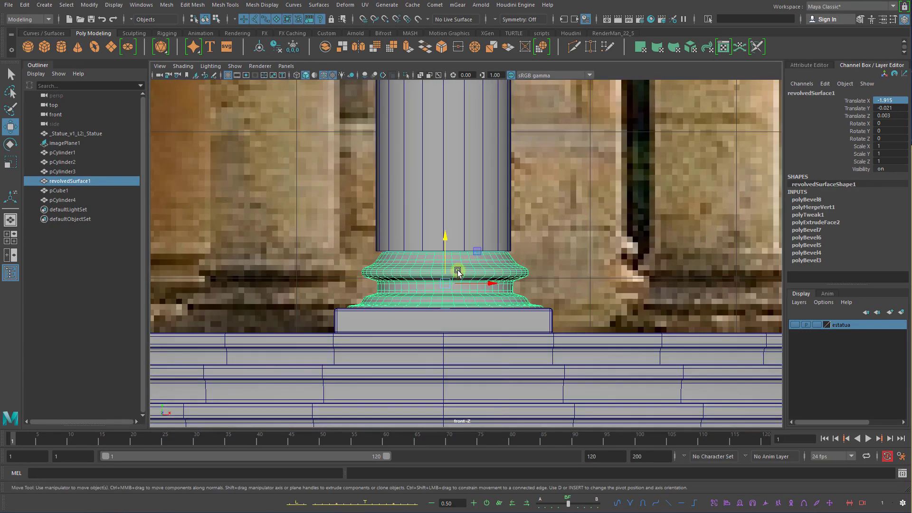
{"action": "right_click_drag", "start_coordinate": [458, 265], "coordinate": [392, 249]}
{"action": "key", "text": "r"}
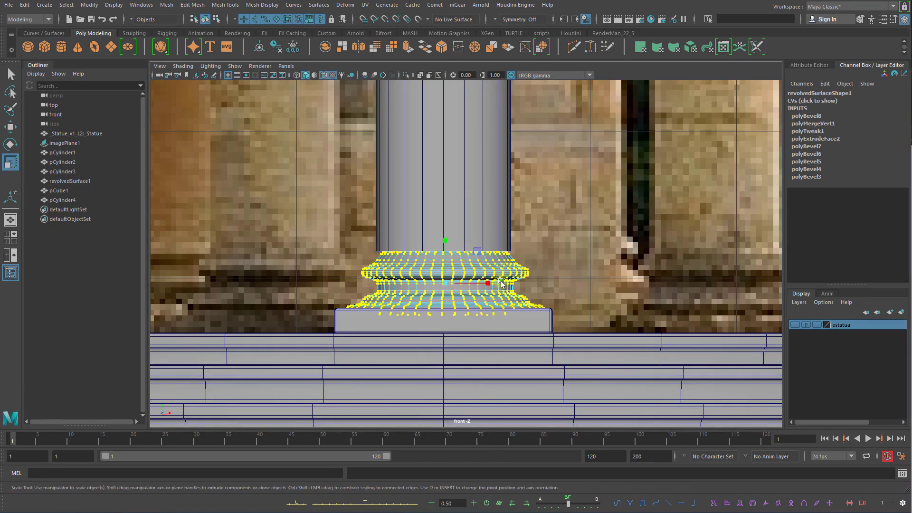
{"action": "key", "text": "space"}
{"action": "left_click_drag", "start_coordinate": [485, 284], "coordinate": [433, 282]}
{"action": "scroll", "coordinate": [524, 293], "scroll_direction": "down", "scroll_amount": 3}
{"action": "left_click_drag", "start_coordinate": [500, 270], "coordinate": [503, 272]}
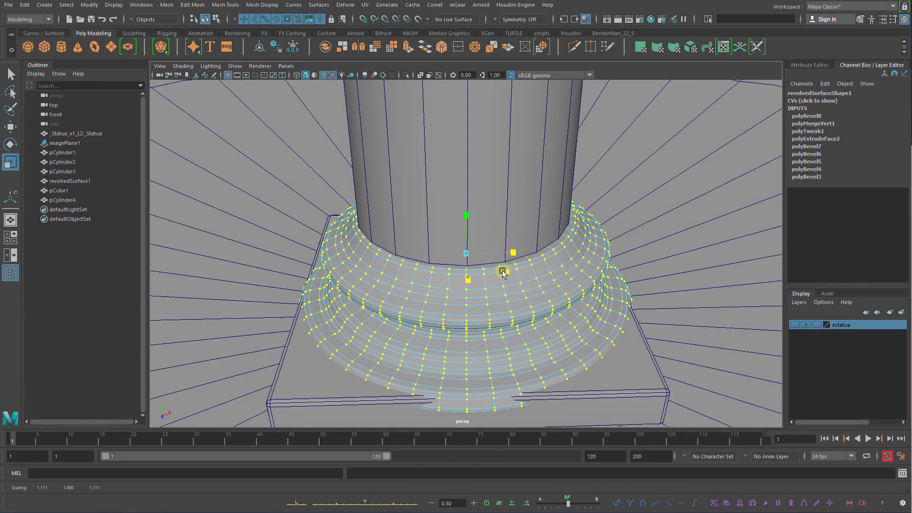
Return the revolved base to object mode and move it along X to a Translate X of about -1.928
{"action": "right_click_drag", "start_coordinate": [520, 269], "coordinate": [581, 270]}
{"action": "key", "text": "w"}
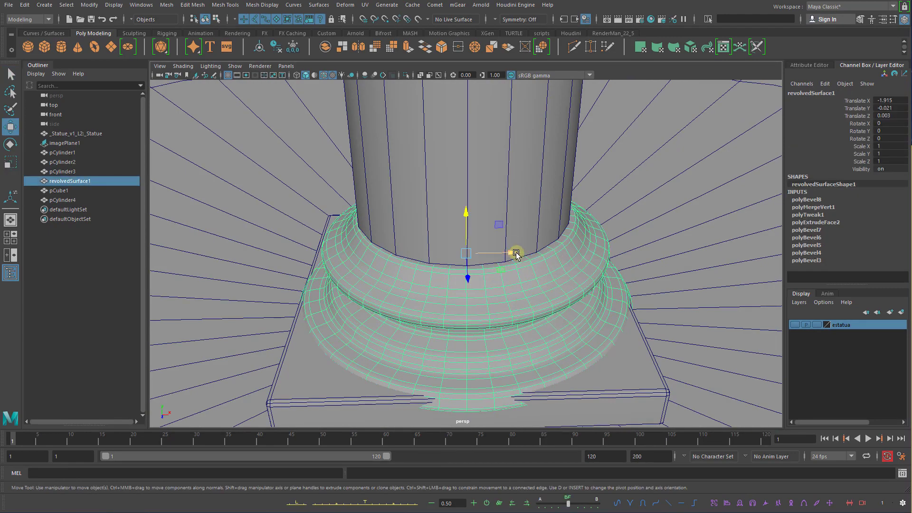
{"action": "left_click_drag", "start_coordinate": [517, 254], "coordinate": [594, 299]}
Scale up all vertices of the square plinth slightly to fit the widened base, and return to object mode
{"action": "left_click", "coordinate": [654, 340]}
{"action": "right_click_drag", "start_coordinate": [593, 300], "coordinate": [528, 281]}
{"action": "left_click_drag", "start_coordinate": [230, 168], "coordinate": [664, 424]}
{"action": "key", "text": "r"}
{"action": "left_click_drag", "start_coordinate": [539, 296], "coordinate": [565, 312], "text": "alt"}
{"action": "key", "text": "q"}
{"action": "key", "text": "space"}
{"action": "right_click_drag", "start_coordinate": [540, 315], "coordinate": [581, 304]}
Lower the cylinder shaft onto the column base, to about Y 1.994, and select the revolved base
{"action": "left_click", "coordinate": [460, 188]}
{"action": "key", "text": "w"}
{"action": "left_click_drag", "start_coordinate": [439, 97], "coordinate": [443, 105]}
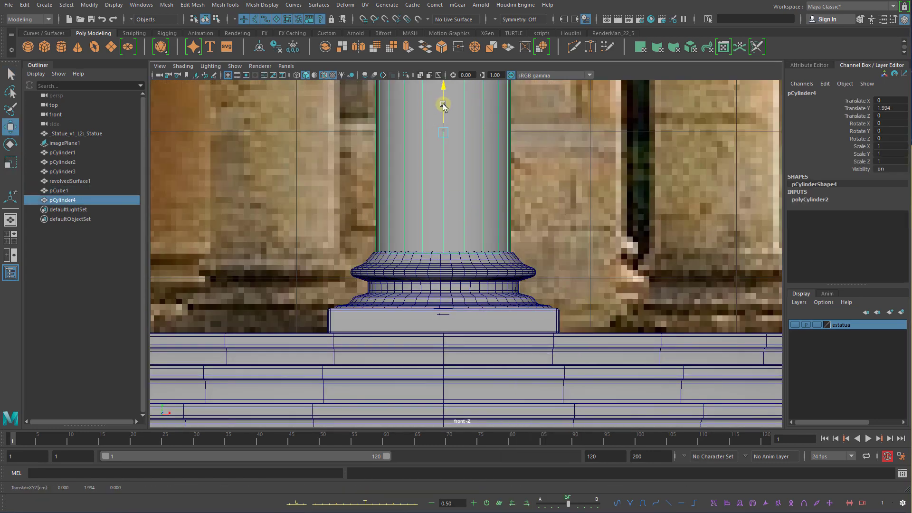
{"action": "left_click", "coordinate": [525, 263]}
{"action": "scroll", "coordinate": [547, 271], "scroll_direction": "down", "scroll_amount": 10}
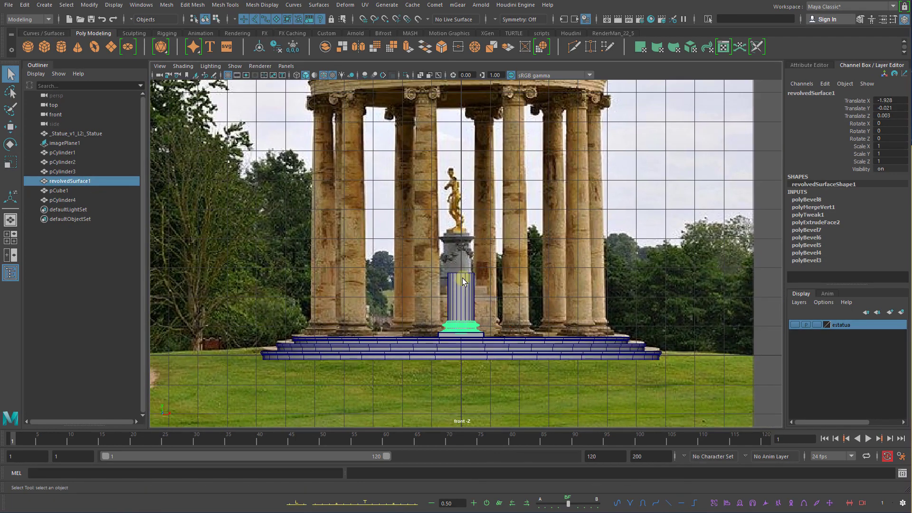
Select the column's cylinder shaft, frame it in the perspective view and isolate it
{"action": "left_click", "coordinate": [446, 295]}
{"action": "scroll", "coordinate": [512, 300], "scroll_direction": "up", "scroll_amount": 3}
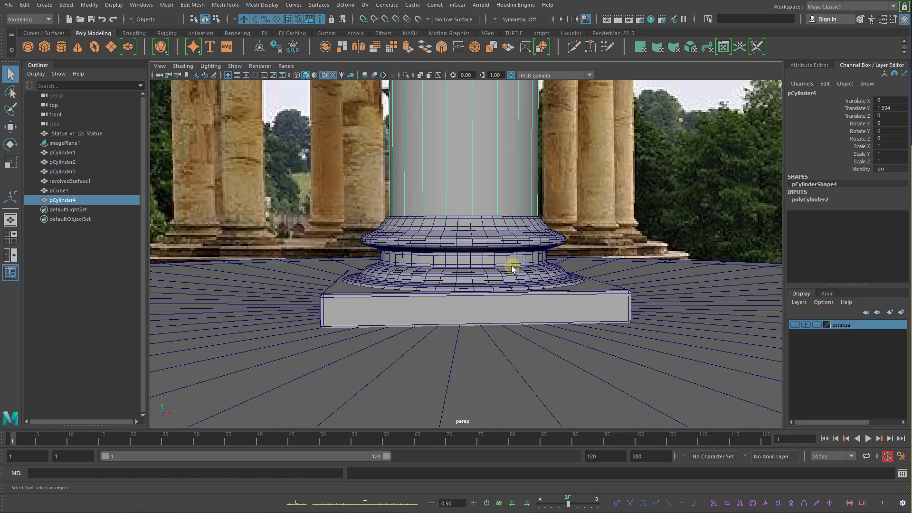
{"action": "key", "text": "f"}
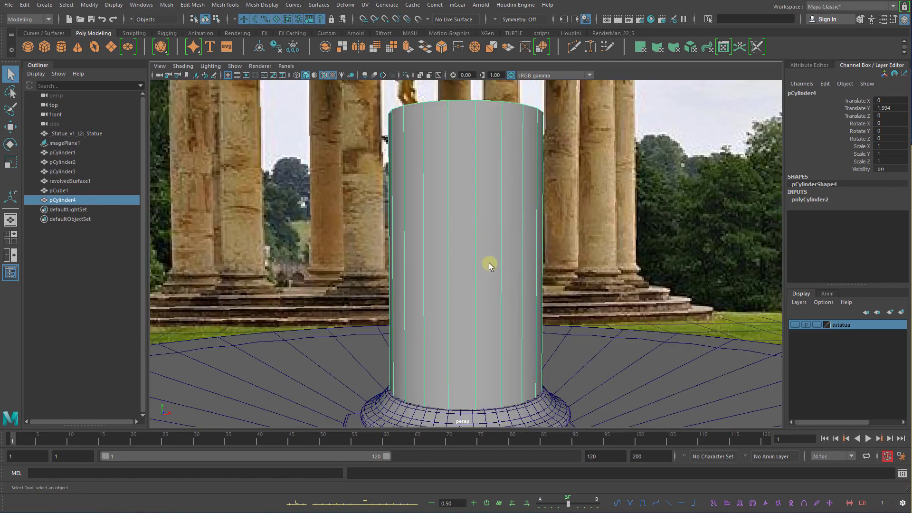
{"action": "left_click_drag", "start_coordinate": [488, 264], "coordinate": [488, 214], "text": "alt"}
{"action": "key", "text": "w"}
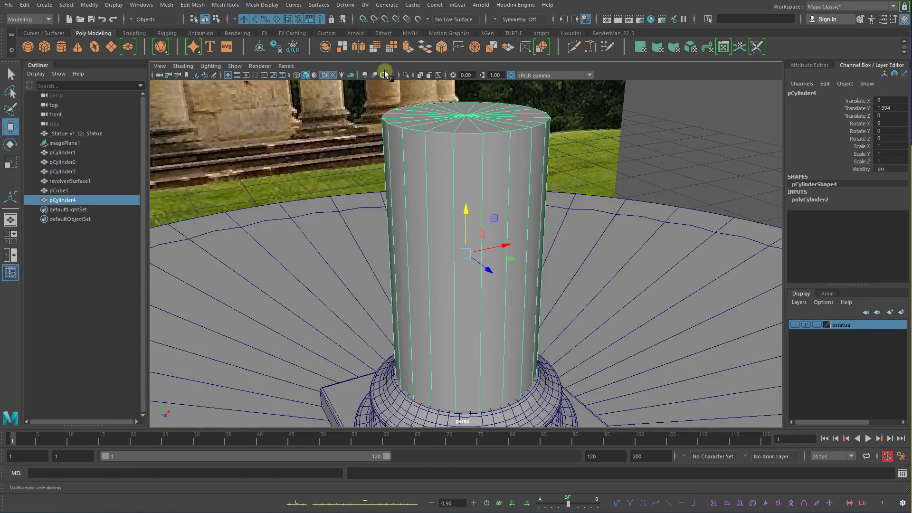
{"action": "left_click", "coordinate": [406, 75]}
{"action": "key", "text": "q"}
{"action": "right_click_drag", "start_coordinate": [504, 203], "coordinate": [505, 228]}
{"action": "left_click", "coordinate": [502, 257]}
{"action": "left_click", "coordinate": [449, 271], "text": "shift"}
{"action": "left_click_drag", "start_coordinate": [412, 292], "coordinate": [468, 299], "text": "alt"}
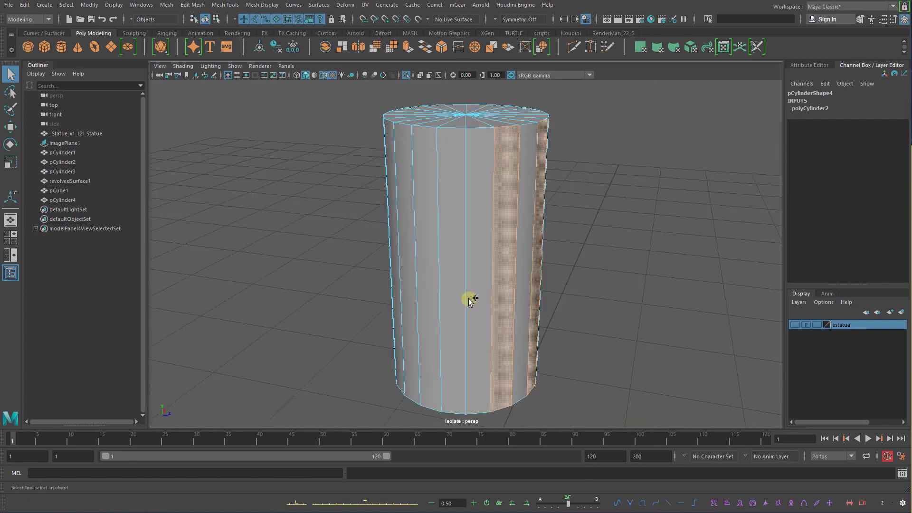
{"action": "left_click", "coordinate": [461, 297], "text": "shift"}
{"action": "left_click", "coordinate": [414, 294], "text": "shift"}
{"action": "left_click_drag", "start_coordinate": [368, 302], "coordinate": [471, 309], "text": "alt"}
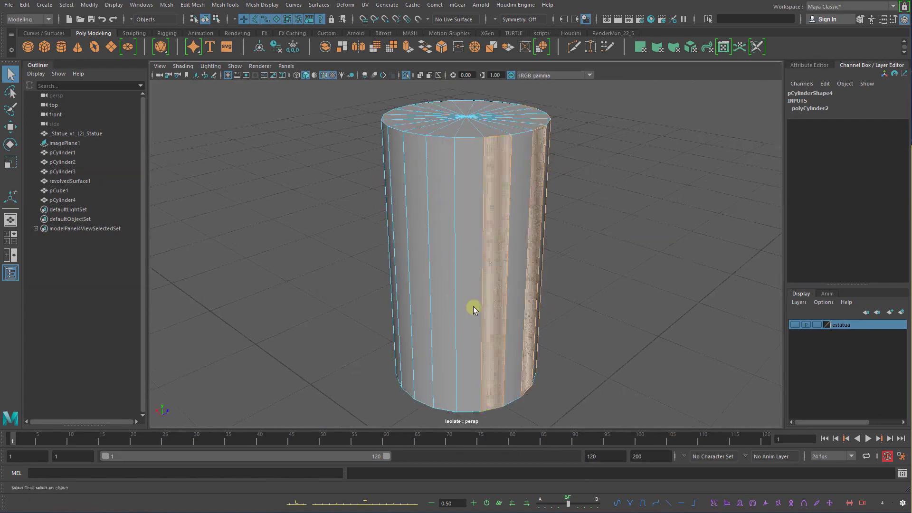
{"action": "left_click_drag", "start_coordinate": [413, 305], "coordinate": [489, 266], "text": "alt"}
{"action": "left_click", "coordinate": [494, 260], "text": "shift"}
{"action": "key", "text": "space"}
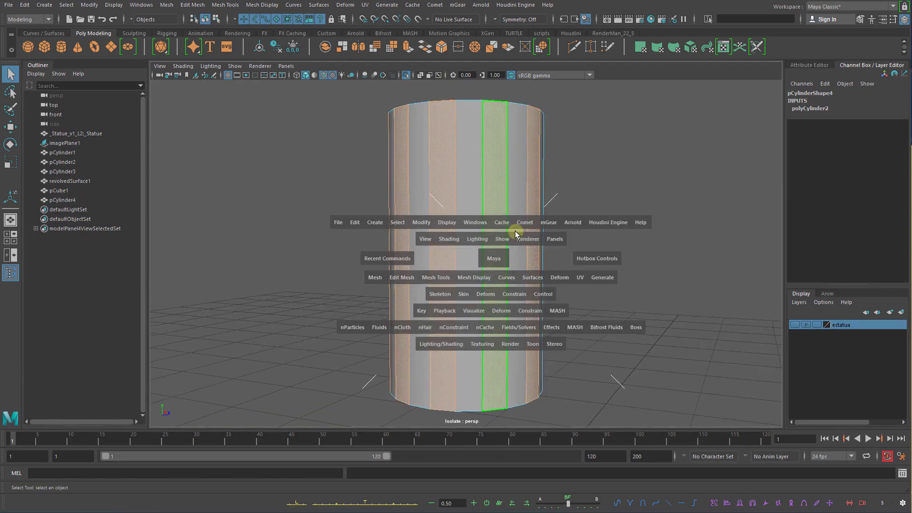
{"action": "left_click_drag", "start_coordinate": [513, 230], "coordinate": [433, 65]}
{"action": "key", "text": "alt+Tab"}
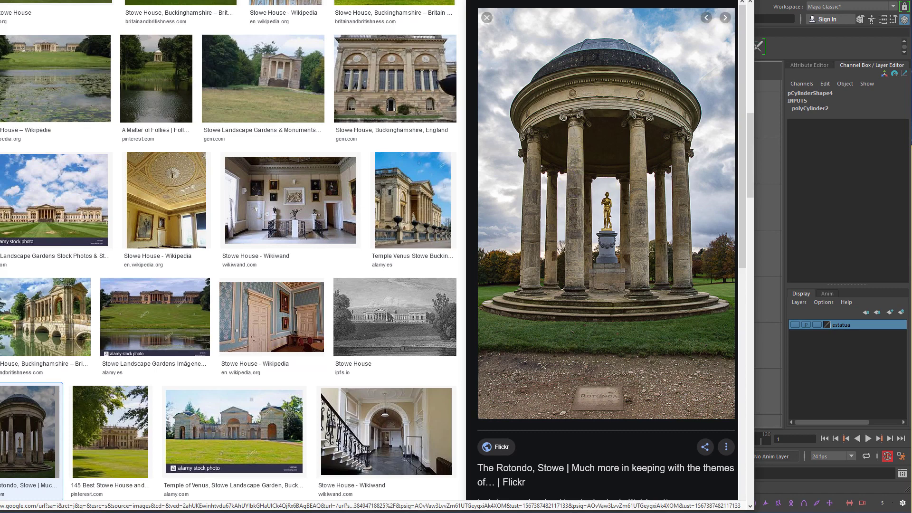
{"action": "key", "text": "alt+Tab"}
{"action": "key", "text": "space"}
{"action": "left_click_drag", "start_coordinate": [466, 280], "coordinate": [477, 258]}
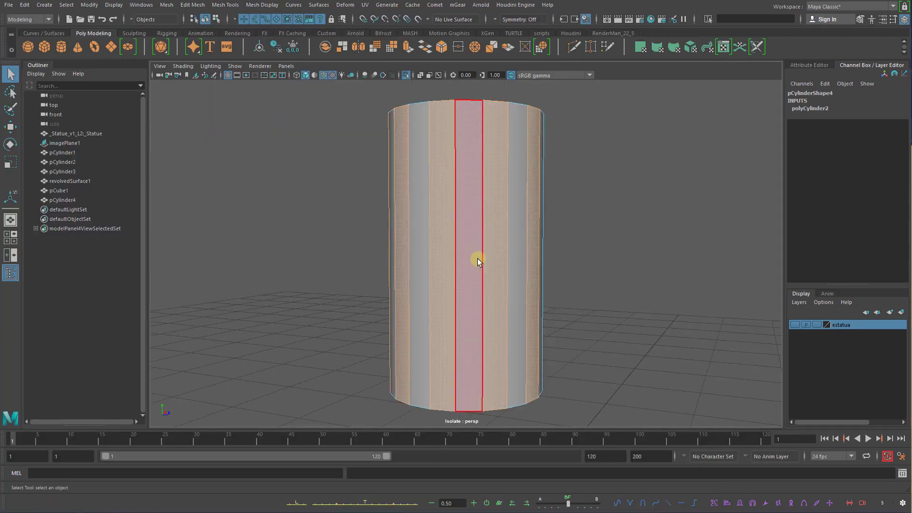
{"action": "left_click", "coordinate": [529, 192]}
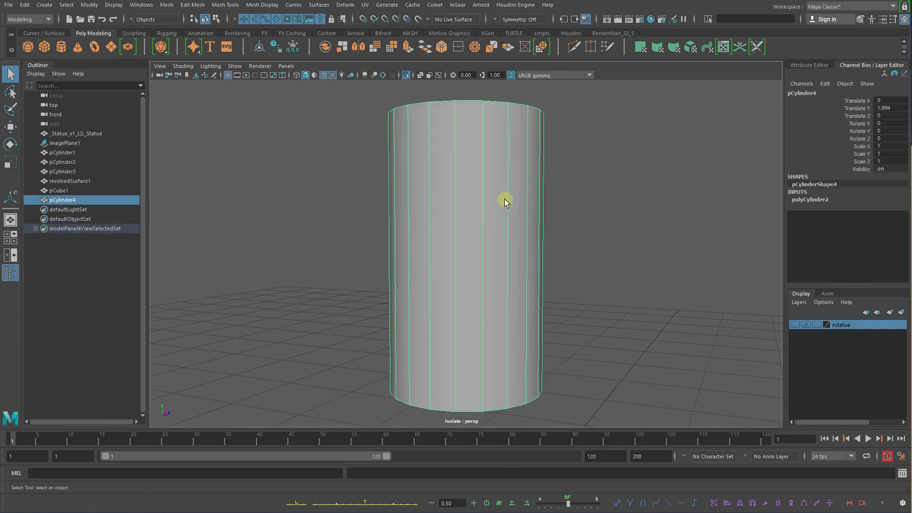
Select the edge loops around the top and bottom rims of the cylinder shaft
{"action": "key", "text": "F10"}
{"action": "left_click_drag", "start_coordinate": [505, 200], "coordinate": [513, 163], "text": "alt"}
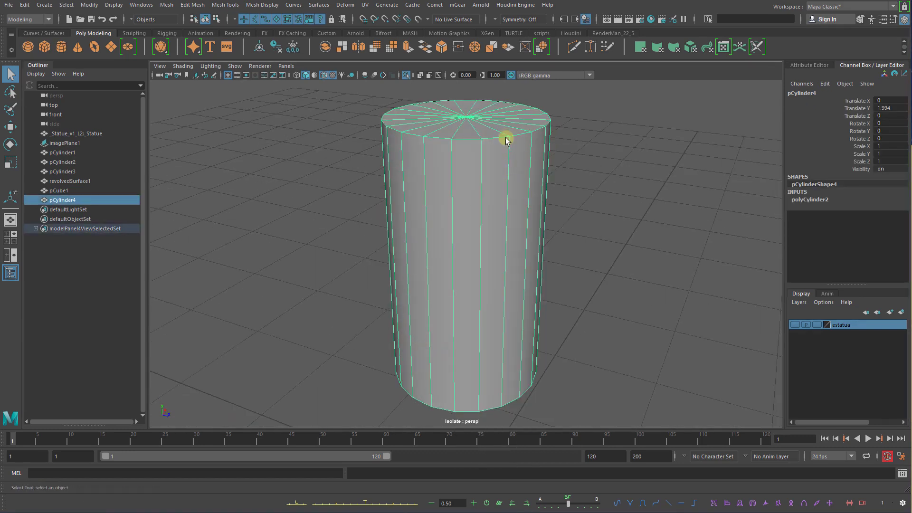
{"action": "left_click", "coordinate": [511, 140]}
{"action": "left_click_drag", "start_coordinate": [550, 284], "coordinate": [517, 365], "text": "alt"}
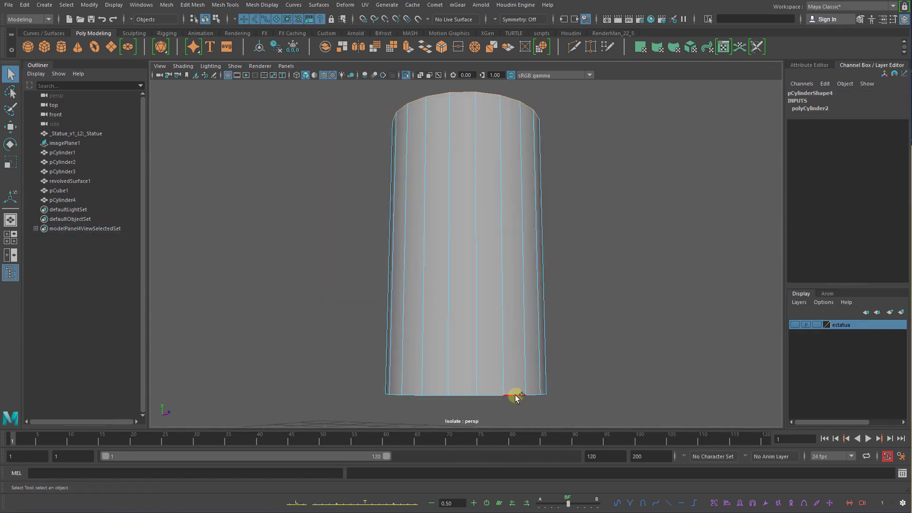
{"action": "left_click_drag", "start_coordinate": [517, 397], "coordinate": [557, 163], "text": "alt"}
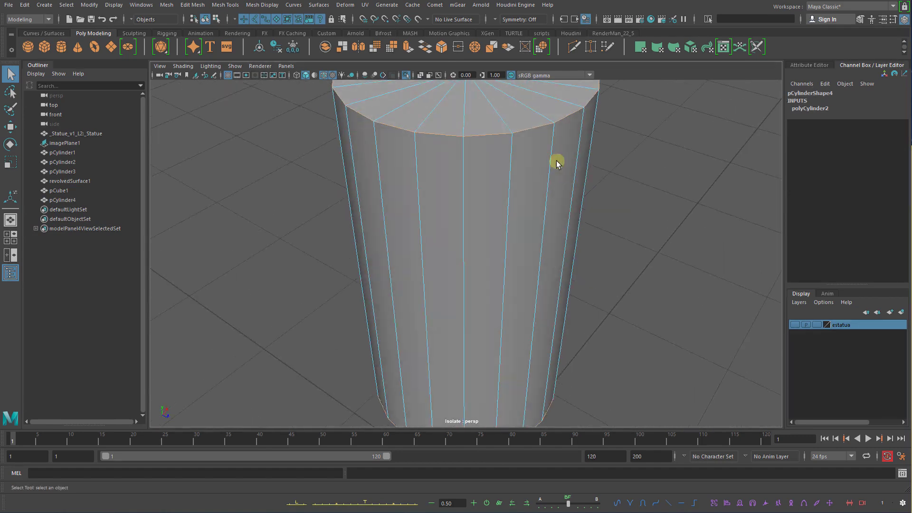
Bevel the selected rim edges of the shaft with a fraction of 0.01 and 2 segments
{"action": "right_click_drag", "start_coordinate": [555, 142], "coordinate": [613, 143], "text": "shift"}
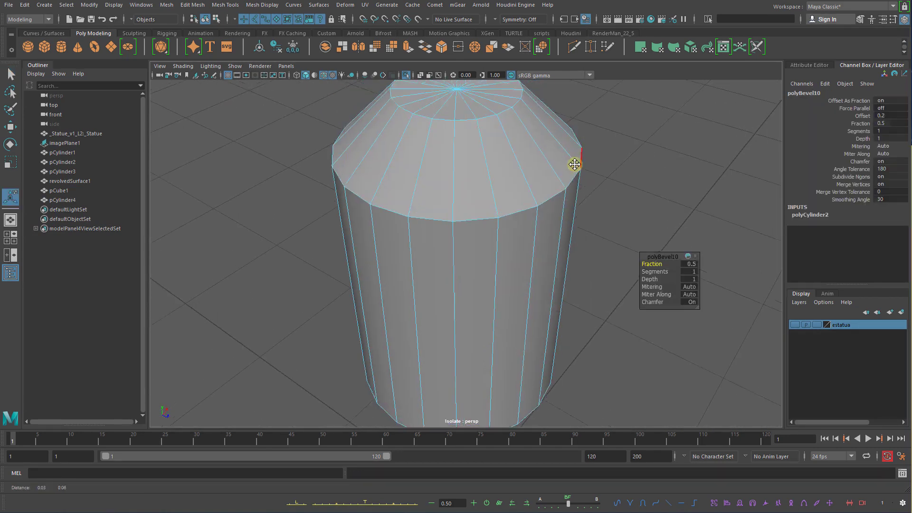
{"action": "middle_click_drag", "start_coordinate": [575, 164], "coordinate": [542, 221], "text": "alt"}
{"action": "right_click_drag", "start_coordinate": [543, 222], "coordinate": [608, 235], "text": "alt"}
{"action": "mouse_move", "coordinate": [653, 264]}
{"action": "left_mouse_down"}
{"action": "mouse_move", "coordinate": [627, 265]}
{"action": "mouse_move", "coordinate": [662, 271]}
{"action": "left_mouse_up"}
{"action": "left_click_drag", "start_coordinate": [597, 198], "coordinate": [591, 147], "text": "alt"}
{"action": "middle_click_drag", "start_coordinate": [592, 147], "coordinate": [565, 288], "text": "alt"}
{"action": "right_click_drag", "start_coordinate": [565, 289], "coordinate": [549, 254], "text": "alt"}
{"action": "left_click_drag", "start_coordinate": [550, 255], "coordinate": [594, 233], "text": "alt"}
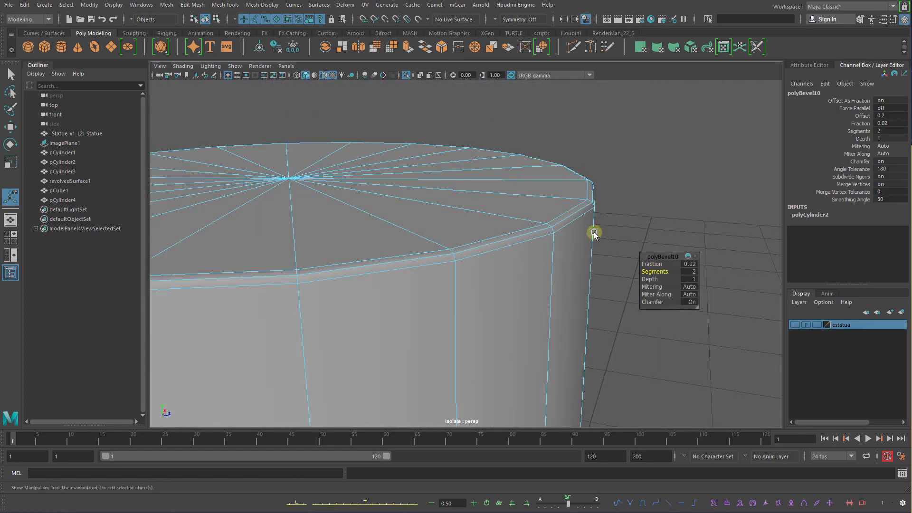
{"action": "left_click", "coordinate": [658, 261]}
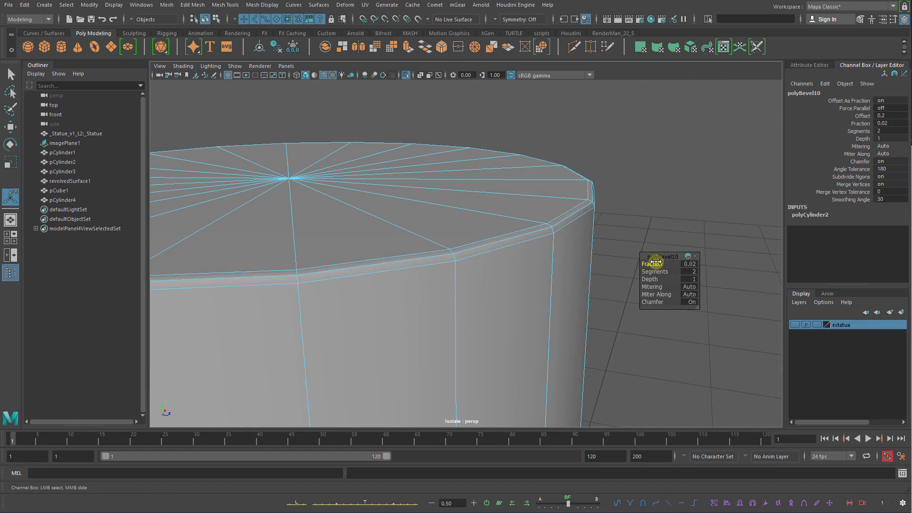
{"action": "middle_click_drag", "start_coordinate": [656, 262], "coordinate": [655, 262]}
{"action": "right_click_drag", "start_coordinate": [608, 222], "coordinate": [366, 203], "text": "alt"}
{"action": "key", "text": "q"}
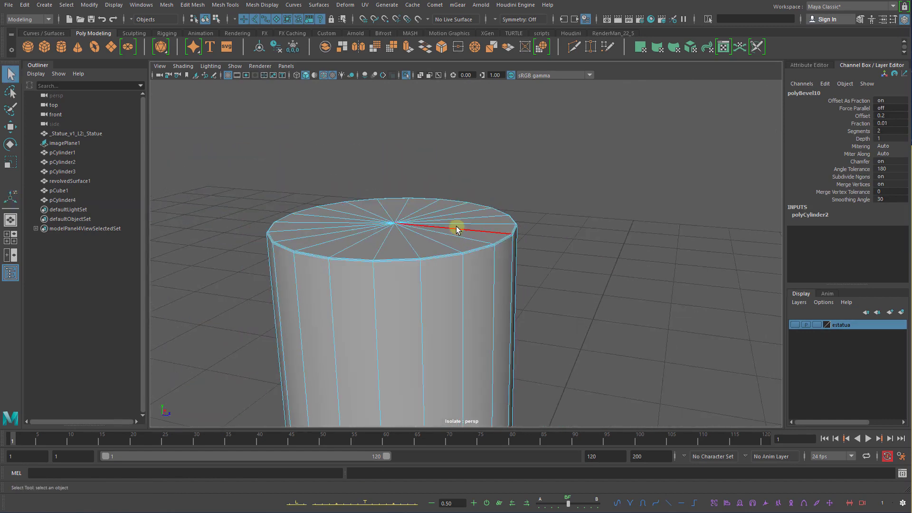
Return the shaft to object mode and examine its bevelled rims in smooth preview with the wireframe overlay off
{"action": "right_click_drag", "start_coordinate": [457, 228], "coordinate": [508, 213]}
{"action": "left_click", "coordinate": [513, 208]}
{"action": "left_click", "coordinate": [475, 246]}
{"action": "left_click", "coordinate": [621, 248]}
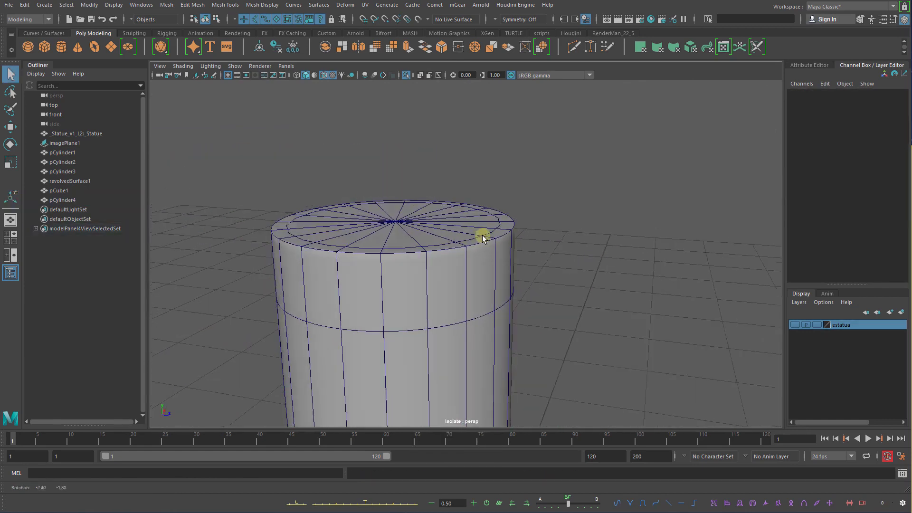
{"action": "left_click", "coordinate": [324, 76]}
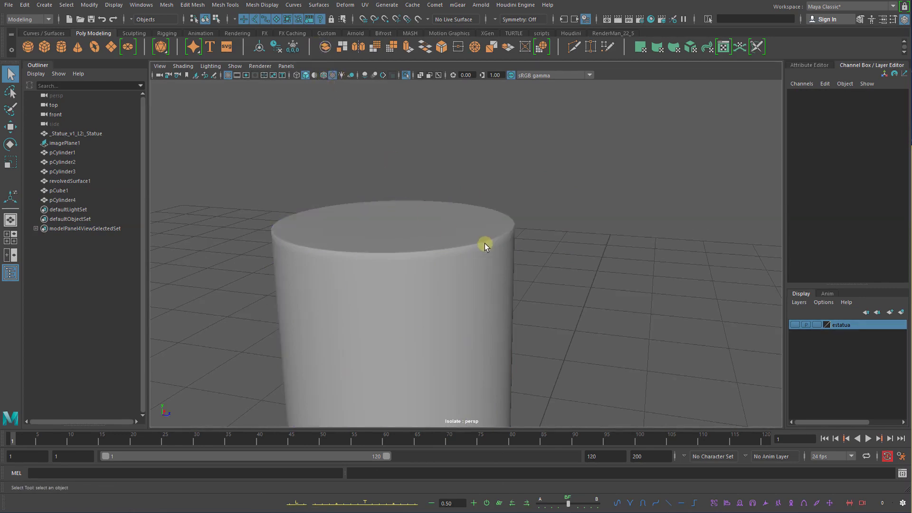
{"action": "left_click_drag", "start_coordinate": [535, 240], "coordinate": [528, 219], "text": "alt"}
{"action": "left_click", "coordinate": [495, 247]}
{"action": "right_click_drag", "start_coordinate": [495, 248], "coordinate": [440, 271], "text": "alt"}
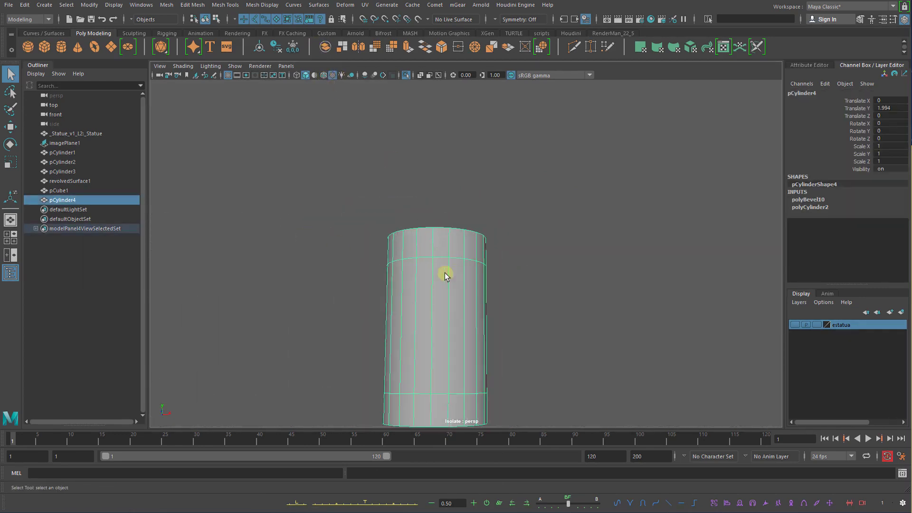
{"action": "key", "text": "1"}
Show the whole scene again, duplicate the shaft and raise the copy in the front view to about Y 3.709
{"action": "left_click", "coordinate": [408, 77]}
{"action": "right_click_drag", "start_coordinate": [578, 292], "coordinate": [483, 293], "text": "alt"}
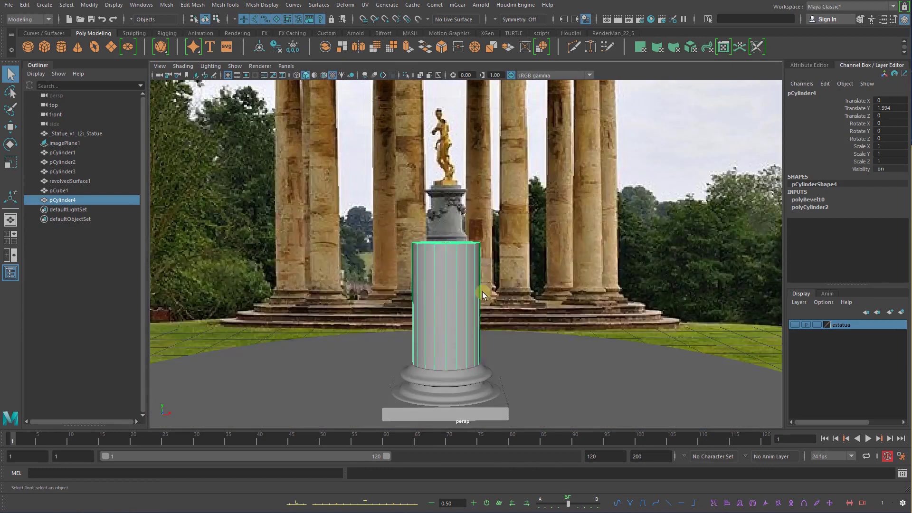
{"action": "key", "text": "space"}
{"action": "left_click_drag", "start_coordinate": [482, 293], "coordinate": [486, 314]}
{"action": "right_click_drag", "start_coordinate": [489, 316], "coordinate": [543, 270], "text": "alt"}
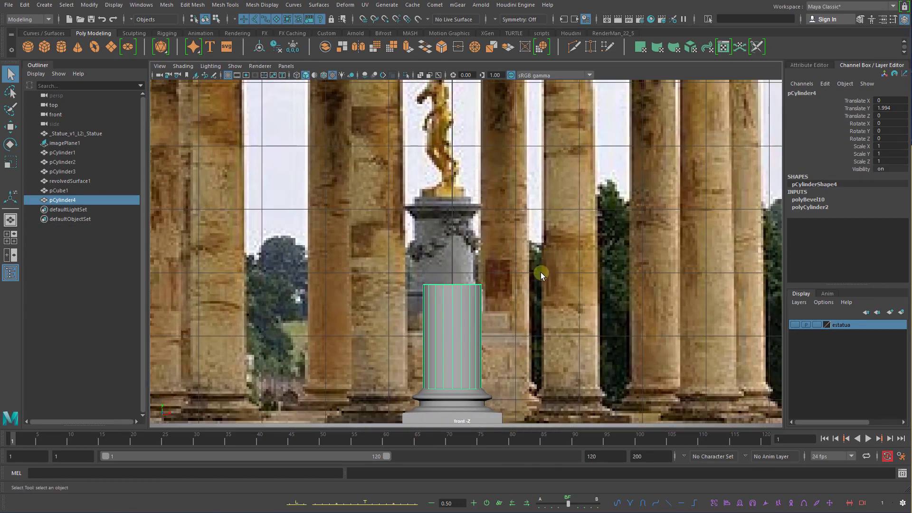
{"action": "key", "text": "w"}
{"action": "key", "text": "ctrl+d"}
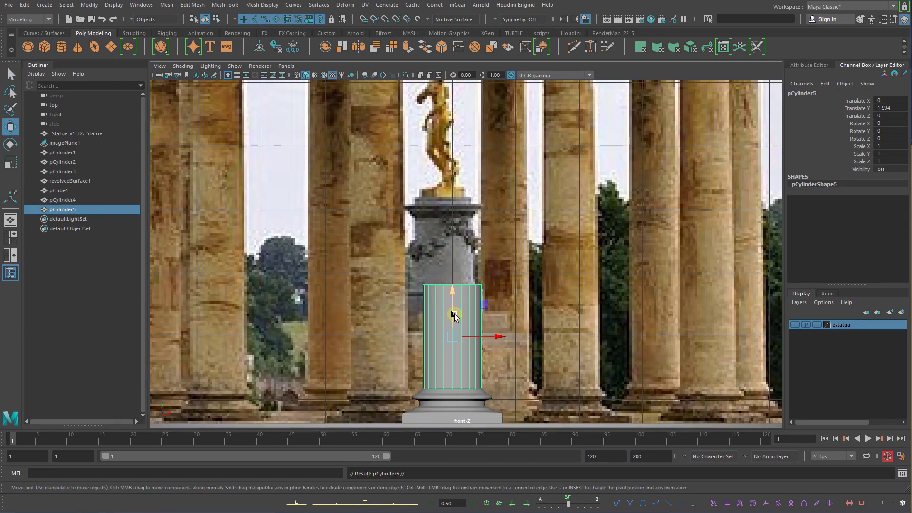
{"action": "key", "text": "ctrl+z"}
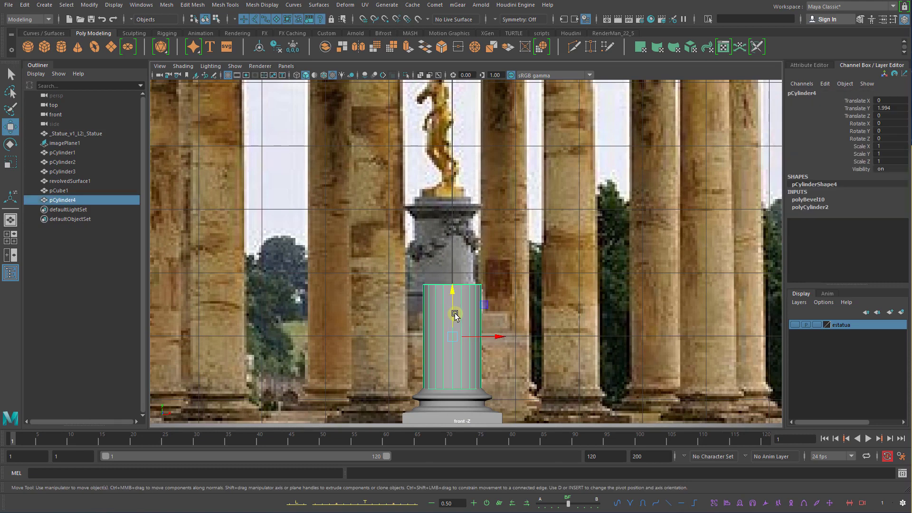
{"action": "key", "text": "ctrl+d"}
{"action": "left_click_drag", "start_coordinate": [455, 315], "coordinate": [450, 202]}
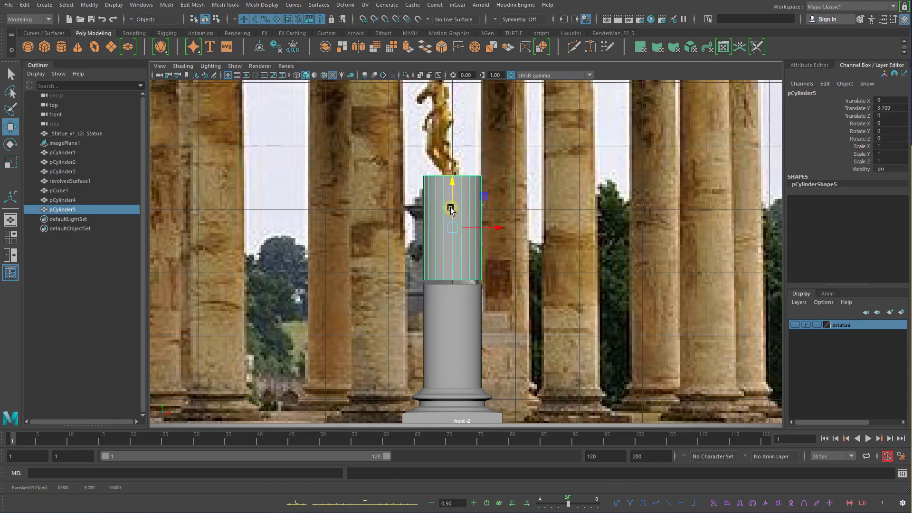
Turn on X-ray and wireframe-on-shaded display to expose the gap between the two shaft sections
{"action": "right_click_drag", "start_coordinate": [450, 202], "coordinate": [449, 247], "text": "alt"}
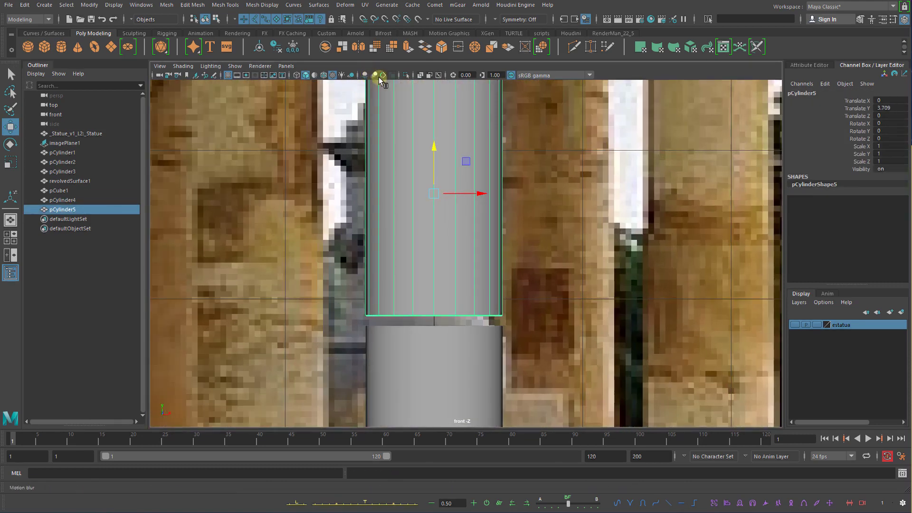
{"action": "left_click", "coordinate": [419, 76]}
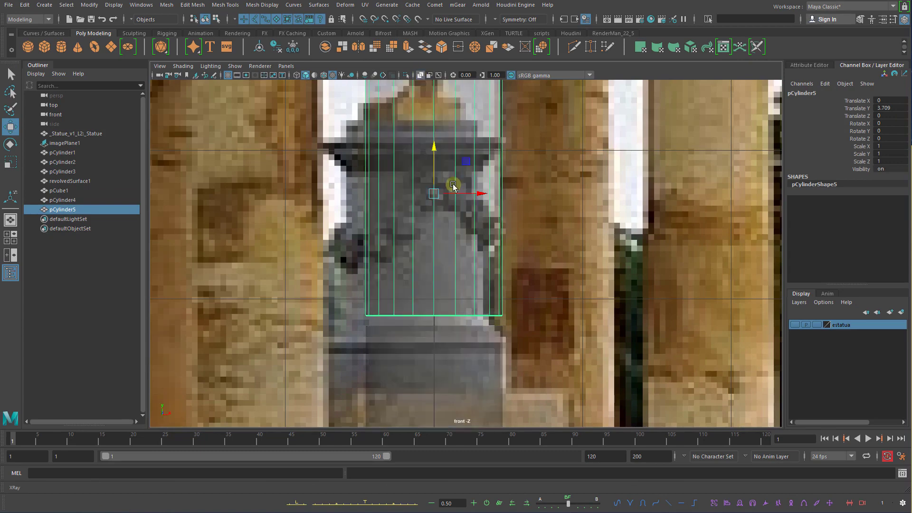
{"action": "left_click", "coordinate": [325, 76]}
{"action": "right_click_drag", "start_coordinate": [420, 298], "coordinate": [433, 346], "text": "alt"}
{"action": "middle_click_drag", "start_coordinate": [433, 338], "coordinate": [454, 226], "text": "alt"}
{"action": "scroll", "coordinate": [453, 226], "scroll_direction": "up", "scroll_amount": 3}
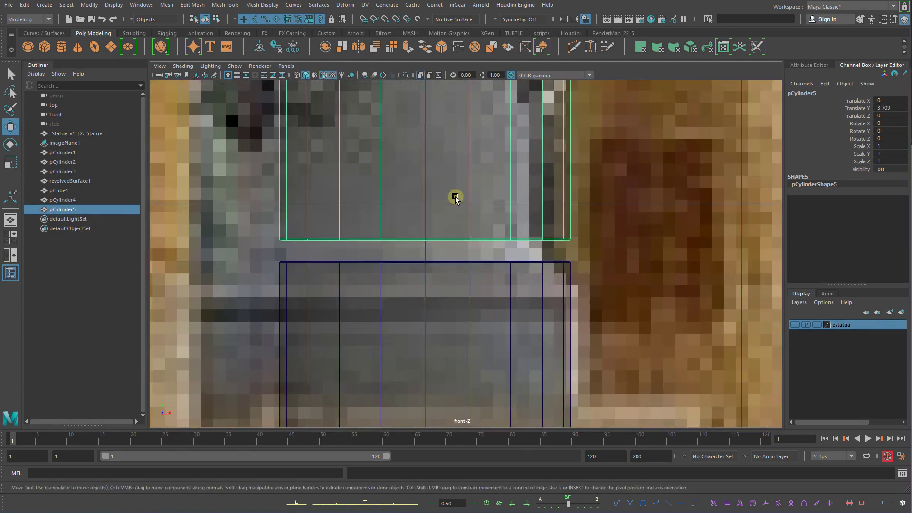
Raise the upper shaft section to about Y 3.795
{"action": "middle_click_drag", "start_coordinate": [448, 82], "coordinate": [442, 148], "text": "alt"}
{"action": "left_click_drag", "start_coordinate": [431, 129], "coordinate": [429, 96]}
{"action": "middle_click_drag", "start_coordinate": [463, 267], "coordinate": [470, 195], "text": "alt"}
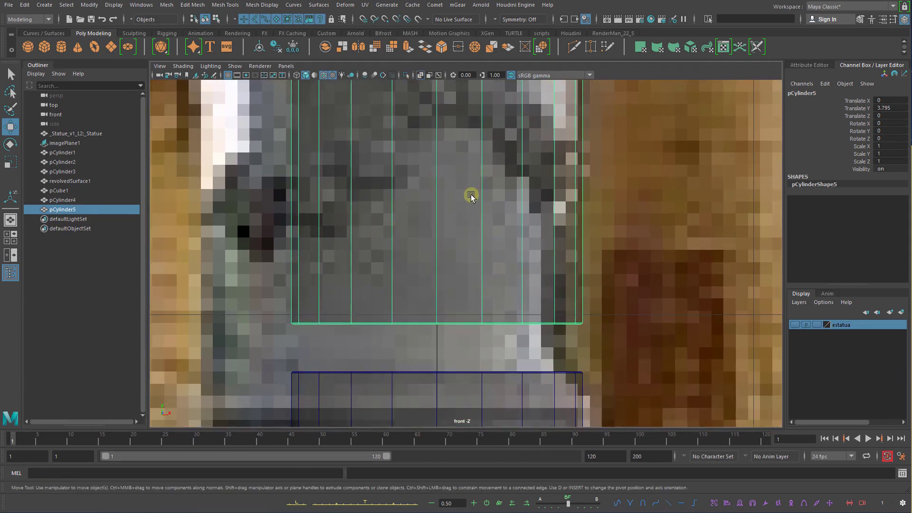
Lower the upper shaft section onto the top rim of the lower one, to about Y 3.644
{"action": "right_click_drag", "start_coordinate": [432, 293], "coordinate": [428, 370], "text": "alt"}
{"action": "middle_click_drag", "start_coordinate": [427, 369], "coordinate": [453, 271], "text": "alt"}
{"action": "right_click_drag", "start_coordinate": [439, 332], "coordinate": [430, 356], "text": "alt"}
{"action": "middle_click_drag", "start_coordinate": [430, 356], "coordinate": [458, 252], "text": "alt"}
{"action": "right_click_drag", "start_coordinate": [458, 252], "coordinate": [492, 242], "text": "alt"}
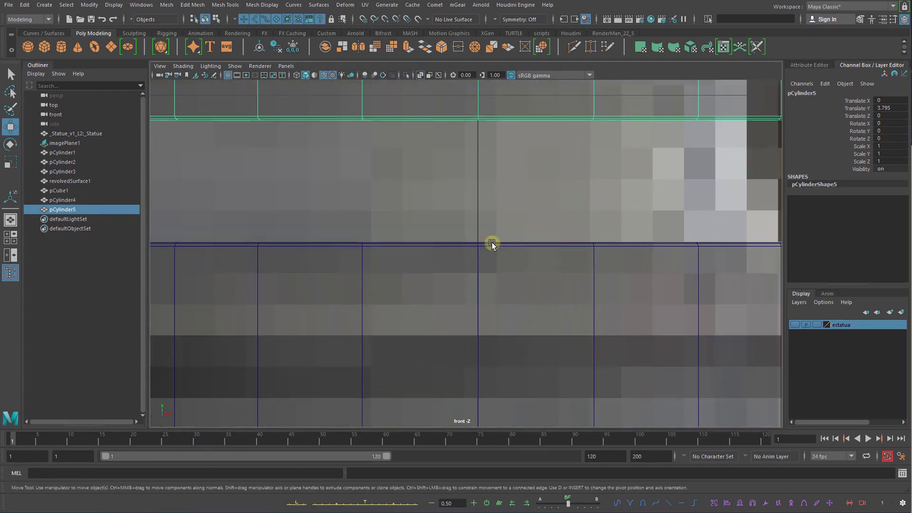
{"action": "middle_click_drag", "start_coordinate": [492, 242], "coordinate": [451, 293], "text": "alt"}
{"action": "middle_click_drag", "start_coordinate": [470, 260], "coordinate": [456, 340]}
{"action": "right_click_drag", "start_coordinate": [455, 339], "coordinate": [437, 335], "text": "alt"}
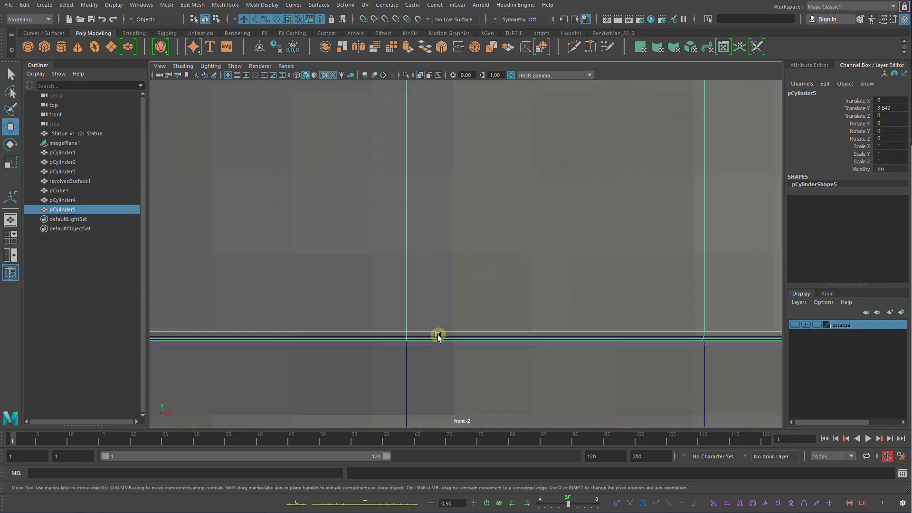
{"action": "middle_click_drag", "start_coordinate": [406, 360], "coordinate": [407, 356]}
{"action": "scroll", "coordinate": [407, 355], "scroll_direction": "up", "scroll_amount": 2}
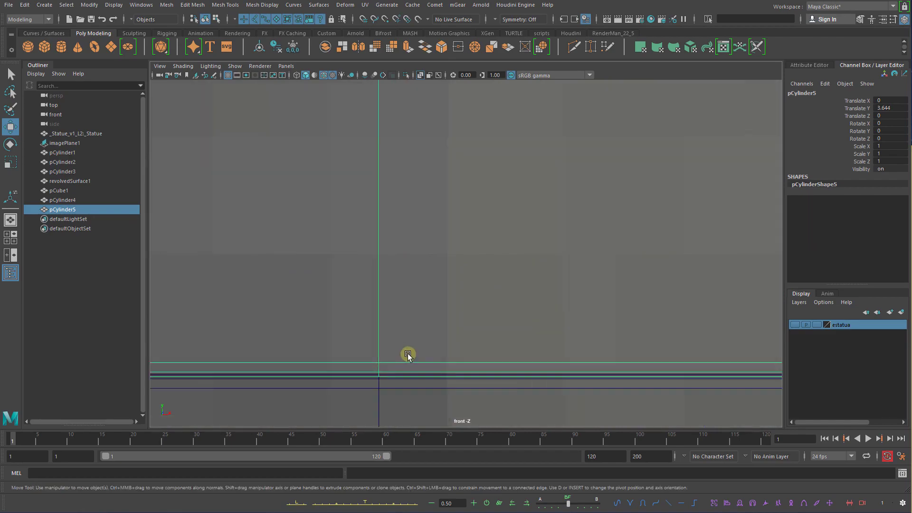
Turn off X-ray display and check the two stacked shaft sections in the perspective view
{"action": "key", "text": "a"}
{"action": "key", "text": "space"}
{"action": "left_click_drag", "start_coordinate": [434, 298], "coordinate": [437, 271]}
{"action": "left_click_drag", "start_coordinate": [515, 256], "coordinate": [563, 279], "text": "alt"}
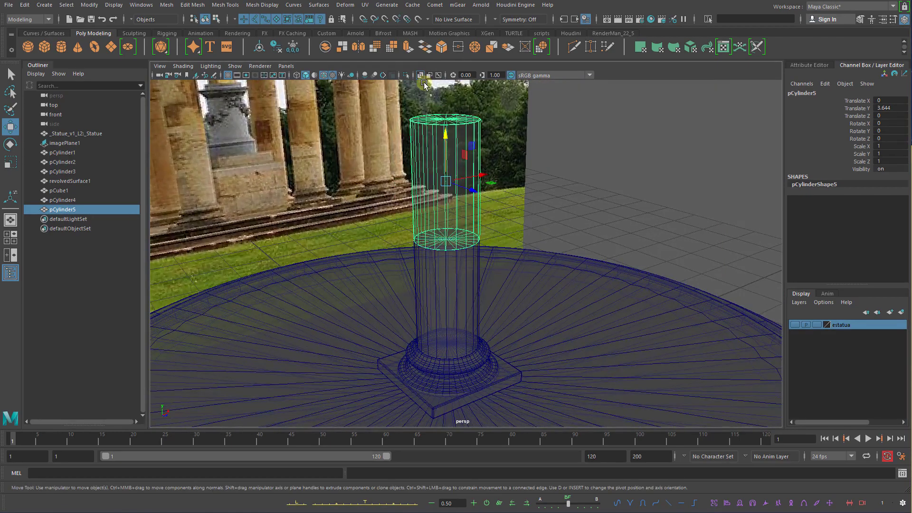
{"action": "left_click", "coordinate": [421, 75]}
{"action": "left_click_drag", "start_coordinate": [466, 157], "coordinate": [476, 247], "text": "alt"}
Stack three more shaft sections upward in the front view using Duplicate with Transform, the highest at about Y 8.592
{"action": "key", "text": "space"}
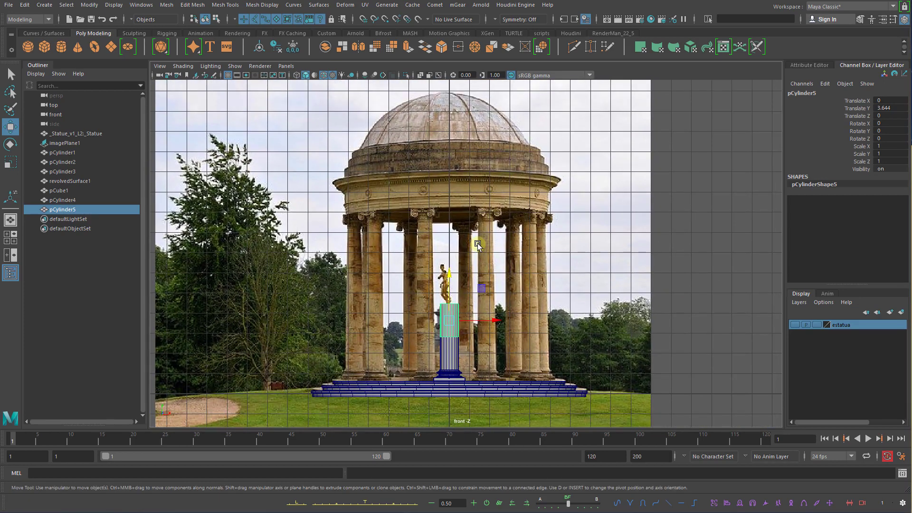
{"action": "key", "text": "shift+d"}
{"action": "key", "text": "shift+d"}
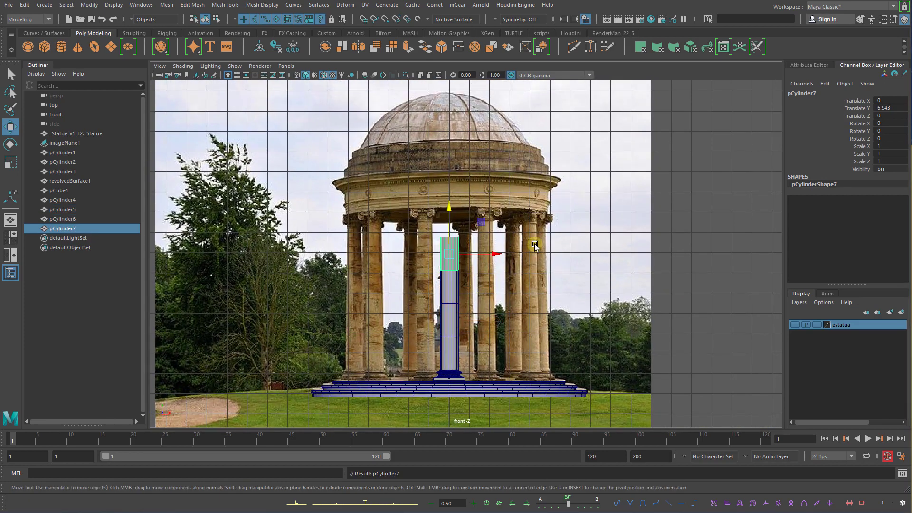
{"action": "key", "text": "shift+d"}
{"action": "scroll", "coordinate": [534, 244], "scroll_direction": "up", "scroll_amount": 5}
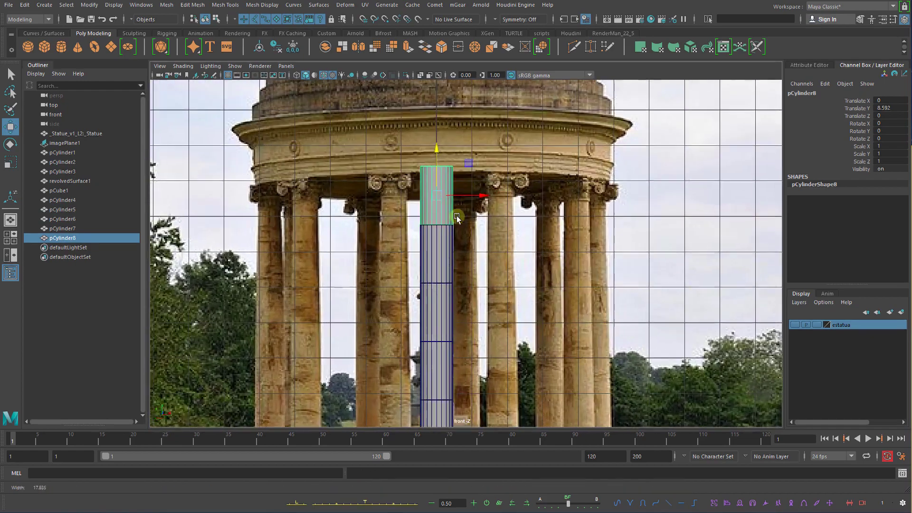
Shorten the topmost shaft section by lowering its upper rim vertices to about Y 8.610, just below the reference capitals, and return to object mode
{"action": "scroll", "coordinate": [456, 218], "scroll_direction": "up", "scroll_amount": 1}
{"action": "scroll", "coordinate": [442, 221], "scroll_direction": "down", "scroll_amount": 4}
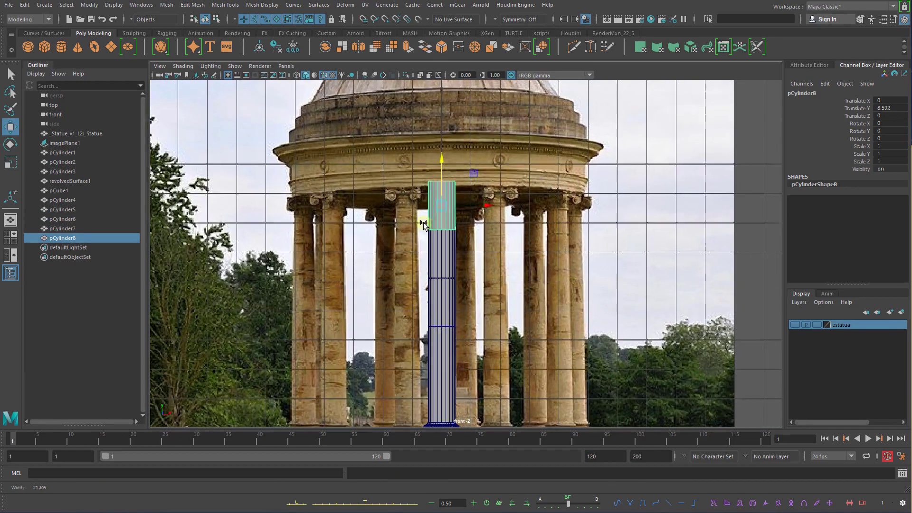
{"action": "scroll", "coordinate": [424, 224], "scroll_direction": "down", "scroll_amount": 1}
{"action": "key", "text": "q"}
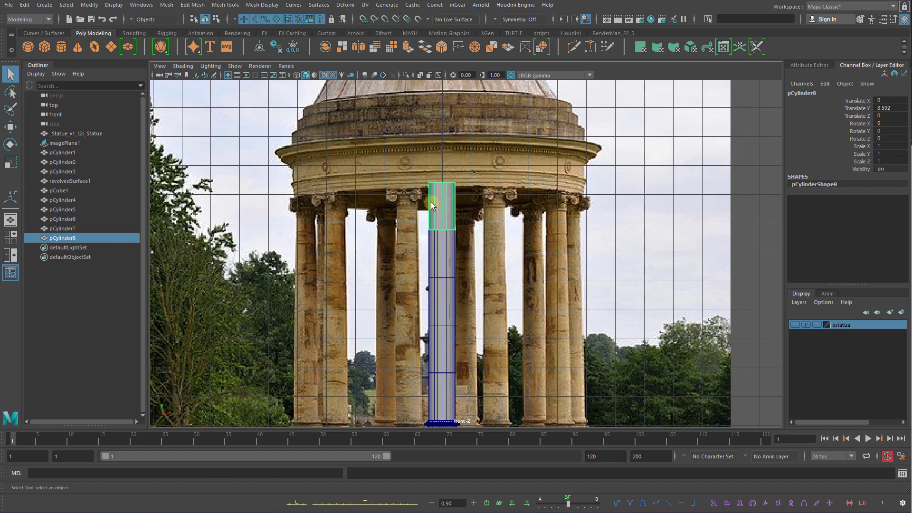
{"action": "scroll", "coordinate": [406, 317], "scroll_direction": "up", "scroll_amount": 6}
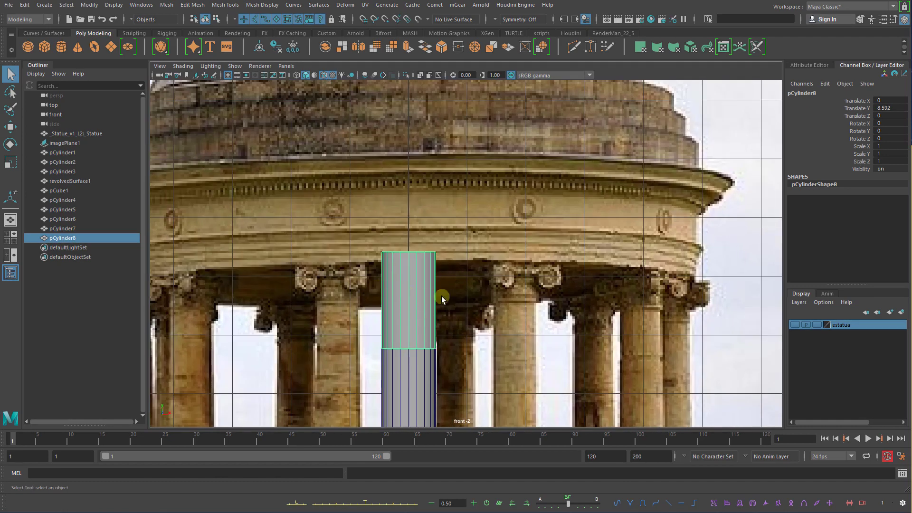
{"action": "right_click_drag", "start_coordinate": [407, 285], "coordinate": [492, 313], "text": "alt"}
{"action": "right_click_drag", "start_coordinate": [403, 265], "coordinate": [384, 261]}
{"action": "left_click_drag", "start_coordinate": [354, 235], "coordinate": [443, 274]}
{"action": "key", "text": "w"}
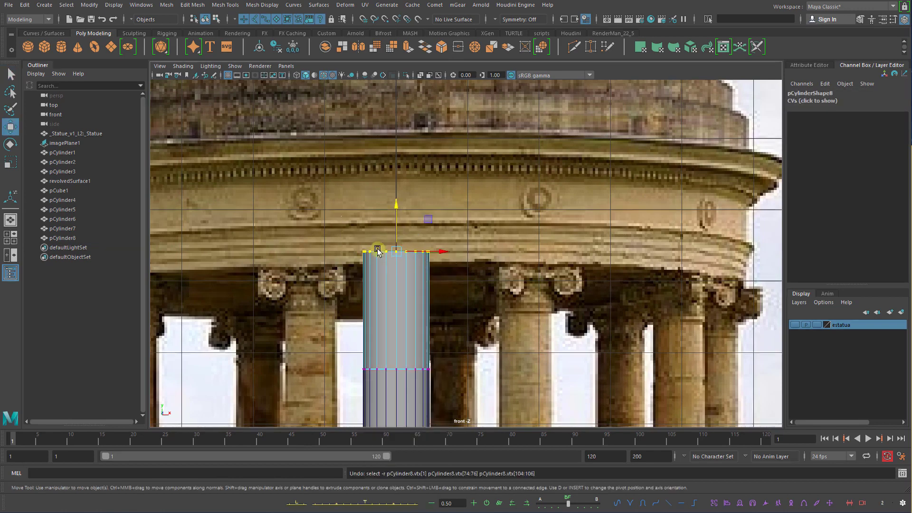
{"action": "left_click_drag", "start_coordinate": [398, 218], "coordinate": [402, 276]}
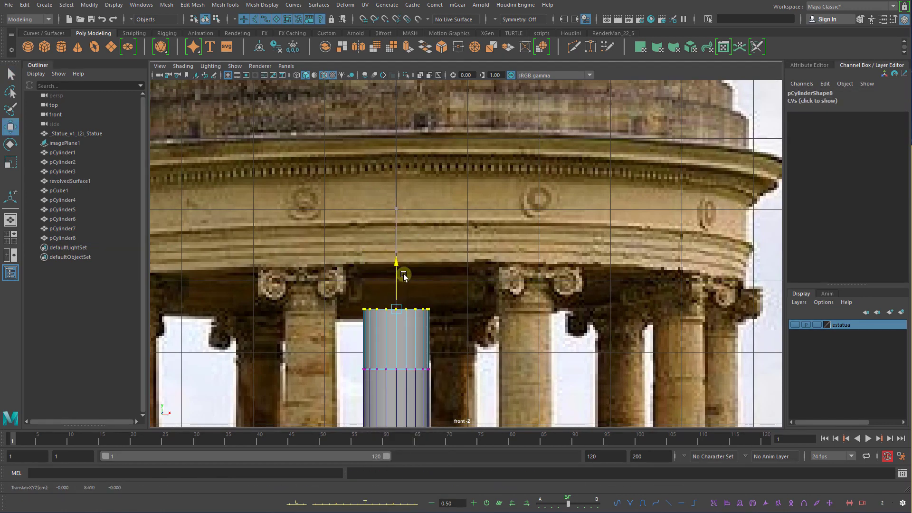
{"action": "key", "text": "q"}
{"action": "right_click_drag", "start_coordinate": [409, 320], "coordinate": [453, 303]}
{"action": "right_click_drag", "start_coordinate": [483, 354], "coordinate": [540, 308], "text": "alt"}
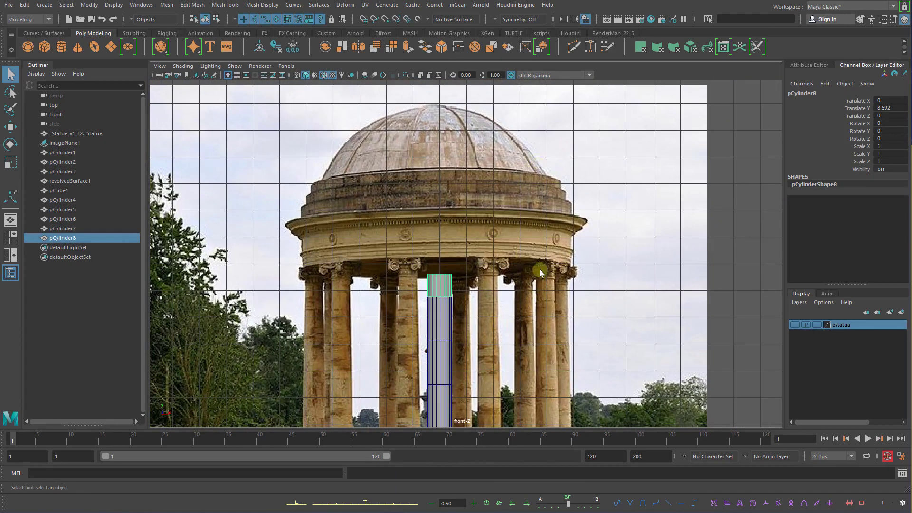
{"action": "middle_click_drag", "start_coordinate": [506, 377], "coordinate": [512, 264], "text": "alt"}
{"action": "key", "text": "space"}
{"action": "left_click_drag", "start_coordinate": [511, 264], "coordinate": [584, 238]}
{"action": "right_click_drag", "start_coordinate": [456, 204], "coordinate": [372, 190], "text": "alt"}
{"action": "middle_click_drag", "start_coordinate": [499, 194], "coordinate": [512, 282], "text": "alt"}
{"action": "left_click", "coordinate": [474, 191]}
{"action": "left_click", "coordinate": [475, 259], "text": "shift"}
{"action": "left_click", "coordinate": [478, 319], "text": "shift"}
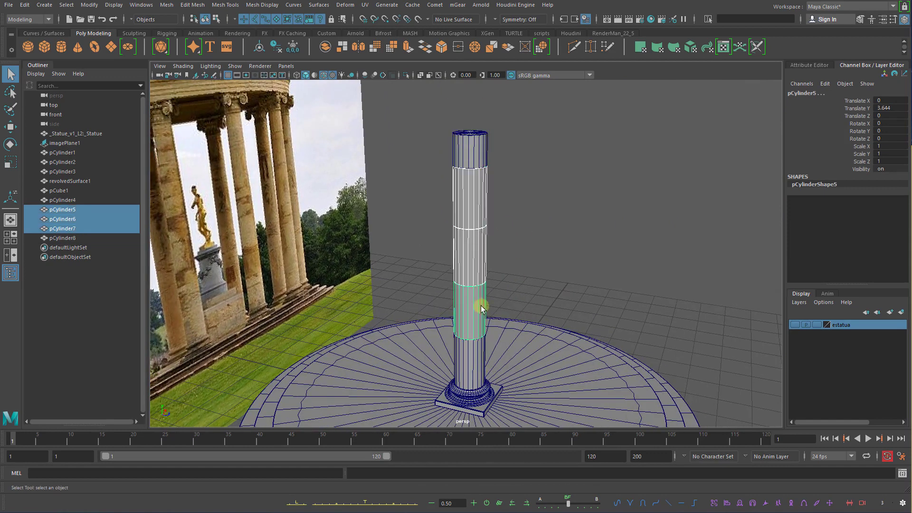
{"action": "left_click", "coordinate": [489, 362], "text": "shift"}
{"action": "left_click_drag", "start_coordinate": [482, 217], "coordinate": [540, 236], "text": "alt"}
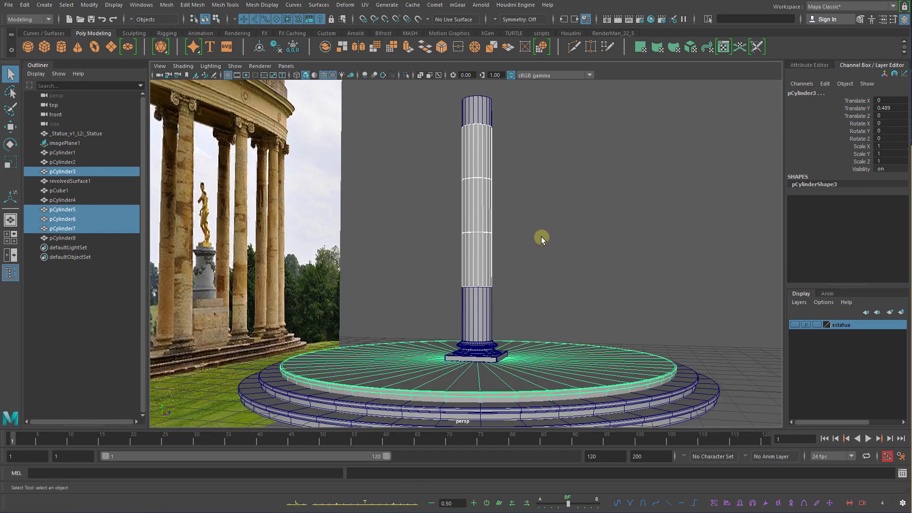
{"action": "left_click", "coordinate": [541, 237]}
Select all five shaft sections of the column in the perspective view and return to the front view
{"action": "left_click", "coordinate": [468, 112]}
{"action": "left_click", "coordinate": [473, 153], "text": "shift"}
{"action": "left_click", "coordinate": [477, 205], "text": "shift"}
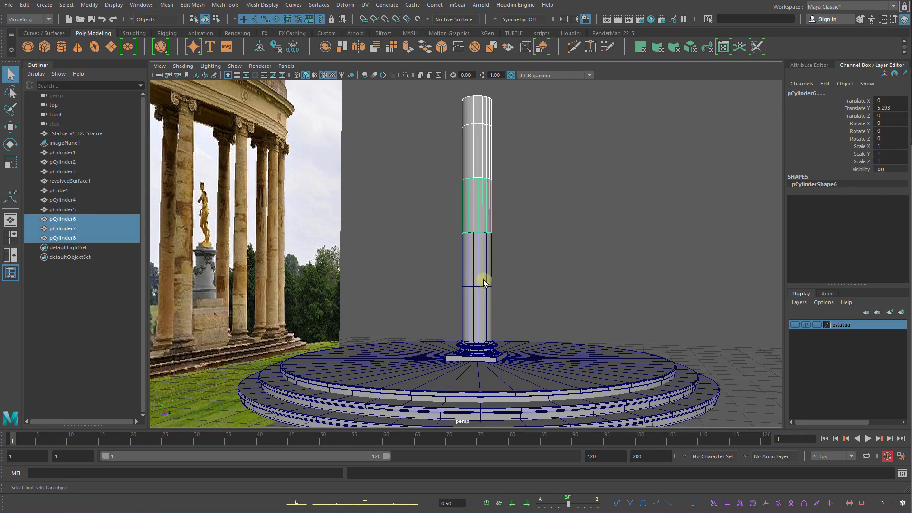
{"action": "left_click", "coordinate": [482, 261], "text": "shift"}
{"action": "left_click", "coordinate": [497, 317], "text": "shift"}
{"action": "left_click_drag", "start_coordinate": [555, 256], "coordinate": [481, 256], "text": "alt"}
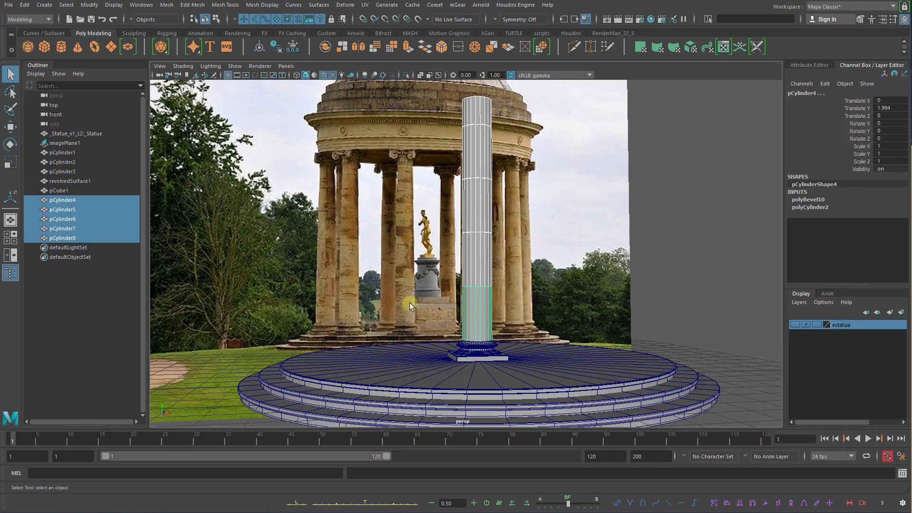
{"action": "key", "text": "space"}
{"action": "left_click_drag", "start_coordinate": [516, 241], "coordinate": [515, 258]}
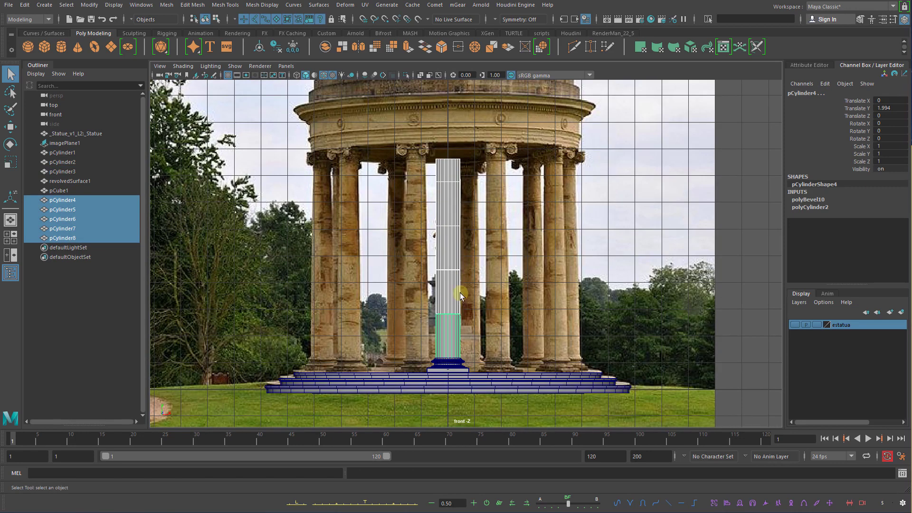
Check the Rotondo reference photo in the browser, and apply a nonlinear Flare deformer to the five shaft sections pCylinder4 to pCylinder8
{"action": "key", "text": "alt+Tab"}
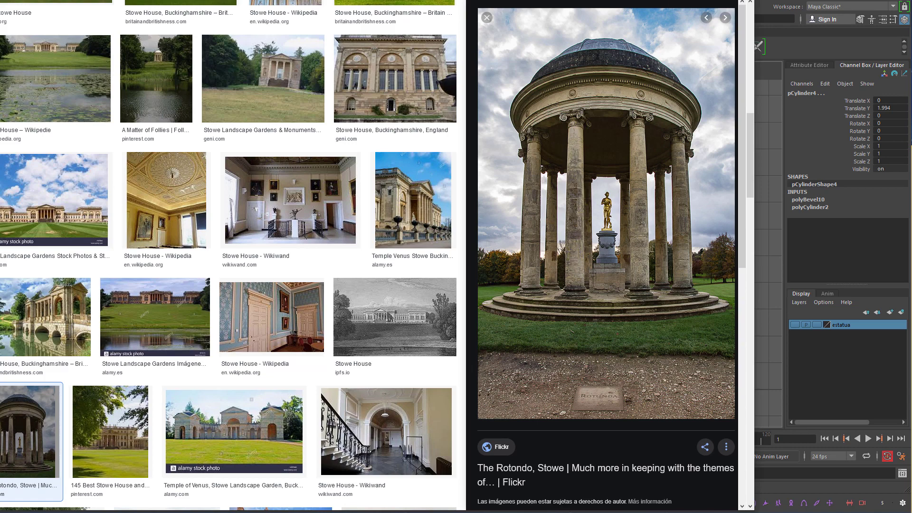
{"action": "key", "text": "alt+Tab"}
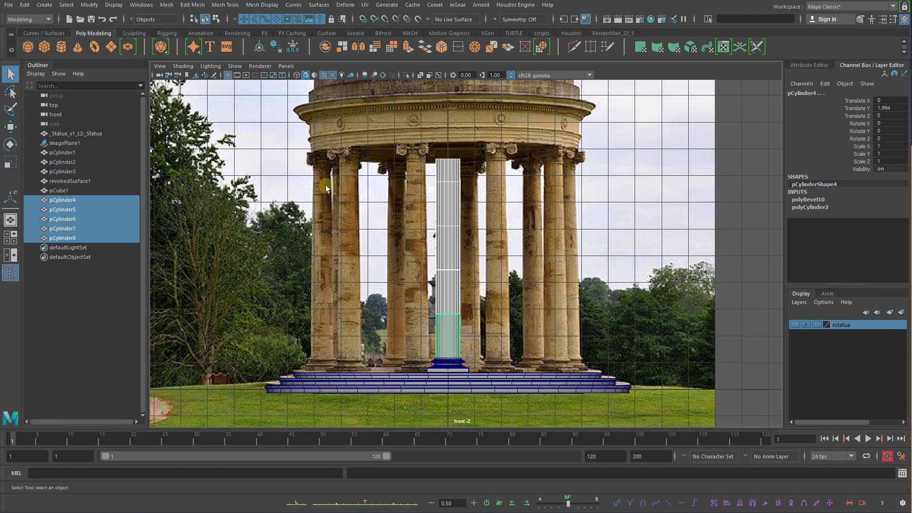
{"action": "left_click", "coordinate": [62, 200]}
{"action": "left_click", "coordinate": [63, 238], "text": "shift"}
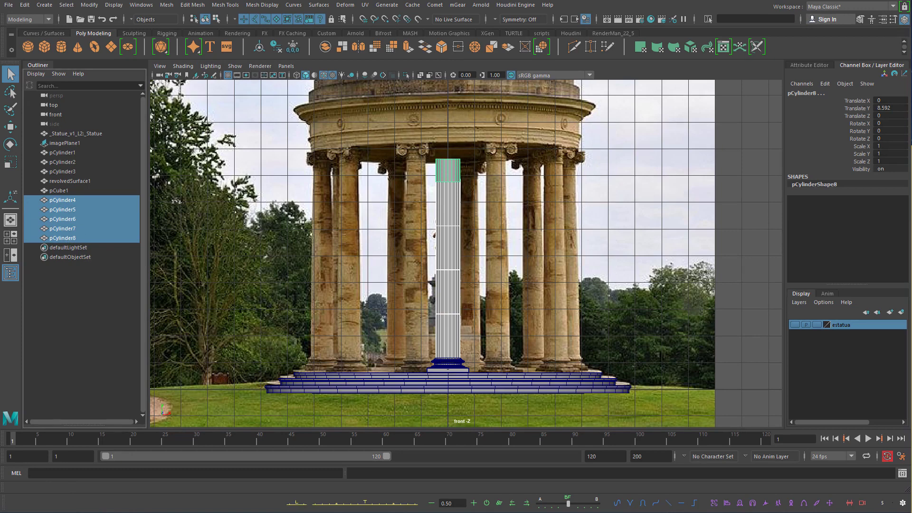
{"action": "left_click", "coordinate": [344, 6]}
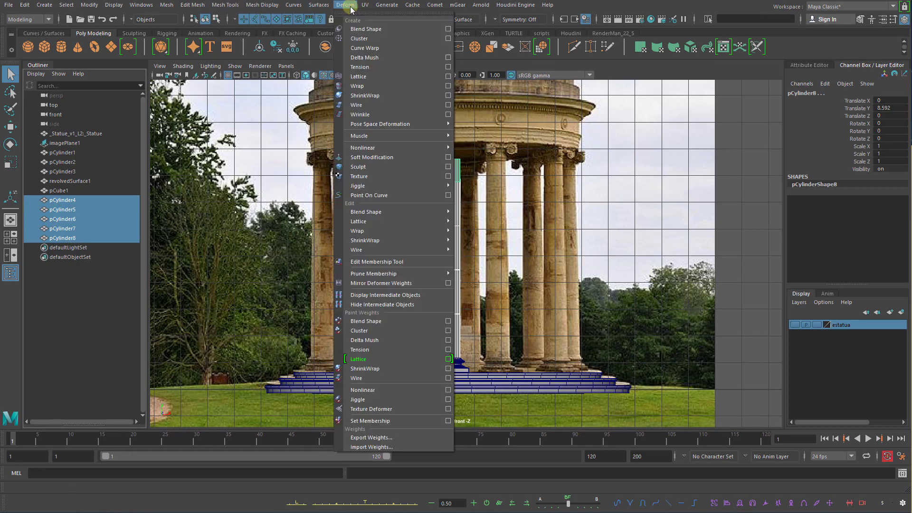
{"action": "mouse_move", "coordinate": [411, 148]}
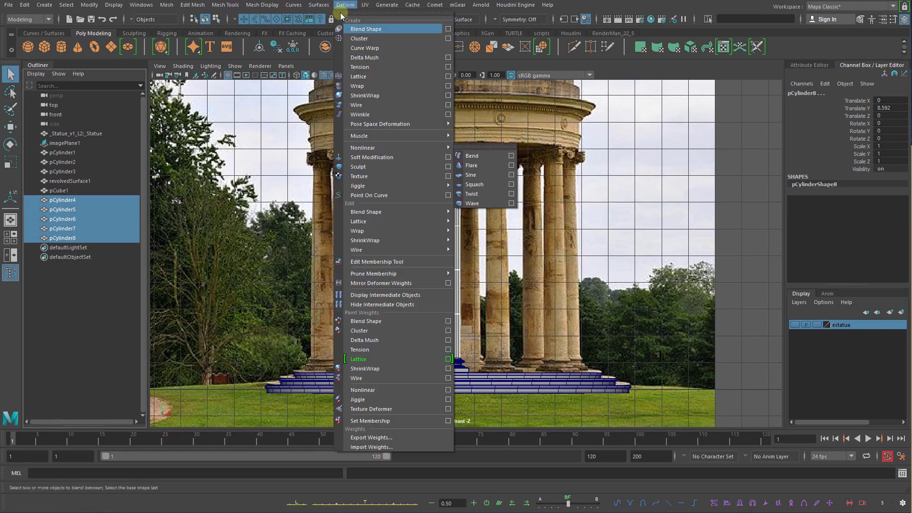
{"action": "left_click", "coordinate": [492, 167]}
Switch to the perspective view and open the nonlinear deformer attributes of flare1
{"action": "right_click_drag", "start_coordinate": [532, 251], "coordinate": [546, 254], "text": "alt"}
{"action": "key", "text": "space"}
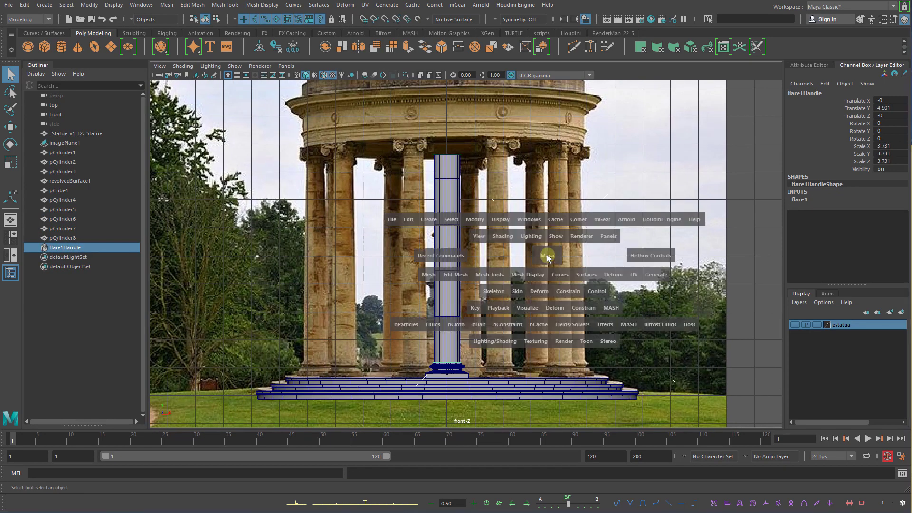
{"action": "left_click_drag", "start_coordinate": [546, 254], "coordinate": [543, 230]}
{"action": "scroll", "coordinate": [545, 232], "scroll_direction": "up", "scroll_amount": 3}
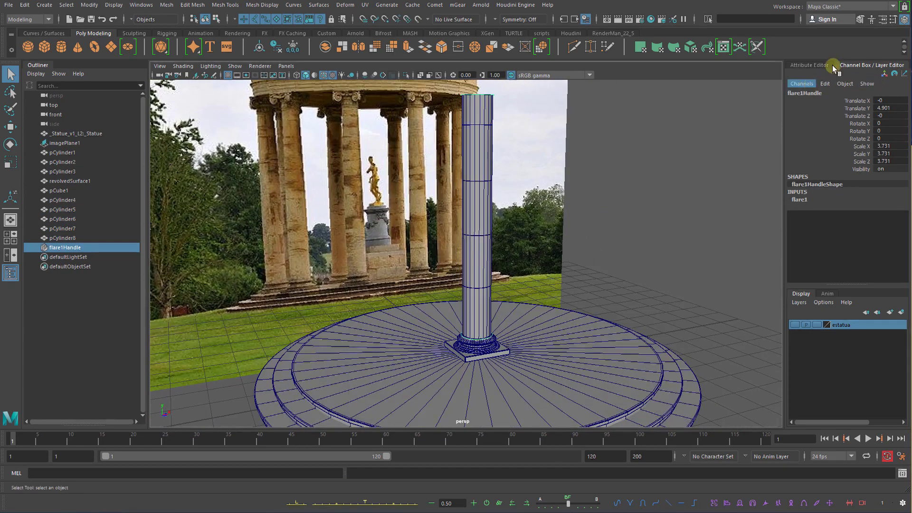
{"action": "left_click", "coordinate": [810, 65]}
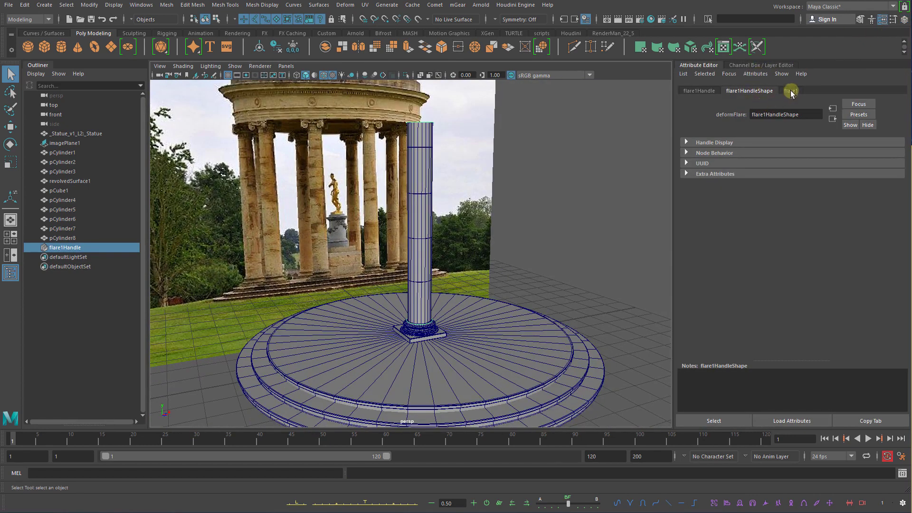
{"action": "left_click", "coordinate": [791, 91]}
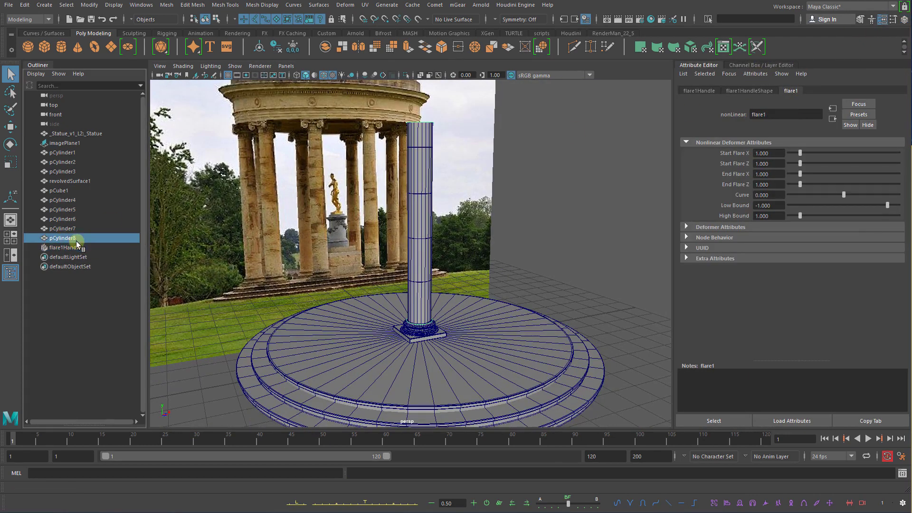
Try moving the flare handle sideways away from the column along X, and undo the move
{"action": "key", "text": "w"}
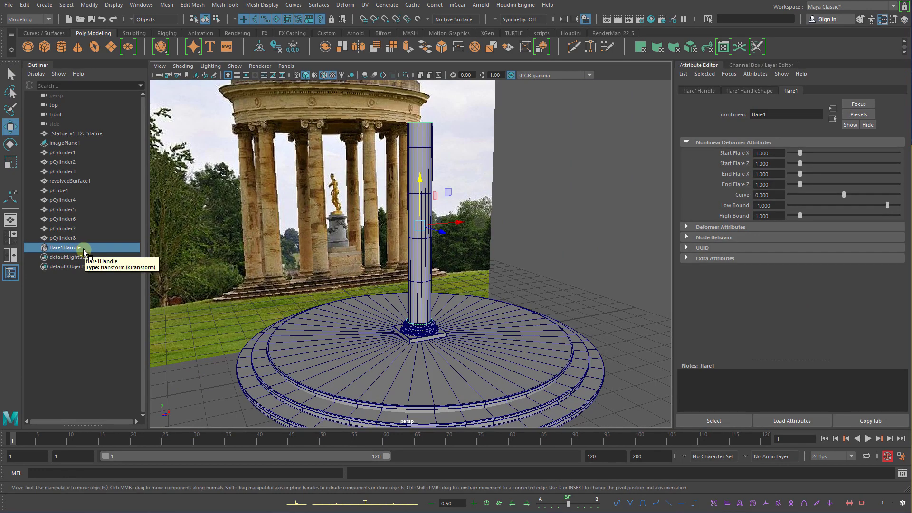
{"action": "left_click_drag", "start_coordinate": [457, 223], "coordinate": [561, 222]}
{"action": "key", "text": "ctrl+z"}
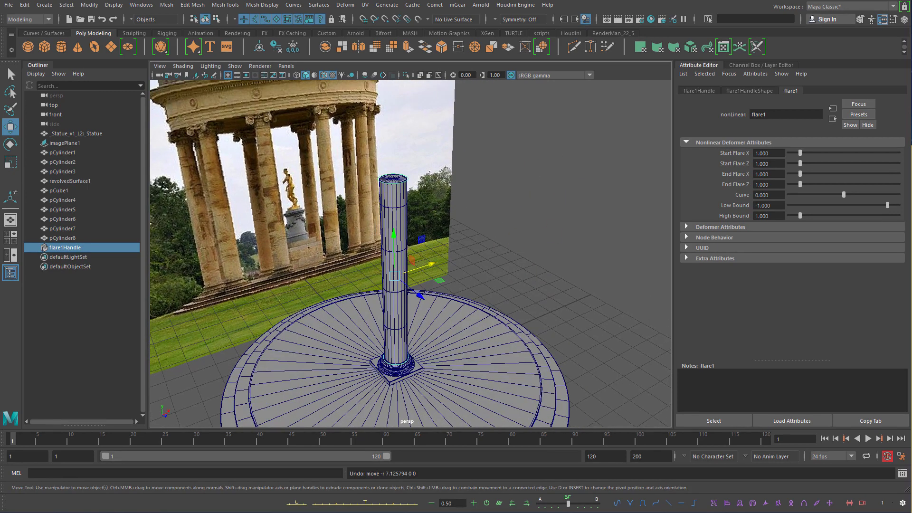
Try the flare with its handle offset to about X 5.574, testing Start Flare X and End Flare X at 1.616, and undo these changes
{"action": "left_click_drag", "start_coordinate": [427, 263], "coordinate": [583, 198]}
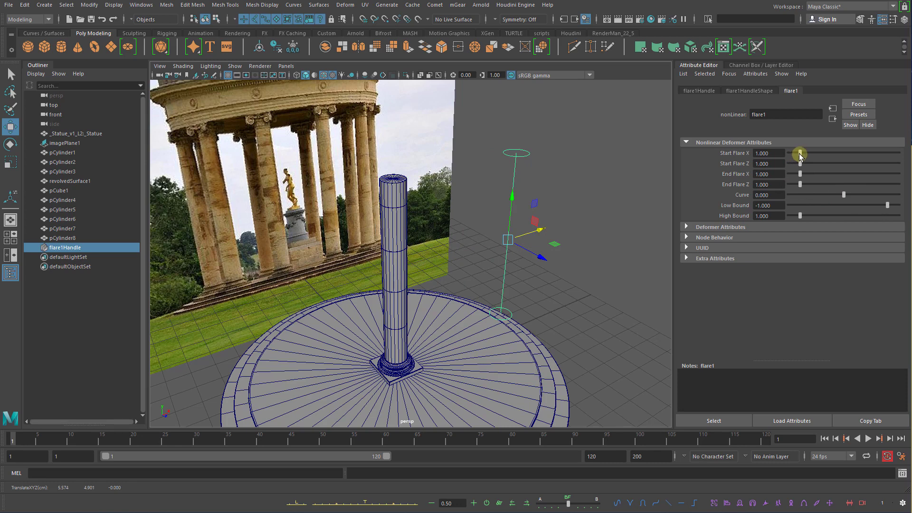
{"action": "left_click_drag", "start_coordinate": [799, 154], "coordinate": [836, 165]}
{"action": "key", "text": "ctrl+z"}
{"action": "key", "text": "ctrl+z"}
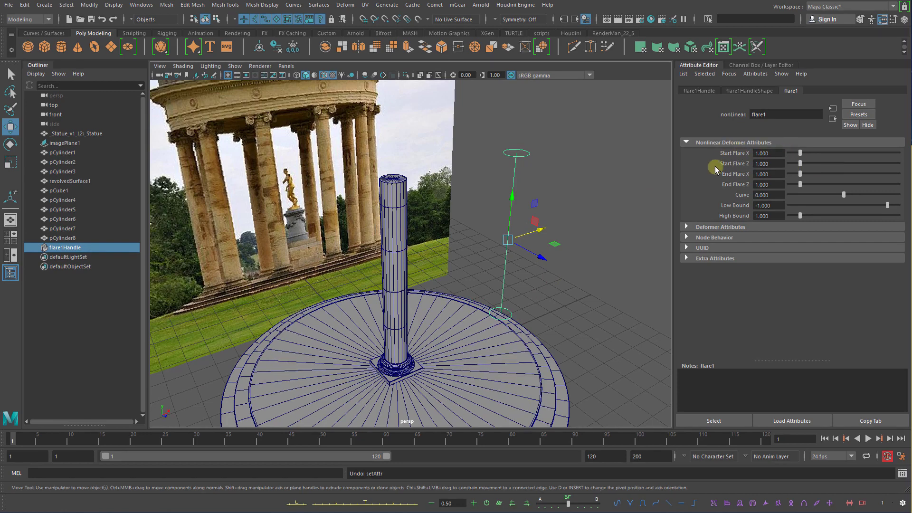
{"action": "left_click_drag", "start_coordinate": [800, 176], "coordinate": [806, 178]}
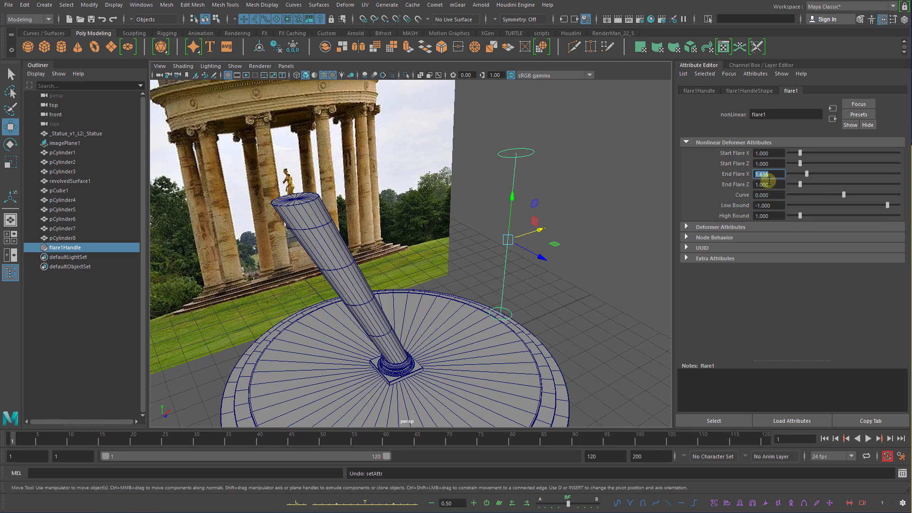
{"action": "middle_click_drag", "start_coordinate": [594, 196], "coordinate": [594, 192], "text": "alt"}
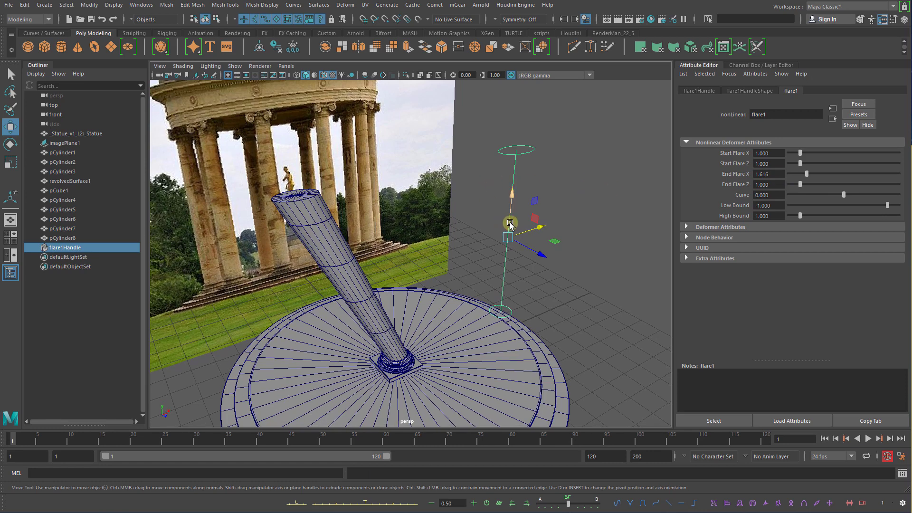
{"action": "key", "text": "ctrl+z"}
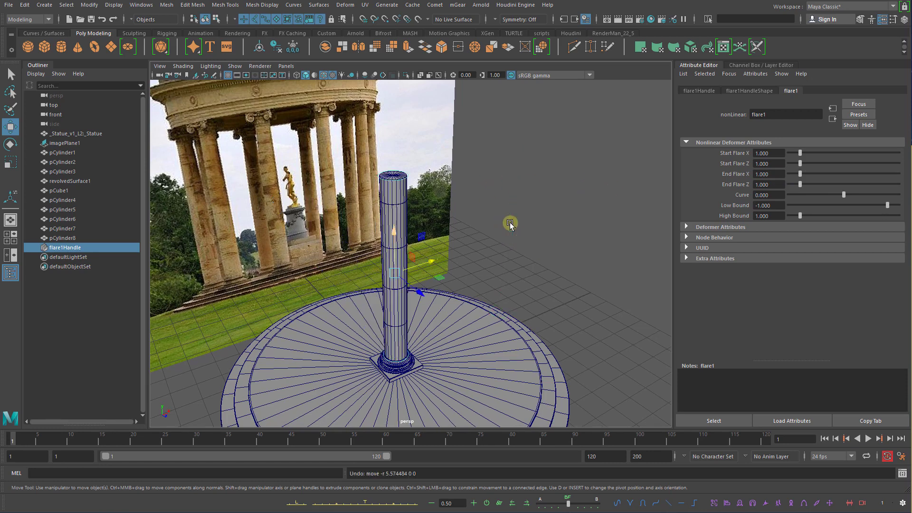
Taper the top of the column by setting the flare's End Flare X and End Flare Z to 0.8
{"action": "left_click", "coordinate": [769, 174]}
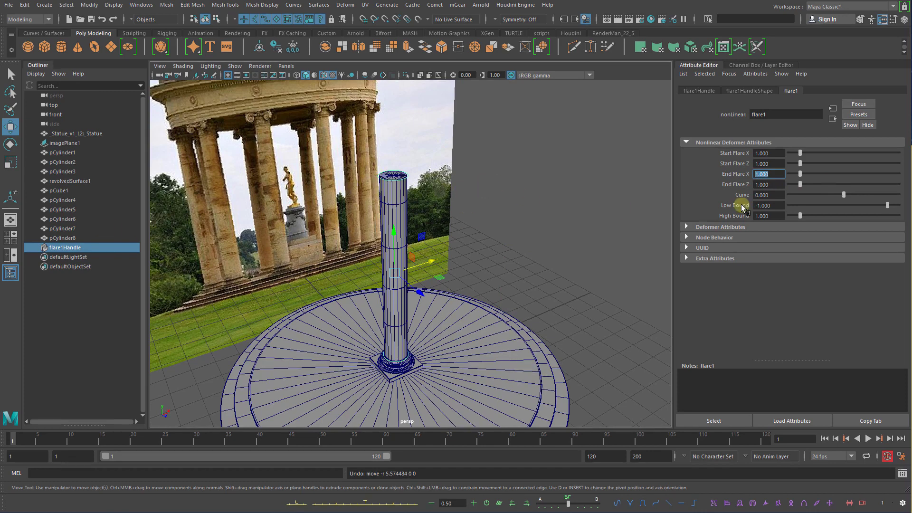
{"action": "type", "text": "0.95"}
{"action": "key", "text": "Return"}
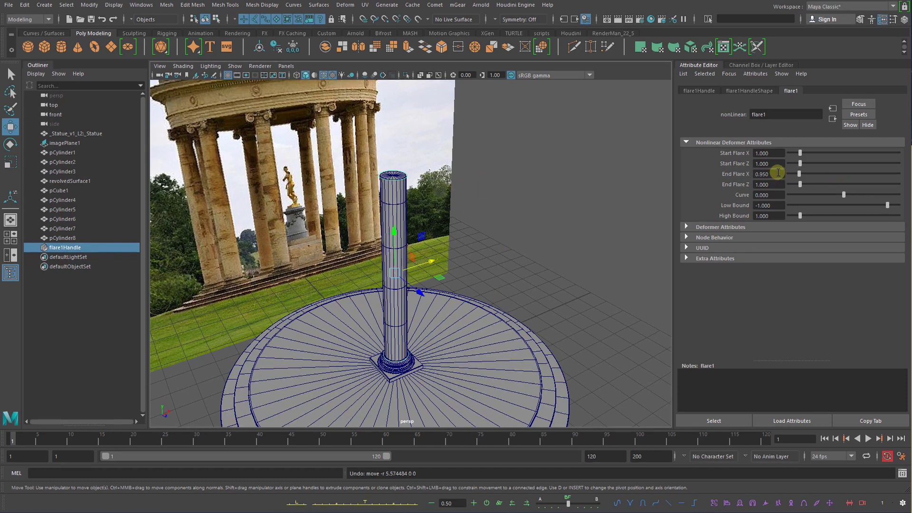
{"action": "left_click", "coordinate": [775, 174]}
{"action": "type", "text": "0.85"}
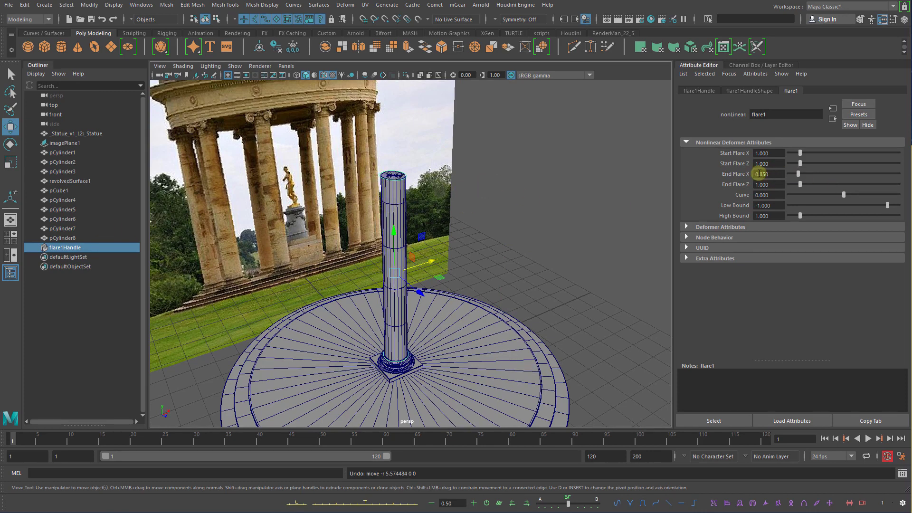
{"action": "key", "text": "Return"}
{"action": "left_click_drag", "start_coordinate": [762, 174], "coordinate": [776, 175]}
{"action": "key", "text": "Tab"}
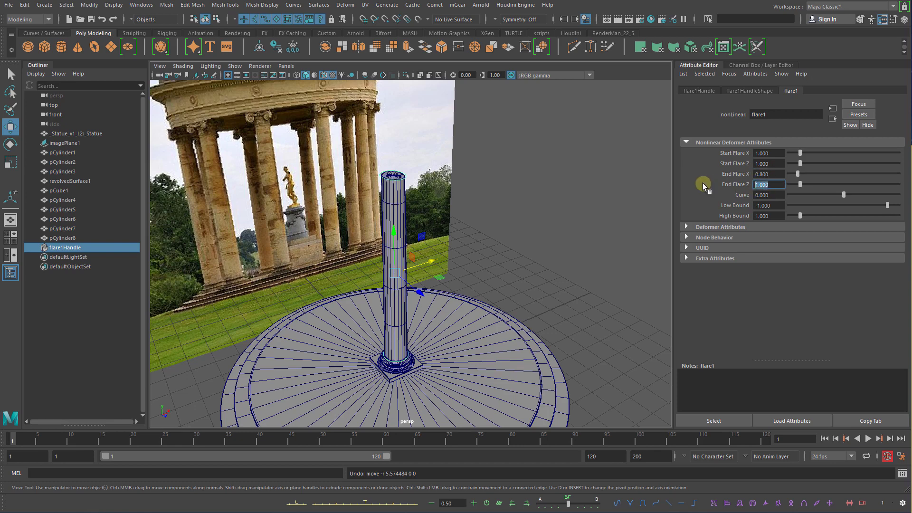
{"action": "type", "text": "0.8"}
{"action": "key", "text": "Return"}
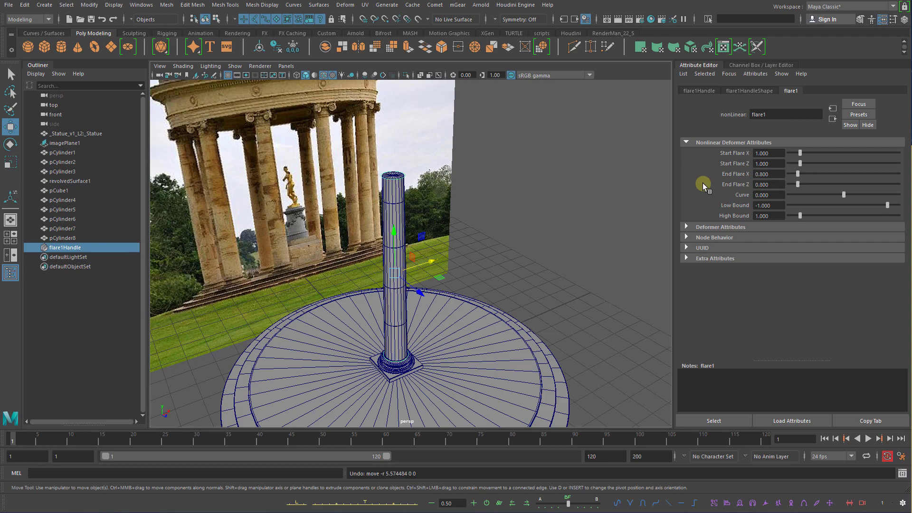
Set the flare's Curve to about 0.118 and its Start Flare X and Start Flare Z to 0.9
{"action": "mouse_move", "coordinate": [412, 218]}
{"action": "left_mouse_down", "text": "alt"}
{"action": "mouse_move", "coordinate": [406, 211]}
{"action": "mouse_move", "coordinate": [411, 231]}
{"action": "left_mouse_up", "text": "alt"}
{"action": "key", "text": "space"}
{"action": "scroll", "coordinate": [411, 231], "scroll_direction": "up", "scroll_amount": 4}
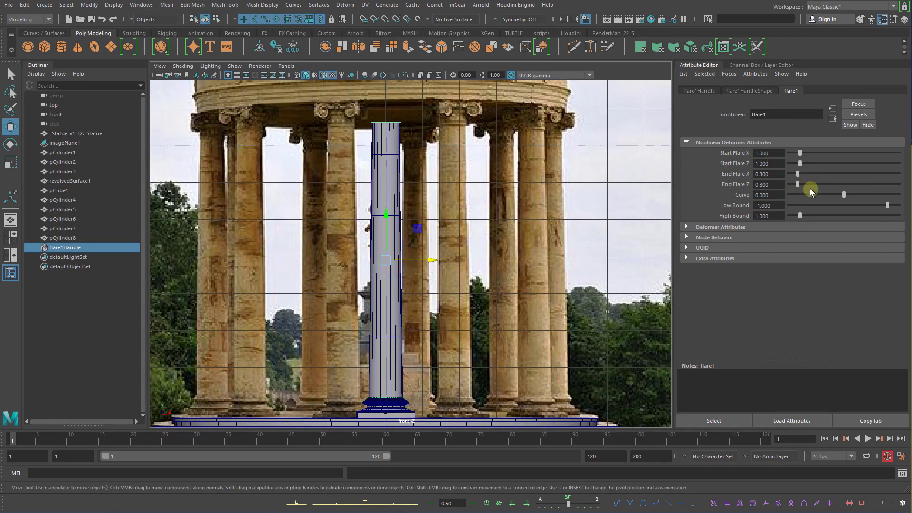
{"action": "left_click_drag", "start_coordinate": [843, 192], "coordinate": [845, 193]}
{"action": "left_click", "coordinate": [769, 153]}
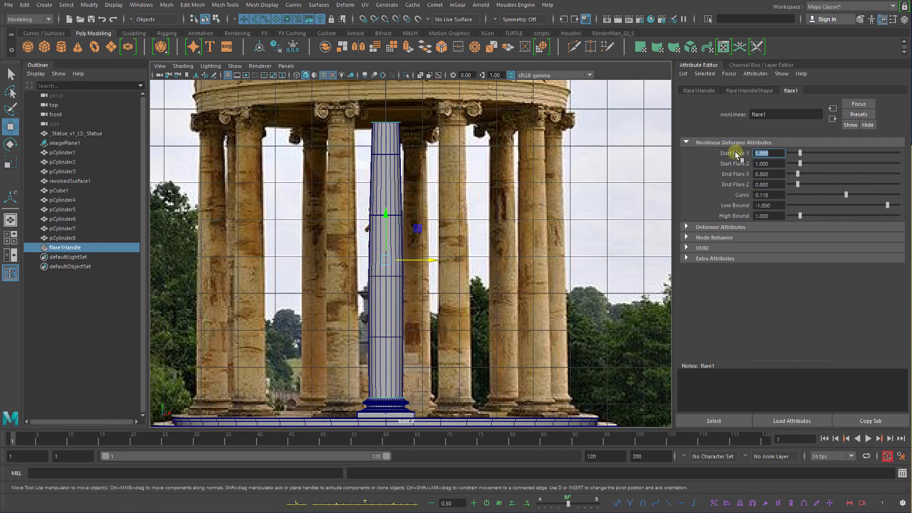
{"action": "left_click_drag", "start_coordinate": [799, 154], "coordinate": [781, 164]}
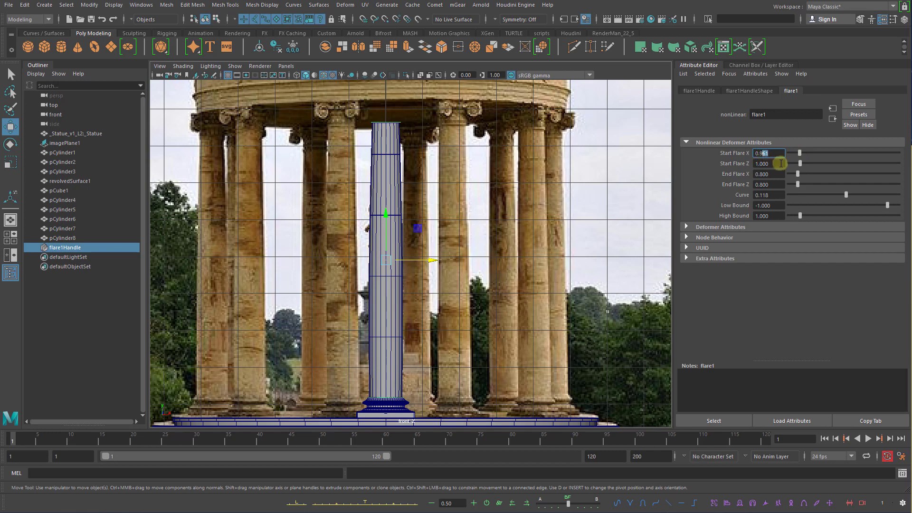
{"action": "key", "text": "Tab"}
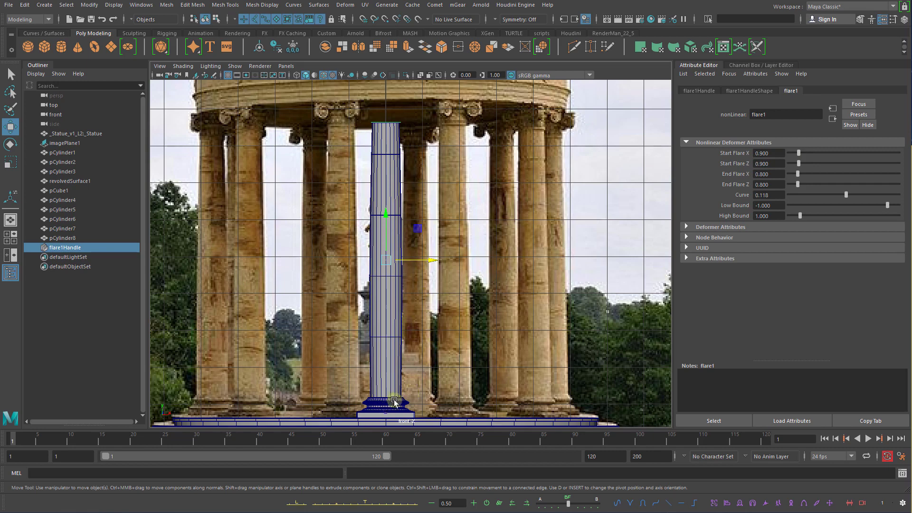
Fine-tune the flare's Start Flare X and Start Flare Z while viewing the column in perspective
{"action": "key", "text": "space"}
{"action": "left_click", "coordinate": [442, 310]}
{"action": "left_click_drag", "start_coordinate": [442, 310], "coordinate": [441, 282]}
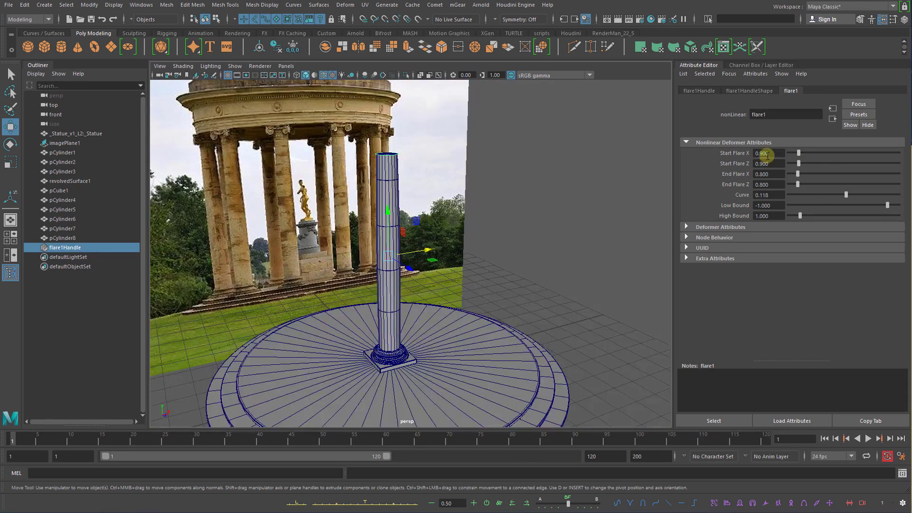
{"action": "left_click_drag", "start_coordinate": [759, 153], "coordinate": [784, 164]}
{"action": "type", "text": "5"}
{"action": "left_click", "coordinate": [773, 153]}
Select the shaft section just below the top one and examine the tapered column in perspective and against the front photo's capitals
{"action": "left_click_drag", "start_coordinate": [595, 278], "coordinate": [427, 259], "text": "alt"}
{"action": "key", "text": "q"}
{"action": "left_click_drag", "start_coordinate": [282, 220], "coordinate": [406, 346], "text": "alt"}
{"action": "left_click", "coordinate": [407, 346]}
{"action": "left_click", "coordinate": [392, 226]}
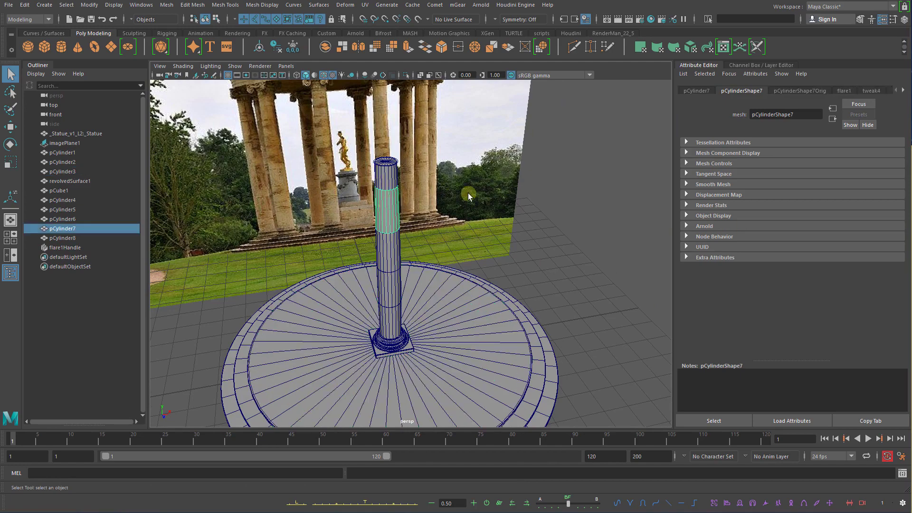
{"action": "left_click_drag", "start_coordinate": [503, 222], "coordinate": [447, 182], "text": "alt"}
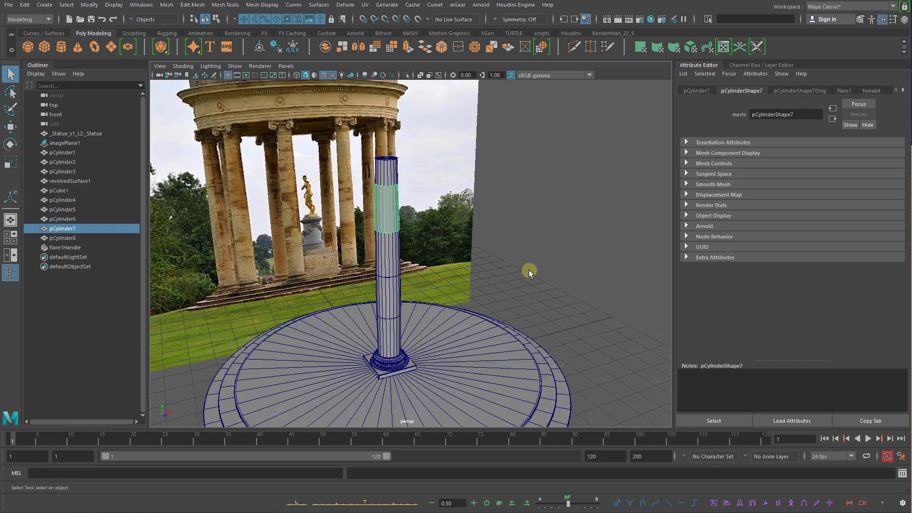
{"action": "left_click_drag", "start_coordinate": [529, 269], "coordinate": [490, 261], "text": "alt"}
{"action": "key", "text": "space"}
{"action": "right_click_drag", "start_coordinate": [491, 260], "coordinate": [528, 230], "text": "alt"}
{"action": "middle_click_drag", "start_coordinate": [528, 230], "coordinate": [529, 326], "text": "alt"}
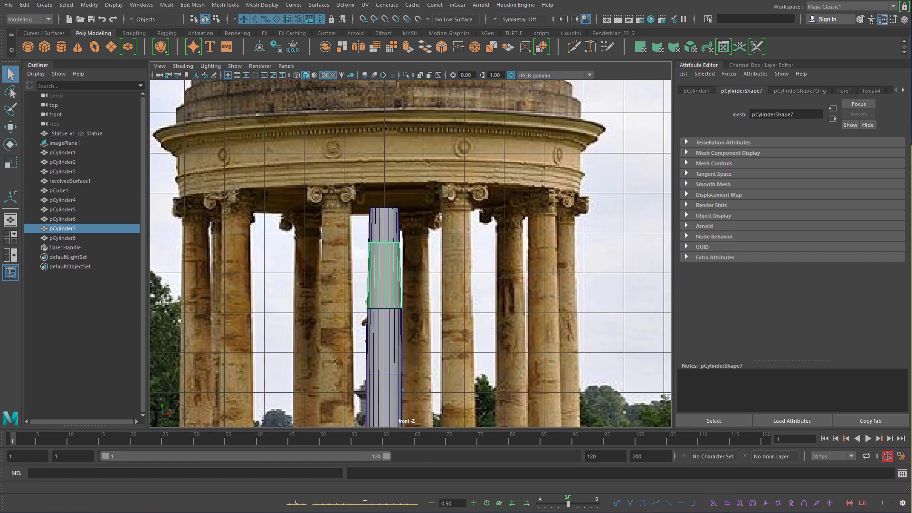
Switch to the browser and examine the Stowe Rotondo photos for the shape of the column capitals
{"action": "key", "text": "alt+Tab"}
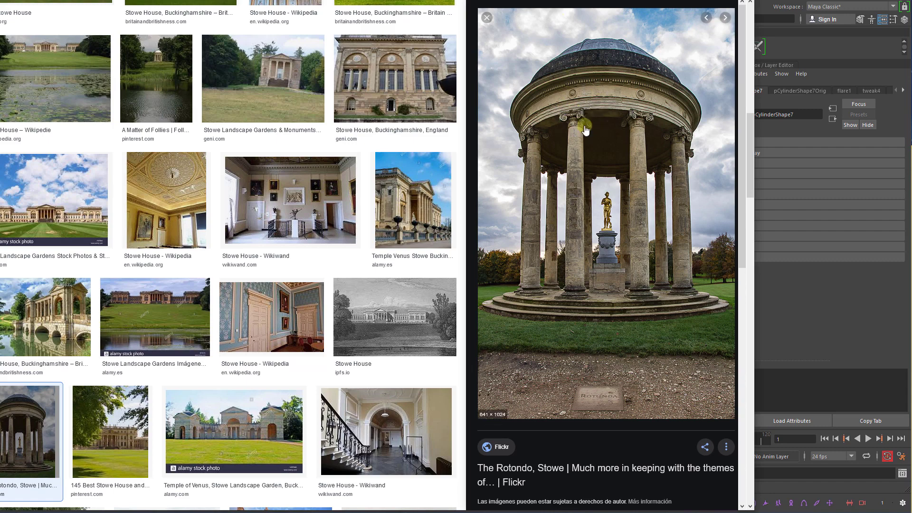
{"action": "scroll", "coordinate": [606, 214], "scroll_direction": "down", "scroll_amount": 10}
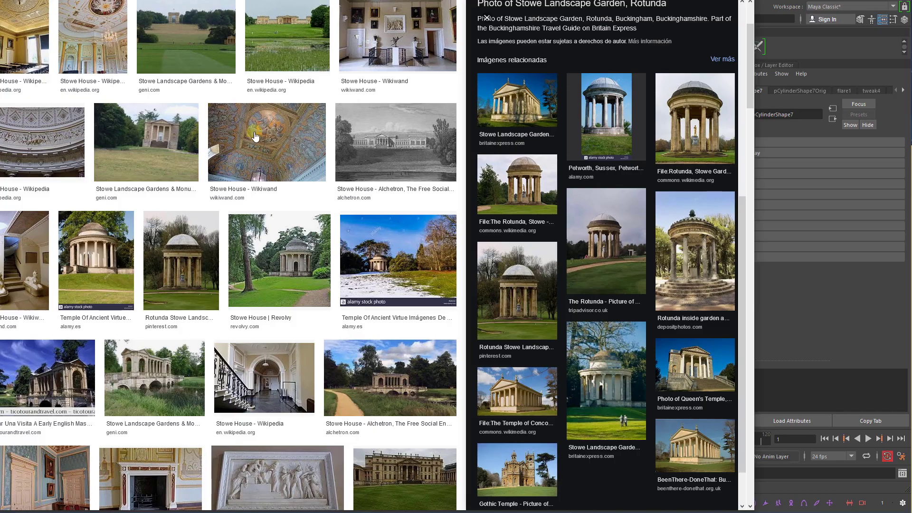
{"action": "scroll", "coordinate": [323, 275], "scroll_direction": "up", "scroll_amount": 3}
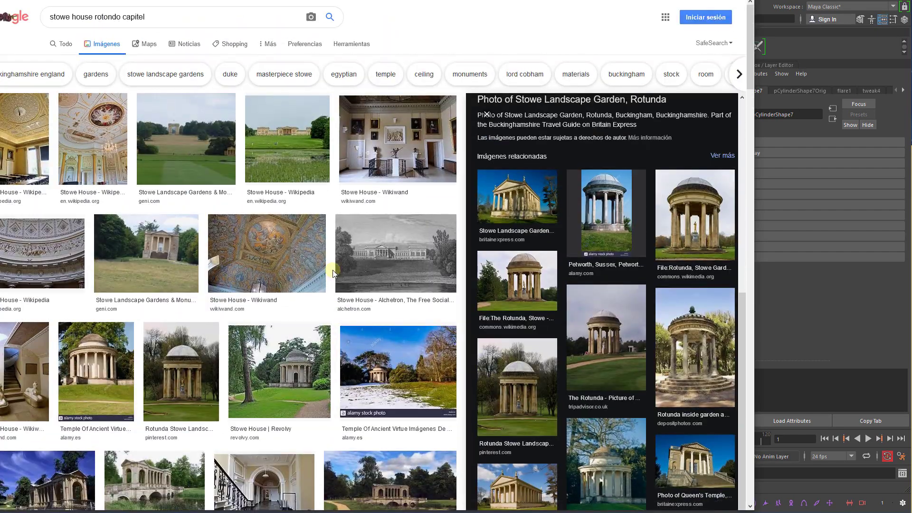
{"action": "scroll", "coordinate": [332, 270], "scroll_direction": "down", "scroll_amount": 2}
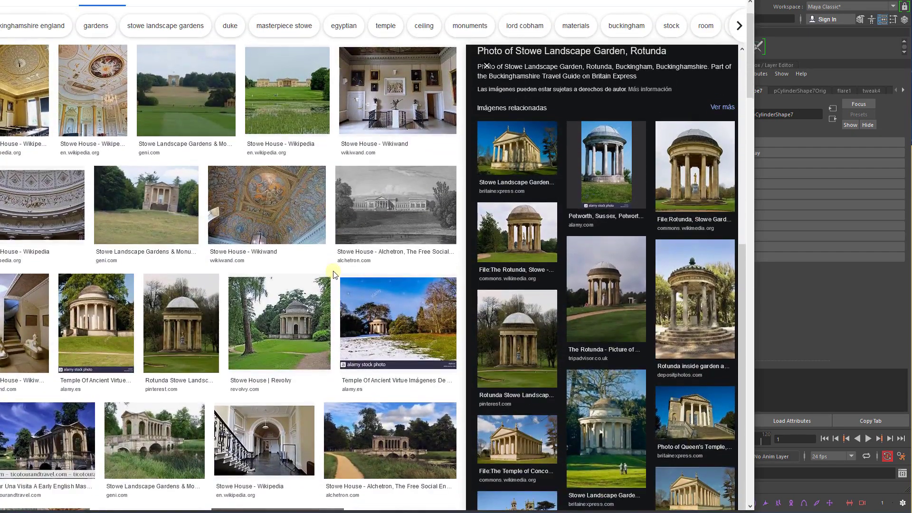
{"action": "scroll", "coordinate": [333, 274], "scroll_direction": "up", "scroll_amount": 2}
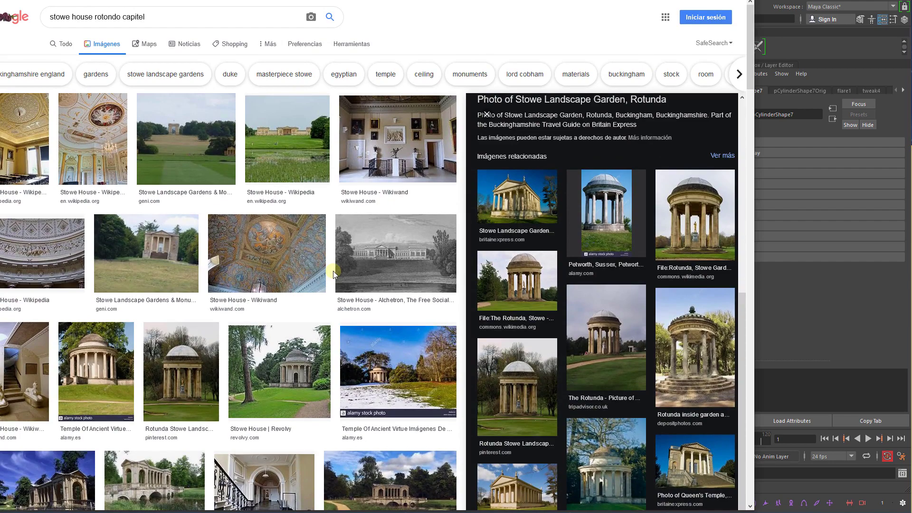
{"action": "scroll", "coordinate": [332, 270], "scroll_direction": "down", "scroll_amount": 3}
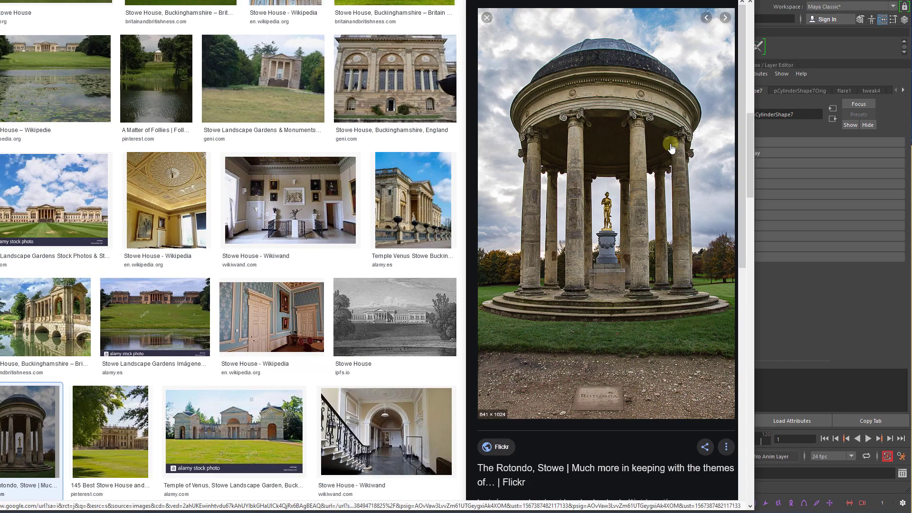
{"action": "scroll", "coordinate": [453, 85], "scroll_direction": "up", "scroll_amount": 6}
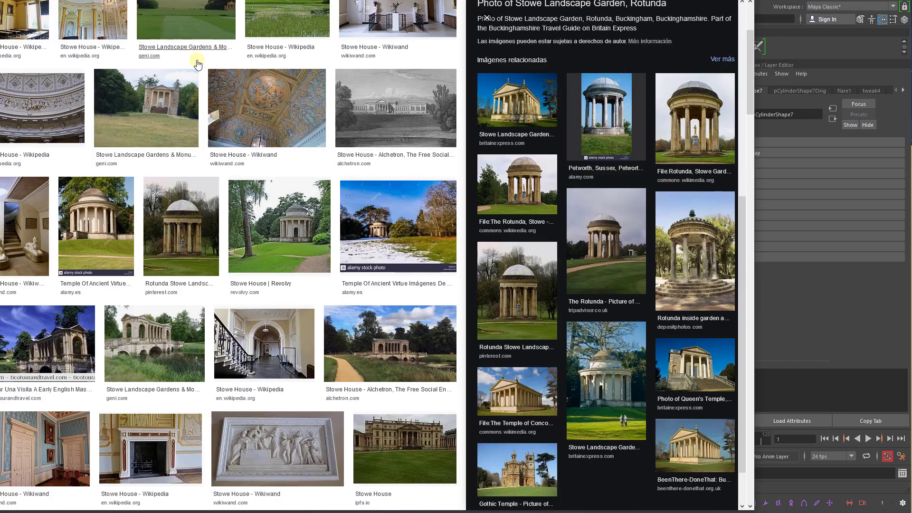
{"action": "scroll", "coordinate": [197, 61], "scroll_direction": "up", "scroll_amount": 3}
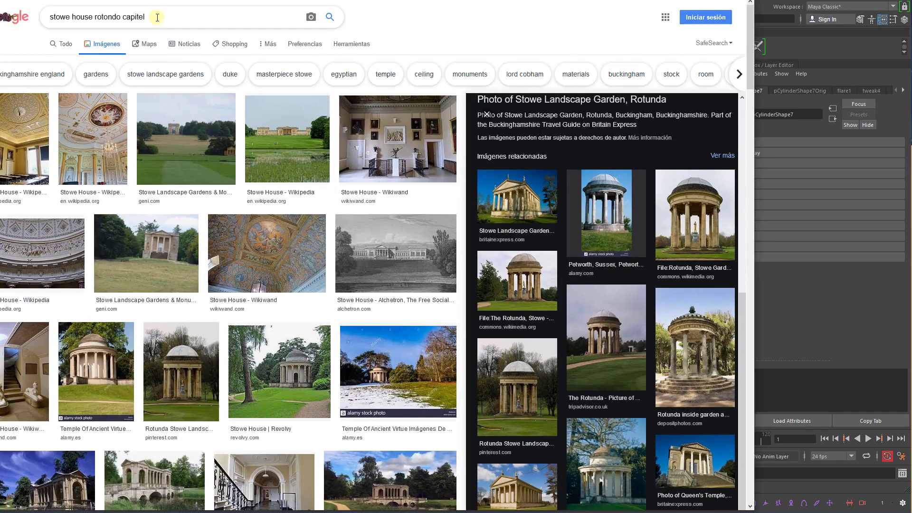
Search Google Images for "capitel types" and open the composite capital engraving and the plate comparing classical capital orders
{"action": "key", "text": "ctrl+a"}
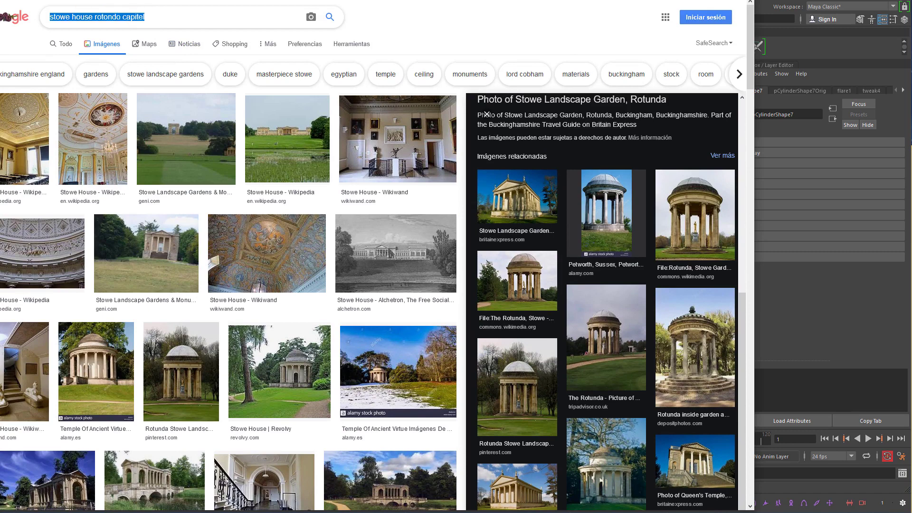
{"action": "type", "text": "capi"}
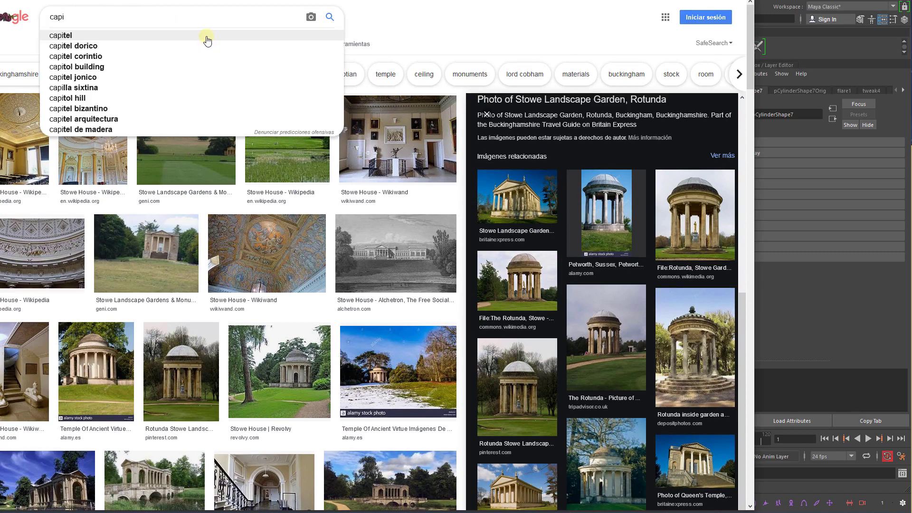
{"action": "key", "text": "BackSpace"}
{"action": "key", "text": "BackSpace"}
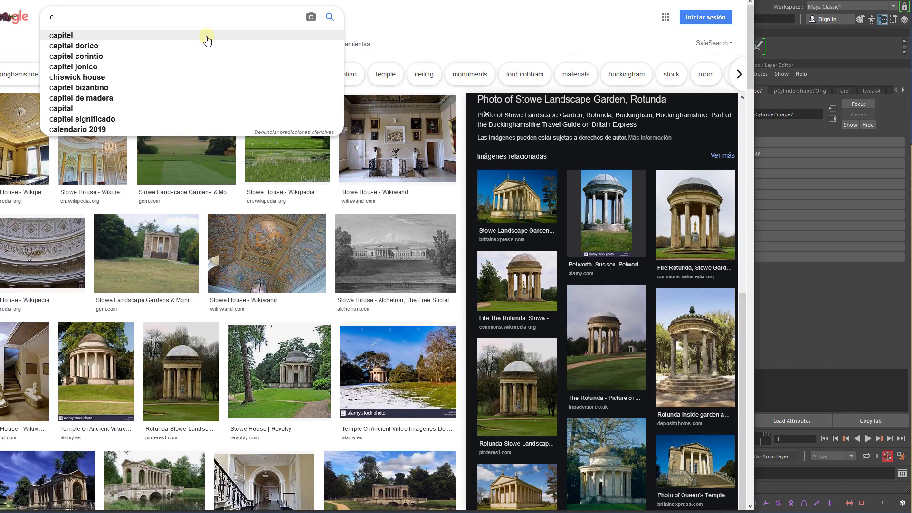
{"action": "type", "text": "pi"}
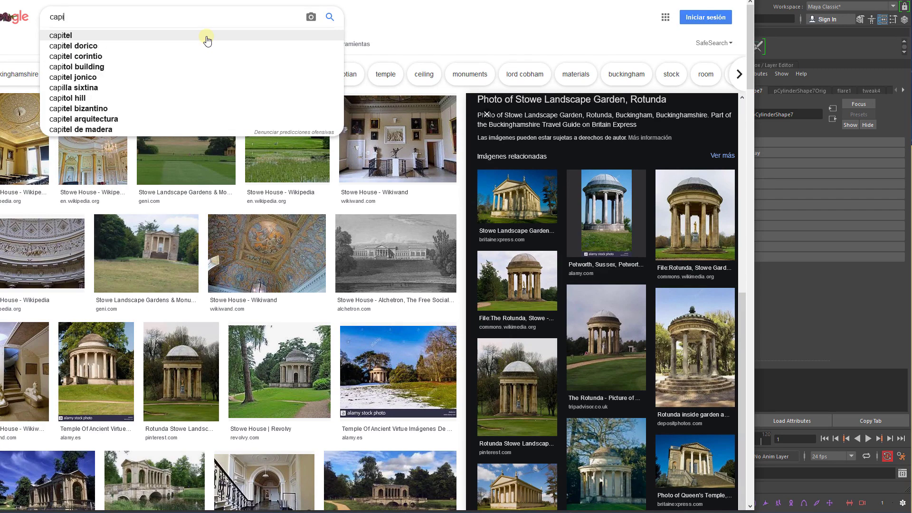
{"action": "type", "text": "tel types"}
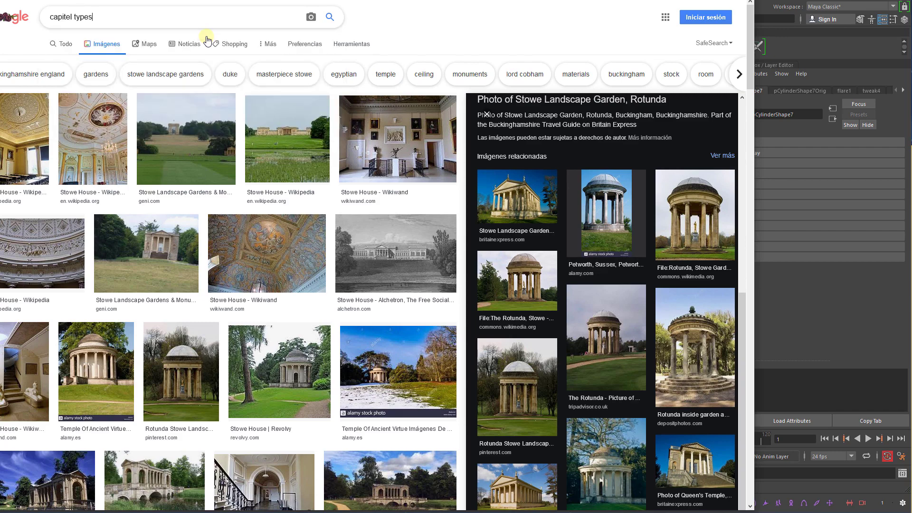
{"action": "key", "text": "Return"}
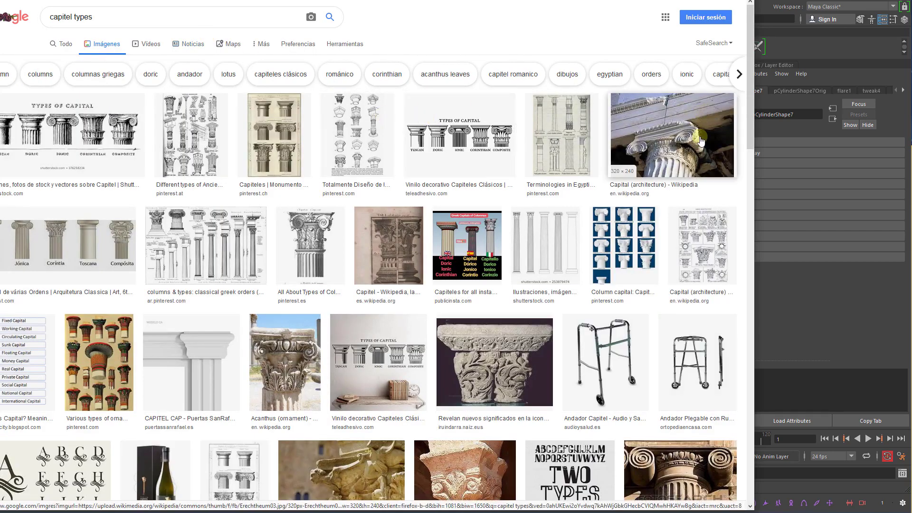
{"action": "left_click", "coordinate": [339, 229]}
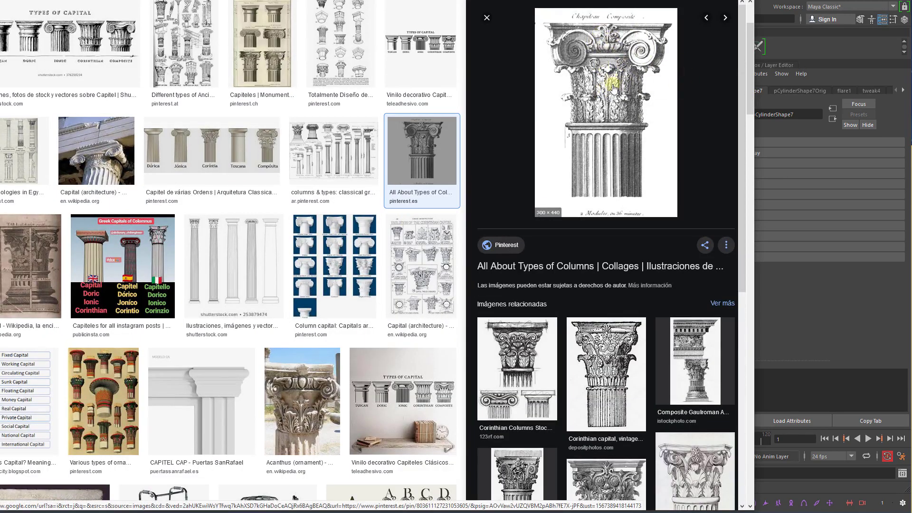
{"action": "left_click", "coordinate": [273, 68]}
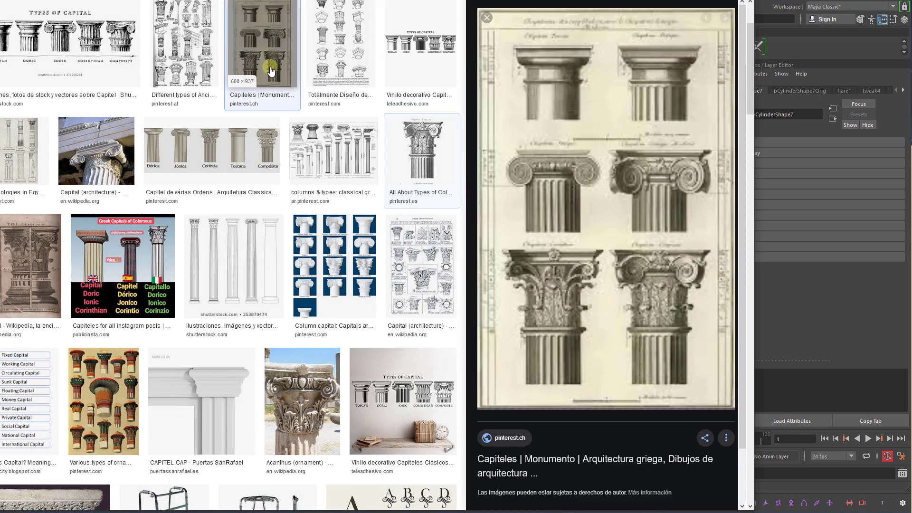
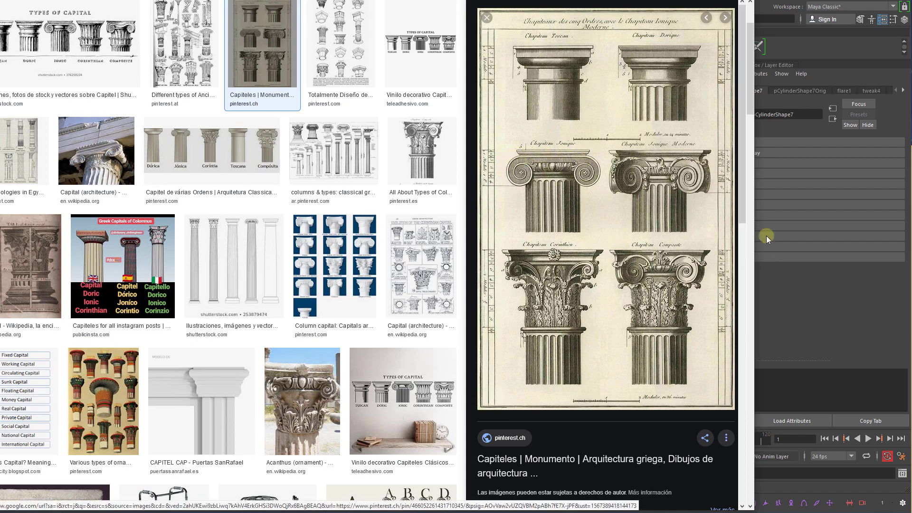
Switch back to Maya and save the scene, accepting the student version notice
{"action": "left_click", "coordinate": [821, 289]}
{"action": "key", "text": "ctrl+s"}
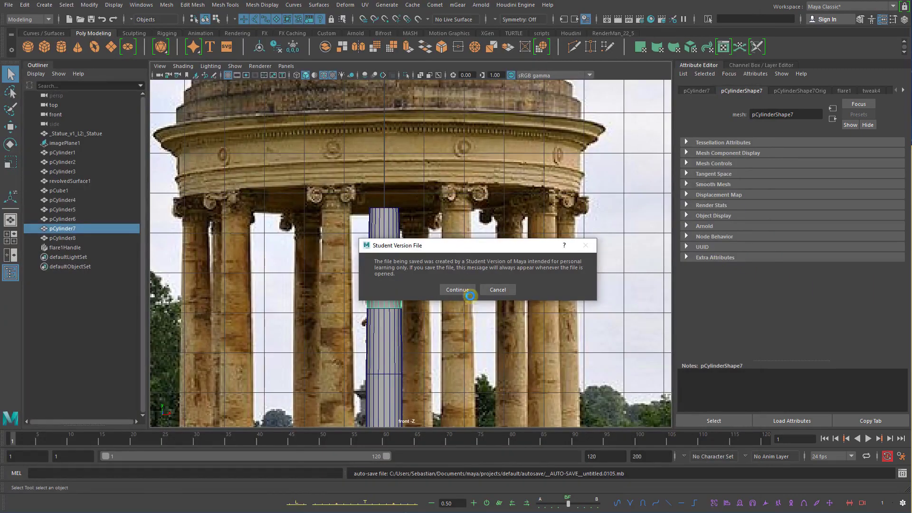
{"action": "left_click", "coordinate": [469, 294]}
Select the reference image plane, show the Channel Box, and hide image planes in the front view
{"action": "scroll", "coordinate": [534, 263], "scroll_direction": "down", "scroll_amount": 5}
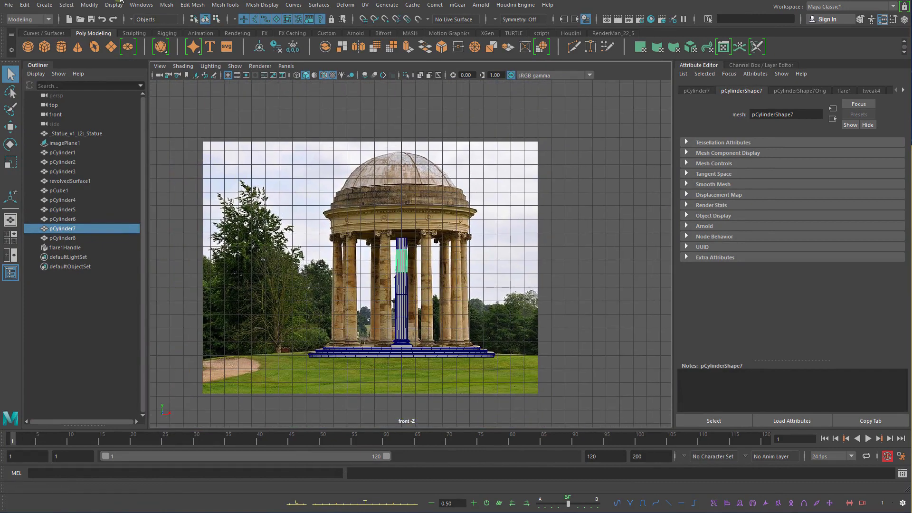
{"action": "left_click", "coordinate": [527, 141]}
{"action": "left_click_drag", "start_coordinate": [538, 122], "coordinate": [508, 171]}
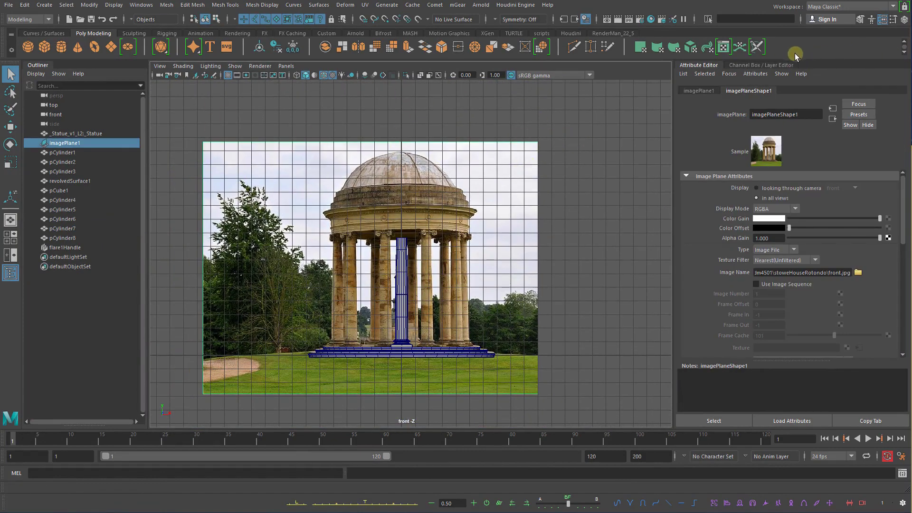
{"action": "left_click", "coordinate": [905, 20]}
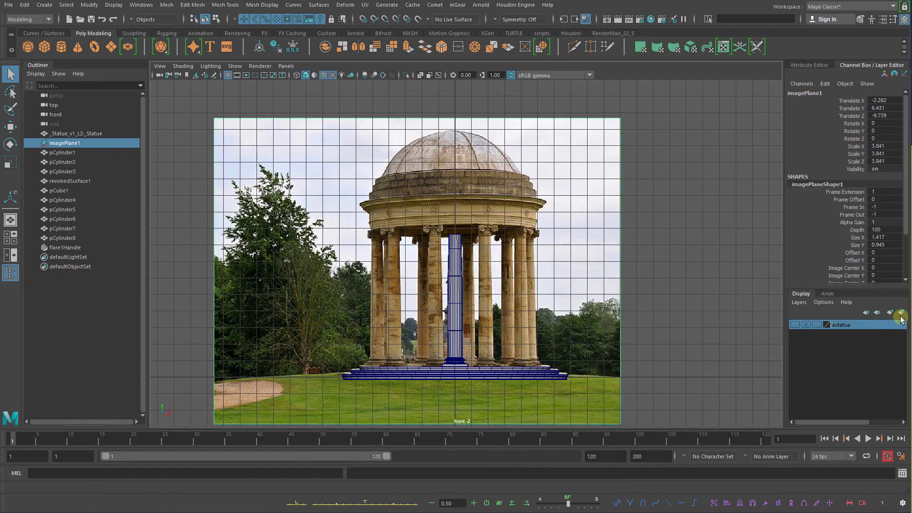
{"action": "left_click", "coordinate": [630, 115]}
{"action": "left_click_drag", "start_coordinate": [630, 115], "coordinate": [599, 148]}
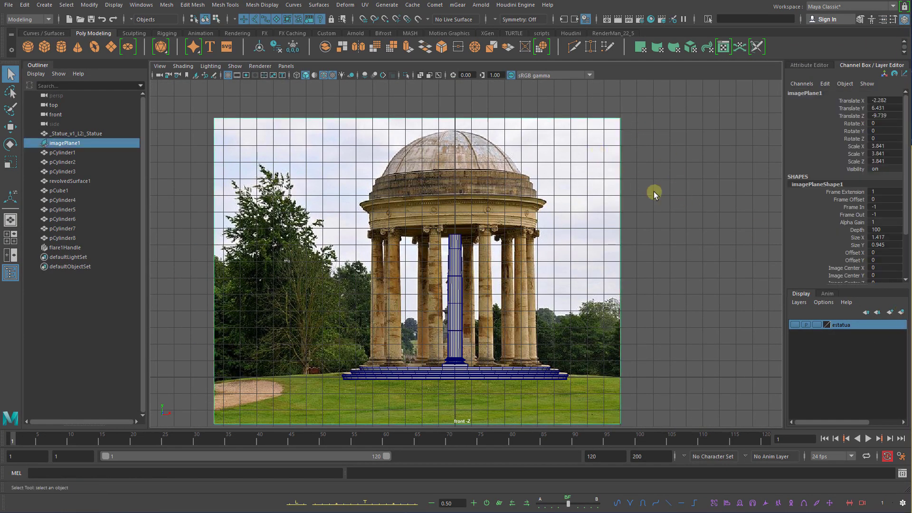
{"action": "left_click", "coordinate": [235, 66]}
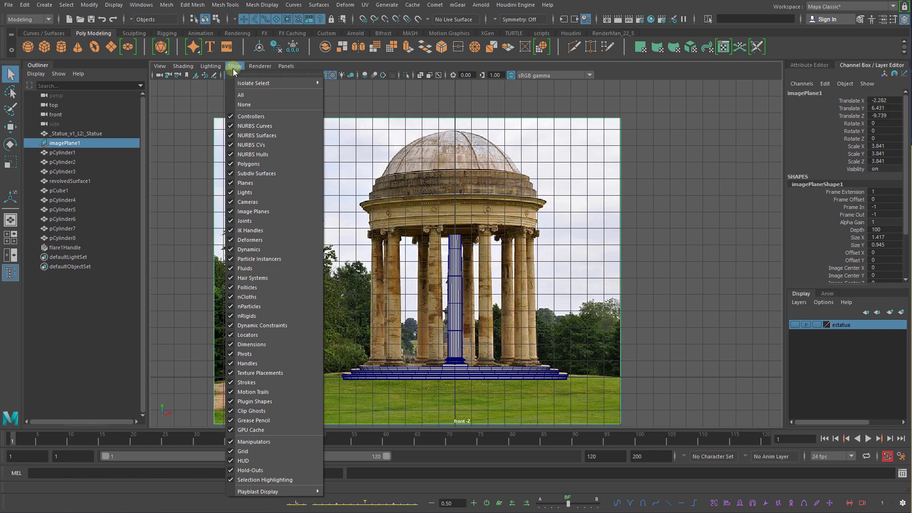
{"action": "left_click", "coordinate": [251, 213]}
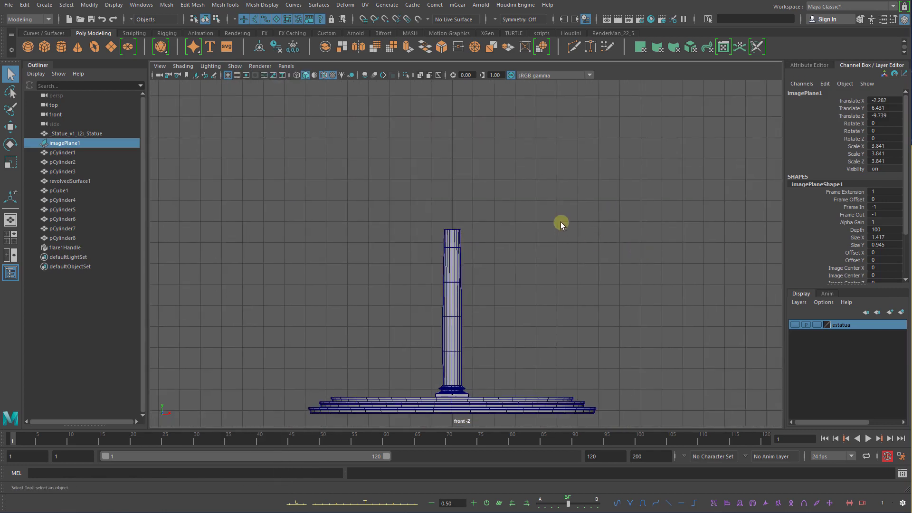
Create a polygon cylinder and raise it above the column to Translate Y 10.894
{"action": "scroll", "coordinate": [556, 190], "scroll_direction": "up", "scroll_amount": 1}
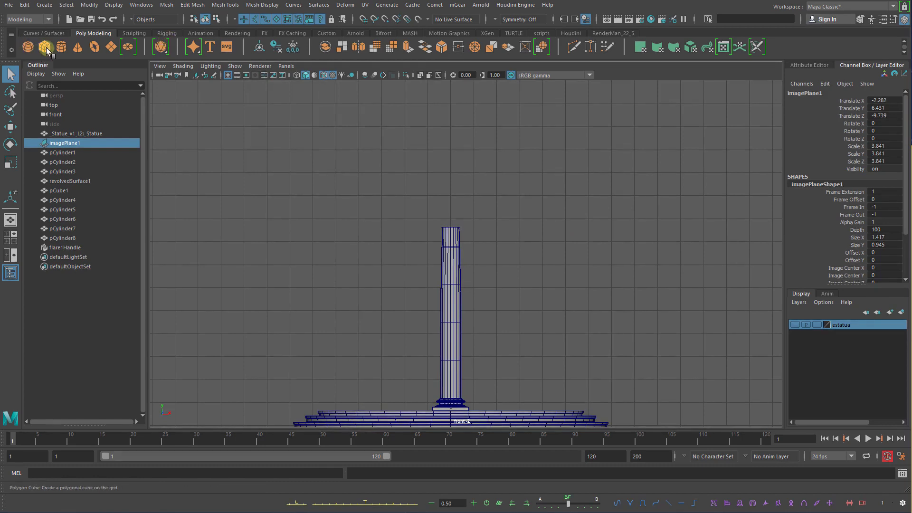
{"action": "left_click", "coordinate": [61, 47]}
{"action": "key", "text": "w"}
{"action": "left_click_drag", "start_coordinate": [461, 355], "coordinate": [457, 158]}
{"action": "scroll", "coordinate": [459, 163], "scroll_direction": "up", "scroll_amount": 5}
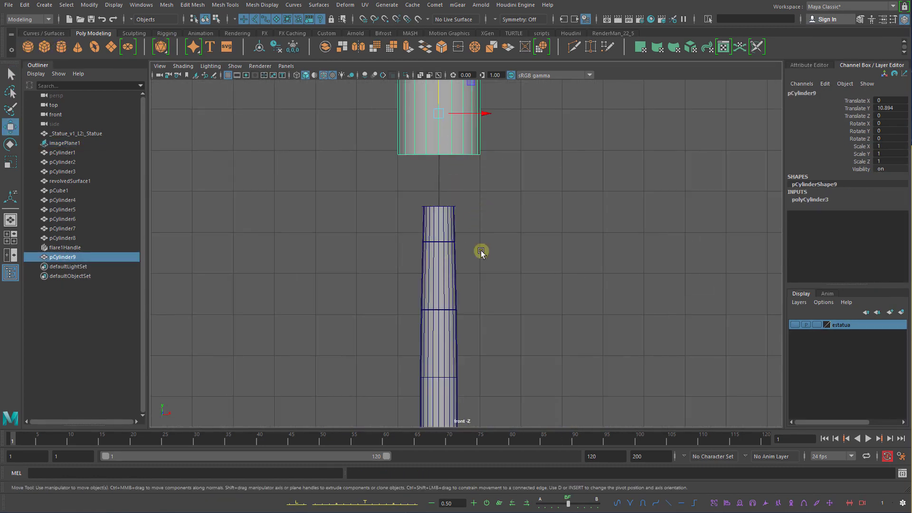
{"action": "middle_click_drag", "start_coordinate": [494, 153], "coordinate": [488, 273], "text": "alt"}
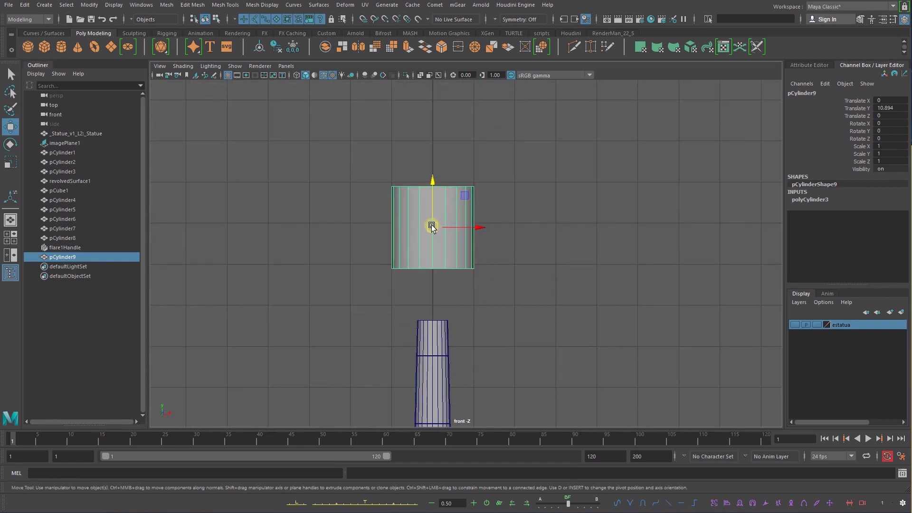
Rotate the raised cylinder 90 degrees about X so its circular cap faces the front view
{"action": "key", "text": "e"}
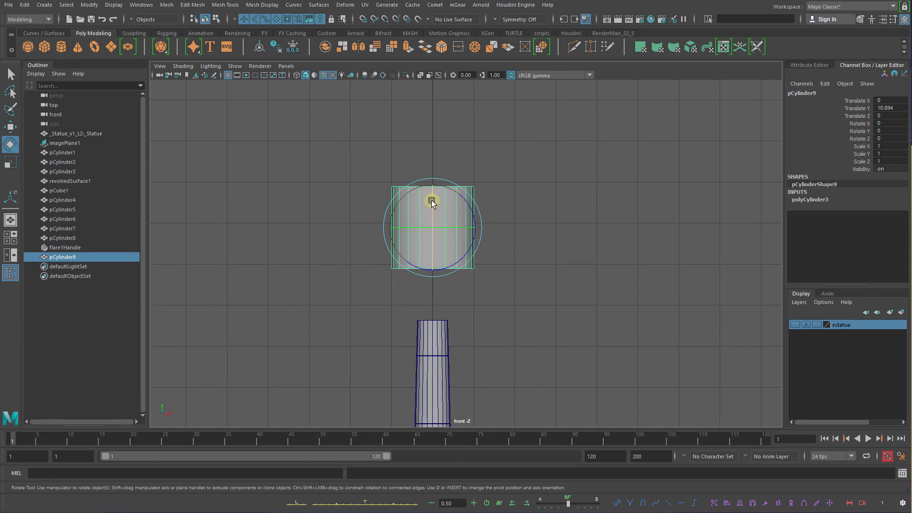
{"action": "left_click_drag", "start_coordinate": [431, 201], "coordinate": [439, 260]}
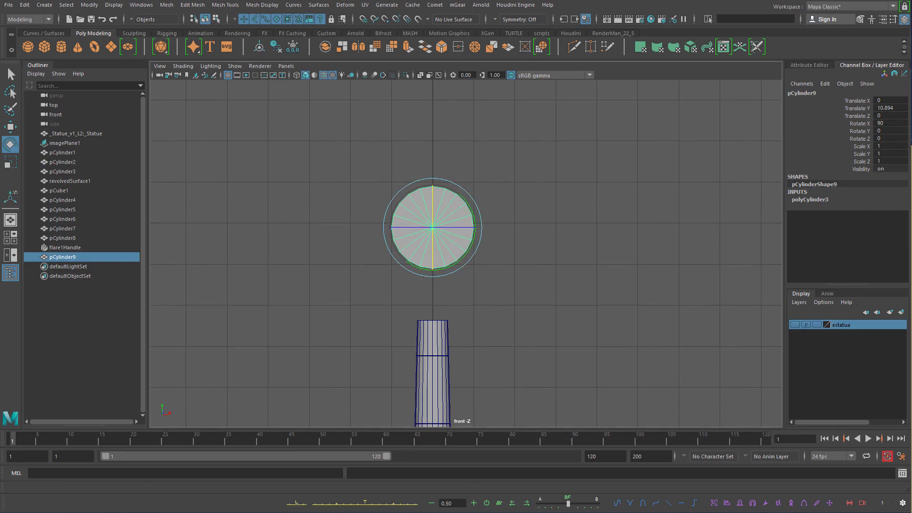
Open the Rotate tool settings, examine how the Step Snap option responds, glance at the capital reference, and close the settings
{"action": "double_click", "coordinate": [13, 147]}
{"action": "left_click_drag", "start_coordinate": [671, 125], "coordinate": [630, 95]}
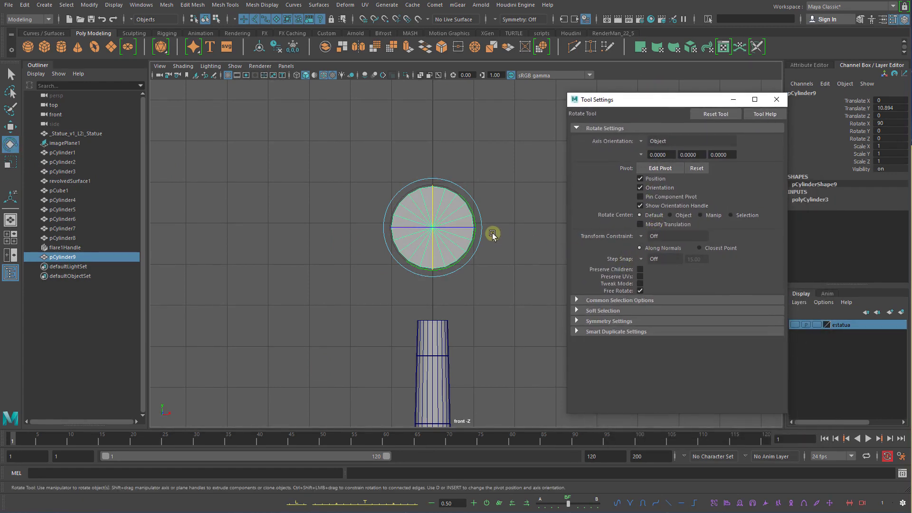
{"action": "middle_click_drag", "start_coordinate": [501, 222], "coordinate": [496, 221], "text": "alt"}
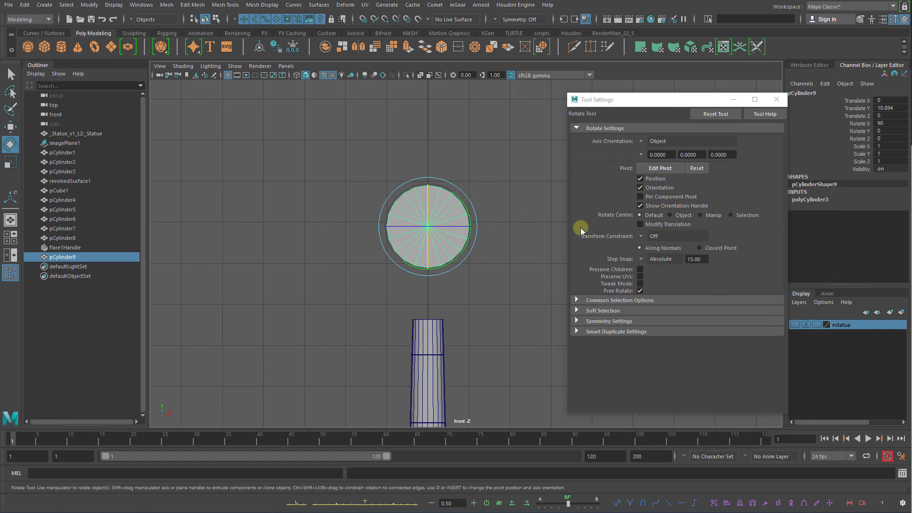
{"action": "left_click", "coordinate": [651, 263]}
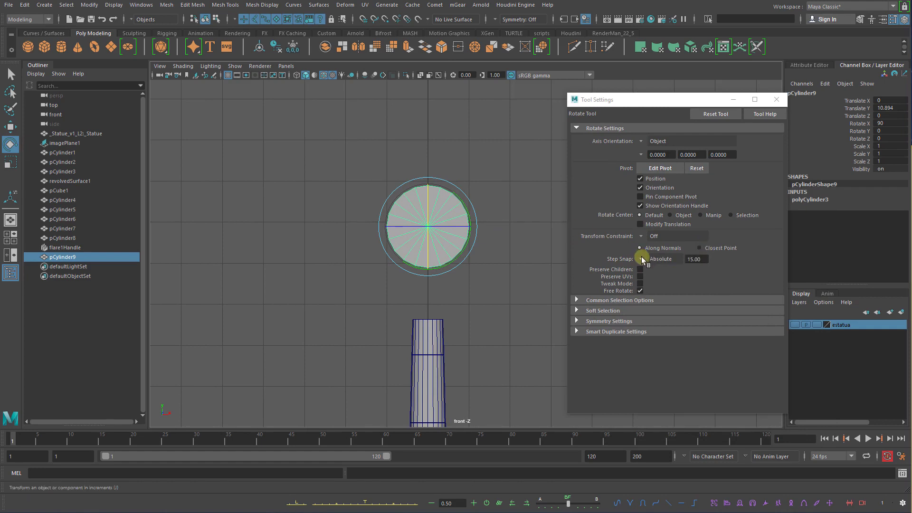
{"action": "key", "text": "j"}
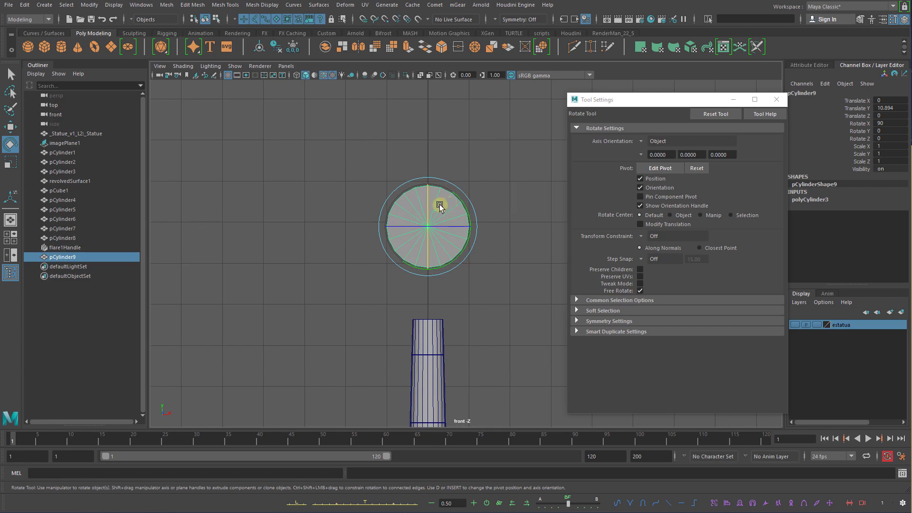
{"action": "middle_click_drag", "start_coordinate": [439, 206], "coordinate": [427, 203], "text": "alt"}
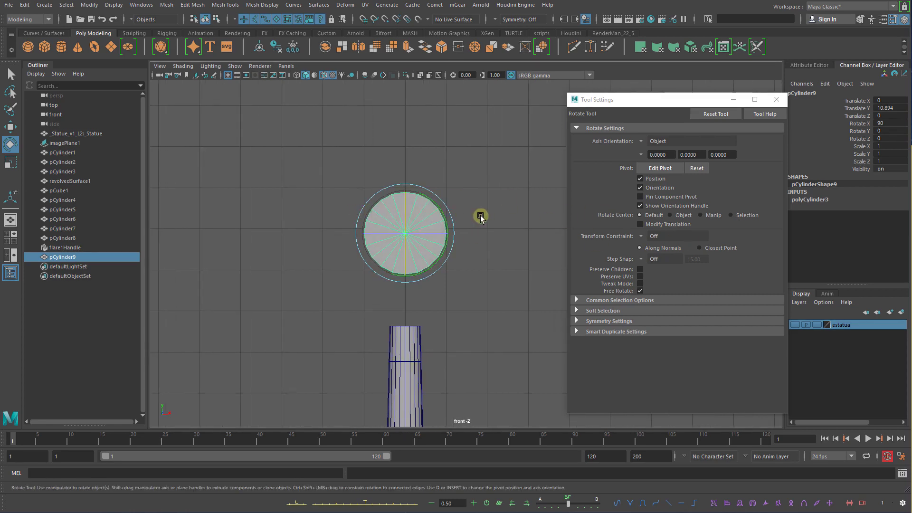
{"action": "scroll", "coordinate": [474, 213], "scroll_direction": "up", "scroll_amount": 2}
{"action": "key", "text": "q"}
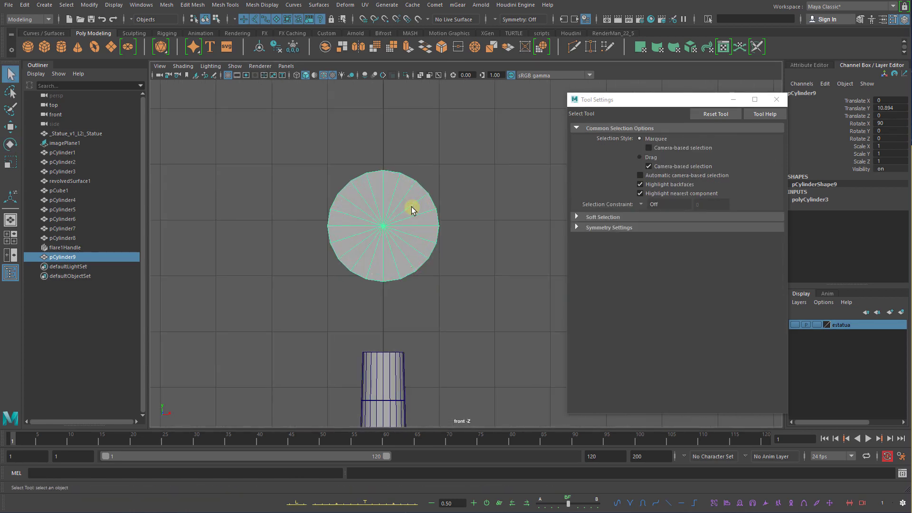
{"action": "key", "text": "alt+Tab"}
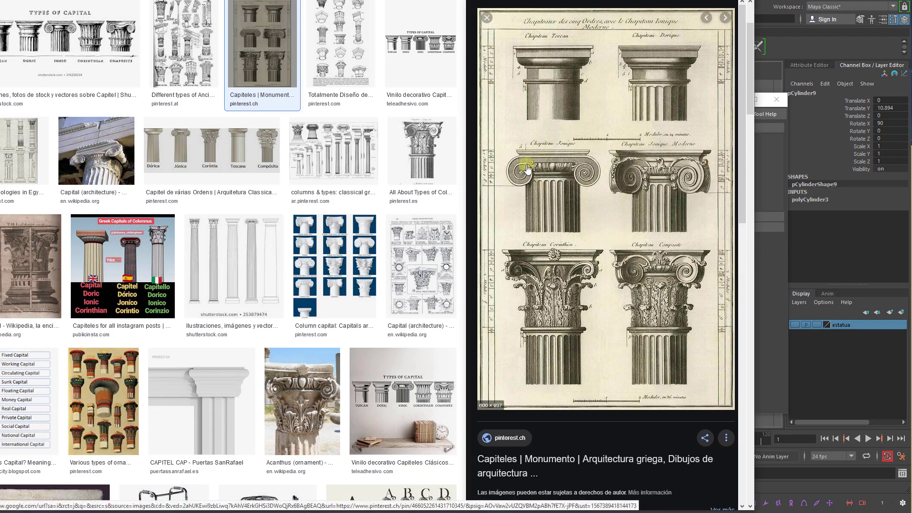
{"action": "key", "text": "alt+Tab"}
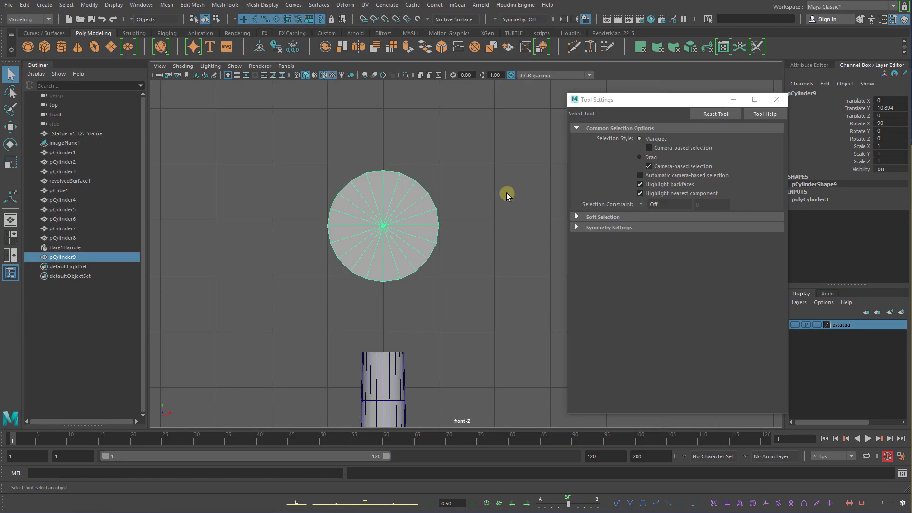
{"action": "left_click", "coordinate": [775, 99]}
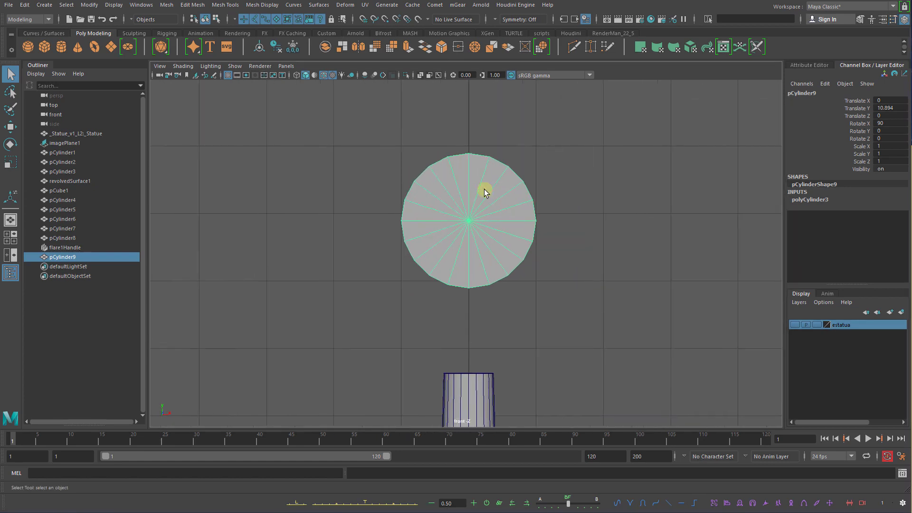
Set the cylinder's Subdivisions Caps to 4
{"action": "left_click", "coordinate": [809, 199]}
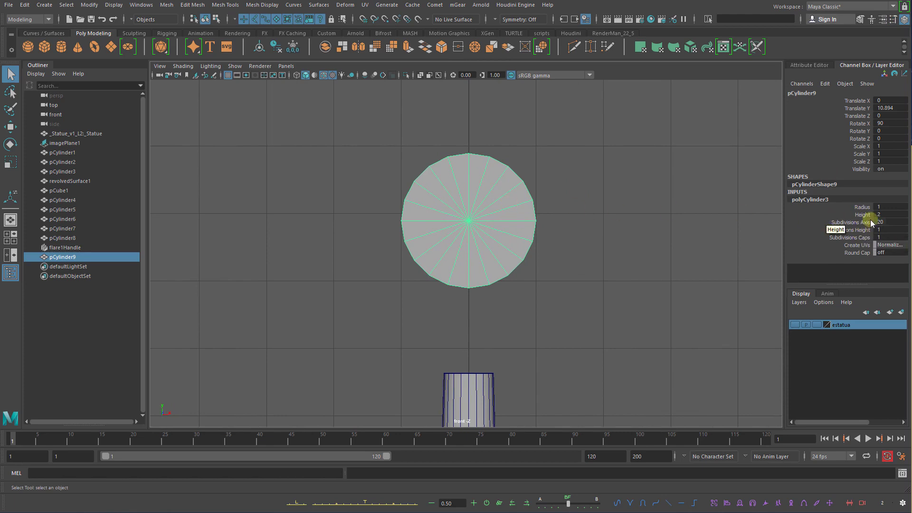
{"action": "left_click", "coordinate": [842, 238]}
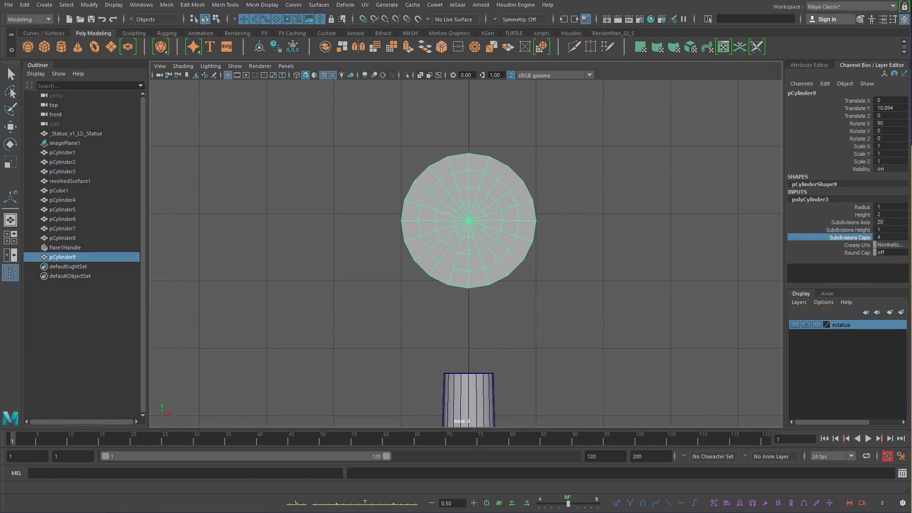
Compare the cylinder's cap rings with the Ionic capital volutes in the classical orders reference plate
{"action": "key", "text": "alt+Tab"}
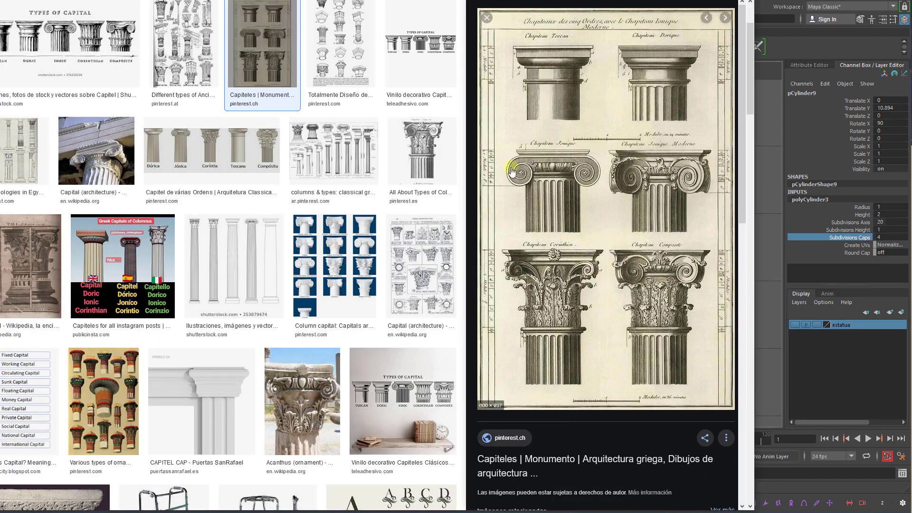
{"action": "left_click", "coordinate": [769, 26]}
{"action": "scroll", "coordinate": [584, 209], "scroll_direction": "up", "scroll_amount": 2}
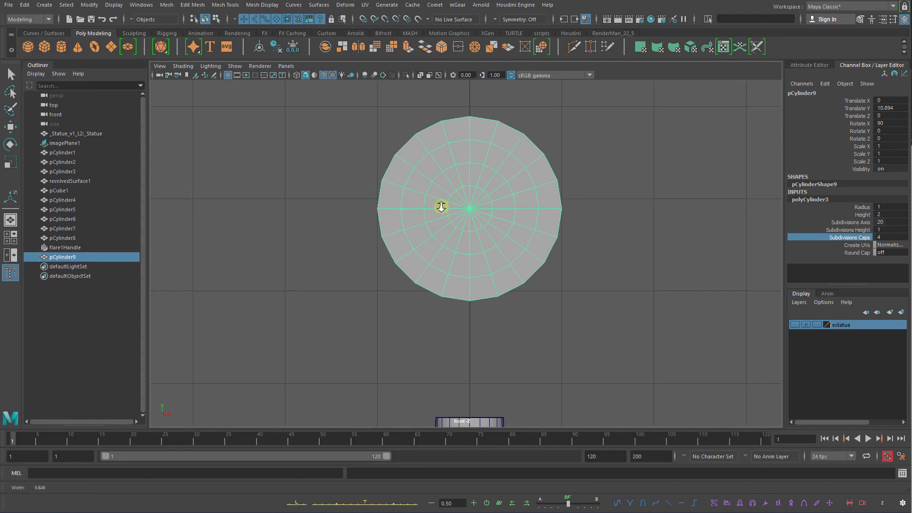
{"action": "scroll", "coordinate": [494, 175], "scroll_direction": "up", "scroll_amount": 1}
{"action": "middle_click_drag", "start_coordinate": [495, 175], "coordinate": [489, 202], "text": "alt"}
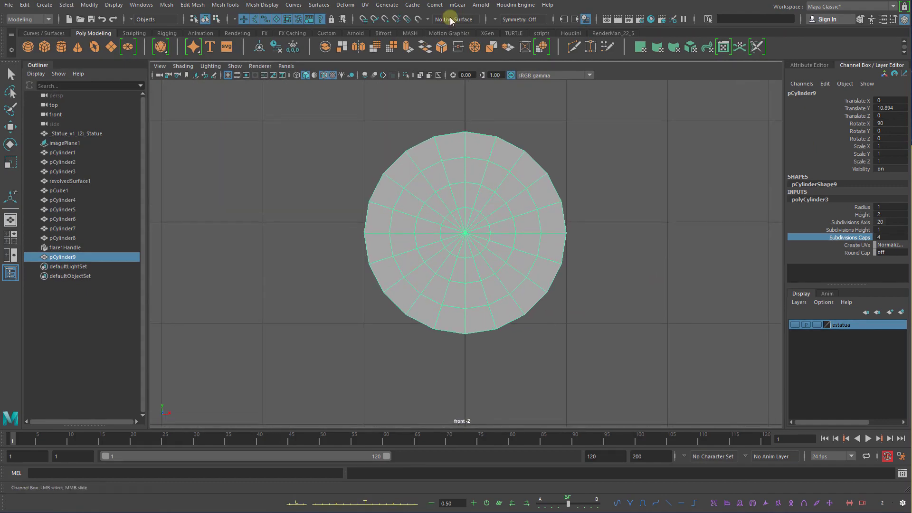
{"action": "key", "text": "alt+Tab"}
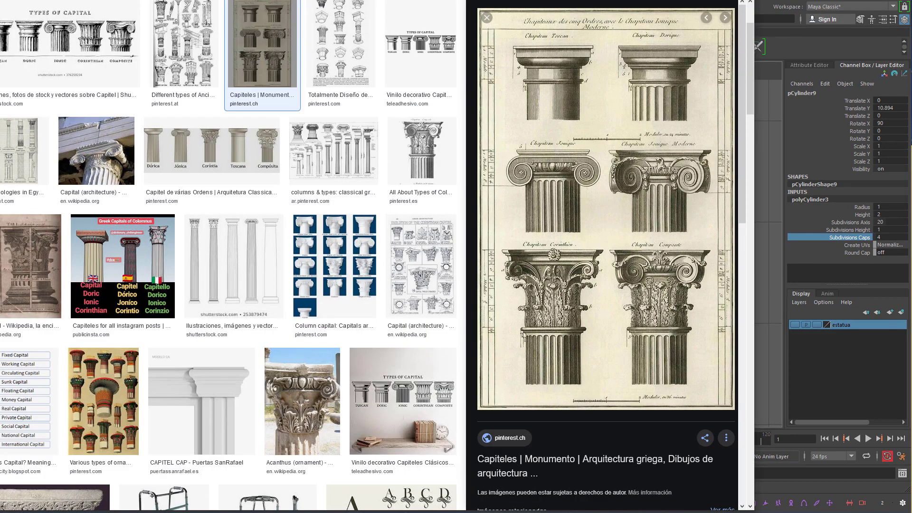
{"action": "key", "text": "alt+Tab"}
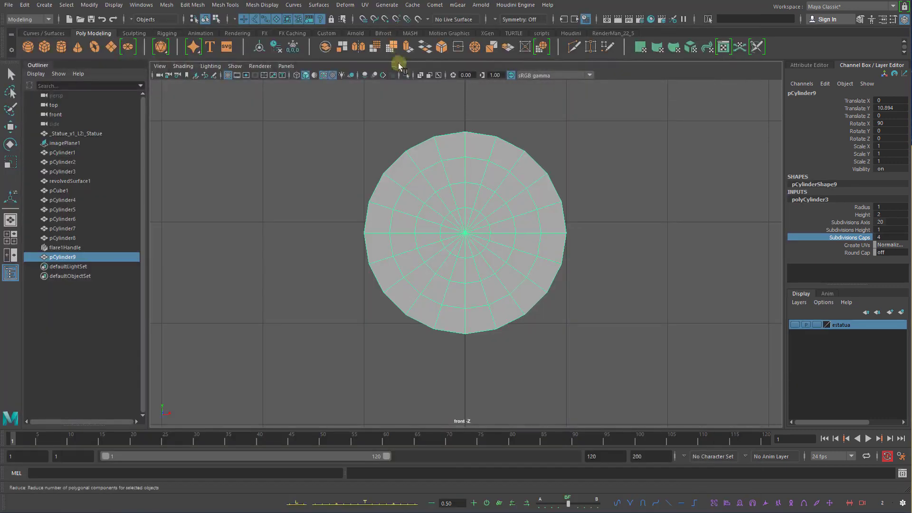
{"action": "key", "text": "alt+Tab"}
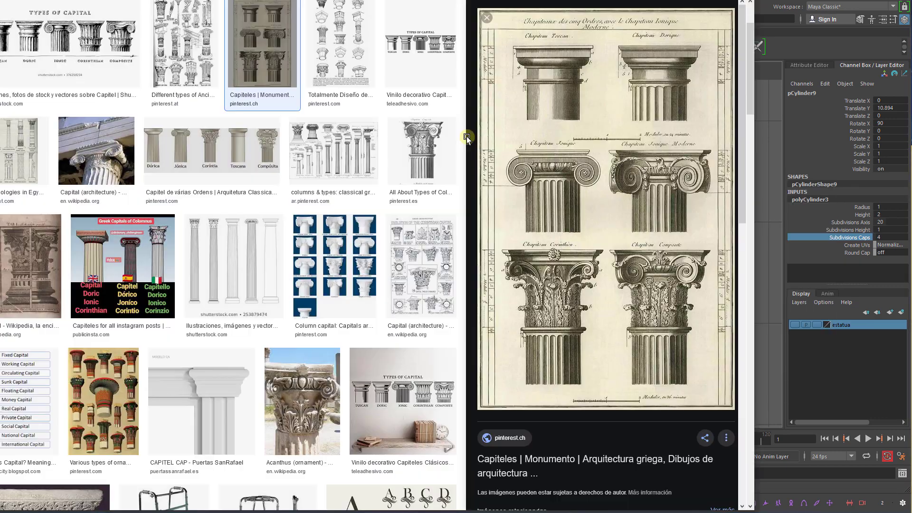
{"action": "key", "text": "alt+Tab"}
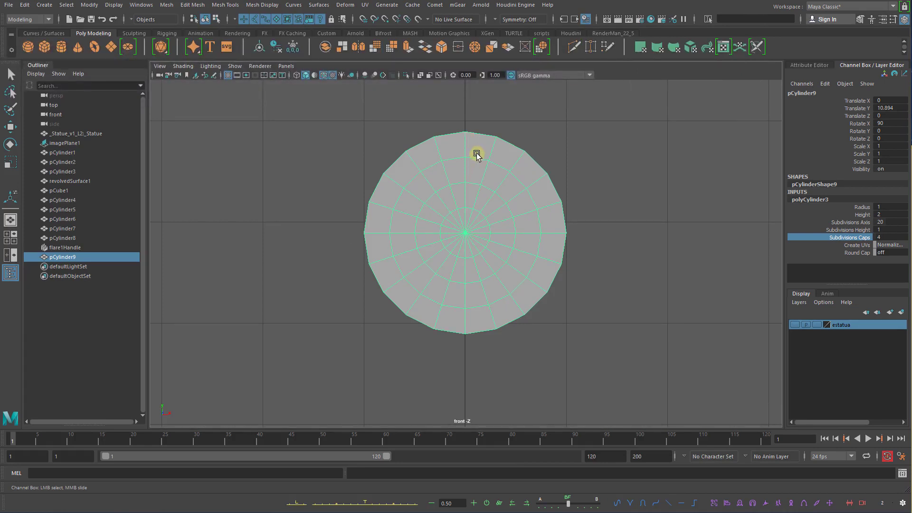
{"action": "scroll", "coordinate": [489, 205], "scroll_direction": "up", "scroll_amount": 3}
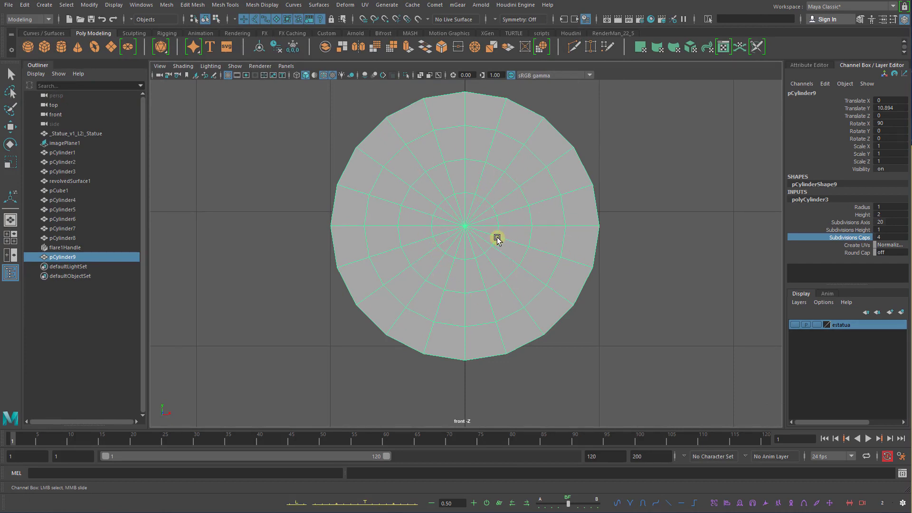
Frame the cylinder in the perspective view and set its Subdivisions Height to 2
{"action": "key", "text": "space"}
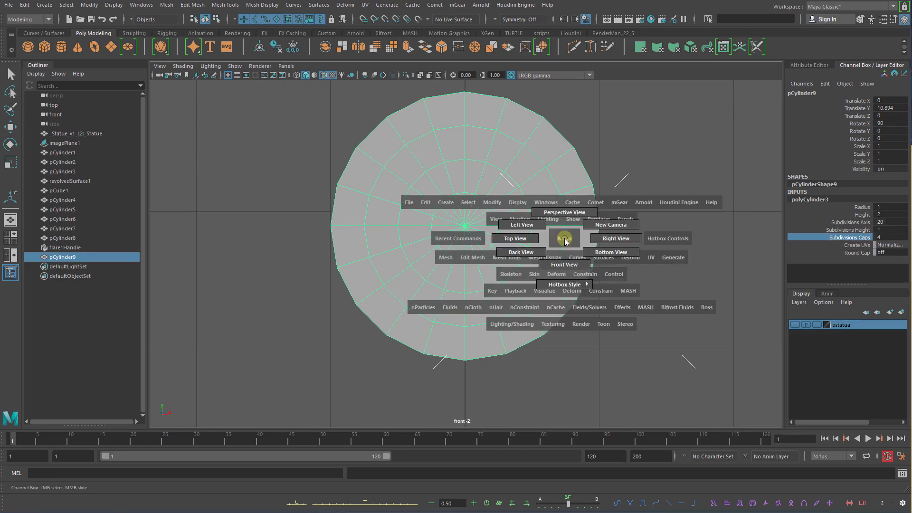
{"action": "left_click_drag", "start_coordinate": [564, 239], "coordinate": [564, 217]}
{"action": "key", "text": "f"}
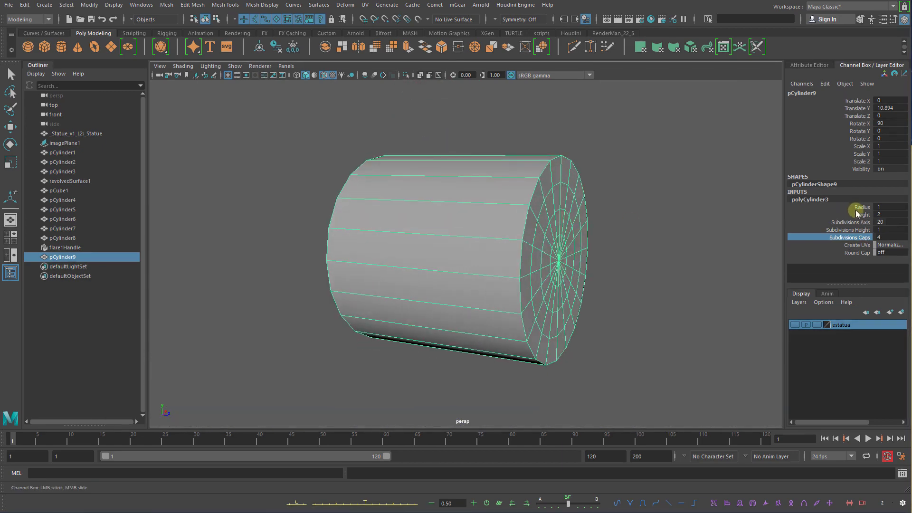
{"action": "left_click", "coordinate": [858, 214]}
{"action": "middle_click_drag", "start_coordinate": [697, 196], "coordinate": [701, 230]}
{"action": "key", "text": "ctrl+z"}
{"action": "left_click", "coordinate": [850, 229]}
{"action": "left_click_drag", "start_coordinate": [701, 229], "coordinate": [745, 226], "text": "alt"}
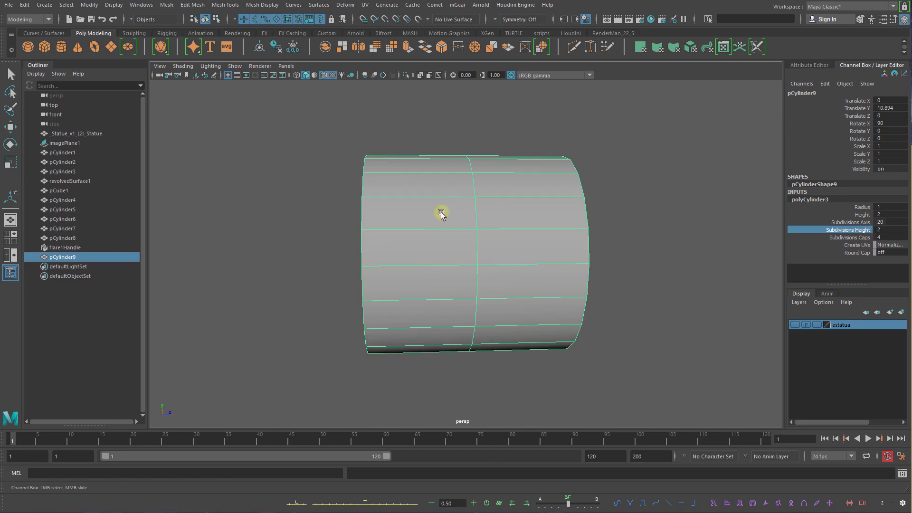
Delete the faces of the cylinder's back half, keeping the half with the front cap
{"action": "right_click_drag", "start_coordinate": [458, 223], "coordinate": [459, 256]}
{"action": "left_click_drag", "start_coordinate": [397, 91], "coordinate": [475, 332]}
{"action": "key", "text": "Delete"}
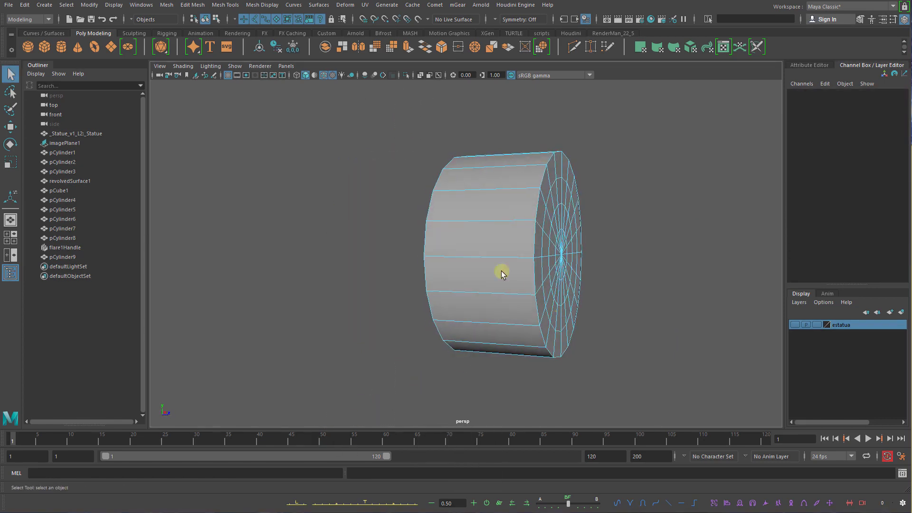
{"action": "right_click_drag", "start_coordinate": [484, 231], "coordinate": [610, 137]}
{"action": "double_click", "coordinate": [495, 266]}
{"action": "right_click", "coordinate": [499, 215]}
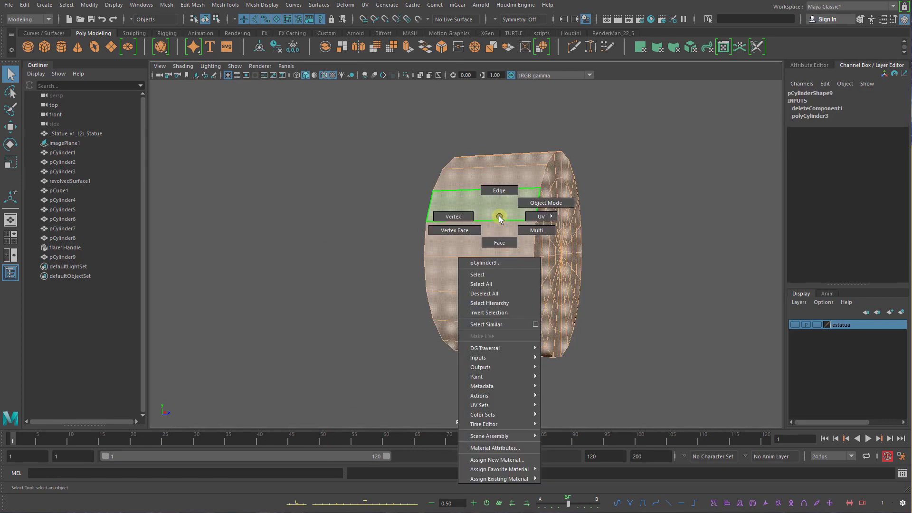
{"action": "right_click_drag", "start_coordinate": [515, 191], "coordinate": [508, 221]}
{"action": "left_click_drag", "start_coordinate": [357, 126], "coordinate": [706, 475]}
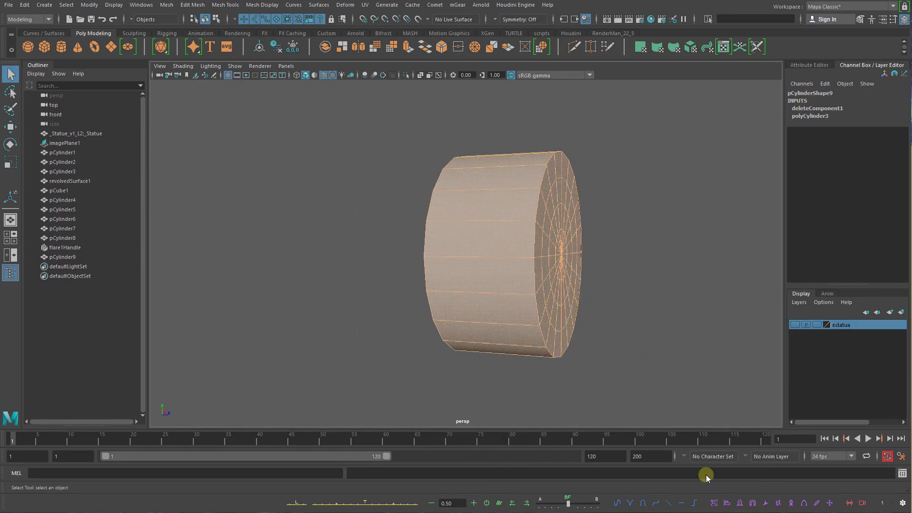
{"action": "key", "text": "Delete"}
{"action": "left_click_drag", "start_coordinate": [585, 246], "coordinate": [518, 283]}
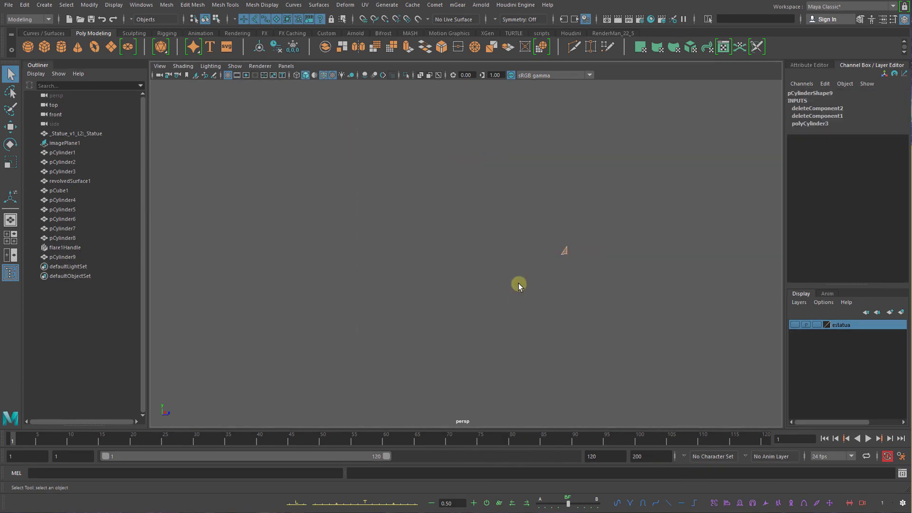
{"action": "key", "text": "Delete"}
{"action": "key", "text": "ctrl+z"}
{"action": "key", "text": "ctrl+z"}
{"action": "key", "text": "ctrl+z"}
In the front view, target-weld an upper-right vertex of the cap's third ring onto the second-ring vertex of the same spoke
{"action": "right_click_drag", "start_coordinate": [529, 204], "coordinate": [588, 180]}
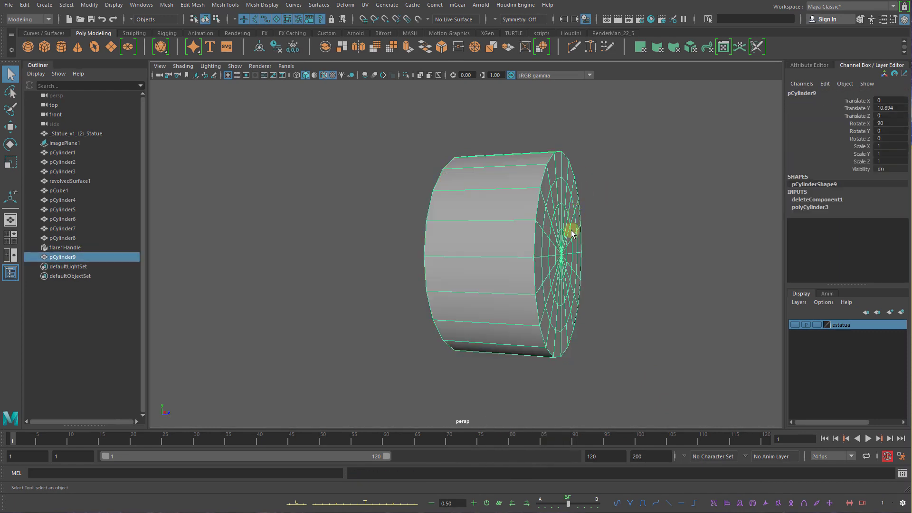
{"action": "right_click_drag", "start_coordinate": [571, 233], "coordinate": [637, 244]}
{"action": "left_click_drag", "start_coordinate": [638, 244], "coordinate": [576, 272], "text": "alt"}
{"action": "key", "text": "space"}
{"action": "right_click_drag", "start_coordinate": [520, 224], "coordinate": [560, 262], "text": "alt"}
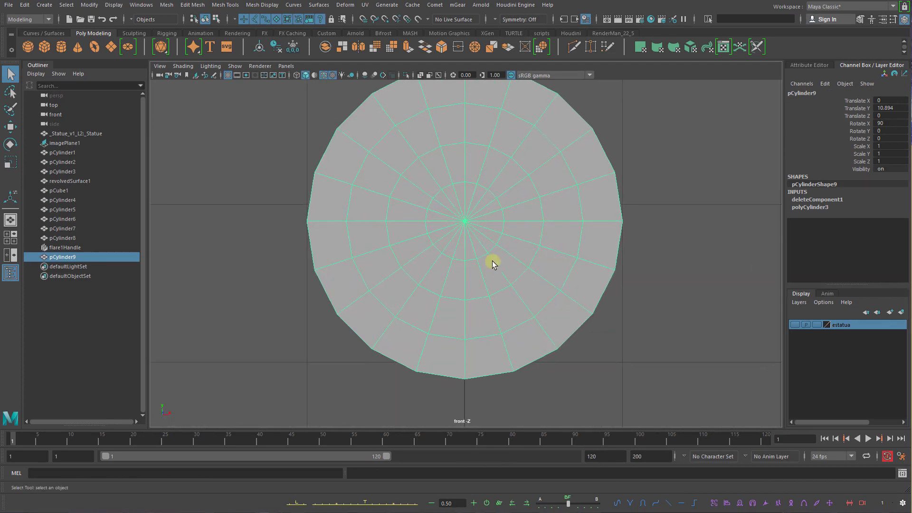
{"action": "right_click_drag", "start_coordinate": [492, 261], "coordinate": [531, 251], "text": "alt"}
{"action": "middle_click_drag", "start_coordinate": [532, 250], "coordinate": [481, 307], "text": "alt"}
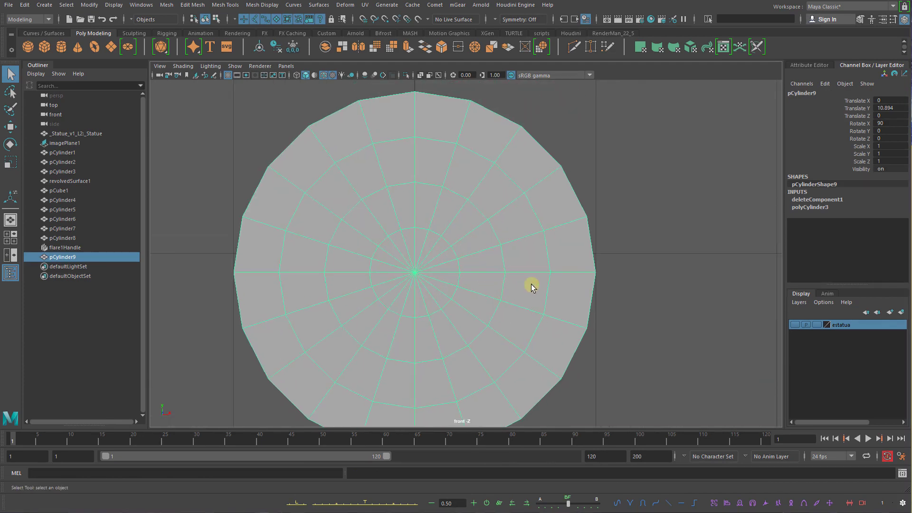
{"action": "right_click_drag", "start_coordinate": [531, 285], "coordinate": [507, 285]}
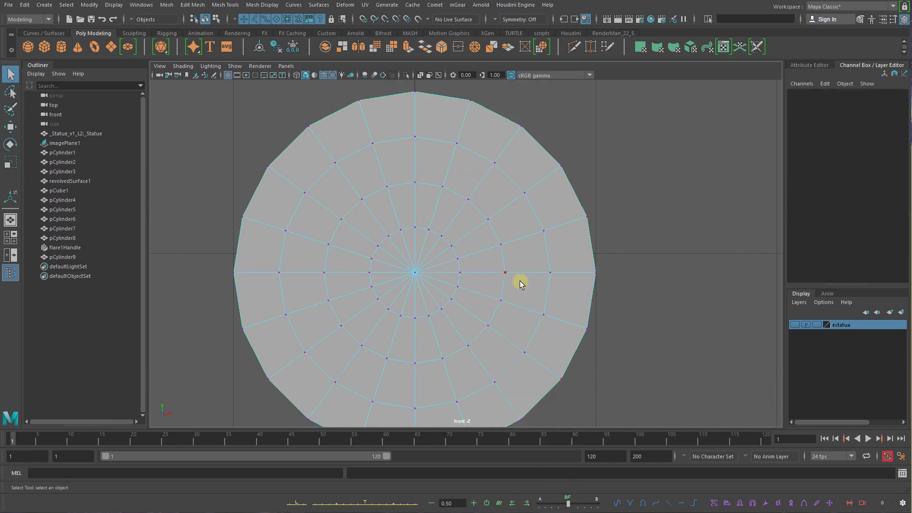
{"action": "middle_click_drag", "start_coordinate": [524, 284], "coordinate": [547, 239], "text": "alt"}
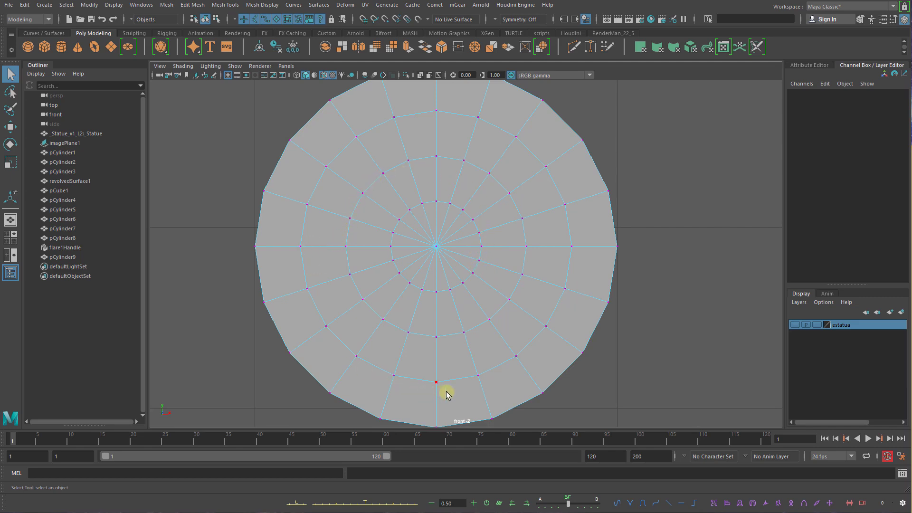
{"action": "left_click", "coordinate": [545, 168]}
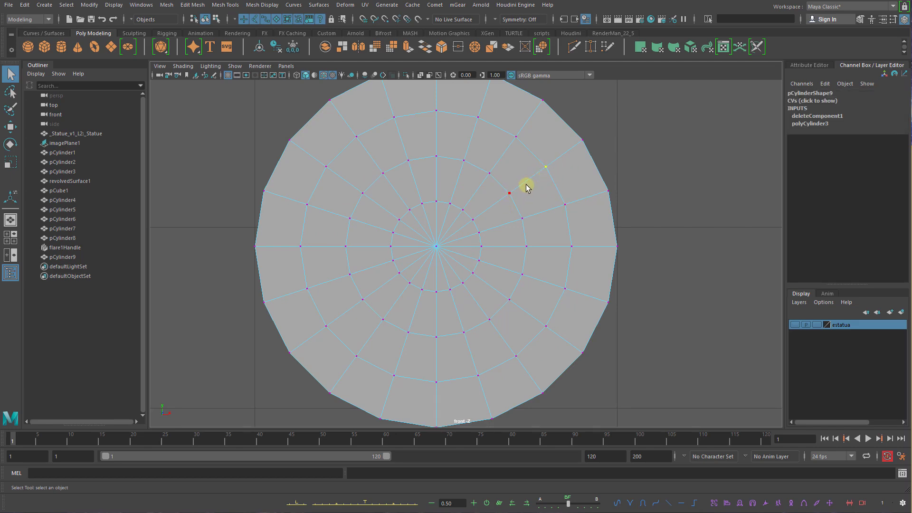
{"action": "right_click", "coordinate": [526, 186], "text": "shift"}
{"action": "mouse_move", "coordinate": [526, 184]}
{"action": "right_mouse_down", "text": "shift"}
{"action": "mouse_move", "coordinate": [532, 159]}
{"action": "mouse_move", "coordinate": [534, 185]}
{"action": "right_mouse_up", "text": "shift"}
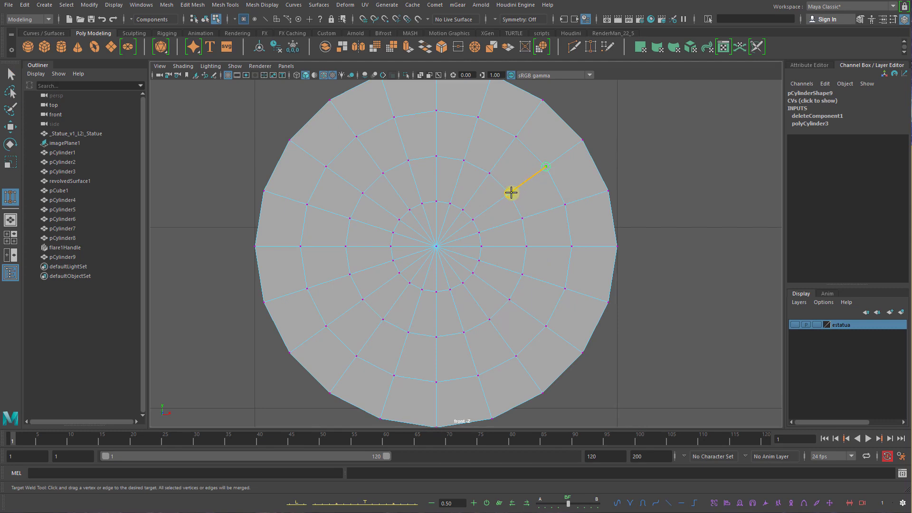
{"action": "left_click_drag", "start_coordinate": [511, 192], "coordinate": [510, 193]}
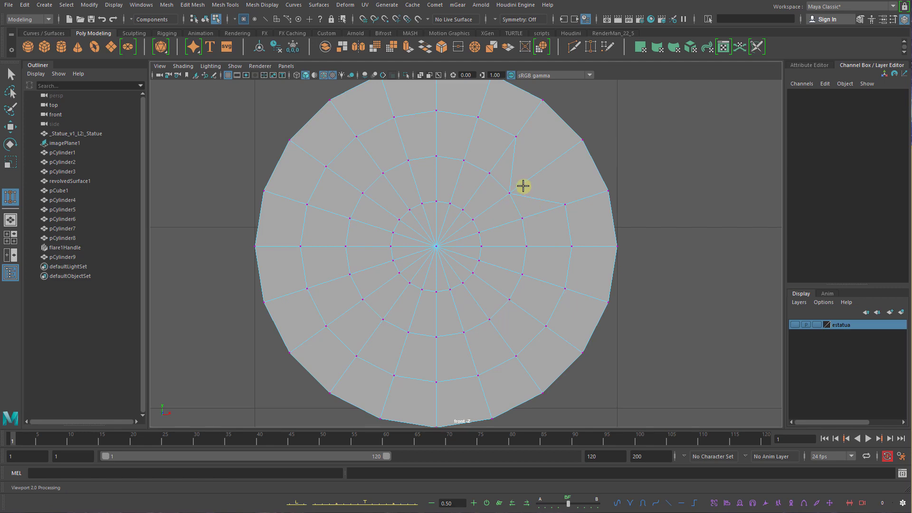
Delete the edge joining the welded vertex to the third-ring vertex directly above it
{"action": "right_click_drag", "start_coordinate": [515, 168], "coordinate": [513, 153]}
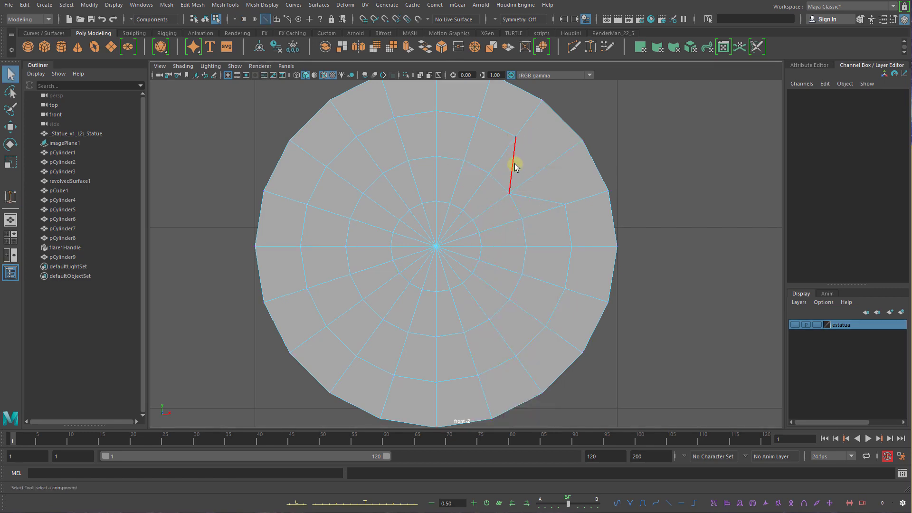
{"action": "left_click", "coordinate": [514, 164]}
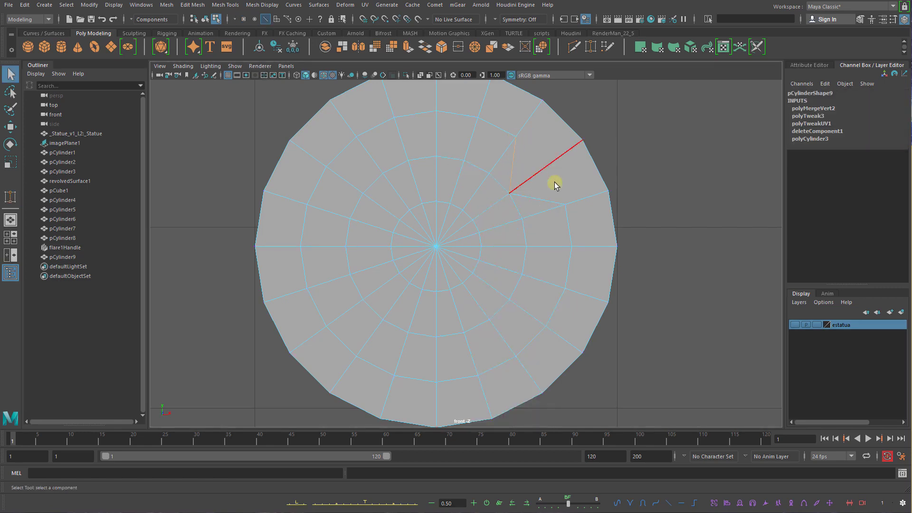
{"action": "left_click", "coordinate": [565, 205]}
{"action": "right_click_drag", "start_coordinate": [561, 203], "coordinate": [596, 185]}
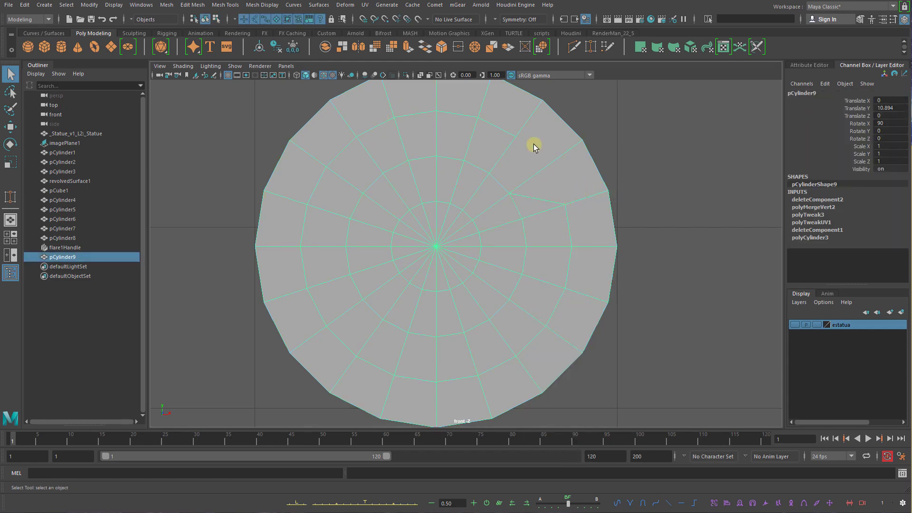
{"action": "middle_click_drag", "start_coordinate": [534, 144], "coordinate": [533, 181], "text": "alt"}
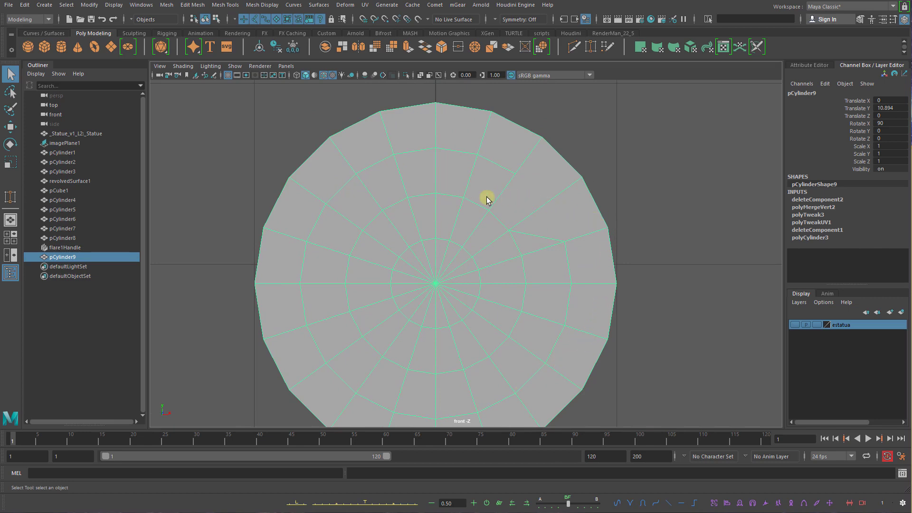
Multi-Cut a new edge line from the upper-right rim vertex to the second-ring vertex just right of the cap's vertical axis
{"action": "right_click_drag", "start_coordinate": [561, 207], "coordinate": [499, 210], "text": "shift"}
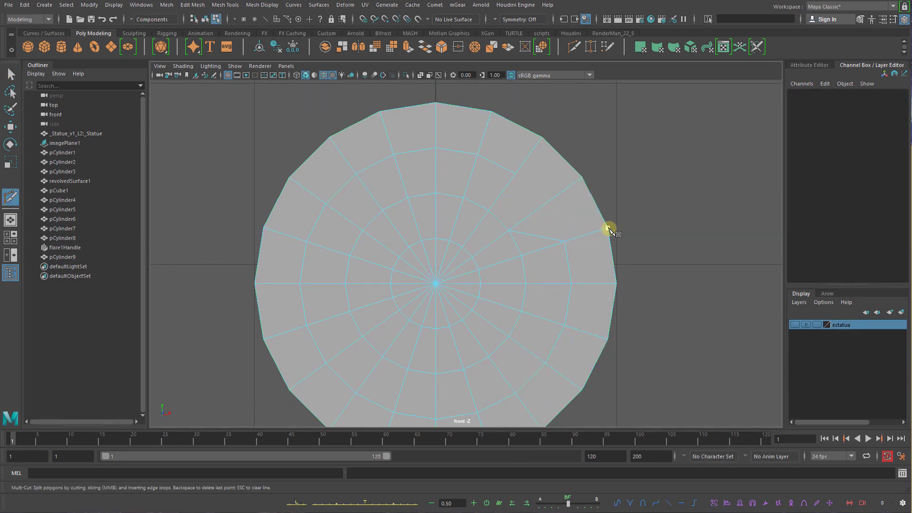
{"action": "left_click", "coordinate": [608, 228]}
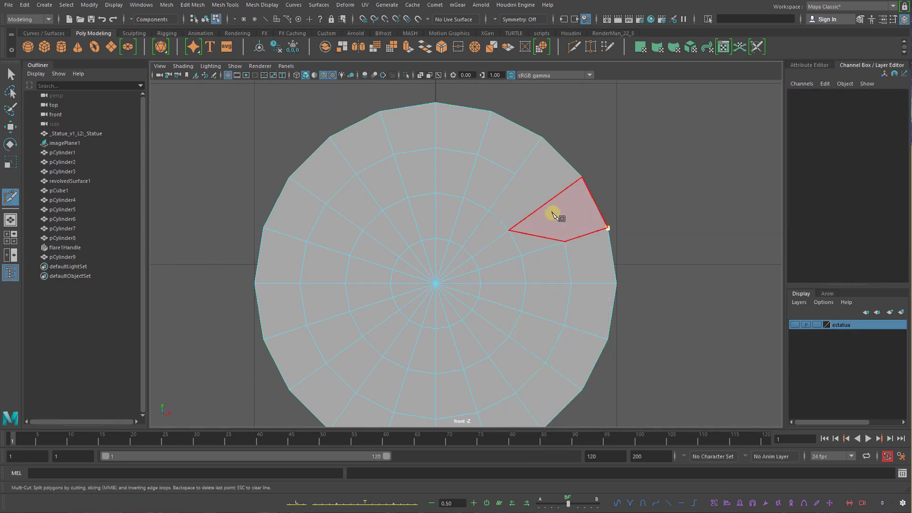
{"action": "left_click", "coordinate": [492, 210]}
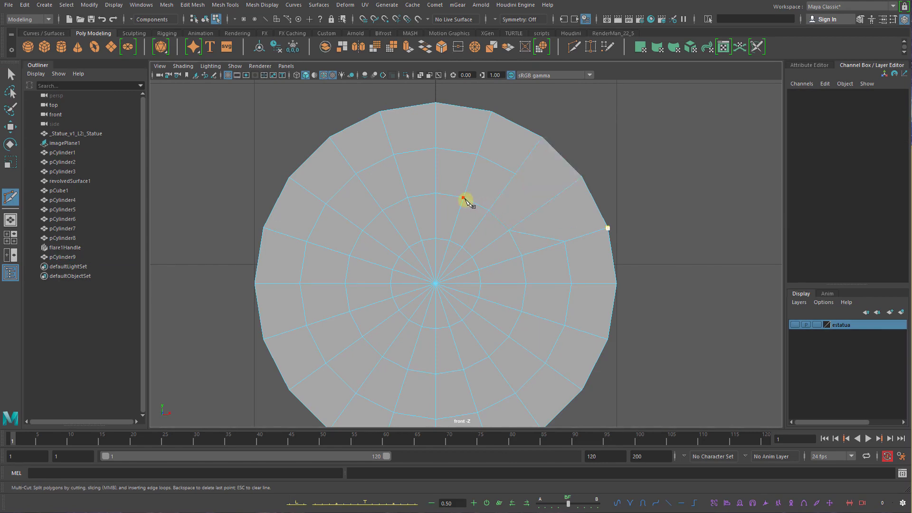
{"action": "left_click", "coordinate": [465, 199]}
Move the vertices along the new cut and the adjacent upper ring vertices outward to shape a smooth spiral curve
{"action": "key", "text": "q"}
{"action": "right_click_drag", "start_coordinate": [549, 210], "coordinate": [510, 210]}
{"action": "left_click", "coordinate": [538, 218]}
{"action": "key", "text": "w"}
{"action": "left_click_drag", "start_coordinate": [537, 218], "coordinate": [555, 207]}
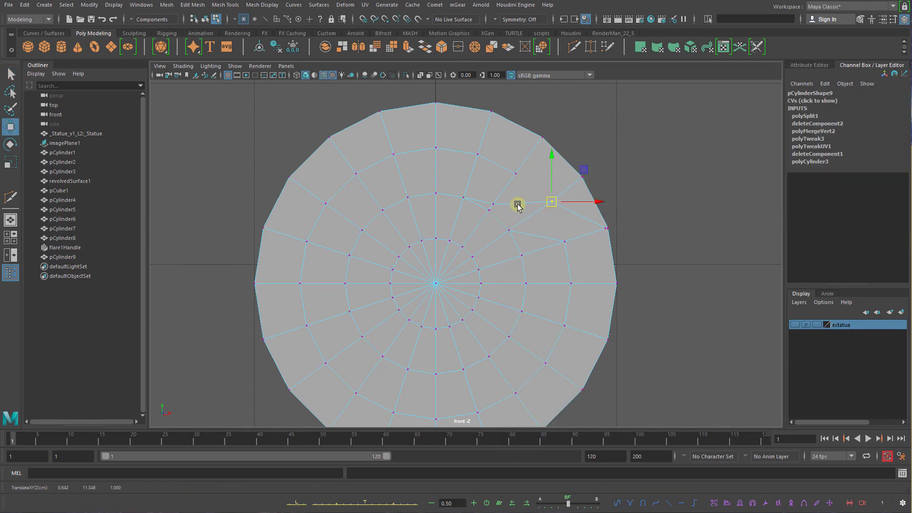
{"action": "left_click", "coordinate": [504, 209]}
{"action": "left_click_drag", "start_coordinate": [495, 205], "coordinate": [483, 138]}
{"action": "key", "text": "q"}
{"action": "left_click", "coordinate": [518, 182]}
{"action": "key", "text": "w"}
{"action": "left_click", "coordinate": [464, 198]}
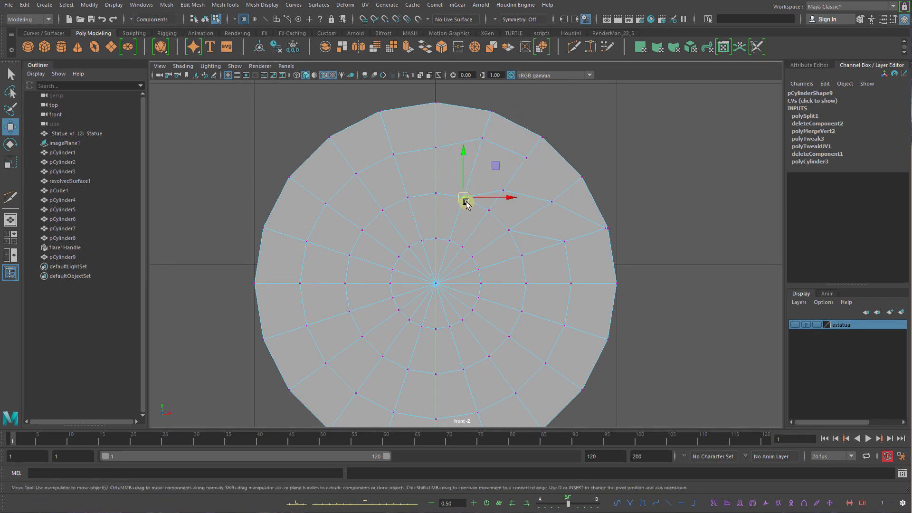
{"action": "left_click_drag", "start_coordinate": [464, 199], "coordinate": [433, 188]}
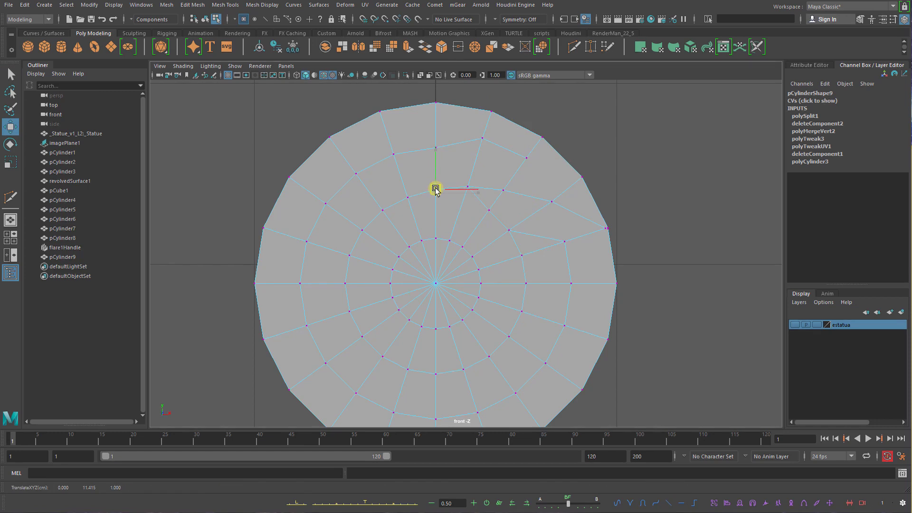
{"action": "left_click", "coordinate": [501, 194]}
Move the third-ring vertex just below the spiral cut inward to about X 0.64, Y 11.09
{"action": "key", "text": "q"}
{"action": "right_click_drag", "start_coordinate": [508, 213], "coordinate": [508, 187]}
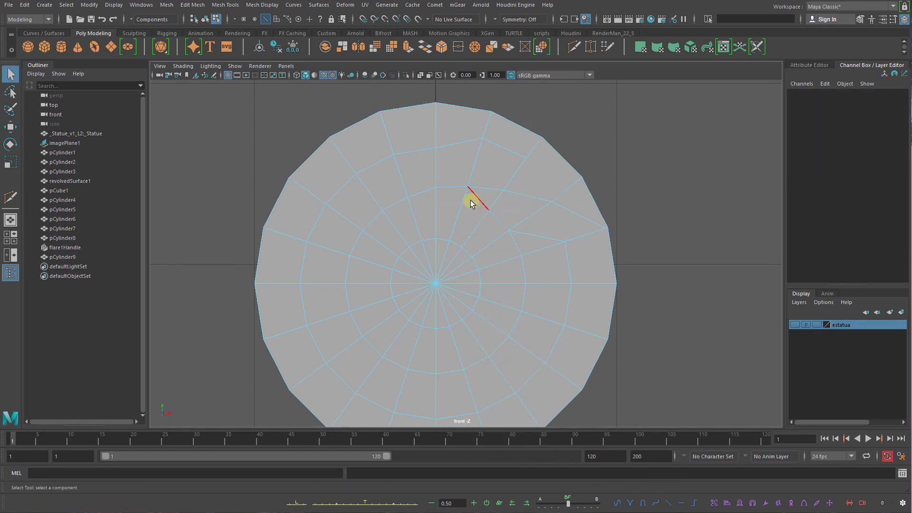
{"action": "left_click", "coordinate": [484, 216]}
{"action": "right_click_drag", "start_coordinate": [571, 261], "coordinate": [565, 246]}
{"action": "left_click", "coordinate": [562, 248]}
{"action": "key", "text": "w"}
{"action": "left_click_drag", "start_coordinate": [559, 246], "coordinate": [551, 250]}
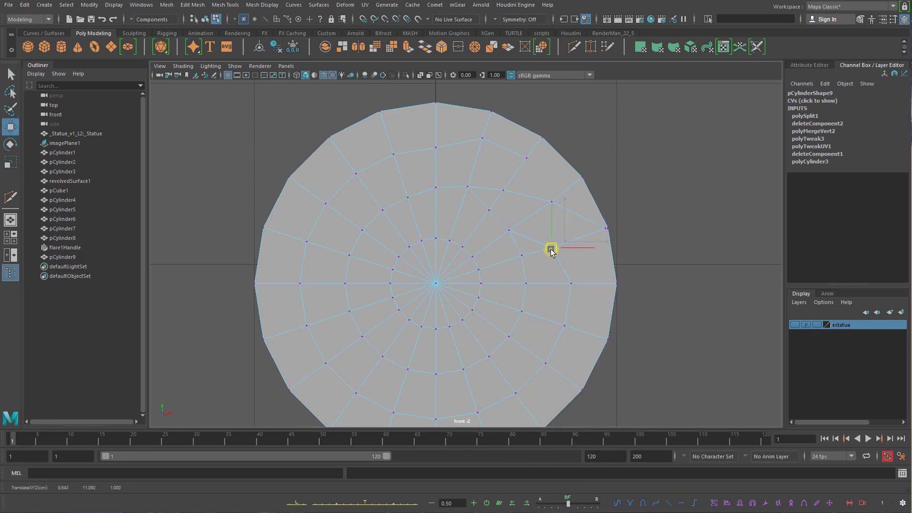
{"action": "key", "text": "q"}
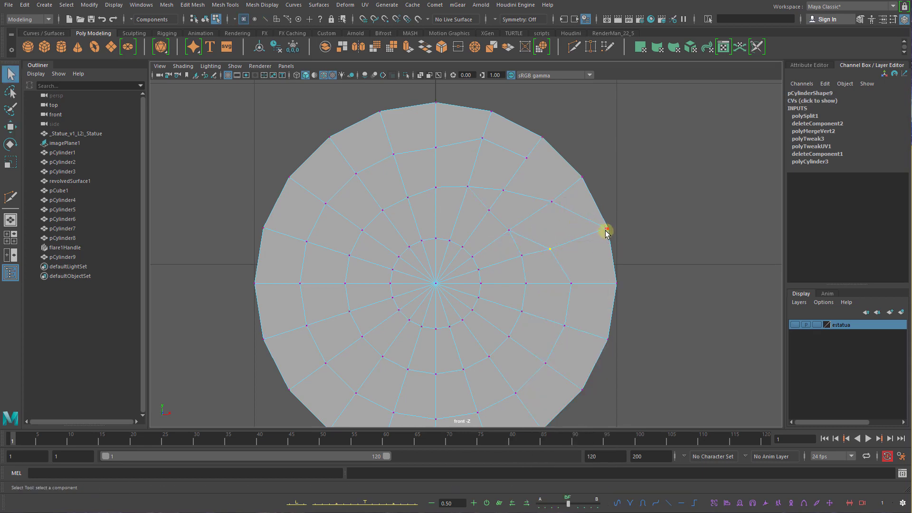
Merge the overlapping vertices on the front rim where the spiral cut starts
{"action": "middle_click_drag", "start_coordinate": [607, 242], "coordinate": [507, 246], "text": "alt"}
{"action": "right_click_drag", "start_coordinate": [507, 246], "coordinate": [674, 285], "text": "alt"}
{"action": "right_click_drag", "start_coordinate": [549, 225], "coordinate": [731, 292], "text": "alt"}
{"action": "right_click_drag", "start_coordinate": [519, 239], "coordinate": [611, 273], "text": "alt"}
{"action": "middle_click_drag", "start_coordinate": [607, 167], "coordinate": [564, 232], "text": "alt"}
{"action": "key", "text": "space"}
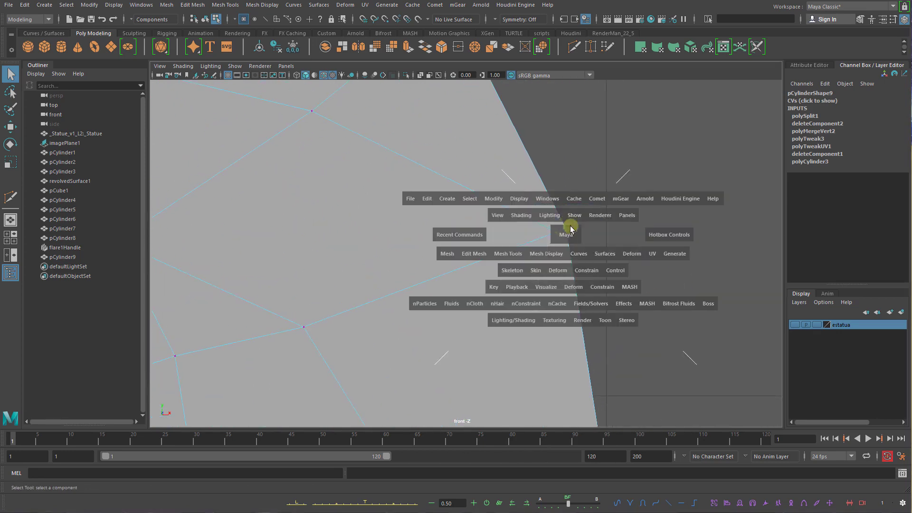
{"action": "left_click_drag", "start_coordinate": [571, 229], "coordinate": [572, 216]}
{"action": "left_click_drag", "start_coordinate": [573, 241], "coordinate": [553, 266], "text": "alt"}
{"action": "right_click_drag", "start_coordinate": [552, 266], "coordinate": [694, 244], "text": "alt"}
{"action": "middle_click_drag", "start_coordinate": [694, 244], "coordinate": [479, 299], "text": "alt"}
{"action": "right_click_drag", "start_coordinate": [479, 299], "coordinate": [584, 297], "text": "alt"}
{"action": "left_click_drag", "start_coordinate": [547, 279], "coordinate": [543, 267], "text": "alt"}
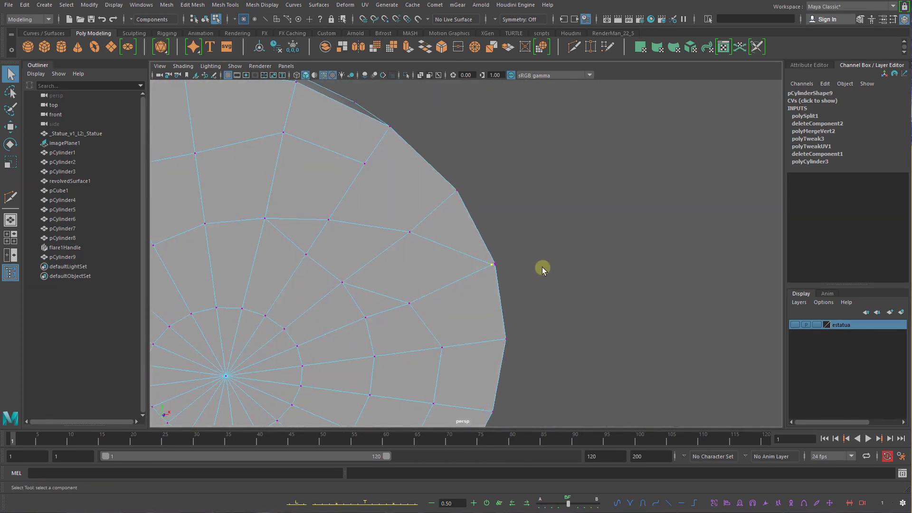
{"action": "right_click", "coordinate": [496, 269], "text": "shift"}
{"action": "right_click_drag", "start_coordinate": [498, 263], "coordinate": [509, 209], "text": "shift"}
{"action": "left_click_drag", "start_coordinate": [527, 258], "coordinate": [488, 254], "text": "alt"}
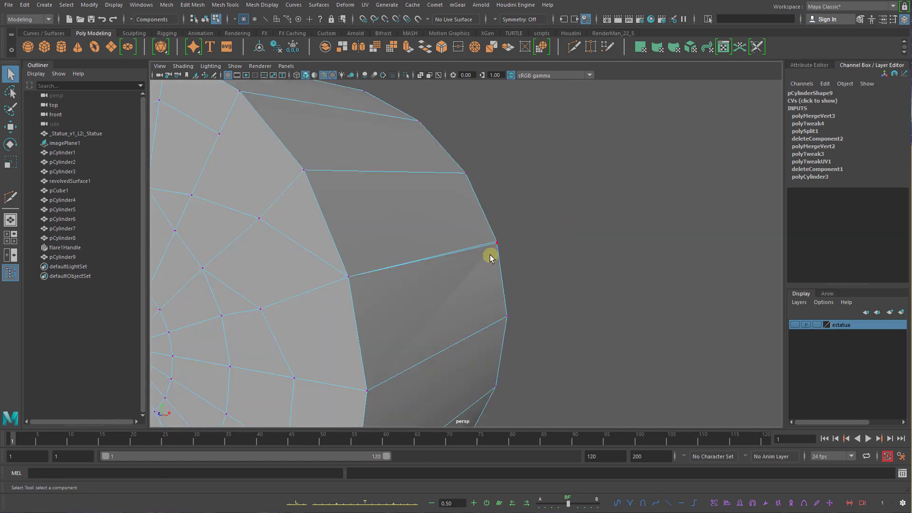
Merge the matching pair of overlapping vertices on the cylinder's rear rim
{"action": "key", "text": "space"}
{"action": "key", "text": "space"}
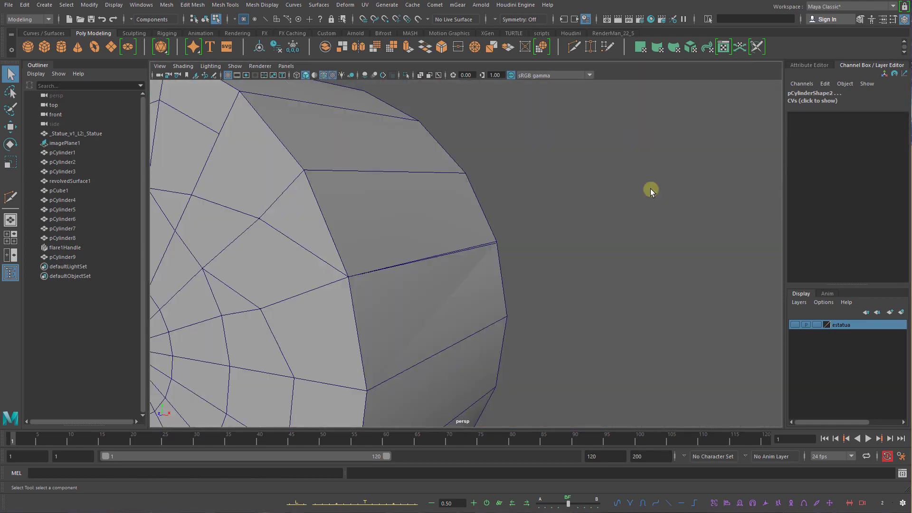
{"action": "key", "text": "space"}
{"action": "left_click", "coordinate": [663, 196]}
{"action": "key", "text": "space"}
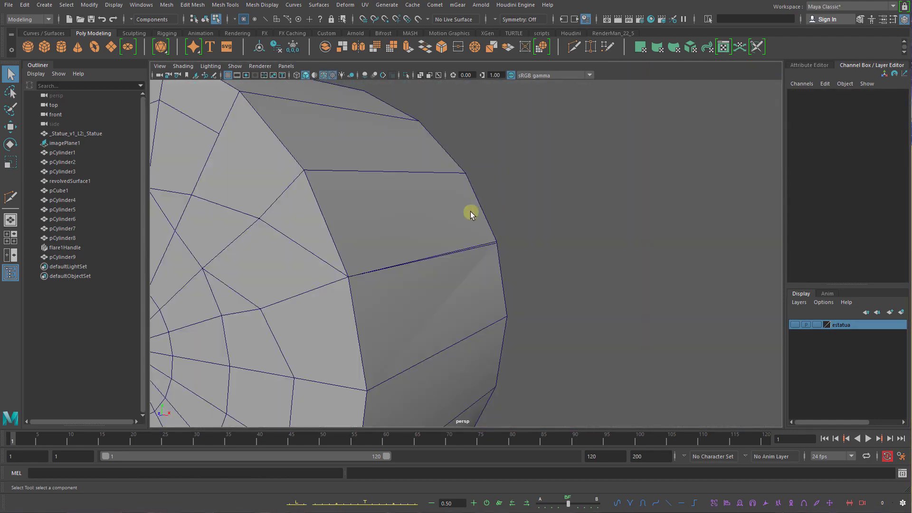
{"action": "right_click_drag", "start_coordinate": [486, 234], "coordinate": [439, 231]}
{"action": "left_click", "coordinate": [500, 240]}
{"action": "right_click_drag", "start_coordinate": [501, 244], "coordinate": [506, 209], "text": "shift"}
{"action": "left_click_drag", "start_coordinate": [499, 244], "coordinate": [521, 266], "text": "alt"}
Nudge the merged rim vertices in the front view to line up with the cylinder's outline
{"action": "key", "text": "space"}
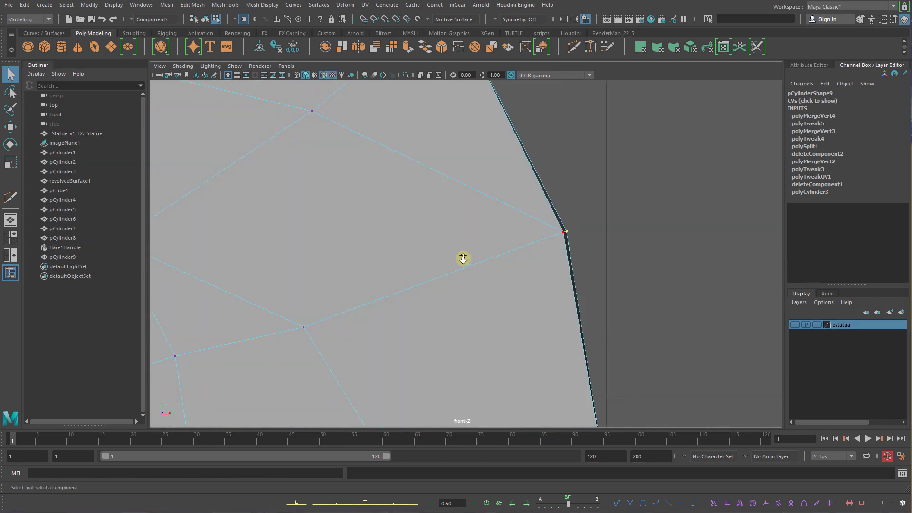
{"action": "left_click", "coordinate": [505, 248]}
{"action": "key", "text": "w"}
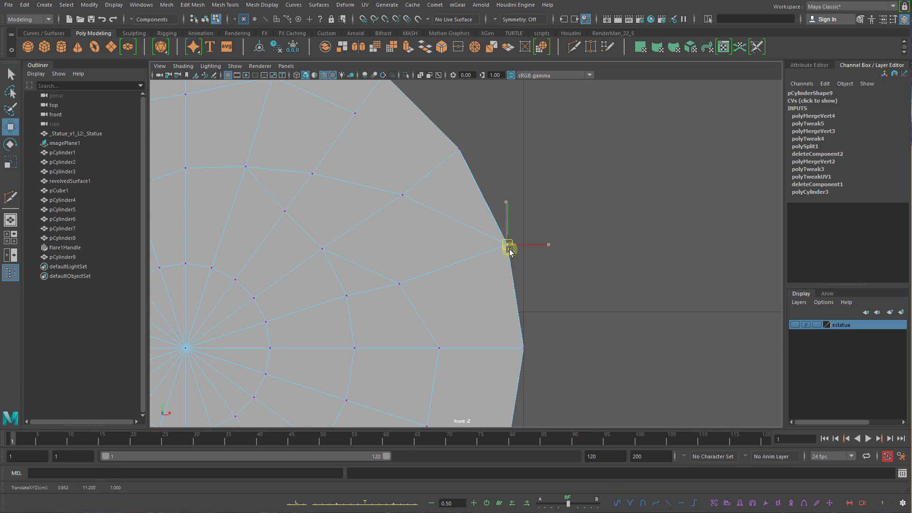
Multi-Cut from the welded second-ring vertex to the first-ring vertex directly above the cap's center
{"action": "scroll", "coordinate": [448, 255], "scroll_direction": "down", "scroll_amount": 3}
{"action": "middle_click_drag", "start_coordinate": [442, 256], "coordinate": [569, 251], "text": "alt"}
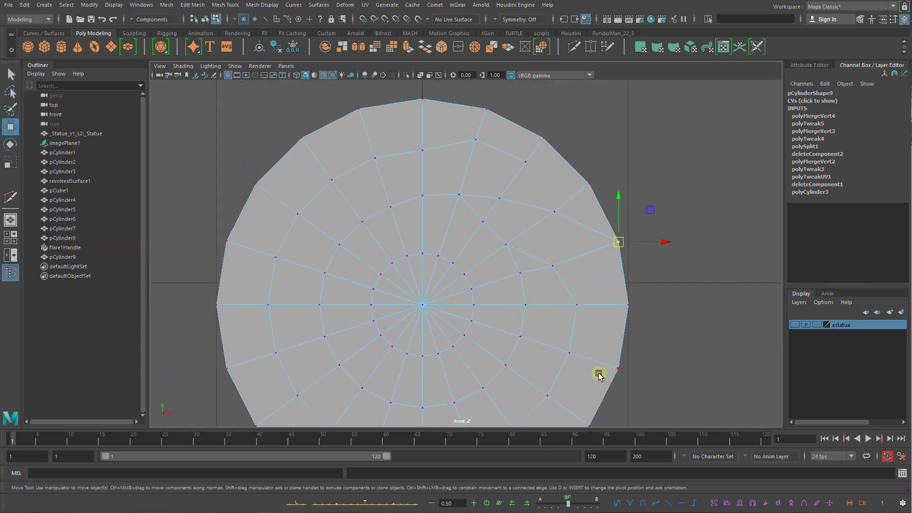
{"action": "middle_click_drag", "start_coordinate": [598, 375], "coordinate": [634, 311], "text": "alt"}
{"action": "scroll", "coordinate": [560, 161], "scroll_direction": "down", "scroll_amount": 3}
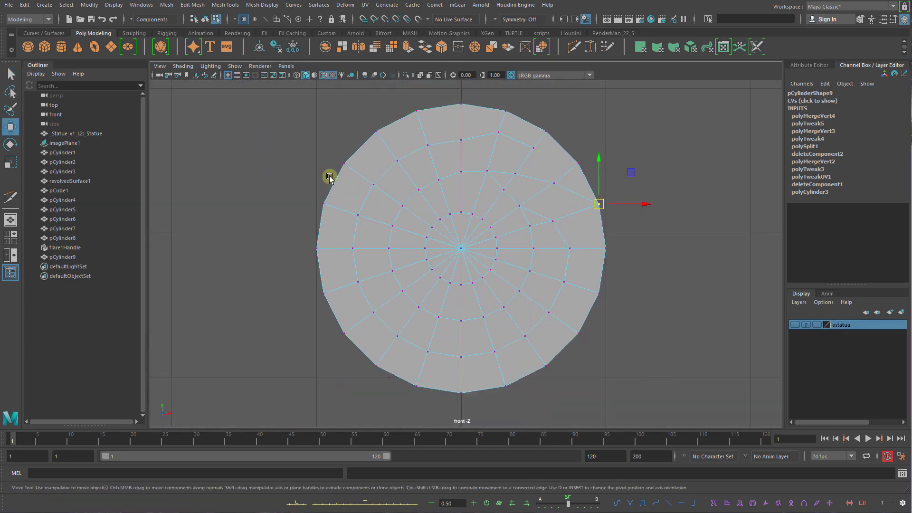
{"action": "scroll", "coordinate": [503, 195], "scroll_direction": "up", "scroll_amount": 1}
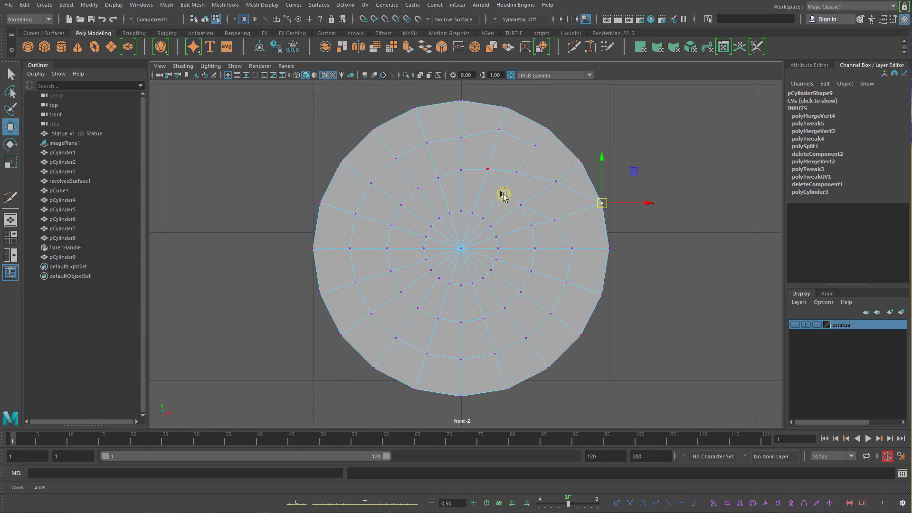
{"action": "scroll", "coordinate": [505, 195], "scroll_direction": "up", "scroll_amount": 3}
{"action": "key", "text": "q"}
{"action": "right_click_drag", "start_coordinate": [550, 177], "coordinate": [513, 172]}
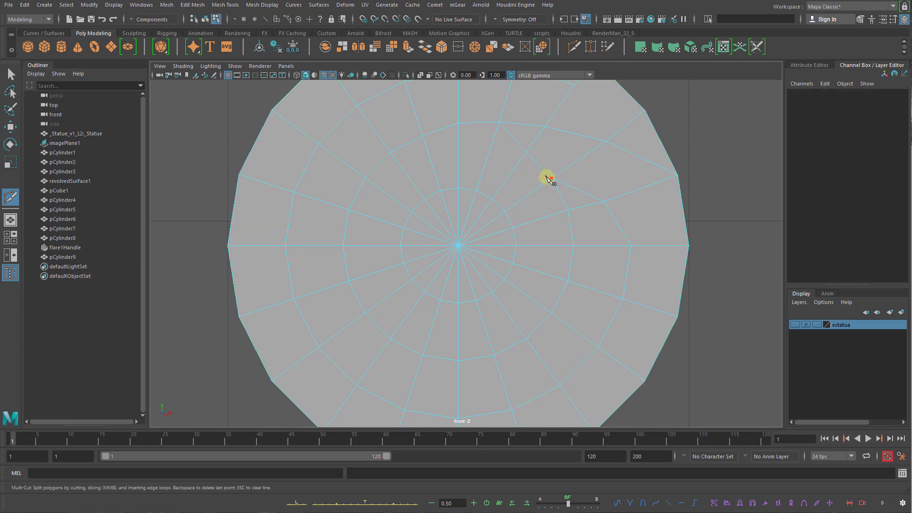
{"action": "left_click", "coordinate": [458, 188]}
{"action": "key", "text": "q"}
{"action": "right_click_drag", "start_coordinate": [524, 175], "coordinate": [526, 149]}
{"action": "left_click", "coordinate": [513, 137]}
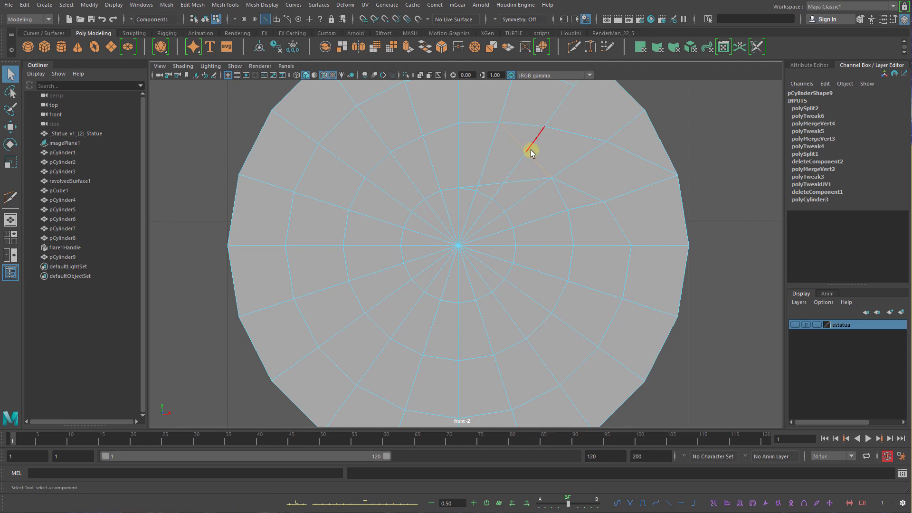
{"action": "key", "text": "Delete"}
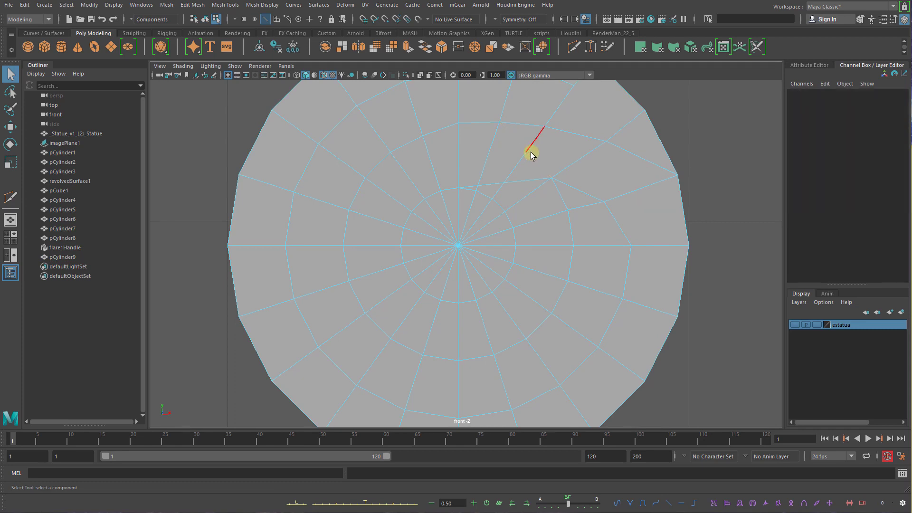
{"action": "right_click_drag", "start_coordinate": [531, 152], "coordinate": [525, 127]}
{"action": "left_click", "coordinate": [525, 153]}
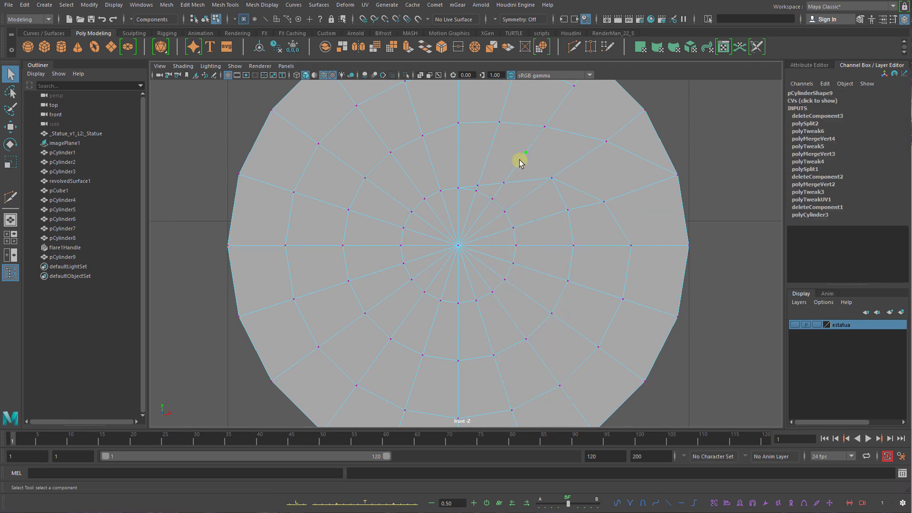
{"action": "key", "text": "ctrl+z"}
{"action": "key", "text": "ctrl+z"}
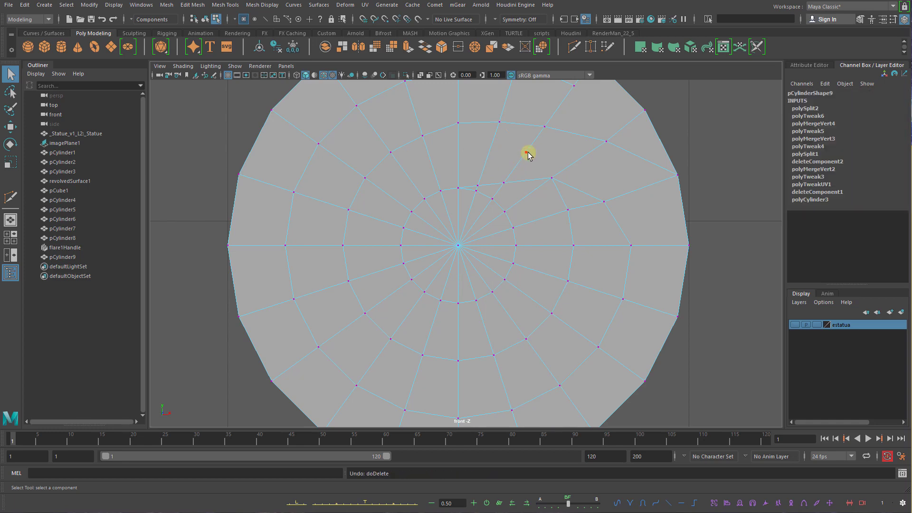
Remove the old ring edges running diagonally between the upper ring arc and the spiral's second-ring vertex with Delete Edge
{"action": "right_click_drag", "start_coordinate": [531, 150], "coordinate": [513, 140]}
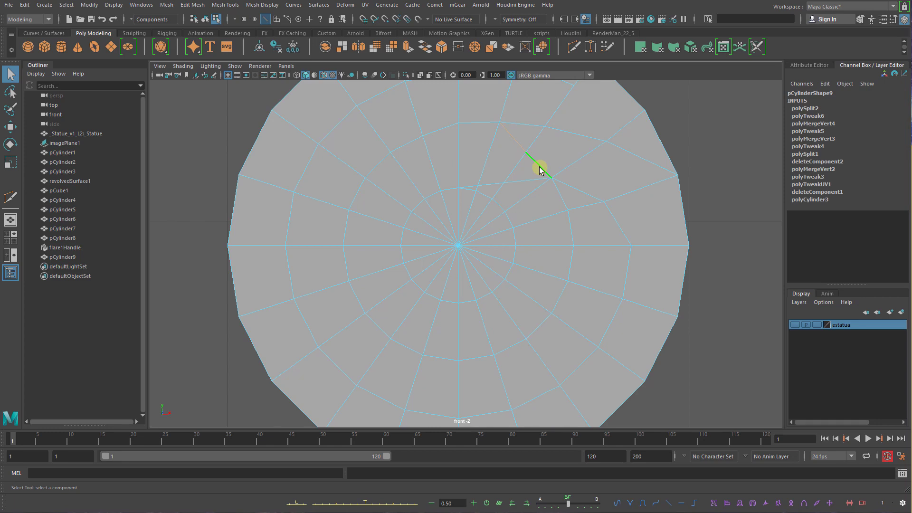
{"action": "right_click_drag", "start_coordinate": [540, 167], "coordinate": [498, 180], "text": "shift"}
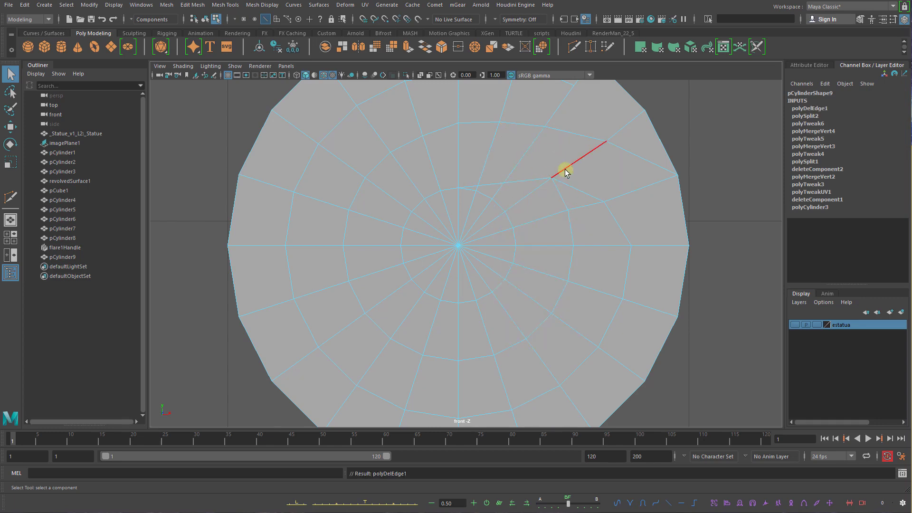
Reposition the vertices along the upper arc of the middle spiral ring to smooth its curve toward the rim
{"action": "right_click_drag", "start_coordinate": [565, 170], "coordinate": [540, 164]}
{"action": "middle_click_drag", "start_coordinate": [540, 166], "coordinate": [522, 204], "text": "alt"}
{"action": "middle_click_drag", "start_coordinate": [577, 257], "coordinate": [556, 226], "text": "alt"}
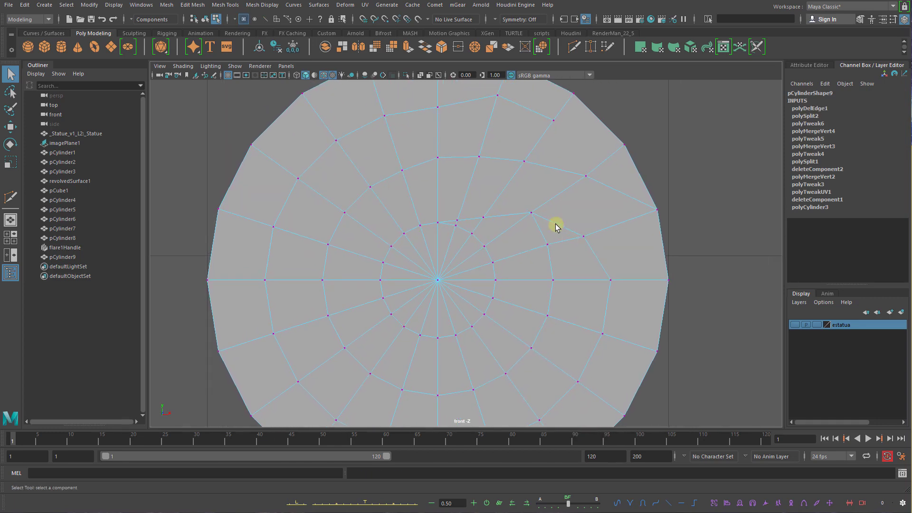
{"action": "left_click", "coordinate": [524, 162]}
{"action": "key", "text": "w"}
{"action": "left_click_drag", "start_coordinate": [523, 162], "coordinate": [398, 164]}
{"action": "left_click", "coordinate": [439, 157]}
{"action": "left_click", "coordinate": [400, 170]}
{"action": "left_click", "coordinate": [586, 175]}
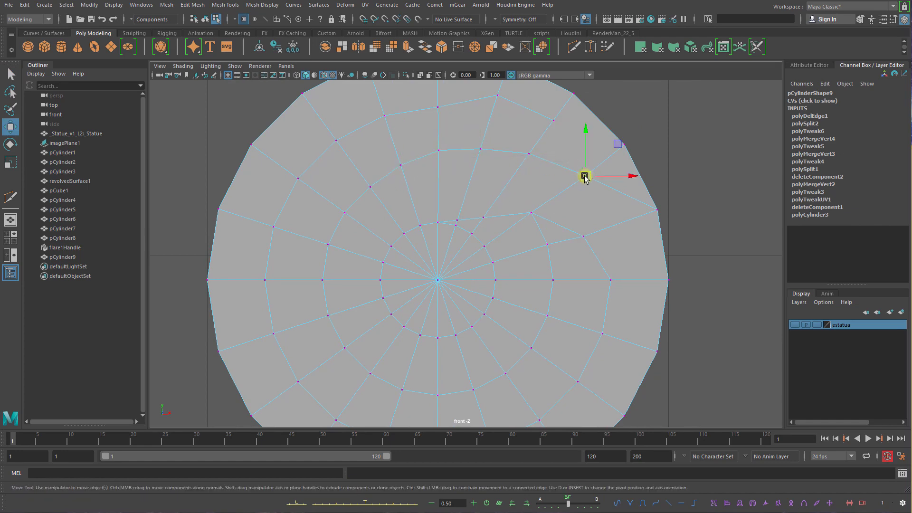
{"action": "left_click_drag", "start_coordinate": [587, 174], "coordinate": [588, 172]}
Move the two upper-right rim vertices slightly inward where the spiral meets the cylinder's outline
{"action": "left_click", "coordinate": [657, 210]}
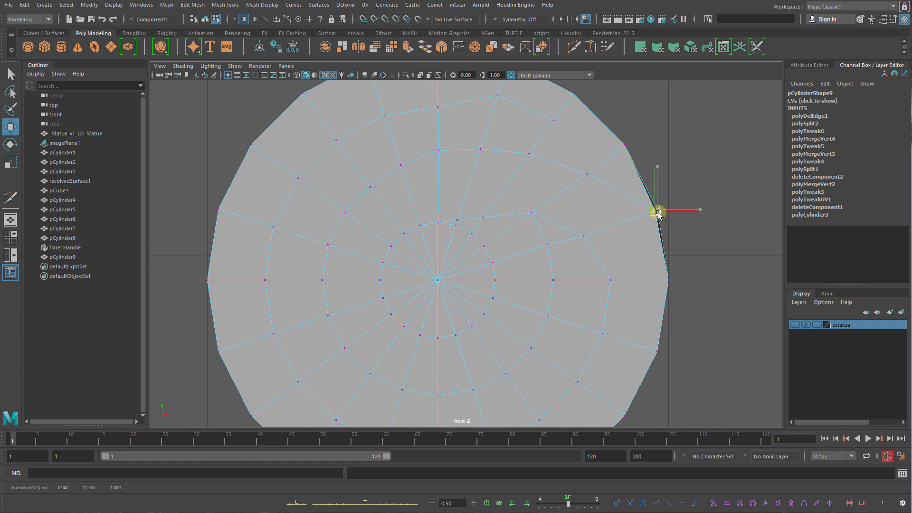
{"action": "left_click_drag", "start_coordinate": [682, 235], "coordinate": [649, 214]}
{"action": "left_click_drag", "start_coordinate": [632, 137], "coordinate": [616, 149]}
Delete the old second-ring edges between the spiral's corner vertex and the horizontal spoke right of the cap's center
{"action": "middle_click_drag", "start_coordinate": [574, 222], "coordinate": [595, 204], "text": "alt"}
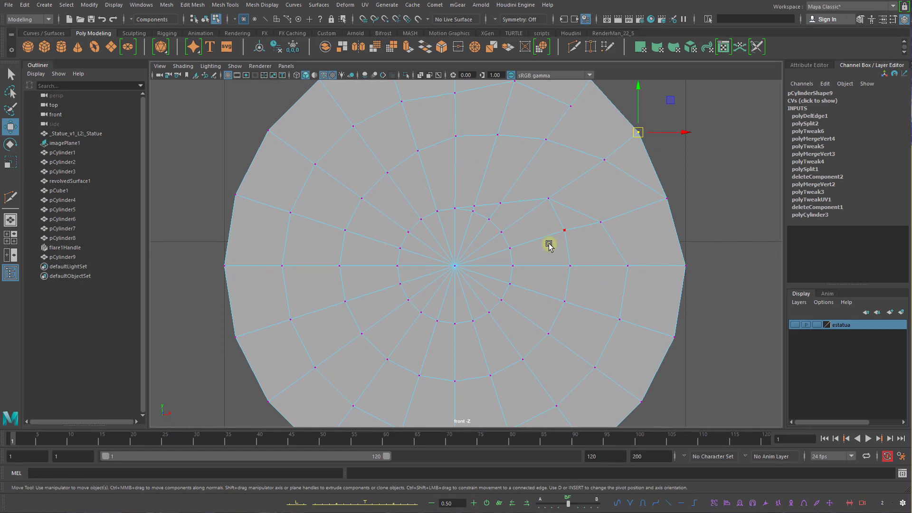
{"action": "right_click_drag", "start_coordinate": [545, 277], "coordinate": [586, 261]}
{"action": "key", "text": "q"}
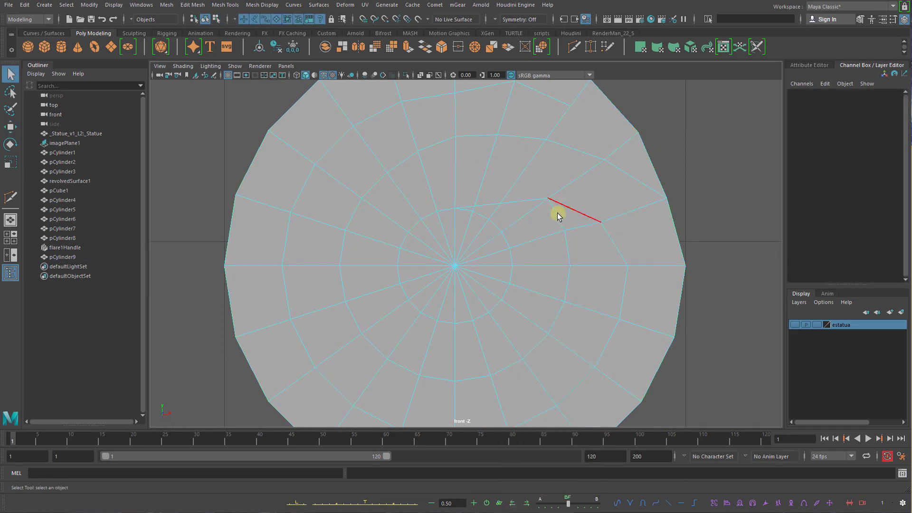
{"action": "left_click", "coordinate": [557, 216]}
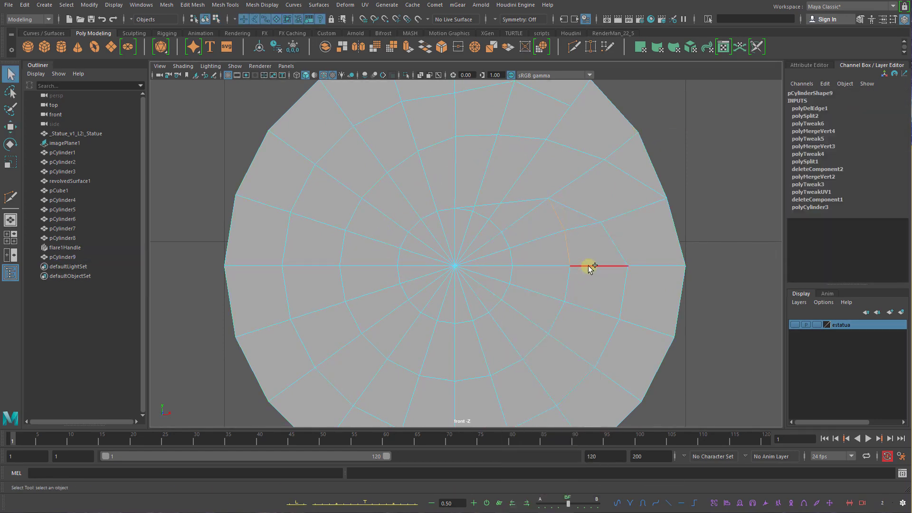
{"action": "right_click_drag", "start_coordinate": [588, 266], "coordinate": [545, 282], "text": "shift"}
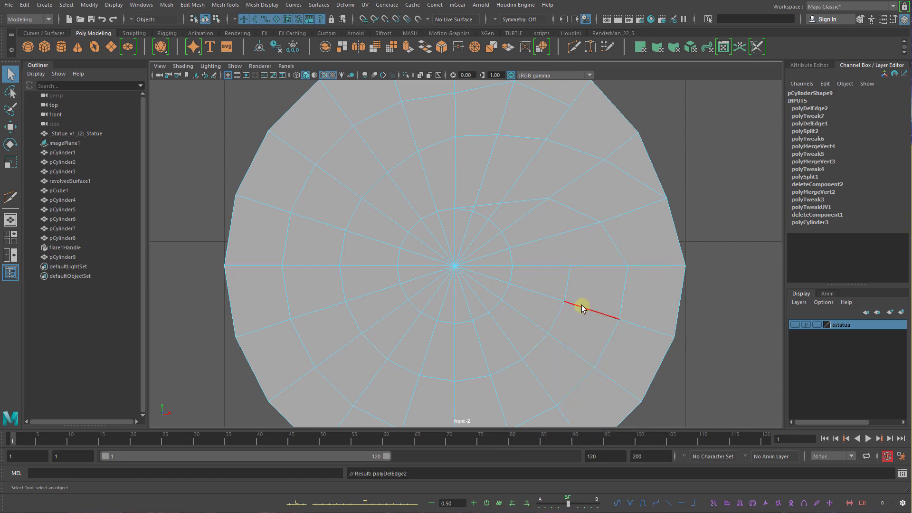
Move the vertices of the new inner spiral cut outward to round its arc above and right of the center
{"action": "right_click_drag", "start_coordinate": [535, 209], "coordinate": [497, 203]}
{"action": "left_click", "coordinate": [501, 206]}
{"action": "key", "text": "w"}
{"action": "left_click_drag", "start_coordinate": [500, 207], "coordinate": [559, 196]}
{"action": "left_click", "coordinate": [477, 205]}
{"action": "key", "text": "q"}
{"action": "left_click", "coordinate": [508, 189]}
{"action": "key", "text": "w"}
{"action": "left_click", "coordinate": [548, 198]}
Shift the first-ring vertices above and upper-left of the center outward so they continue the spiral's curve
{"action": "scroll", "coordinate": [624, 232], "scroll_direction": "down", "scroll_amount": 4}
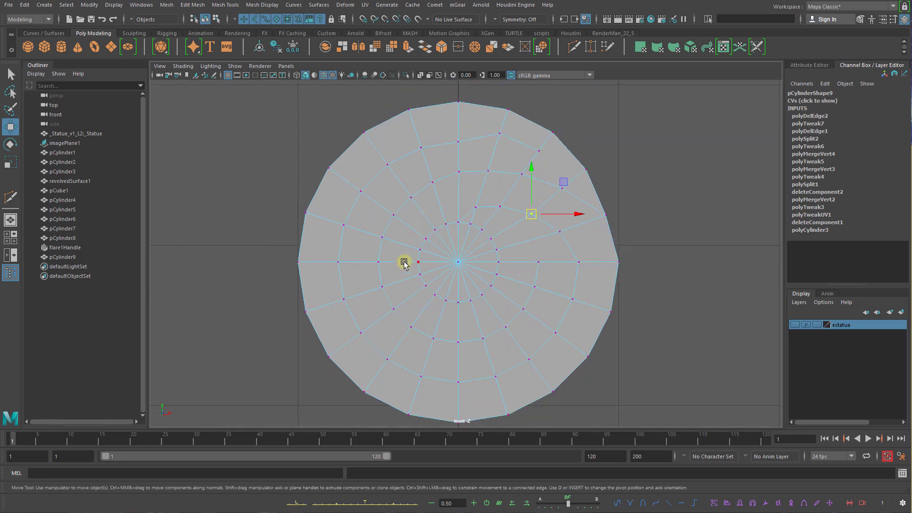
{"action": "scroll", "coordinate": [485, 256], "scroll_direction": "up", "scroll_amount": 4}
{"action": "left_click", "coordinate": [457, 209]}
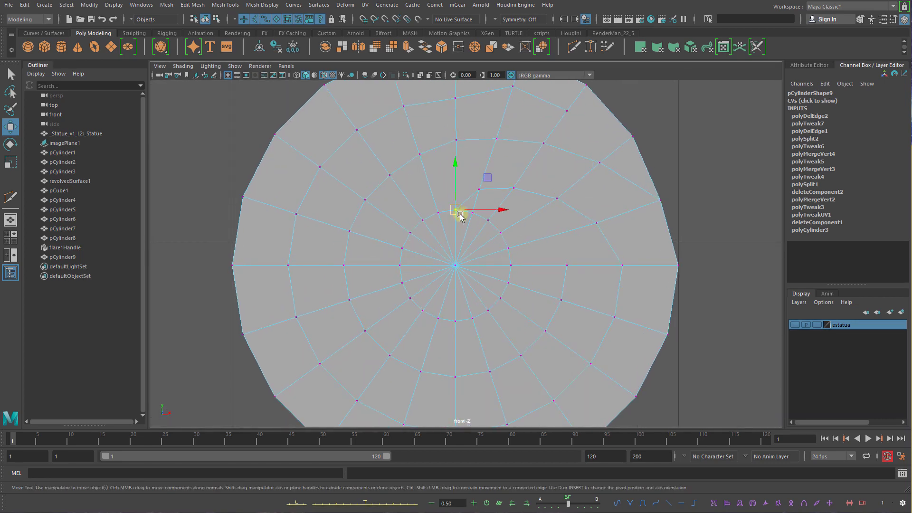
{"action": "left_click_drag", "start_coordinate": [458, 209], "coordinate": [437, 207]}
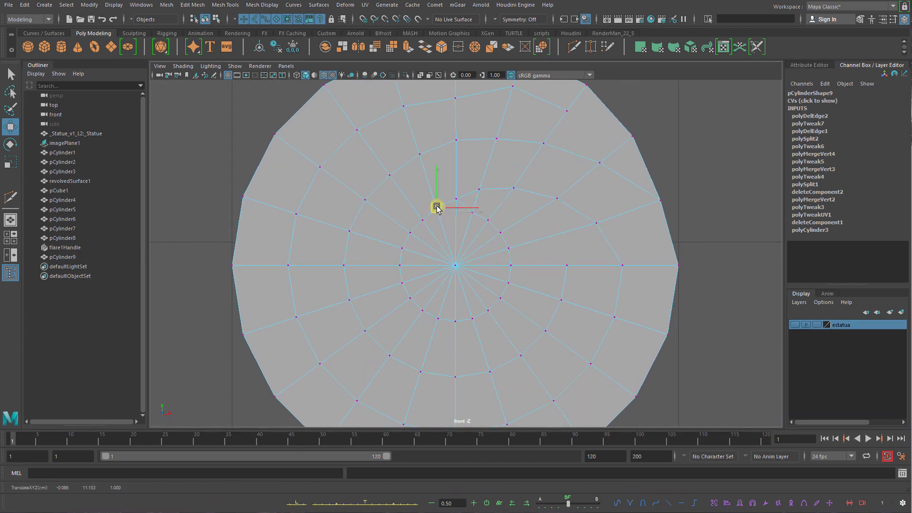
{"action": "key", "text": "q"}
{"action": "left_click", "coordinate": [422, 219]}
{"action": "key", "text": "w"}
{"action": "key", "text": "q"}
{"action": "left_click", "coordinate": [456, 199]}
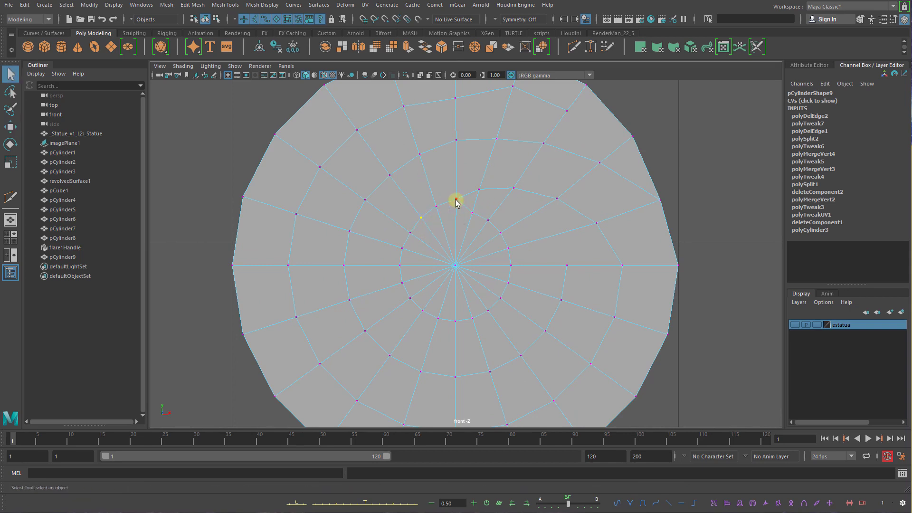
{"action": "key", "text": "w"}
{"action": "scroll", "coordinate": [527, 259], "scroll_direction": "up", "scroll_amount": 2}
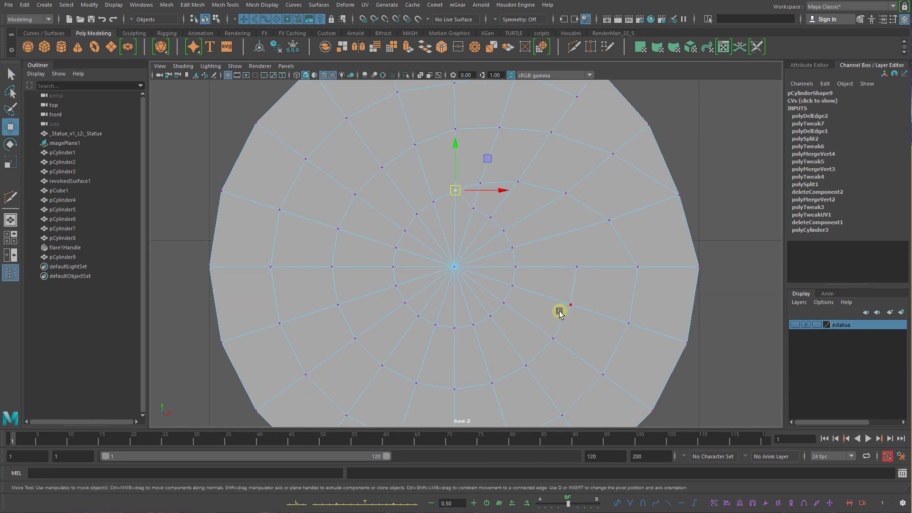
Multi-Cut from the second-ring vertex right of center upward across three spokes, and delete the leftover first-ring edges above the center
{"action": "right_click_drag", "start_coordinate": [567, 303], "coordinate": [580, 280]}
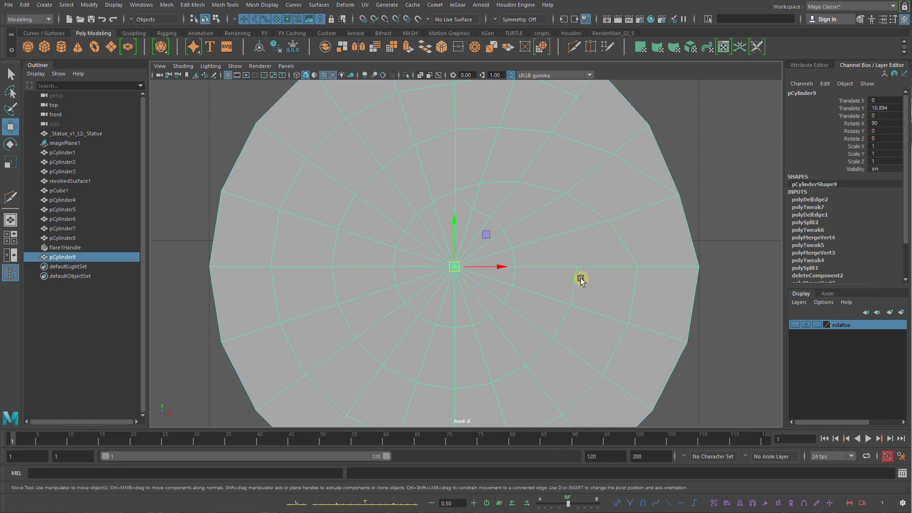
{"action": "right_click_drag", "start_coordinate": [554, 252], "coordinate": [503, 255], "text": "shift"}
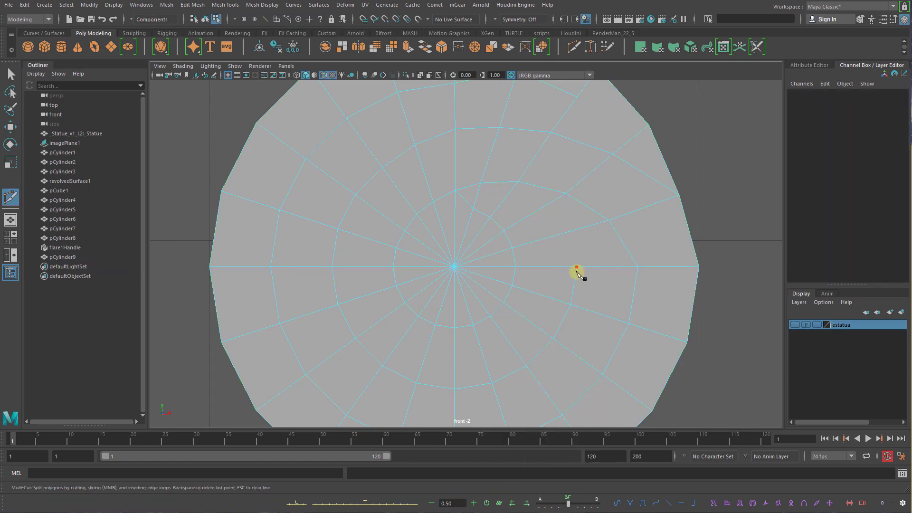
{"action": "left_click", "coordinate": [576, 267]}
{"action": "left_click", "coordinate": [557, 235]}
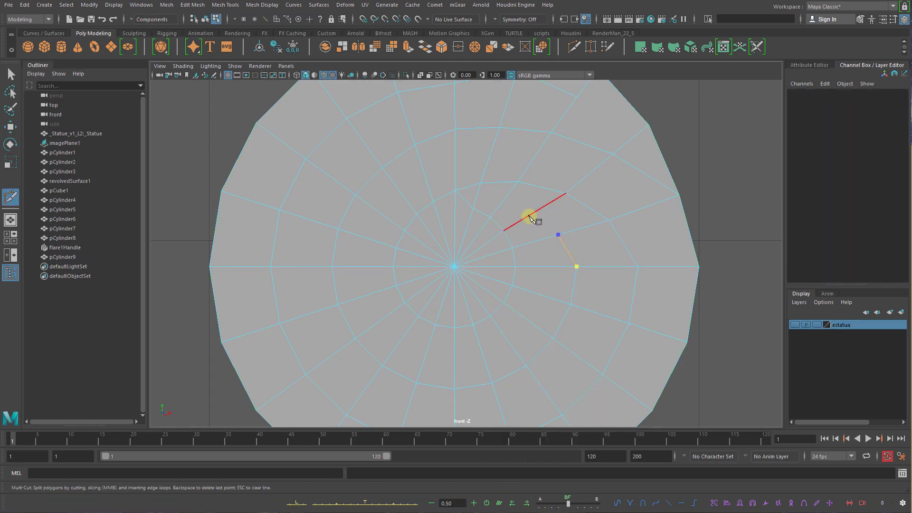
{"action": "left_click", "coordinate": [532, 214]}
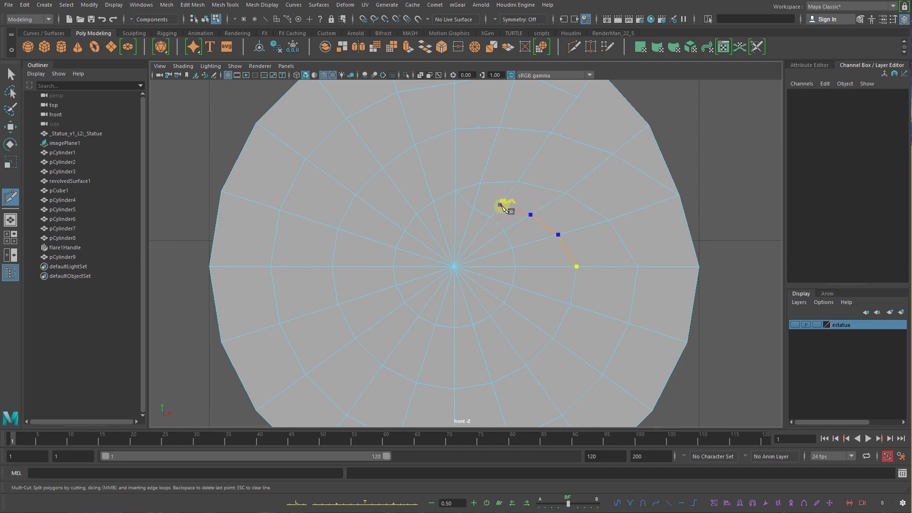
{"action": "right_click_drag", "start_coordinate": [521, 204], "coordinate": [429, 221]}
Lower the outer spiral ring's vertex at the upper right to smooth the curve near the rim
{"action": "right_click_drag", "start_coordinate": [527, 238], "coordinate": [560, 233], "text": "alt"}
{"action": "right_click_drag", "start_coordinate": [527, 147], "coordinate": [501, 143]}
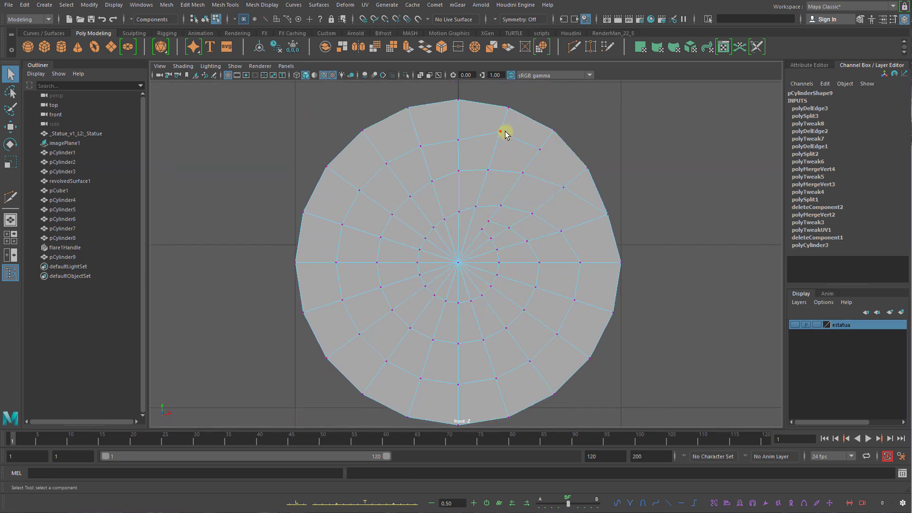
{"action": "left_click", "coordinate": [504, 132]}
{"action": "key", "text": "w"}
{"action": "left_click_drag", "start_coordinate": [500, 132], "coordinate": [498, 140]}
Select the band of faces winding from the outer rim to the center to check the spiral's flow
{"action": "key", "text": "q"}
{"action": "right_click_drag", "start_coordinate": [499, 139], "coordinate": [503, 159]}
{"action": "left_click", "coordinate": [525, 134]}
{"action": "double_click", "coordinate": [540, 190], "text": "shift"}
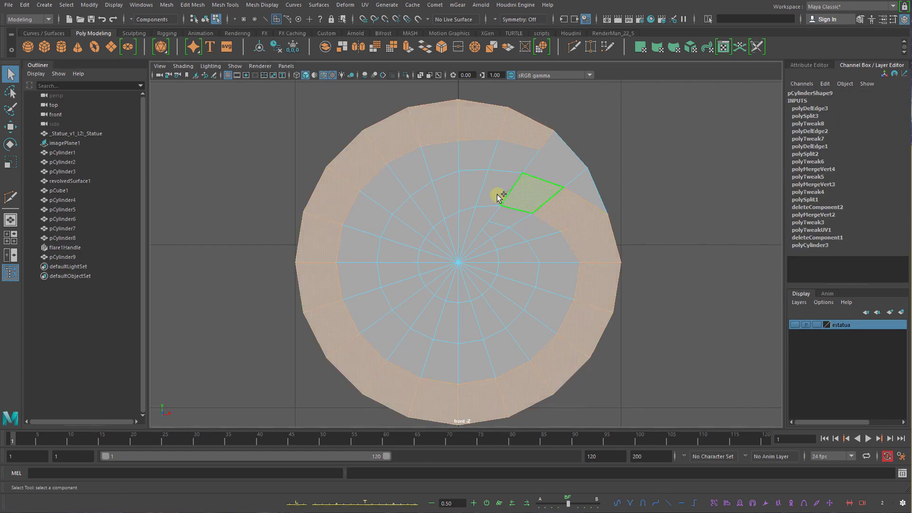
{"action": "double_click", "coordinate": [499, 197], "text": "shift"}
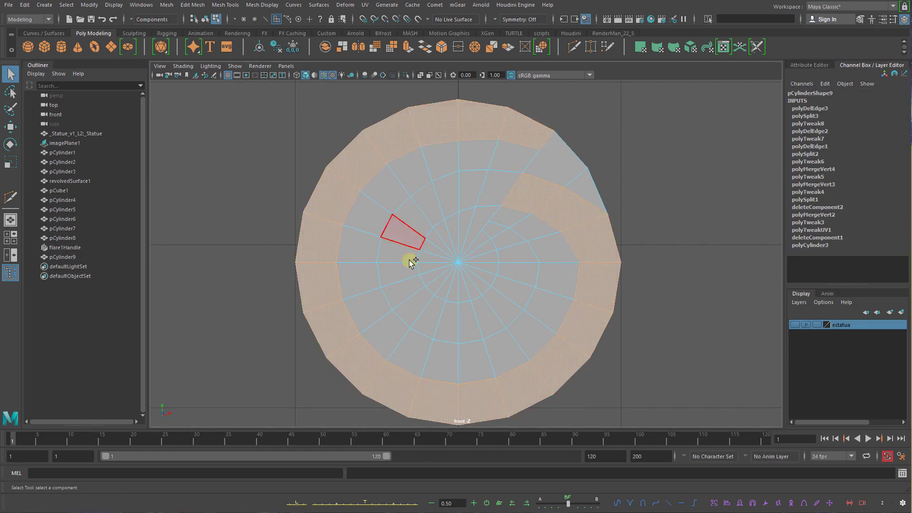
{"action": "left_click", "coordinate": [493, 232], "text": "shift"}
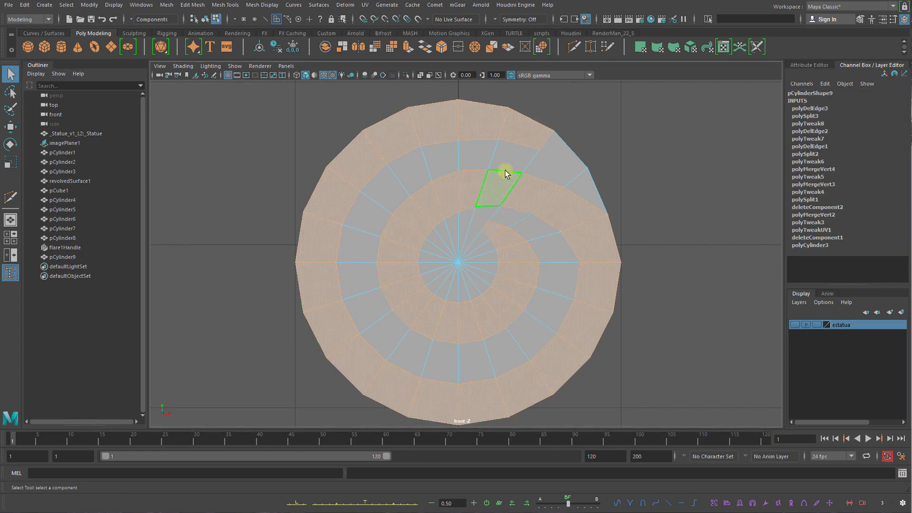
Nudge the vertices on the middle spiral arc at the cap's upper right to even out the band's width
{"action": "right_click_drag", "start_coordinate": [551, 214], "coordinate": [498, 205]}
{"action": "right_click_drag", "start_coordinate": [546, 238], "coordinate": [584, 211], "text": "alt"}
{"action": "left_click", "coordinate": [546, 208]}
{"action": "key", "text": "w"}
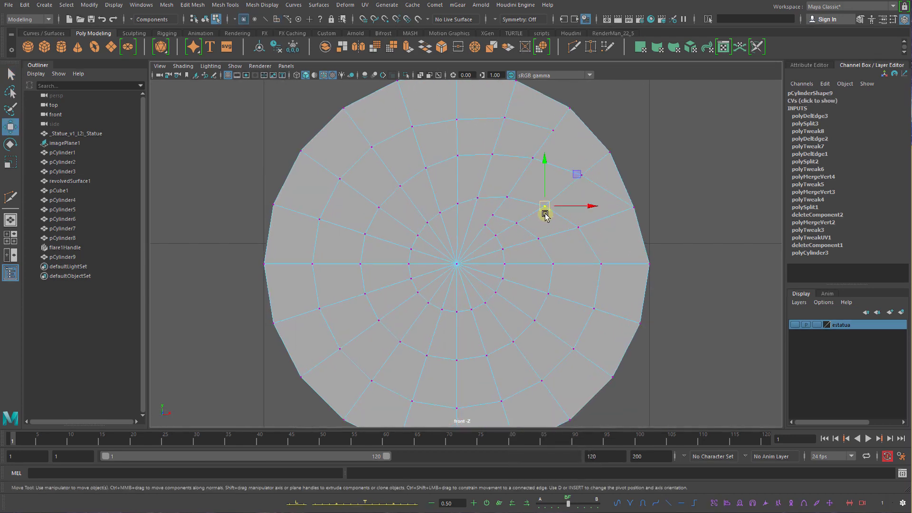
{"action": "left_click", "coordinate": [578, 228]}
{"action": "left_click_drag", "start_coordinate": [578, 227], "coordinate": [574, 228]}
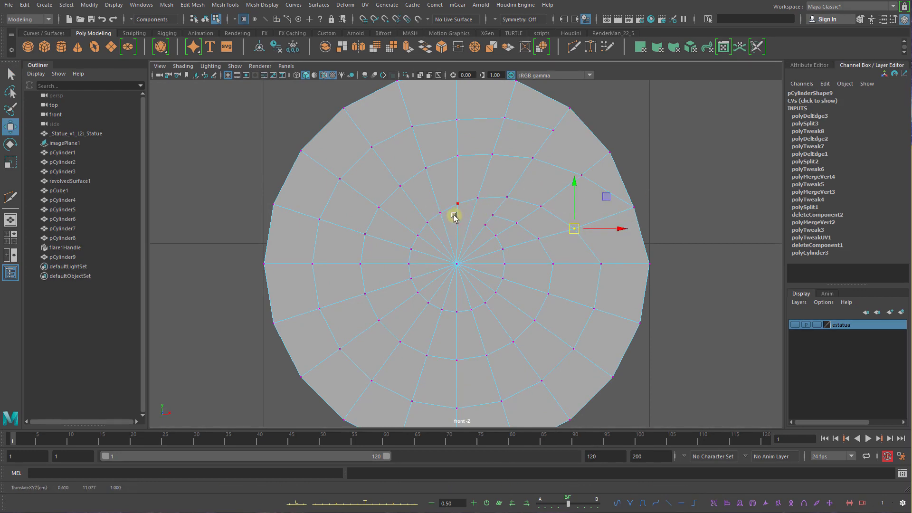
Nudge the first-ring vertices on the left and upper-left of the center outward to smooth the inner spiral
{"action": "left_click", "coordinate": [433, 216]}
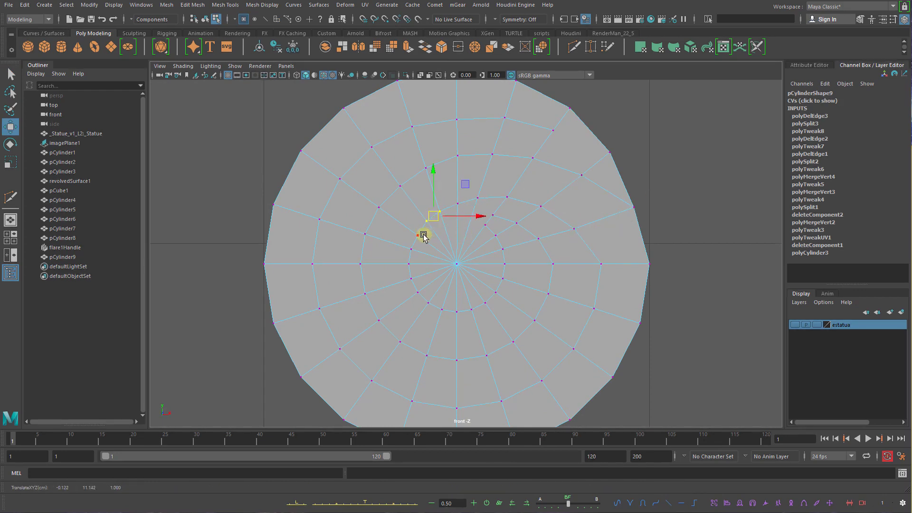
{"action": "left_click", "coordinate": [418, 235]}
{"action": "left_click", "coordinate": [410, 262]}
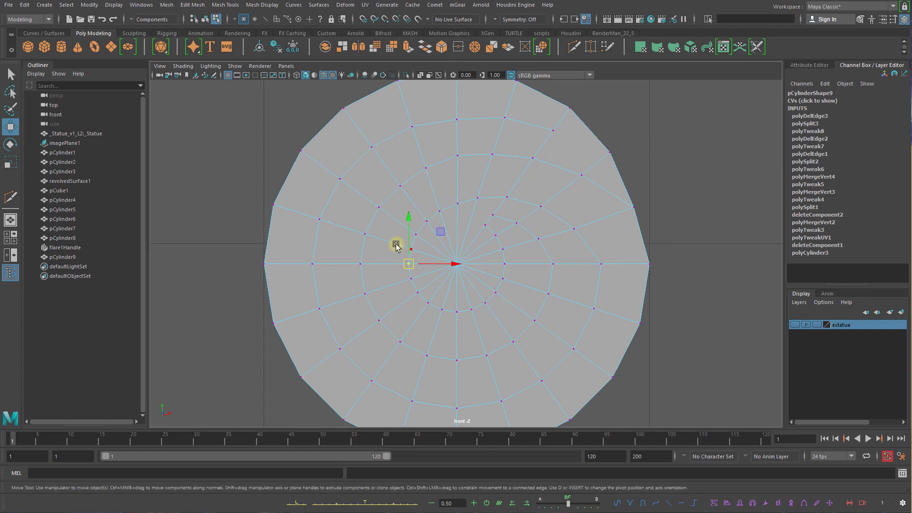
{"action": "left_click_drag", "start_coordinate": [416, 269], "coordinate": [411, 264]}
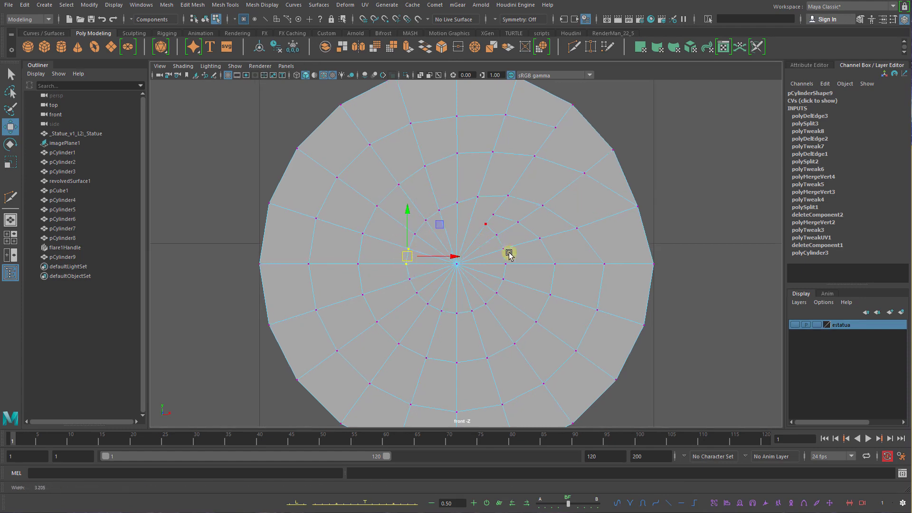
Cut an edge extending the inner spiral arc from the upper right of the cap's center to the vertical spoke above it
{"action": "scroll", "coordinate": [549, 243], "scroll_direction": "up", "scroll_amount": 2}
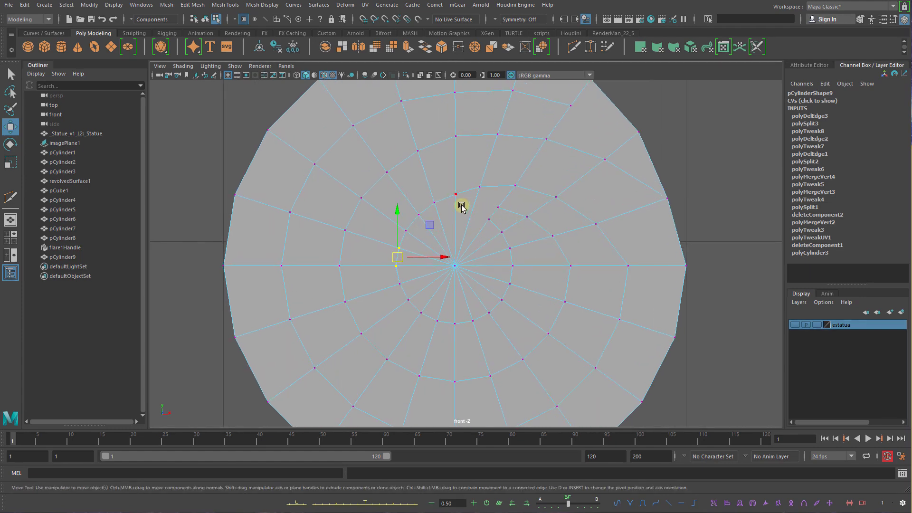
{"action": "scroll", "coordinate": [559, 266], "scroll_direction": "up", "scroll_amount": 2}
{"action": "key", "text": "q"}
{"action": "mouse_move", "coordinate": [519, 206]}
{"action": "right_mouse_down"}
{"action": "mouse_move", "coordinate": [541, 193]}
{"action": "mouse_move", "coordinate": [504, 198]}
{"action": "right_mouse_up"}
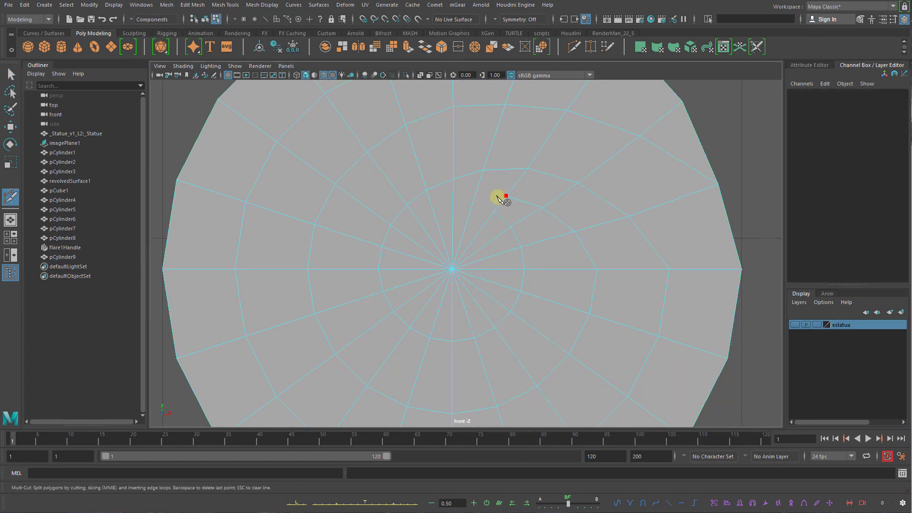
{"action": "left_click", "coordinate": [497, 198]}
{"action": "left_click", "coordinate": [453, 193]}
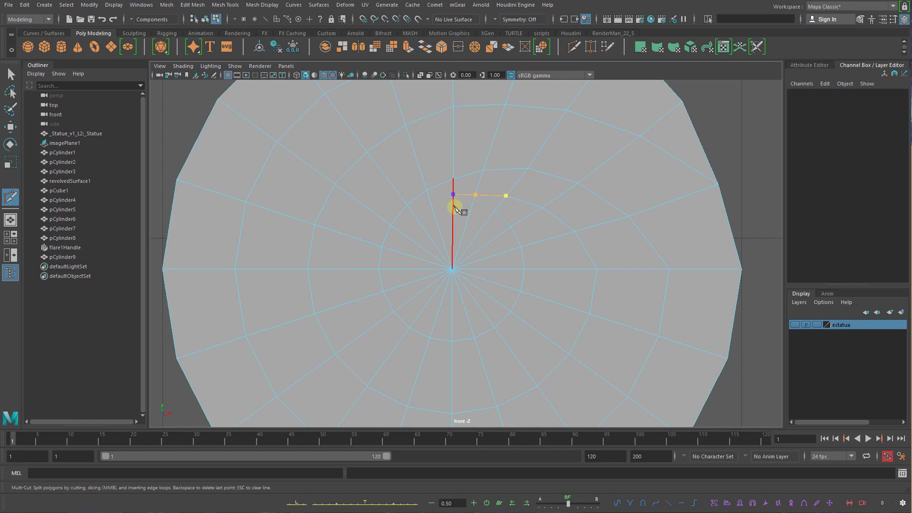
{"action": "right_click", "coordinate": [475, 219]}
Cut the innermost arc one wedge further above the center and carry the outer arc past the vertical spoke
{"action": "left_click", "coordinate": [494, 212]}
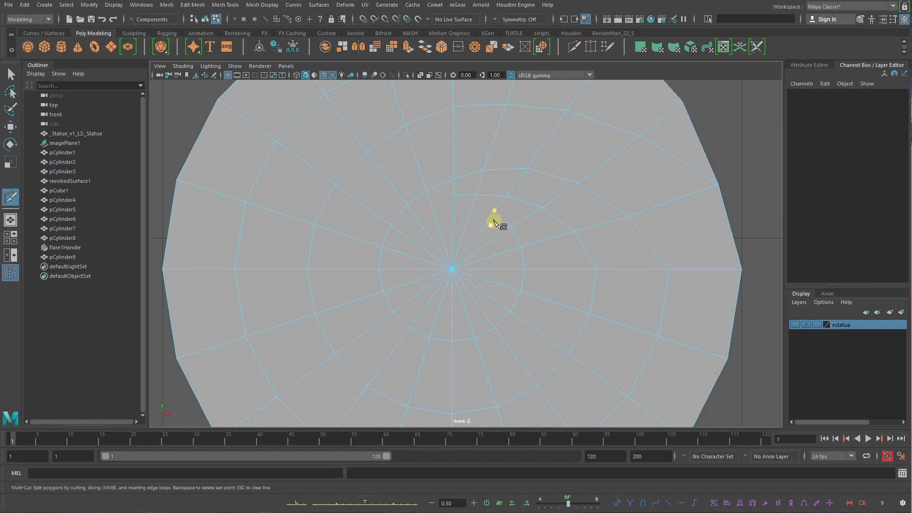
{"action": "left_click", "coordinate": [471, 210]}
{"action": "right_click", "coordinate": [481, 233]}
{"action": "left_click", "coordinate": [453, 196]}
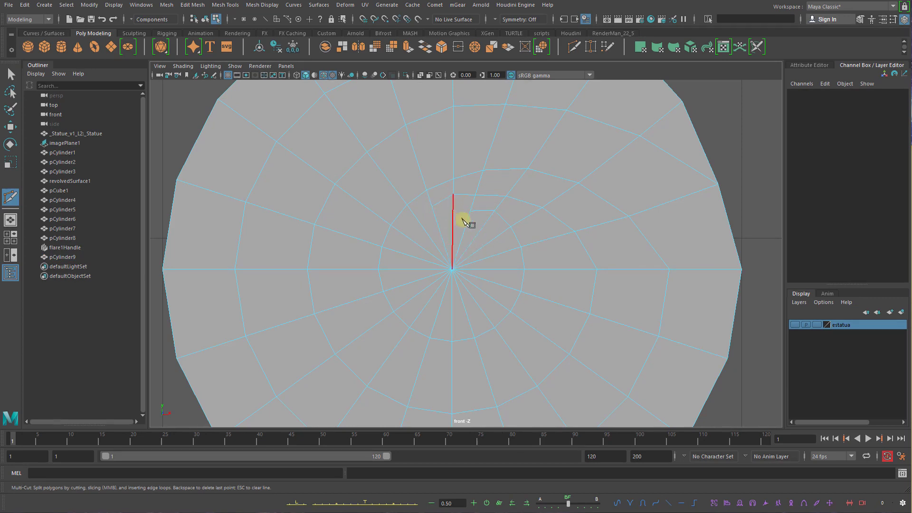
{"action": "key", "text": "q"}
Move the innermost arc's vertices above and to the upper right of the center inward to tighten the spiral
{"action": "scroll", "coordinate": [503, 227], "scroll_direction": "down", "scroll_amount": 5}
{"action": "right_click_drag", "start_coordinate": [519, 218], "coordinate": [489, 212]}
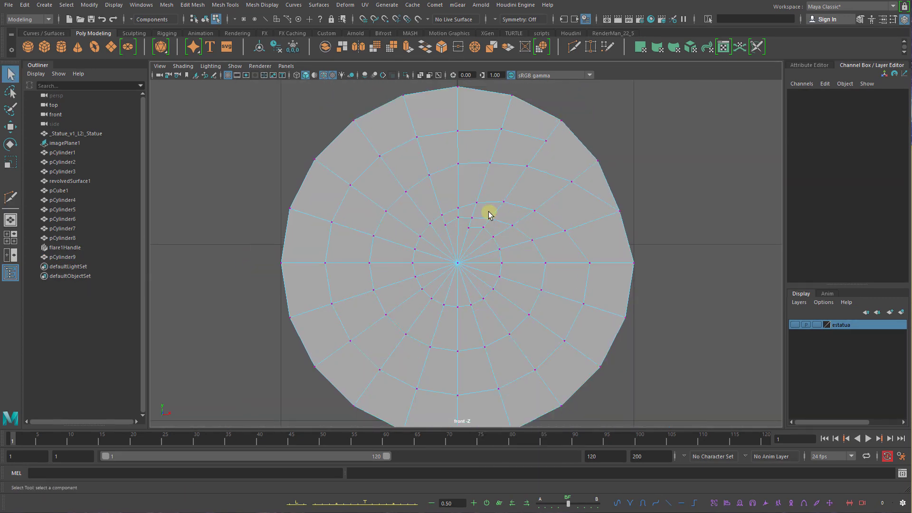
{"action": "left_click", "coordinate": [476, 222]}
{"action": "key", "text": "w"}
{"action": "scroll", "coordinate": [476, 221], "scroll_direction": "up", "scroll_amount": 1}
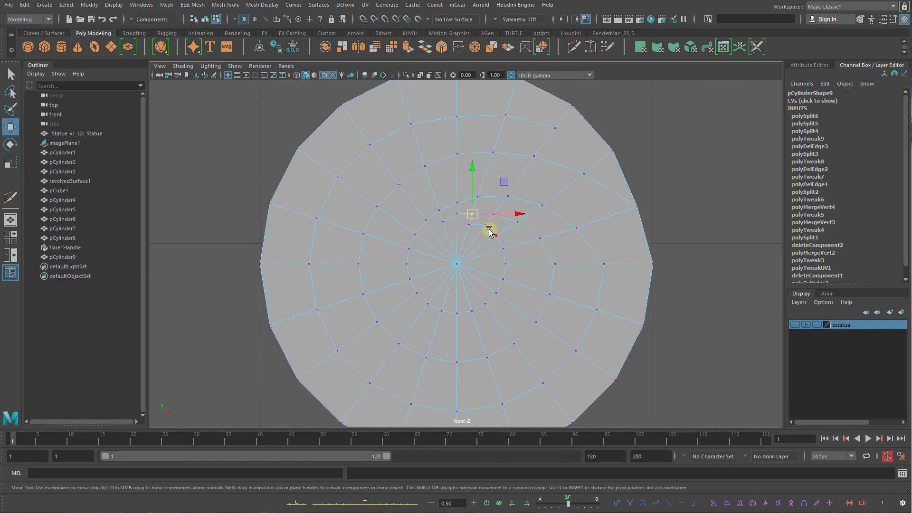
{"action": "scroll", "coordinate": [503, 228], "scroll_direction": "up", "scroll_amount": 3}
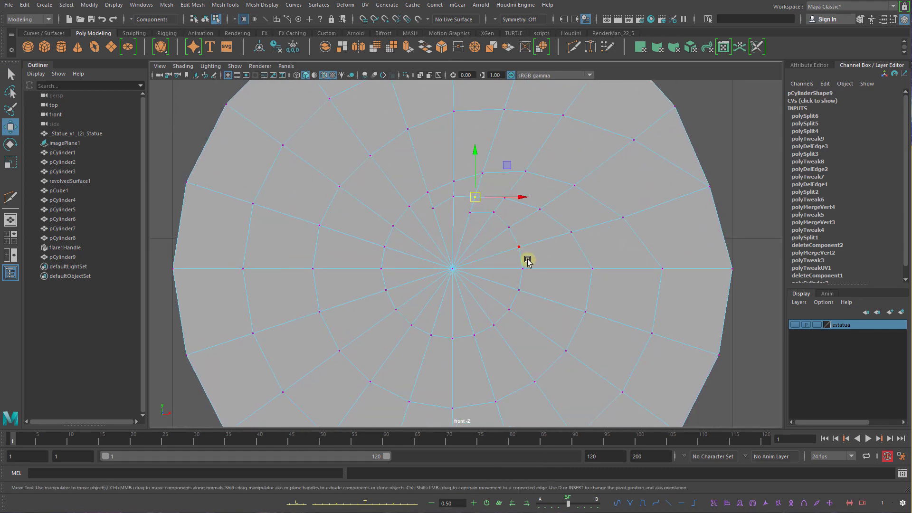
{"action": "left_click", "coordinate": [519, 248]}
{"action": "left_click_drag", "start_coordinate": [518, 247], "coordinate": [490, 322]}
{"action": "key", "text": "q"}
{"action": "left_click", "coordinate": [508, 228]}
{"action": "key", "text": "w"}
{"action": "key", "text": "q"}
{"action": "left_click", "coordinate": [493, 213]}
{"action": "key", "text": "w"}
{"action": "key", "text": "q"}
{"action": "left_click", "coordinate": [473, 217]}
{"action": "key", "text": "w"}
Nudge the first-ring vertices on the right and lower right of the center slightly inward
{"action": "left_click", "coordinate": [498, 242]}
{"action": "left_click", "coordinate": [509, 254]}
{"action": "left_click", "coordinate": [523, 271]}
{"action": "left_click", "coordinate": [520, 294]}
{"action": "left_click", "coordinate": [509, 311]}
{"action": "left_click", "coordinate": [492, 326]}
Reposition the vertices at the end of the second spiral arc, just above and to the upper left of the center
{"action": "left_click_drag", "start_coordinate": [455, 205], "coordinate": [438, 221]}
{"action": "left_click", "coordinate": [454, 197]}
{"action": "left_click", "coordinate": [436, 221]}
{"action": "key", "text": "q"}
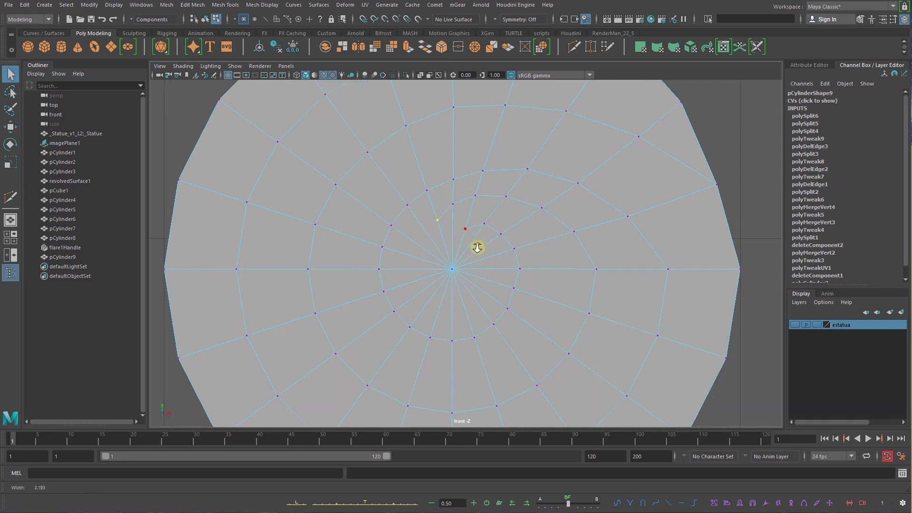
{"action": "scroll", "coordinate": [476, 248], "scroll_direction": "up", "scroll_amount": 2}
{"action": "key", "text": "w"}
{"action": "left_click_drag", "start_coordinate": [512, 190], "coordinate": [396, 199]}
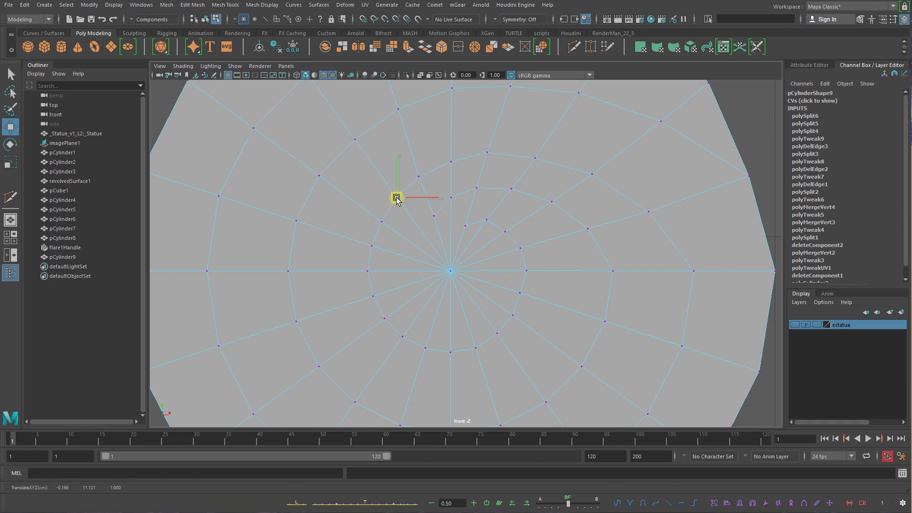
Cut an edge from the innermost arc's end across the vertical spoke to the second arc's end vertex
{"action": "scroll", "coordinate": [428, 217], "scroll_direction": "down", "scroll_amount": 3}
{"action": "scroll", "coordinate": [417, 211], "scroll_direction": "up", "scroll_amount": 5}
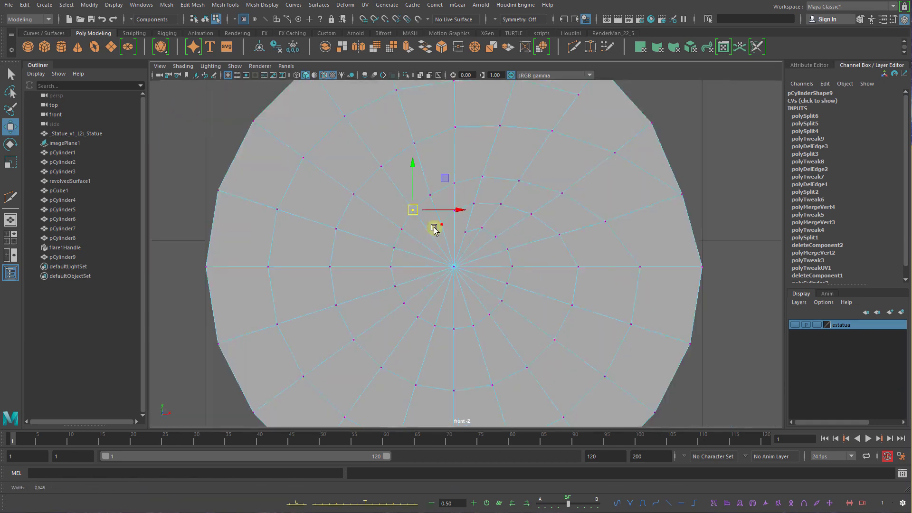
{"action": "middle_click_drag", "start_coordinate": [463, 246], "coordinate": [475, 229], "text": "alt"}
{"action": "key", "text": "q"}
{"action": "right_click_drag", "start_coordinate": [465, 204], "coordinate": [400, 204]}
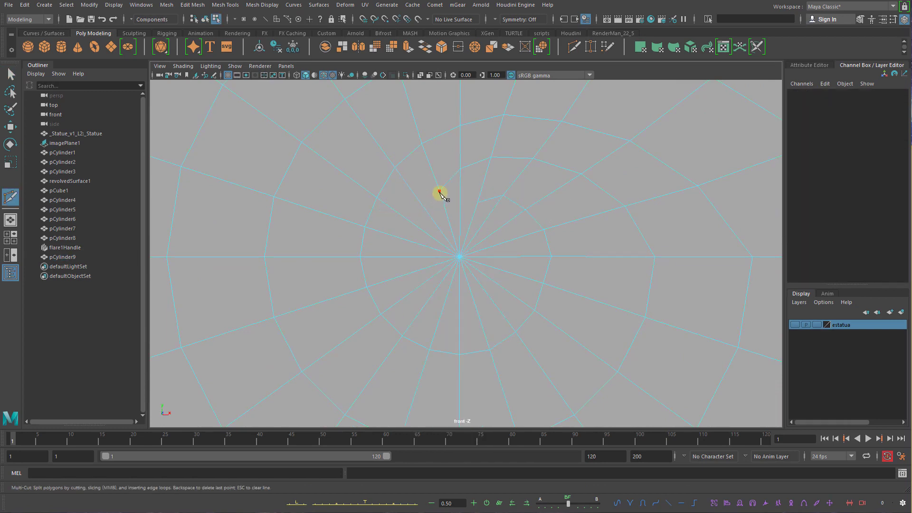
{"action": "left_click", "coordinate": [478, 203]}
{"action": "left_click", "coordinate": [443, 192]}
{"action": "key", "text": "q"}
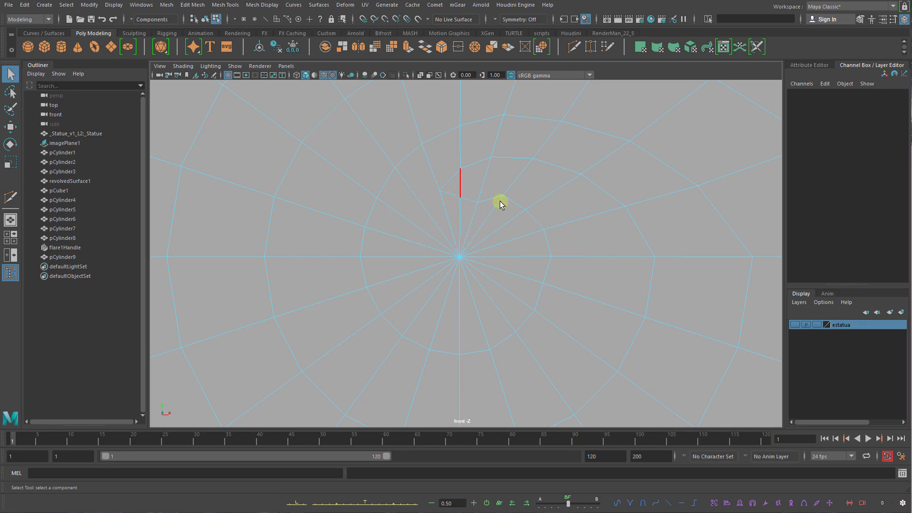
Cut an edge from the second arc's end vertex to the first-ring vertex at the upper left, crossing one spoke
{"action": "right_click_drag", "start_coordinate": [472, 199], "coordinate": [516, 218], "text": "alt"}
{"action": "mouse_move", "coordinate": [429, 179]}
{"action": "right_mouse_down"}
{"action": "mouse_move", "coordinate": [461, 177]}
{"action": "mouse_move", "coordinate": [433, 181]}
{"action": "right_mouse_up"}
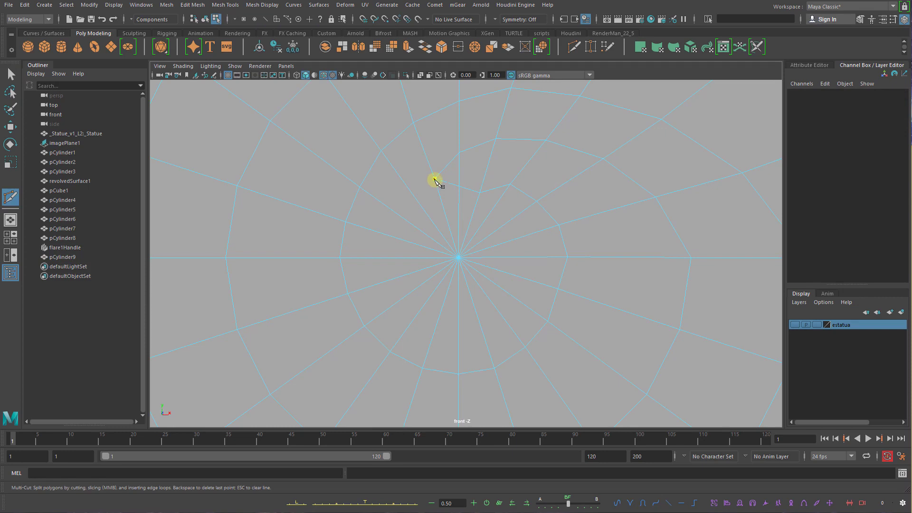
{"action": "key", "text": "Return"}
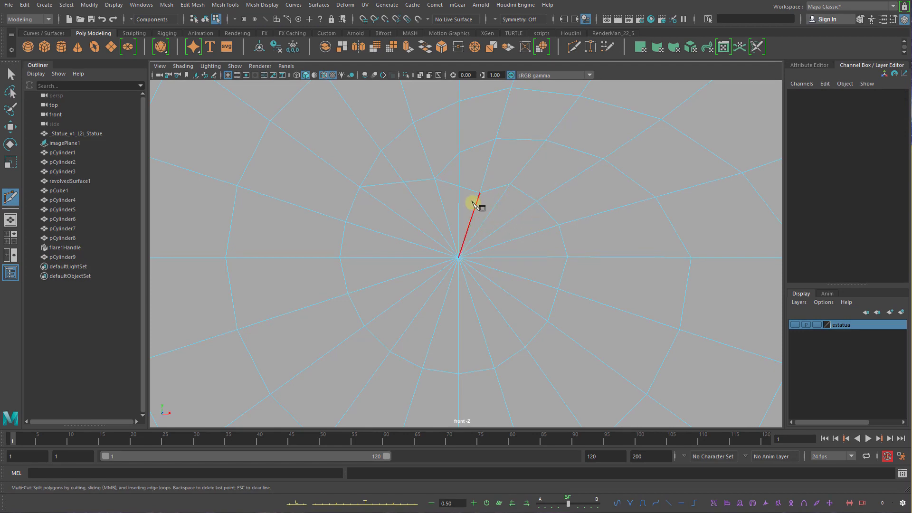
{"action": "key", "text": "q"}
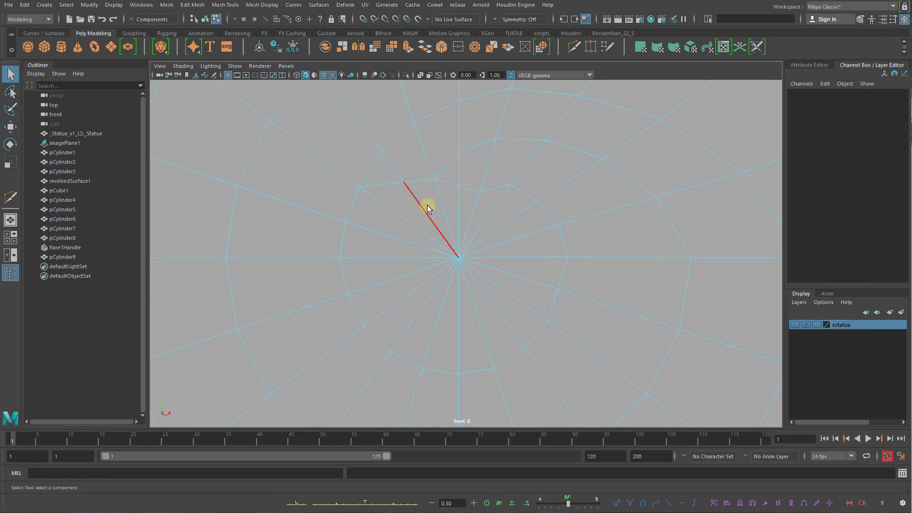
Select the triangular faces at the upper left of the center and a neighboring ring face to check the spiral's topology
{"action": "right_click_drag", "start_coordinate": [428, 206], "coordinate": [427, 230]}
{"action": "left_click", "coordinate": [382, 178]}
{"action": "left_click", "coordinate": [448, 172], "text": "shift"}
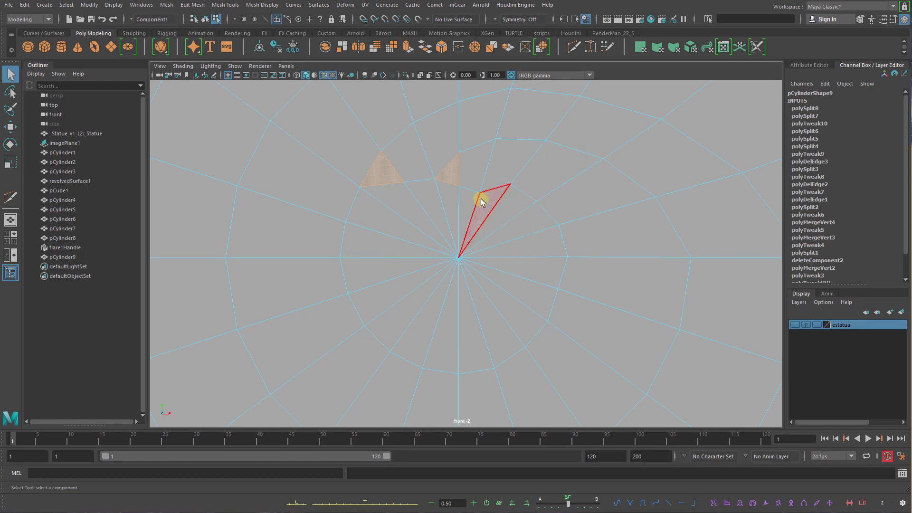
{"action": "right_click_drag", "start_coordinate": [476, 200], "coordinate": [499, 219]}
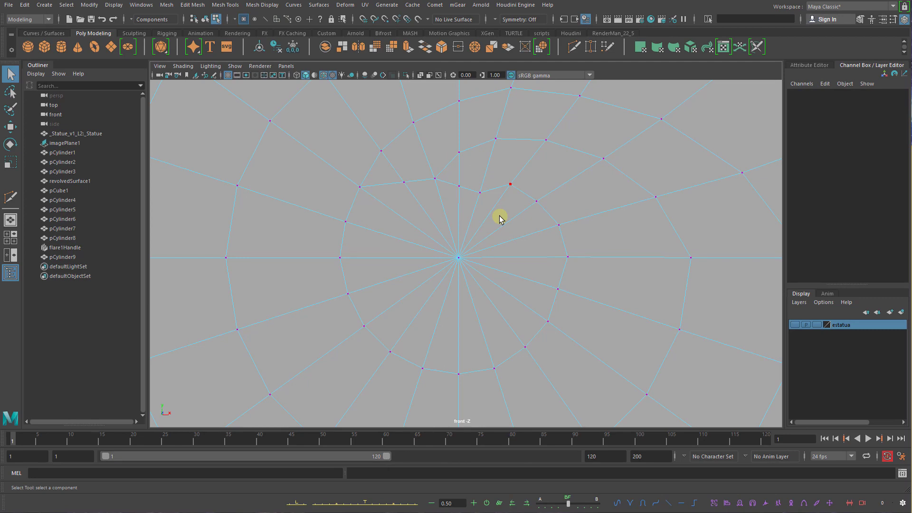
{"action": "right_click_drag", "start_coordinate": [346, 253], "coordinate": [301, 237]}
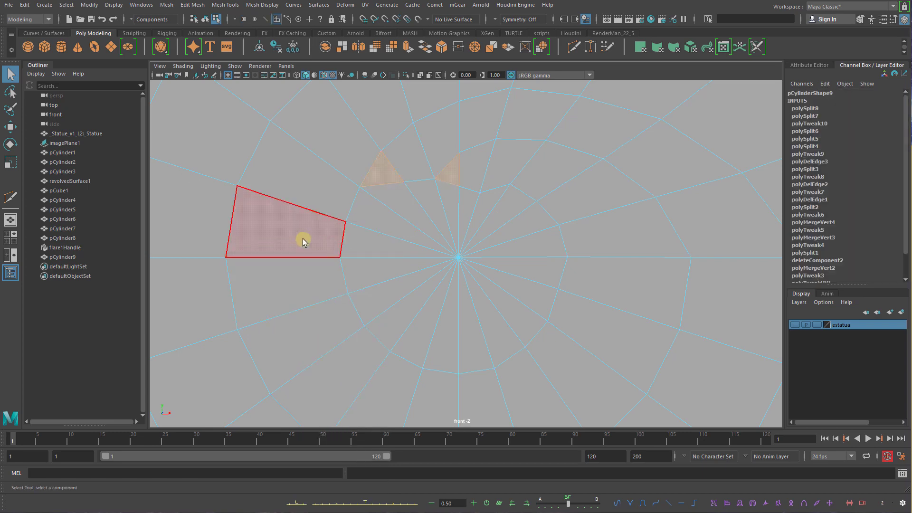
{"action": "left_click", "coordinate": [313, 248]}
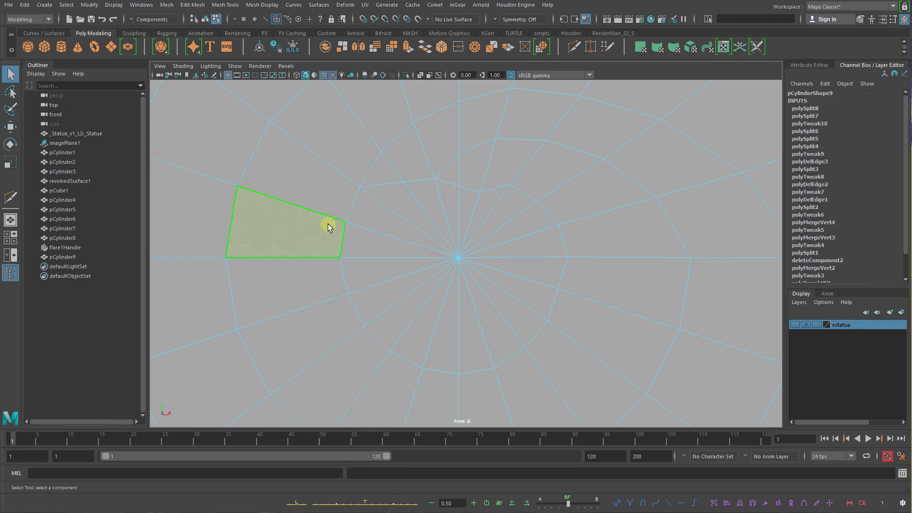
{"action": "right_click_drag", "start_coordinate": [305, 230], "coordinate": [344, 253]}
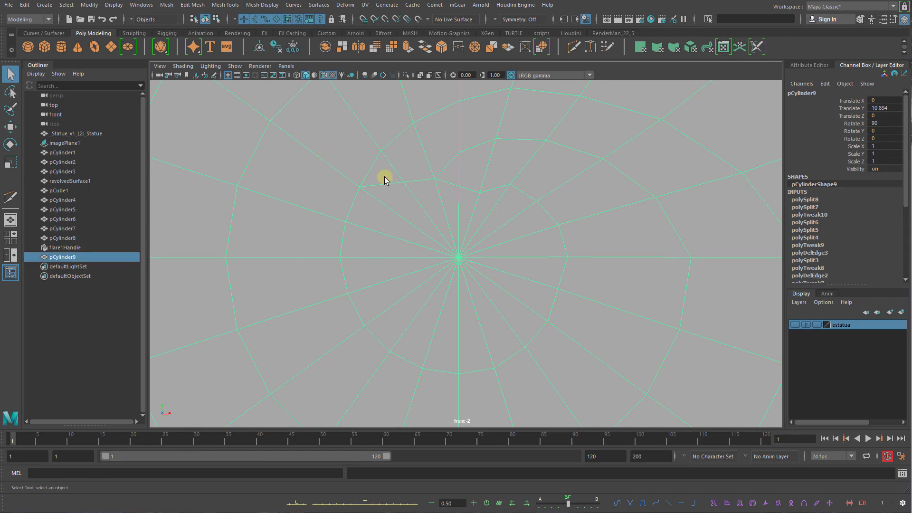
Adjust the inner arc's vertices just right of the vertical spoke and at the upper left to smooth the new edges
{"action": "right_click_drag", "start_coordinate": [406, 187], "coordinate": [403, 186]}
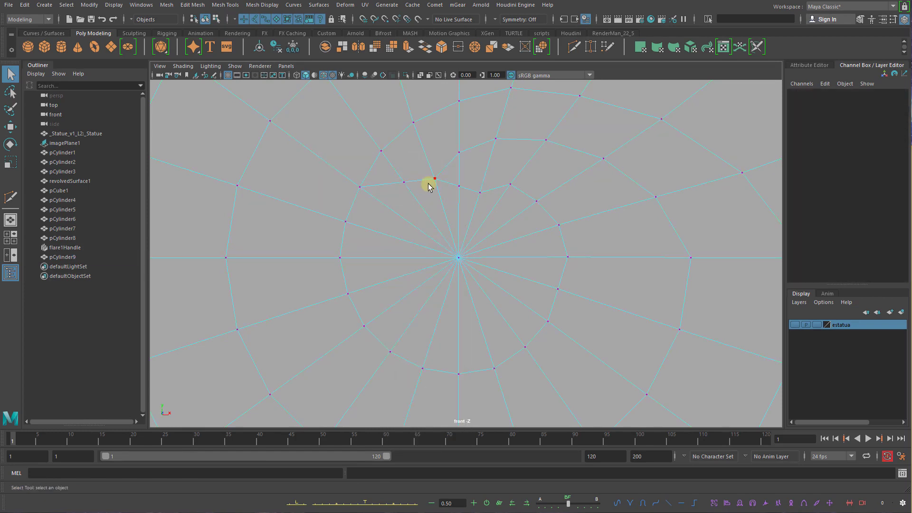
{"action": "left_click", "coordinate": [434, 181]}
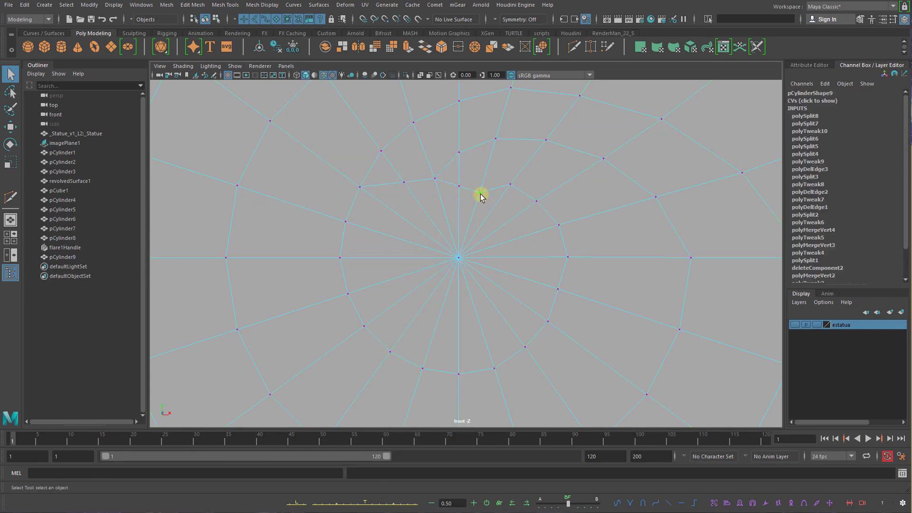
{"action": "key", "text": "w"}
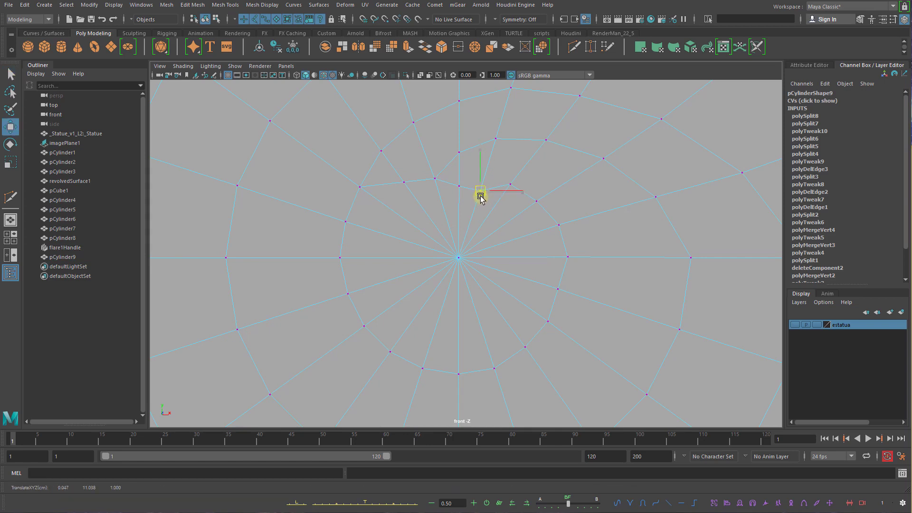
{"action": "left_click", "coordinate": [437, 177]}
{"action": "left_click", "coordinate": [406, 184]}
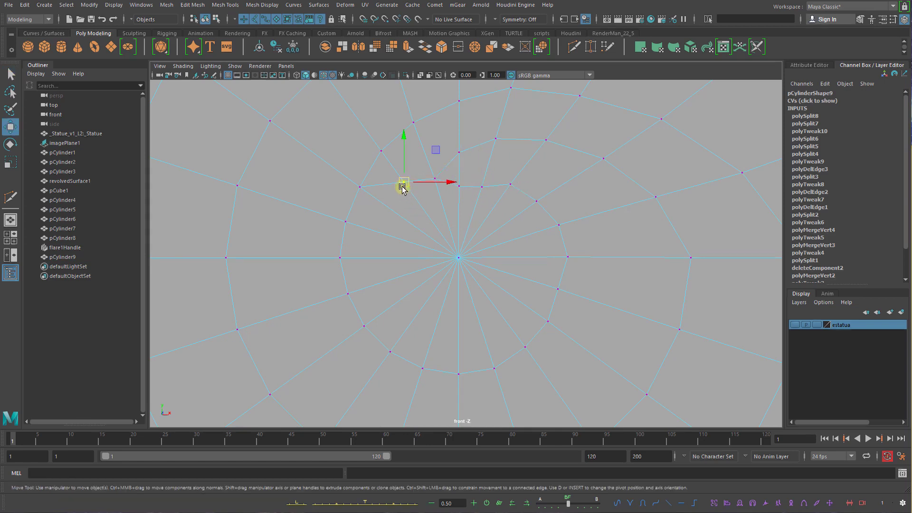
{"action": "left_click_drag", "start_coordinate": [402, 186], "coordinate": [405, 191]}
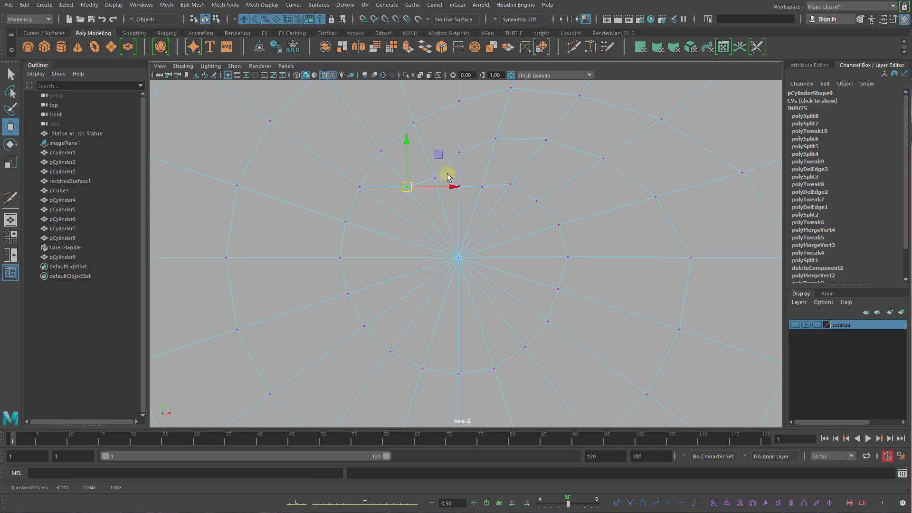
Select the continuous spiral band of faces winding from the cap's upper-right rim to the center
{"action": "key", "text": "q"}
{"action": "right_click_drag", "start_coordinate": [596, 195], "coordinate": [539, 177], "text": "alt"}
{"action": "key", "text": "q"}
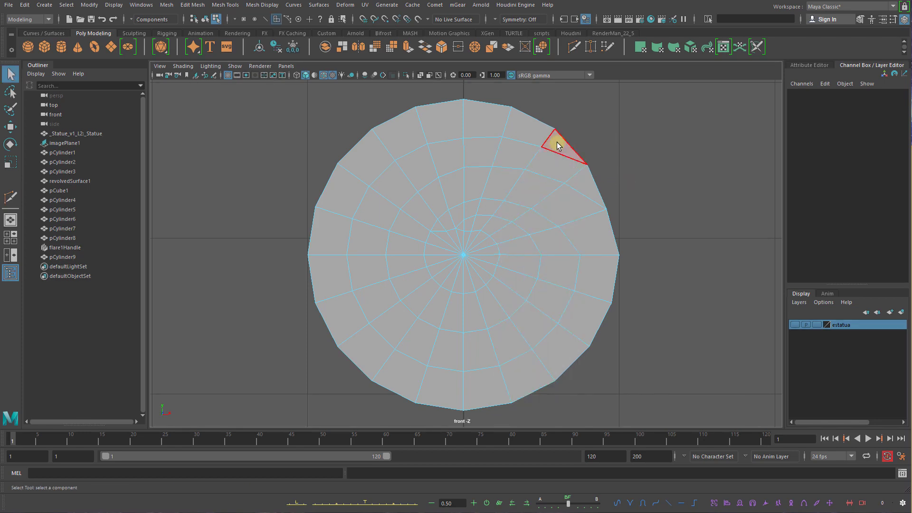
{"action": "left_click", "coordinate": [555, 144]}
{"action": "left_click", "coordinate": [526, 128], "text": "shift"}
{"action": "left_click", "coordinate": [485, 128], "text": "shift"}
{"action": "double_click", "coordinate": [332, 251], "text": "shift"}
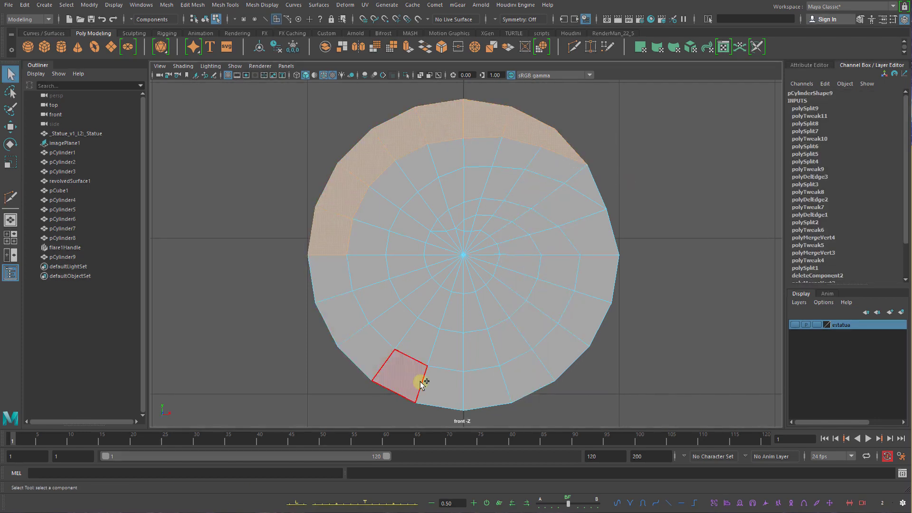
{"action": "double_click", "coordinate": [437, 387], "text": "shift"}
{"action": "double_click", "coordinate": [580, 312], "text": "shift"}
{"action": "double_click", "coordinate": [528, 192], "text": "shift"}
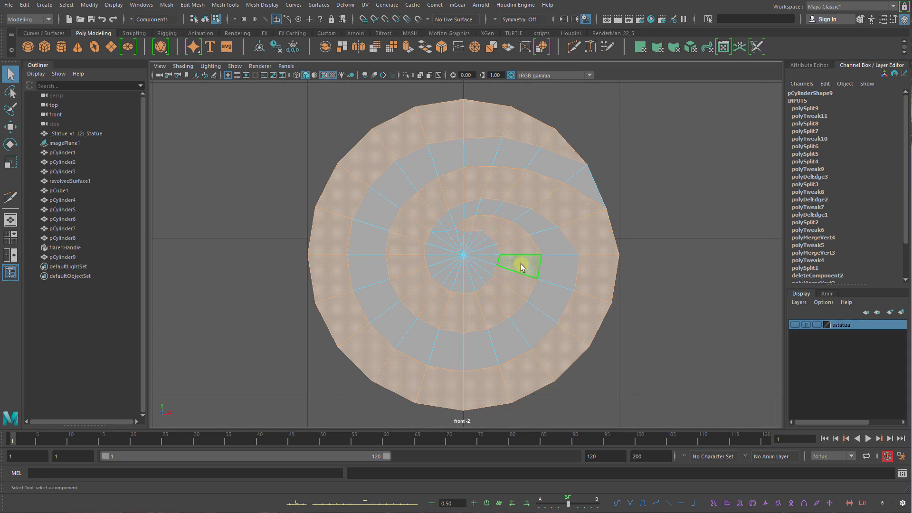
Extrude the spiral faces outward about 0.093 in the perspective view and return the cylinder to object mode
{"action": "right_click_drag", "start_coordinate": [521, 267], "coordinate": [500, 269], "text": "alt"}
{"action": "key", "text": "space"}
{"action": "left_click_drag", "start_coordinate": [500, 270], "coordinate": [569, 239]}
{"action": "key", "text": "space"}
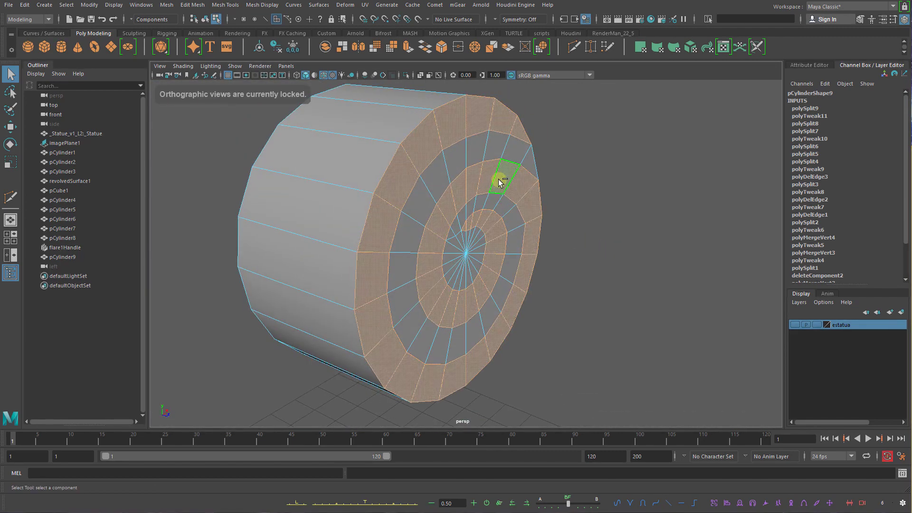
{"action": "right_click_drag", "start_coordinate": [498, 179], "coordinate": [496, 202], "text": "shift"}
{"action": "left_click_drag", "start_coordinate": [541, 190], "coordinate": [554, 198]}
{"action": "mouse_move", "coordinate": [600, 215]}
{"action": "left_mouse_down", "text": "alt"}
{"action": "mouse_move", "coordinate": [576, 215]}
{"action": "mouse_move", "coordinate": [634, 213]}
{"action": "mouse_move", "coordinate": [607, 199]}
{"action": "left_mouse_up", "text": "alt"}
{"action": "right_click_drag", "start_coordinate": [607, 200], "coordinate": [458, 210], "text": "alt"}
{"action": "left_click_drag", "start_coordinate": [458, 209], "coordinate": [440, 211], "text": "alt"}
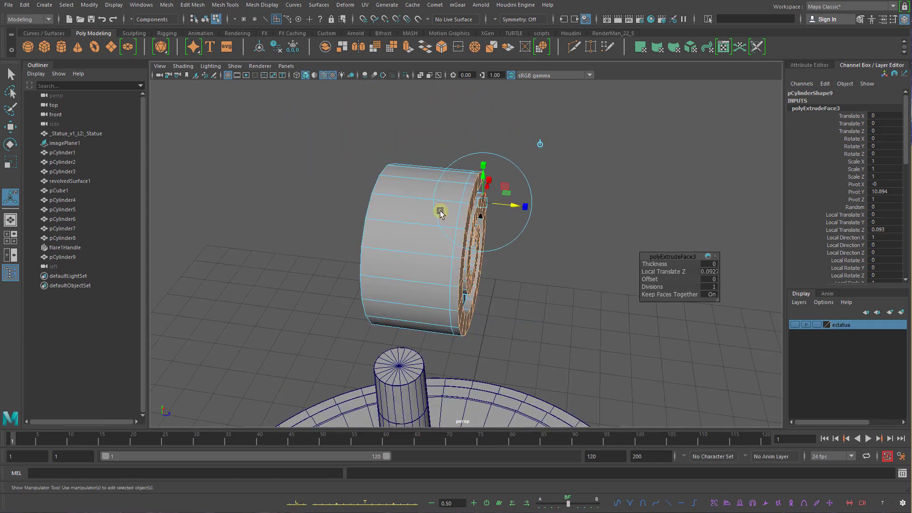
{"action": "key", "text": "q"}
{"action": "right_click_drag", "start_coordinate": [444, 198], "coordinate": [462, 185]}
View the cylinder side-on and compare it with the Ionic capital reference in the browser before returning to Maya
{"action": "mouse_move", "coordinate": [412, 226]}
{"action": "left_mouse_down", "text": "alt"}
{"action": "mouse_move", "coordinate": [425, 222]}
{"action": "mouse_move", "coordinate": [402, 227]}
{"action": "mouse_move", "coordinate": [337, 200]}
{"action": "mouse_move", "coordinate": [437, 214]}
{"action": "mouse_move", "coordinate": [422, 211]}
{"action": "left_mouse_up", "text": "alt"}
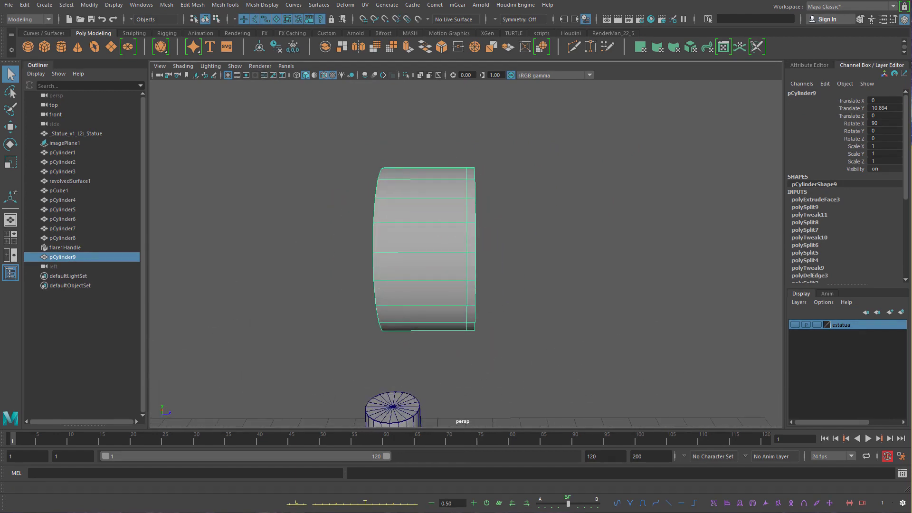
{"action": "key", "text": "alt+Tab"}
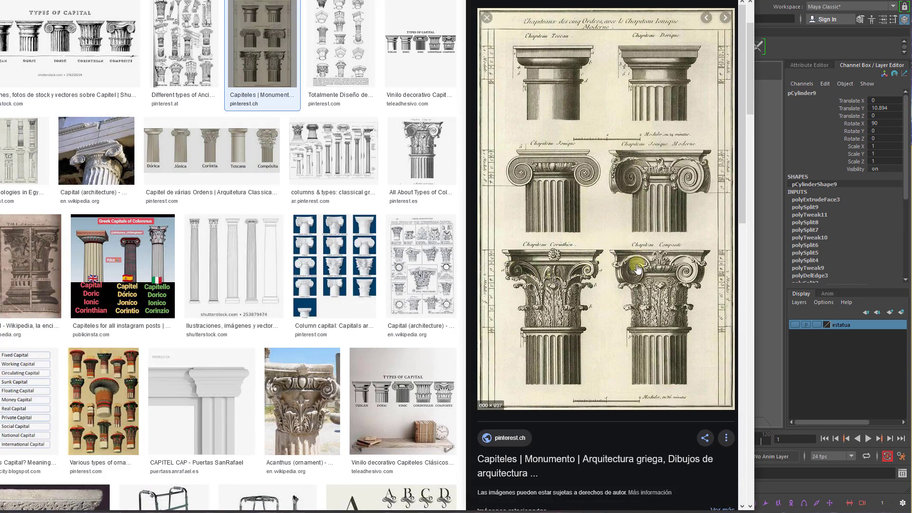
{"action": "key", "text": "alt+Tab"}
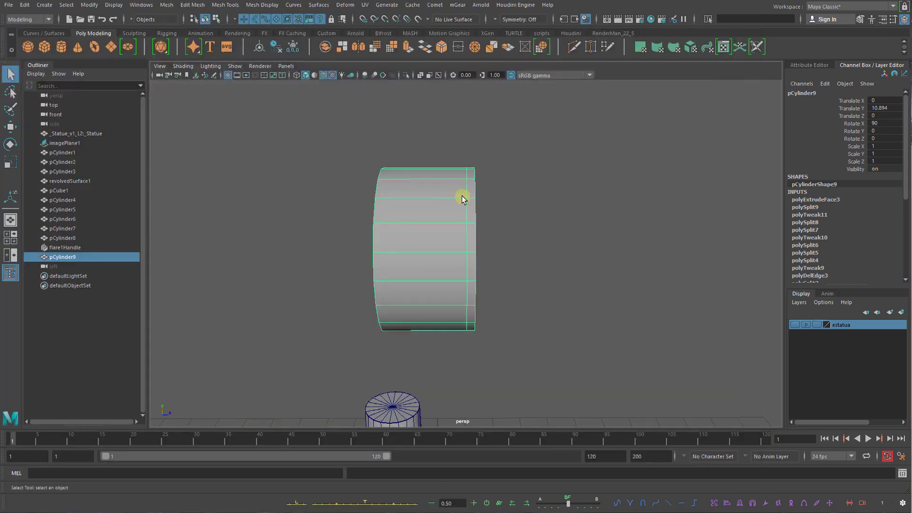
Try mirroring the spiral cylinder across the world Z axis with Cut Geometry on, and undo it
{"action": "left_click", "coordinate": [166, 6]}
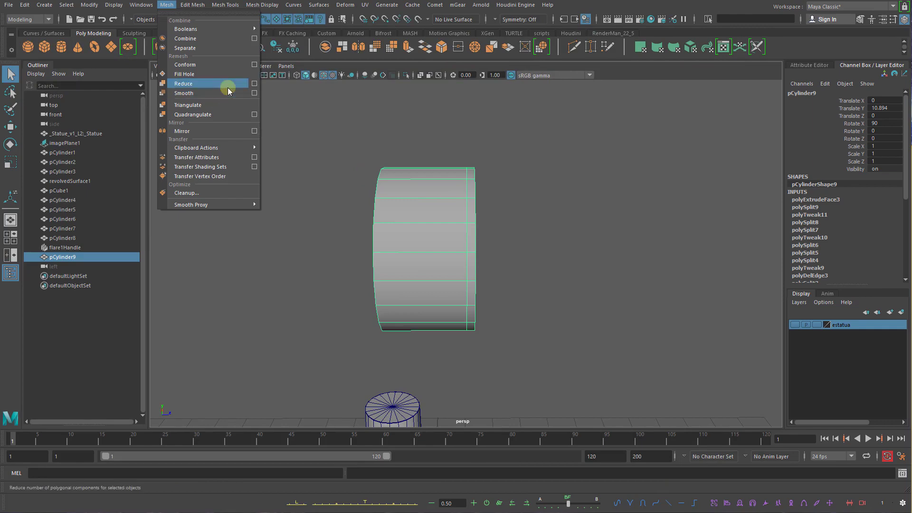
{"action": "left_click", "coordinate": [254, 131]}
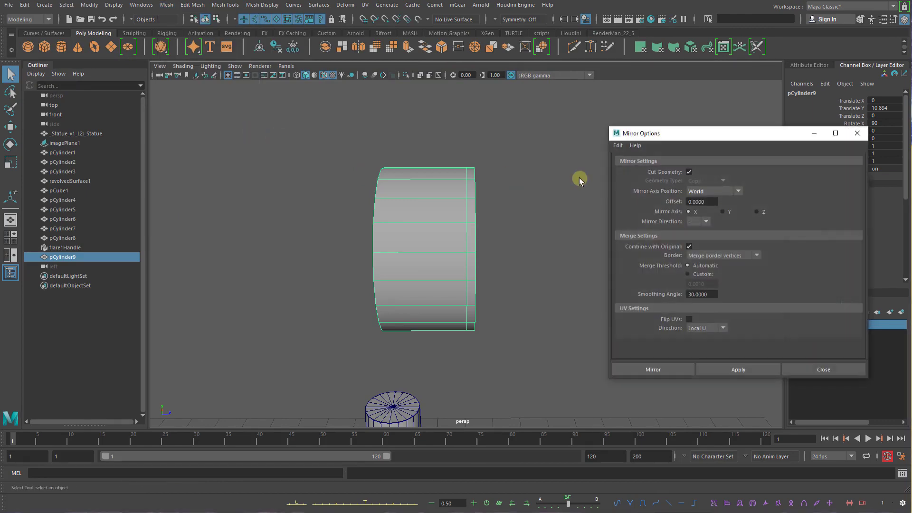
{"action": "left_click_drag", "start_coordinate": [580, 179], "coordinate": [548, 209], "text": "alt"}
{"action": "key", "text": "w"}
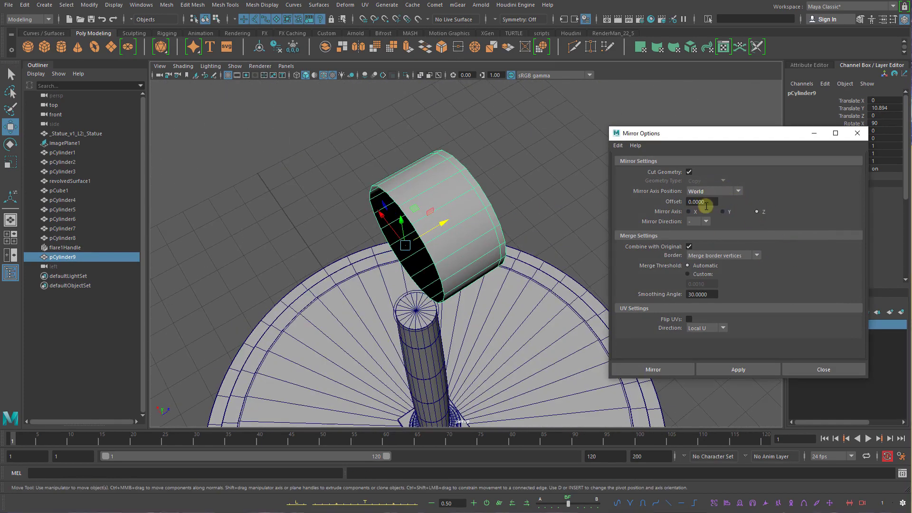
{"action": "left_click_drag", "start_coordinate": [550, 250], "coordinate": [442, 228], "text": "alt"}
{"action": "left_click", "coordinate": [753, 368]}
{"action": "right_click_drag", "start_coordinate": [490, 237], "coordinate": [114, 191], "text": "alt"}
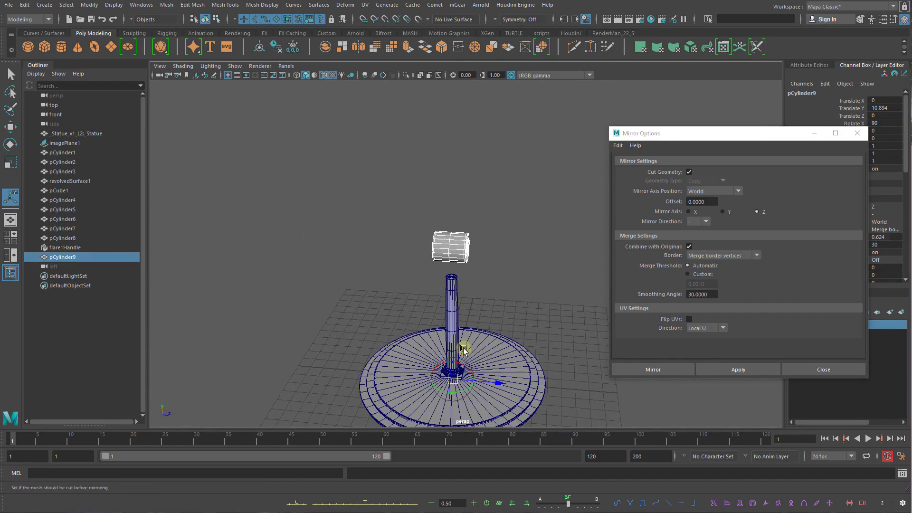
{"action": "mouse_move", "coordinate": [466, 346]}
{"action": "left_mouse_down", "text": "alt"}
{"action": "mouse_move", "coordinate": [468, 307]}
{"action": "mouse_move", "coordinate": [467, 344]}
{"action": "mouse_move", "coordinate": [435, 354]}
{"action": "mouse_move", "coordinate": [465, 359]}
{"action": "left_mouse_up", "text": "alt"}
{"action": "left_click_drag", "start_coordinate": [468, 402], "coordinate": [516, 334]}
{"action": "key", "text": "ctrl+z"}
{"action": "key", "text": "ctrl+z"}
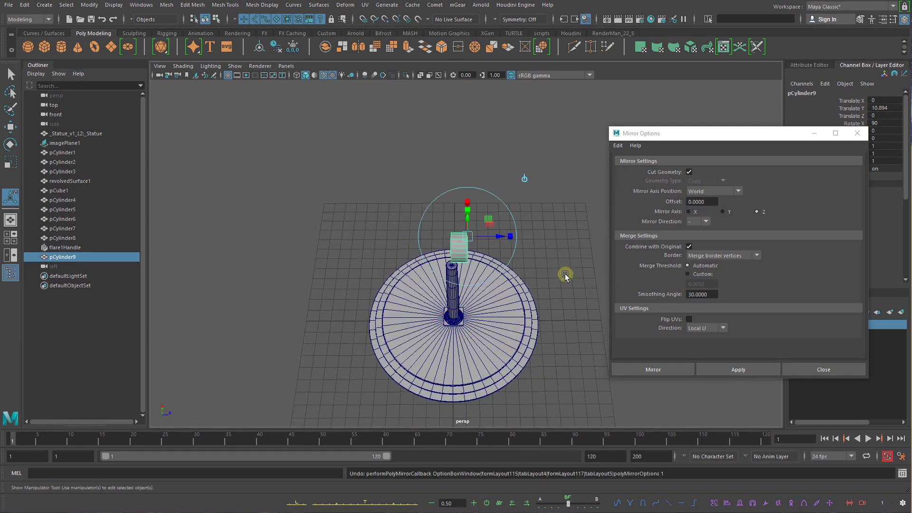
Switch the mirror axis position to Object, try the mirror along Z on the cylinder, and undo it
{"action": "left_click_drag", "start_coordinate": [565, 275], "coordinate": [510, 284], "text": "alt"}
{"action": "key", "text": "q"}
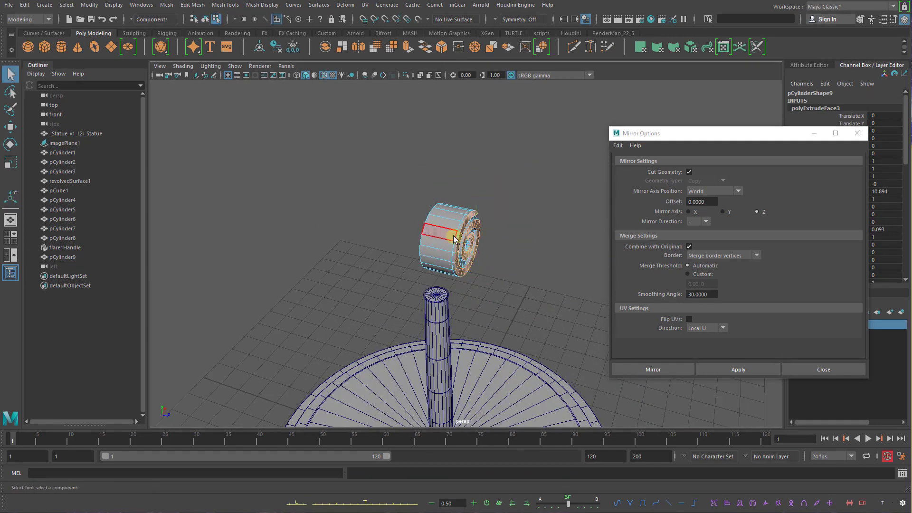
{"action": "key", "text": "F8"}
{"action": "left_click", "coordinate": [720, 192]}
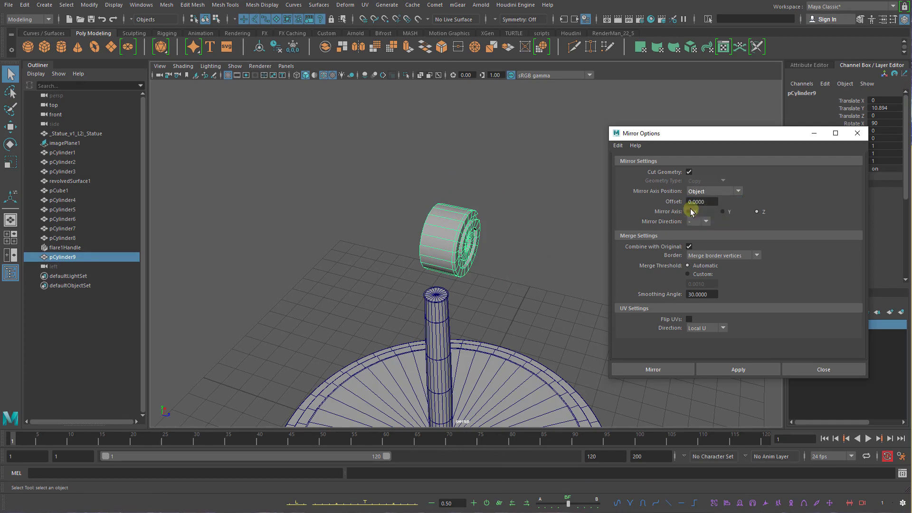
{"action": "left_click", "coordinate": [760, 365]}
{"action": "right_click_drag", "start_coordinate": [410, 247], "coordinate": [548, 320], "text": "alt"}
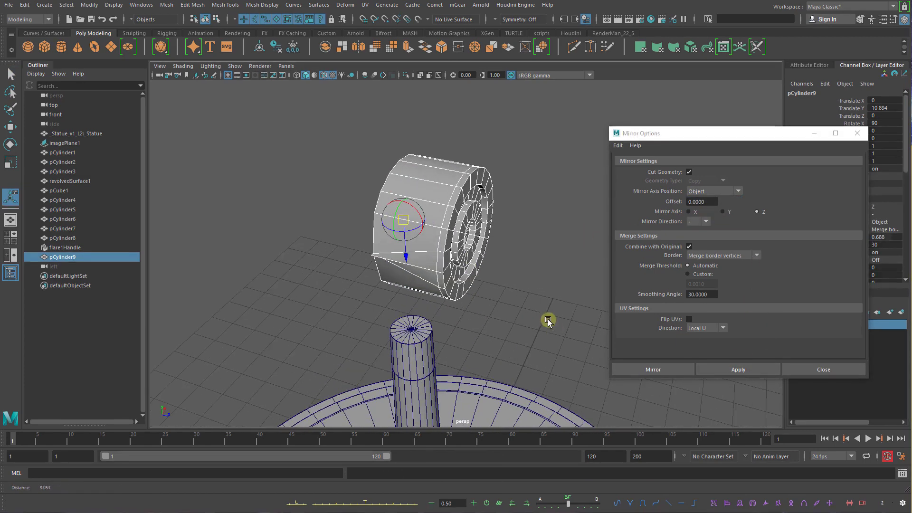
{"action": "left_click_drag", "start_coordinate": [470, 253], "coordinate": [479, 245], "text": "alt"}
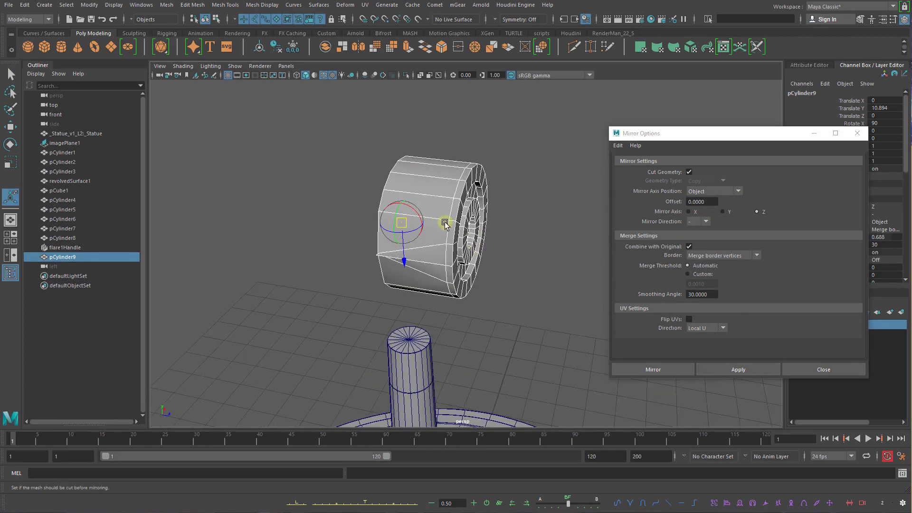
{"action": "key", "text": "ctrl+z"}
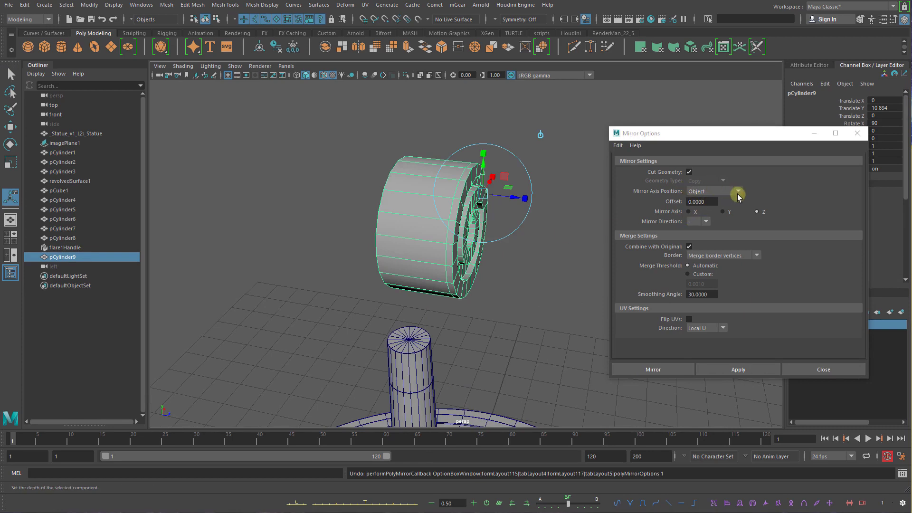
{"action": "key", "text": "q"}
{"action": "right_click_drag", "start_coordinate": [427, 185], "coordinate": [450, 171]}
{"action": "key", "text": "w"}
{"action": "left_click_drag", "start_coordinate": [433, 227], "coordinate": [430, 229]}
{"action": "key", "text": "ctrl+z"}
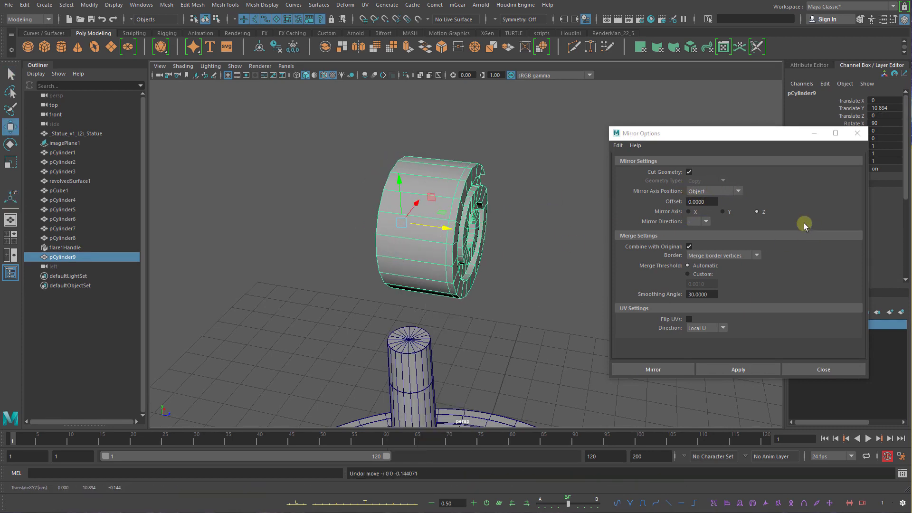
Retry the object-space Z mirror with the negative mirror direction and undo it
{"action": "left_click", "coordinate": [708, 225]}
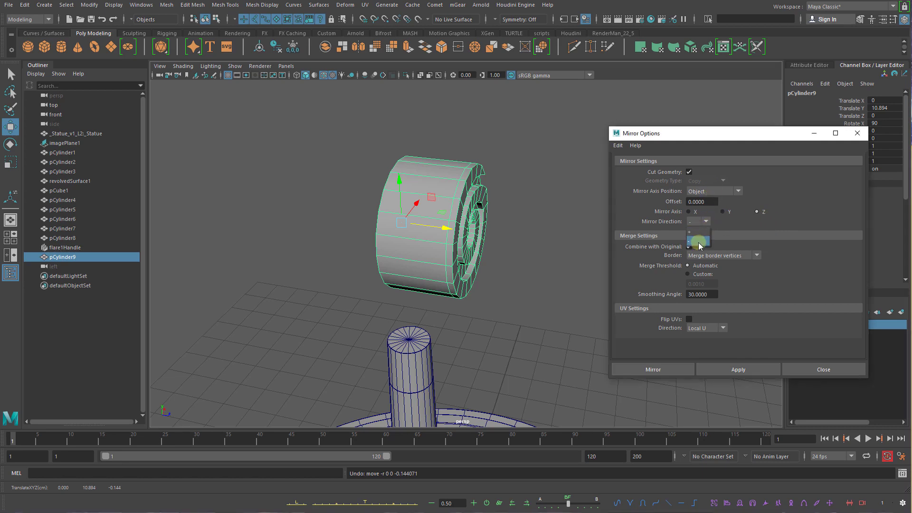
{"action": "left_click", "coordinate": [698, 242]}
{"action": "left_click", "coordinate": [738, 369]}
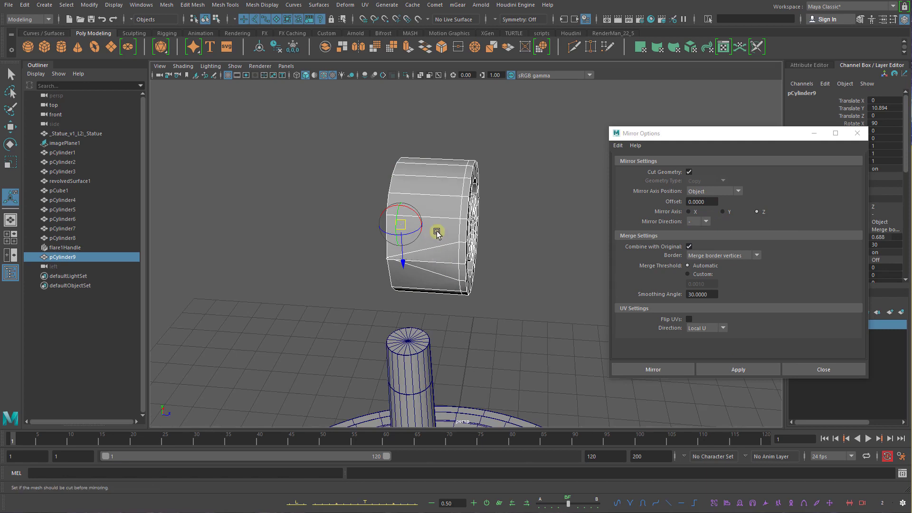
{"action": "left_click_drag", "start_coordinate": [437, 231], "coordinate": [498, 222], "text": "alt"}
{"action": "key", "text": "ctrl+z"}
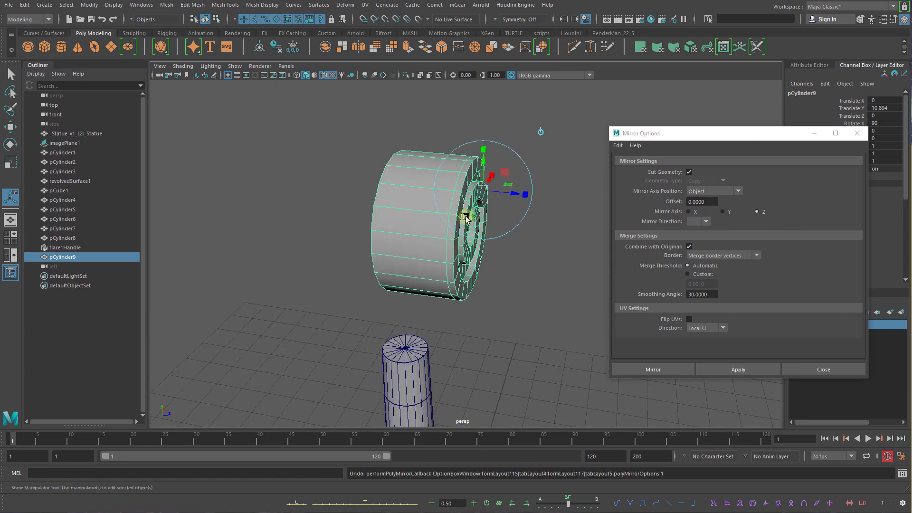
Set the Move tool's axis orientation to Object and test-move the cylinder along its length, undoing the shift
{"action": "key", "text": "w"}
{"action": "left_click", "coordinate": [439, 207]}
{"action": "left_click_drag", "start_coordinate": [439, 206], "coordinate": [401, 192]}
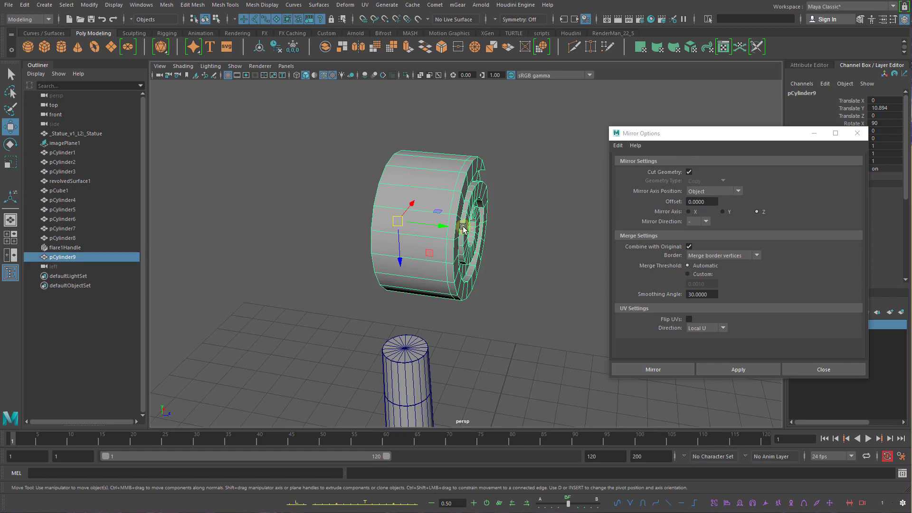
{"action": "double_click", "coordinate": [9, 133]}
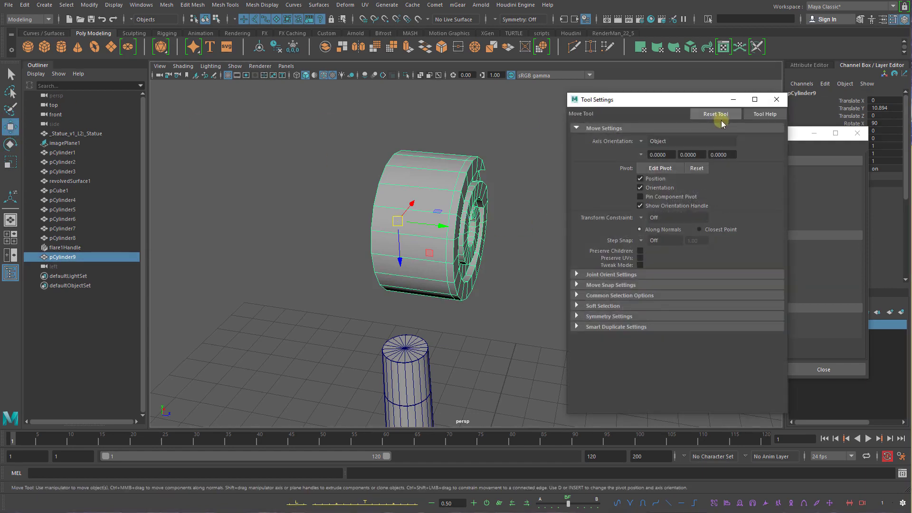
{"action": "left_click", "coordinate": [639, 141]}
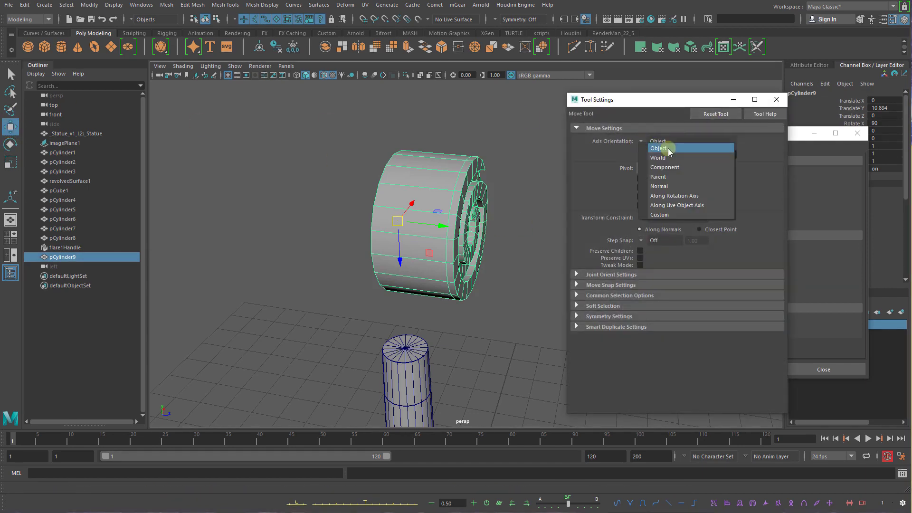
{"action": "left_click", "coordinate": [665, 144]}
{"action": "left_click_drag", "start_coordinate": [409, 202], "coordinate": [425, 227], "text": "alt"}
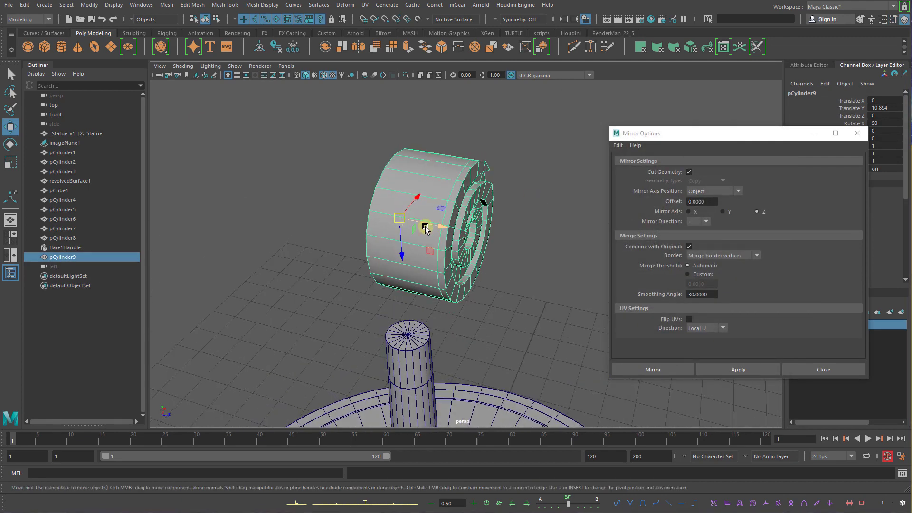
{"action": "left_click_drag", "start_coordinate": [429, 226], "coordinate": [519, 247]}
{"action": "key", "text": "ctrl+z"}
Mirror the cylinder across its object Y axis in the negative direction and tilt the mirror plane to bend the joined halves
{"action": "left_click", "coordinate": [714, 191]}
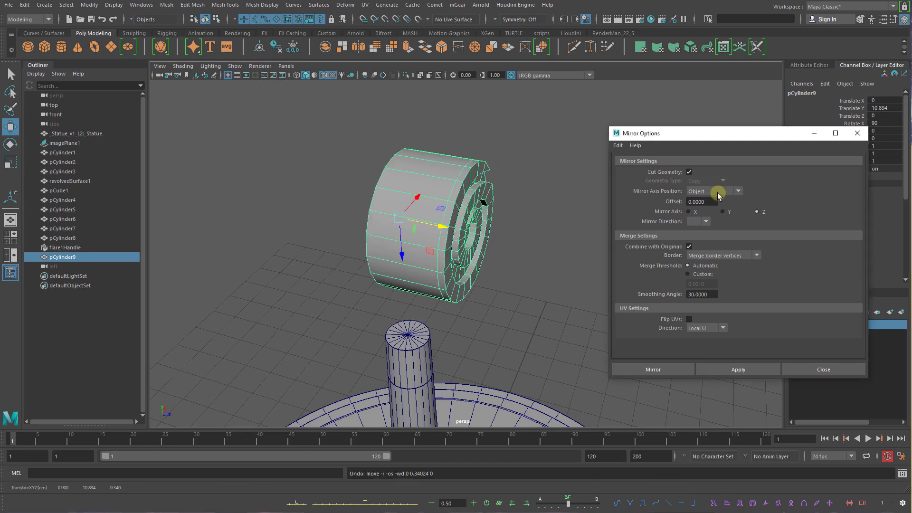
{"action": "left_click", "coordinate": [713, 201]}
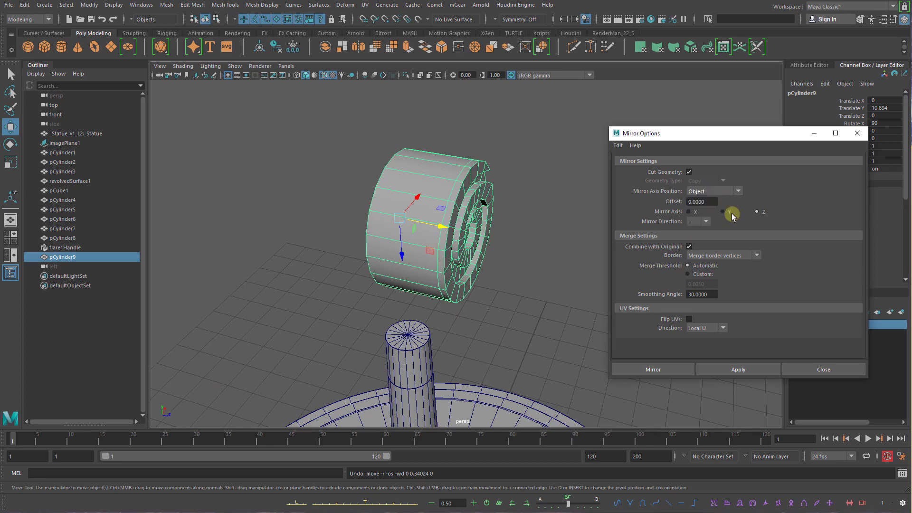
{"action": "left_click", "coordinate": [738, 369]}
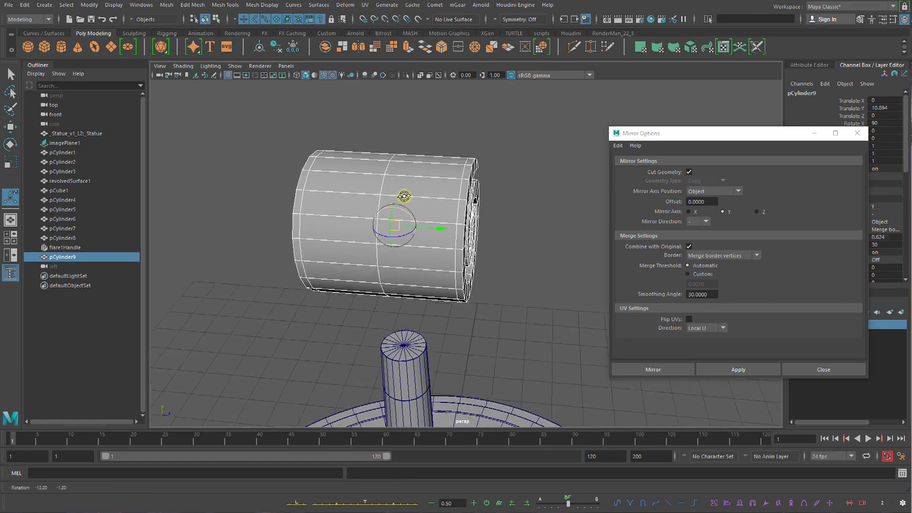
{"action": "left_click_drag", "start_coordinate": [399, 220], "coordinate": [424, 219]}
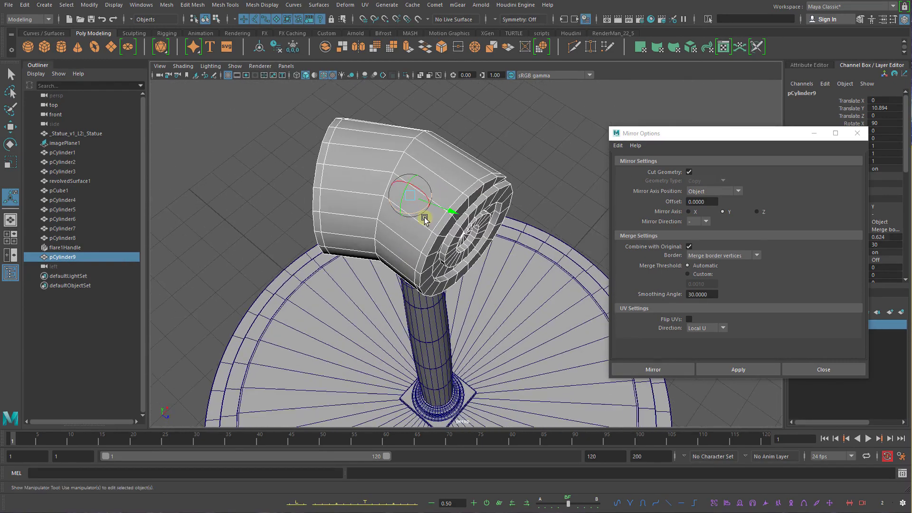
Check the Ionic capital reference in the browser, return to Maya and continue past the student version notice
{"action": "key", "text": "alt+Tab"}
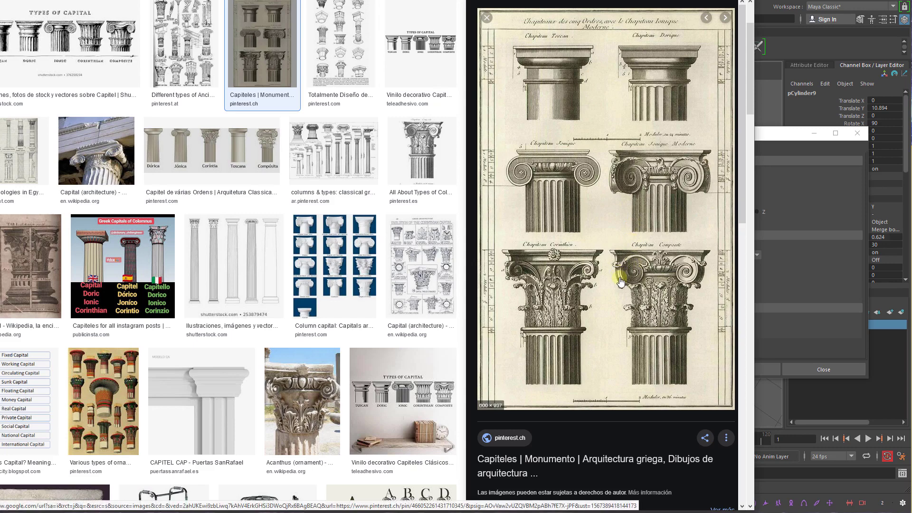
{"action": "left_click", "coordinate": [787, 6]}
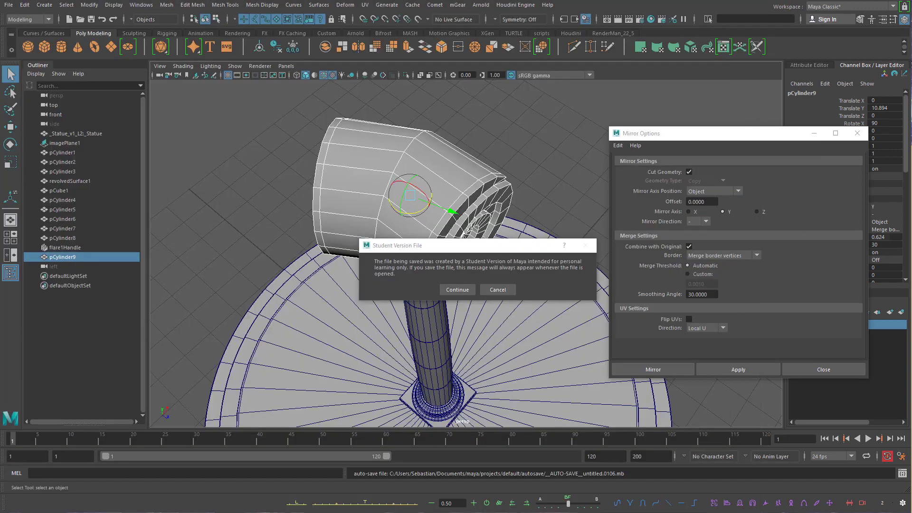
{"action": "left_click", "coordinate": [457, 287]}
Try a different mirror plane angle, inspect the mirrored cylinder, and undo the mirror
{"action": "left_click_drag", "start_coordinate": [457, 287], "coordinate": [478, 240], "text": "alt"}
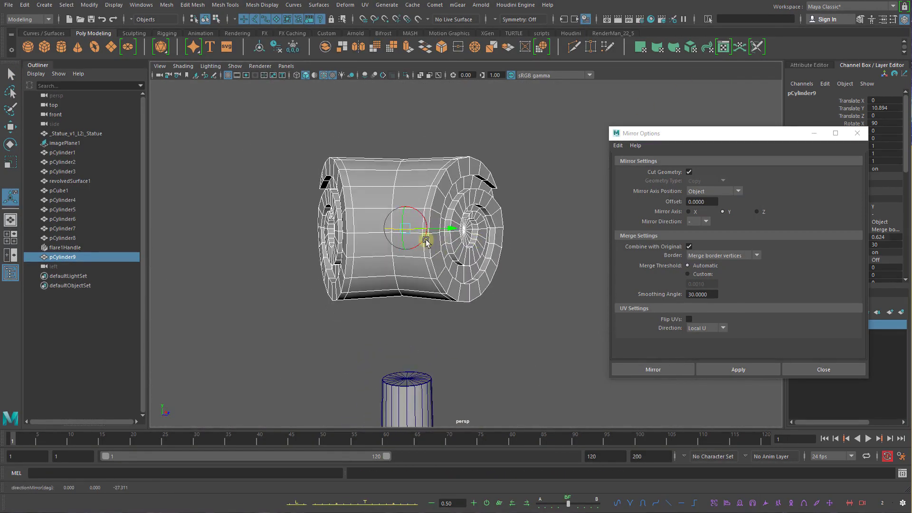
{"action": "left_click_drag", "start_coordinate": [466, 281], "coordinate": [426, 197], "text": "alt"}
{"action": "key", "text": "q"}
{"action": "right_click_drag", "start_coordinate": [426, 196], "coordinate": [430, 172]}
{"action": "left_click_drag", "start_coordinate": [476, 182], "coordinate": [454, 196], "text": "alt"}
{"action": "mouse_move", "coordinate": [515, 211]}
{"action": "right_mouse_down"}
{"action": "mouse_move", "coordinate": [519, 204]}
{"action": "mouse_move", "coordinate": [502, 203]}
{"action": "right_mouse_up"}
{"action": "mouse_move", "coordinate": [502, 204]}
{"action": "left_mouse_down", "text": "alt"}
{"action": "mouse_move", "coordinate": [535, 212]}
{"action": "mouse_move", "coordinate": [516, 202]}
{"action": "left_mouse_up", "text": "alt"}
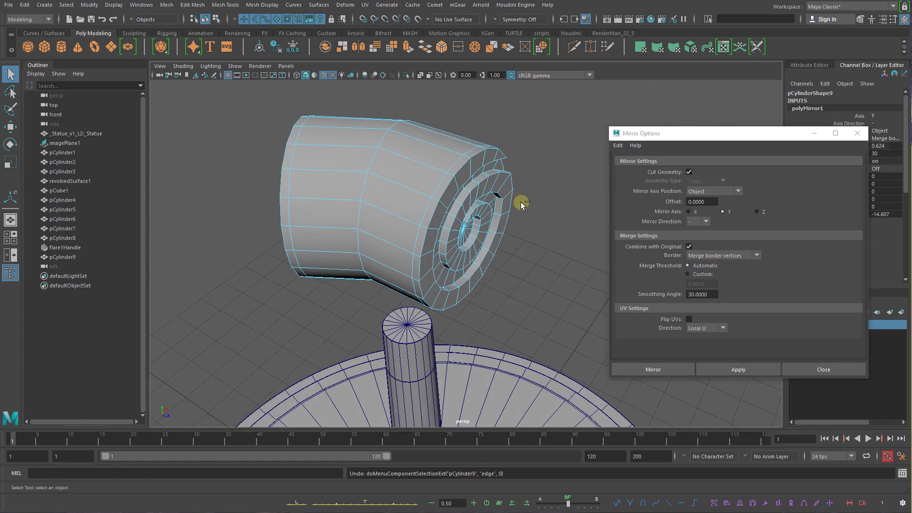
{"action": "key", "text": "ctrl+z"}
{"action": "key", "text": "ctrl+z"}
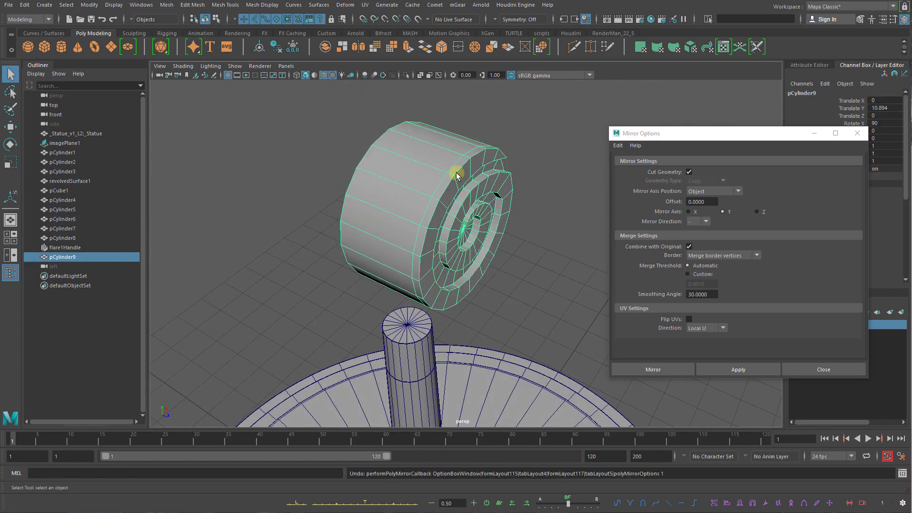
Select the narrow rim faces around the cylinder's spiral end, leaving a gap at the spiral's mouth, and extrude them outward
{"action": "key", "text": "F11"}
{"action": "left_click_drag", "start_coordinate": [455, 183], "coordinate": [515, 266], "text": "alt"}
{"action": "left_click", "coordinate": [439, 199]}
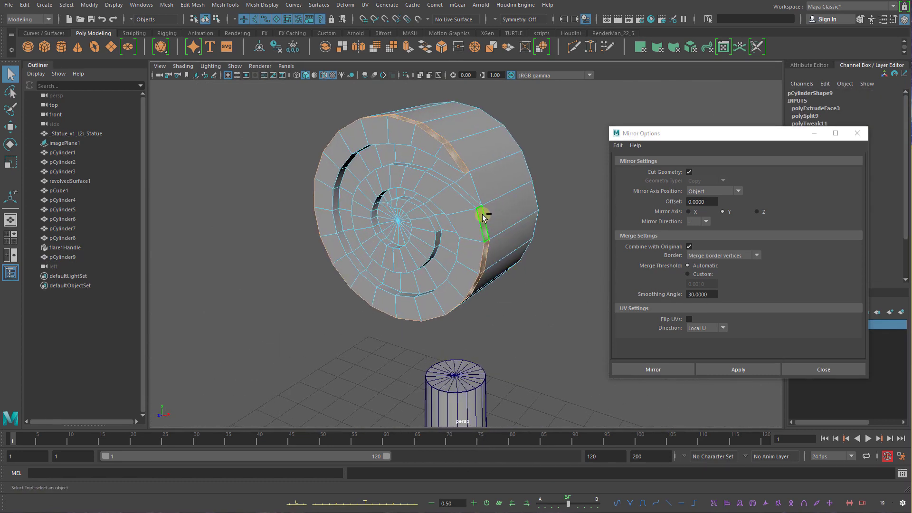
{"action": "right_click_drag", "start_coordinate": [482, 215], "coordinate": [480, 230], "text": "shift"}
{"action": "left_click_drag", "start_coordinate": [480, 230], "coordinate": [501, 193], "text": "alt"}
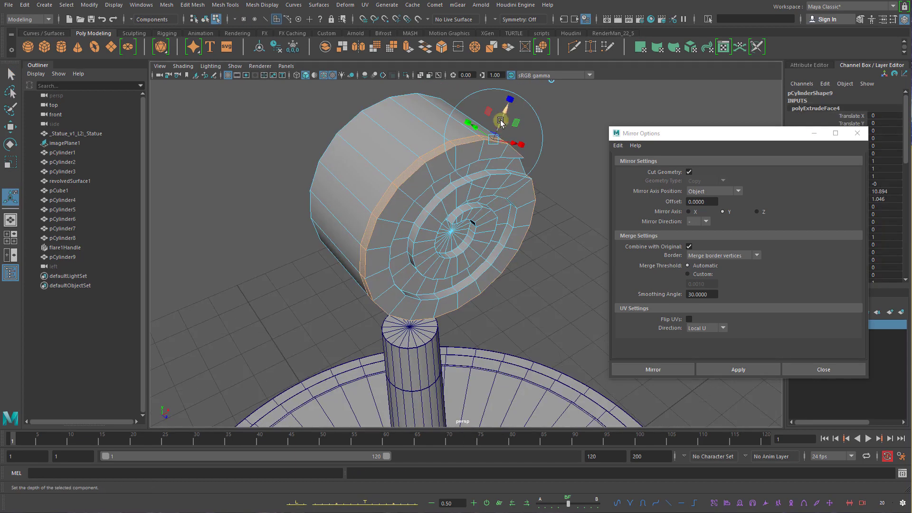
{"action": "left_click_drag", "start_coordinate": [500, 121], "coordinate": [509, 112]}
{"action": "left_click_drag", "start_coordinate": [563, 135], "coordinate": [372, 186], "text": "alt"}
{"action": "key", "text": "q"}
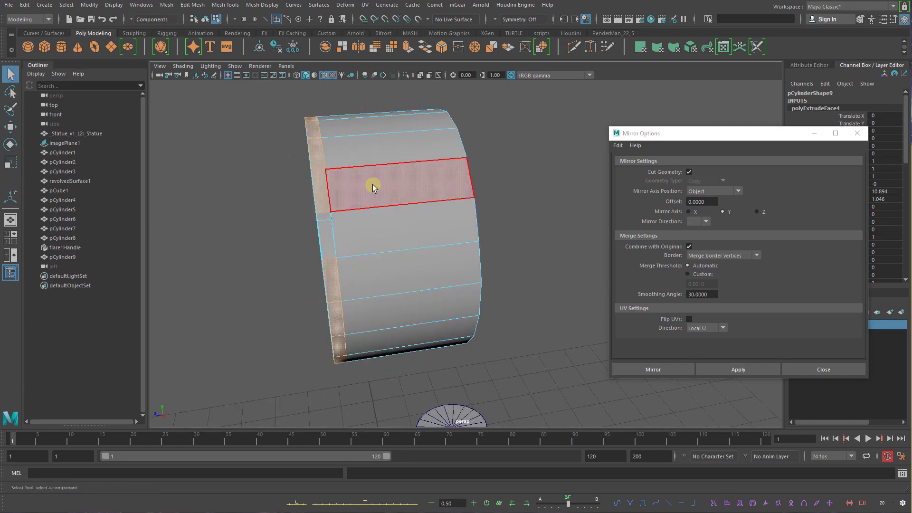
Insert an edge loop around the cylinder's side just behind the extruded rim
{"action": "right_click_drag", "start_coordinate": [416, 167], "coordinate": [412, 170]}
{"action": "right_click_drag", "start_coordinate": [362, 197], "coordinate": [309, 209], "text": "shift"}
{"action": "key", "text": "q"}
{"action": "left_click_drag", "start_coordinate": [348, 212], "coordinate": [383, 197], "text": "alt"}
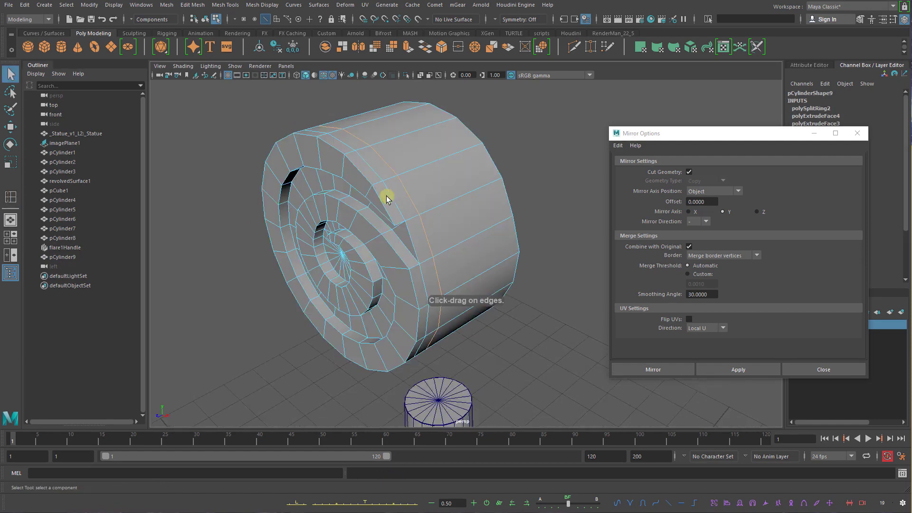
Select the ring of narrow side faces between the new edge loop and the extruded rim
{"action": "right_click", "coordinate": [383, 197]}
{"action": "right_click_drag", "start_coordinate": [383, 197], "coordinate": [384, 213]}
{"action": "left_click", "coordinate": [406, 208]}
{"action": "left_click_drag", "start_coordinate": [424, 204], "coordinate": [417, 173], "text": "alt"}
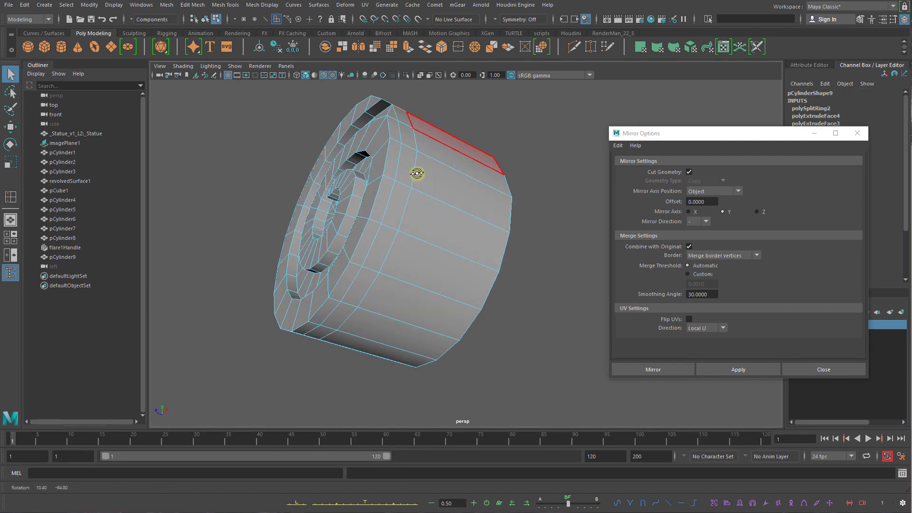
{"action": "left_click_drag", "start_coordinate": [398, 268], "coordinate": [552, 287], "text": "alt"}
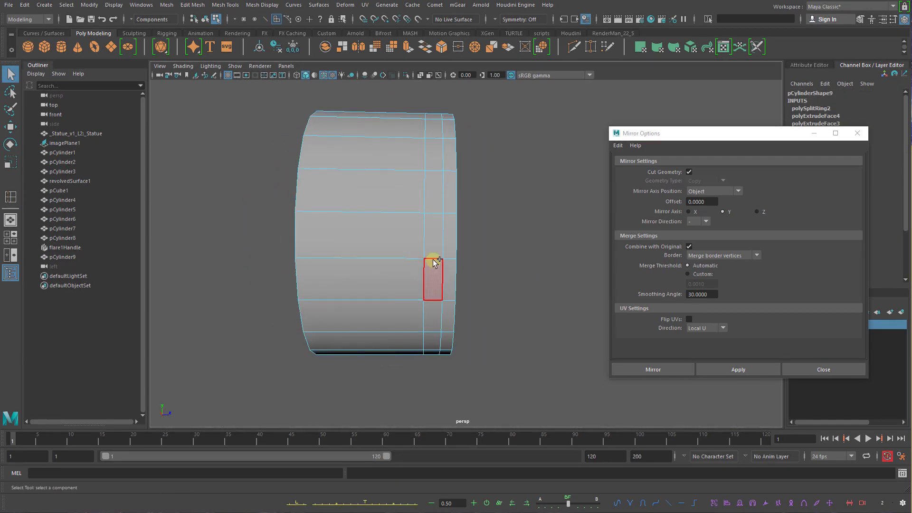
{"action": "left_click_drag", "start_coordinate": [425, 214], "coordinate": [416, 188], "text": "alt"}
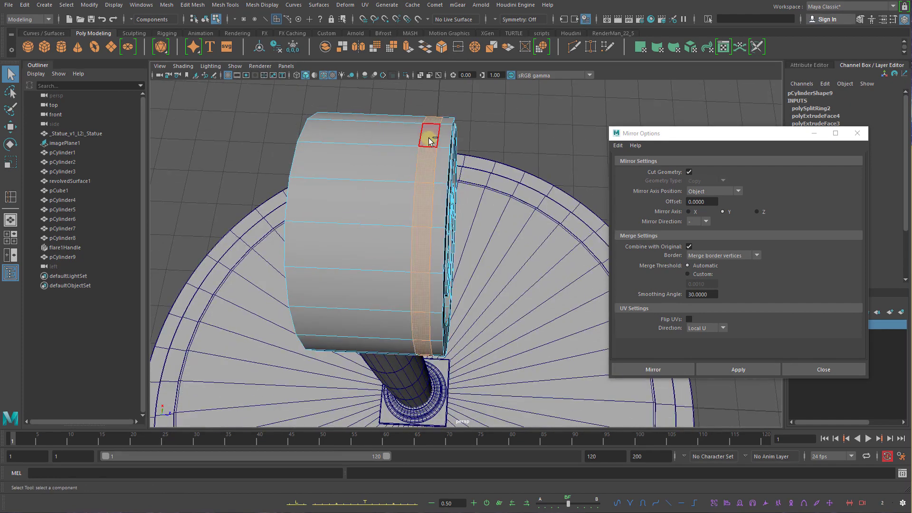
{"action": "left_click_drag", "start_coordinate": [429, 140], "coordinate": [429, 263], "text": "alt"}
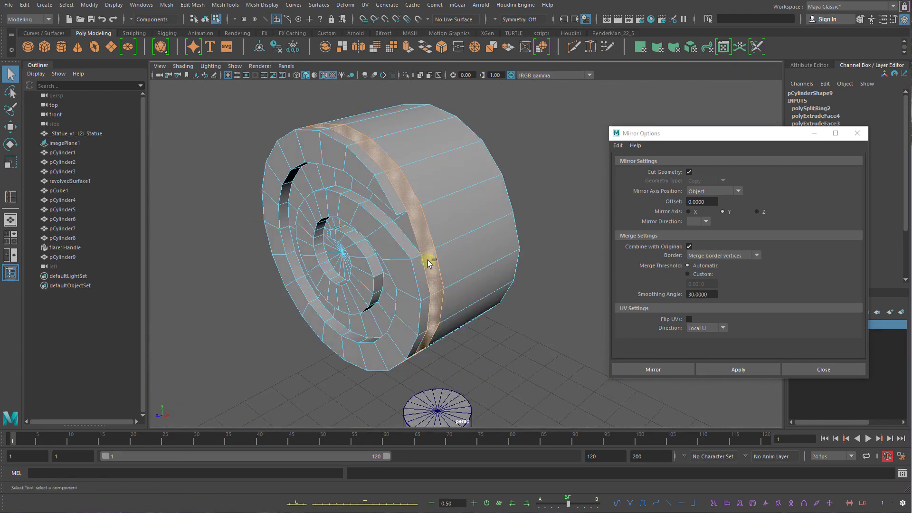
Extend the selection around the narrow side rings behind the spiral cap, extrude them outward about 0.115, and return to object mode
{"action": "double_click", "coordinate": [393, 205], "text": "shift"}
{"action": "right_click_drag", "start_coordinate": [420, 232], "coordinate": [418, 257], "text": "shift"}
{"action": "left_click_drag", "start_coordinate": [403, 223], "coordinate": [437, 218], "text": "alt"}
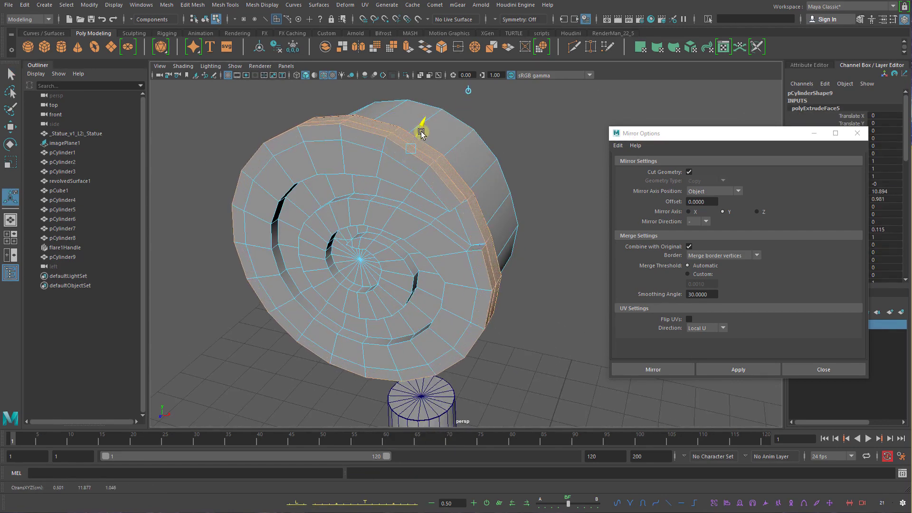
{"action": "left_click_drag", "start_coordinate": [463, 188], "coordinate": [546, 204], "text": "alt"}
{"action": "key", "text": "q"}
{"action": "key", "text": "F8"}
{"action": "key", "text": "w"}
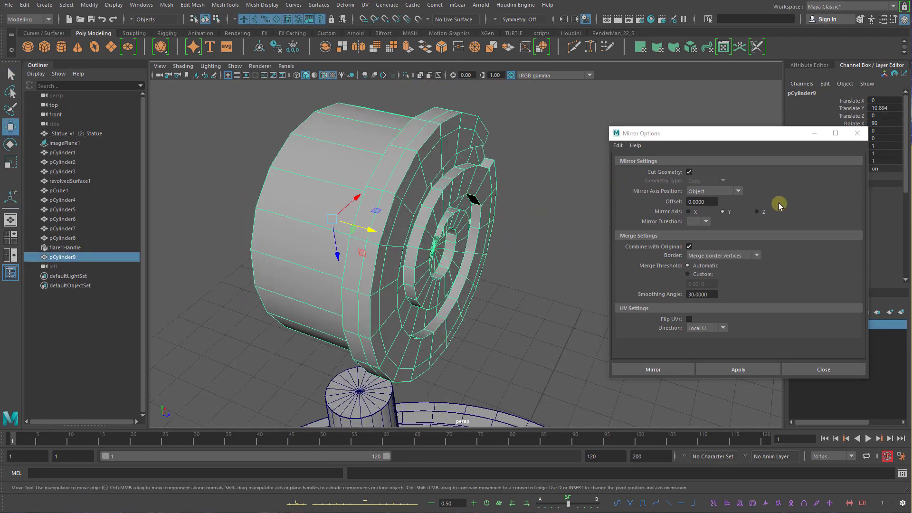
Mirror the cylinder across its object Y axis in the negative direction with merged border vertices, and inspect both ends
{"action": "left_click", "coordinate": [726, 370]}
{"action": "left_click_drag", "start_coordinate": [356, 231], "coordinate": [357, 231]}
{"action": "left_click_drag", "start_coordinate": [420, 232], "coordinate": [435, 246], "text": "alt"}
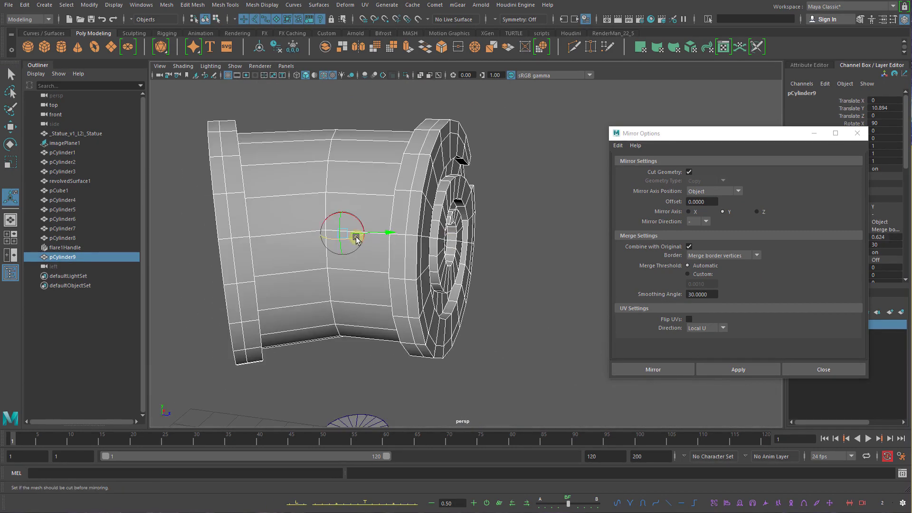
{"action": "left_click_drag", "start_coordinate": [356, 237], "coordinate": [413, 246]}
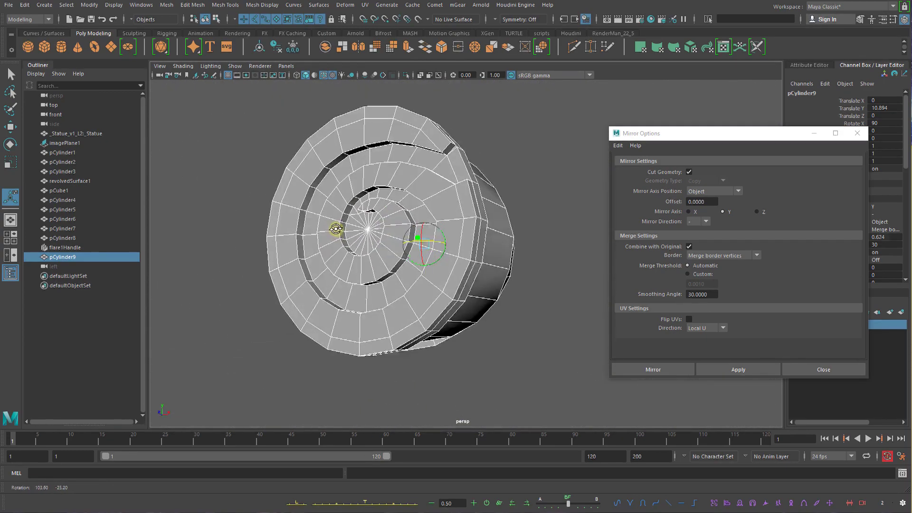
{"action": "left_click_drag", "start_coordinate": [335, 229], "coordinate": [385, 242], "text": "alt"}
{"action": "left_click_drag", "start_coordinate": [513, 205], "coordinate": [479, 174], "text": "alt"}
Select a vertex on the rim of the mirrored cylinder with the Move tool
{"action": "right_click", "coordinate": [479, 174]}
{"action": "right_click_drag", "start_coordinate": [479, 174], "coordinate": [430, 163]}
{"action": "left_click_drag", "start_coordinate": [467, 181], "coordinate": [454, 221], "text": "alt"}
{"action": "left_click", "coordinate": [316, 111]}
{"action": "key", "text": "w"}
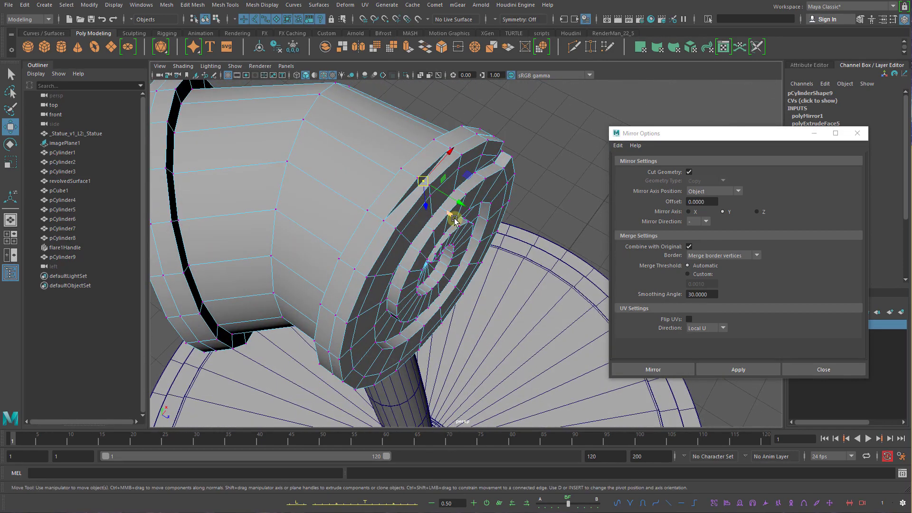
Undo the mirror and the latest rim extrusion, and move the Mirror Options window clear of the model
{"action": "key", "text": "ctrl+z"}
{"action": "key", "text": "ctrl+z"}
{"action": "key", "text": "ctrl+z"}
{"action": "key", "text": "ctrl+z"}
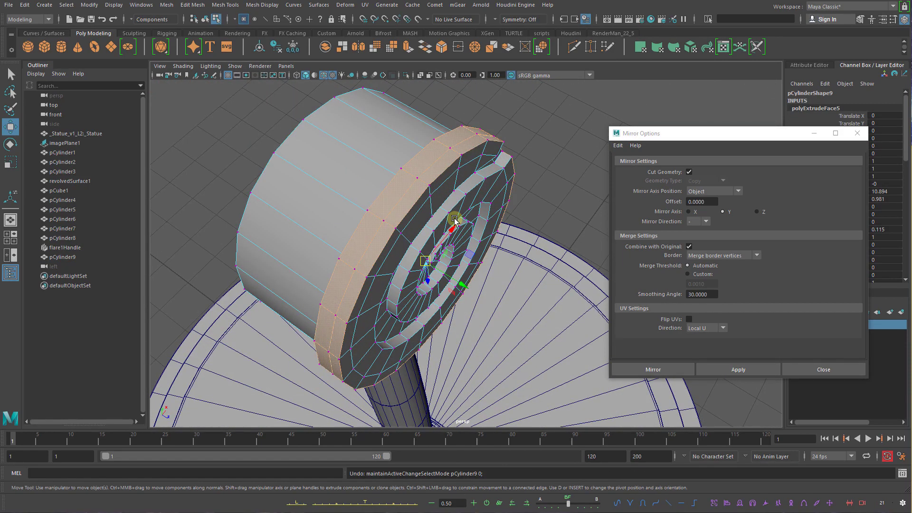
{"action": "key", "text": "ctrl+z"}
{"action": "left_click_drag", "start_coordinate": [654, 136], "coordinate": [597, 299]}
{"action": "left_click_drag", "start_coordinate": [509, 198], "coordinate": [522, 172], "text": "alt"}
{"action": "key", "text": "ctrl+z"}
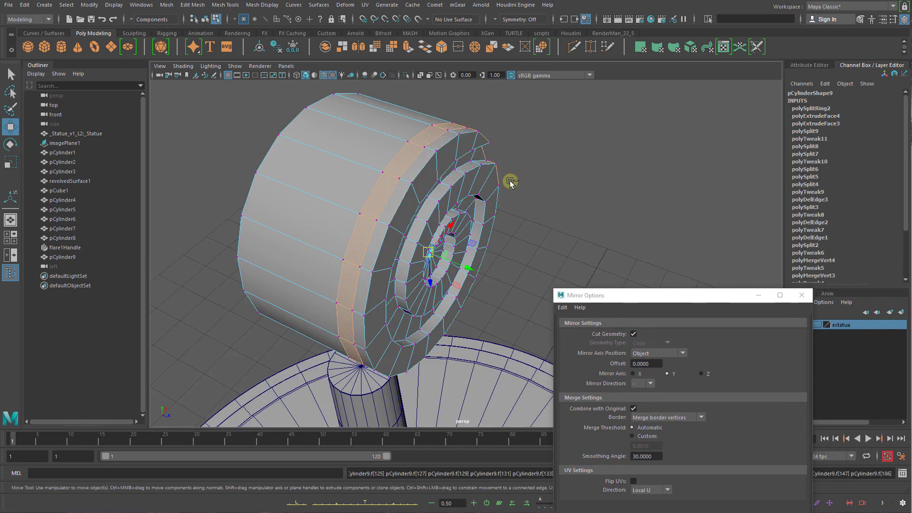
Try moving an edge on the rim behind the spiral cap to check for doubled geometry
{"action": "left_click_drag", "start_coordinate": [456, 174], "coordinate": [455, 166], "text": "alt"}
{"action": "key", "text": "q"}
{"action": "right_click_drag", "start_coordinate": [441, 157], "coordinate": [439, 137]}
{"action": "left_click", "coordinate": [426, 143]}
{"action": "key", "text": "w"}
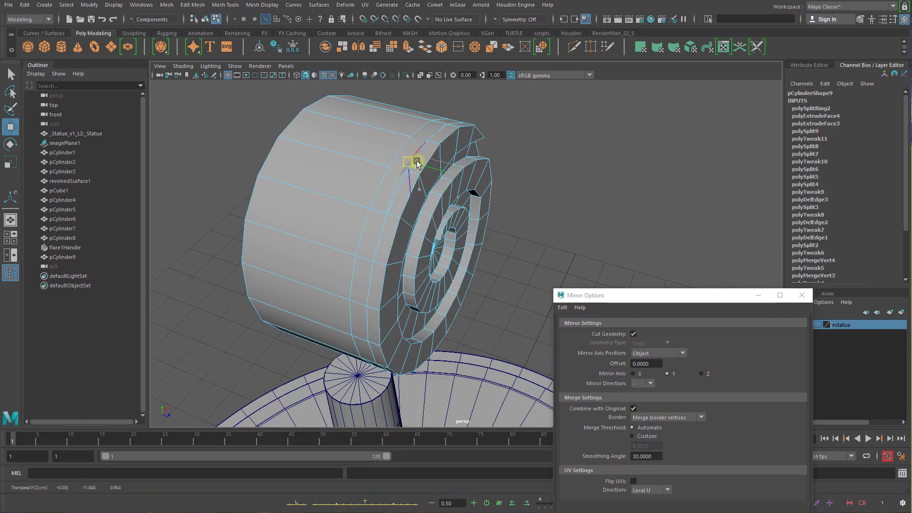
{"action": "left_click_drag", "start_coordinate": [437, 164], "coordinate": [467, 182], "text": "alt"}
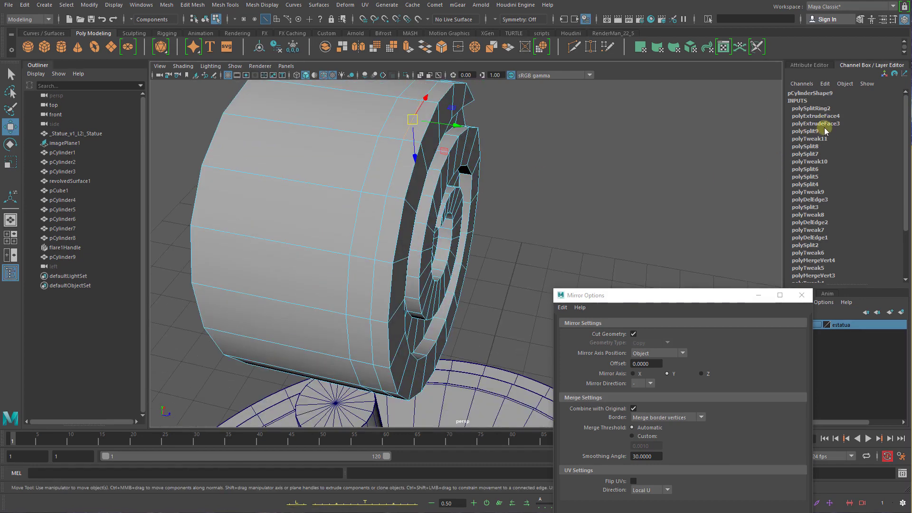
{"action": "left_click_drag", "start_coordinate": [603, 146], "coordinate": [651, 143], "text": "alt"}
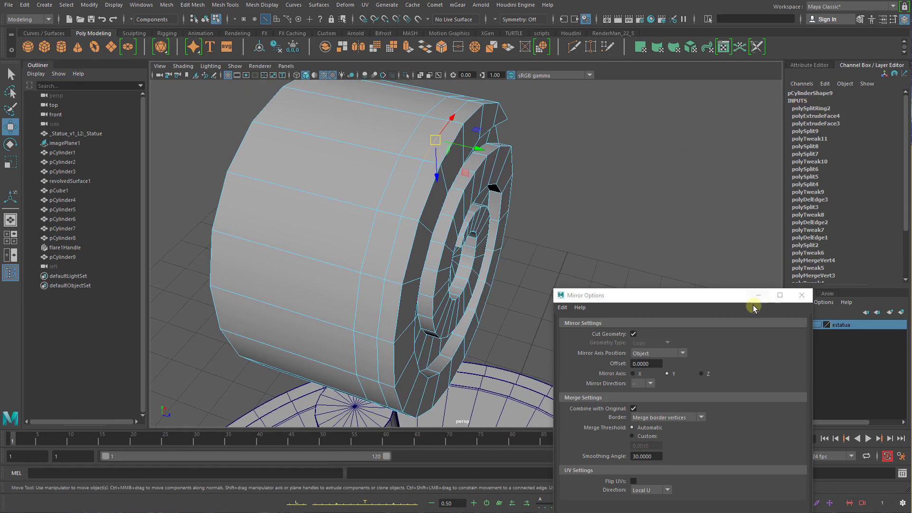
Delete the polySplitRing2, polyExtrudeFace4 and polyExtrudeFace3 nodes from the cylinder's construction history
{"action": "left_click_drag", "start_coordinate": [723, 298], "coordinate": [805, 355]}
{"action": "left_click", "coordinate": [831, 108]}
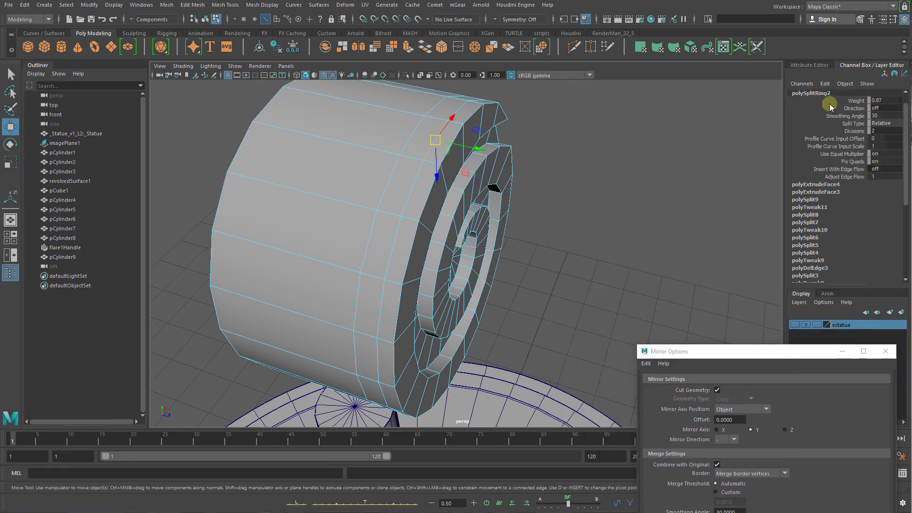
{"action": "left_click", "coordinate": [824, 84]}
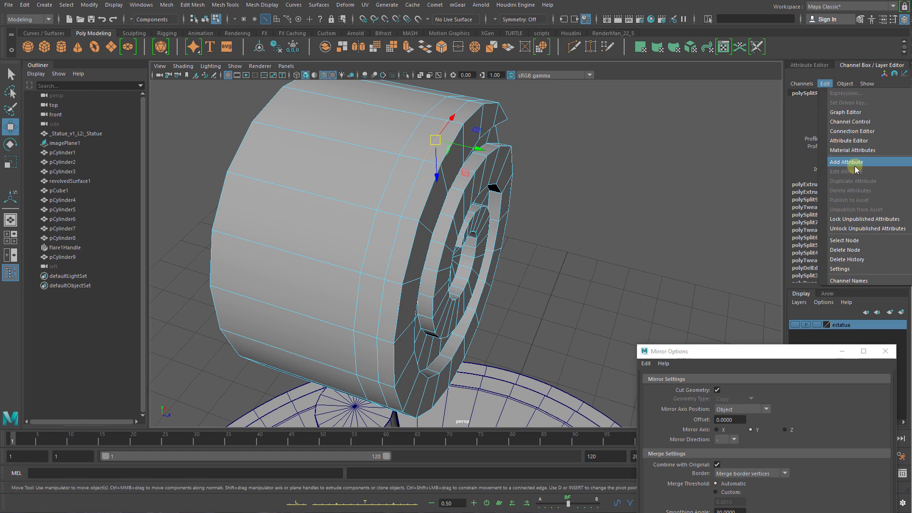
{"action": "left_click", "coordinate": [854, 241]}
{"action": "left_click", "coordinate": [823, 94]}
{"action": "left_click", "coordinate": [825, 84]}
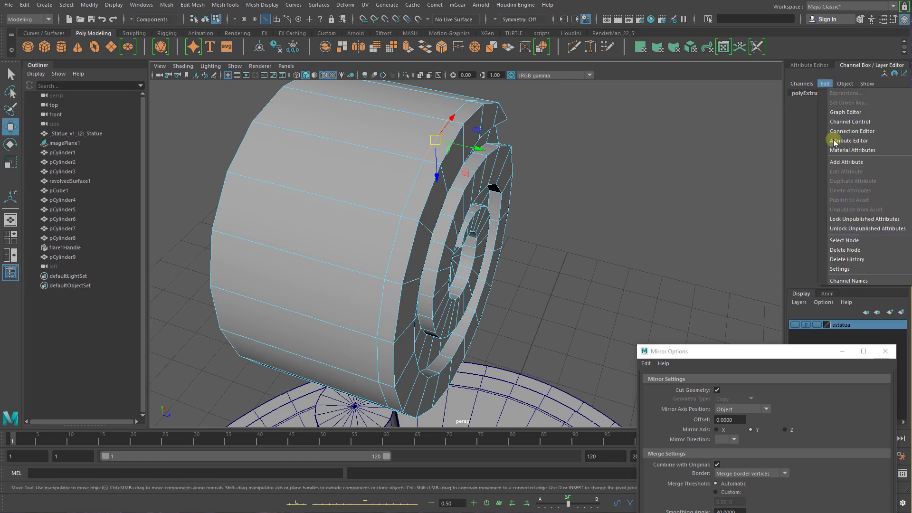
{"action": "left_click", "coordinate": [850, 243]}
{"action": "left_click", "coordinate": [816, 90]}
{"action": "left_click", "coordinate": [825, 83]}
{"action": "left_click", "coordinate": [857, 252]}
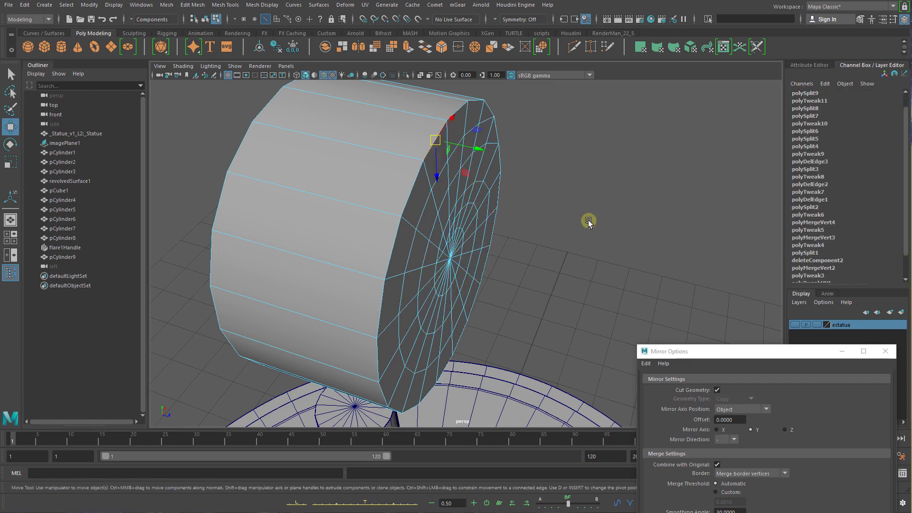
Try moving an edge at the outer rim of the flat spiral cap and undo the change
{"action": "left_click_drag", "start_coordinate": [586, 220], "coordinate": [553, 212], "text": "alt"}
{"action": "right_click_drag", "start_coordinate": [430, 157], "coordinate": [463, 119]}
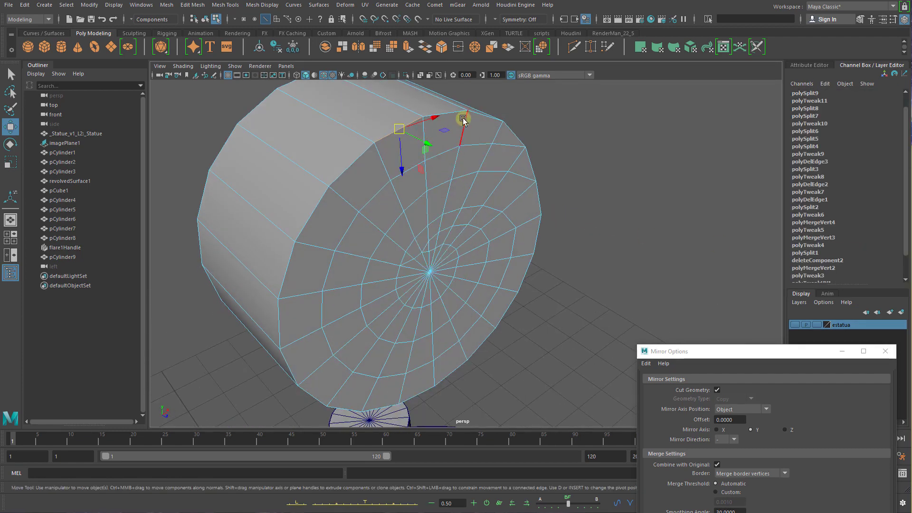
{"action": "left_click_drag", "start_coordinate": [446, 114], "coordinate": [469, 141]}
{"action": "key", "text": "ctrl+z"}
Select the continuous spiral band of cap faces, from the outer ring inward toward the centre
{"action": "key", "text": "q"}
{"action": "key", "text": "F11"}
{"action": "left_click", "coordinate": [497, 136]}
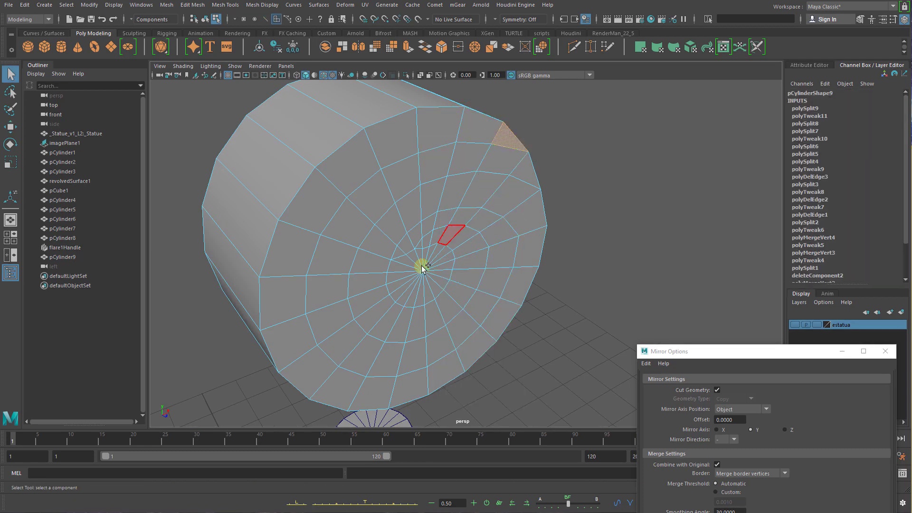
{"action": "left_click", "coordinate": [504, 163]}
{"action": "left_click", "coordinate": [525, 169], "text": "shift"}
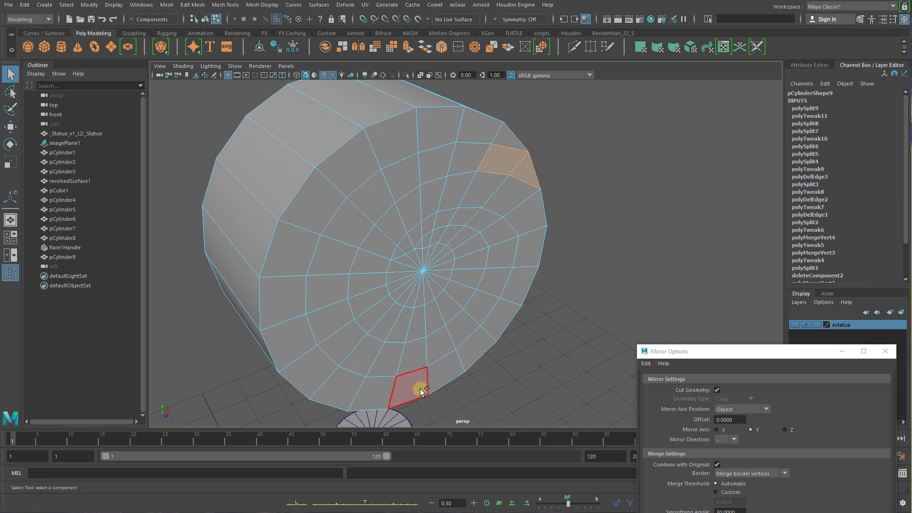
{"action": "left_click_drag", "start_coordinate": [424, 384], "coordinate": [457, 254], "text": "alt"}
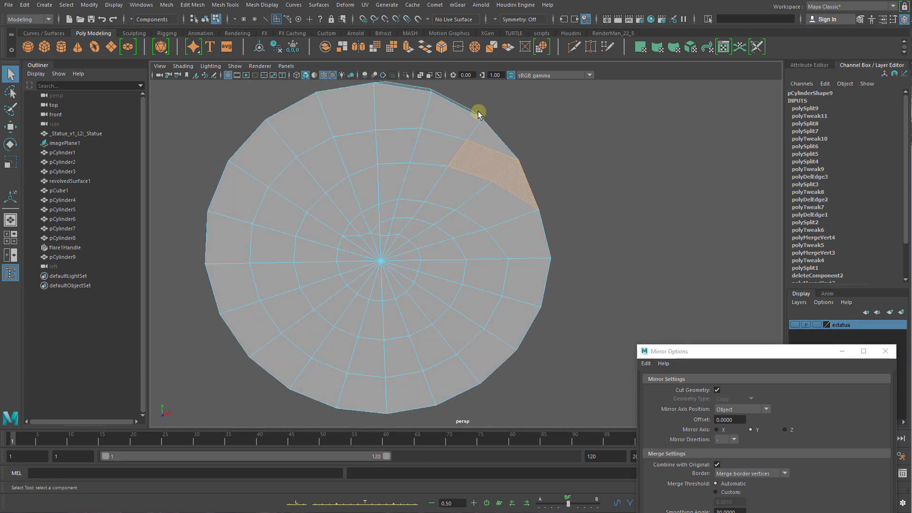
{"action": "double_click", "coordinate": [240, 321], "text": "shift"}
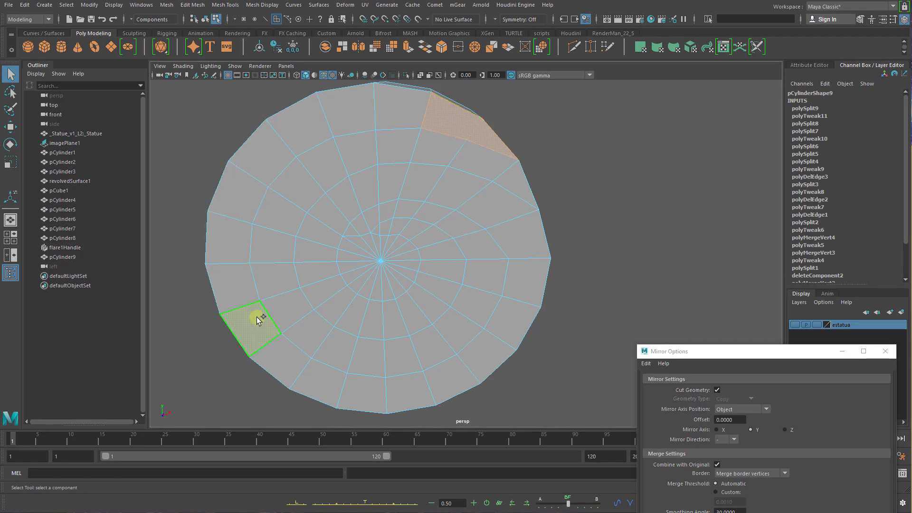
{"action": "double_click", "coordinate": [503, 319], "text": "shift"}
{"action": "left_click", "coordinate": [496, 208], "text": "shift"}
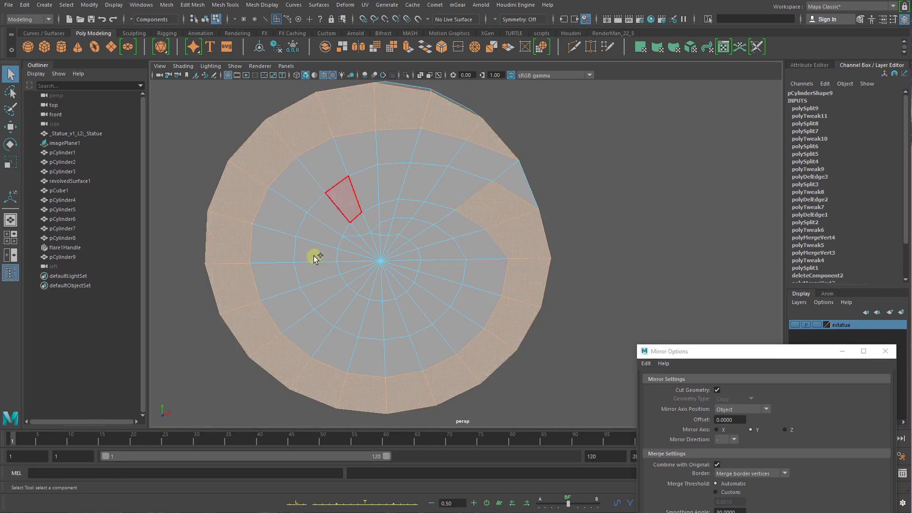
{"action": "double_click", "coordinate": [331, 298], "text": "shift"}
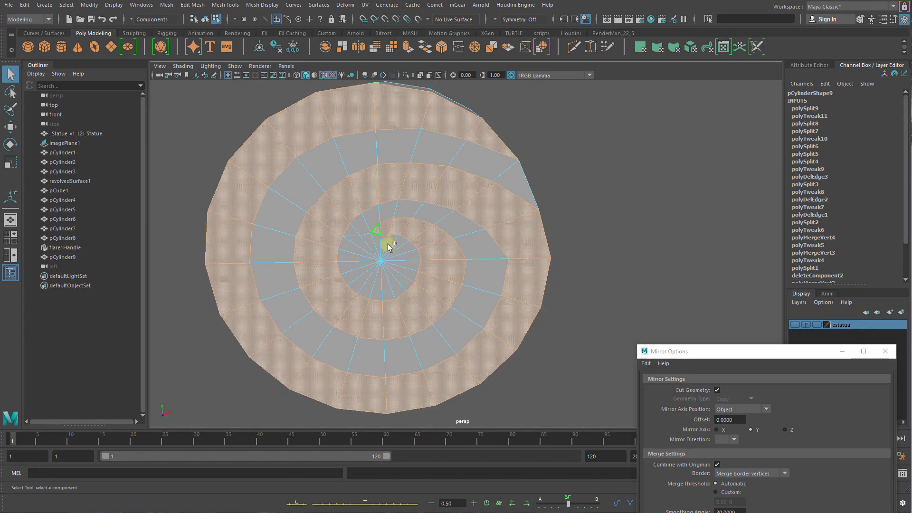
Extrude the selected spiral band outward from the cap by about 0.129
{"action": "left_click_drag", "start_coordinate": [426, 255], "coordinate": [483, 250], "text": "alt"}
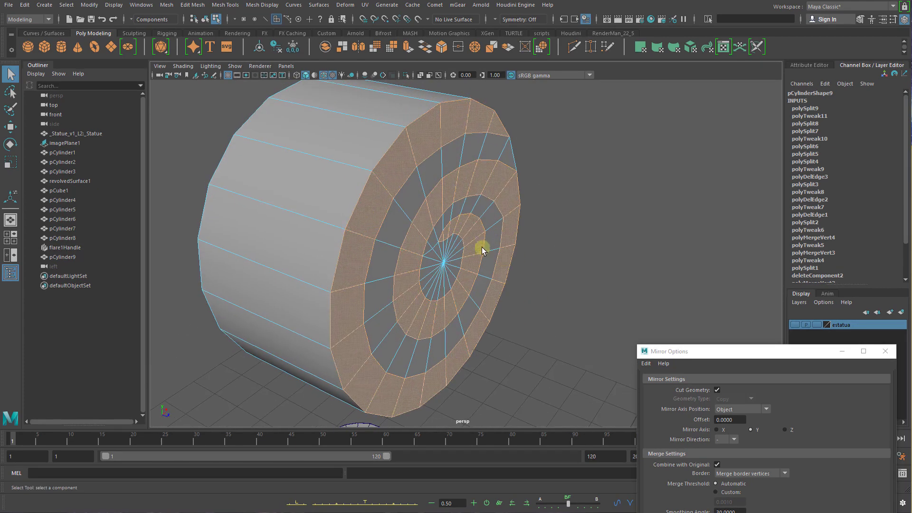
{"action": "right_click_drag", "start_coordinate": [485, 184], "coordinate": [499, 199], "text": "shift"}
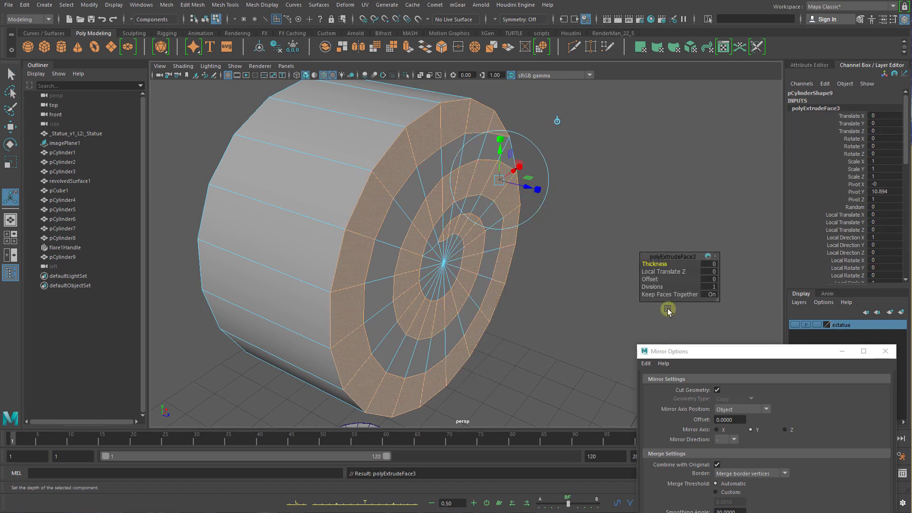
{"action": "left_click_drag", "start_coordinate": [519, 185], "coordinate": [536, 192]}
{"action": "key", "text": "q"}
Insert an edge loop around the cylinder's side just behind the extruded spiral band
{"action": "left_click_drag", "start_coordinate": [389, 178], "coordinate": [430, 155], "text": "alt"}
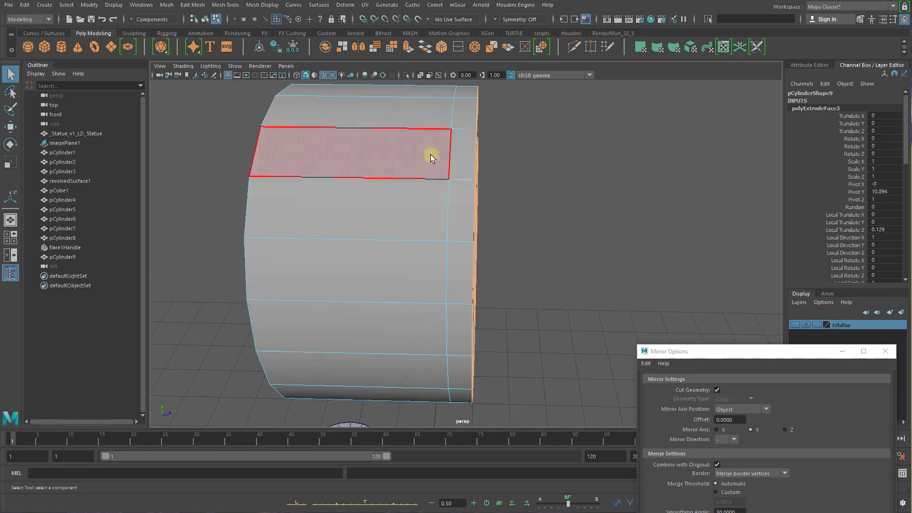
{"action": "right_click_drag", "start_coordinate": [430, 155], "coordinate": [420, 180]}
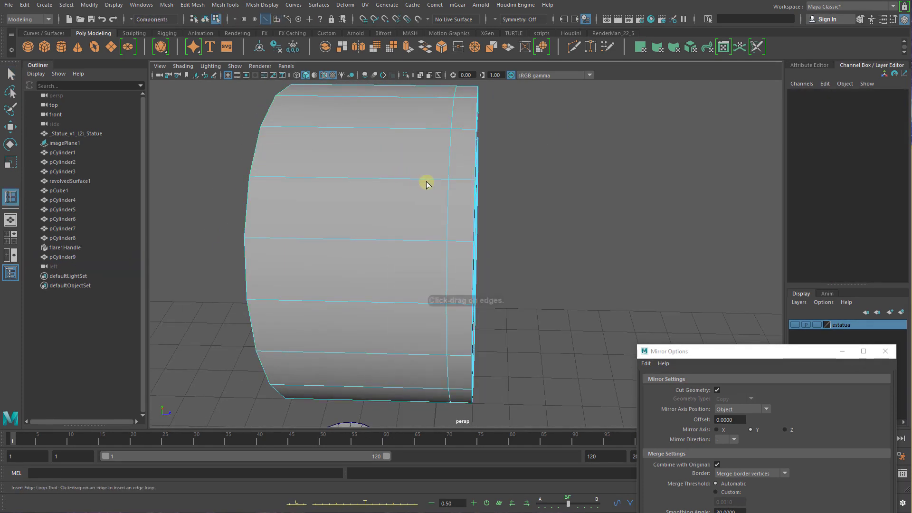
{"action": "left_click", "coordinate": [422, 179]}
{"action": "left_click_drag", "start_coordinate": [504, 181], "coordinate": [452, 179], "text": "alt"}
{"action": "key", "text": "q"}
Try extruding two adjacent side faces near the cap and moving part of the result, and undo both
{"action": "right_click_drag", "start_coordinate": [452, 178], "coordinate": [418, 205]}
{"action": "key", "text": "ctrl+e"}
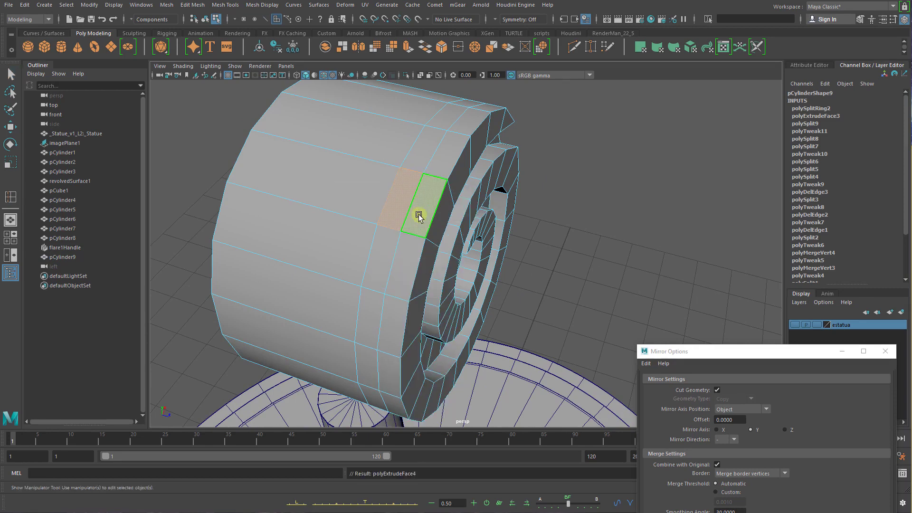
{"action": "left_click_drag", "start_coordinate": [417, 210], "coordinate": [397, 133], "text": "alt"}
{"action": "key", "text": "q"}
{"action": "right_click_drag", "start_coordinate": [359, 138], "coordinate": [359, 115]}
{"action": "left_click", "coordinate": [364, 143]}
{"action": "key", "text": "w"}
{"action": "left_click_drag", "start_coordinate": [369, 152], "coordinate": [372, 153]}
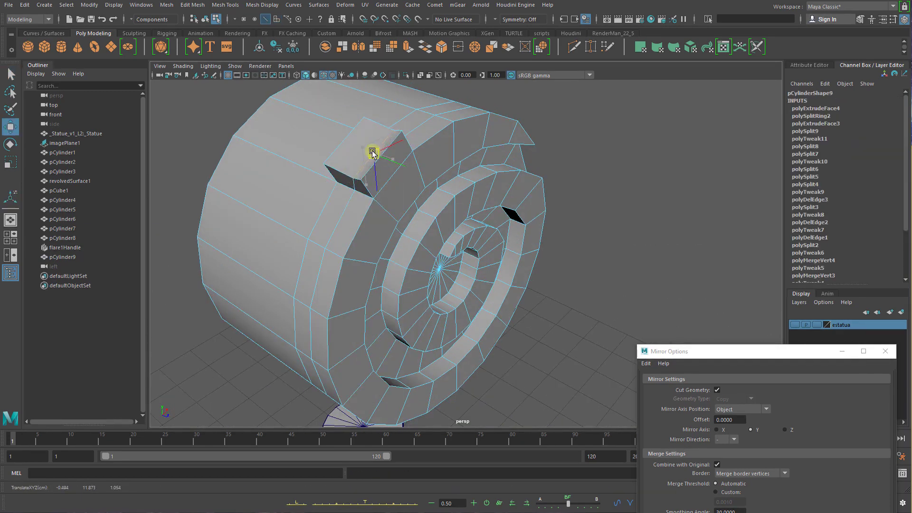
{"action": "key", "text": "ctrl+z"}
{"action": "key", "text": "ctrl+z"}
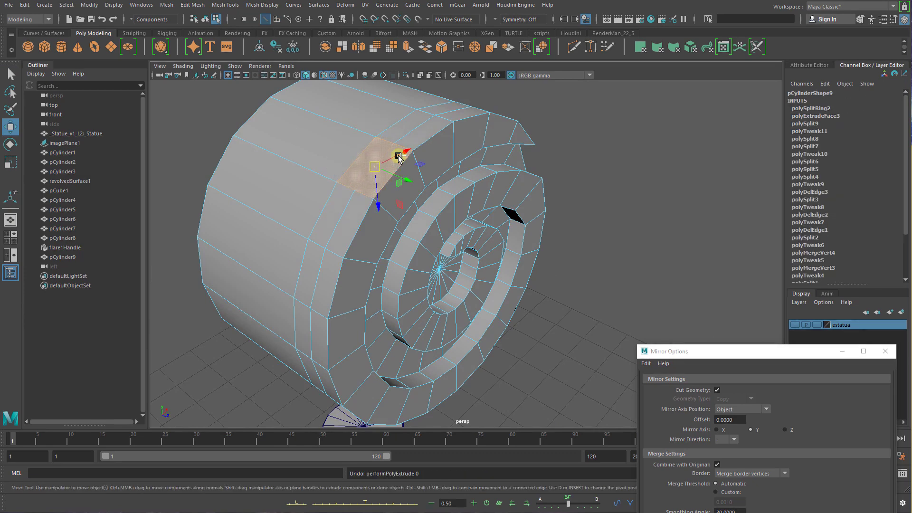
Select the two narrow rings of side faces between the new edge loop and the spiral cap, leaving the spiral's mouth open
{"action": "key", "text": "q"}
{"action": "right_click_drag", "start_coordinate": [406, 137], "coordinate": [406, 153]}
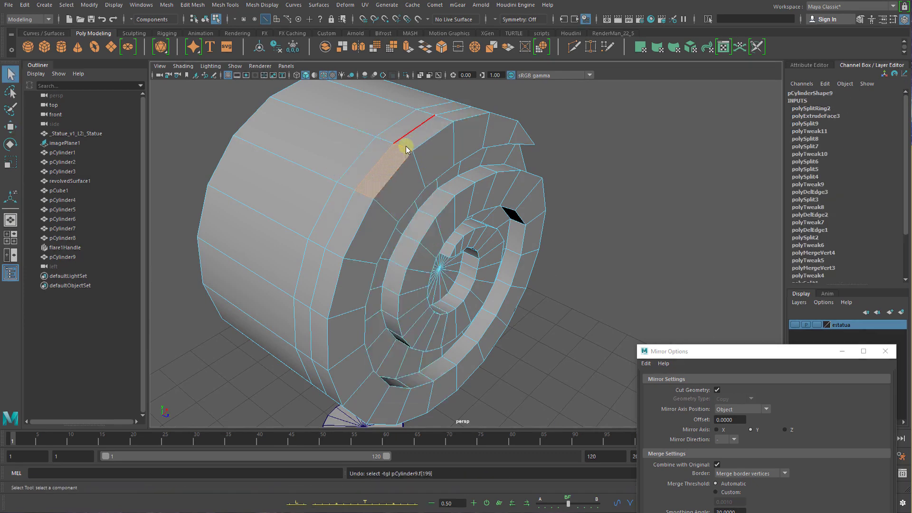
{"action": "left_click_drag", "start_coordinate": [405, 146], "coordinate": [441, 170], "text": "alt"}
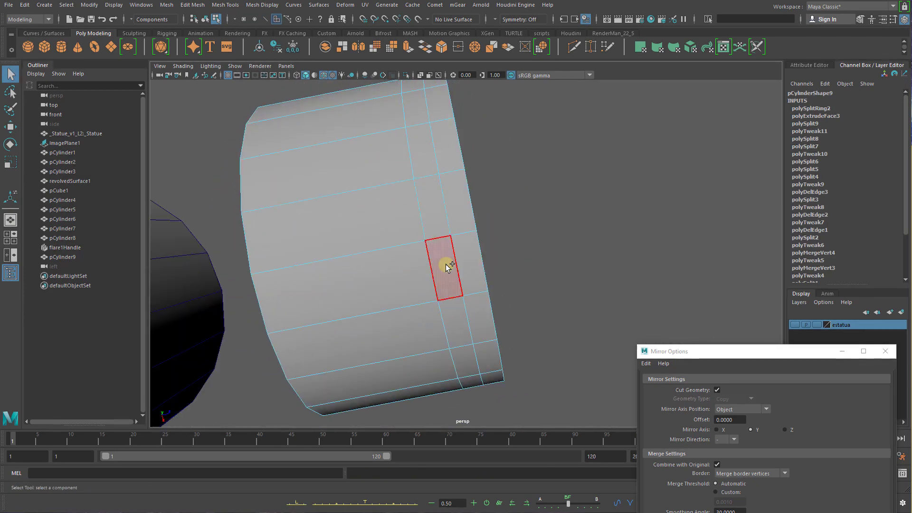
{"action": "left_click_drag", "start_coordinate": [447, 266], "coordinate": [314, 190], "text": "alt"}
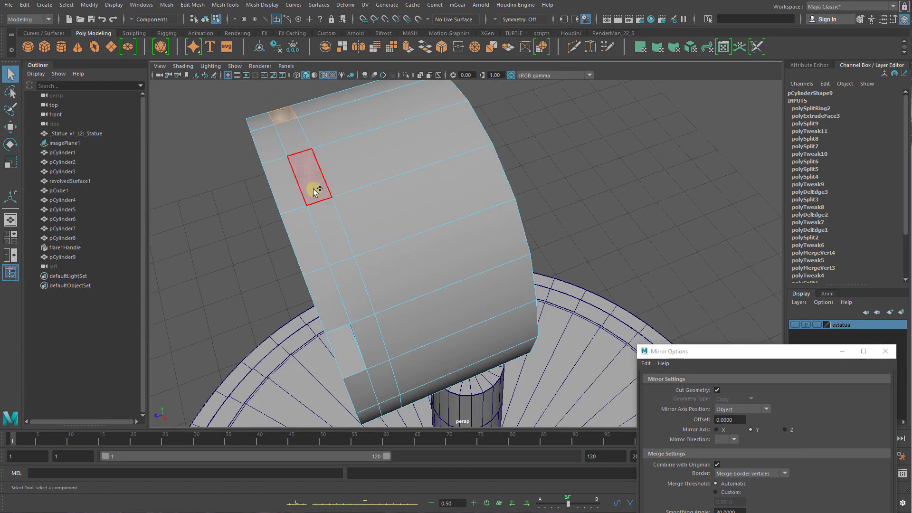
{"action": "double_click", "coordinate": [314, 190]}
{"action": "left_click_drag", "start_coordinate": [353, 239], "coordinate": [425, 170], "text": "alt"}
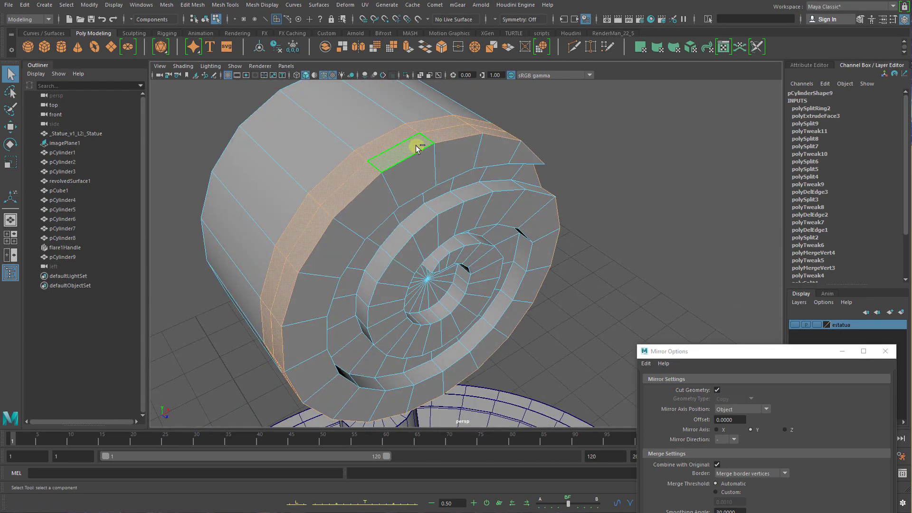
Extrude the selected side rings outward about 0.108 to form the rim, and reselect the cylinder as an object
{"action": "right_click_drag", "start_coordinate": [416, 149], "coordinate": [421, 163], "text": "shift"}
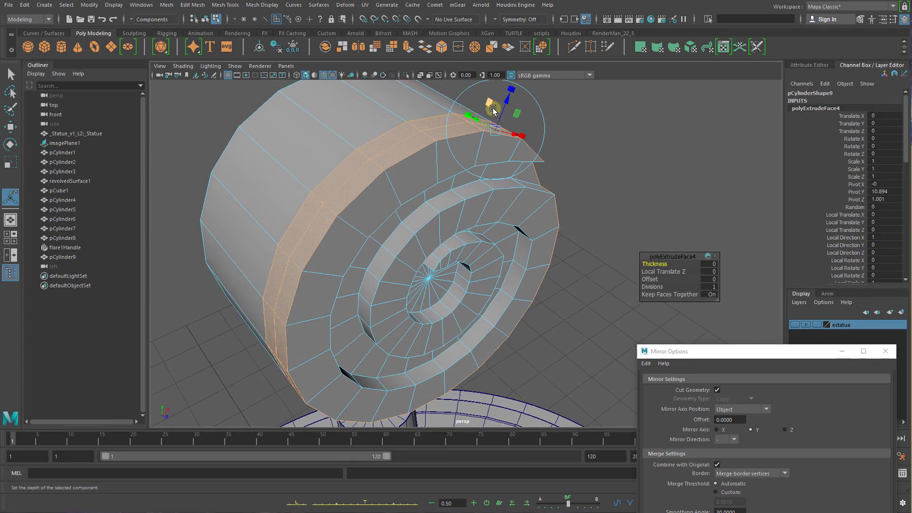
{"action": "left_click_drag", "start_coordinate": [493, 109], "coordinate": [519, 85]}
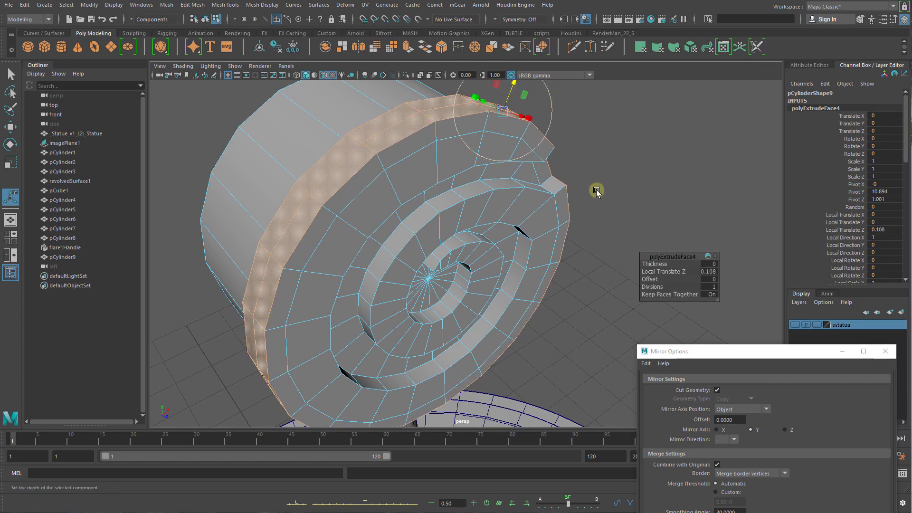
{"action": "left_click_drag", "start_coordinate": [596, 191], "coordinate": [413, 195], "text": "alt"}
{"action": "key", "text": "q"}
{"action": "right_click_drag", "start_coordinate": [425, 200], "coordinate": [567, 153]}
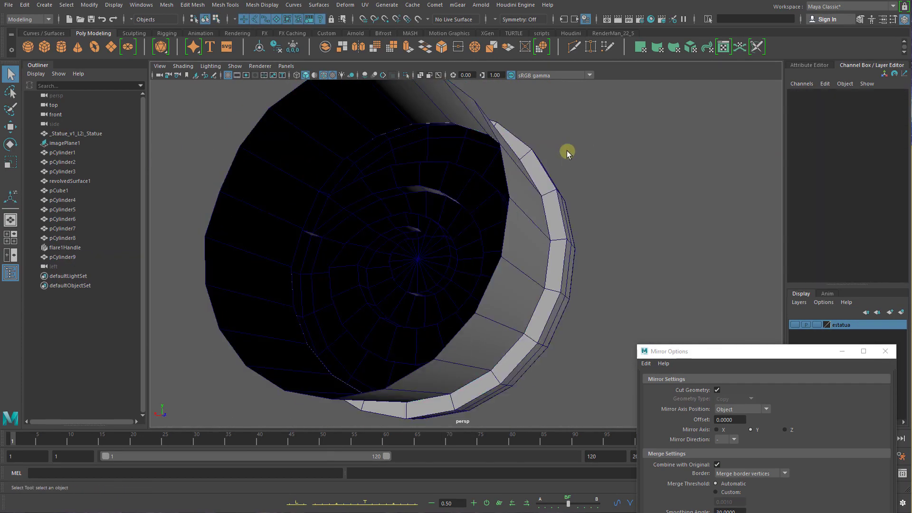
{"action": "left_click_drag", "start_coordinate": [568, 153], "coordinate": [533, 206], "text": "alt"}
{"action": "left_click", "coordinate": [334, 217]}
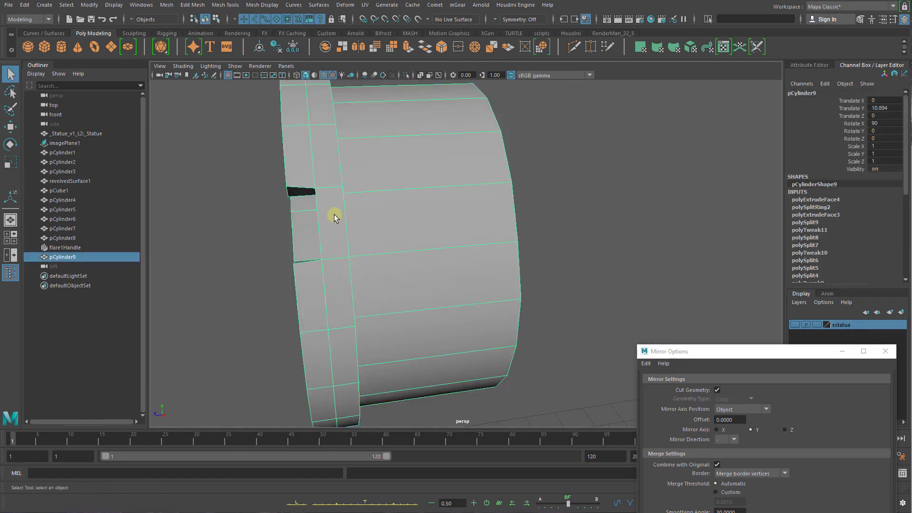
{"action": "left_click_drag", "start_coordinate": [333, 217], "coordinate": [477, 196], "text": "alt"}
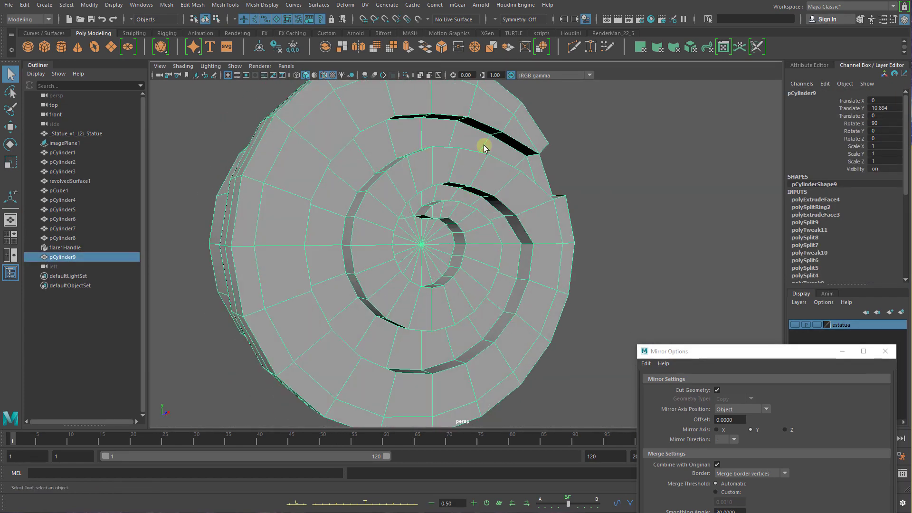
{"action": "left_click_drag", "start_coordinate": [399, 176], "coordinate": [412, 179], "text": "alt"}
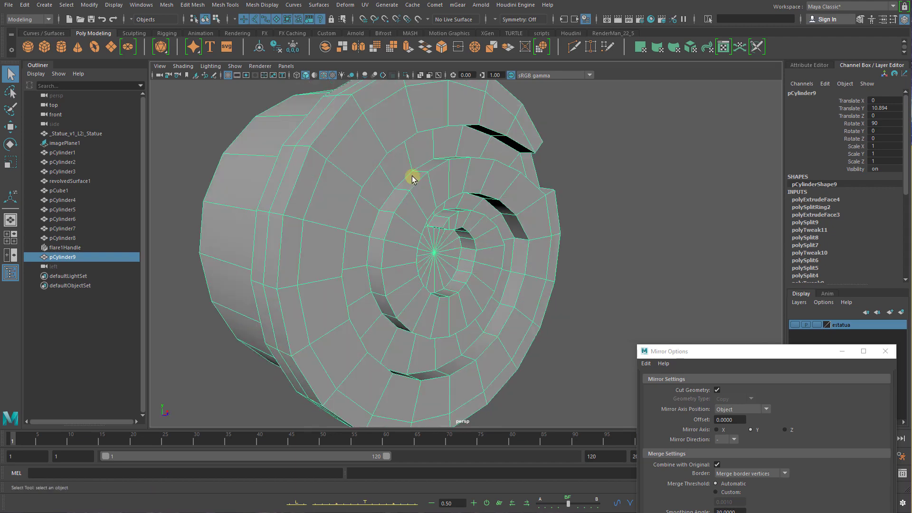
Try moving a face on the extruded rim to check its connections, and undo the move
{"action": "left_click_drag", "start_coordinate": [406, 134], "coordinate": [470, 201], "text": "alt"}
{"action": "right_click_drag", "start_coordinate": [468, 181], "coordinate": [457, 197]}
{"action": "left_click", "coordinate": [449, 203]}
{"action": "key", "text": "w"}
{"action": "left_click_drag", "start_coordinate": [448, 204], "coordinate": [455, 199]}
{"action": "key", "text": "ctrl+z"}
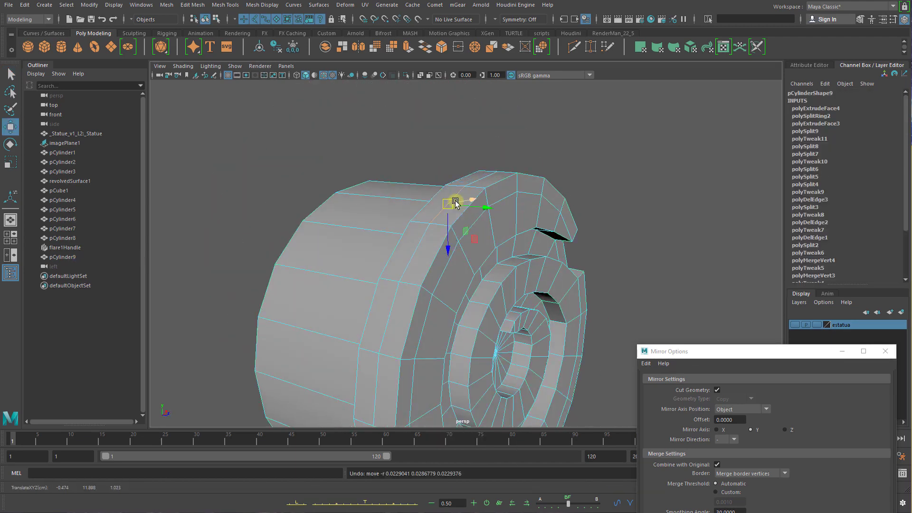
Mirror pCylinder9 across its object Y axis in the negative direction, rotating the mirror plane to about -25.58 in Z to form an elbow
{"action": "right_click_drag", "start_coordinate": [455, 199], "coordinate": [484, 183]}
{"action": "right_click_drag", "start_coordinate": [515, 243], "coordinate": [470, 244], "text": "alt"}
{"action": "right_click_drag", "start_coordinate": [496, 205], "coordinate": [482, 204], "text": "alt"}
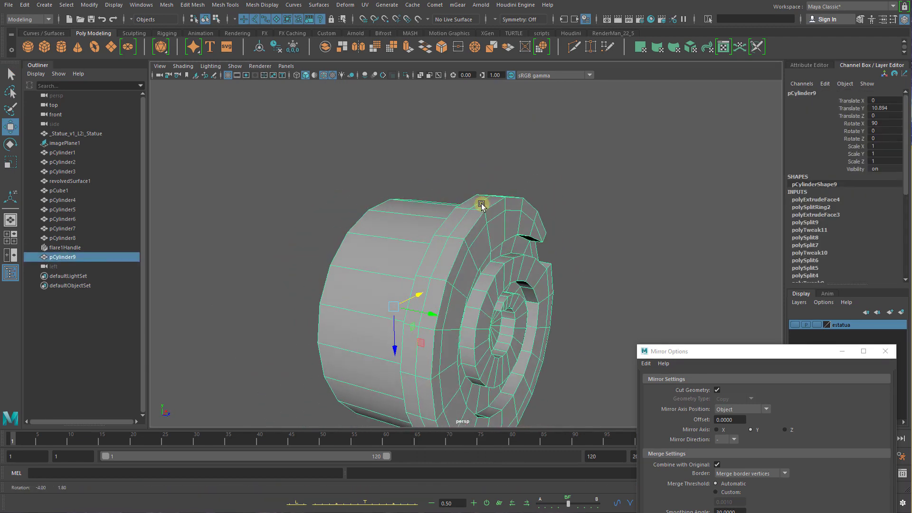
{"action": "left_click_drag", "start_coordinate": [713, 352], "coordinate": [645, 145]}
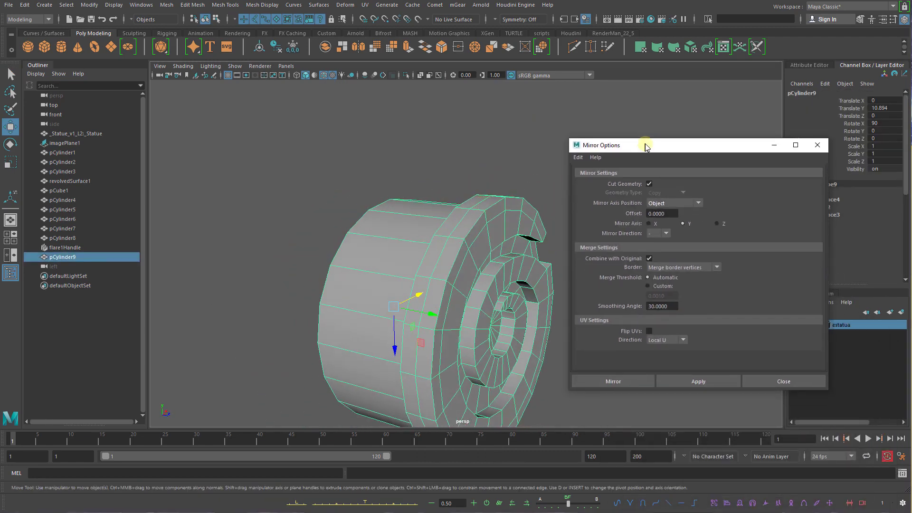
{"action": "left_click", "coordinate": [704, 382]}
{"action": "left_click_drag", "start_coordinate": [395, 315], "coordinate": [469, 301]}
{"action": "key", "text": "q"}
Merge the uppermost pair of facing border vertices across the gap at the elbow's seam
{"action": "right_click_drag", "start_coordinate": [450, 281], "coordinate": [444, 257]}
{"action": "left_click_drag", "start_coordinate": [452, 260], "coordinate": [437, 262], "text": "alt"}
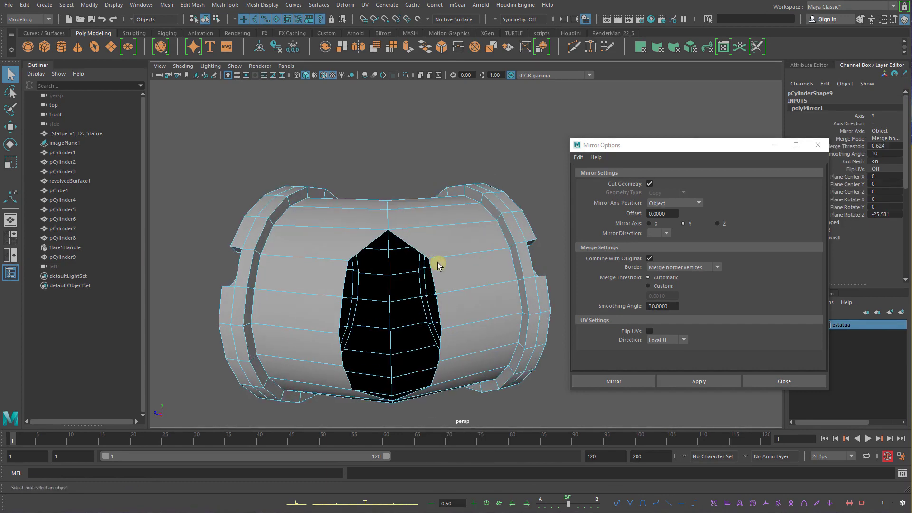
{"action": "scroll", "coordinate": [438, 266], "scroll_direction": "up", "scroll_amount": 2}
{"action": "right_click", "coordinate": [426, 269]}
{"action": "left_click", "coordinate": [380, 270]}
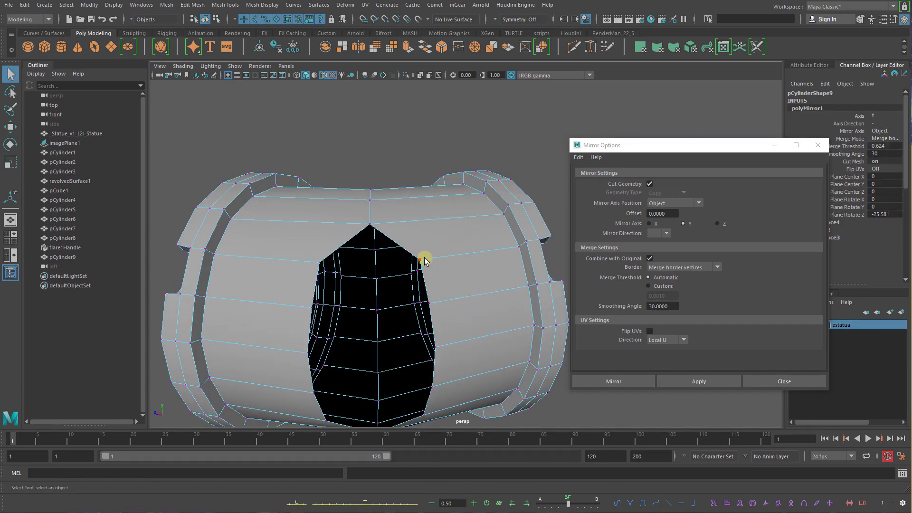
{"action": "left_click_drag", "start_coordinate": [389, 261], "coordinate": [419, 205], "text": "alt"}
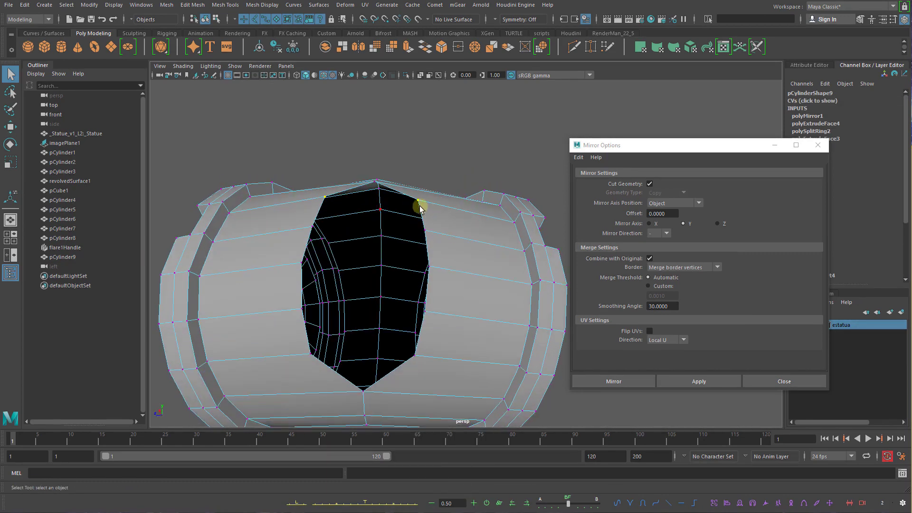
{"action": "right_click_drag", "start_coordinate": [420, 206], "coordinate": [378, 175]}
{"action": "key", "text": "t"}
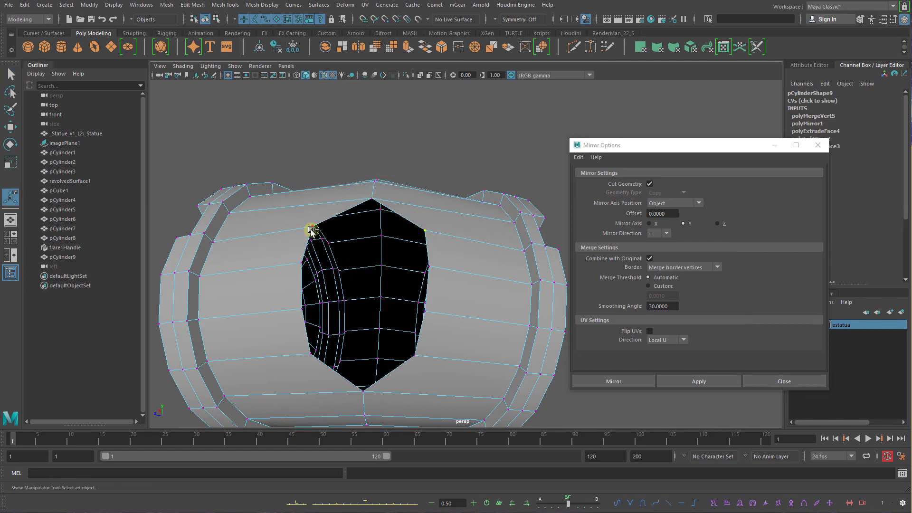
Merge the remaining facing vertex pairs one after another to close the gap along the elbow's seam
{"action": "left_click_drag", "start_coordinate": [429, 259], "coordinate": [427, 241], "text": "alt"}
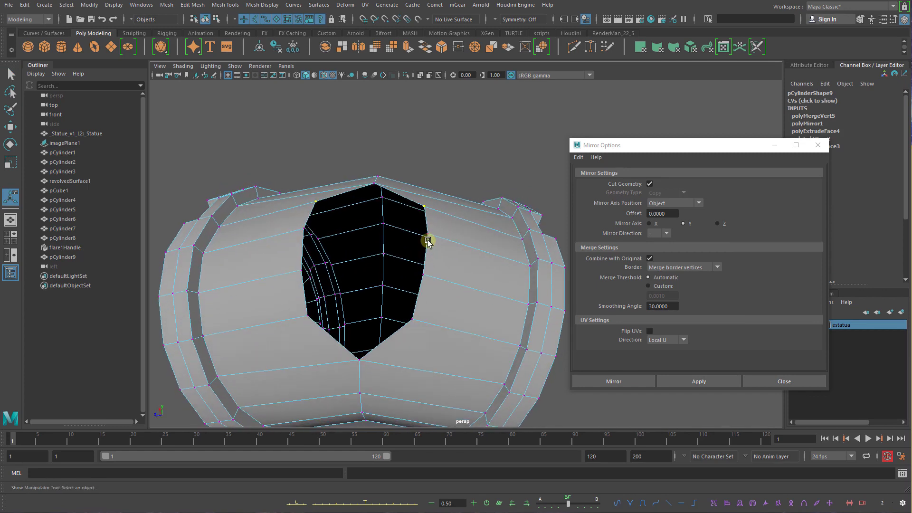
{"action": "key", "text": "g"}
{"action": "left_click", "coordinate": [430, 234]}
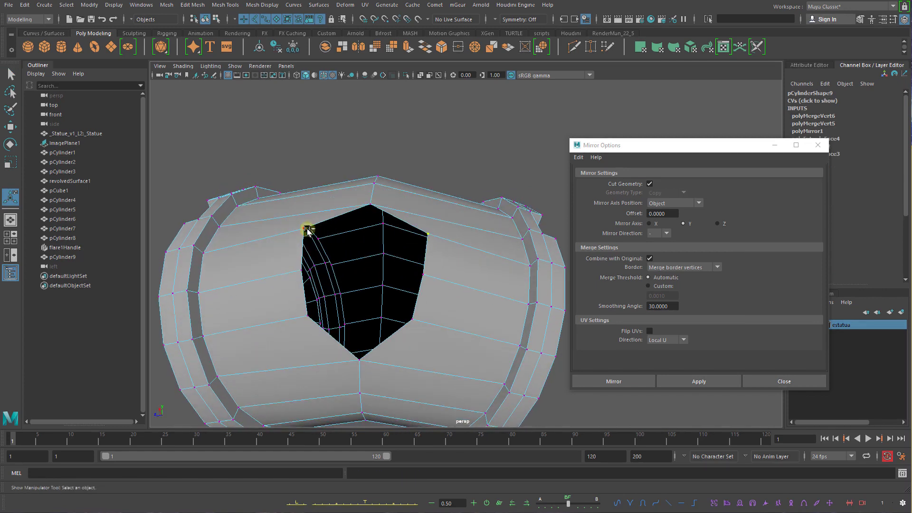
{"action": "key", "text": "g"}
{"action": "left_click_drag", "start_coordinate": [393, 259], "coordinate": [427, 253], "text": "alt"}
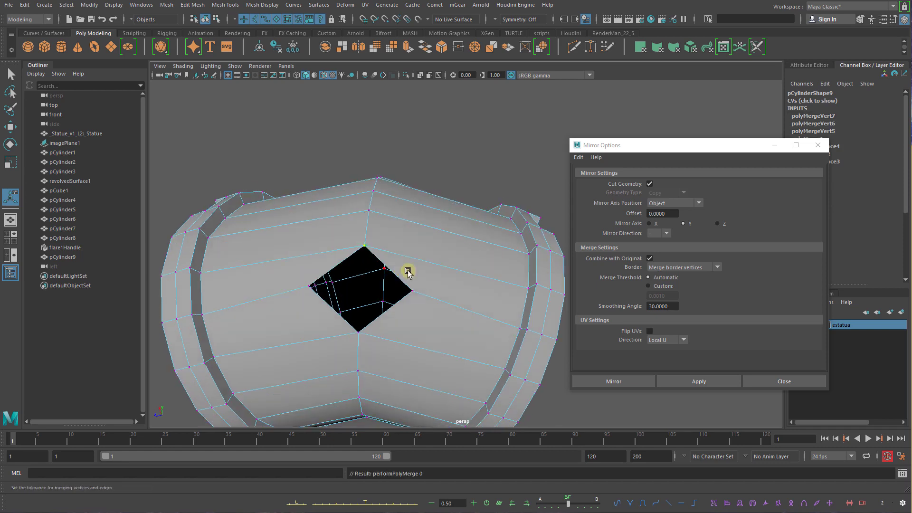
{"action": "key", "text": "g"}
{"action": "left_click", "coordinate": [412, 290]}
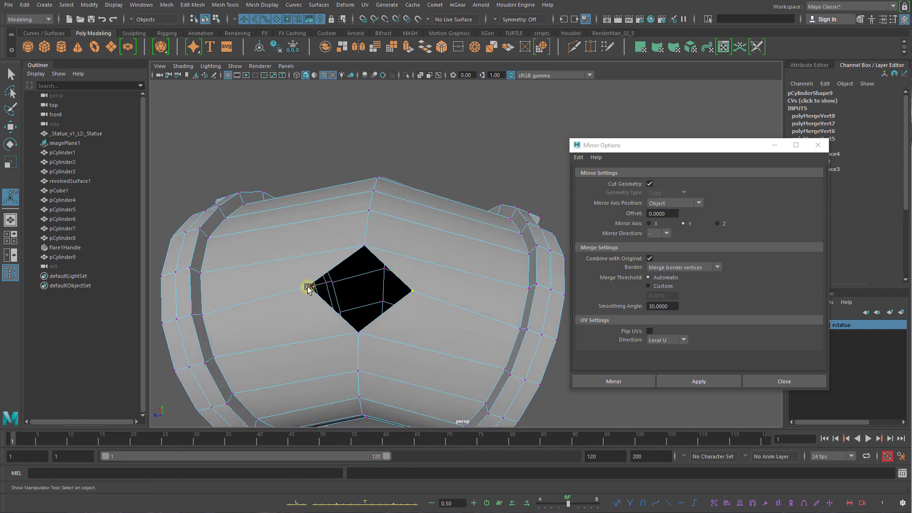
{"action": "key", "text": "g"}
{"action": "left_click_drag", "start_coordinate": [407, 285], "coordinate": [370, 252], "text": "alt"}
Rotate the whole elbow in the top view to about -25.5 in Rotate Y so its two ends are symmetrical
{"action": "key", "text": "q"}
{"action": "right_click_drag", "start_coordinate": [383, 229], "coordinate": [421, 218]}
{"action": "left_click_drag", "start_coordinate": [377, 259], "coordinate": [423, 266], "text": "alt"}
{"action": "key", "text": "space"}
{"action": "right_click_drag", "start_coordinate": [422, 266], "coordinate": [359, 269], "text": "alt"}
{"action": "right_click_drag", "start_coordinate": [440, 241], "coordinate": [457, 259], "text": "alt"}
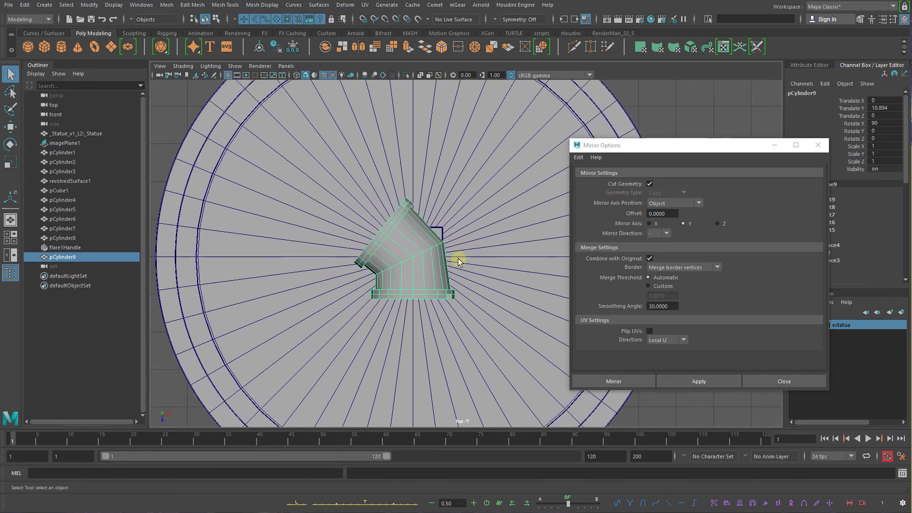
{"action": "key", "text": "w"}
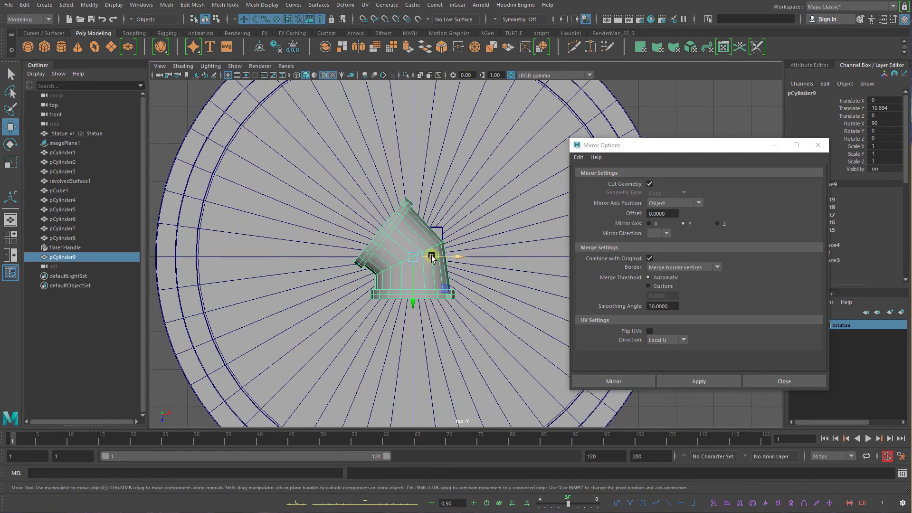
{"action": "key", "text": "e"}
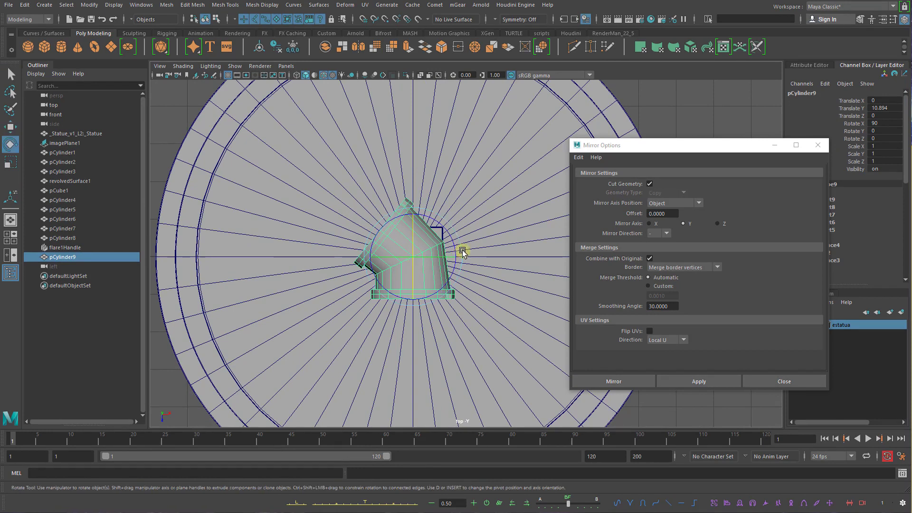
{"action": "left_click_drag", "start_coordinate": [463, 249], "coordinate": [469, 271]}
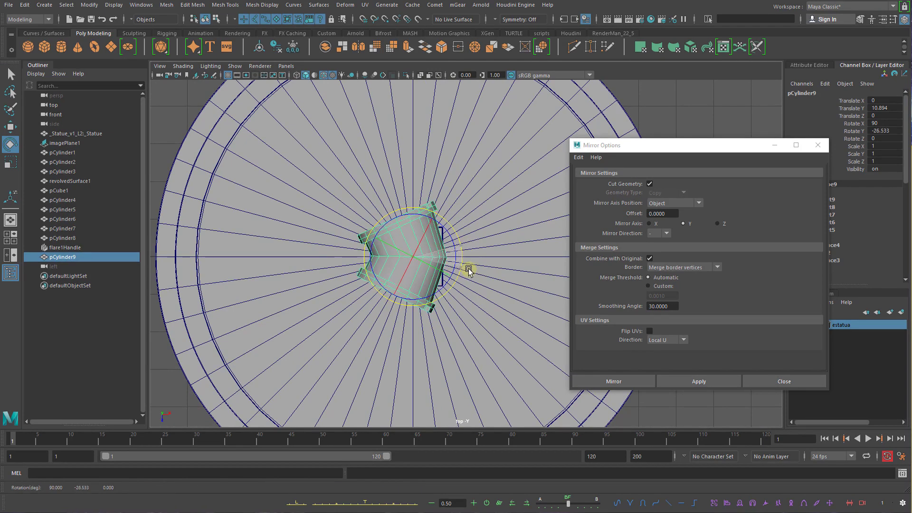
Try moving the elbow along its object axes instead of the world axes, and undo the move
{"action": "key", "text": "w"}
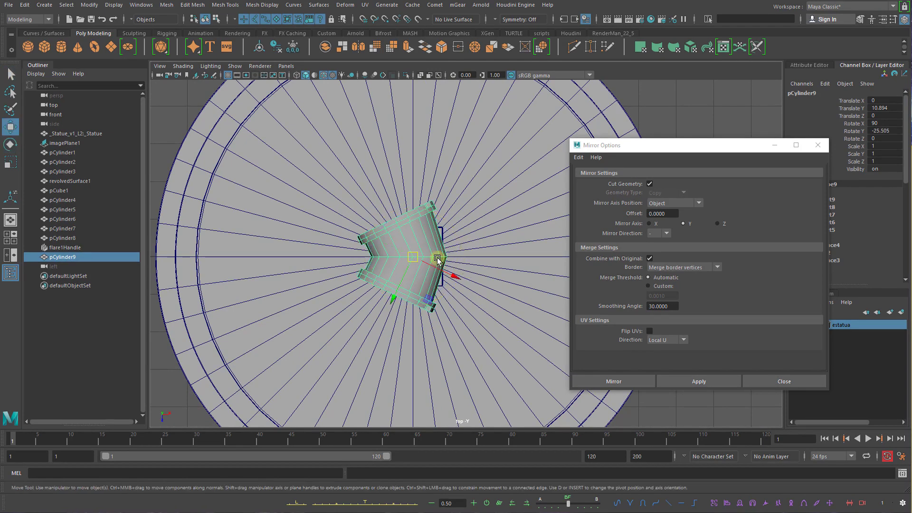
{"action": "left_click_drag", "start_coordinate": [437, 260], "coordinate": [406, 260]}
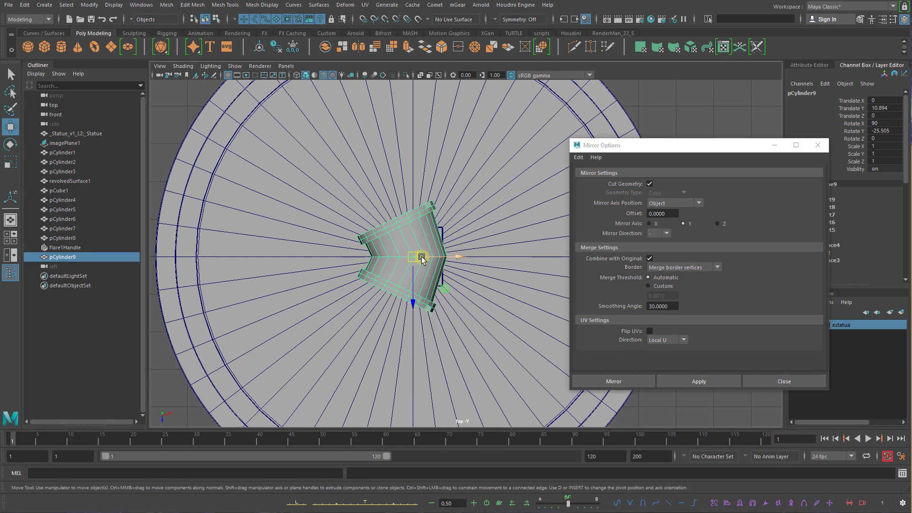
{"action": "left_click", "coordinate": [421, 258]}
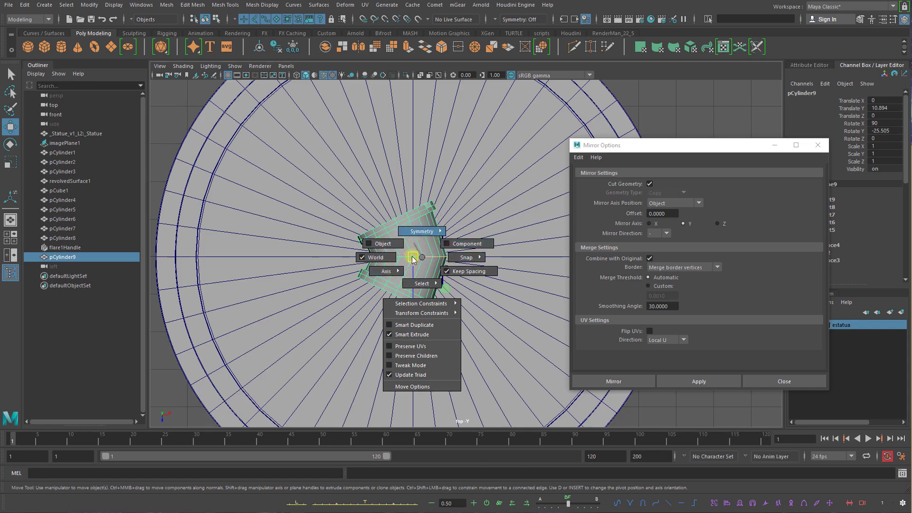
{"action": "left_click_drag", "start_coordinate": [413, 259], "coordinate": [380, 244]}
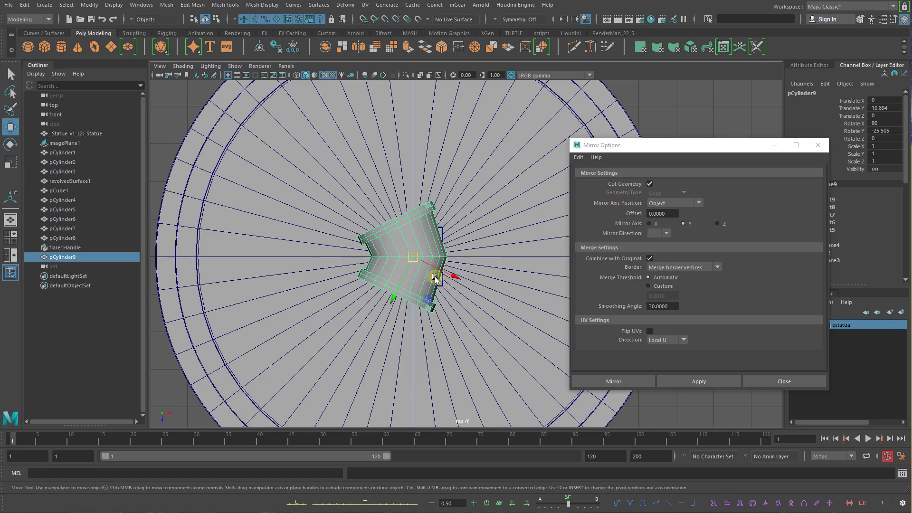
{"action": "left_click_drag", "start_coordinate": [435, 277], "coordinate": [419, 315]}
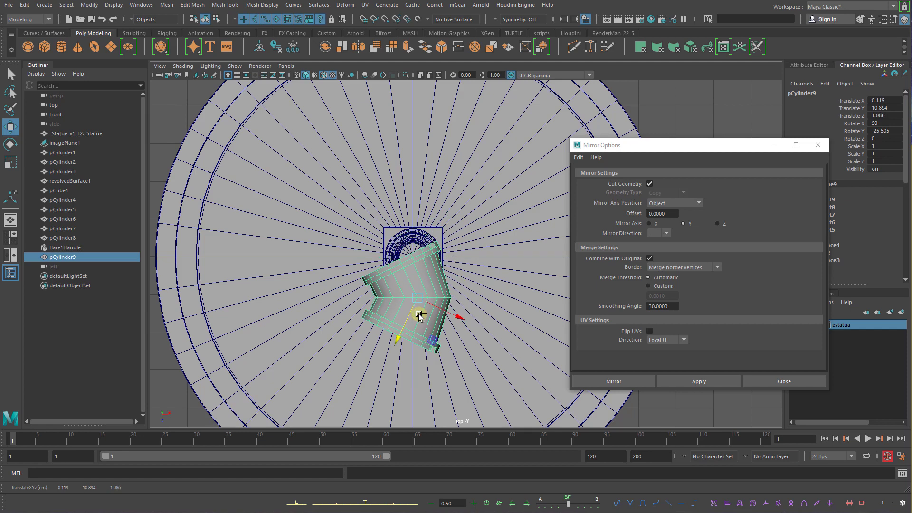
{"action": "key", "text": "ctrl+z"}
Move the elbow off the column to about X -3.12, Z -0.07 using world axes, and deselect it
{"action": "left_click_drag", "start_coordinate": [435, 279], "coordinate": [295, 254]}
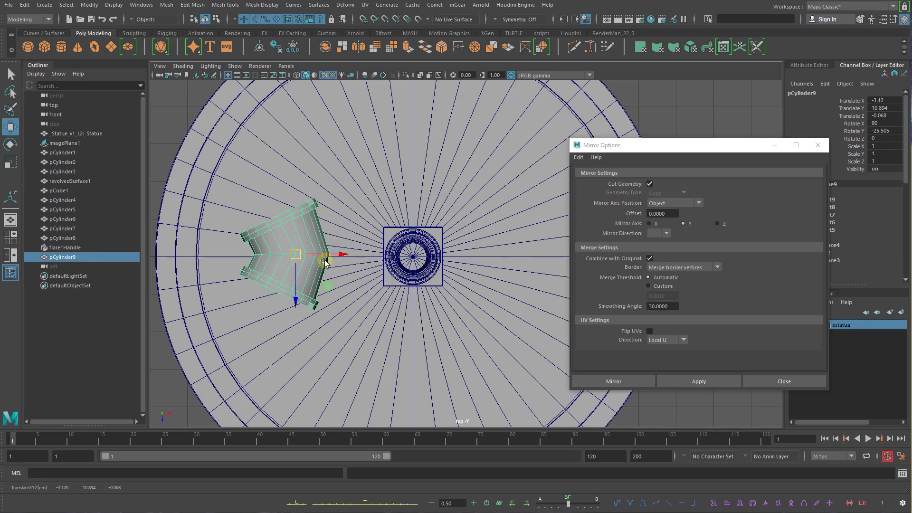
{"action": "right_click_drag", "start_coordinate": [440, 274], "coordinate": [315, 259], "text": "alt"}
{"action": "key", "text": "q"}
{"action": "left_click", "coordinate": [317, 136]}
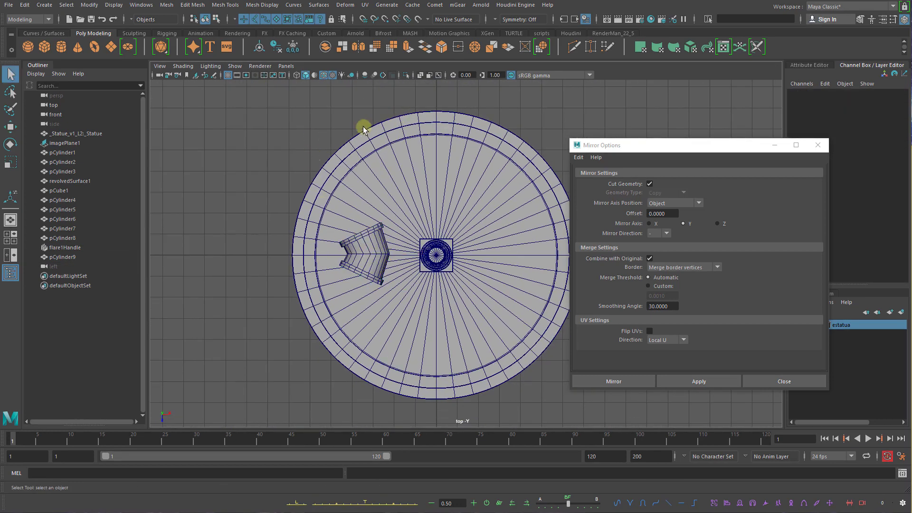
Create a polygon cube, check the column capital reference image, and raise the cube above the column to about Y 9.796
{"action": "left_click", "coordinate": [44, 48]}
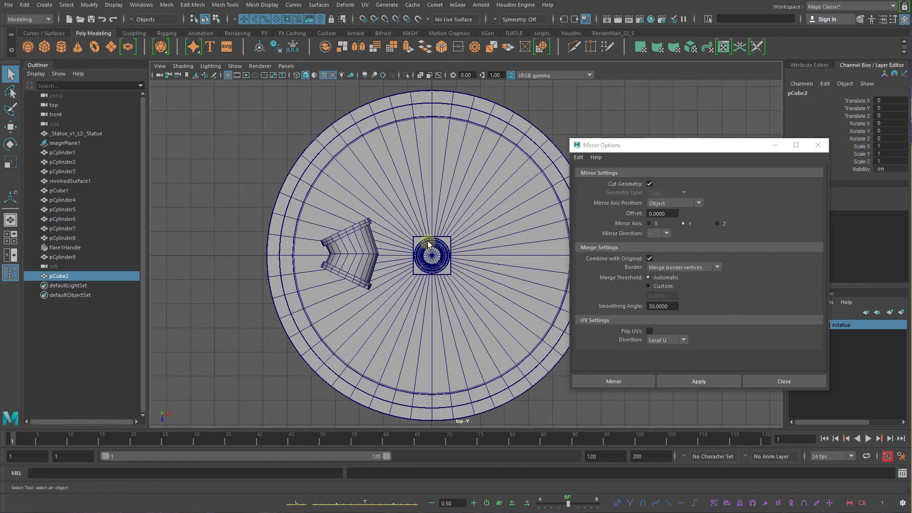
{"action": "key", "text": "alt+Tab"}
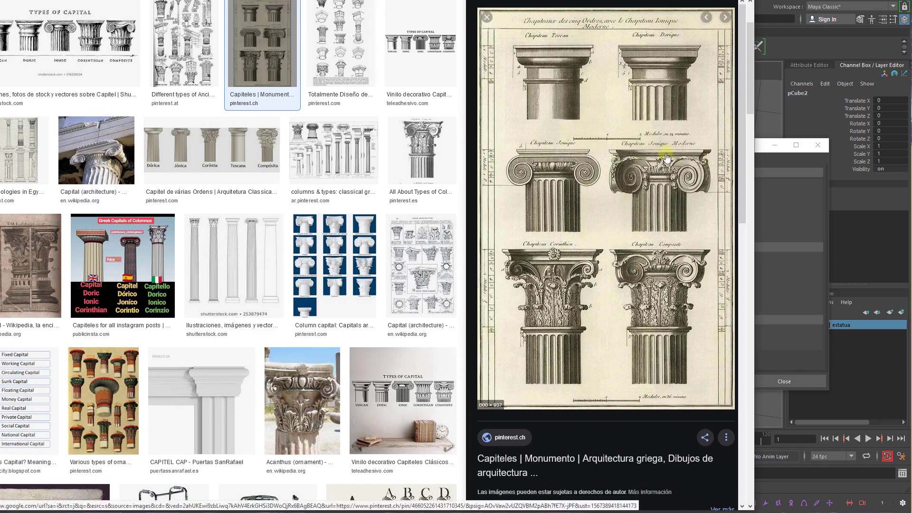
{"action": "left_click", "coordinate": [791, 2]}
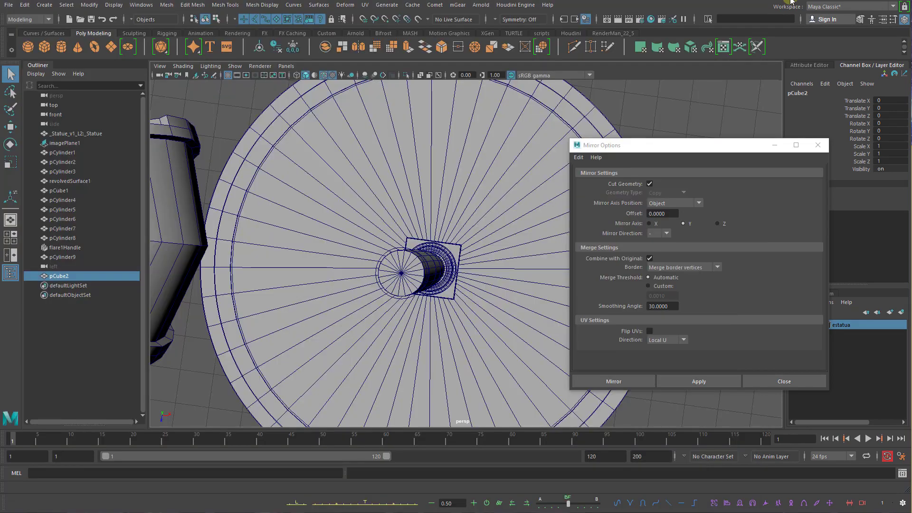
{"action": "left_click_drag", "start_coordinate": [443, 221], "coordinate": [437, 110], "text": "alt"}
{"action": "key", "text": "w"}
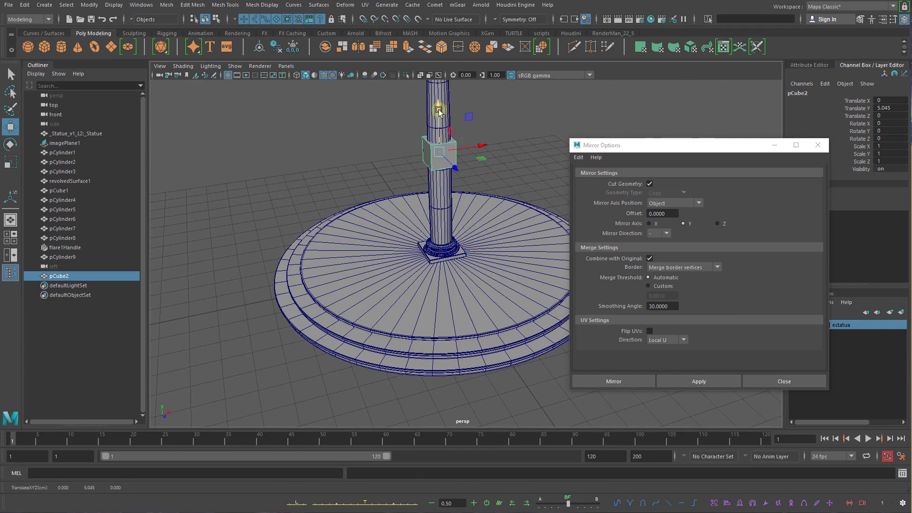
{"action": "middle_click_drag", "start_coordinate": [450, 145], "coordinate": [448, 221], "text": "alt"}
{"action": "left_click_drag", "start_coordinate": [436, 198], "coordinate": [393, 227]}
{"action": "key", "text": "space"}
{"action": "key", "text": "space"}
{"action": "left_click_drag", "start_coordinate": [439, 287], "coordinate": [431, 244]}
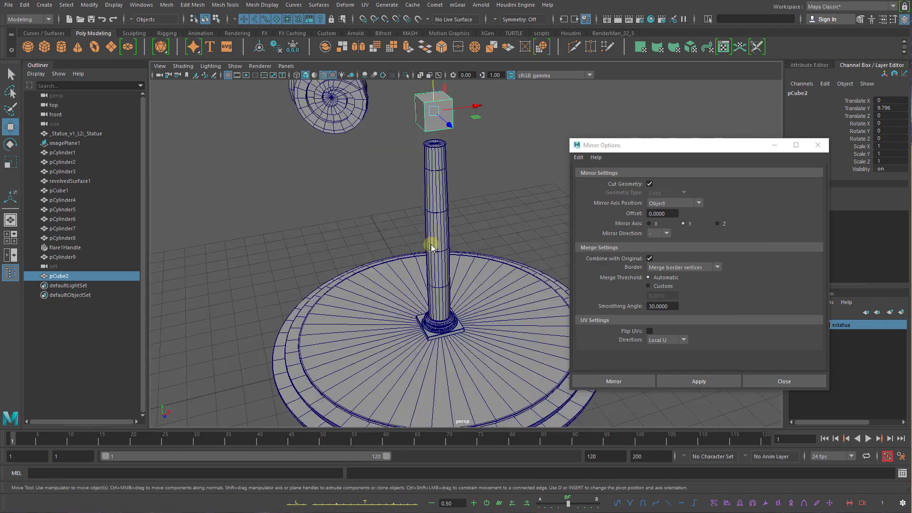
Extrude the cube's four side faces outward with a Local Translate Z of about 1.71
{"action": "key", "text": "f"}
{"action": "right_click_drag", "start_coordinate": [482, 241], "coordinate": [454, 249], "text": "alt"}
{"action": "left_click_drag", "start_coordinate": [454, 249], "coordinate": [488, 237], "text": "alt"}
{"action": "key", "text": "q"}
{"action": "right_click_drag", "start_coordinate": [488, 237], "coordinate": [490, 273]}
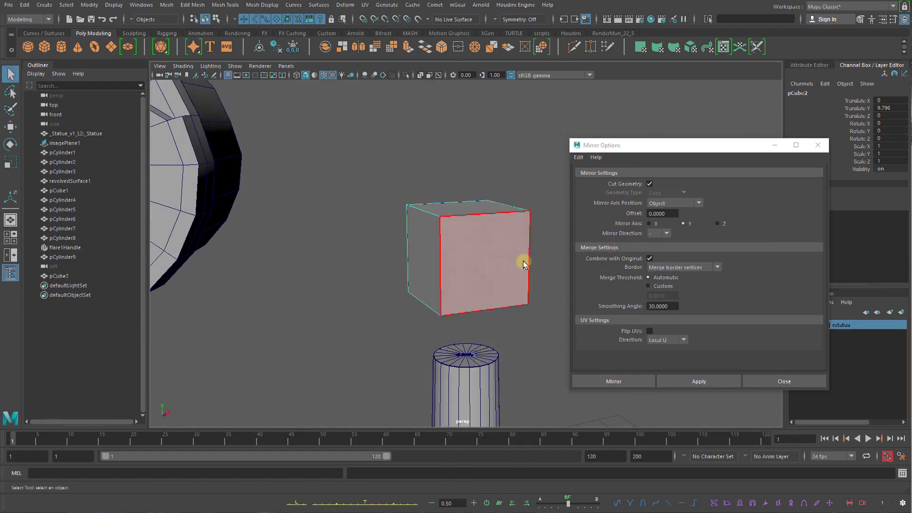
{"action": "left_click_drag", "start_coordinate": [549, 226], "coordinate": [327, 249]}
{"action": "left_click_drag", "start_coordinate": [451, 247], "coordinate": [496, 259], "text": "alt"}
{"action": "middle_click_drag", "start_coordinate": [496, 259], "coordinate": [436, 239], "text": "alt"}
{"action": "right_click_drag", "start_coordinate": [437, 238], "coordinate": [434, 264], "text": "shift"}
{"action": "left_click_drag", "start_coordinate": [459, 267], "coordinate": [569, 338]}
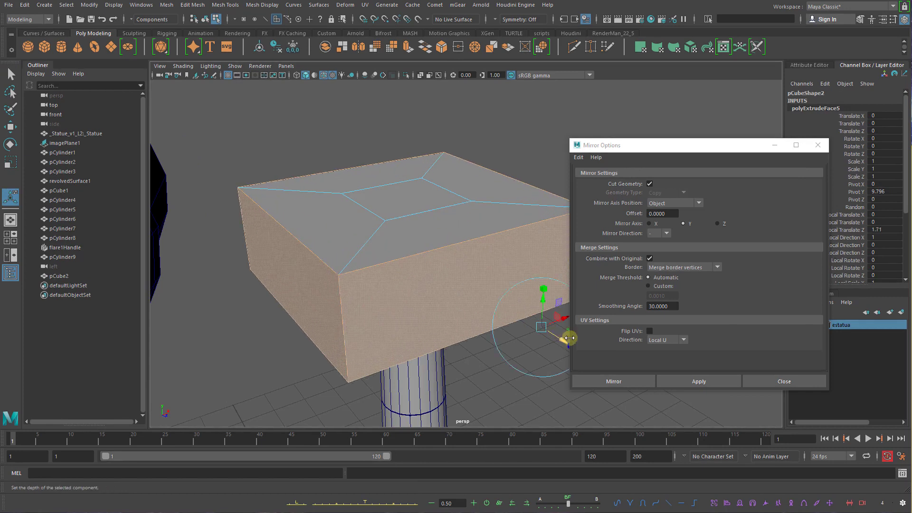
Close Mirror Options and turn off Keep Faces Together for the extrusion to separate the four arms
{"action": "left_click", "coordinate": [818, 145]}
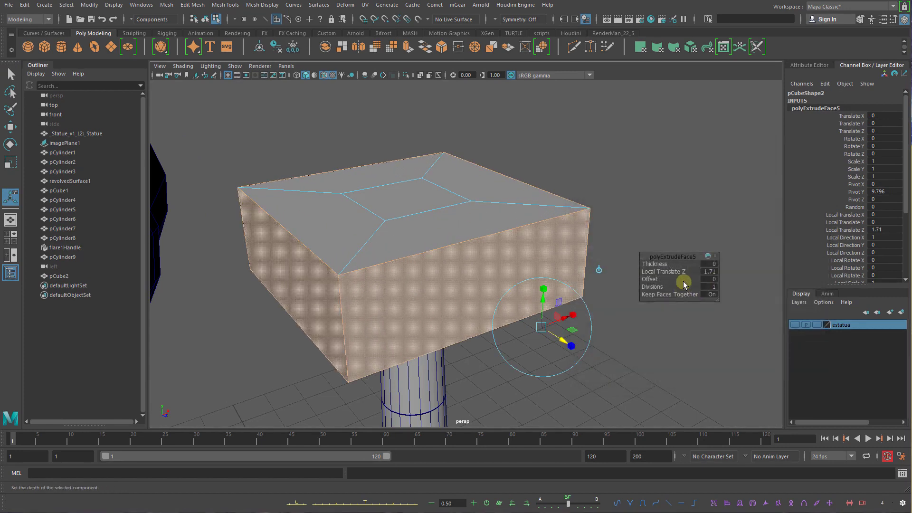
{"action": "left_click_drag", "start_coordinate": [665, 259], "coordinate": [651, 221]}
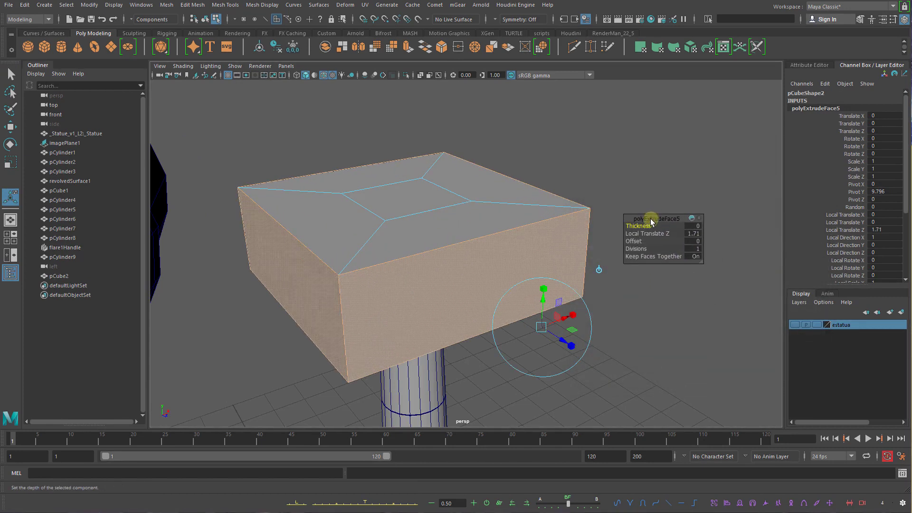
{"action": "left_click", "coordinate": [695, 256]}
{"action": "left_click_drag", "start_coordinate": [403, 235], "coordinate": [400, 261], "text": "alt"}
{"action": "key", "text": "q"}
{"action": "key", "text": "space"}
{"action": "left_click", "coordinate": [438, 256]}
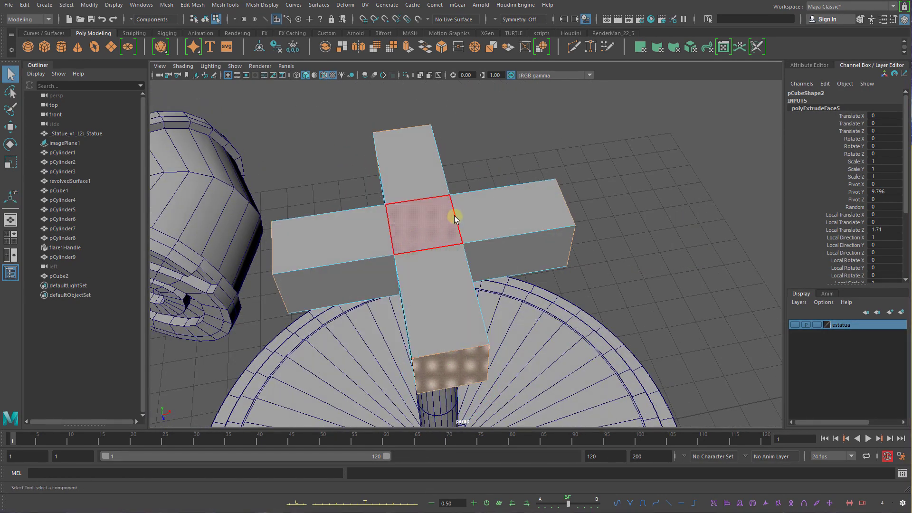
Isolate the whole cross-shaped mesh in the viewport and view it from the top
{"action": "right_click_drag", "start_coordinate": [455, 219], "coordinate": [481, 175]}
{"action": "left_click", "coordinate": [405, 75]}
{"action": "key", "text": "space"}
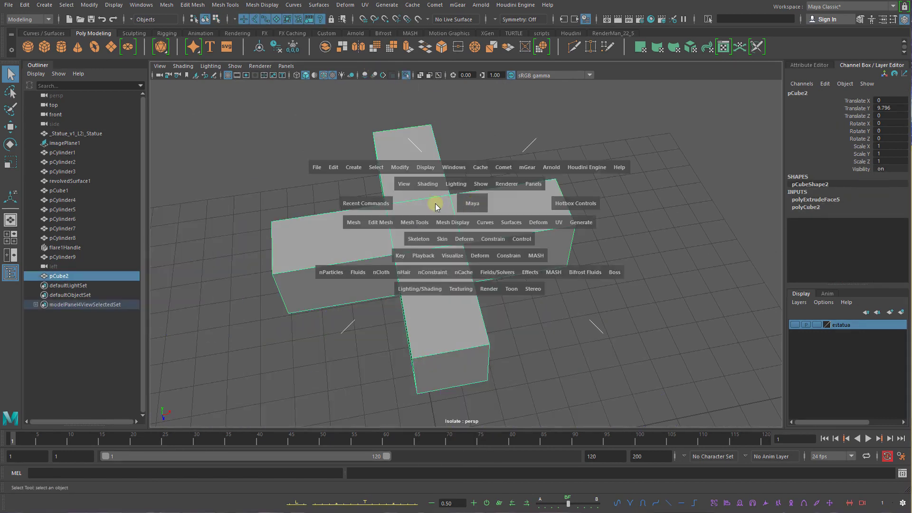
{"action": "left_click_drag", "start_coordinate": [472, 203], "coordinate": [434, 204]}
{"action": "right_click_drag", "start_coordinate": [529, 242], "coordinate": [650, 276], "text": "alt"}
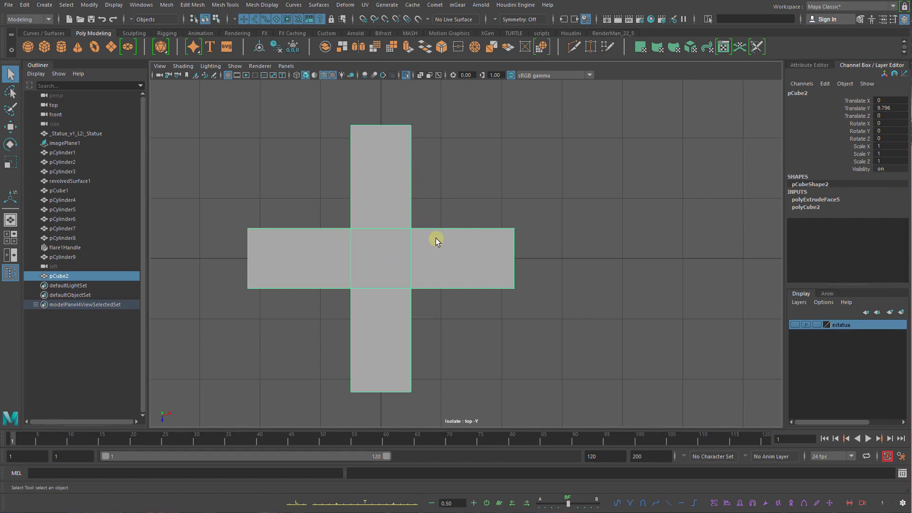
Bevel the four vertical inner corner edges where the arms of the cross meet
{"action": "key", "text": "space"}
{"action": "key", "text": "space"}
{"action": "left_click_drag", "start_coordinate": [437, 260], "coordinate": [465, 212]}
{"action": "mouse_move", "coordinate": [455, 209]}
{"action": "left_mouse_down", "text": "alt"}
{"action": "mouse_move", "coordinate": [418, 206]}
{"action": "mouse_move", "coordinate": [445, 224]}
{"action": "left_mouse_up", "text": "alt"}
{"action": "right_click_drag", "start_coordinate": [459, 248], "coordinate": [457, 219]}
{"action": "left_click_drag", "start_coordinate": [454, 239], "coordinate": [449, 220], "text": "alt"}
{"action": "left_click", "coordinate": [441, 252]}
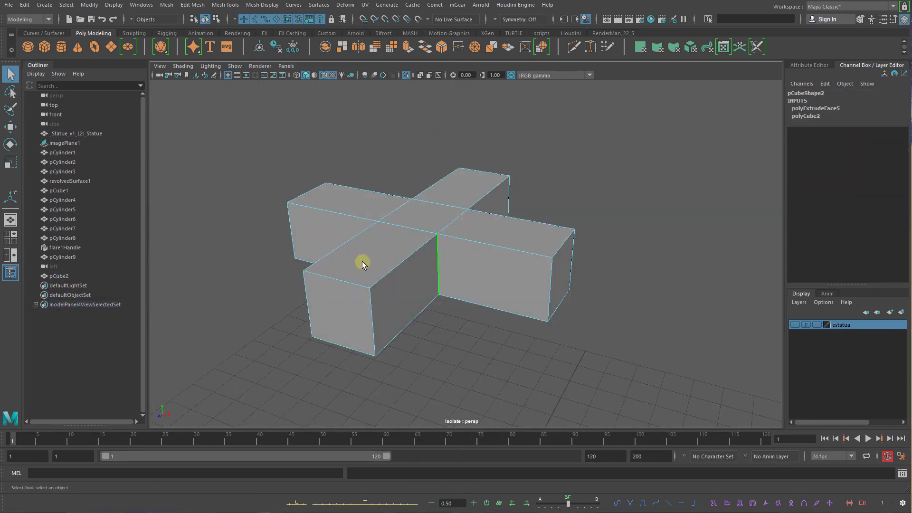
{"action": "left_click_drag", "start_coordinate": [361, 262], "coordinate": [456, 266], "text": "alt"}
{"action": "right_click_drag", "start_coordinate": [473, 243], "coordinate": [496, 266], "text": "shift"}
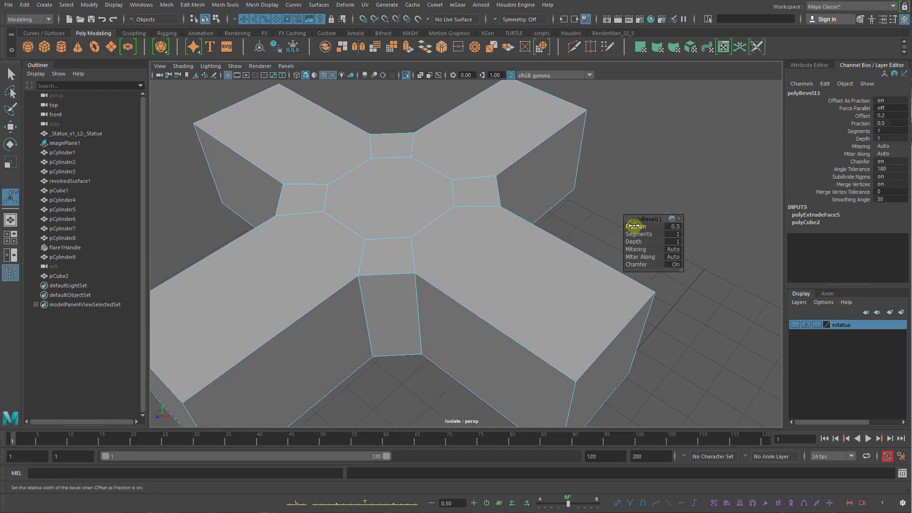
Try a fraction of 1 with 2 segments on the cross's inner corner bevels
{"action": "left_click_drag", "start_coordinate": [635, 227], "coordinate": [518, 247]}
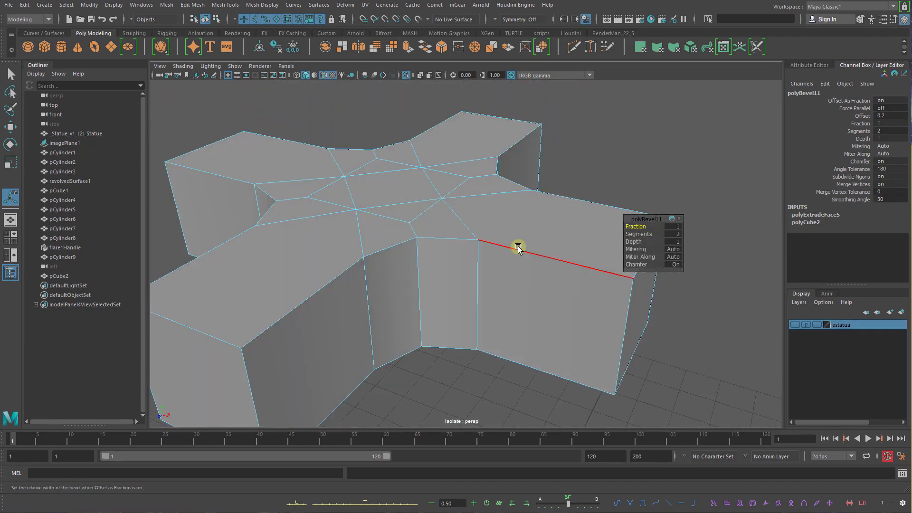
{"action": "key", "text": "ctrl+z"}
{"action": "key", "text": "ctrl+z"}
{"action": "key", "text": "ctrl+z"}
{"action": "key", "text": "ctrl+z"}
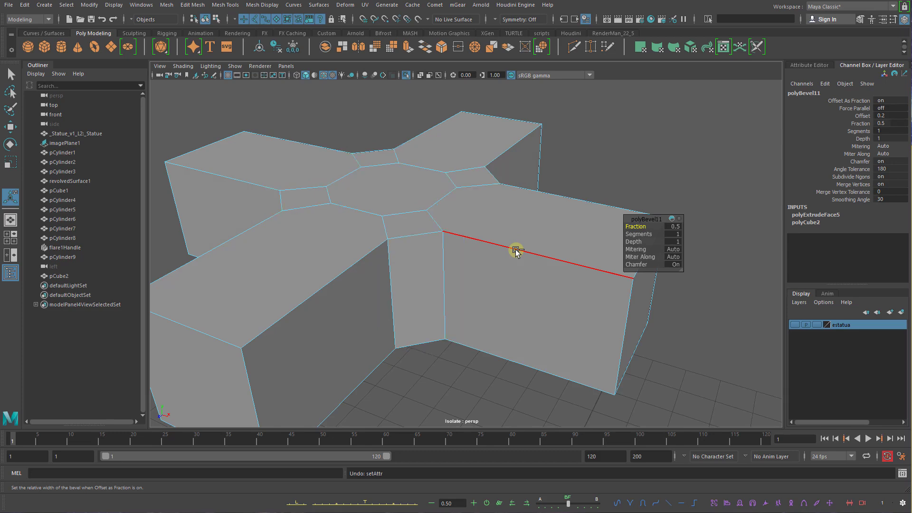
Insert two edge loops through the centre of the unbevelled cross, one along the length of each pair of arms
{"action": "left_click_drag", "start_coordinate": [514, 250], "coordinate": [435, 244], "text": "alt"}
{"action": "key", "text": "space"}
{"action": "right_click_drag", "start_coordinate": [487, 248], "coordinate": [522, 225], "text": "alt"}
{"action": "key", "text": "q"}
{"action": "right_click", "coordinate": [477, 239]}
{"action": "right_click_drag", "start_coordinate": [403, 241], "coordinate": [342, 257], "text": "shift"}
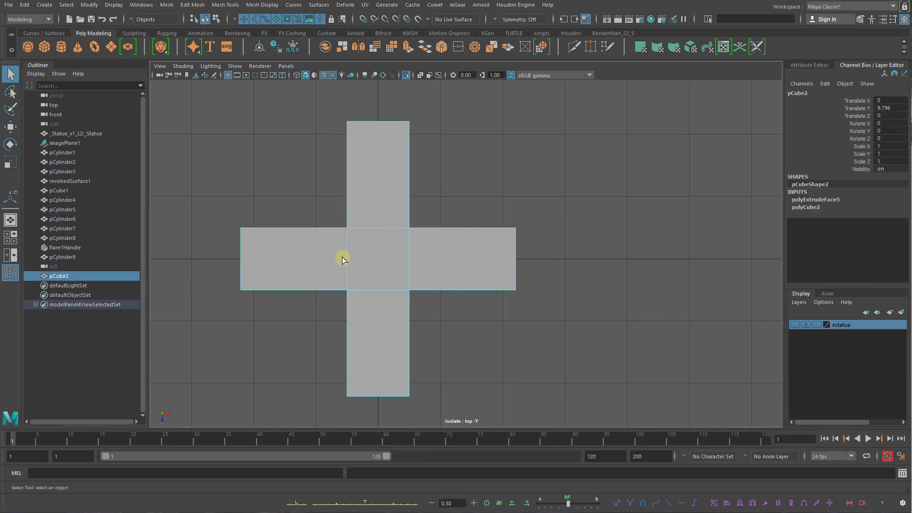
{"action": "left_click", "coordinate": [241, 259]}
{"action": "left_click", "coordinate": [379, 122]}
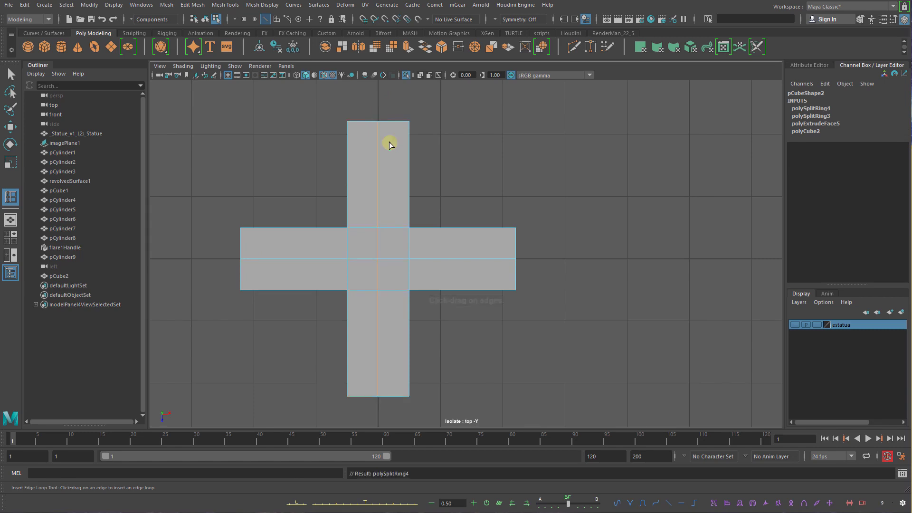
Delete the faces of three quadrants of the cross so that only one L-shaped quarter is kept
{"action": "right_click_drag", "start_coordinate": [412, 206], "coordinate": [435, 153]}
{"action": "left_click_drag", "start_coordinate": [252, 98], "coordinate": [370, 411]}
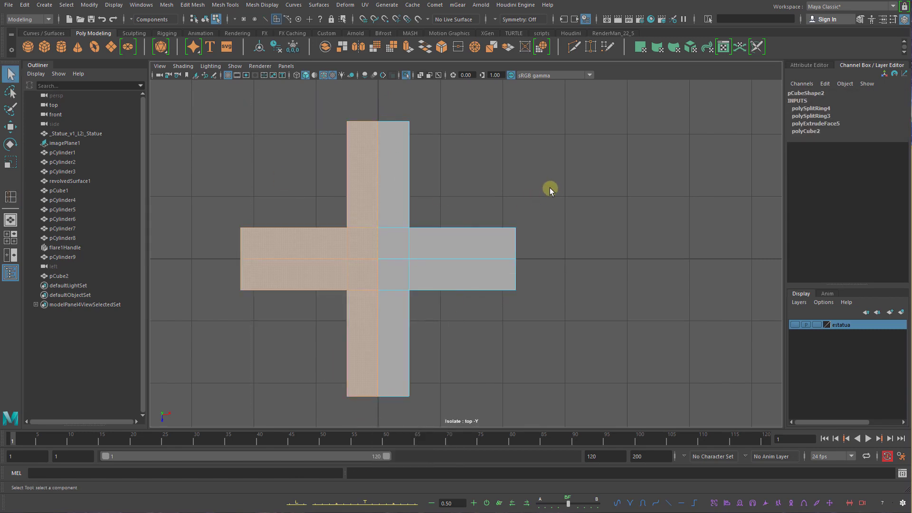
{"action": "key", "text": "Delete"}
{"action": "left_click_drag", "start_coordinate": [596, 98], "coordinate": [340, 240]}
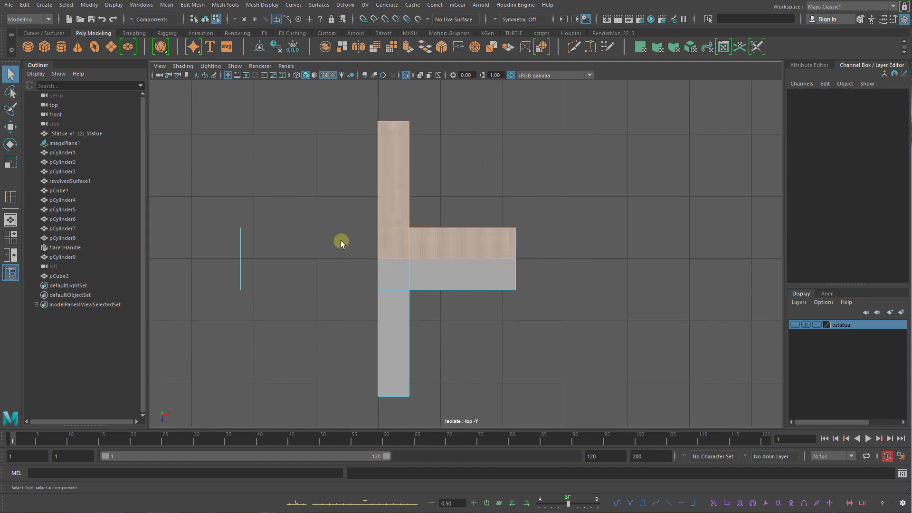
{"action": "key", "text": "Delete"}
{"action": "key", "text": "space"}
{"action": "left_click_drag", "start_coordinate": [441, 287], "coordinate": [432, 239]}
{"action": "scroll", "coordinate": [431, 238], "scroll_direction": "up", "scroll_amount": 2}
{"action": "right_click_drag", "start_coordinate": [432, 239], "coordinate": [464, 224]}
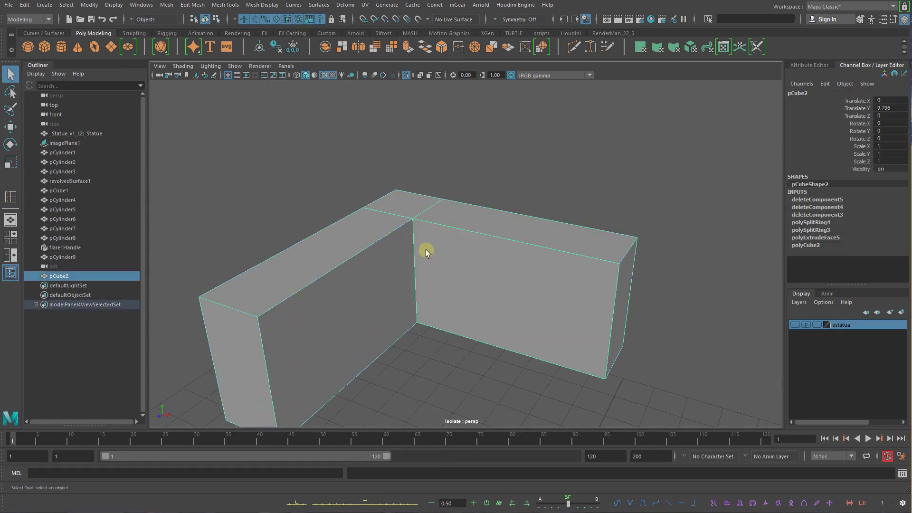
Try to bevel the L-shaped quarter's inner vertical corner edge with a fraction of 0.5 and 2 segments
{"action": "left_click_drag", "start_coordinate": [427, 250], "coordinate": [462, 232], "text": "alt"}
{"action": "left_click_drag", "start_coordinate": [506, 300], "coordinate": [419, 255], "text": "alt"}
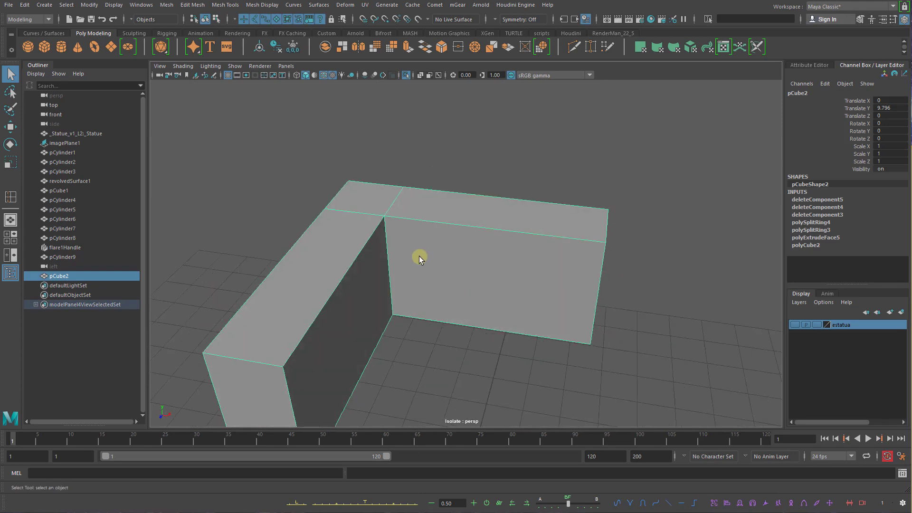
{"action": "mouse_move", "coordinate": [419, 255]}
{"action": "right_mouse_down", "text": "shift"}
{"action": "mouse_move", "coordinate": [425, 262]}
{"action": "mouse_move", "coordinate": [399, 242]}
{"action": "mouse_move", "coordinate": [366, 258]}
{"action": "mouse_move", "coordinate": [442, 248]}
{"action": "mouse_move", "coordinate": [420, 258]}
{"action": "right_mouse_up", "text": "shift"}
{"action": "left_click", "coordinate": [389, 244]}
{"action": "left_click_drag", "start_coordinate": [445, 254], "coordinate": [464, 258], "text": "alt"}
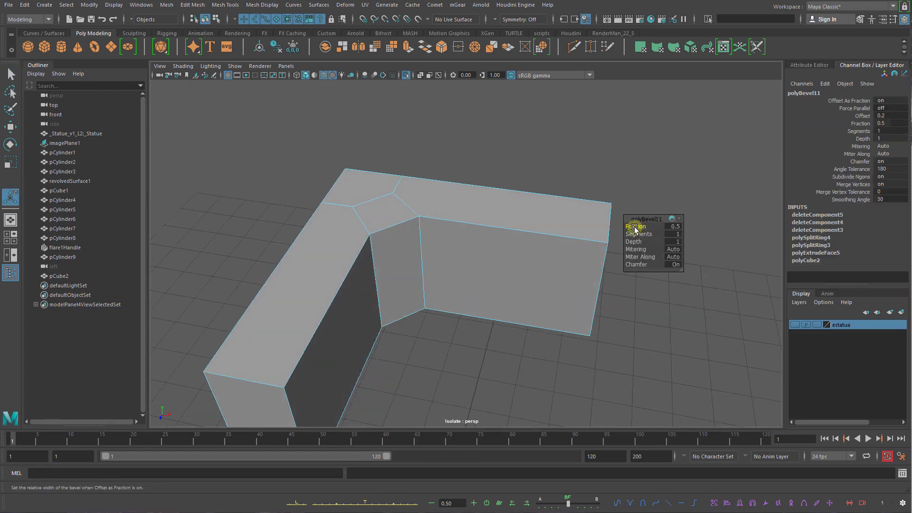
{"action": "left_click_drag", "start_coordinate": [636, 233], "coordinate": [639, 234]}
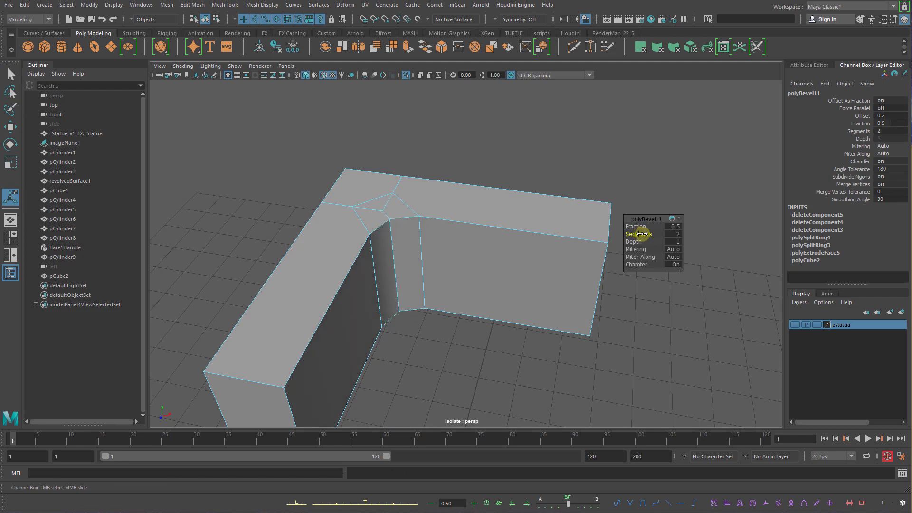
{"action": "left_click_drag", "start_coordinate": [431, 225], "coordinate": [472, 242], "text": "alt"}
{"action": "key", "text": "ctrl+z"}
{"action": "key", "text": "ctrl+z"}
{"action": "key", "text": "ctrl+z"}
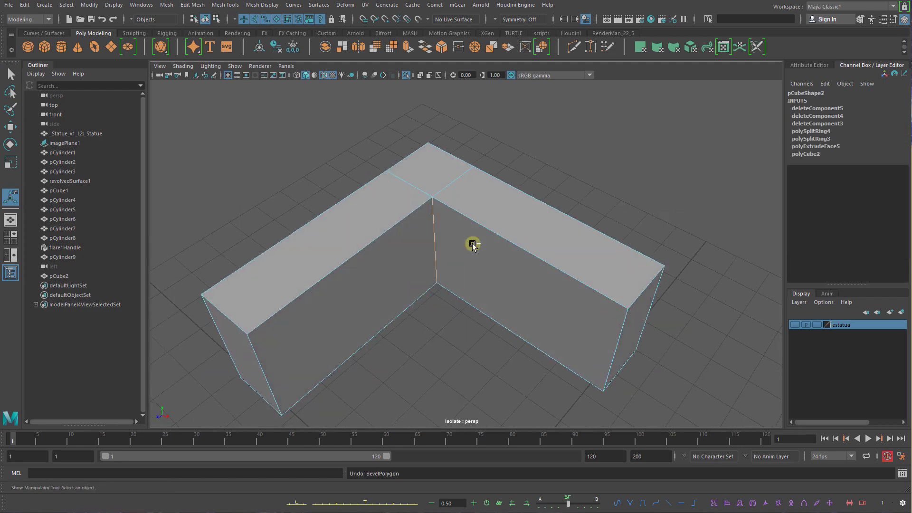
Insert one edge loop across each arm of the L-shaped quarter, close to the inner corner
{"action": "key", "text": "q"}
{"action": "left_click", "coordinate": [472, 204]}
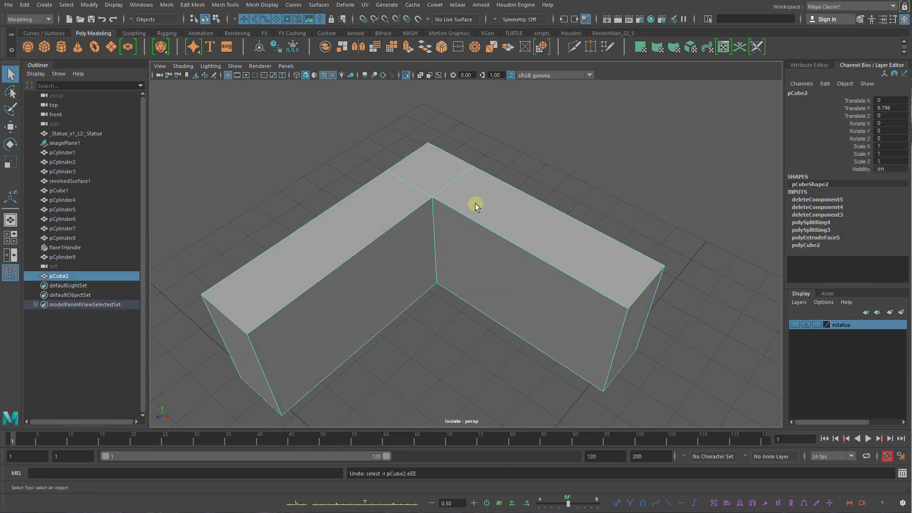
{"action": "right_click_drag", "start_coordinate": [475, 204], "coordinate": [432, 218], "text": "shift"}
{"action": "left_click", "coordinate": [443, 212]}
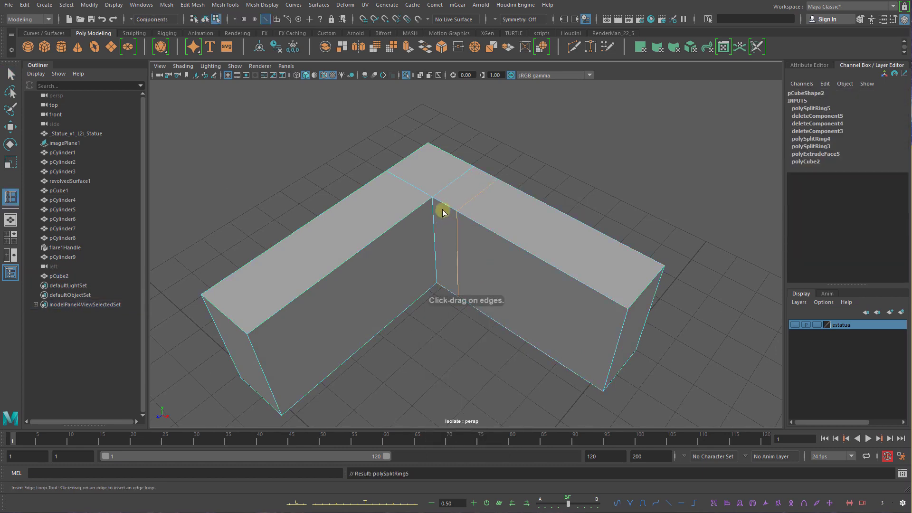
{"action": "left_click", "coordinate": [407, 216]}
Move the inner corner vertices diagonally outward, away from the centre of the cross
{"action": "key", "text": "space"}
{"action": "left_click_drag", "start_coordinate": [406, 216], "coordinate": [427, 218]}
{"action": "key", "text": "space"}
{"action": "left_click", "coordinate": [464, 217]}
{"action": "scroll", "coordinate": [429, 218], "scroll_direction": "up", "scroll_amount": 2}
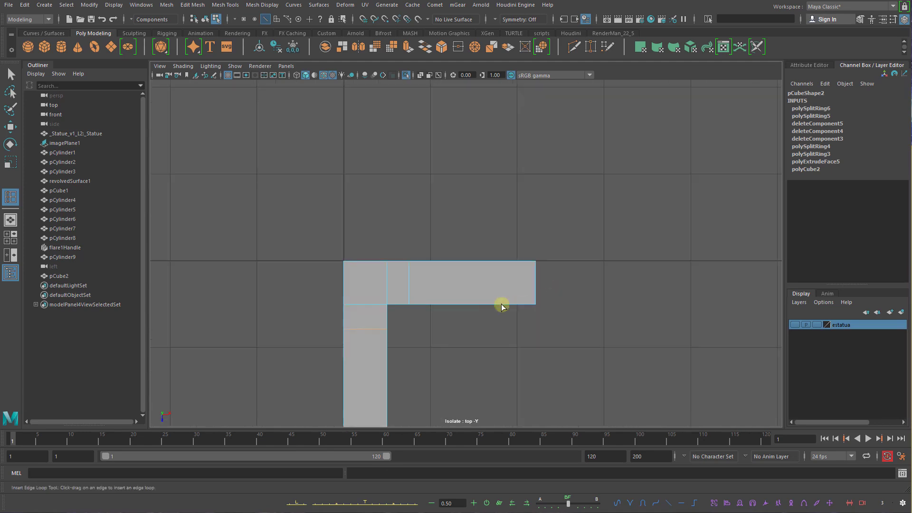
{"action": "middle_click_drag", "start_coordinate": [502, 304], "coordinate": [522, 267], "text": "alt"}
{"action": "scroll", "coordinate": [394, 255], "scroll_direction": "up", "scroll_amount": 2}
{"action": "key", "text": "q"}
{"action": "right_click_drag", "start_coordinate": [393, 263], "coordinate": [363, 265]}
{"action": "left_click", "coordinate": [394, 269]}
{"action": "key", "text": "w"}
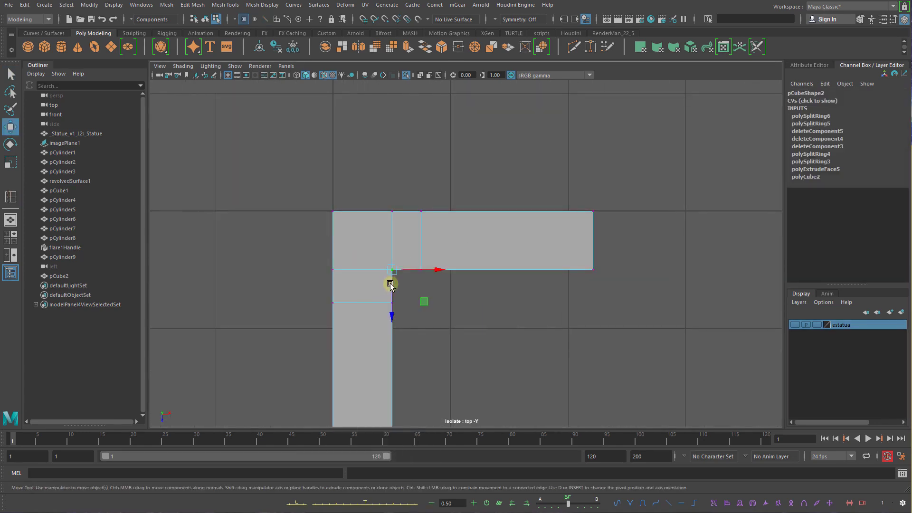
{"action": "left_click_drag", "start_coordinate": [394, 273], "coordinate": [377, 316]}
{"action": "left_click_drag", "start_coordinate": [400, 286], "coordinate": [456, 332]}
Move the inner-side vertices of the two new edge loops outward to start a curved profile between the arms
{"action": "middle_click_drag", "start_coordinate": [485, 322], "coordinate": [474, 258], "text": "alt"}
{"action": "left_click", "coordinate": [460, 307]}
{"action": "left_click", "coordinate": [431, 285]}
{"action": "left_click_drag", "start_coordinate": [431, 285], "coordinate": [412, 289]}
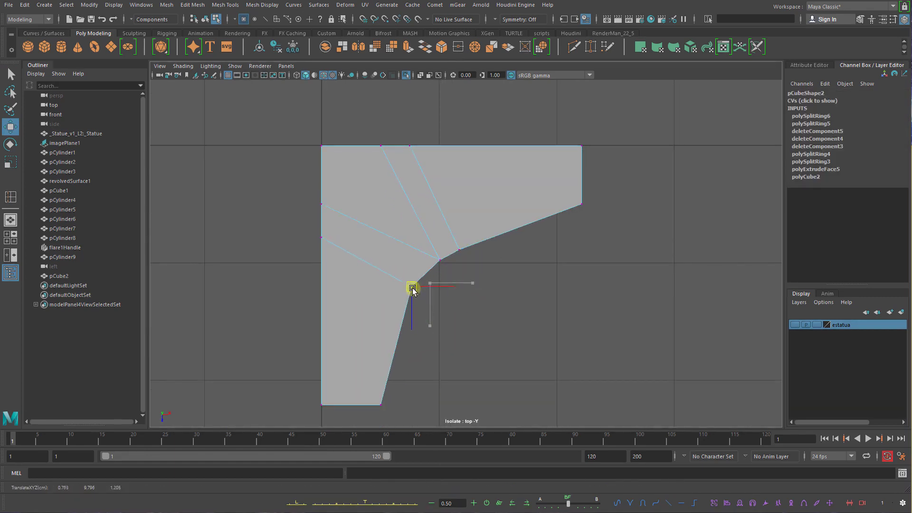
{"action": "left_click", "coordinate": [458, 248]}
{"action": "left_click_drag", "start_coordinate": [458, 248], "coordinate": [479, 231]}
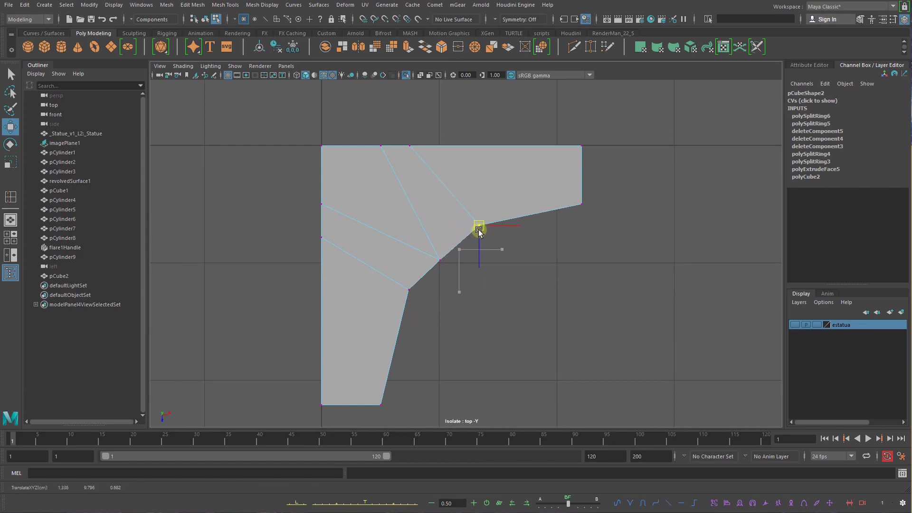
Refine the positions of the three inner-profile vertices to even out the curve between the arms
{"action": "left_click", "coordinate": [439, 259]}
{"action": "left_click_drag", "start_coordinate": [439, 259], "coordinate": [396, 305]}
{"action": "left_click_drag", "start_coordinate": [407, 291], "coordinate": [404, 295]}
{"action": "left_click", "coordinate": [428, 242]}
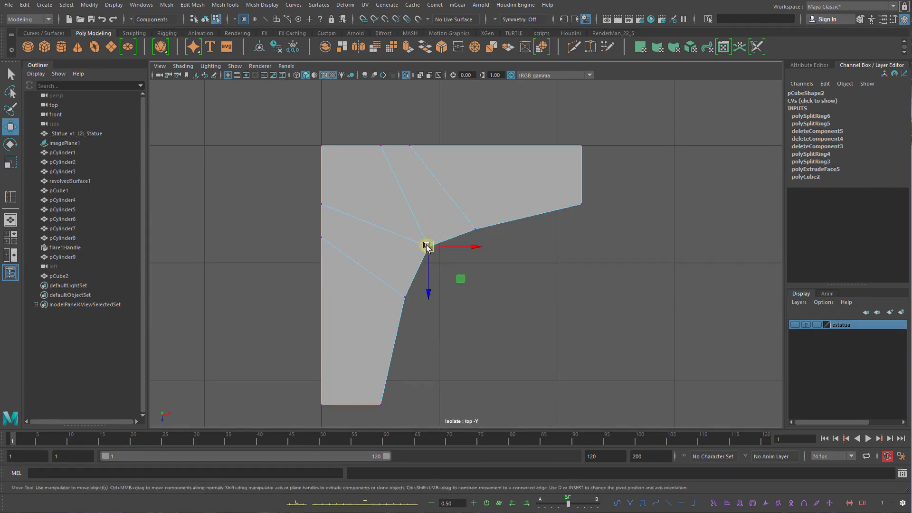
{"action": "left_click_drag", "start_coordinate": [428, 242], "coordinate": [431, 255]}
{"action": "left_click", "coordinate": [475, 230]}
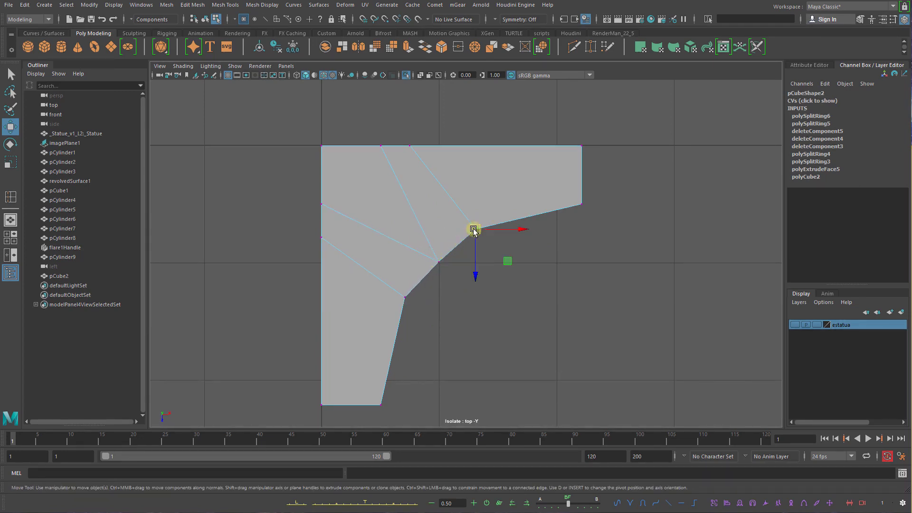
{"action": "left_click_drag", "start_coordinate": [475, 230], "coordinate": [475, 225]}
{"action": "left_click", "coordinate": [404, 297]}
{"action": "left_click_drag", "start_coordinate": [405, 297], "coordinate": [417, 306]}
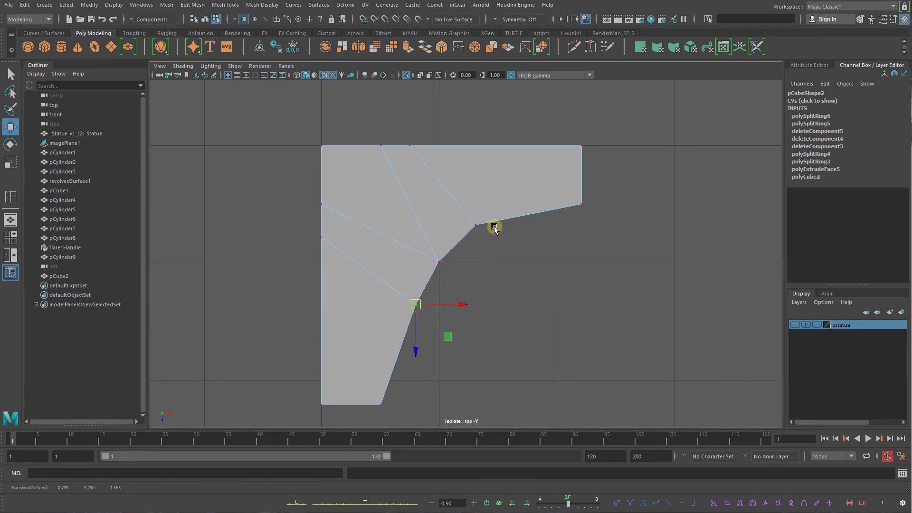
{"action": "left_click", "coordinate": [474, 227]}
{"action": "left_click_drag", "start_coordinate": [475, 227], "coordinate": [483, 230]}
Slide the outer ends of the four cross edges along the straight borders to line up with their inner-profile vertices
{"action": "left_click", "coordinate": [342, 230]}
{"action": "left_click_drag", "start_coordinate": [321, 256], "coordinate": [324, 322]}
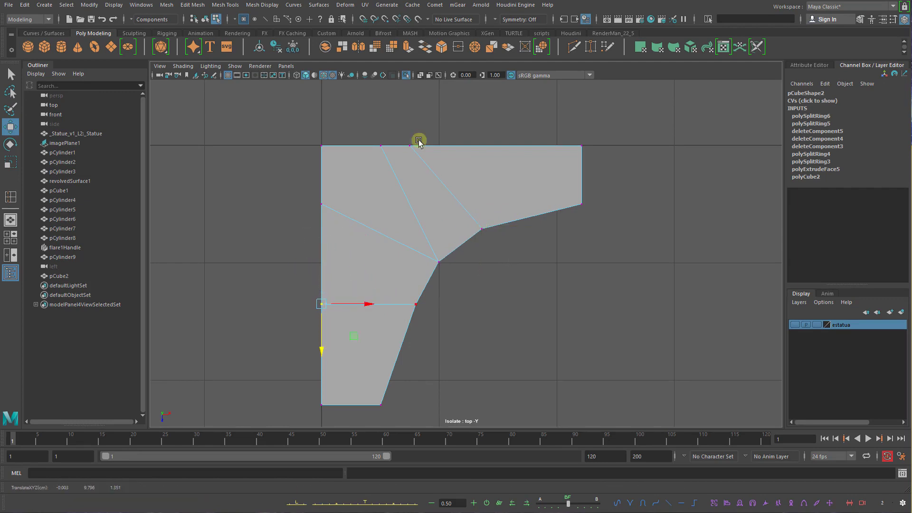
{"action": "left_click_drag", "start_coordinate": [427, 134], "coordinate": [495, 150]}
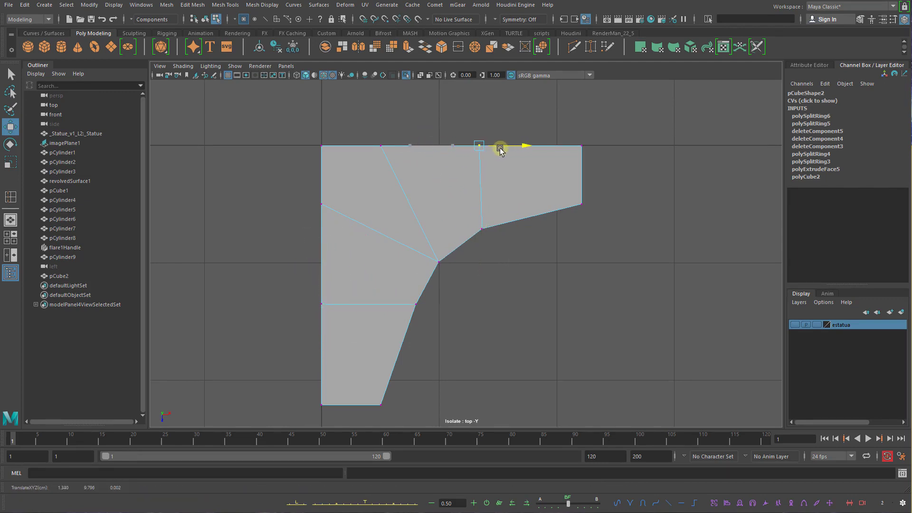
{"action": "left_click_drag", "start_coordinate": [404, 125], "coordinate": [374, 153]}
{"action": "left_click_drag", "start_coordinate": [431, 149], "coordinate": [437, 149]}
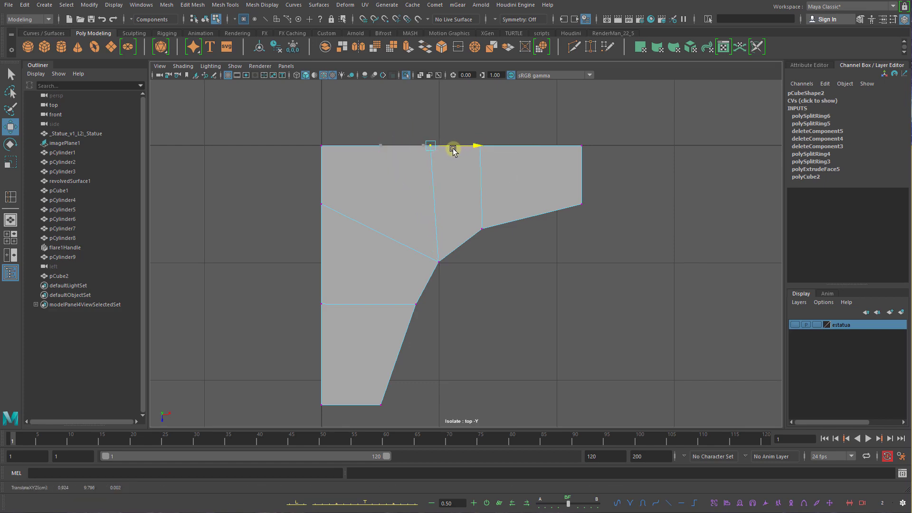
{"action": "left_click_drag", "start_coordinate": [341, 190], "coordinate": [330, 274]}
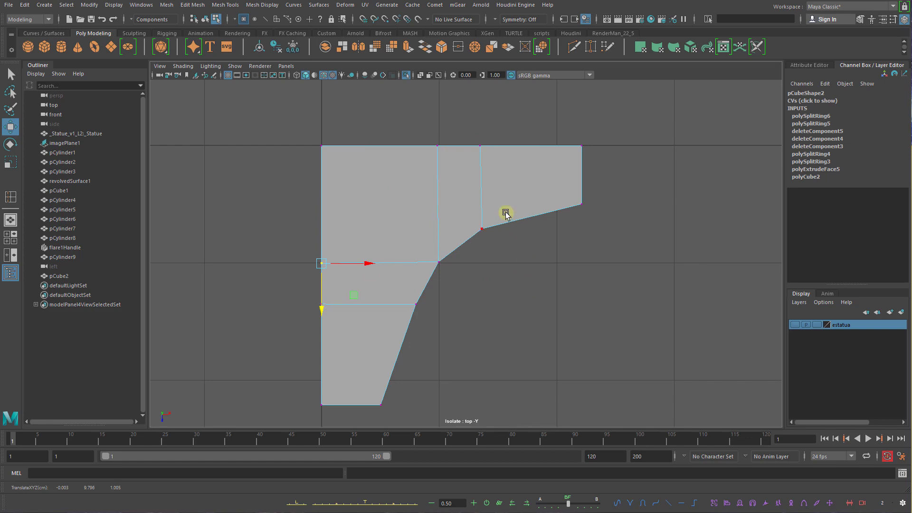
Nudge the two vertical edge rows and the middle curve vertex to align the rows around the corner
{"action": "left_click_drag", "start_coordinate": [522, 121], "coordinate": [403, 288]}
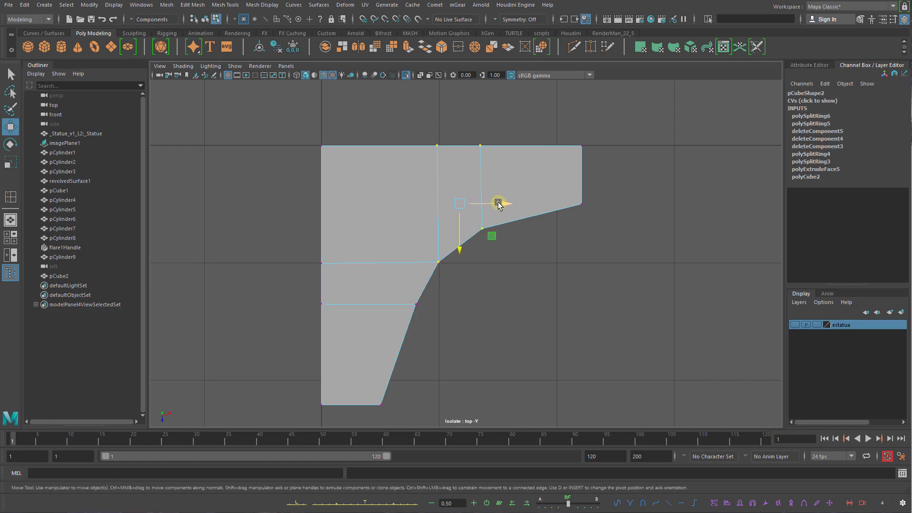
{"action": "left_click_drag", "start_coordinate": [498, 204], "coordinate": [496, 204]}
{"action": "left_click_drag", "start_coordinate": [343, 237], "coordinate": [317, 279]}
{"action": "left_click_drag", "start_coordinate": [478, 277], "coordinate": [437, 238]}
{"action": "left_click_drag", "start_coordinate": [440, 285], "coordinate": [441, 288]}
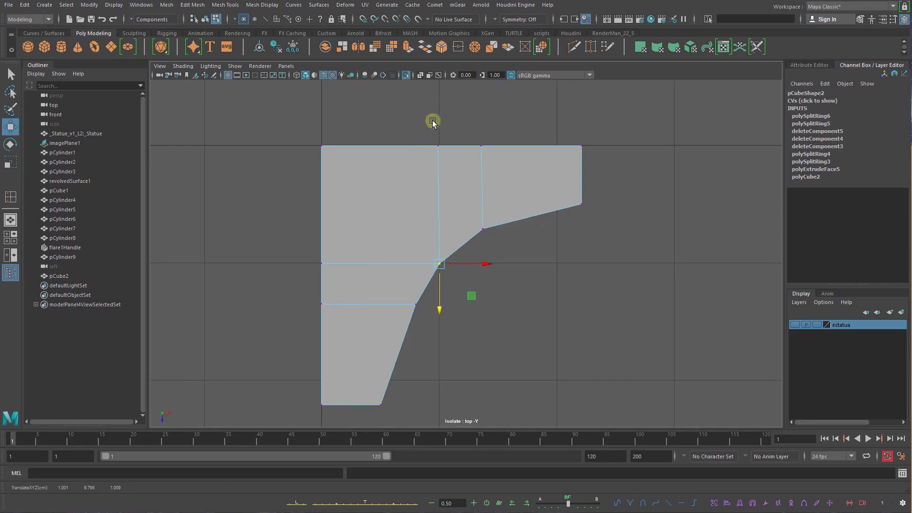
{"action": "left_click_drag", "start_coordinate": [432, 121], "coordinate": [463, 147]}
{"action": "left_click_drag", "start_coordinate": [503, 119], "coordinate": [475, 253]}
{"action": "left_click_drag", "start_coordinate": [520, 190], "coordinate": [521, 191]}
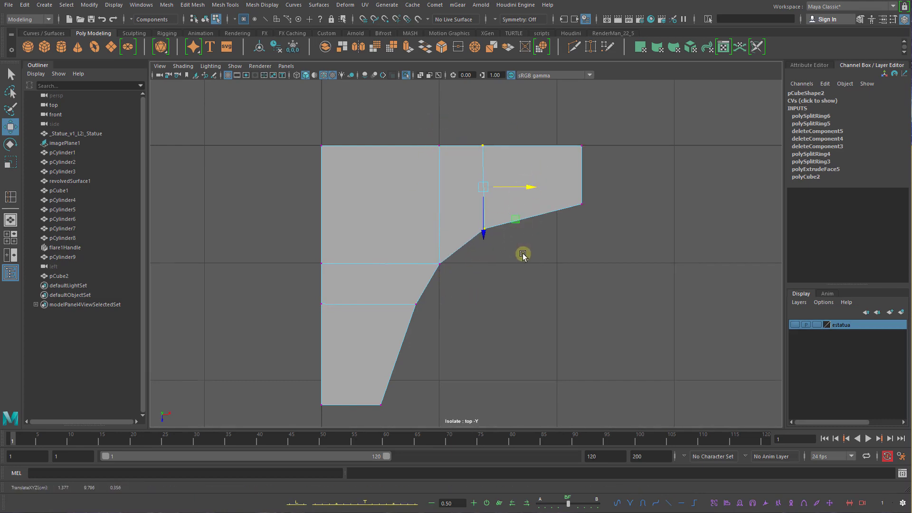
Flatten the lower arm's middle vertex row by scaling, and shift its inner-profile vertex slightly toward the arm
{"action": "key", "text": "r"}
{"action": "left_click_drag", "start_coordinate": [454, 279], "coordinate": [249, 318]}
{"action": "left_click_drag", "start_coordinate": [369, 341], "coordinate": [361, 289]}
{"action": "key", "text": "q"}
{"action": "left_click", "coordinate": [478, 317]}
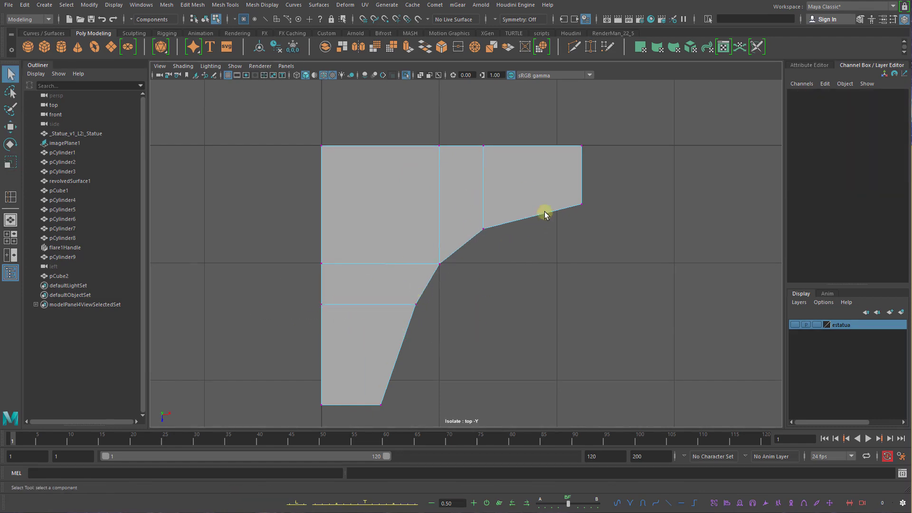
{"action": "left_click", "coordinate": [415, 305]}
{"action": "key", "text": "w"}
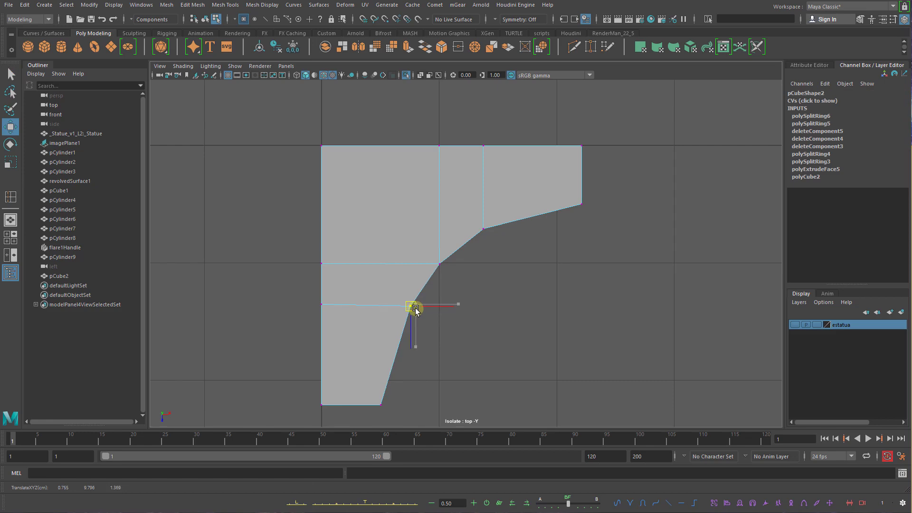
{"action": "left_click_drag", "start_coordinate": [416, 304], "coordinate": [480, 241]}
Mirror the quarter mesh across its object Y axis in the negative direction, with Cut Geometry and Merge Border Vertices
{"action": "key", "text": "space"}
{"action": "right_click_drag", "start_coordinate": [479, 241], "coordinate": [458, 248], "text": "alt"}
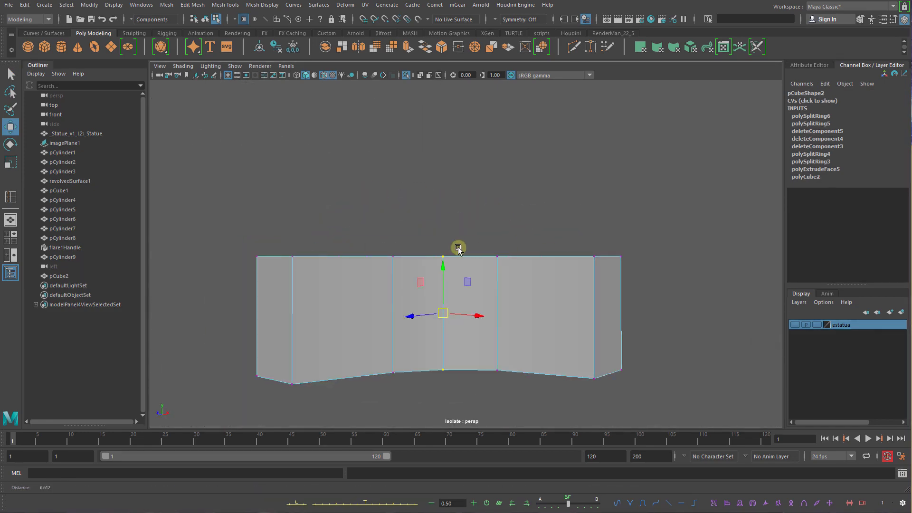
{"action": "left_click_drag", "start_coordinate": [458, 248], "coordinate": [494, 245], "text": "alt"}
{"action": "key", "text": "q"}
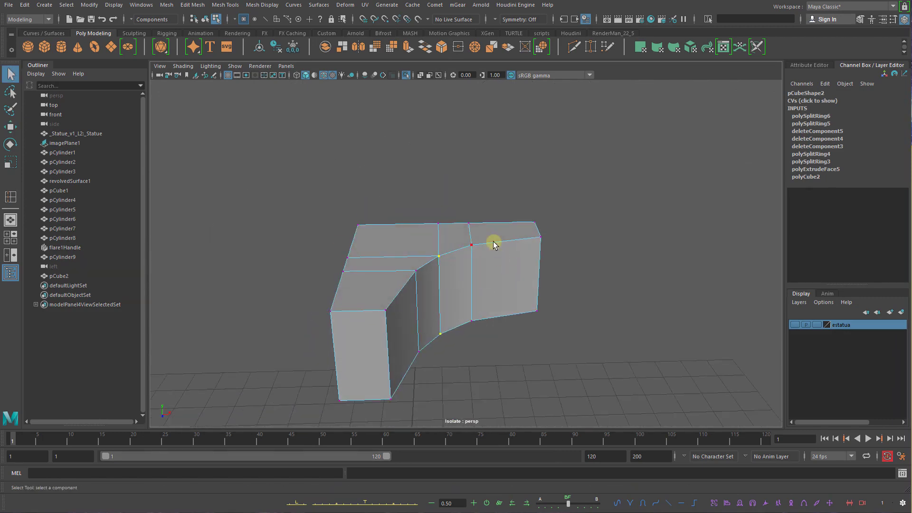
{"action": "right_click_drag", "start_coordinate": [493, 244], "coordinate": [527, 234]}
{"action": "left_click_drag", "start_coordinate": [509, 272], "coordinate": [462, 272], "text": "alt"}
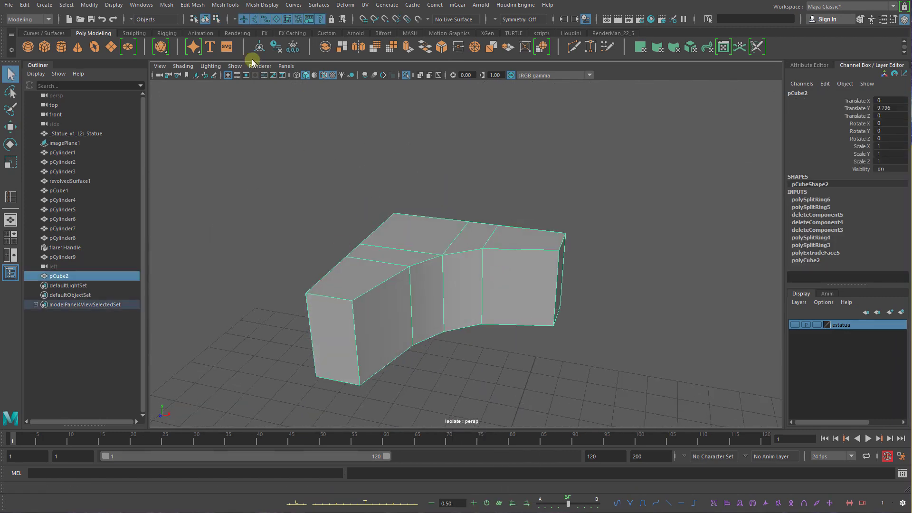
{"action": "left_click", "coordinate": [138, 7]}
{"action": "left_click", "coordinate": [282, 152]}
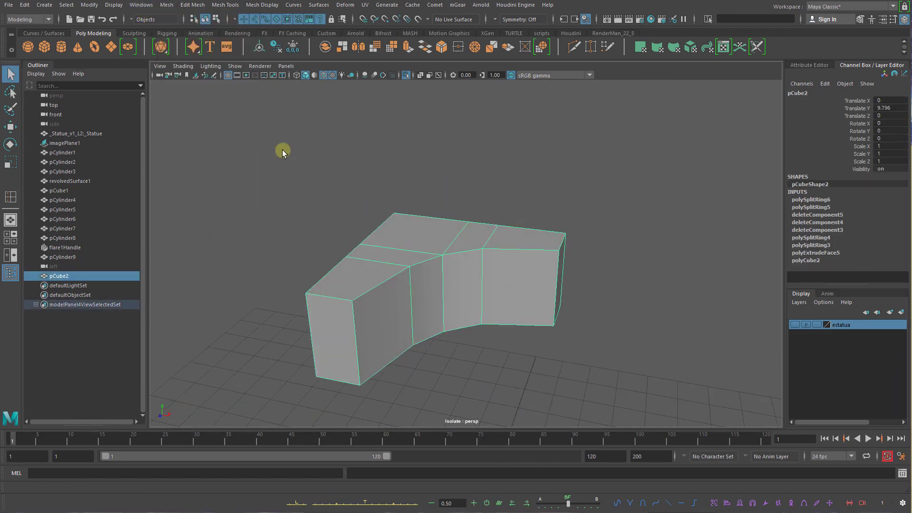
{"action": "left_click_drag", "start_coordinate": [543, 229], "coordinate": [697, 250], "text": "alt"}
{"action": "key", "text": "w"}
{"action": "left_click_drag", "start_coordinate": [371, 215], "coordinate": [336, 210], "text": "alt"}
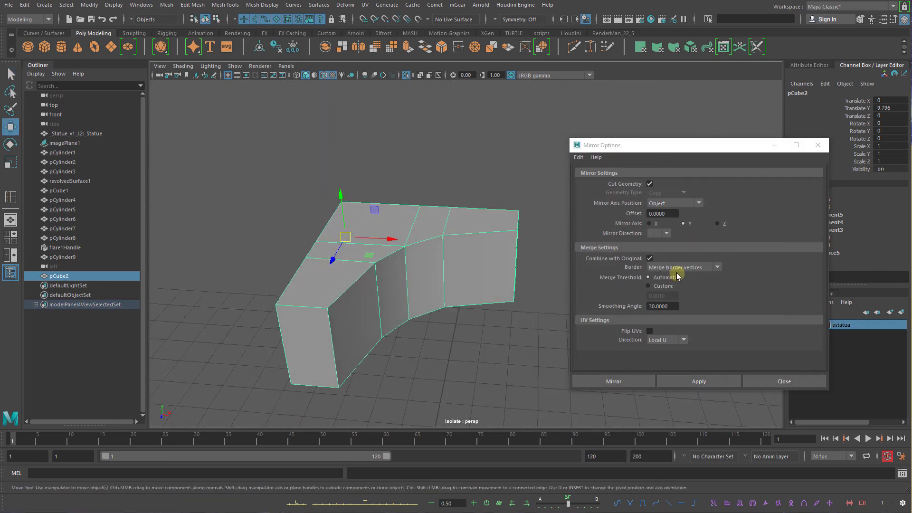
{"action": "left_click", "coordinate": [718, 380]}
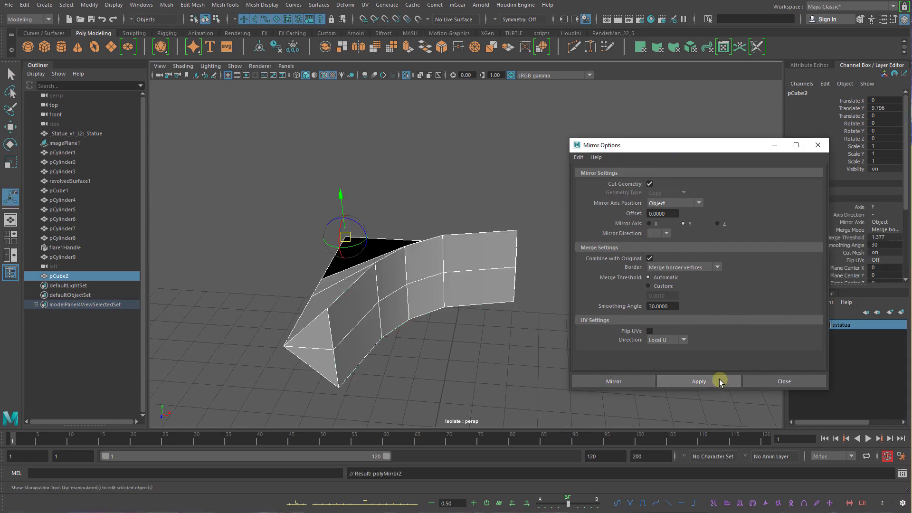
Undo the Y-axis mirror and mirror the quarter mesh across its object X axis instead, in the negative direction
{"action": "key", "text": "t"}
{"action": "key", "text": "ctrl+z"}
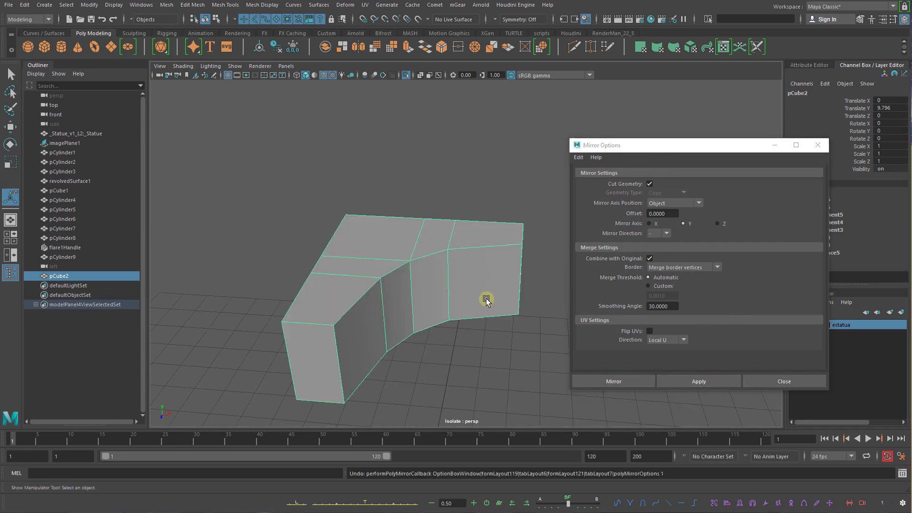
{"action": "left_click_drag", "start_coordinate": [470, 304], "coordinate": [470, 316], "text": "alt"}
{"action": "key", "text": "w"}
{"action": "left_click_drag", "start_coordinate": [442, 269], "coordinate": [483, 231], "text": "alt"}
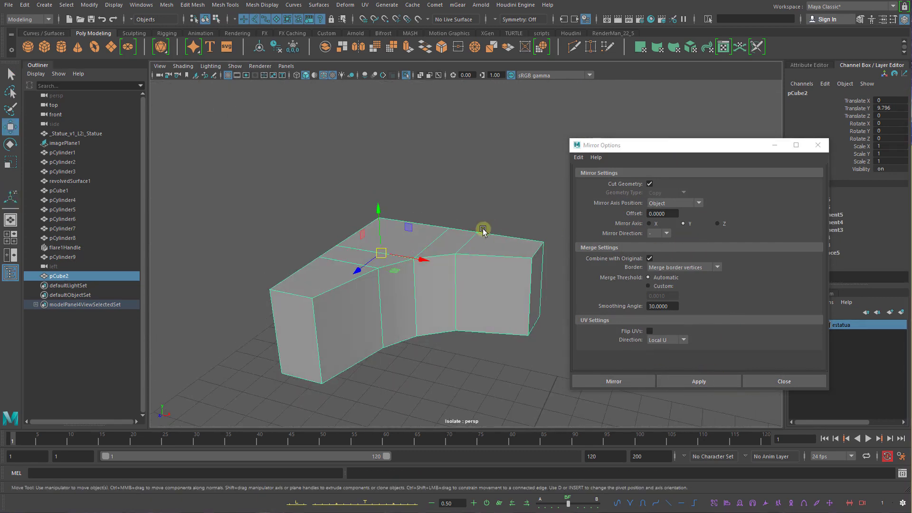
{"action": "left_click", "coordinate": [709, 380]}
{"action": "left_click_drag", "start_coordinate": [432, 309], "coordinate": [427, 264], "text": "alt"}
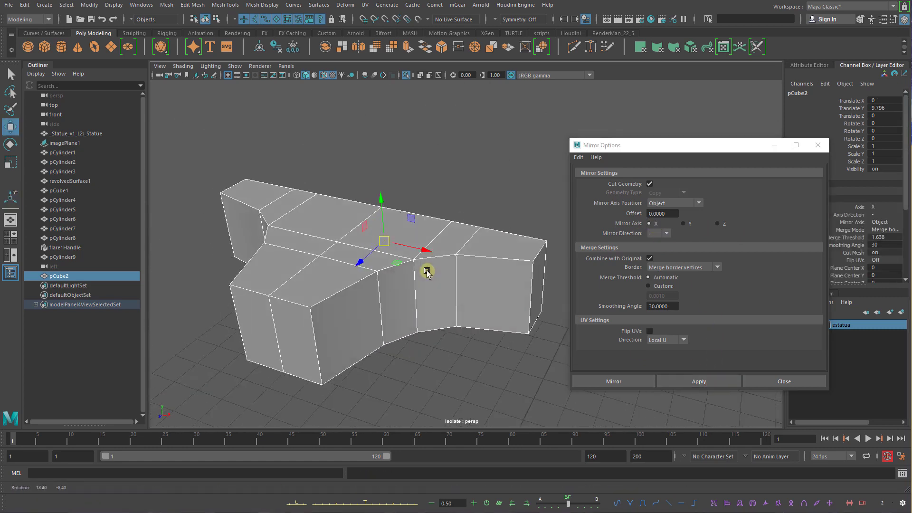
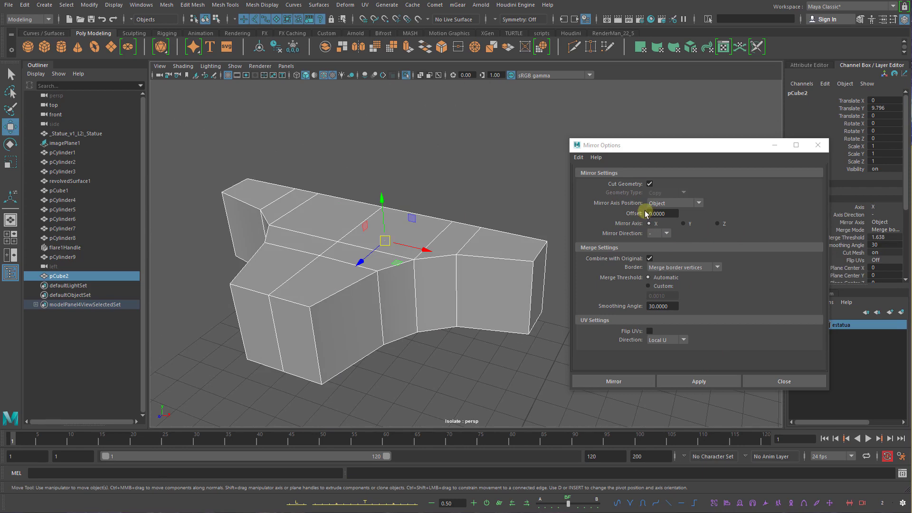
Mirror the half mesh across its object Z axis in the negative direction to complete the cross, and close the mirror options
{"action": "left_click", "coordinate": [722, 221]}
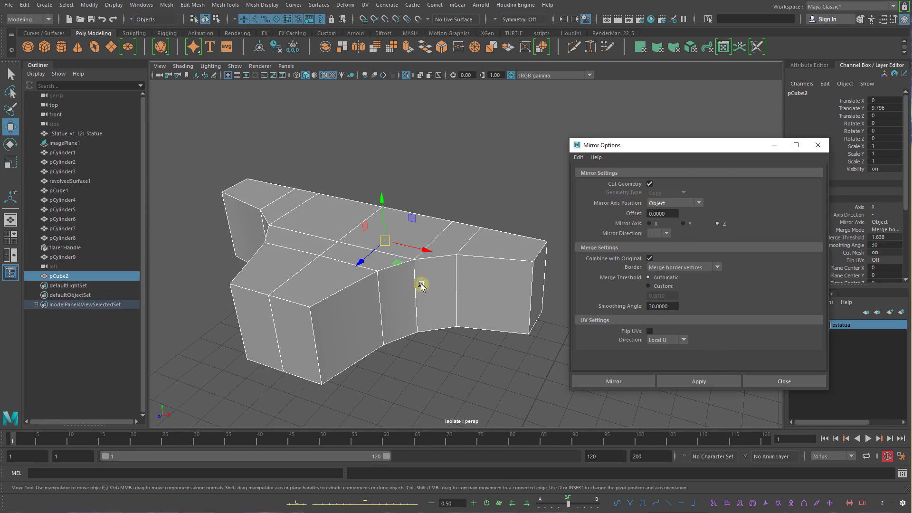
{"action": "left_click_drag", "start_coordinate": [434, 312], "coordinate": [466, 291], "text": "alt"}
{"action": "key", "text": "q"}
{"action": "left_click", "coordinate": [463, 345]}
{"action": "left_click", "coordinate": [776, 380]}
Turn off isolation to show the whole scene and raise the cross-shaped mesh to Translate Y 11.4
{"action": "right_click_drag", "start_coordinate": [503, 304], "coordinate": [384, 260], "text": "alt"}
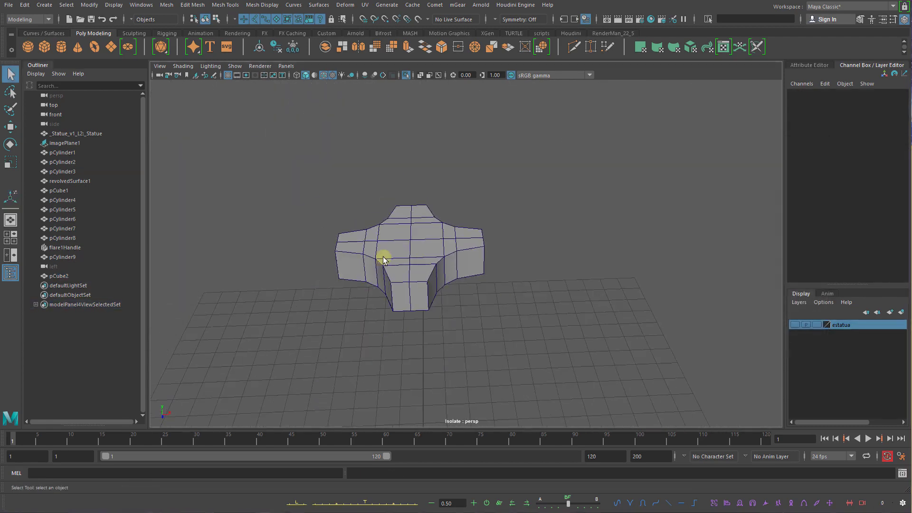
{"action": "left_click", "coordinate": [406, 75]}
{"action": "left_click", "coordinate": [485, 236]}
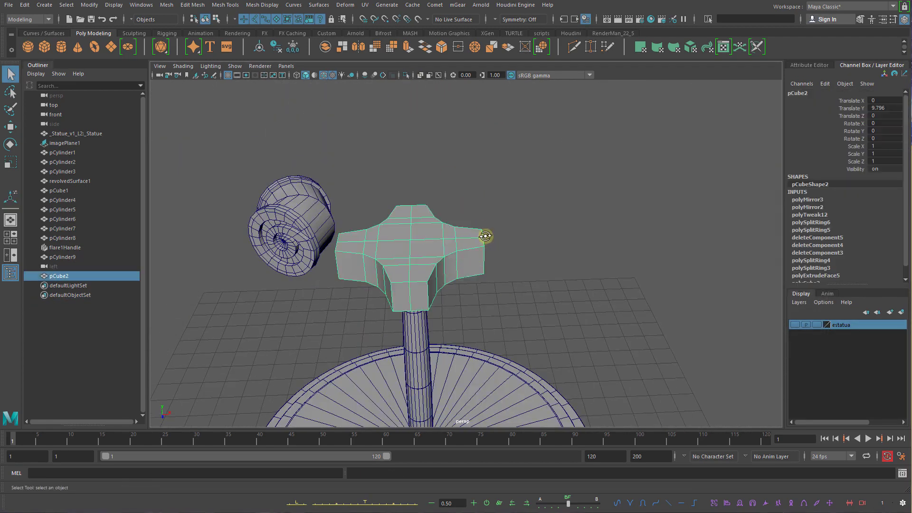
{"action": "left_click_drag", "start_coordinate": [485, 236], "coordinate": [409, 163], "text": "alt"}
{"action": "key", "text": "w"}
{"action": "left_click_drag", "start_coordinate": [409, 163], "coordinate": [431, 216], "text": "alt"}
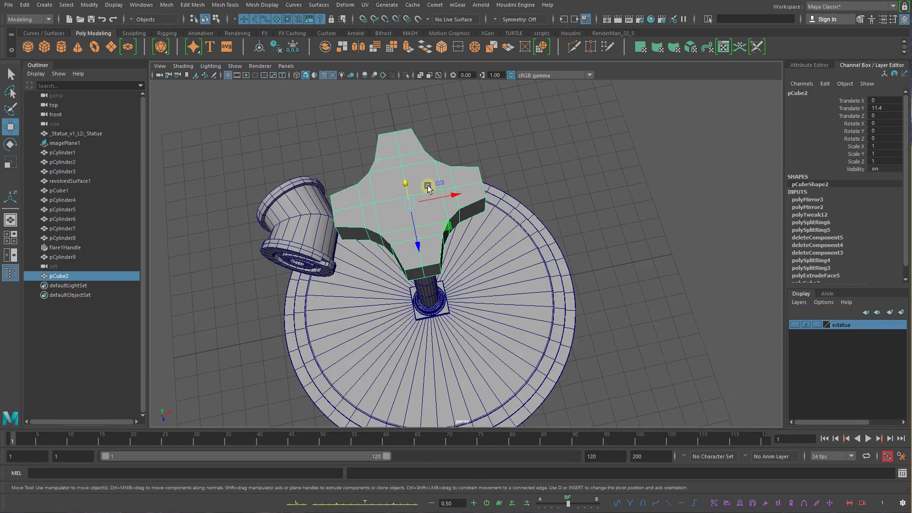
Open the cross mesh for vertex editing in the top view, and check the column capital reference in the web browser
{"action": "right_click_drag", "start_coordinate": [427, 186], "coordinate": [395, 185]}
{"action": "left_click_drag", "start_coordinate": [451, 188], "coordinate": [509, 181], "text": "alt"}
{"action": "key", "text": "space"}
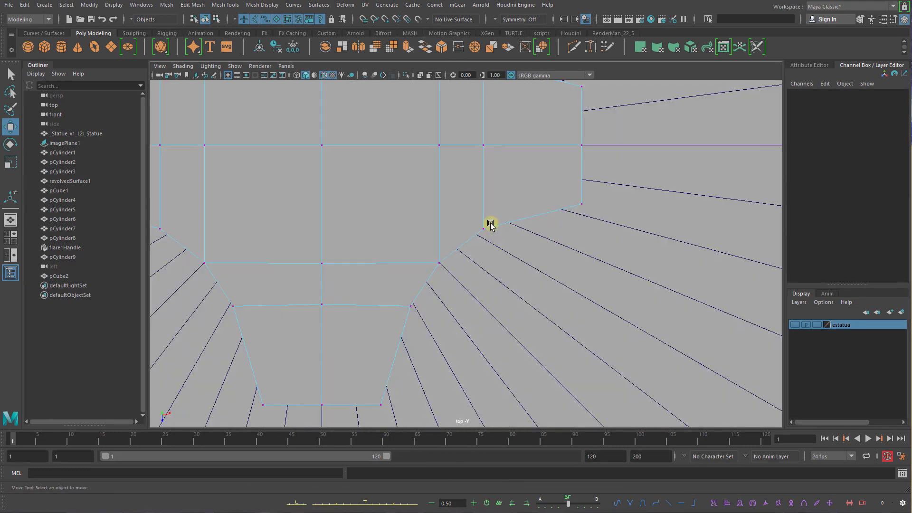
{"action": "key", "text": "alt+Tab"}
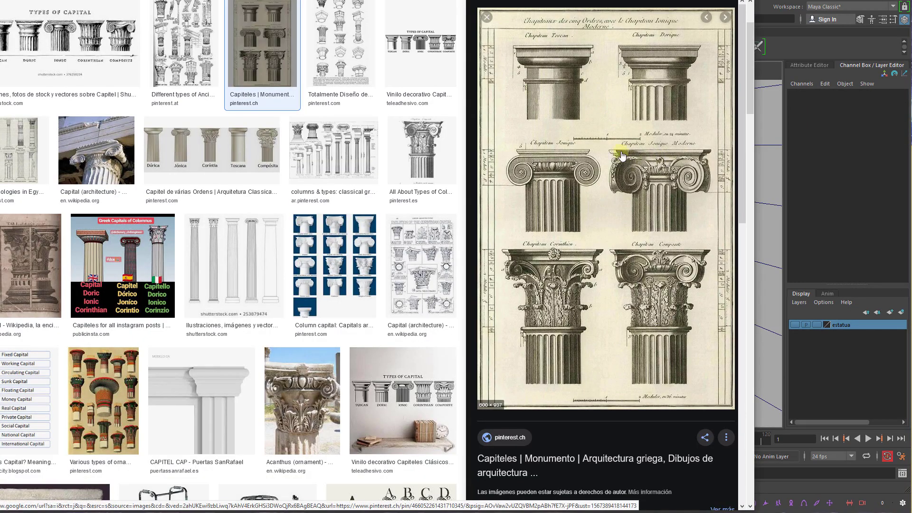
{"action": "key", "text": "alt+Tab"}
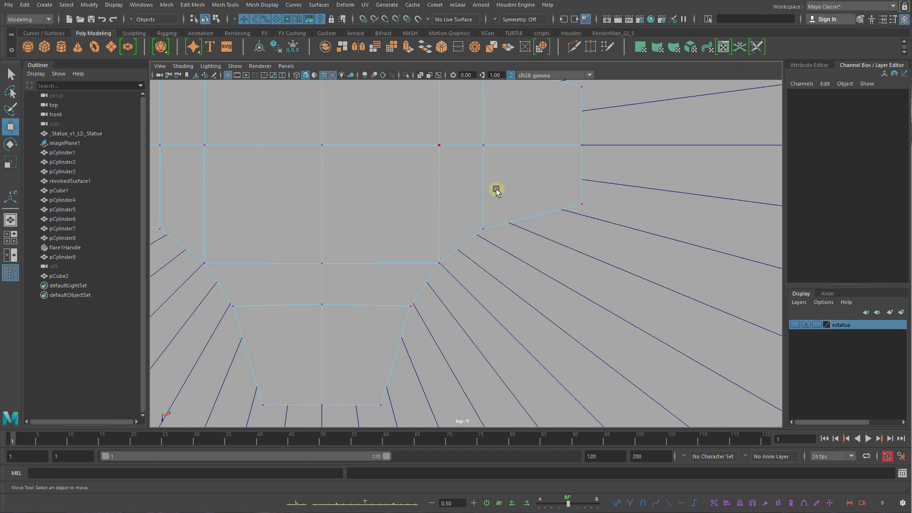
{"action": "scroll", "coordinate": [496, 190], "scroll_direction": "down", "scroll_amount": 6}
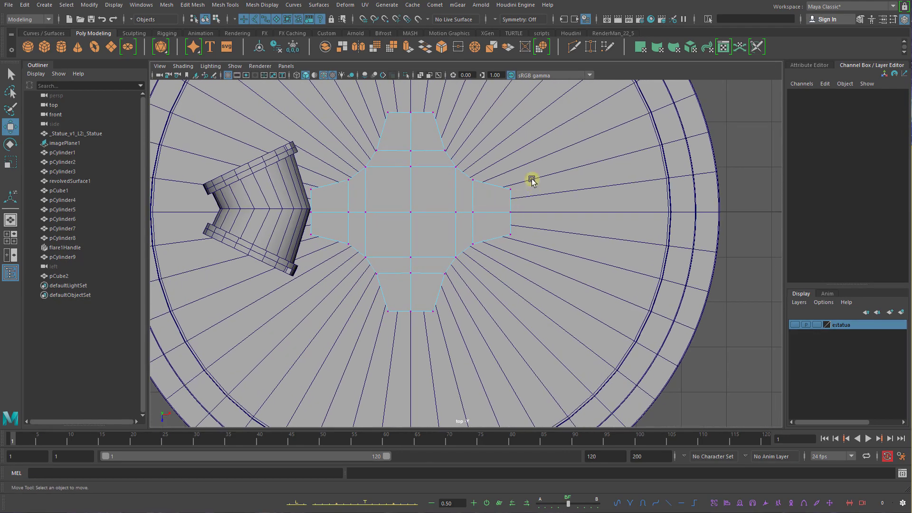
Try to move the lower arm's end corner vertices inward with Object X symmetry, and undo it
{"action": "left_click_drag", "start_coordinate": [513, 230], "coordinate": [507, 228]}
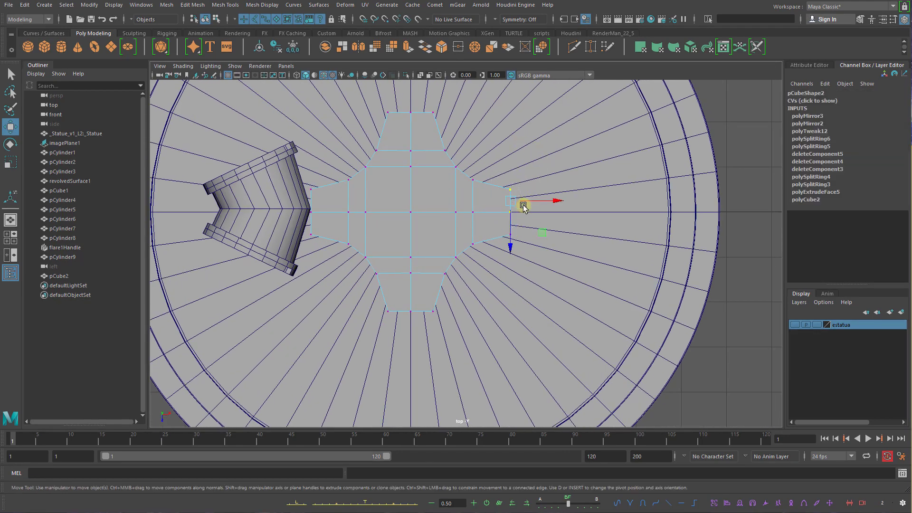
{"action": "left_click", "coordinate": [511, 183]}
{"action": "scroll", "coordinate": [545, 198], "scroll_direction": "up", "scroll_amount": 2}
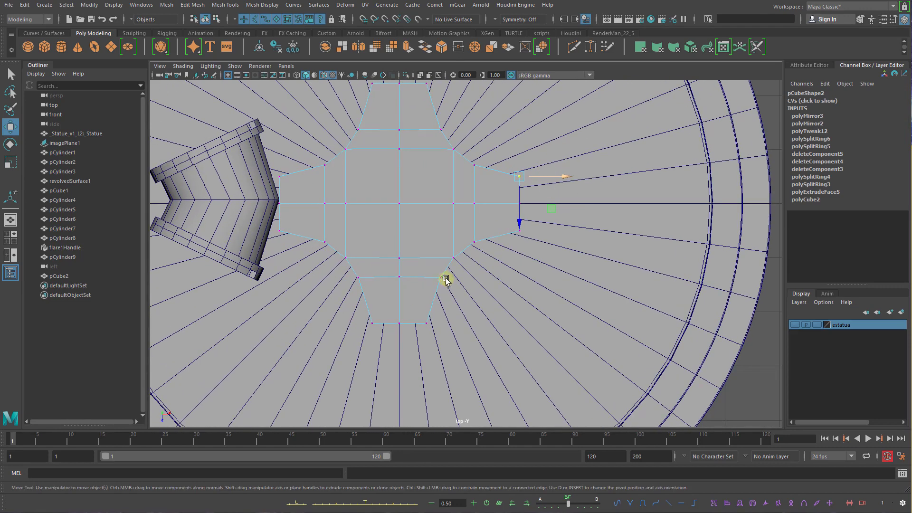
{"action": "left_click_drag", "start_coordinate": [421, 334], "coordinate": [421, 334]}
{"action": "middle_click_drag", "start_coordinate": [443, 298], "coordinate": [444, 325], "text": "alt"}
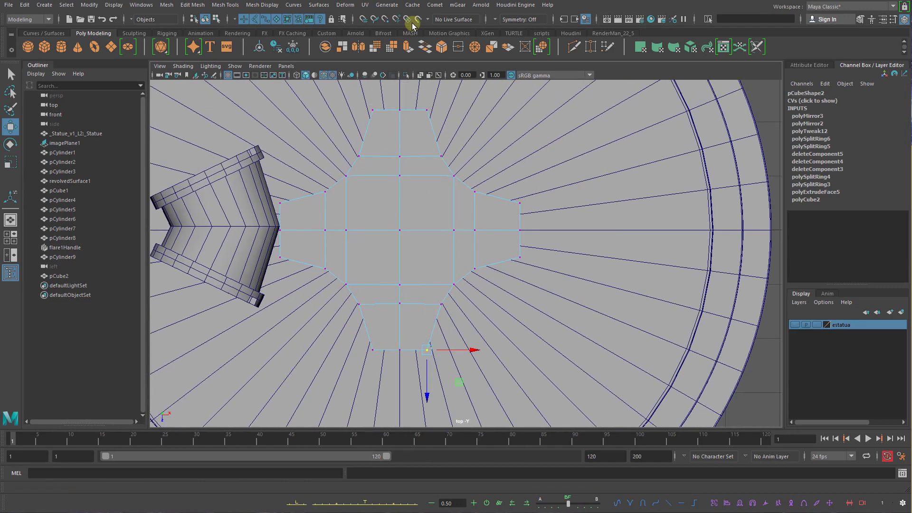
{"action": "left_click", "coordinate": [494, 20]}
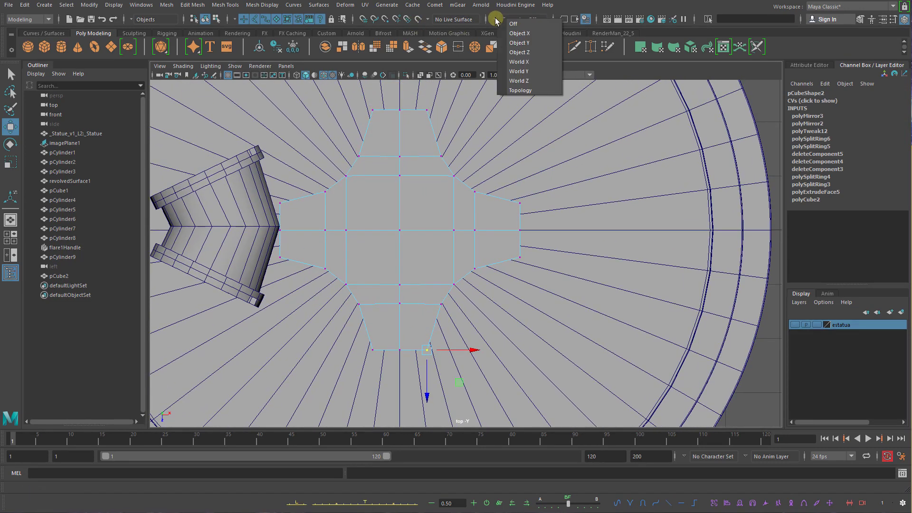
{"action": "left_click", "coordinate": [519, 33]}
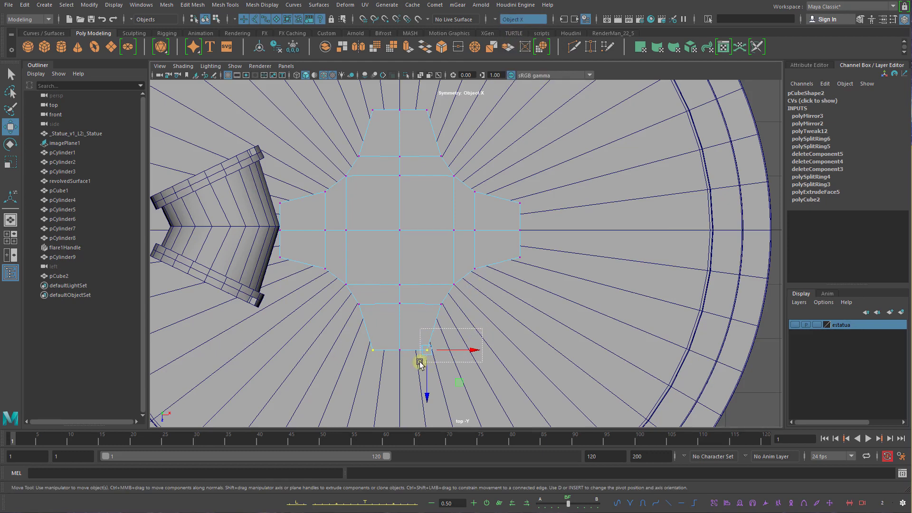
{"action": "key", "text": "ctrl+z"}
{"action": "key", "text": "ctrl+z"}
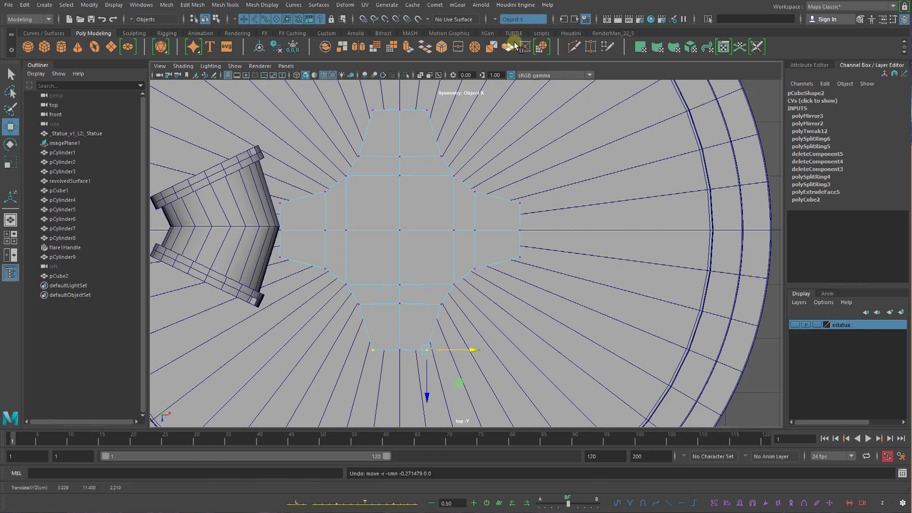
Set symmetry to Object Z and narrow the end rows and inner rows of the upper and lower arms by scaling along X
{"action": "middle_click_drag", "start_coordinate": [507, 115], "coordinate": [506, 127], "text": "alt"}
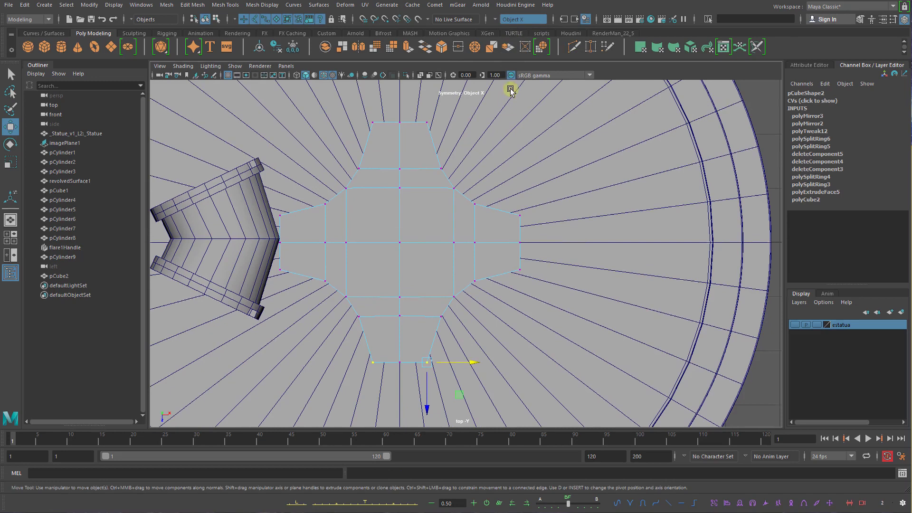
{"action": "left_click", "coordinate": [496, 20]}
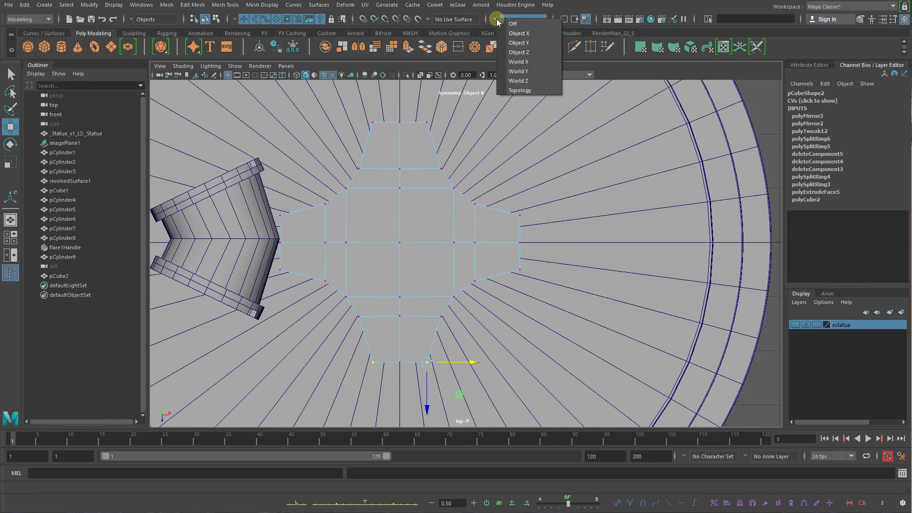
{"action": "left_click", "coordinate": [518, 52]}
{"action": "mouse_move", "coordinate": [449, 354]}
{"action": "left_mouse_down"}
{"action": "mouse_move", "coordinate": [421, 350]}
{"action": "mouse_move", "coordinate": [447, 358]}
{"action": "left_mouse_up"}
{"action": "key", "text": "ctrl+z"}
{"action": "key", "text": "ctrl+z"}
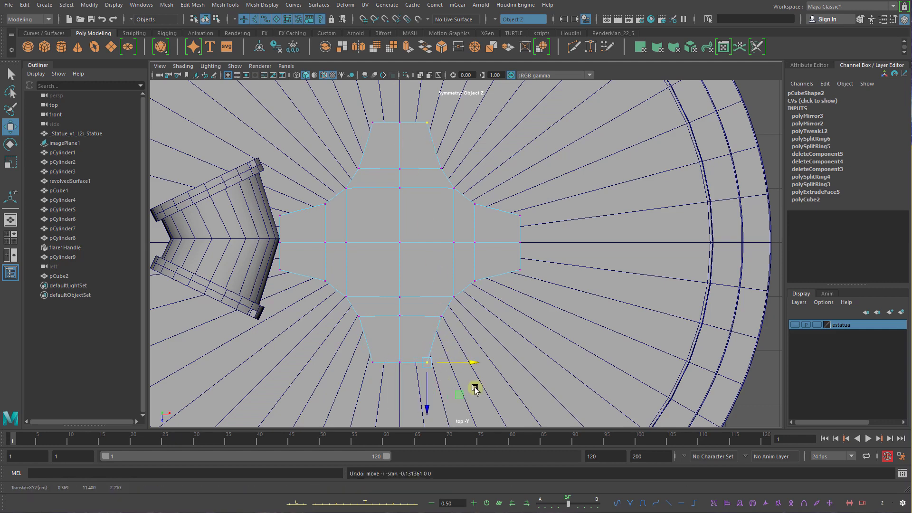
{"action": "key", "text": "r"}
{"action": "left_click_drag", "start_coordinate": [357, 351], "coordinate": [437, 360]}
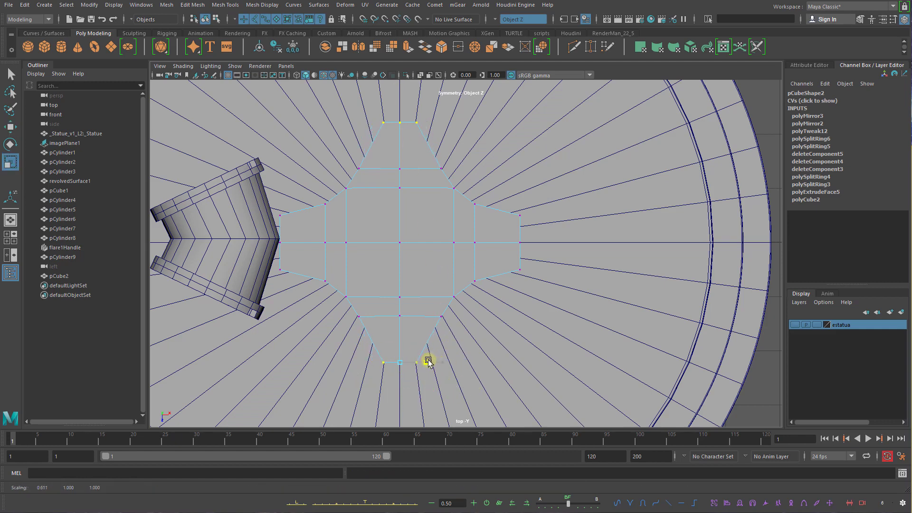
{"action": "left_click_drag", "start_coordinate": [461, 314], "coordinate": [352, 321]}
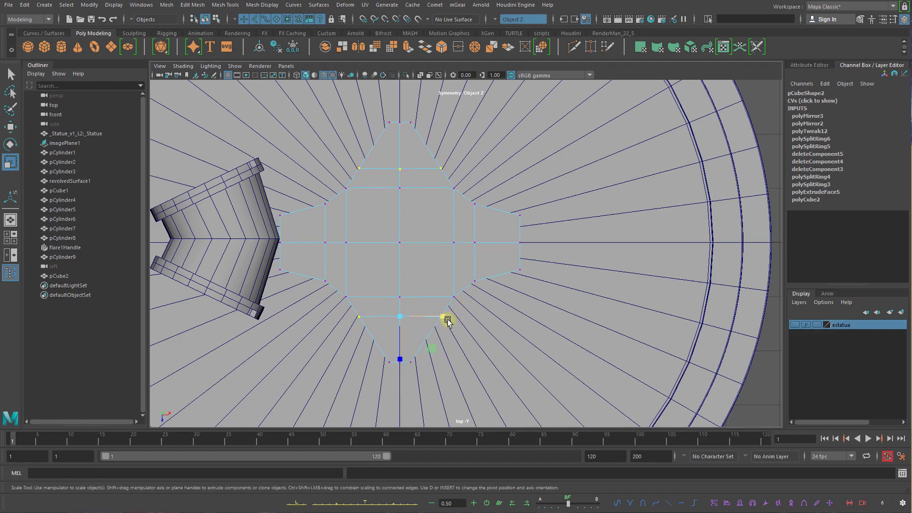
{"action": "left_click_drag", "start_coordinate": [447, 319], "coordinate": [430, 321]}
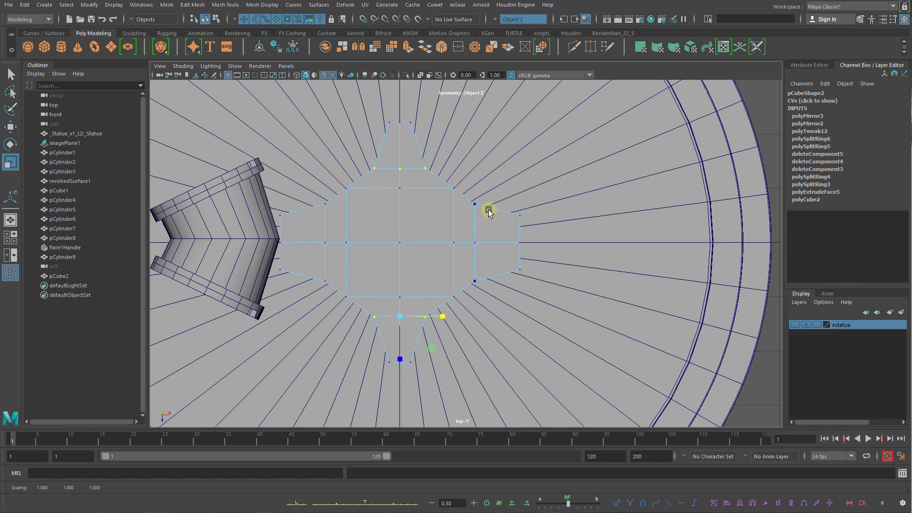
Set symmetry to Object X and narrow the inner rows and end rows of both side arms by scaling along Z
{"action": "left_click_drag", "start_coordinate": [491, 187], "coordinate": [472, 279]}
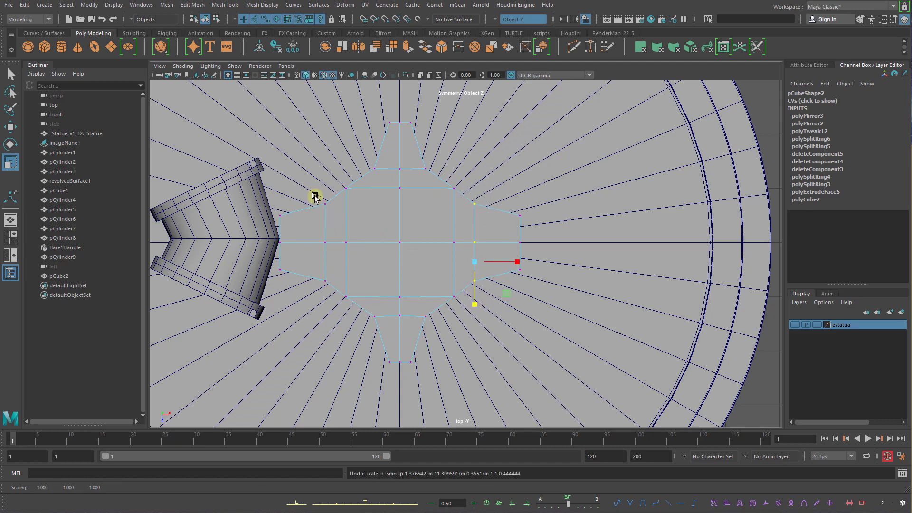
{"action": "left_click_drag", "start_coordinate": [315, 197], "coordinate": [335, 282]}
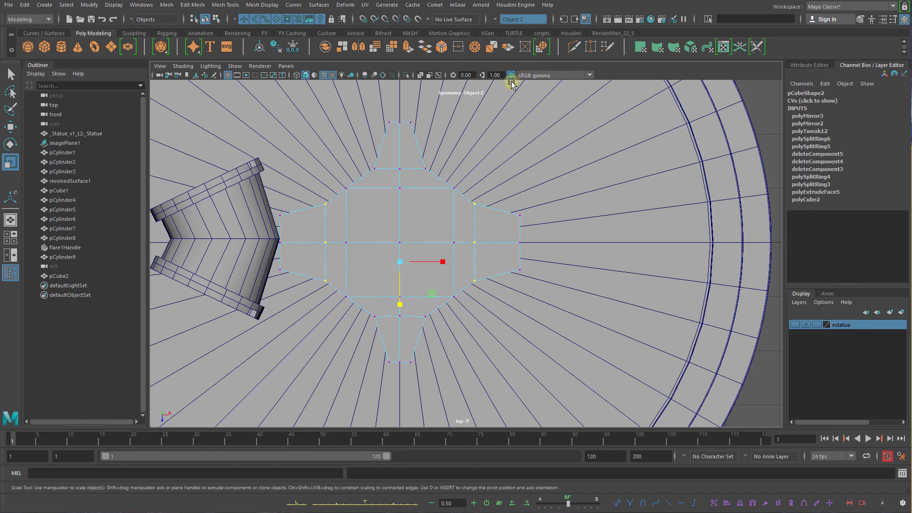
{"action": "left_click", "coordinate": [518, 19]}
{"action": "left_click", "coordinate": [517, 32]}
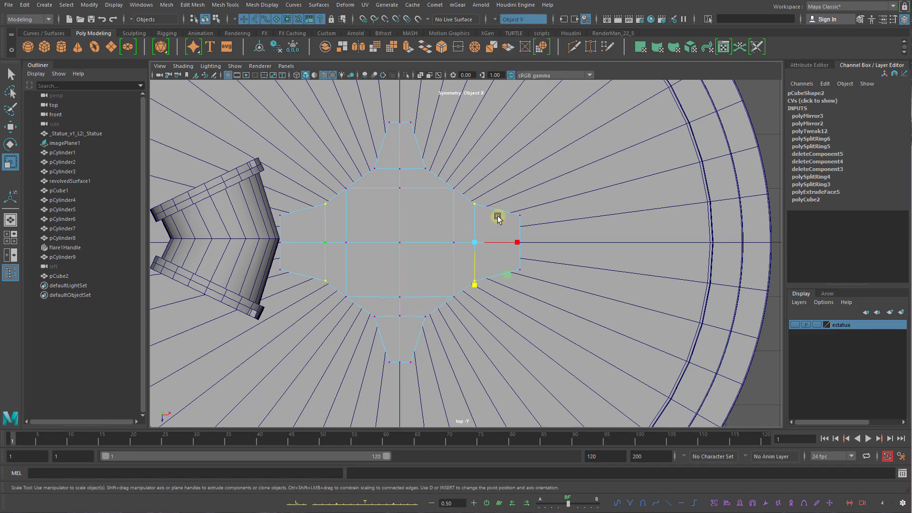
{"action": "left_click", "coordinate": [474, 204]}
{"action": "left_click_drag", "start_coordinate": [471, 184], "coordinate": [470, 184]}
{"action": "left_click_drag", "start_coordinate": [474, 279], "coordinate": [474, 264]}
{"action": "left_click_drag", "start_coordinate": [534, 197], "coordinate": [522, 266]}
Try to select the four corner vertices between the arms with Object X symmetry active
{"action": "left_click_drag", "start_coordinate": [463, 180], "coordinate": [440, 203]}
{"action": "left_click_drag", "start_coordinate": [357, 182], "coordinate": [335, 207], "text": "shift"}
{"action": "left_click_drag", "start_coordinate": [356, 281], "coordinate": [341, 303], "text": "shift"}
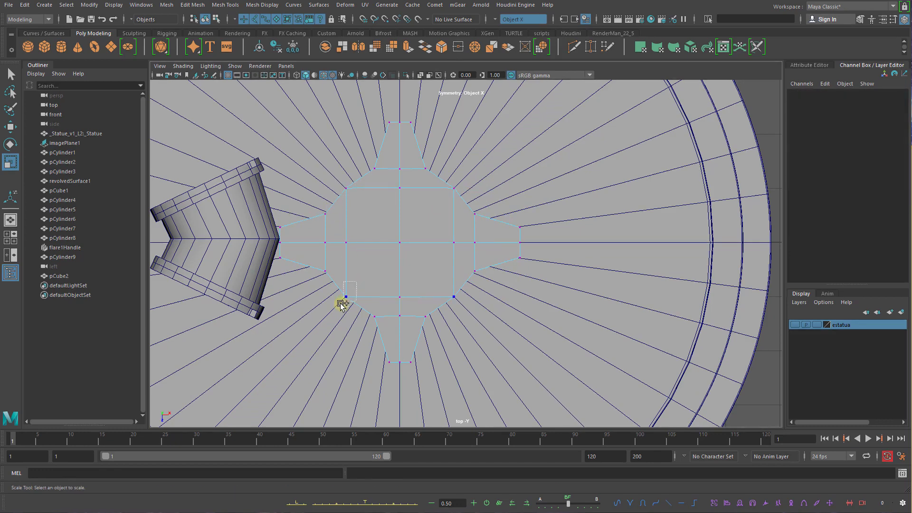
{"action": "left_click_drag", "start_coordinate": [465, 230], "coordinate": [442, 303]}
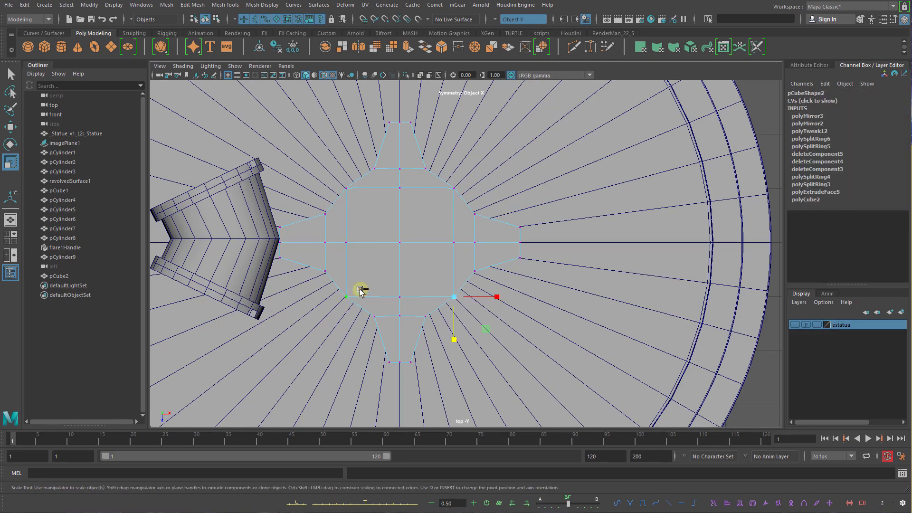
{"action": "left_click_drag", "start_coordinate": [360, 289], "coordinate": [352, 300], "text": "shift"}
{"action": "key", "text": "ctrl+z"}
{"action": "left_click_drag", "start_coordinate": [476, 283], "coordinate": [452, 267], "text": "shift"}
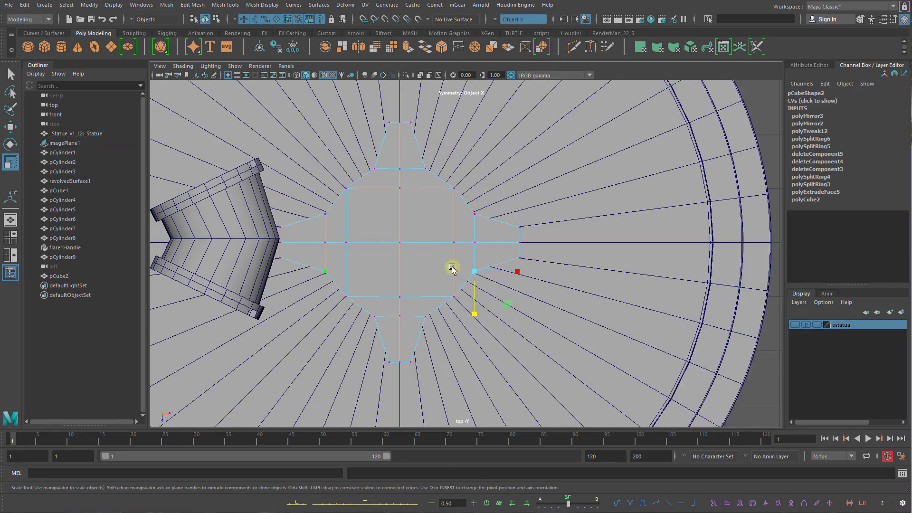
{"action": "left_click_drag", "start_coordinate": [464, 180], "coordinate": [450, 215]}
Turn symmetry off and scale the four corner vertices between the arms uniformly inward toward the centre
{"action": "left_click", "coordinate": [496, 21]}
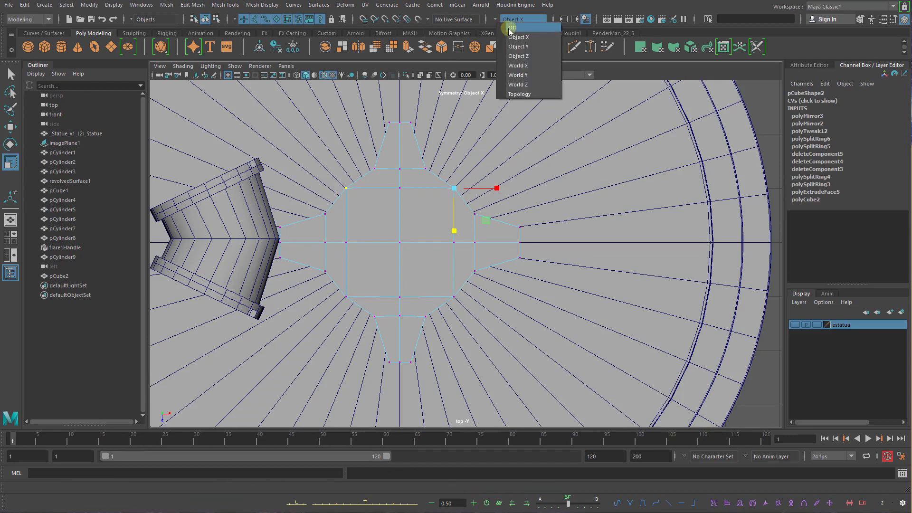
{"action": "left_click", "coordinate": [510, 27]}
{"action": "left_click", "coordinate": [334, 185]}
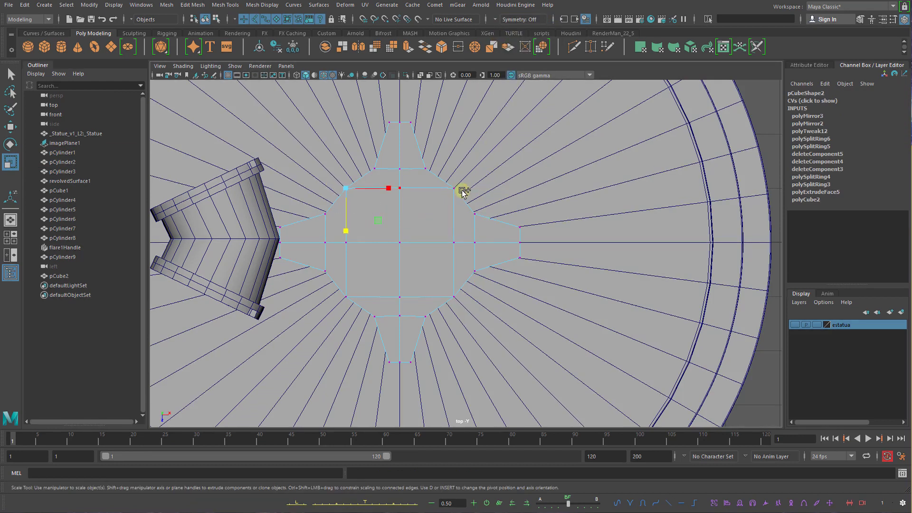
{"action": "left_click_drag", "start_coordinate": [446, 204], "coordinate": [445, 204], "text": "shift"}
{"action": "left_click_drag", "start_coordinate": [461, 280], "coordinate": [449, 306], "text": "shift"}
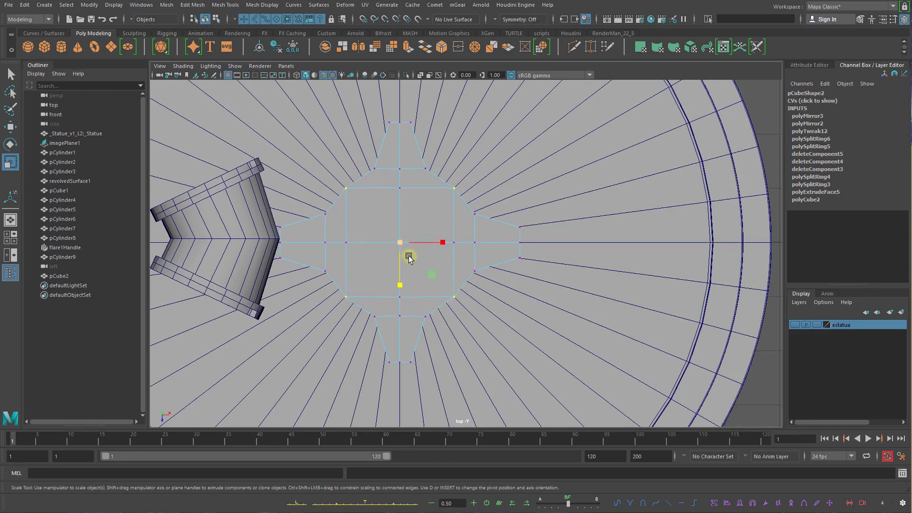
{"action": "left_click_drag", "start_coordinate": [409, 257], "coordinate": [447, 126]}
Return to the perspective view and switch the cross mesh back to object mode
{"action": "key", "text": "space"}
{"action": "key", "text": "f"}
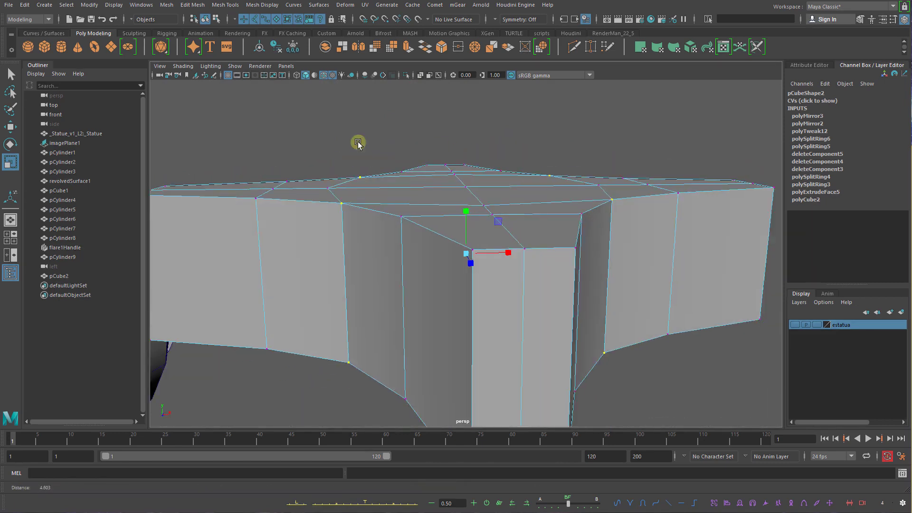
{"action": "right_click_drag", "start_coordinate": [358, 142], "coordinate": [266, 157], "text": "alt"}
{"action": "key", "text": "q"}
{"action": "right_click_drag", "start_coordinate": [498, 227], "coordinate": [519, 222]}
{"action": "left_click_drag", "start_coordinate": [484, 267], "coordinate": [482, 242], "text": "alt"}
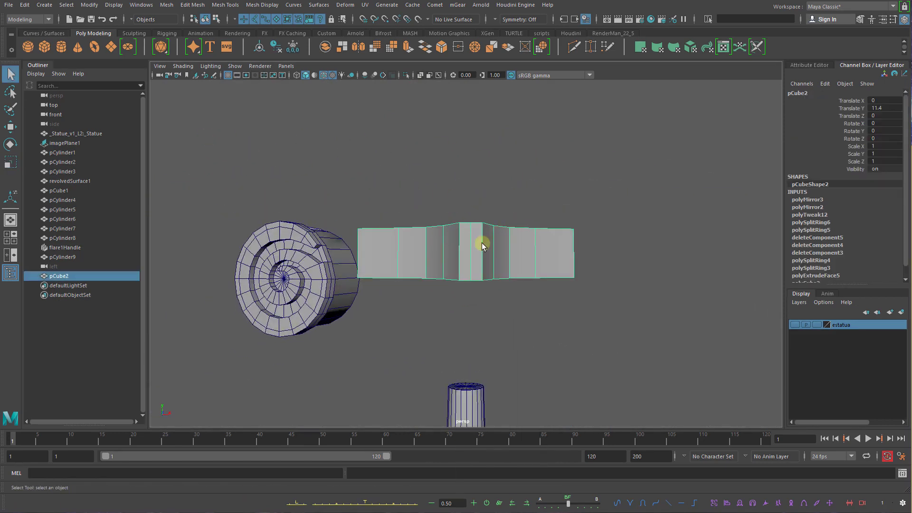
Insert a horizontal edge loop around the sides of the cross mesh below its upper edge and switch to vertex mode
{"action": "scroll", "coordinate": [481, 235], "scroll_direction": "up", "scroll_amount": 3}
{"action": "right_click", "coordinate": [481, 234]}
{"action": "right_click_drag", "start_coordinate": [481, 234], "coordinate": [492, 235]}
{"action": "right_click_drag", "start_coordinate": [487, 241], "coordinate": [452, 249], "text": "shift"}
{"action": "left_click_drag", "start_coordinate": [486, 225], "coordinate": [491, 235]}
{"action": "mouse_move", "coordinate": [491, 236]}
{"action": "left_mouse_down", "text": "alt"}
{"action": "mouse_move", "coordinate": [496, 275]}
{"action": "mouse_move", "coordinate": [494, 243]}
{"action": "left_mouse_up", "text": "alt"}
{"action": "key", "text": "q"}
{"action": "right_click_drag", "start_coordinate": [510, 252], "coordinate": [476, 250]}
{"action": "left_click_drag", "start_coordinate": [520, 266], "coordinate": [527, 260], "text": "alt"}
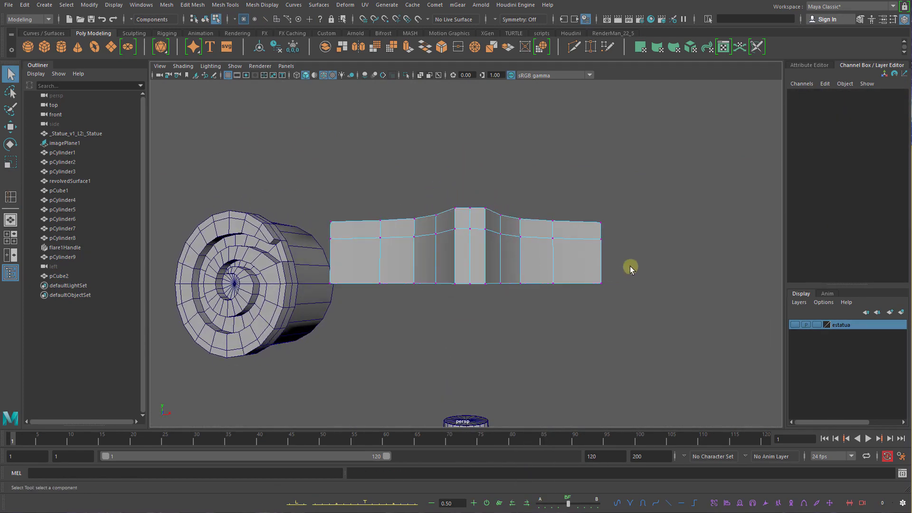
Scale the bottom row of vertices of the cross mesh inward along X and Z to slope the undersides of the arms
{"action": "left_click_drag", "start_coordinate": [636, 260], "coordinate": [343, 306]}
{"action": "key", "text": "r"}
{"action": "left_click_drag", "start_coordinate": [468, 285], "coordinate": [434, 285]}
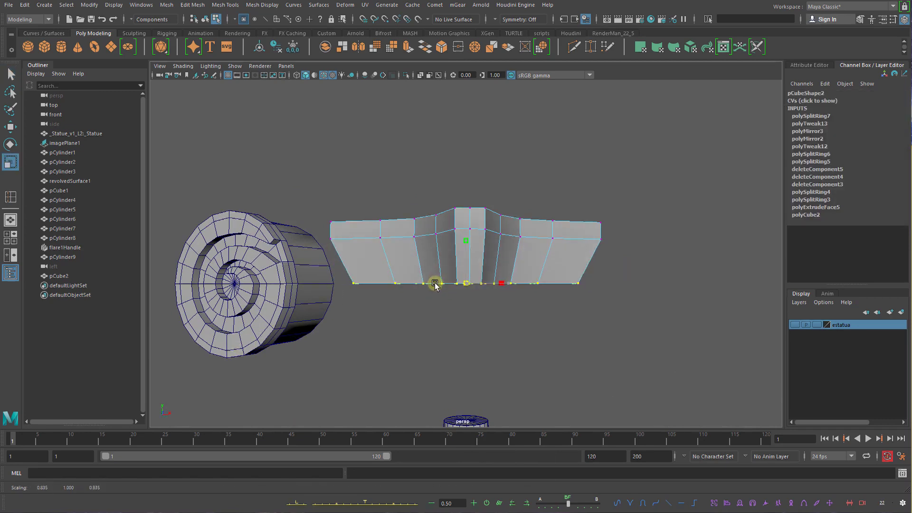
{"action": "key", "text": "w"}
{"action": "left_click_drag", "start_coordinate": [471, 255], "coordinate": [488, 210]}
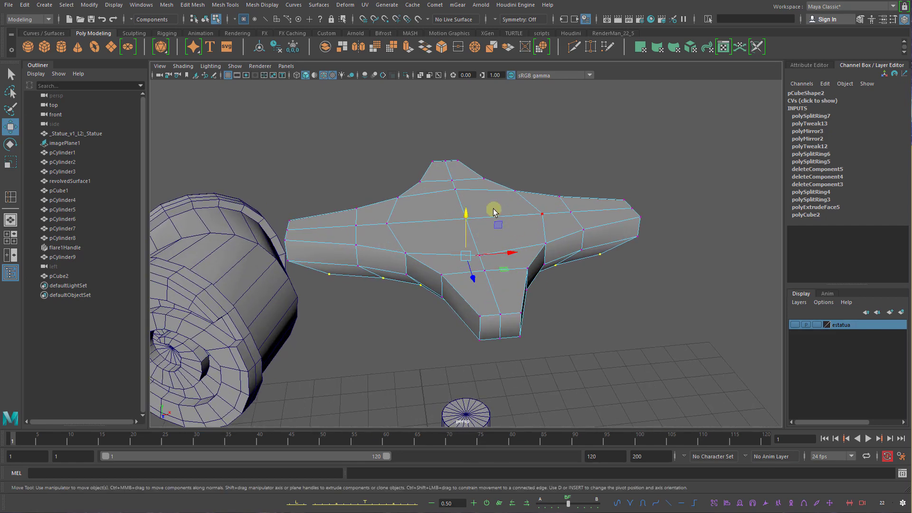
Insert another horizontal edge loop around the cross mesh, close to its top face
{"action": "key", "text": "q"}
{"action": "right_click_drag", "start_coordinate": [488, 213], "coordinate": [494, 235]}
{"action": "left_click_drag", "start_coordinate": [521, 231], "coordinate": [512, 210], "text": "alt"}
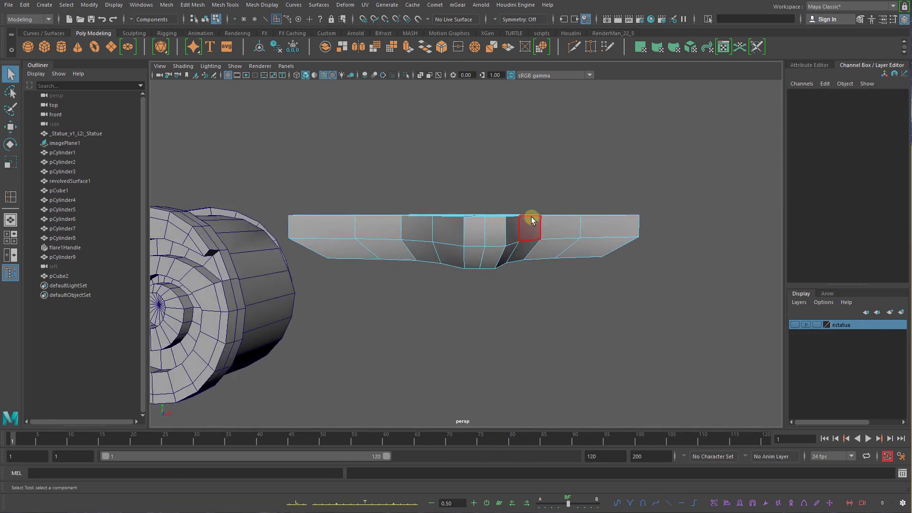
{"action": "right_click_drag", "start_coordinate": [530, 220], "coordinate": [472, 230]}
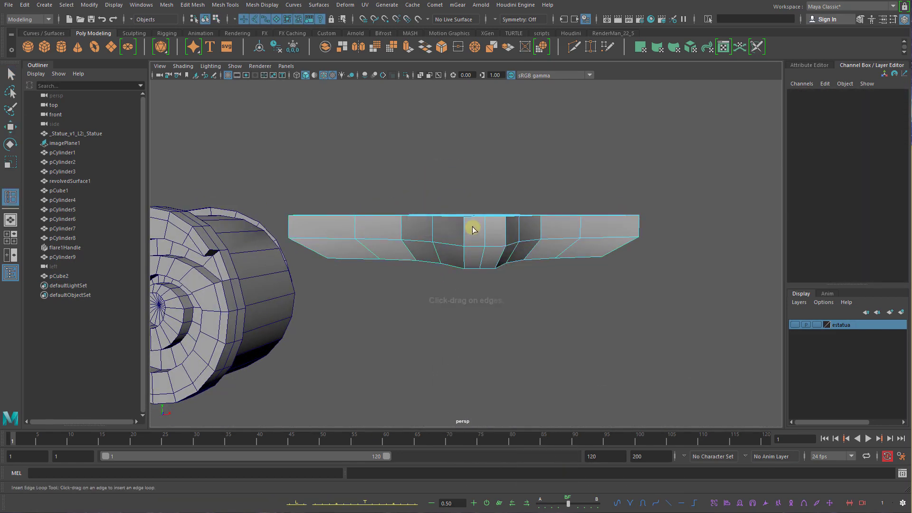
{"action": "left_click", "coordinate": [464, 223]}
{"action": "left_click_drag", "start_coordinate": [463, 224], "coordinate": [495, 236], "text": "alt"}
Try to select the top row of vertices of the cross mesh in the front view
{"action": "key", "text": "space"}
{"action": "right_click_drag", "start_coordinate": [597, 156], "coordinate": [551, 155]}
{"action": "left_click_drag", "start_coordinate": [185, 124], "coordinate": [744, 153]}
{"action": "key", "text": "space"}
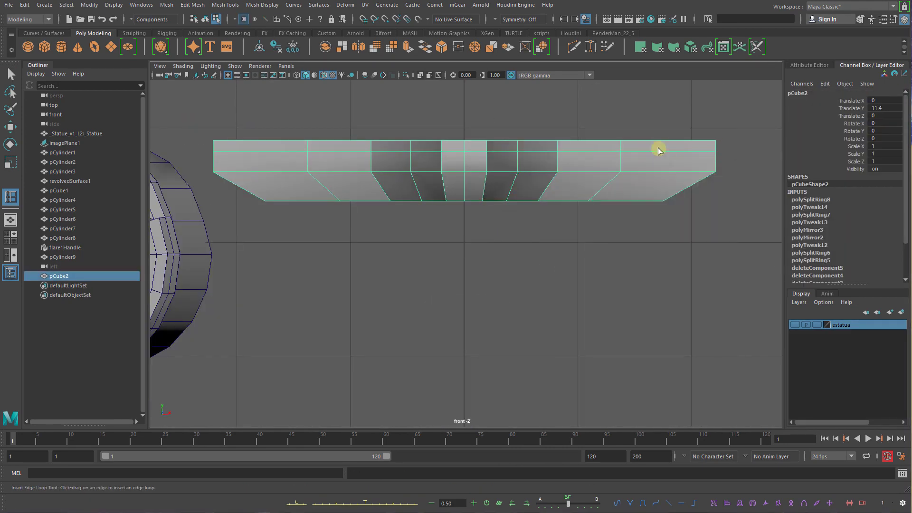
{"action": "key", "text": "space"}
{"action": "left_click", "coordinate": [220, 128]}
{"action": "left_click_drag", "start_coordinate": [182, 128], "coordinate": [753, 142]}
{"action": "right_click_drag", "start_coordinate": [560, 152], "coordinate": [521, 152]}
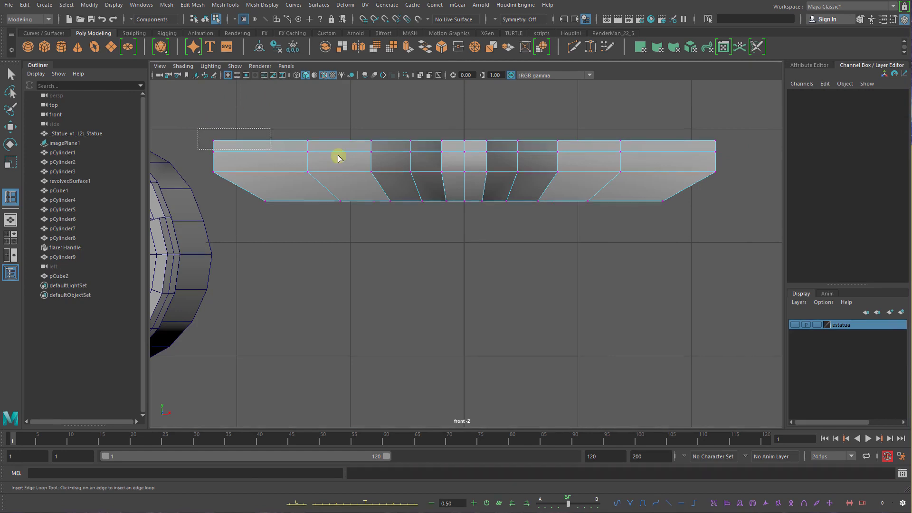
{"action": "left_click_drag", "start_coordinate": [198, 128], "coordinate": [759, 148]}
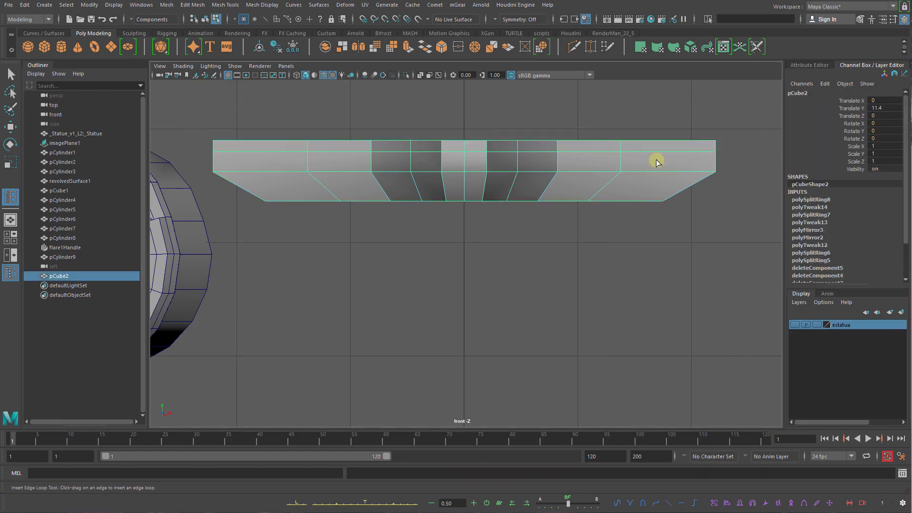
{"action": "left_click", "coordinate": [643, 243]}
Select the top row of vertices in the left view, scale it outward into a projecting lip, and return to object mode
{"action": "key", "text": "q"}
{"action": "right_click_drag", "start_coordinate": [455, 159], "coordinate": [422, 151]}
{"action": "key", "text": "space"}
{"action": "left_click_drag", "start_coordinate": [517, 171], "coordinate": [545, 152]}
{"action": "middle_click_drag", "start_coordinate": [537, 162], "coordinate": [521, 295], "text": "alt"}
{"action": "right_click_drag", "start_coordinate": [521, 295], "coordinate": [613, 156], "text": "alt"}
{"action": "middle_click_drag", "start_coordinate": [613, 157], "coordinate": [578, 334], "text": "alt"}
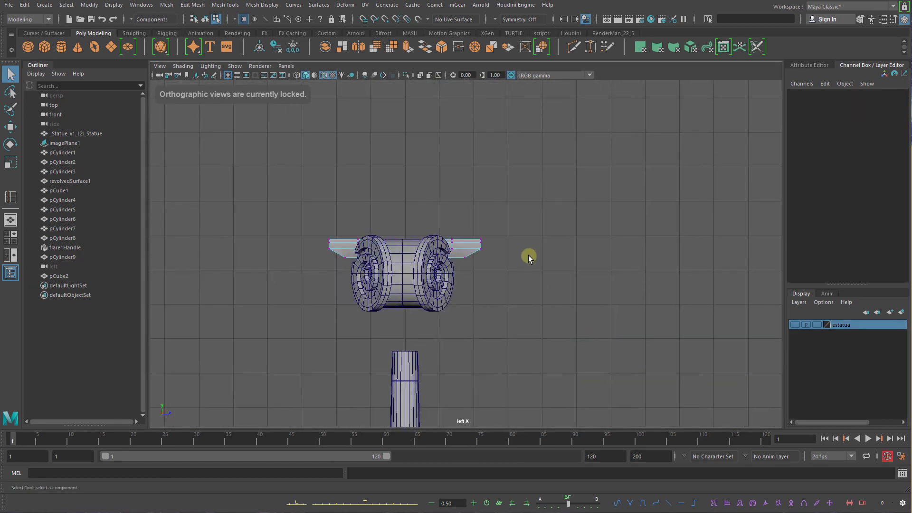
{"action": "left_click_drag", "start_coordinate": [515, 216], "coordinate": [280, 240]}
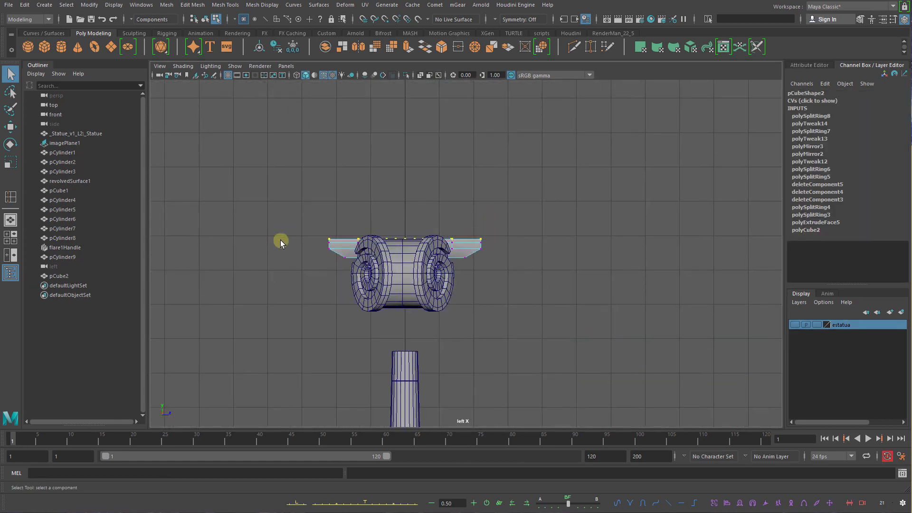
{"action": "key", "text": "space"}
{"action": "left_click_drag", "start_coordinate": [497, 254], "coordinate": [493, 223]}
{"action": "left_click_drag", "start_coordinate": [576, 240], "coordinate": [581, 250], "text": "alt"}
{"action": "key", "text": "e"}
{"action": "key", "text": "r"}
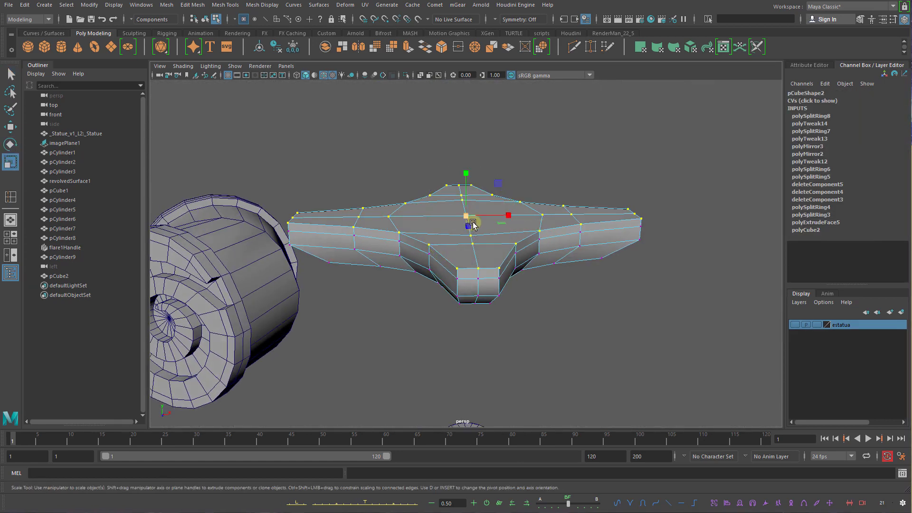
{"action": "left_click_drag", "start_coordinate": [472, 223], "coordinate": [537, 228]}
{"action": "right_click_drag", "start_coordinate": [537, 228], "coordinate": [575, 204]}
{"action": "mouse_move", "coordinate": [478, 240]}
{"action": "left_mouse_down", "text": "alt"}
{"action": "mouse_move", "coordinate": [523, 227]}
{"action": "mouse_move", "coordinate": [484, 214]}
{"action": "mouse_move", "coordinate": [475, 187]}
{"action": "mouse_move", "coordinate": [494, 230]}
{"action": "mouse_move", "coordinate": [491, 179]}
{"action": "mouse_move", "coordinate": [498, 230]}
{"action": "mouse_move", "coordinate": [466, 250]}
{"action": "left_mouse_up", "text": "alt"}
{"action": "key", "text": "q"}
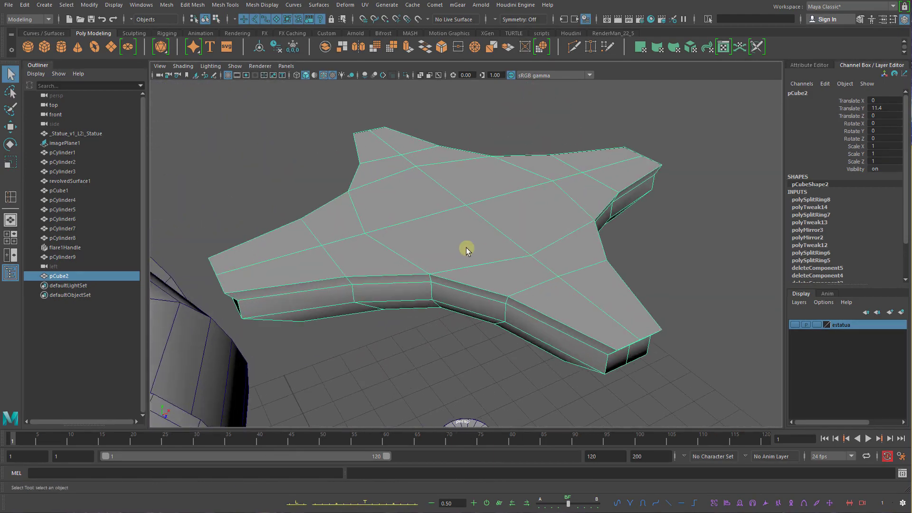
Select the outer rim edges of the top face around all four arms, continuing past the student version notice
{"action": "right_click_drag", "start_coordinate": [466, 249], "coordinate": [460, 221]}
{"action": "left_click_drag", "start_coordinate": [475, 291], "coordinate": [477, 271], "text": "alt"}
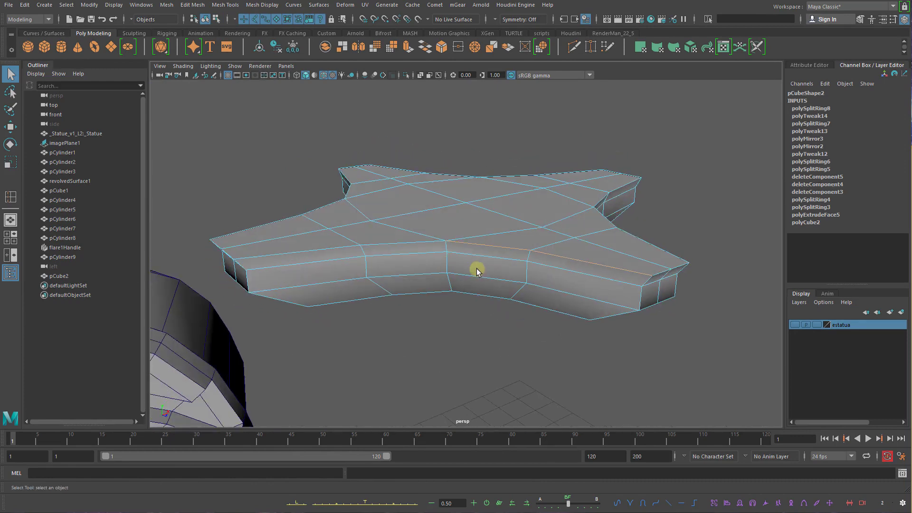
{"action": "left_click_drag", "start_coordinate": [282, 254], "coordinate": [551, 280], "text": "alt"}
{"action": "left_click_drag", "start_coordinate": [483, 271], "coordinate": [377, 243], "text": "alt"}
{"action": "left_click_drag", "start_coordinate": [248, 249], "coordinate": [507, 241], "text": "alt"}
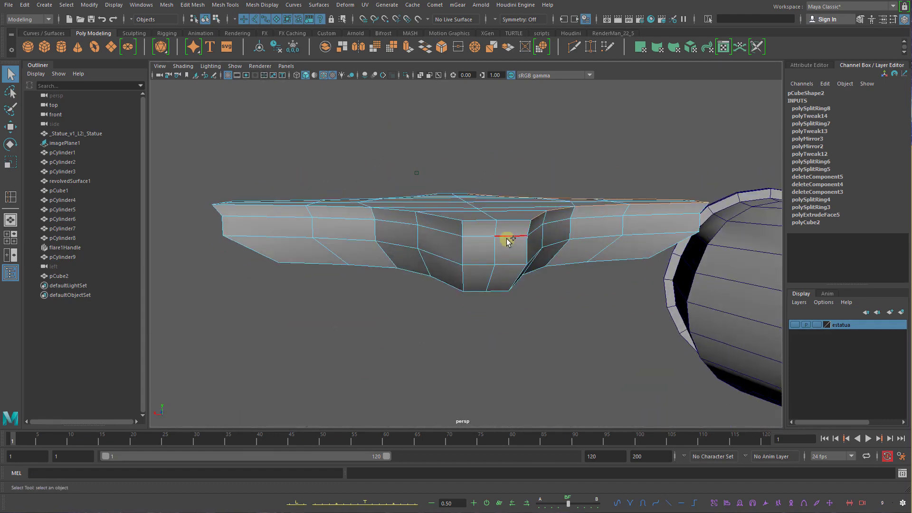
{"action": "left_click", "coordinate": [479, 220], "text": "shift"}
{"action": "left_click_drag", "start_coordinate": [405, 225], "coordinate": [349, 234], "text": "alt"}
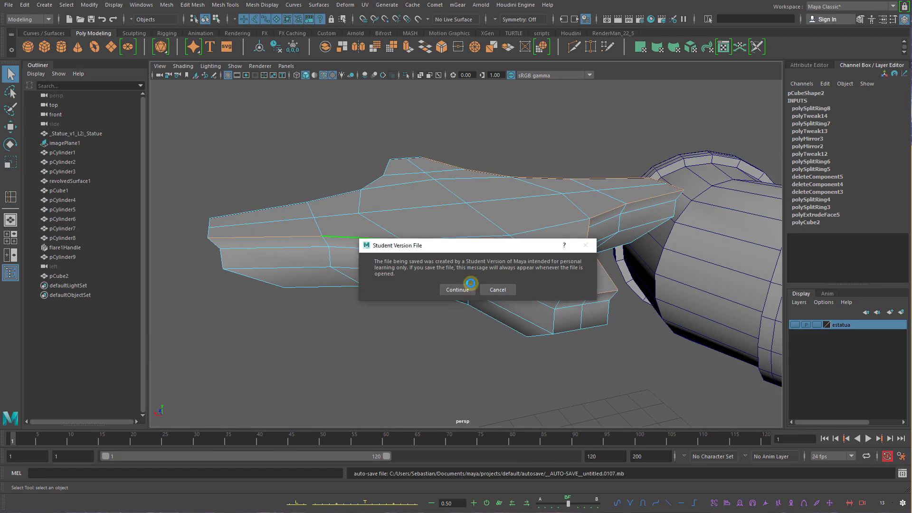
{"action": "left_click", "coordinate": [470, 283]}
{"action": "left_click_drag", "start_coordinate": [277, 257], "coordinate": [380, 292], "text": "alt"}
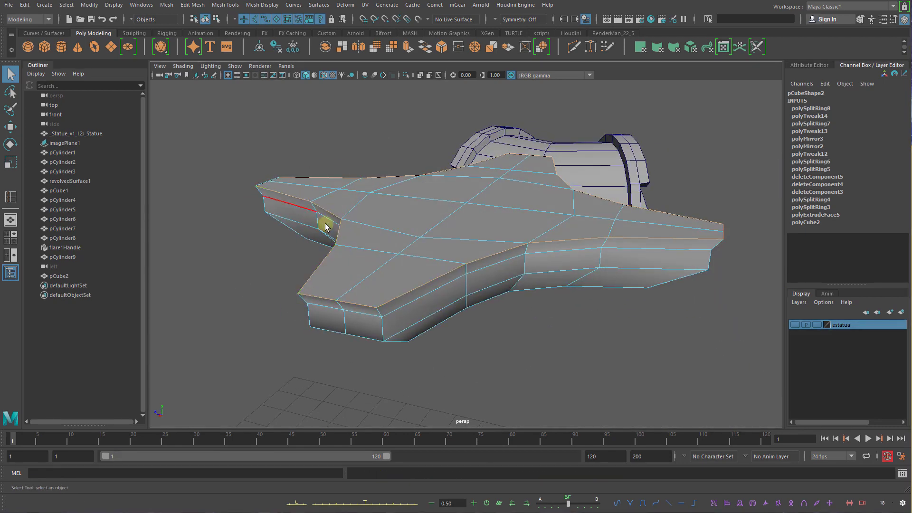
{"action": "left_click_drag", "start_coordinate": [325, 227], "coordinate": [547, 201], "text": "alt"}
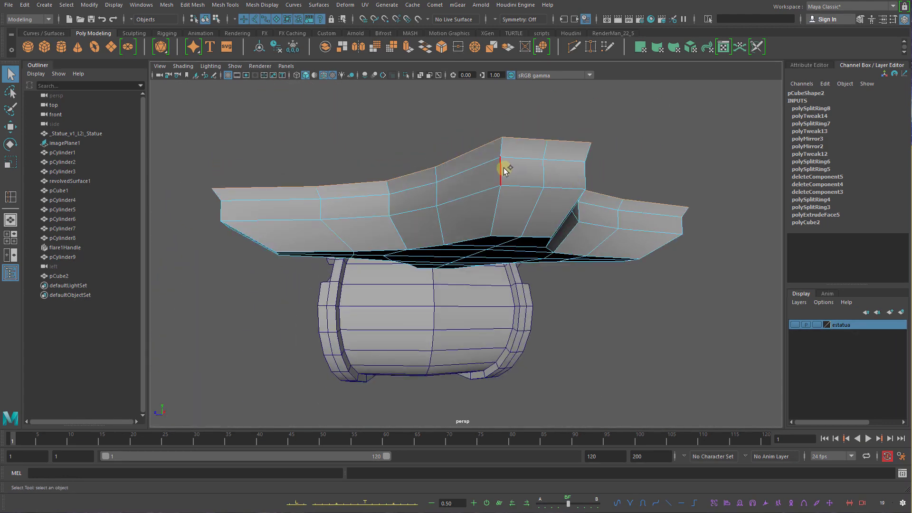
Add the vertical corner edges of the arm ends to the edge selection, undoing the mis-selected edges
{"action": "left_click_drag", "start_coordinate": [580, 173], "coordinate": [582, 202], "text": "alt"}
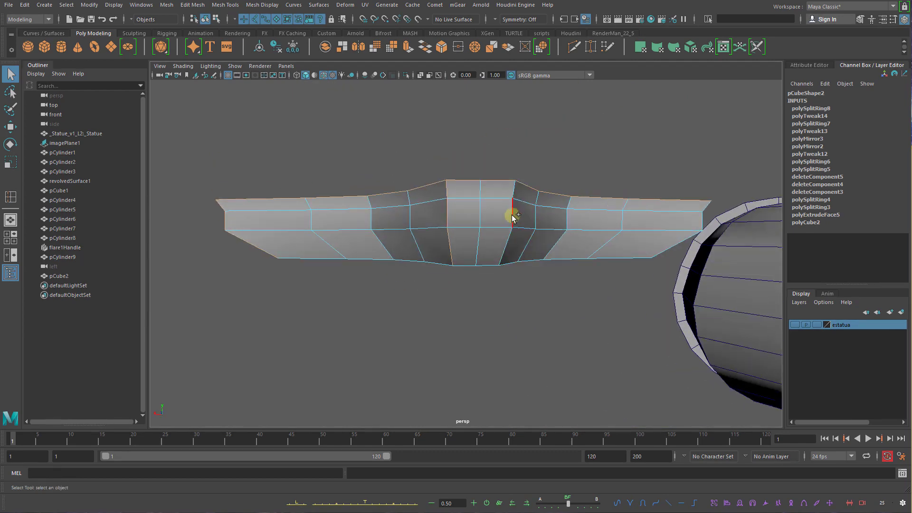
{"action": "left_click_drag", "start_coordinate": [627, 226], "coordinate": [641, 229], "text": "alt"}
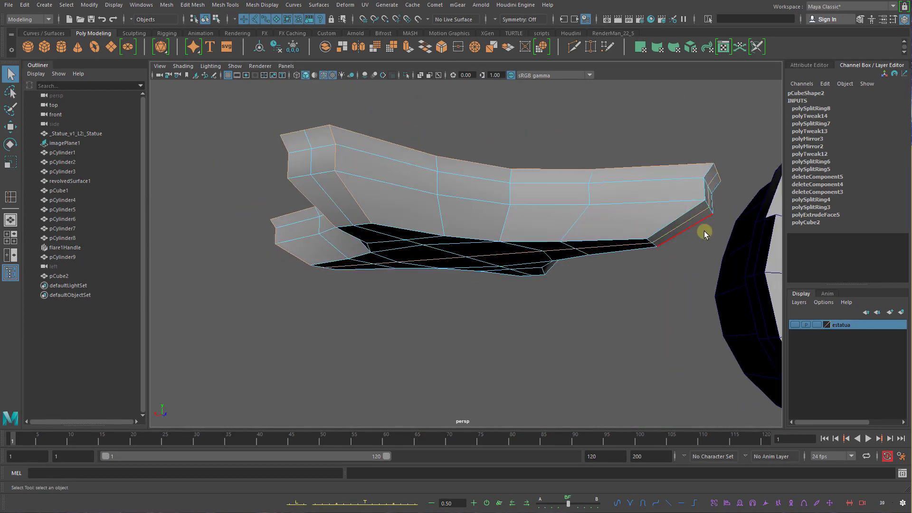
{"action": "key", "text": "ctrl+z"}
{"action": "key", "text": "ctrl+z"}
{"action": "key", "text": "ctrl+z"}
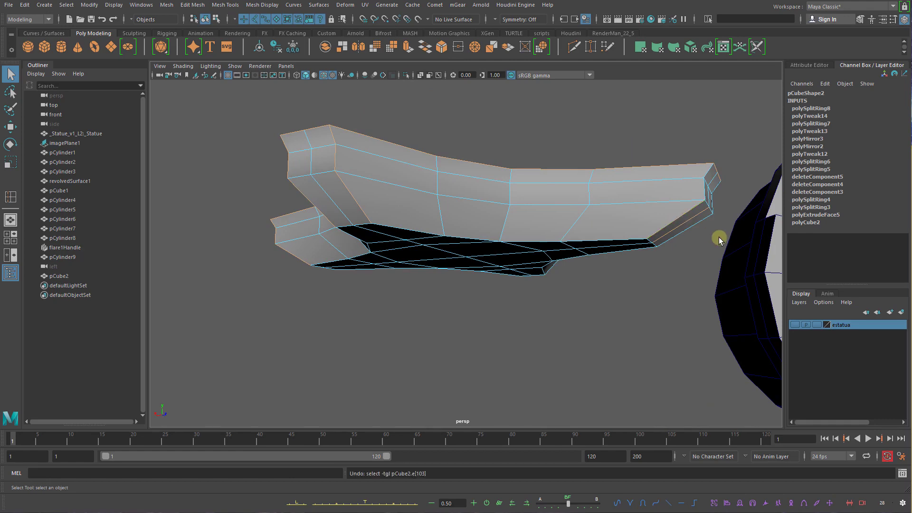
Add the remaining arm-end corner edges and the rim edges of the underside to the selection
{"action": "left_click_drag", "start_coordinate": [725, 209], "coordinate": [598, 213], "text": "alt"}
{"action": "left_click_drag", "start_coordinate": [362, 224], "coordinate": [559, 136], "text": "alt"}
{"action": "left_click_drag", "start_coordinate": [594, 179], "coordinate": [559, 180], "text": "alt"}
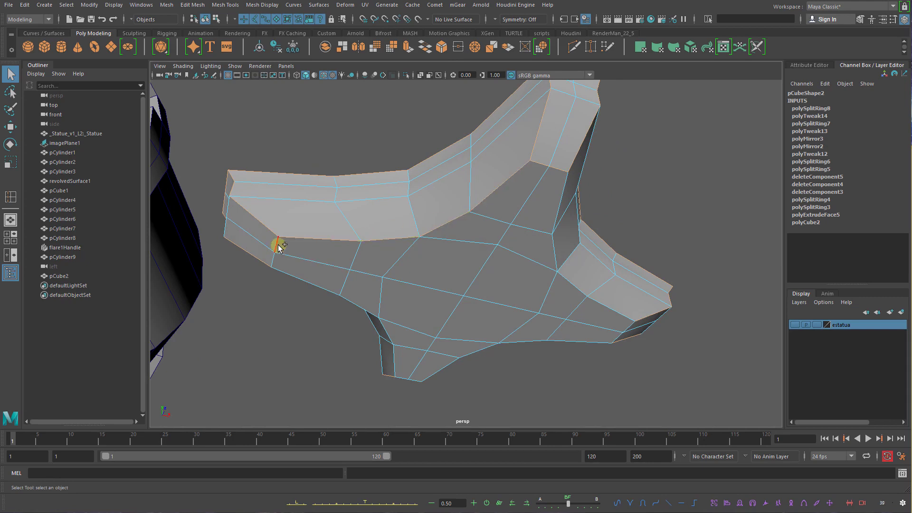
{"action": "left_click_drag", "start_coordinate": [308, 282], "coordinate": [368, 331], "text": "alt"}
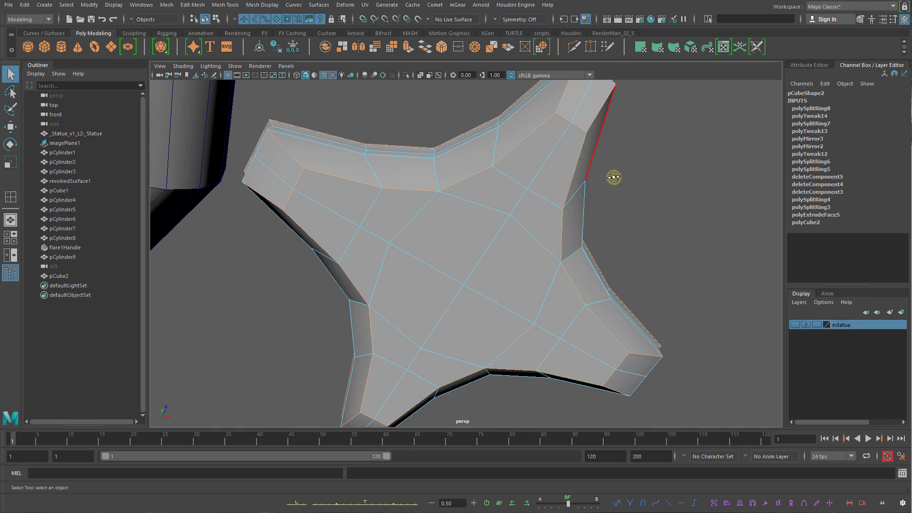
{"action": "left_click_drag", "start_coordinate": [613, 177], "coordinate": [563, 256], "text": "alt"}
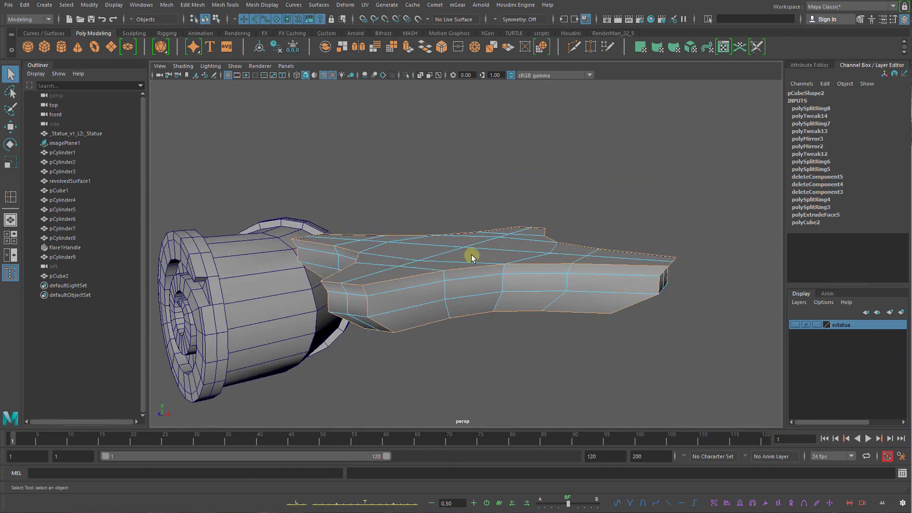
Bevel the selected edges with a fraction of 0.23 and 2 segments
{"action": "right_click_drag", "start_coordinate": [471, 257], "coordinate": [573, 299], "text": "alt"}
{"action": "left_click_drag", "start_coordinate": [573, 299], "coordinate": [537, 273], "text": "alt"}
{"action": "right_click", "coordinate": [561, 246], "text": "shift"}
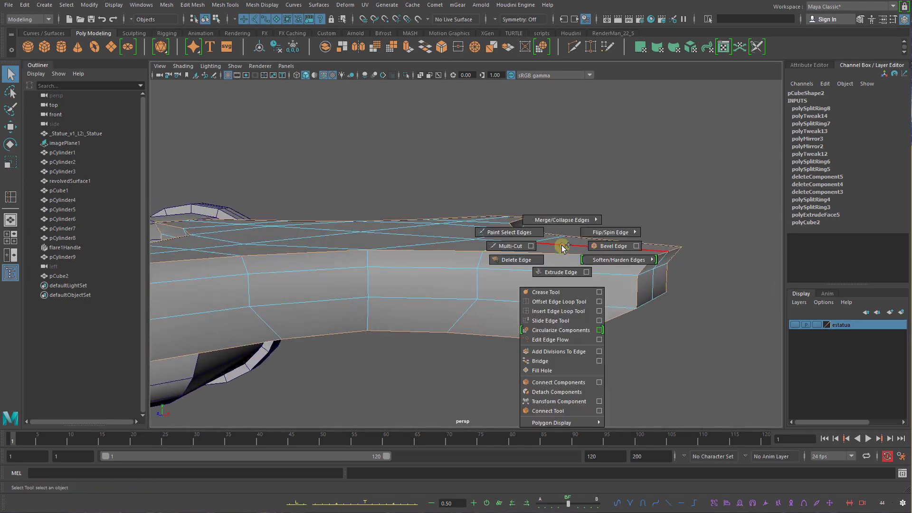
{"action": "right_click_drag", "start_coordinate": [562, 246], "coordinate": [590, 247], "text": "shift"}
{"action": "left_click_drag", "start_coordinate": [578, 256], "coordinate": [590, 262], "text": "alt"}
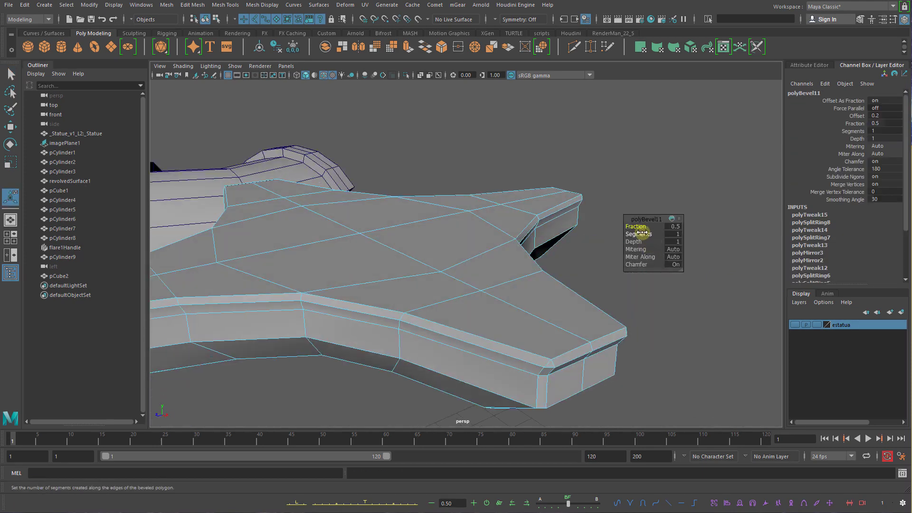
{"action": "mouse_move", "coordinate": [640, 227]}
{"action": "left_mouse_down"}
{"action": "mouse_move", "coordinate": [630, 228]}
{"action": "mouse_move", "coordinate": [646, 233]}
{"action": "mouse_move", "coordinate": [634, 232]}
{"action": "left_mouse_up"}
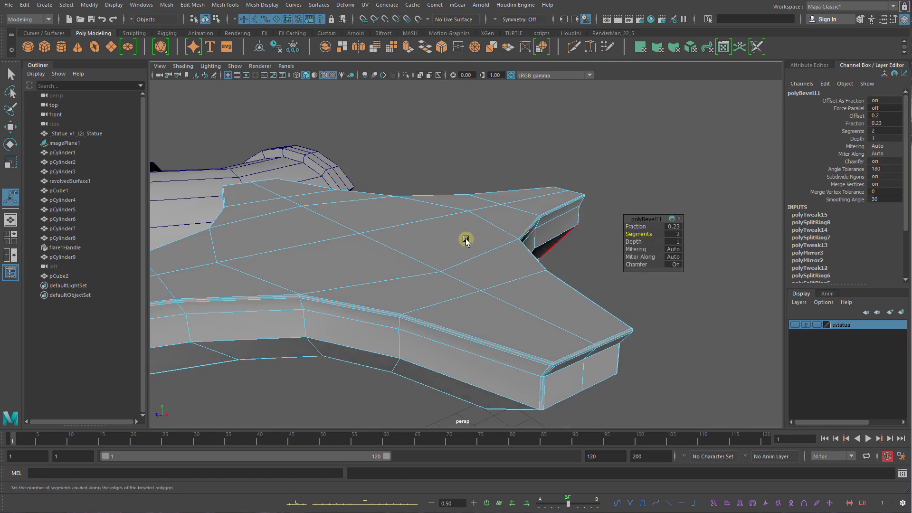
Preview the beveled cross mesh smoothed in object mode and turn off the wireframe overlay on shaded objects
{"action": "key", "text": "3"}
{"action": "key", "text": "q"}
{"action": "left_click", "coordinate": [643, 222]}
{"action": "left_click_drag", "start_coordinate": [678, 254], "coordinate": [485, 253], "text": "alt"}
{"action": "left_click", "coordinate": [485, 251]}
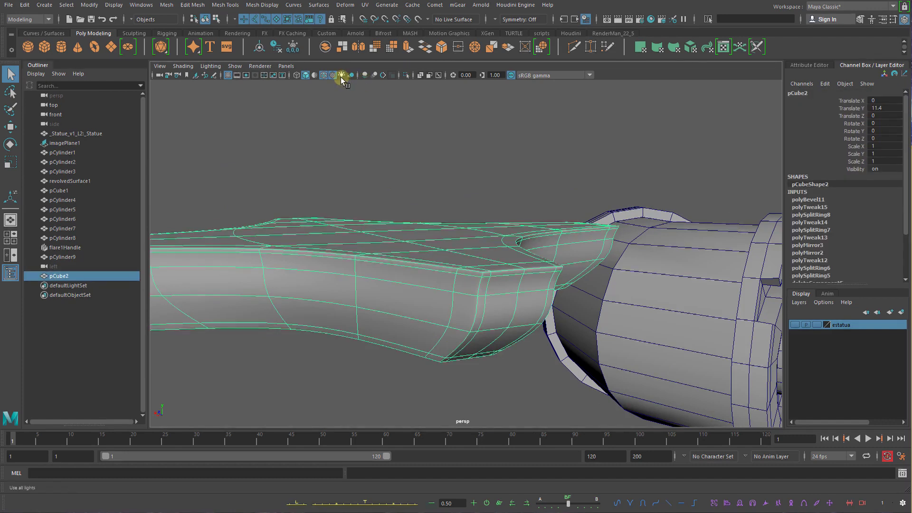
{"action": "left_click", "coordinate": [324, 75]}
{"action": "scroll", "coordinate": [492, 199], "scroll_direction": "down", "scroll_amount": 5}
{"action": "left_click_drag", "start_coordinate": [496, 227], "coordinate": [364, 229], "text": "alt"}
{"action": "left_click", "coordinate": [338, 263]}
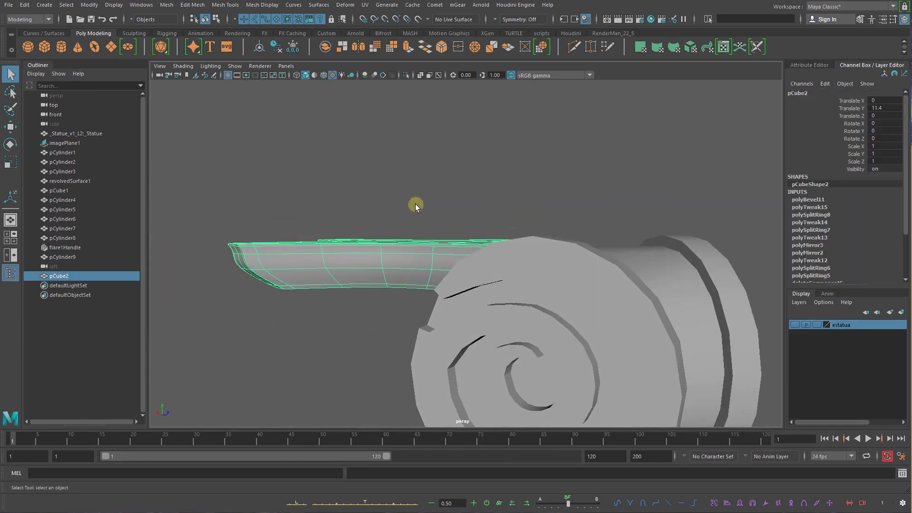
{"action": "left_click", "coordinate": [416, 205]}
{"action": "left_click", "coordinate": [348, 277]}
Turn off the smooth preview and bevel the edge loop below the lip with a fraction of 0.12 and 2 segments
{"action": "key", "text": "1"}
{"action": "left_click_drag", "start_coordinate": [347, 275], "coordinate": [438, 306], "text": "alt"}
{"action": "scroll", "coordinate": [438, 305], "scroll_direction": "up", "scroll_amount": 1}
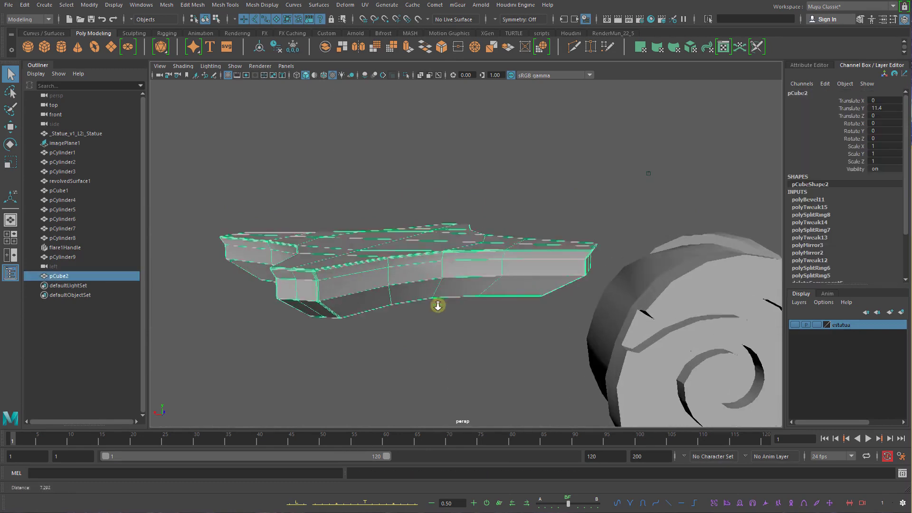
{"action": "scroll", "coordinate": [437, 306], "scroll_direction": "up", "scroll_amount": 3}
{"action": "middle_click_drag", "start_coordinate": [437, 271], "coordinate": [569, 223], "text": "alt"}
{"action": "right_click_drag", "start_coordinate": [468, 239], "coordinate": [520, 231]}
{"action": "double_click", "coordinate": [459, 231]}
{"action": "mouse_move", "coordinate": [637, 227]}
{"action": "left_mouse_down"}
{"action": "mouse_move", "coordinate": [621, 227]}
{"action": "mouse_move", "coordinate": [644, 234]}
{"action": "left_mouse_up"}
{"action": "right_click_drag", "start_coordinate": [520, 220], "coordinate": [566, 195]}
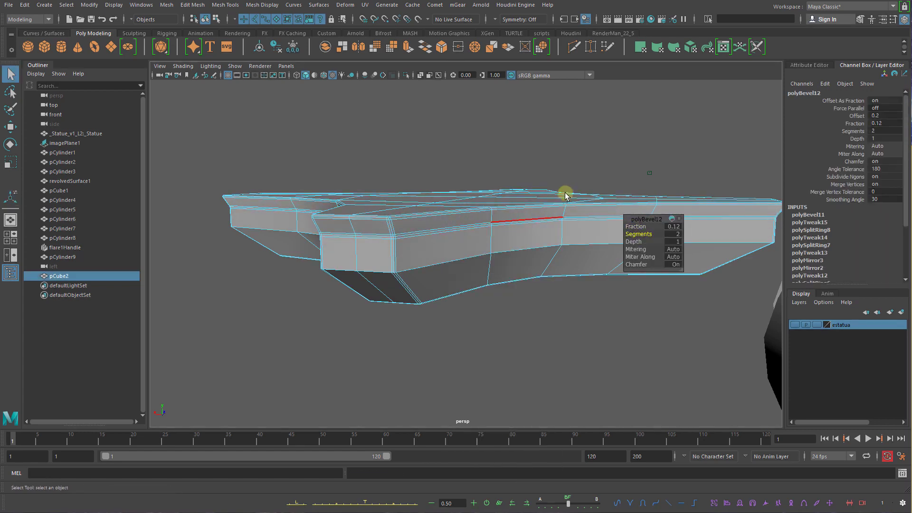
Turn the smooth preview back on for the cross mesh in object mode and check its shape from several sides
{"action": "key", "text": "3"}
{"action": "left_click", "coordinate": [592, 148]}
{"action": "left_click_drag", "start_coordinate": [597, 219], "coordinate": [447, 240], "text": "alt"}
{"action": "left_click", "coordinate": [447, 240]}
{"action": "right_click_drag", "start_coordinate": [447, 240], "coordinate": [346, 258], "text": "alt"}
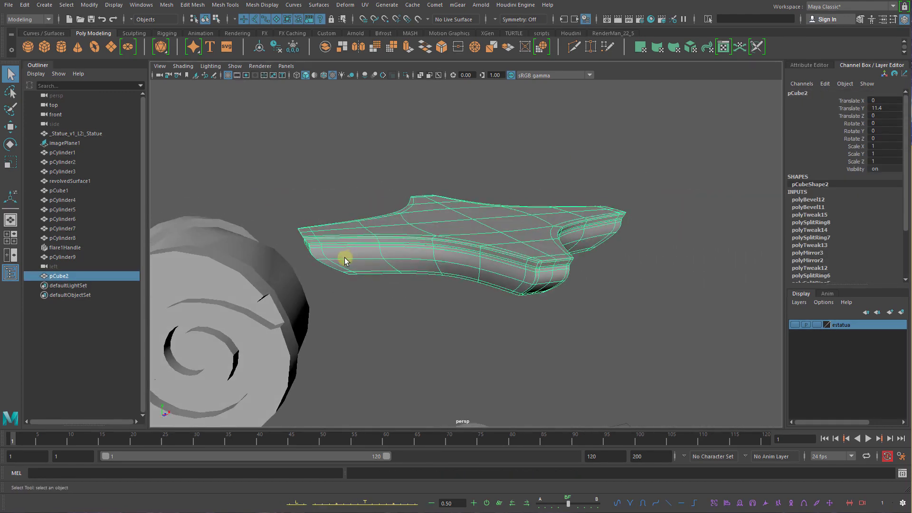
{"action": "left_click_drag", "start_coordinate": [419, 262], "coordinate": [572, 261], "text": "alt"}
{"action": "right_click_drag", "start_coordinate": [572, 261], "coordinate": [519, 252], "text": "alt"}
Scale all vertices of the scroll cylinder down uniformly and move the scroll beneath the end of one capital arm
{"action": "key", "text": "w"}
{"action": "left_click_drag", "start_coordinate": [519, 252], "coordinate": [514, 270], "text": "alt"}
{"action": "left_click", "coordinate": [408, 275]}
{"action": "left_click_drag", "start_coordinate": [512, 287], "coordinate": [517, 224], "text": "alt"}
{"action": "right_click", "coordinate": [517, 223]}
{"action": "right_click_drag", "start_coordinate": [512, 229], "coordinate": [469, 223]}
{"action": "left_click_drag", "start_coordinate": [323, 150], "coordinate": [582, 330]}
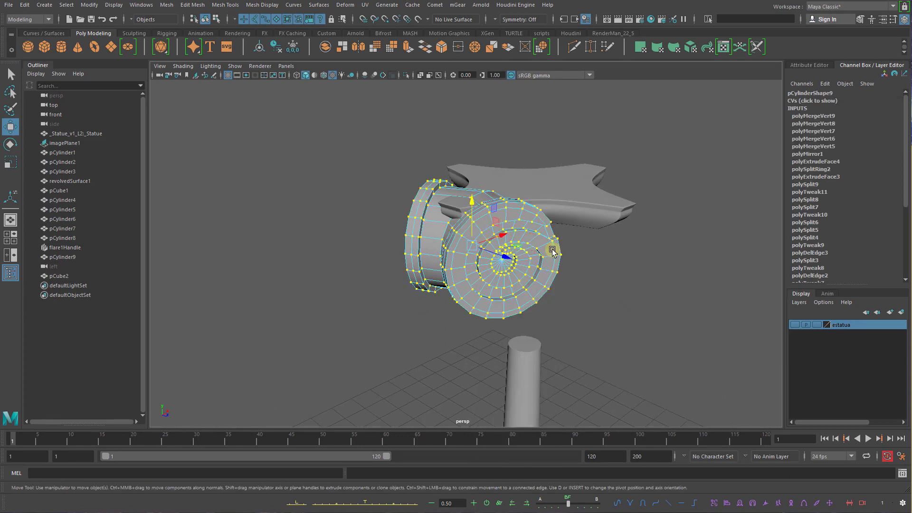
{"action": "key", "text": "r"}
{"action": "mouse_move", "coordinate": [470, 246]}
{"action": "left_mouse_down"}
{"action": "mouse_move", "coordinate": [405, 243]}
{"action": "mouse_move", "coordinate": [475, 247]}
{"action": "left_mouse_up"}
{"action": "key", "text": "w"}
{"action": "right_click_drag", "start_coordinate": [503, 238], "coordinate": [523, 221]}
{"action": "left_click_drag", "start_coordinate": [477, 217], "coordinate": [515, 219]}
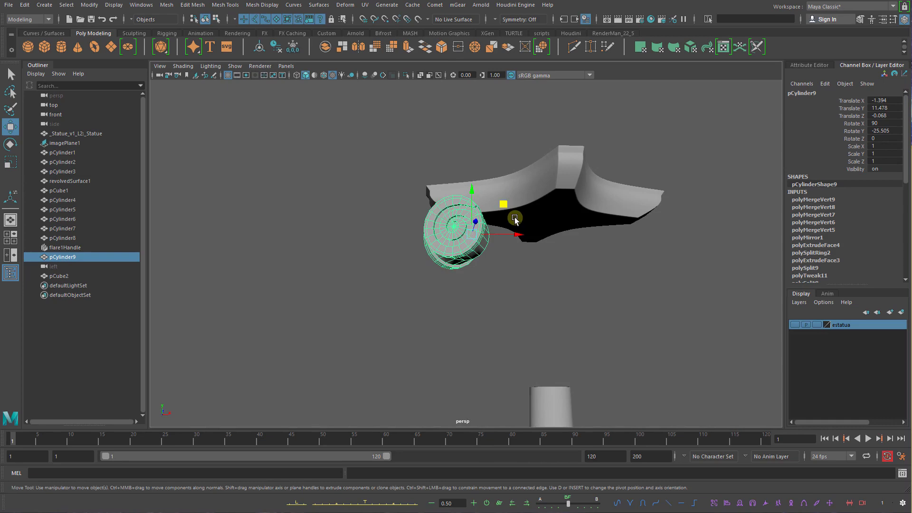
Switch to the browser and examine the column capital drawings and the photo of the Rotondo at Stowe
{"action": "key", "text": "alt+Tab"}
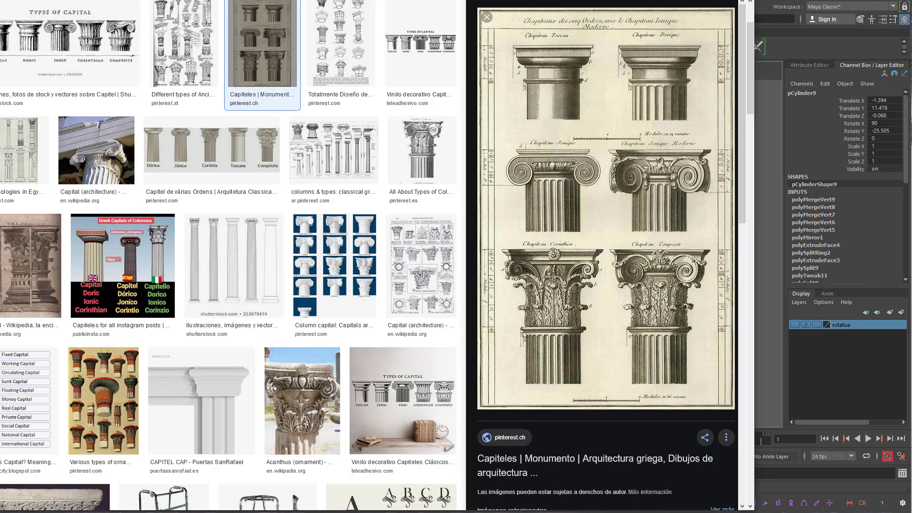
{"action": "key", "text": "ctrl+Tab"}
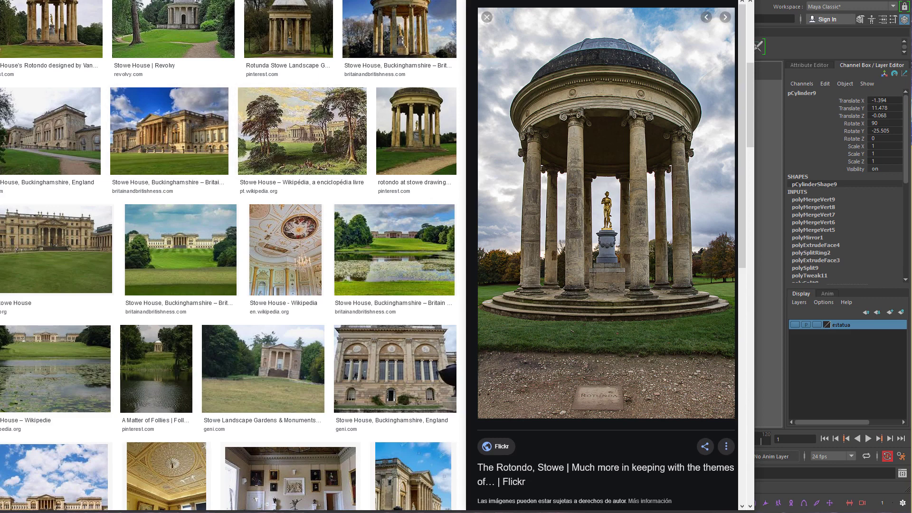
Create a new polygon cylinder at the origin and raise it to Translate Y 10.574, below the capital slab
{"action": "key", "text": "ctrl+shift+Tab"}
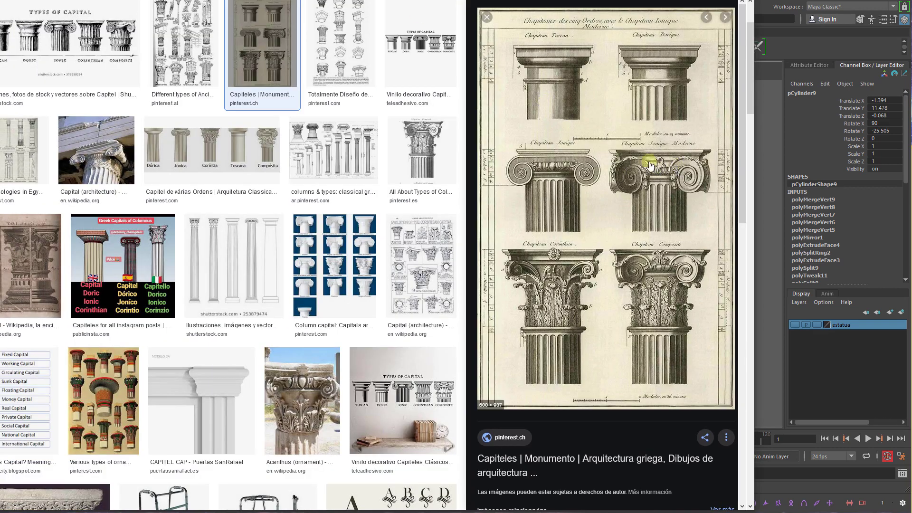
{"action": "key", "text": "alt+Tab"}
{"action": "left_click_drag", "start_coordinate": [649, 181], "coordinate": [591, 223], "text": "alt"}
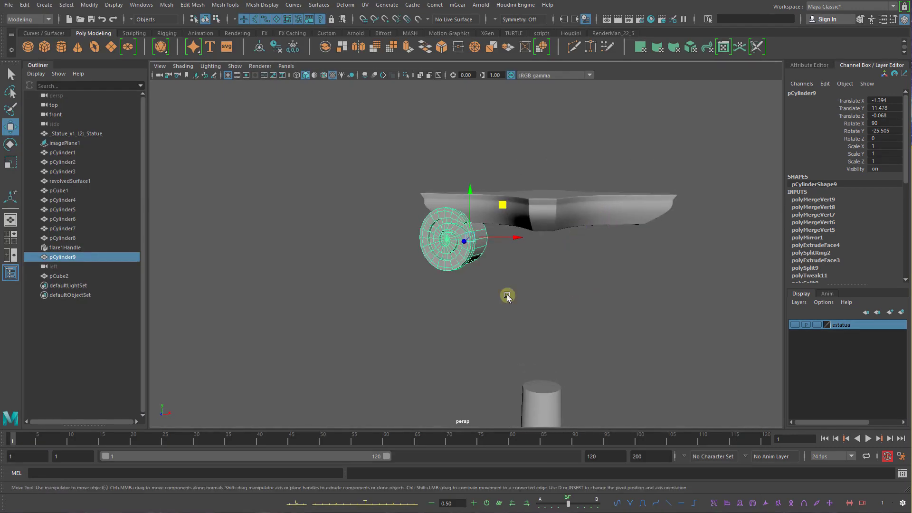
{"action": "left_click", "coordinate": [320, 276]}
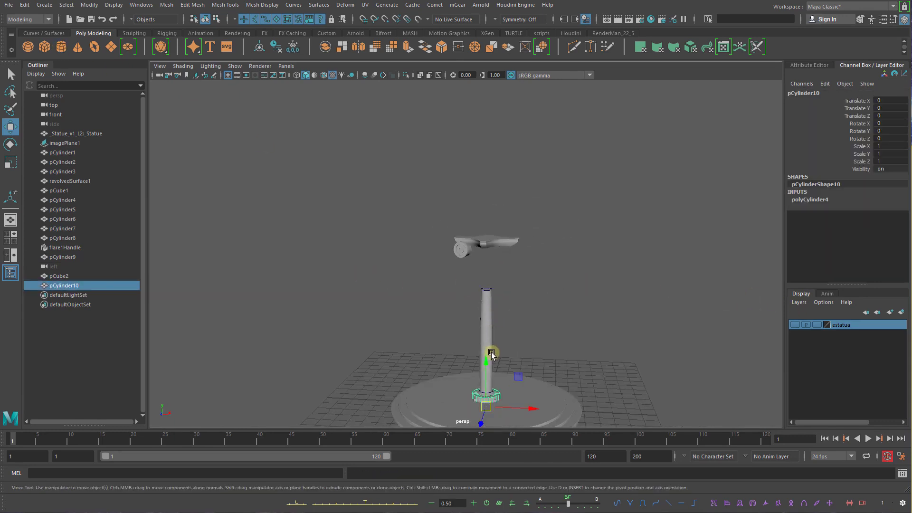
{"action": "left_click_drag", "start_coordinate": [494, 342], "coordinate": [494, 218]}
{"action": "key", "text": "f"}
{"action": "right_click_drag", "start_coordinate": [513, 231], "coordinate": [458, 212], "text": "alt"}
{"action": "left_click_drag", "start_coordinate": [459, 212], "coordinate": [481, 226], "text": "alt"}
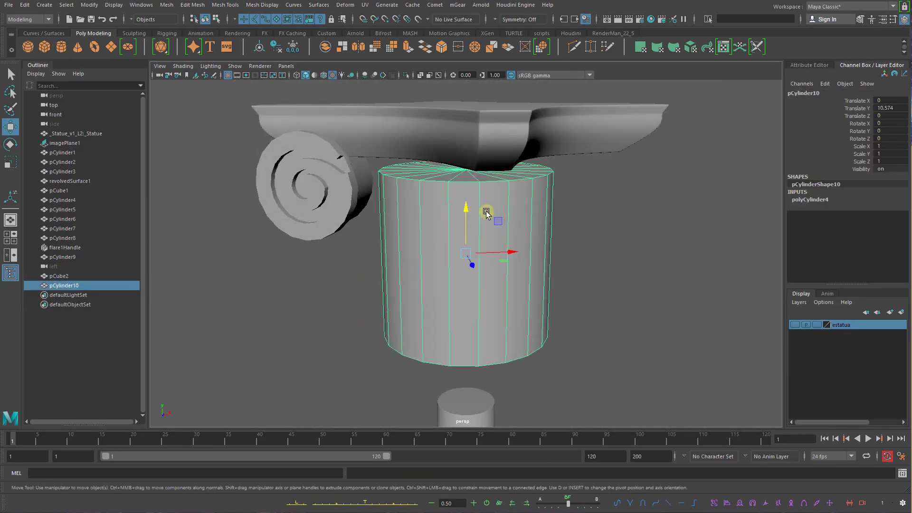
Flatten the new cylinder by scaling its vertices in height, and raise it to Translate Y 11.461 against the slab's underside
{"action": "right_click_drag", "start_coordinate": [486, 211], "coordinate": [454, 205]}
{"action": "left_click_drag", "start_coordinate": [293, 103], "coordinate": [724, 398]}
{"action": "key", "text": "r"}
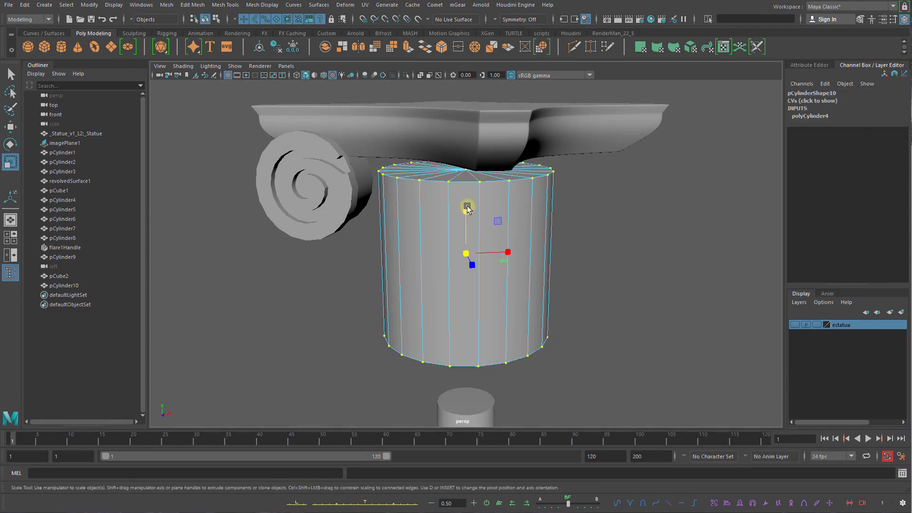
{"action": "left_click_drag", "start_coordinate": [466, 207], "coordinate": [468, 236]}
{"action": "key", "text": "q"}
{"action": "right_click_drag", "start_coordinate": [510, 226], "coordinate": [539, 218]}
{"action": "key", "text": "w"}
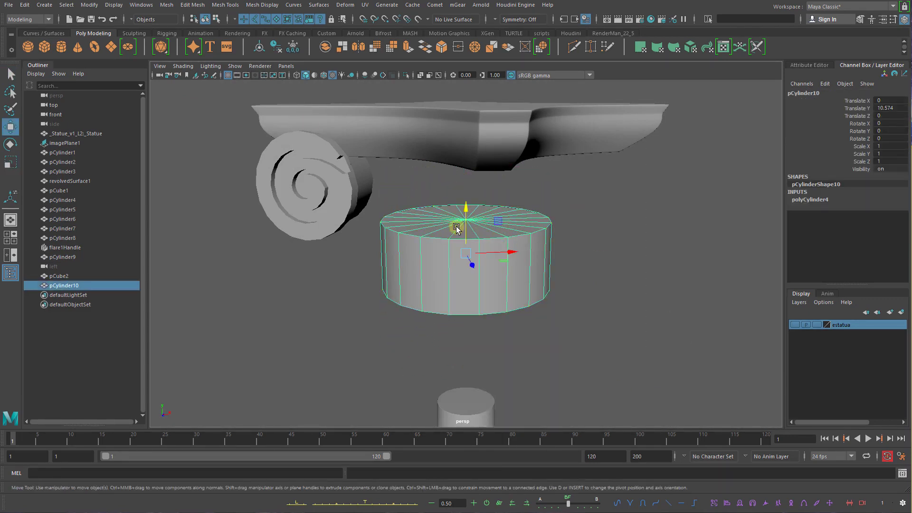
{"action": "left_click_drag", "start_coordinate": [456, 228], "coordinate": [551, 242]}
Shift the scroll slightly inward beneath the slab's arm, comparing it with the Ionic capital drawing in the browser
{"action": "key", "text": "alt+Tab"}
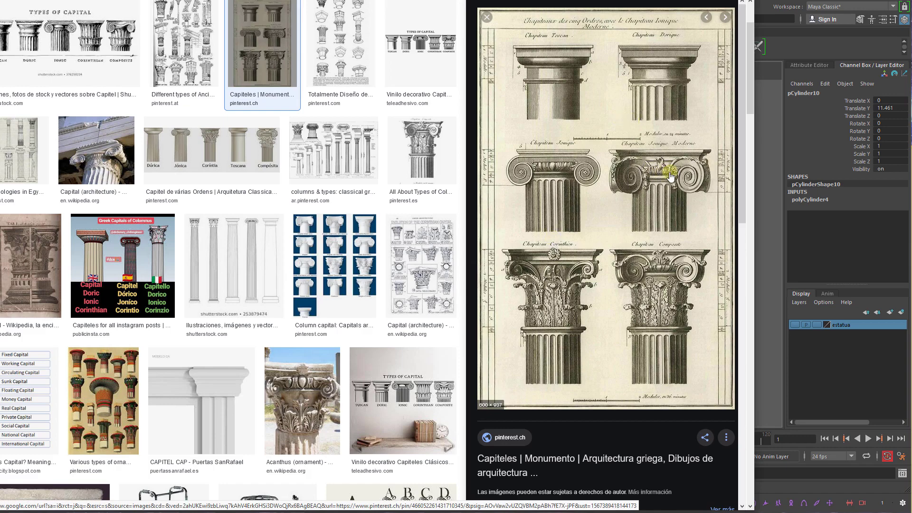
{"action": "key", "text": "alt+Tab"}
{"action": "left_click", "coordinate": [387, 251]}
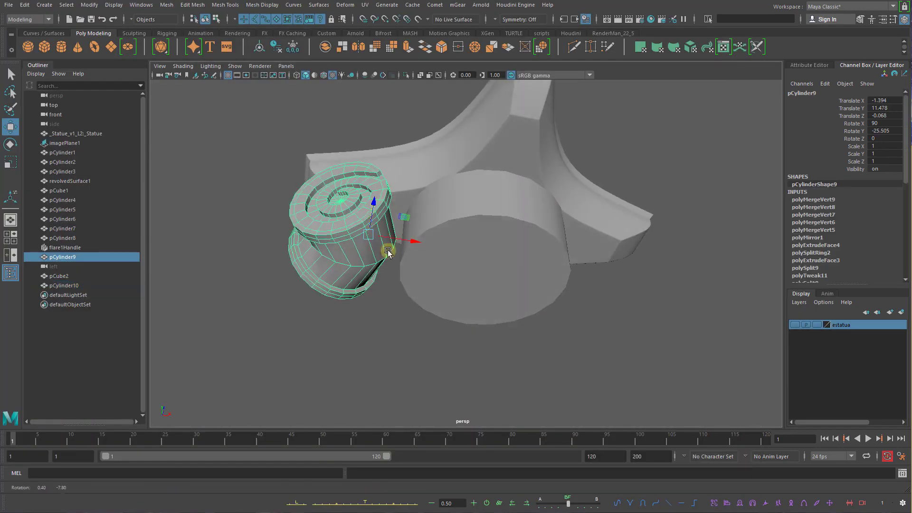
{"action": "left_click_drag", "start_coordinate": [397, 240], "coordinate": [454, 279]}
{"action": "key", "text": "alt+Tab"}
{"action": "key", "text": "alt+Tab"}
Widen the flat cylinder beneath the slab by scaling its vertices outward, and return to object mode
{"action": "mouse_move", "coordinate": [419, 206]}
{"action": "left_mouse_down", "text": "alt"}
{"action": "mouse_move", "coordinate": [435, 267]}
{"action": "mouse_move", "coordinate": [461, 248]}
{"action": "mouse_move", "coordinate": [412, 197]}
{"action": "left_mouse_up", "text": "alt"}
{"action": "left_click", "coordinate": [484, 229]}
{"action": "left_click_drag", "start_coordinate": [486, 213], "coordinate": [510, 221], "text": "alt"}
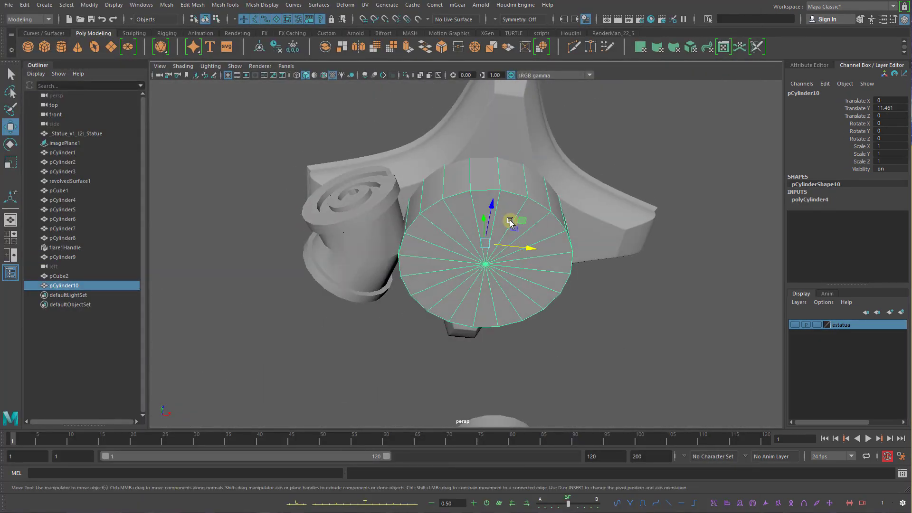
{"action": "right_click_drag", "start_coordinate": [510, 221], "coordinate": [613, 128]}
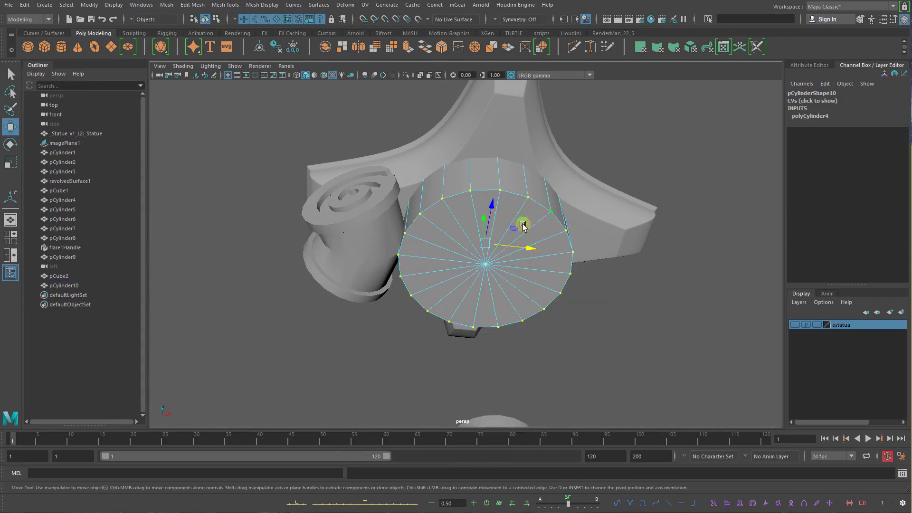
{"action": "key", "text": "r"}
{"action": "left_click_drag", "start_coordinate": [521, 225], "coordinate": [524, 196], "text": "alt"}
{"action": "left_click_drag", "start_coordinate": [522, 217], "coordinate": [524, 237]}
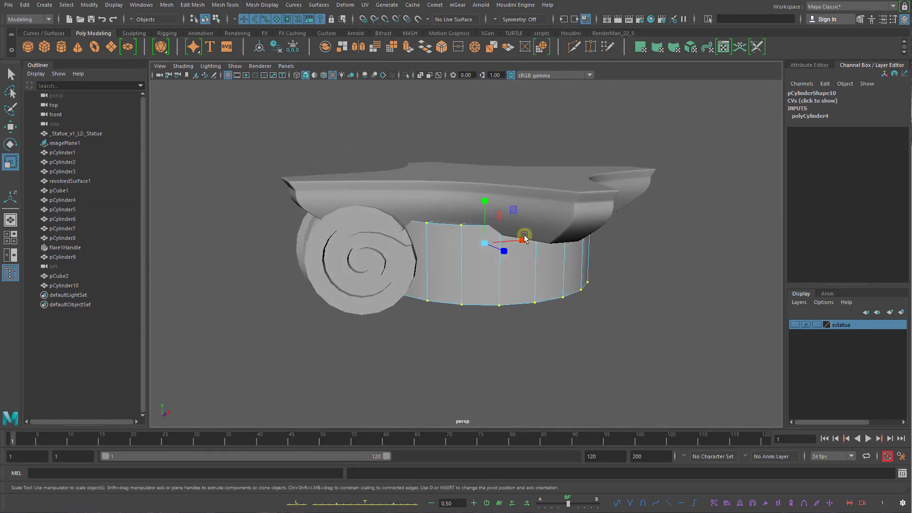
{"action": "key", "text": "q"}
{"action": "right_click_drag", "start_coordinate": [516, 246], "coordinate": [537, 243]}
Isolate the flat cylinder in the perspective view and select the edge loop around its top rim
{"action": "left_click", "coordinate": [499, 219]}
{"action": "left_click_drag", "start_coordinate": [519, 219], "coordinate": [539, 267], "text": "alt"}
{"action": "left_click", "coordinate": [540, 267]}
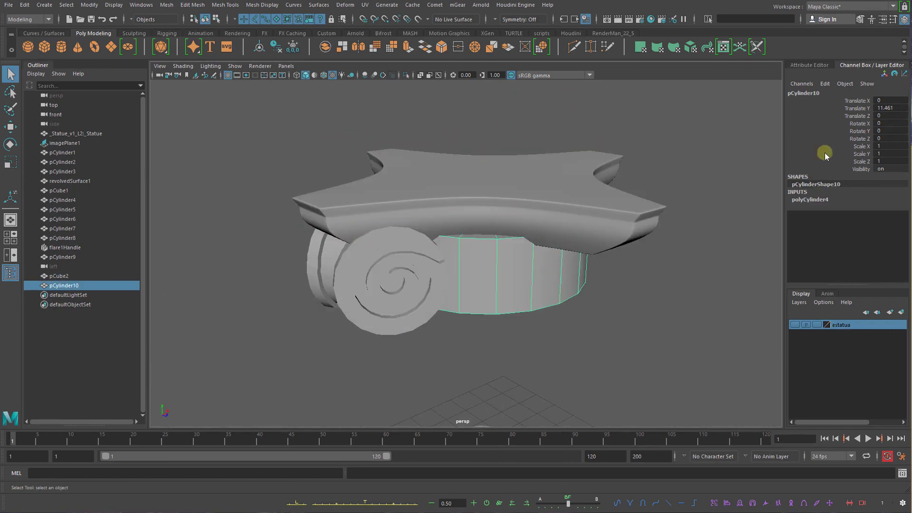
{"action": "left_click_drag", "start_coordinate": [652, 239], "coordinate": [635, 224], "text": "alt"}
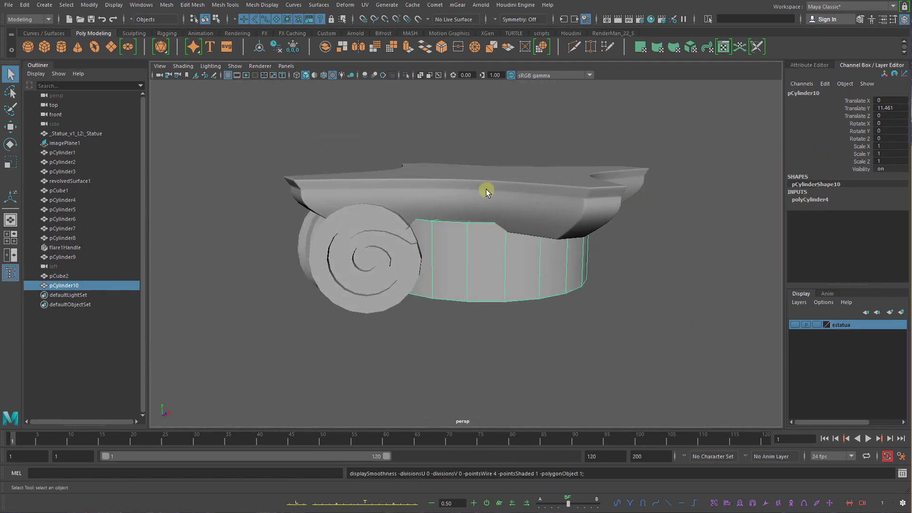
{"action": "left_click", "coordinate": [405, 75]}
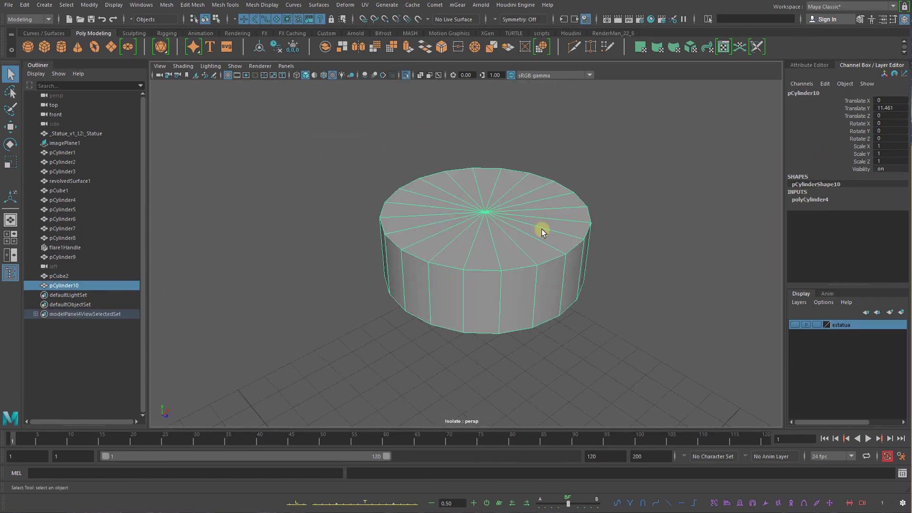
{"action": "right_click_drag", "start_coordinate": [541, 228], "coordinate": [540, 208]}
{"action": "left_click", "coordinate": [549, 260]}
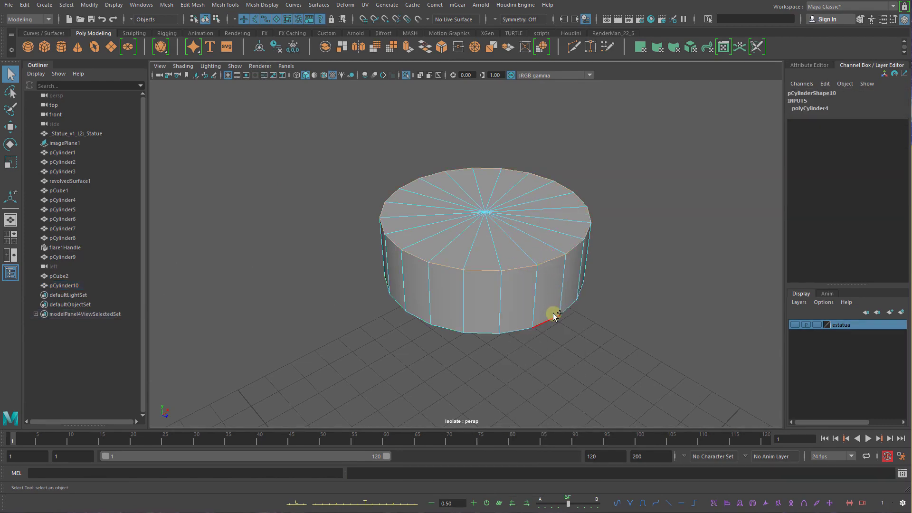
Following the capital drawing, insert a horizontal edge loop around the upper part of the cylinder in the front view
{"action": "key", "text": "alt+Tab"}
{"action": "key", "text": "alt+Tab"}
{"action": "left_click_drag", "start_coordinate": [505, 254], "coordinate": [501, 224], "text": "alt"}
{"action": "right_click_drag", "start_coordinate": [540, 265], "coordinate": [596, 254], "text": "alt"}
{"action": "key", "text": "alt+Tab"}
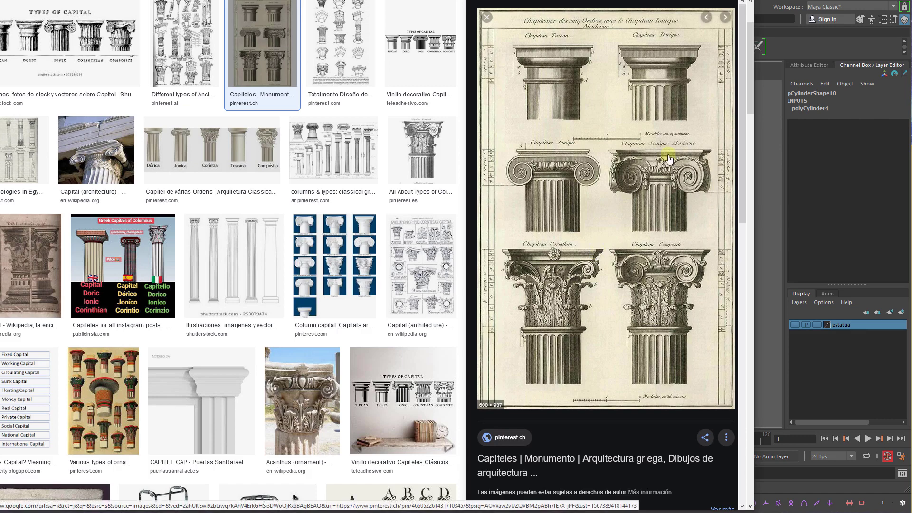
{"action": "key", "text": "alt+Tab"}
{"action": "left_click_drag", "start_coordinate": [576, 245], "coordinate": [566, 218], "text": "alt"}
{"action": "key", "text": "space"}
{"action": "middle_click_drag", "start_coordinate": [566, 218], "coordinate": [541, 266], "text": "alt"}
{"action": "right_click_drag", "start_coordinate": [512, 226], "coordinate": [552, 213]}
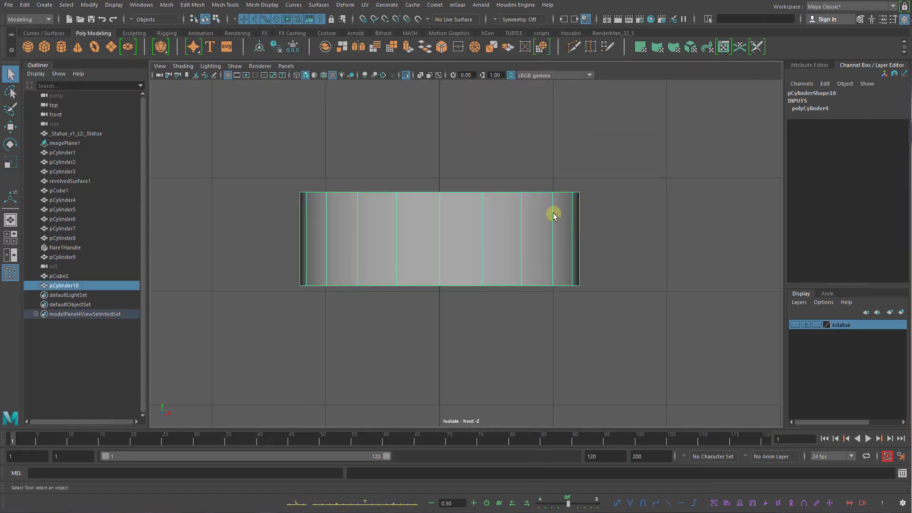
{"action": "right_click_drag", "start_coordinate": [560, 251], "coordinate": [590, 260], "text": "alt"}
{"action": "right_click", "coordinate": [550, 207], "text": "shift"}
{"action": "left_click", "coordinate": [509, 221]}
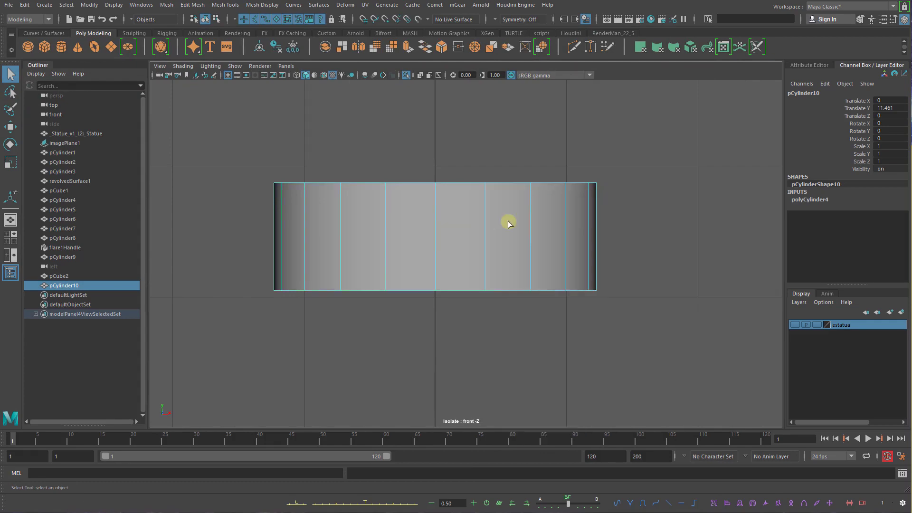
{"action": "left_click", "coordinate": [568, 210]}
Check the capital drawing and insert two closely spaced edge loops near the cylinder's lower rim
{"action": "key", "text": "alt+Tab"}
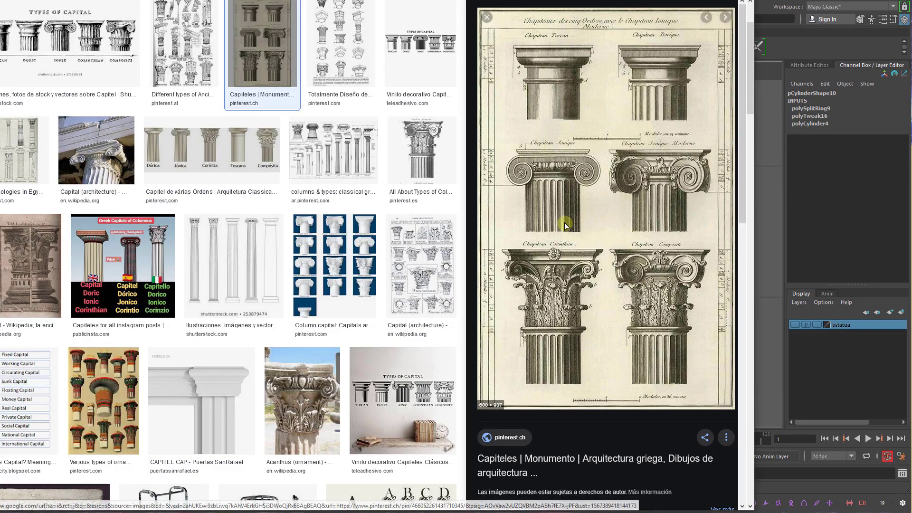
{"action": "key", "text": "alt+Tab"}
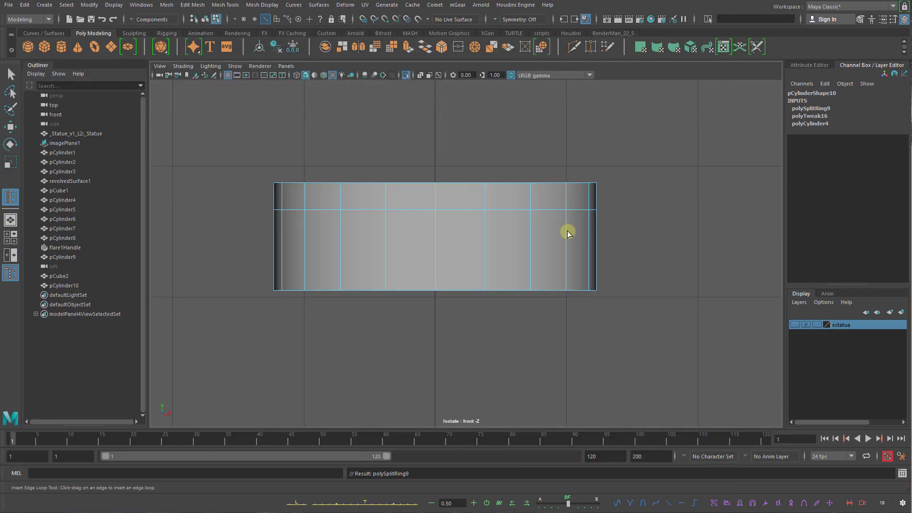
{"action": "key", "text": "alt+Tab"}
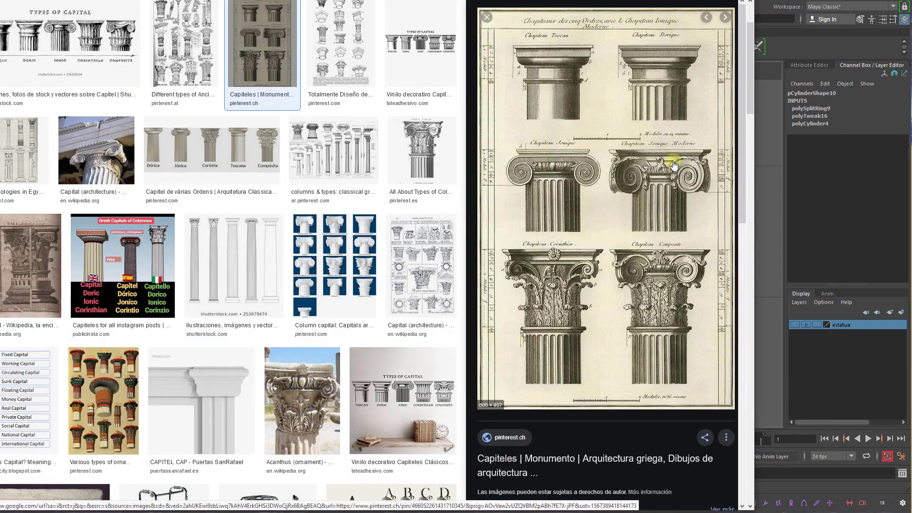
{"action": "key", "text": "alt+Tab"}
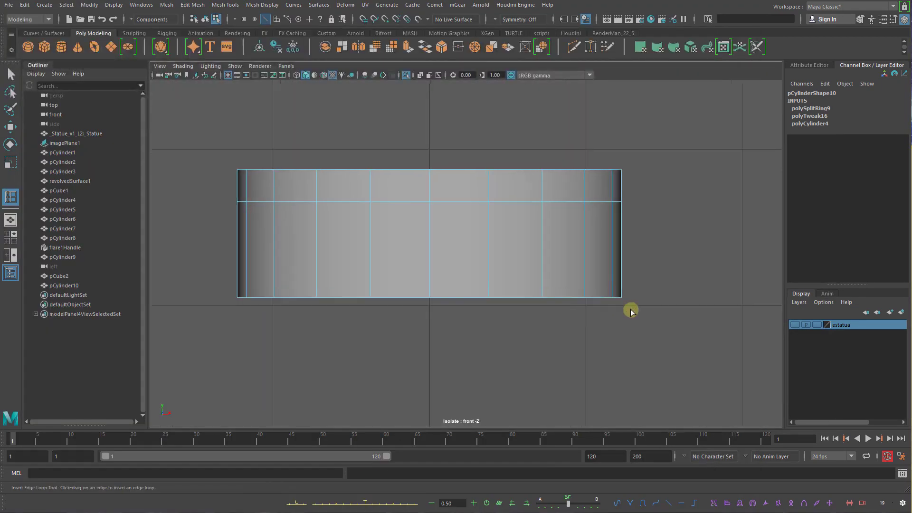
{"action": "left_click", "coordinate": [585, 276]}
{"action": "left_click", "coordinate": [586, 275]}
Scale the cylinder's lowest band inward to form a narrower step at the base, and return to object mode
{"action": "key", "text": "q"}
{"action": "right_click_drag", "start_coordinate": [595, 275], "coordinate": [594, 254]}
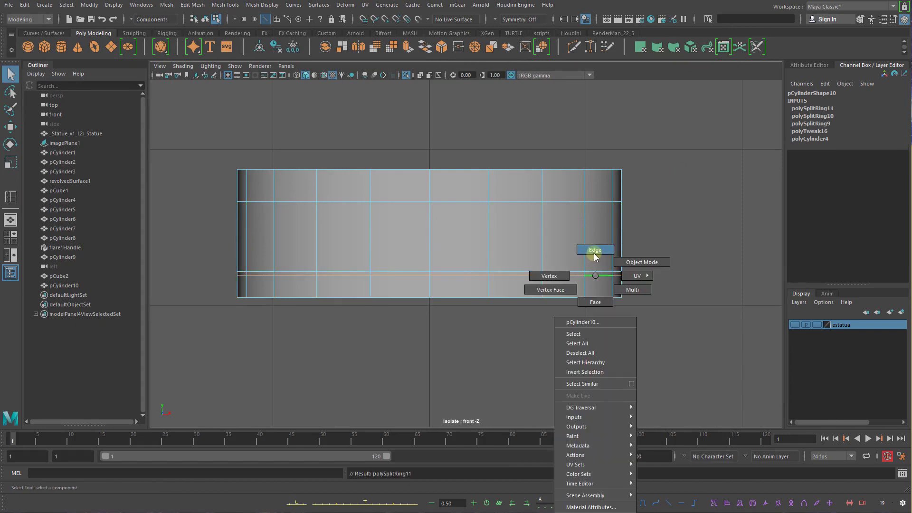
{"action": "right_click_drag", "start_coordinate": [599, 298], "coordinate": [598, 299]}
{"action": "left_click_drag", "start_coordinate": [647, 315], "coordinate": [193, 280]}
{"action": "key", "text": "r"}
{"action": "left_click_drag", "start_coordinate": [430, 291], "coordinate": [429, 248]}
{"action": "key", "text": "w"}
{"action": "key", "text": "q"}
{"action": "left_click", "coordinate": [479, 233]}
{"action": "key", "text": "F8"}
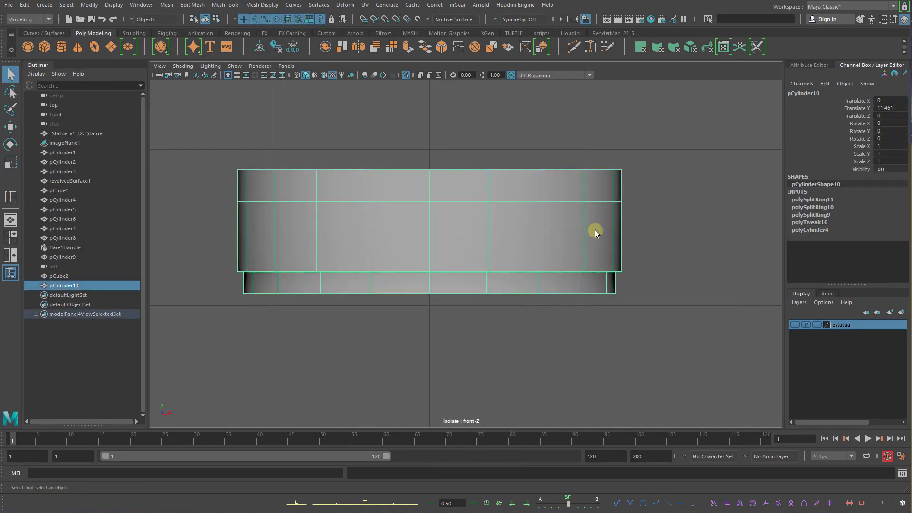
Check the capital drawing and insert another edge loop around the cylinder, a short distance below the upper loop
{"action": "scroll", "coordinate": [627, 240], "scroll_direction": "up", "scroll_amount": 2}
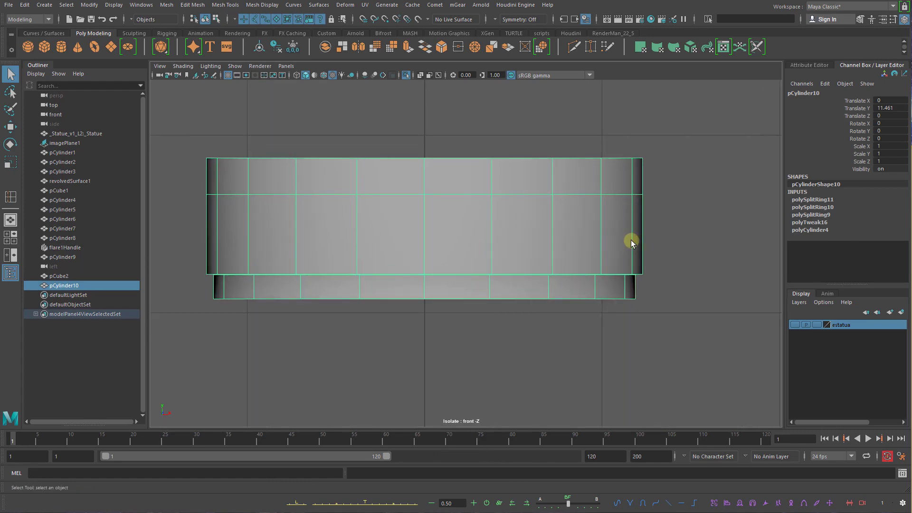
{"action": "scroll", "coordinate": [591, 229], "scroll_direction": "up", "scroll_amount": 1}
{"action": "key", "text": "alt+Tab"}
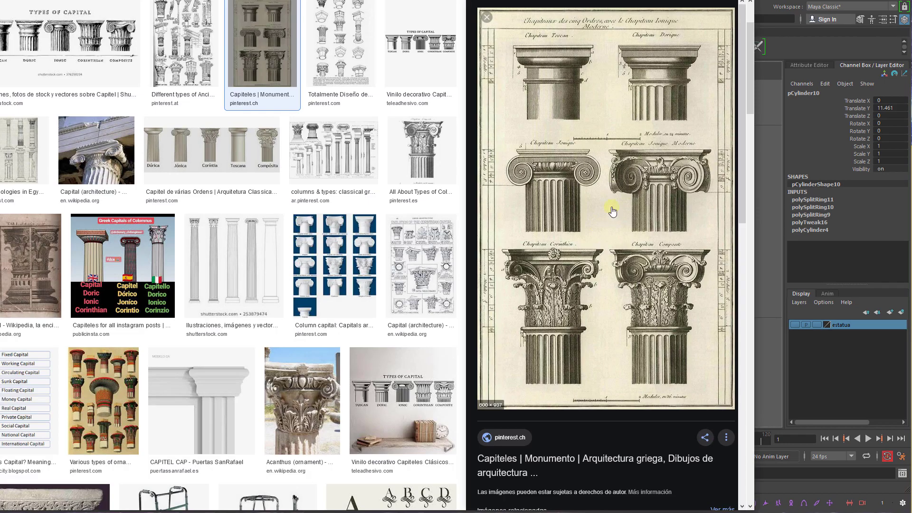
{"action": "key", "text": "alt+Tab"}
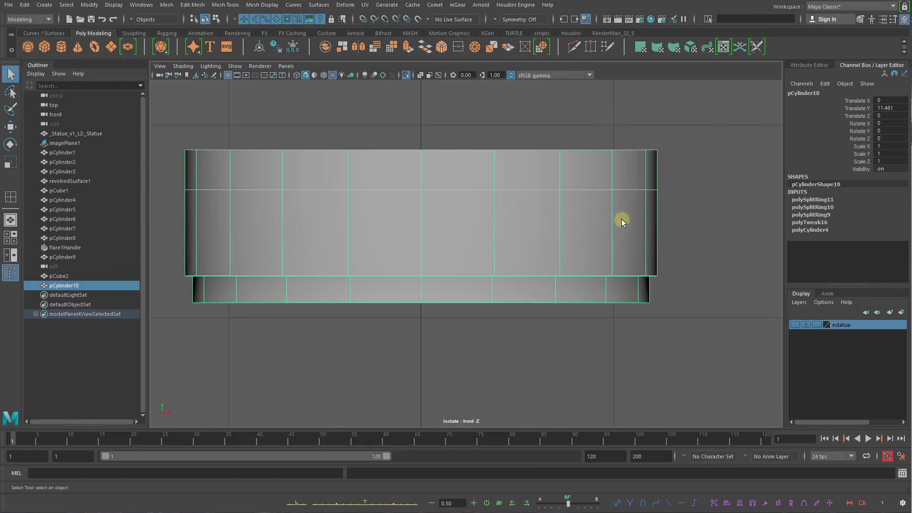
{"action": "right_click_drag", "start_coordinate": [624, 195], "coordinate": [578, 232], "text": "shift"}
{"action": "left_click", "coordinate": [559, 220]}
Extrude the band of faces between the two upper edge loops inward with a Local Translate Z of -0.055
{"action": "right_click", "coordinate": [577, 213]}
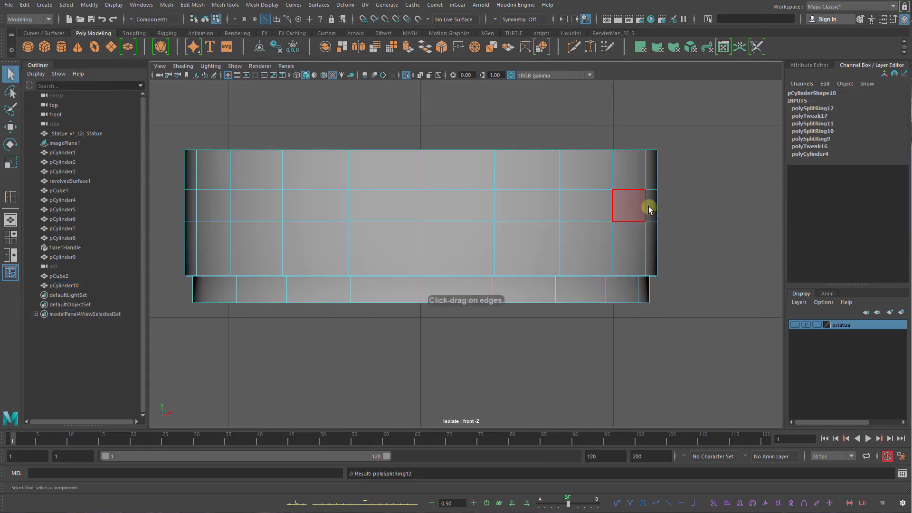
{"action": "left_click_drag", "start_coordinate": [667, 202], "coordinate": [181, 198]}
{"action": "right_click_drag", "start_coordinate": [429, 196], "coordinate": [477, 212], "text": "shift"}
{"action": "key", "text": "space"}
{"action": "key", "text": "space"}
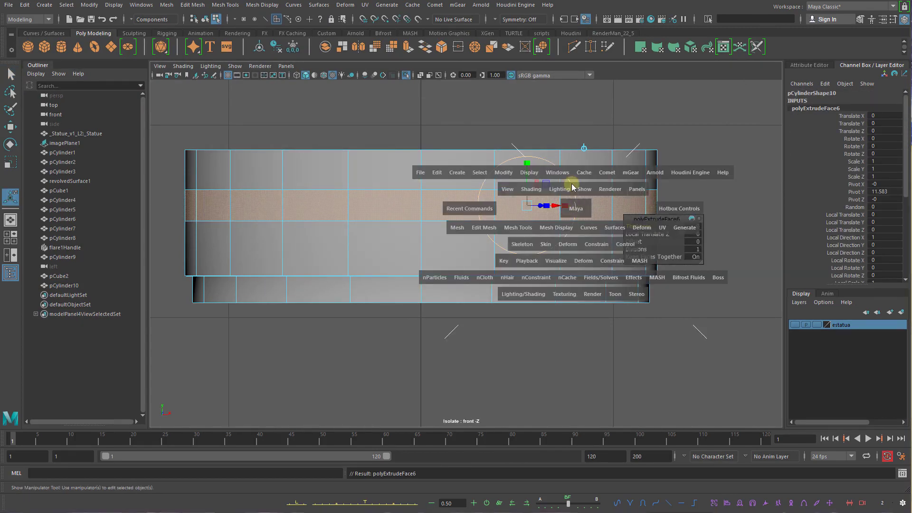
{"action": "left_click_drag", "start_coordinate": [575, 210], "coordinate": [524, 241]}
{"action": "key", "text": "space"}
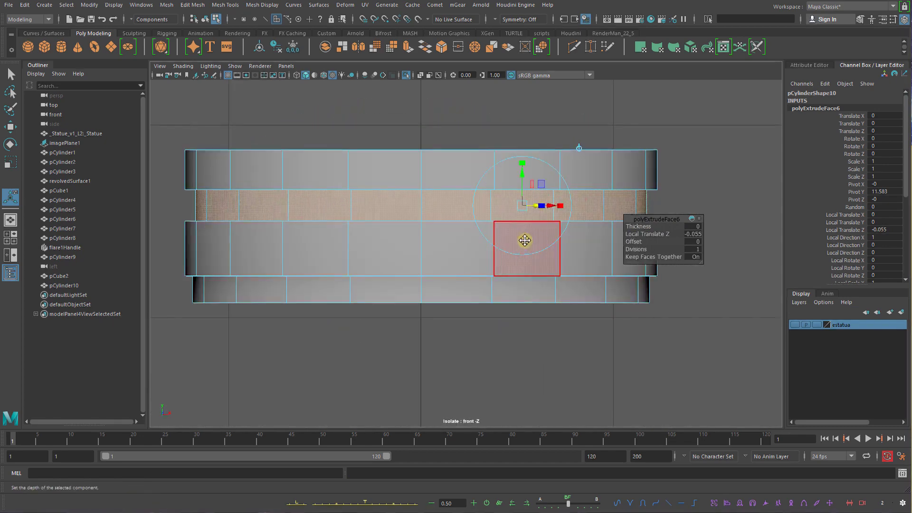
Bevel the lower edge loop of the cylinder's top band with fraction 0.6 and 2 segments, checking it with smooth preview
{"action": "middle_click_drag", "start_coordinate": [524, 240], "coordinate": [519, 258], "text": "alt"}
{"action": "key", "text": "space"}
{"action": "left_click_drag", "start_coordinate": [519, 259], "coordinate": [517, 242]}
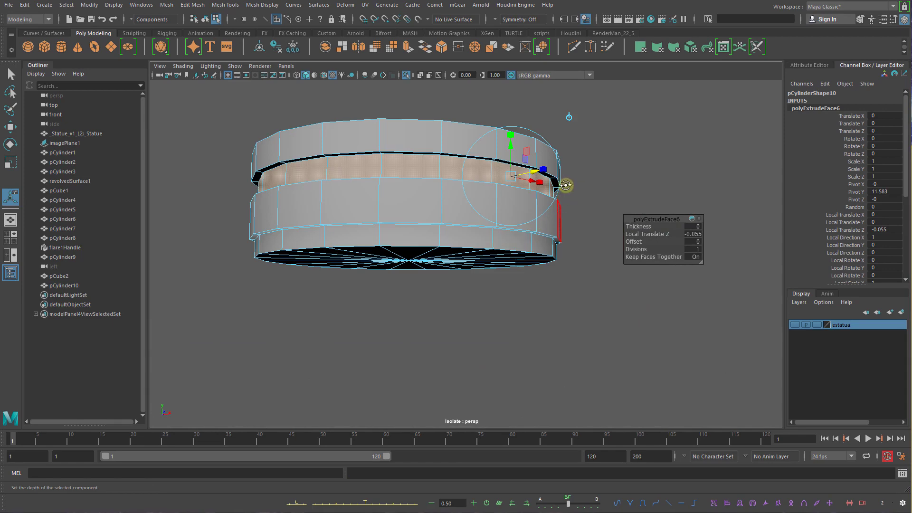
{"action": "left_click_drag", "start_coordinate": [565, 185], "coordinate": [544, 275], "text": "alt"}
{"action": "right_click_drag", "start_coordinate": [543, 275], "coordinate": [612, 208], "text": "alt"}
{"action": "key", "text": "q"}
{"action": "left_click", "coordinate": [577, 203]}
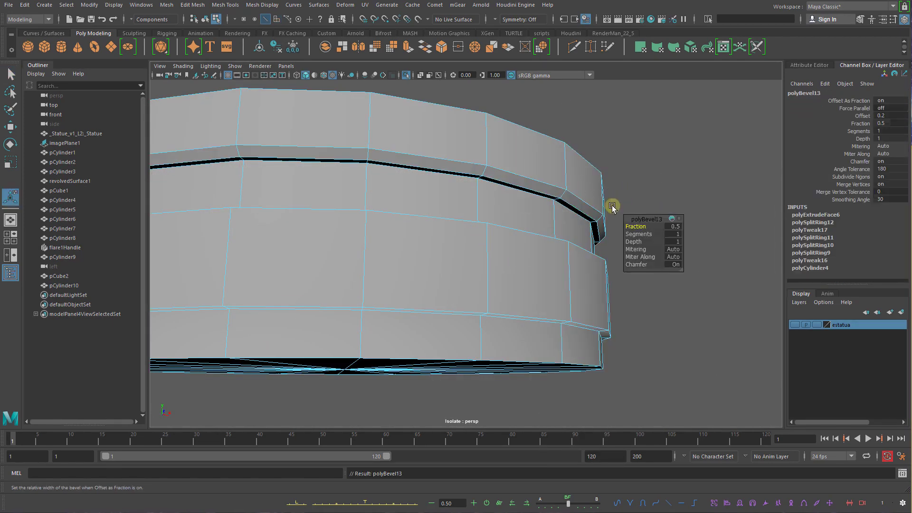
{"action": "left_click_drag", "start_coordinate": [636, 226], "coordinate": [654, 234]}
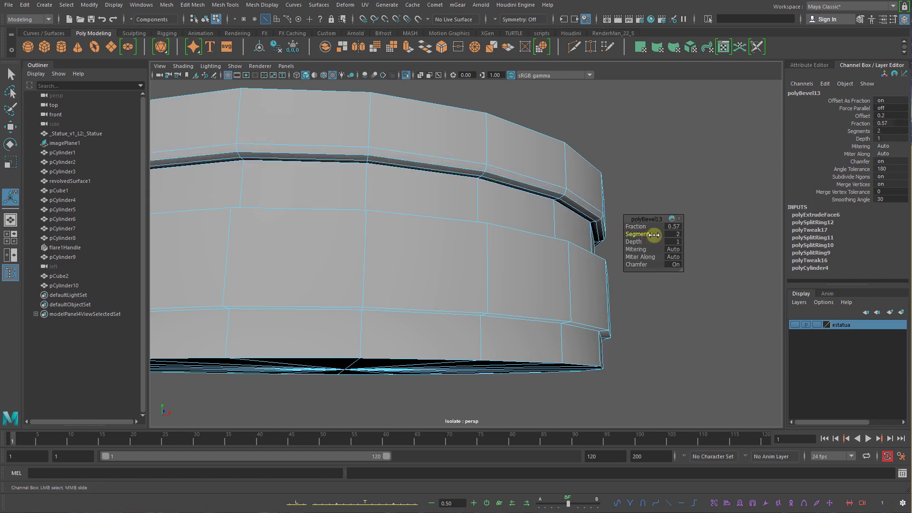
{"action": "left_click_drag", "start_coordinate": [513, 187], "coordinate": [560, 236], "text": "alt"}
{"action": "key", "text": "3"}
{"action": "key", "text": "1"}
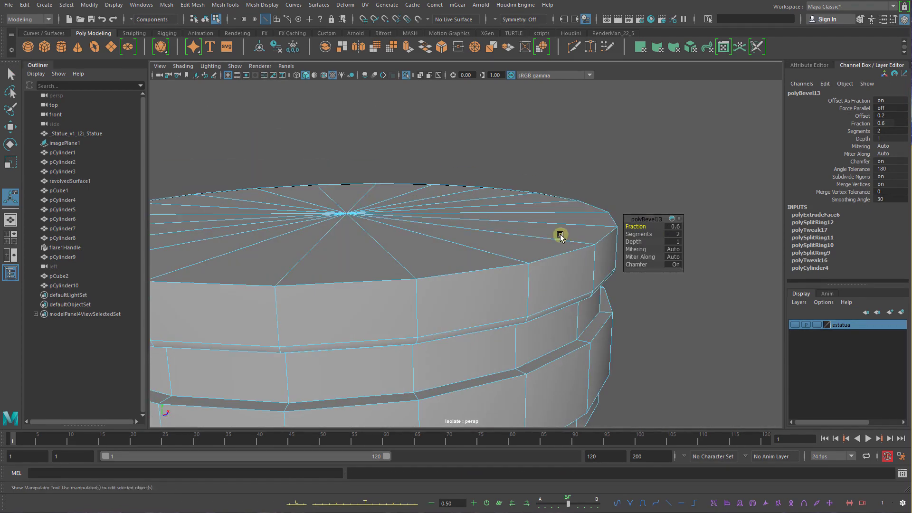
Bevel the edge loop around the cylinder's top rim
{"action": "double_click", "coordinate": [570, 252]}
{"action": "right_click", "coordinate": [577, 221], "text": "shift"}
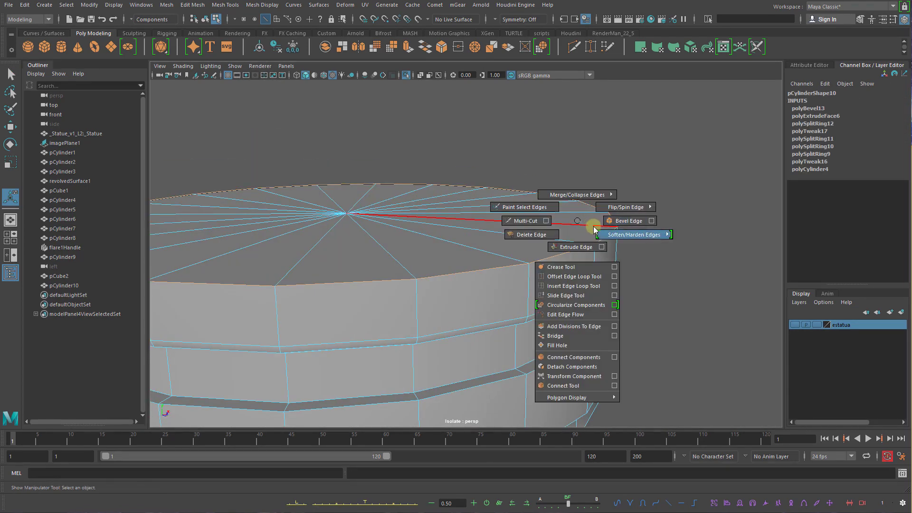
{"action": "left_click", "coordinate": [617, 222]}
{"action": "mouse_move", "coordinate": [637, 229]}
{"action": "left_mouse_down"}
{"action": "mouse_move", "coordinate": [649, 227]}
{"action": "mouse_move", "coordinate": [639, 227]}
{"action": "left_mouse_up"}
{"action": "middle_click_drag", "start_coordinate": [524, 204], "coordinate": [518, 203], "text": "alt"}
Bevel the edge loop around the rim of the cylinder's underside
{"action": "left_click_drag", "start_coordinate": [518, 204], "coordinate": [553, 226], "text": "alt"}
{"action": "double_click", "coordinate": [564, 254]}
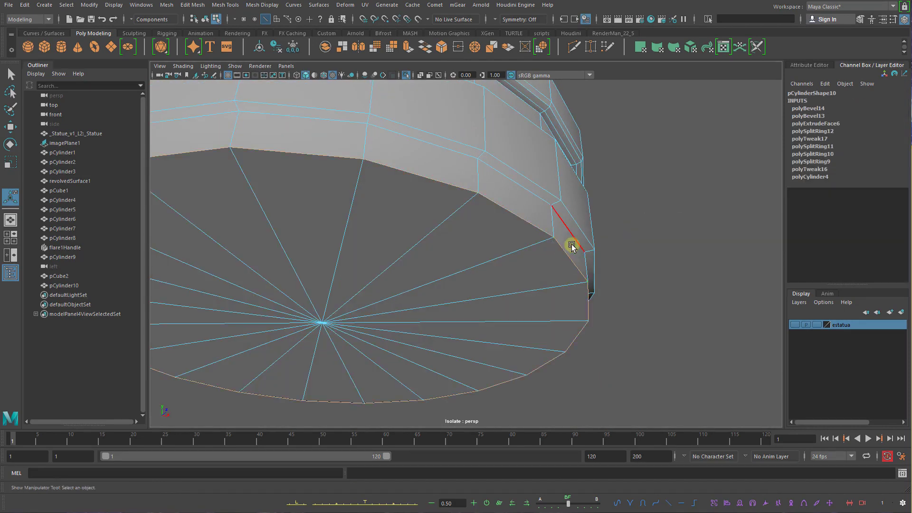
{"action": "right_click_drag", "start_coordinate": [572, 246], "coordinate": [614, 248], "text": "shift"}
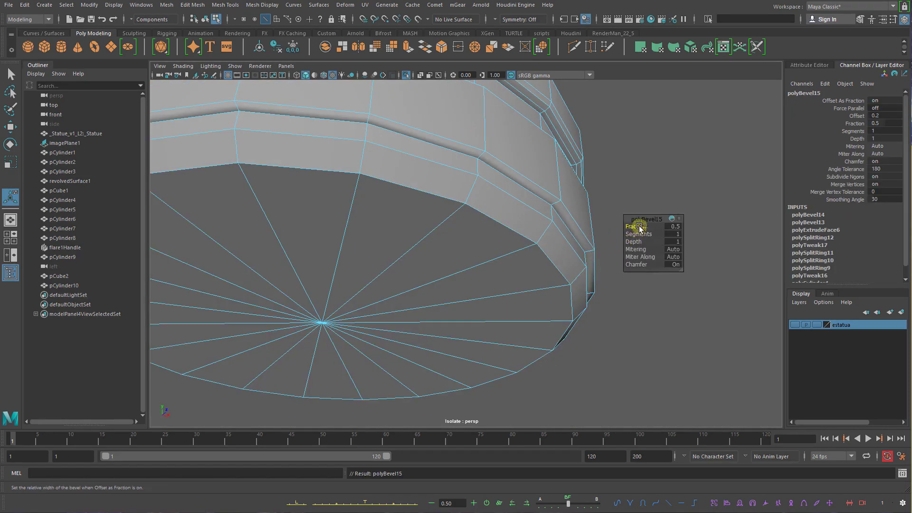
{"action": "mouse_move", "coordinate": [639, 227]}
{"action": "left_mouse_down"}
{"action": "mouse_move", "coordinate": [625, 227]}
{"action": "mouse_move", "coordinate": [641, 234]}
{"action": "left_mouse_up"}
{"action": "left_click_drag", "start_coordinate": [551, 204], "coordinate": [587, 281], "text": "alt"}
Bevel the edge loops bordering the cylinder's wide middle band with fraction 0.32 and 2 segments, checking the result in smooth preview
{"action": "key", "text": "1"}
{"action": "left_click", "coordinate": [553, 273]}
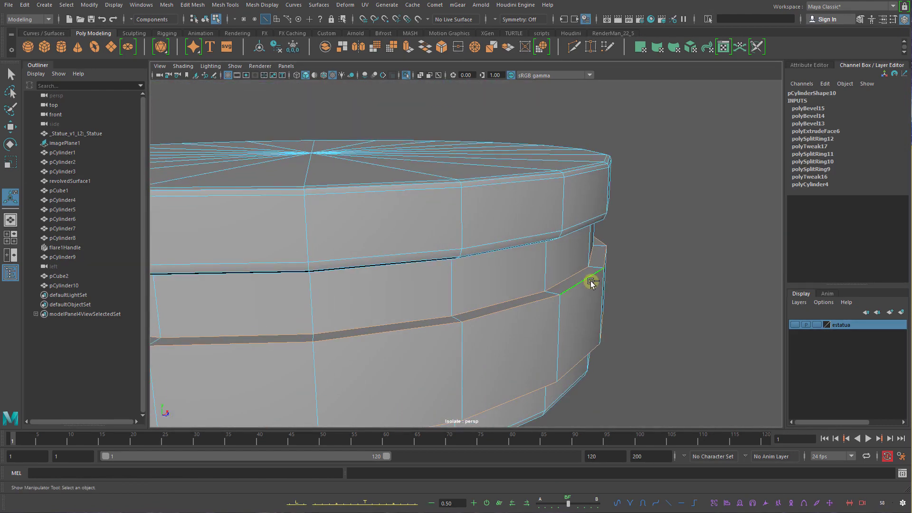
{"action": "right_click_drag", "start_coordinate": [588, 281], "coordinate": [624, 280], "text": "shift"}
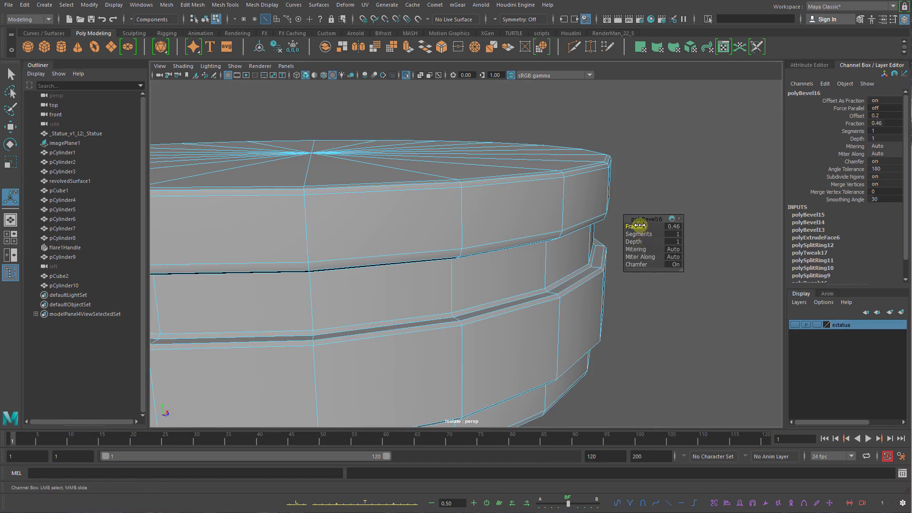
{"action": "left_click_drag", "start_coordinate": [639, 225], "coordinate": [636, 229]}
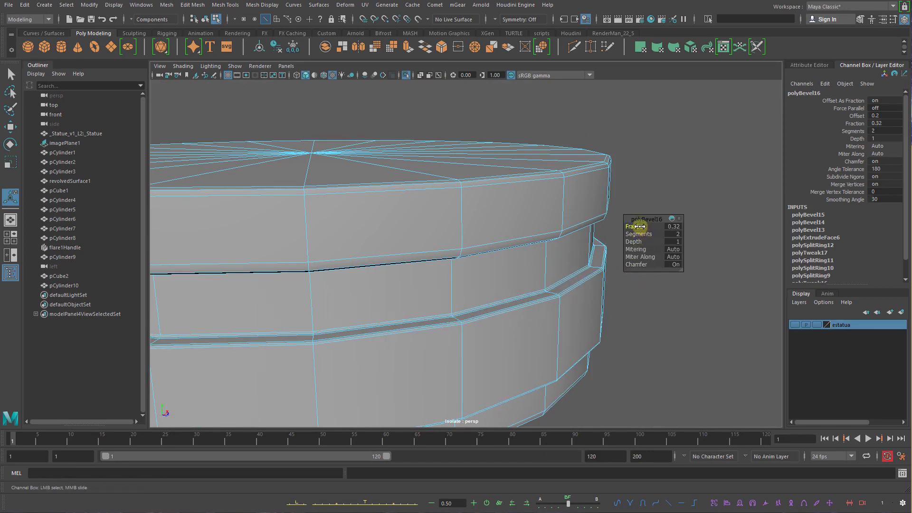
{"action": "left_click_drag", "start_coordinate": [639, 226], "coordinate": [553, 236], "text": "alt"}
{"action": "right_click_drag", "start_coordinate": [576, 204], "coordinate": [521, 235]}
{"action": "key", "text": "3"}
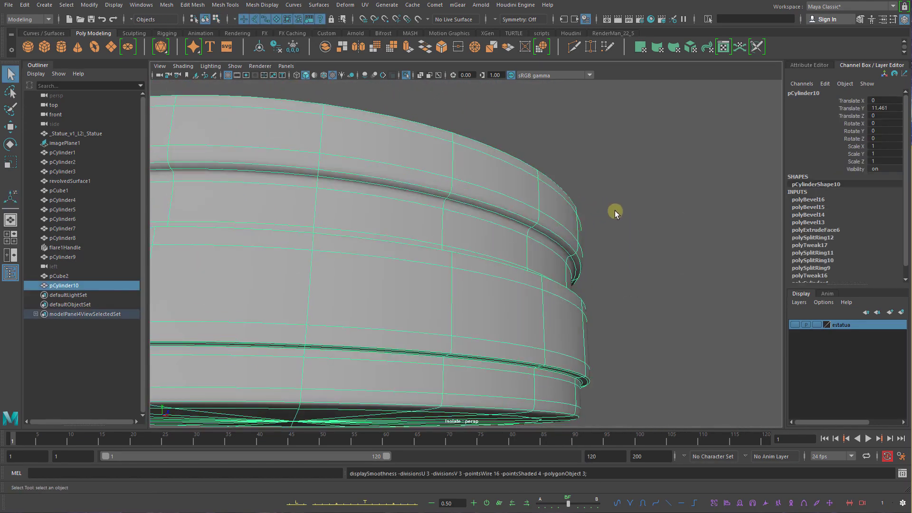
{"action": "left_click", "coordinate": [654, 274]}
{"action": "left_click_drag", "start_coordinate": [654, 275], "coordinate": [653, 288], "text": "alt"}
{"action": "left_click_drag", "start_coordinate": [615, 286], "coordinate": [563, 248], "text": "alt"}
Move the two edge loops beneath the cylinder's top band slightly downward and check the softened transition in smooth preview
{"action": "left_click", "coordinate": [544, 256]}
{"action": "right_click_drag", "start_coordinate": [563, 248], "coordinate": [546, 237]}
{"action": "double_click", "coordinate": [543, 240]}
{"action": "key", "text": "w"}
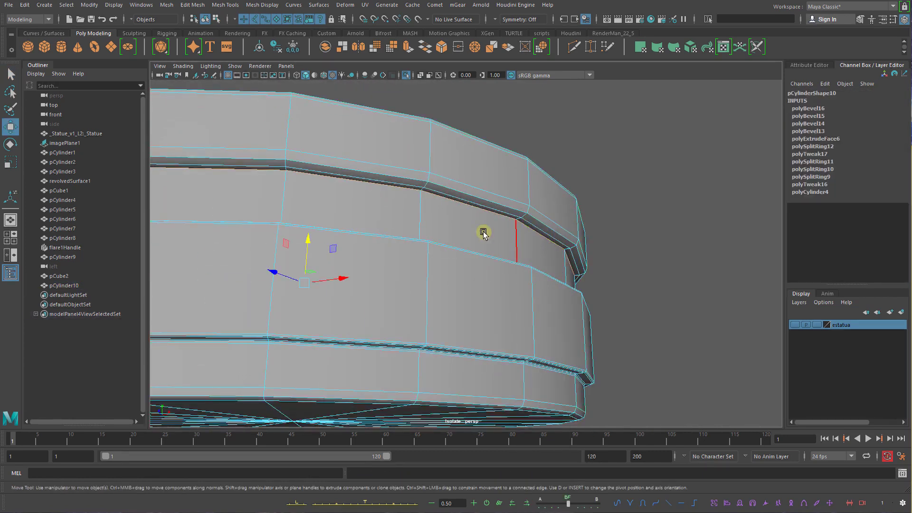
{"action": "left_click_drag", "start_coordinate": [309, 242], "coordinate": [309, 251]}
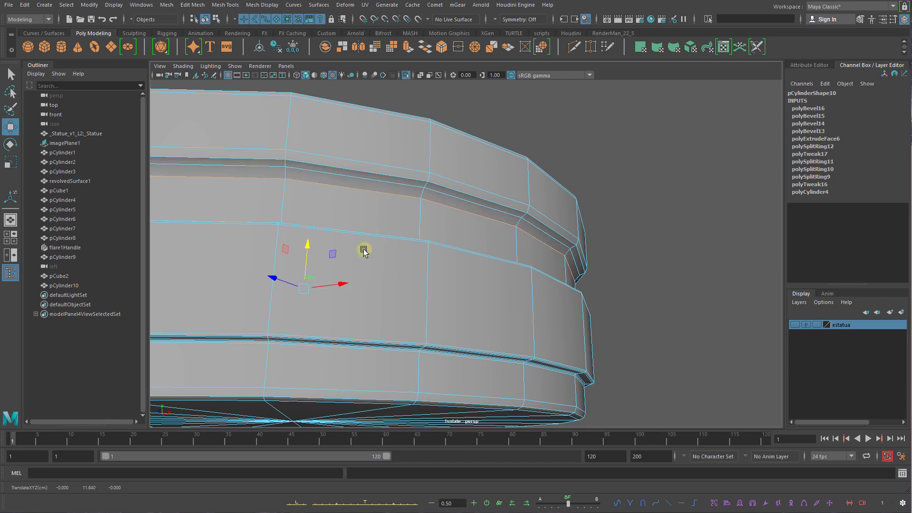
{"action": "double_click", "coordinate": [542, 230]}
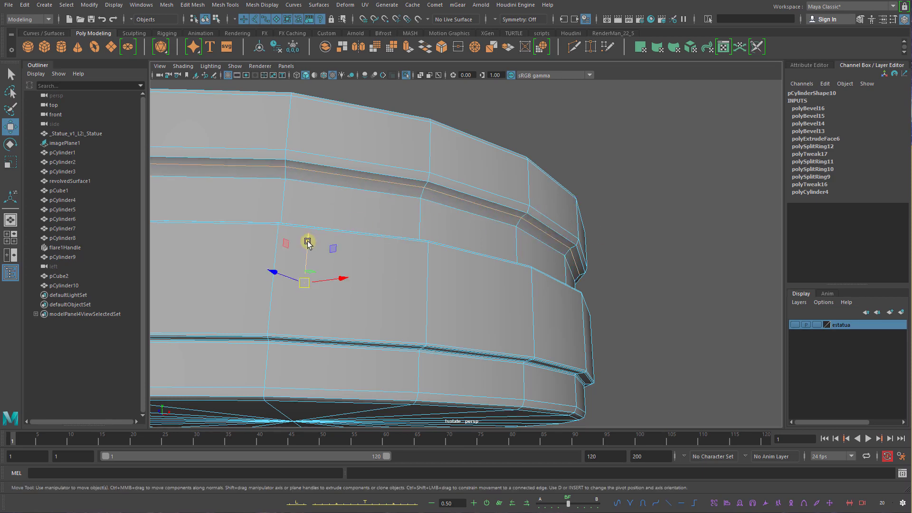
{"action": "left_click_drag", "start_coordinate": [308, 241], "coordinate": [308, 245]}
{"action": "left_click_drag", "start_coordinate": [572, 237], "coordinate": [598, 267], "text": "alt"}
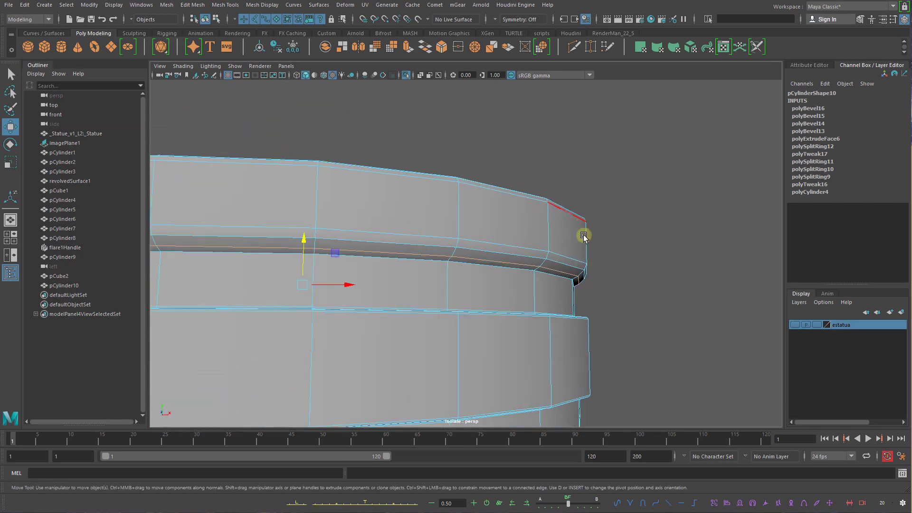
{"action": "right_click_drag", "start_coordinate": [569, 261], "coordinate": [602, 243]}
{"action": "key", "text": "3"}
{"action": "left_click", "coordinate": [625, 271]}
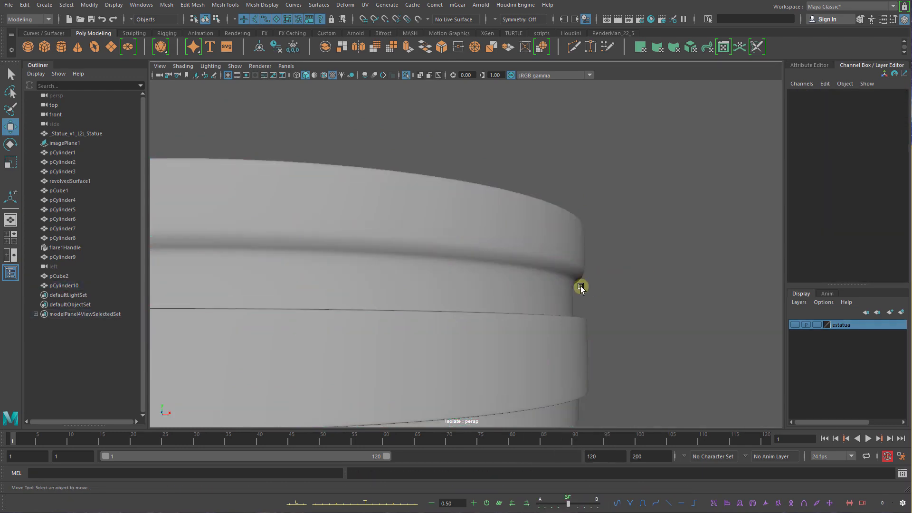
Insert an edge loop in the recessed band just below its upper corner and compare the cylinder with and without smoothing
{"action": "left_click", "coordinate": [570, 275]}
{"action": "key", "text": "1"}
{"action": "right_click_drag", "start_coordinate": [567, 273], "coordinate": [617, 255], "text": "alt"}
{"action": "double_click", "coordinate": [614, 281]}
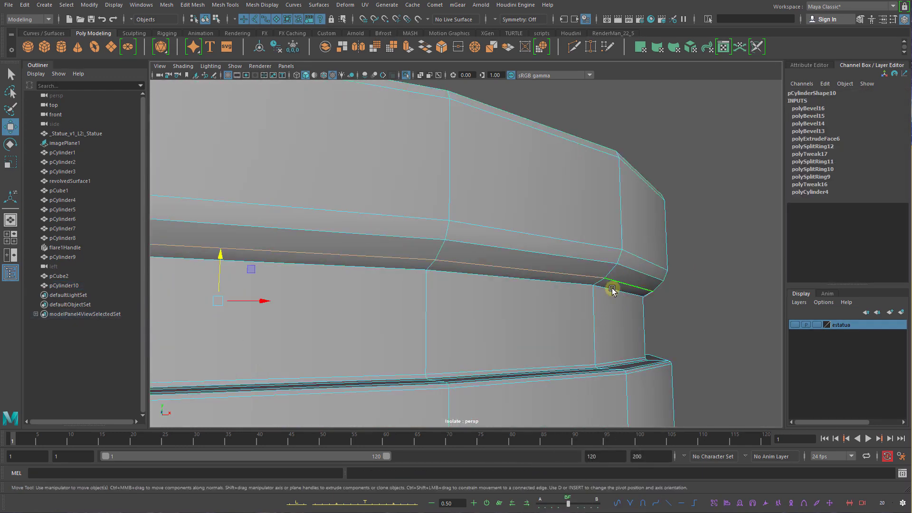
{"action": "right_click_drag", "start_coordinate": [608, 299], "coordinate": [536, 316]}
{"action": "left_click_drag", "start_coordinate": [594, 304], "coordinate": [597, 289]}
{"action": "key", "text": "q"}
{"action": "right_click_drag", "start_coordinate": [604, 295], "coordinate": [615, 283]}
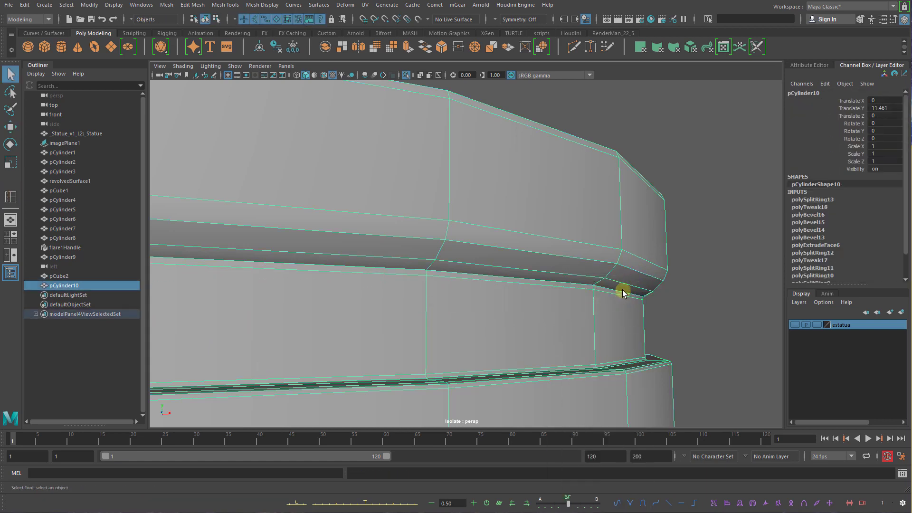
{"action": "key", "text": "3"}
{"action": "left_click", "coordinate": [722, 264]}
{"action": "left_click", "coordinate": [612, 302]}
{"action": "key", "text": "1"}
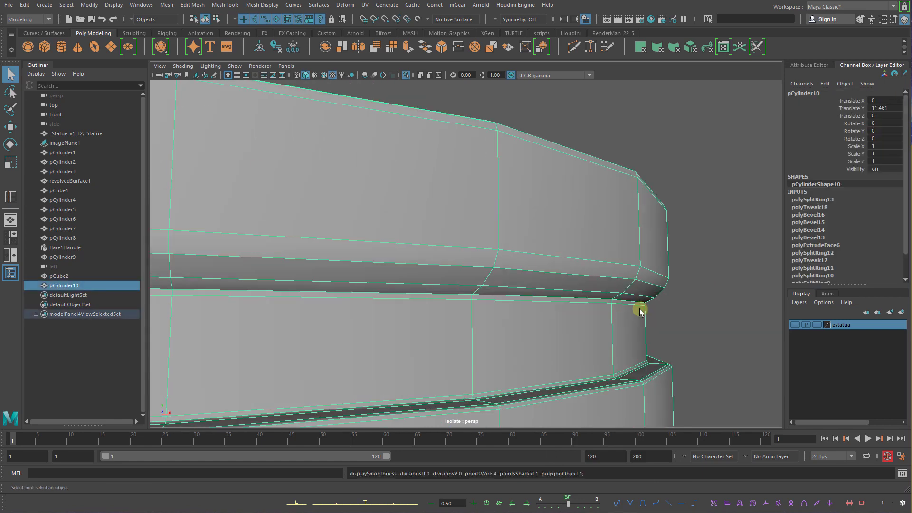
Insert another edge loop between the recessed band's upper corner and its nearest loop, and turn on smooth preview
{"action": "right_click_drag", "start_coordinate": [620, 307], "coordinate": [572, 319], "text": "shift"}
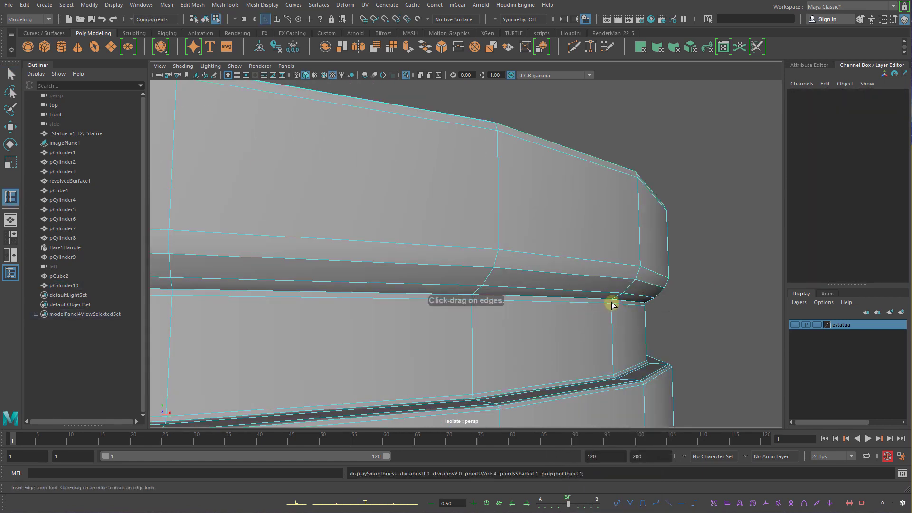
{"action": "left_click_drag", "start_coordinate": [611, 302], "coordinate": [620, 306]}
{"action": "key", "text": "ctrl+z"}
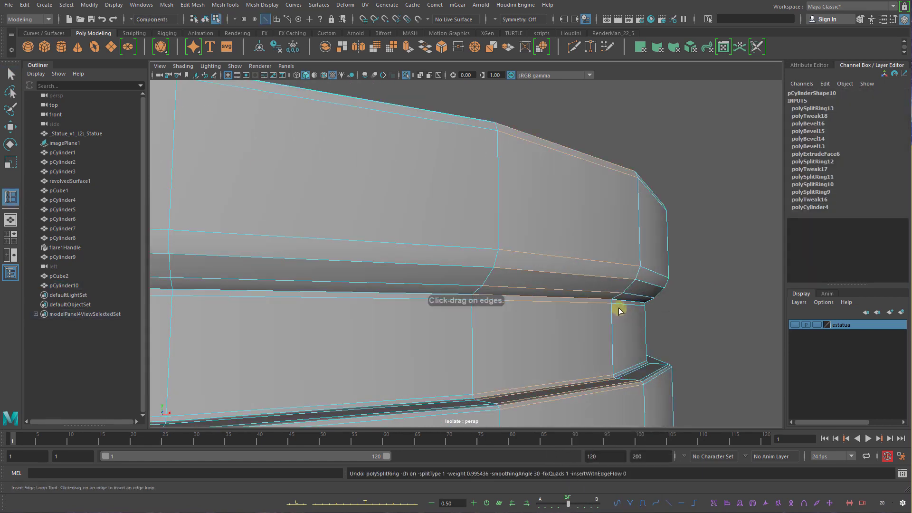
{"action": "right_click_drag", "start_coordinate": [619, 309], "coordinate": [686, 365], "text": "alt"}
{"action": "left_click_drag", "start_coordinate": [517, 334], "coordinate": [524, 319], "text": "alt"}
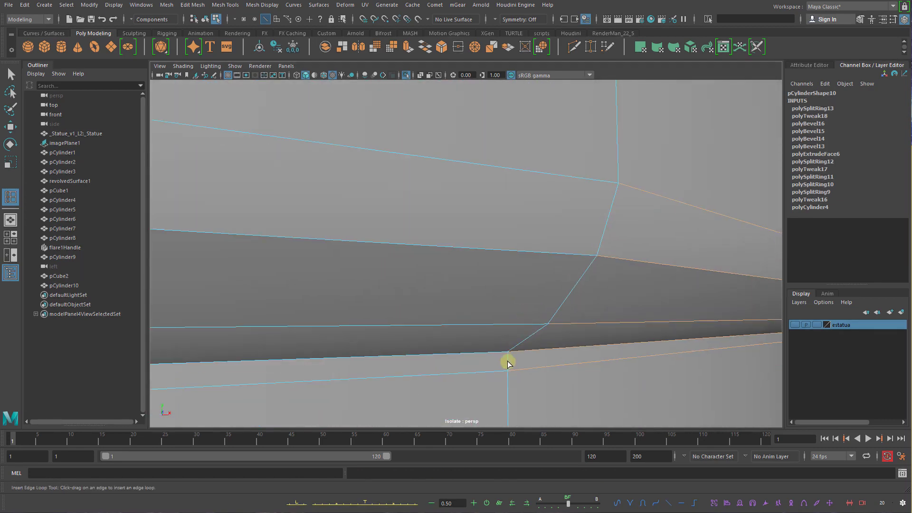
{"action": "left_click_drag", "start_coordinate": [507, 363], "coordinate": [533, 356]}
{"action": "right_click_drag", "start_coordinate": [533, 356], "coordinate": [576, 323]}
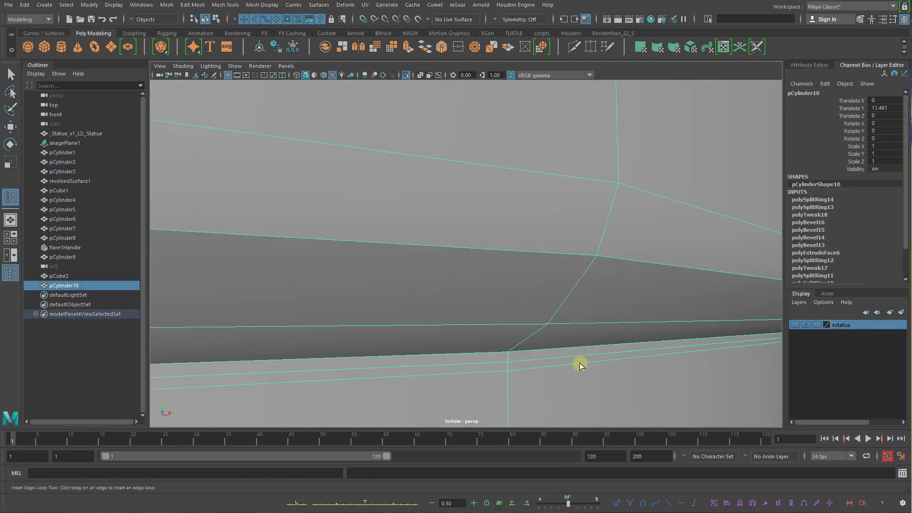
{"action": "key", "text": "3"}
{"action": "right_click_drag", "start_coordinate": [577, 357], "coordinate": [401, 303], "text": "alt"}
Examine the smoothed cylinder's band edges and top rim from several angles
{"action": "left_click", "coordinate": [515, 247]}
{"action": "left_click", "coordinate": [515, 247]}
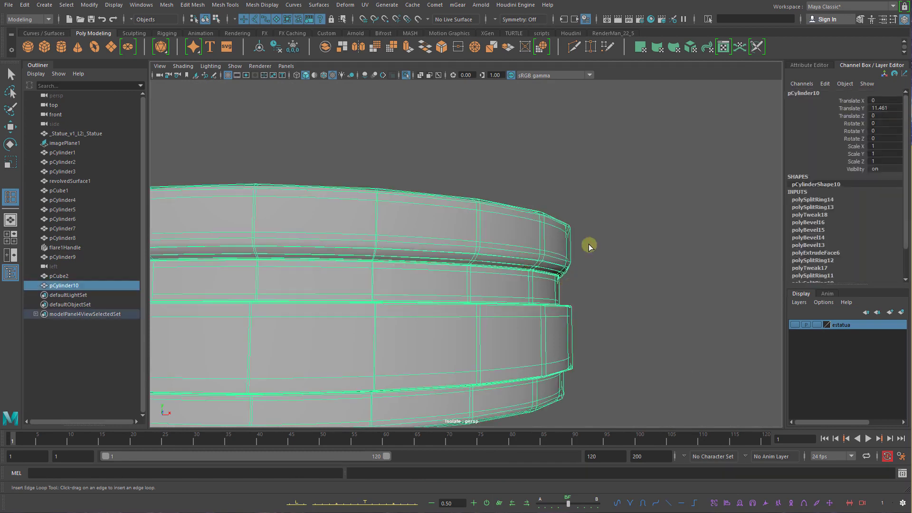
{"action": "left_click", "coordinate": [589, 244]}
{"action": "left_click_drag", "start_coordinate": [581, 354], "coordinate": [564, 299], "text": "alt"}
{"action": "left_click", "coordinate": [564, 299]}
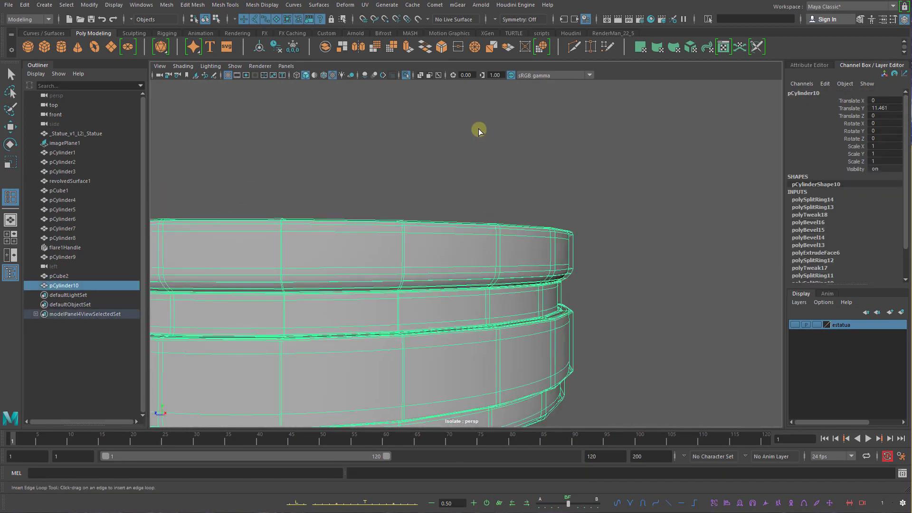
{"action": "left_click_drag", "start_coordinate": [478, 128], "coordinate": [565, 223], "text": "alt"}
{"action": "left_click", "coordinate": [645, 251]}
{"action": "left_click_drag", "start_coordinate": [645, 250], "coordinate": [655, 291], "text": "alt"}
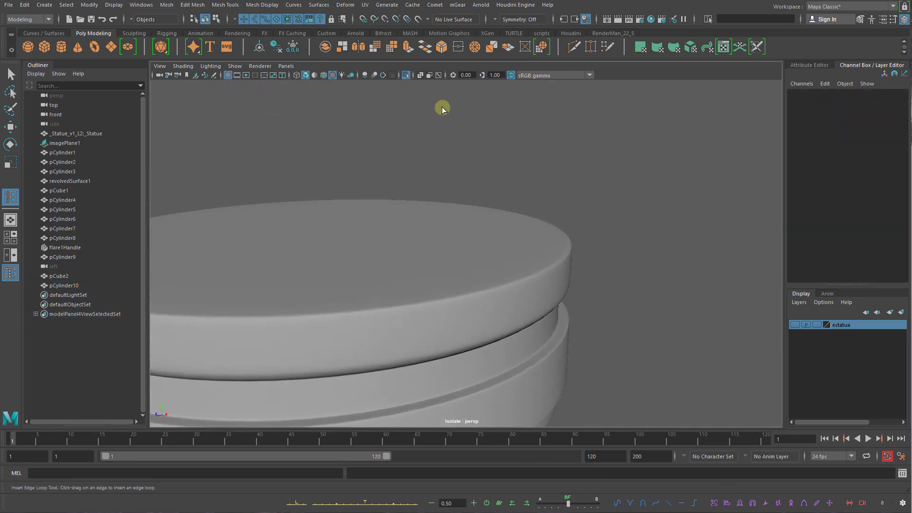
End the cylinder's isolation and view it together with the whole capital
{"action": "left_click", "coordinate": [404, 76]}
{"action": "right_click_drag", "start_coordinate": [541, 220], "coordinate": [482, 239], "text": "alt"}
{"action": "left_click", "coordinate": [475, 255]}
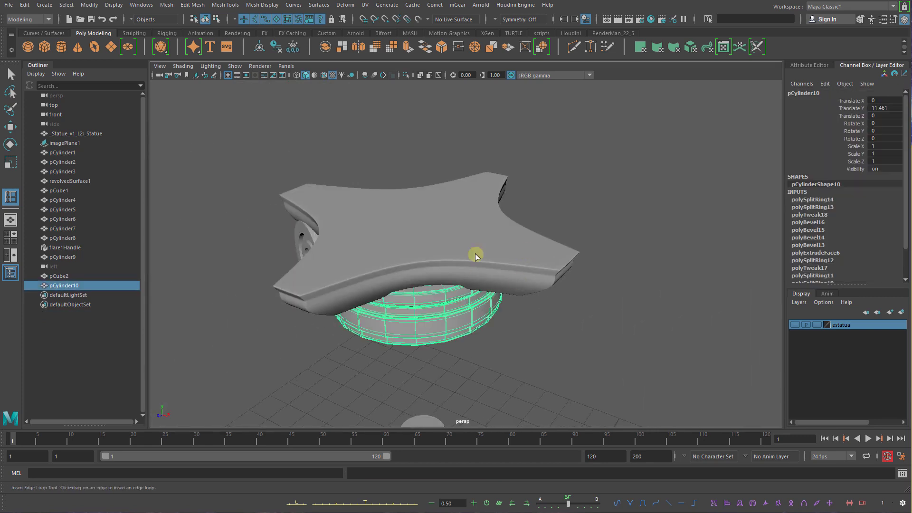
{"action": "left_click_drag", "start_coordinate": [419, 205], "coordinate": [520, 184], "text": "alt"}
{"action": "left_click", "coordinate": [326, 275]}
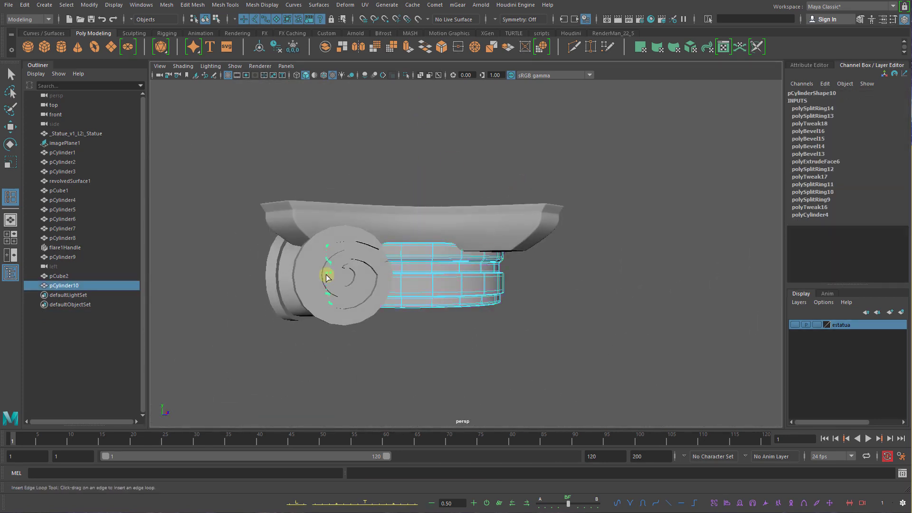
{"action": "key", "text": "1"}
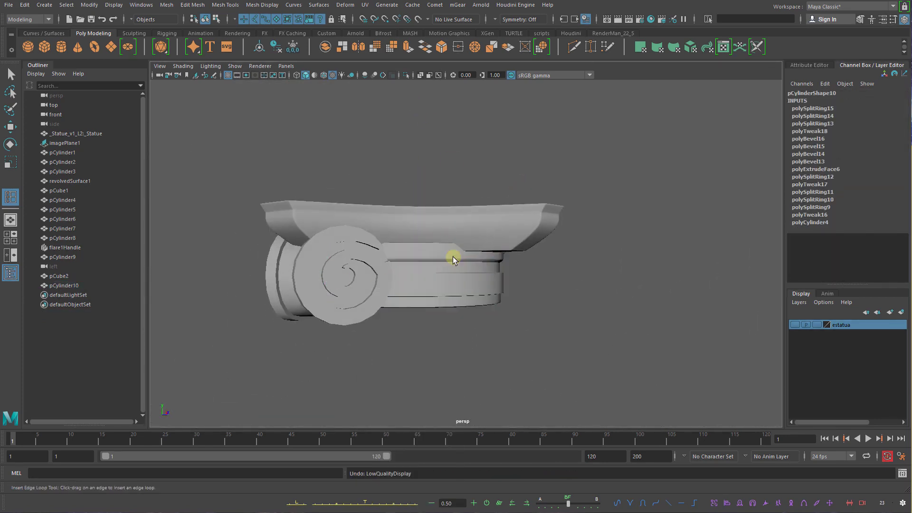
{"action": "key", "text": "q"}
{"action": "left_click", "coordinate": [405, 75]}
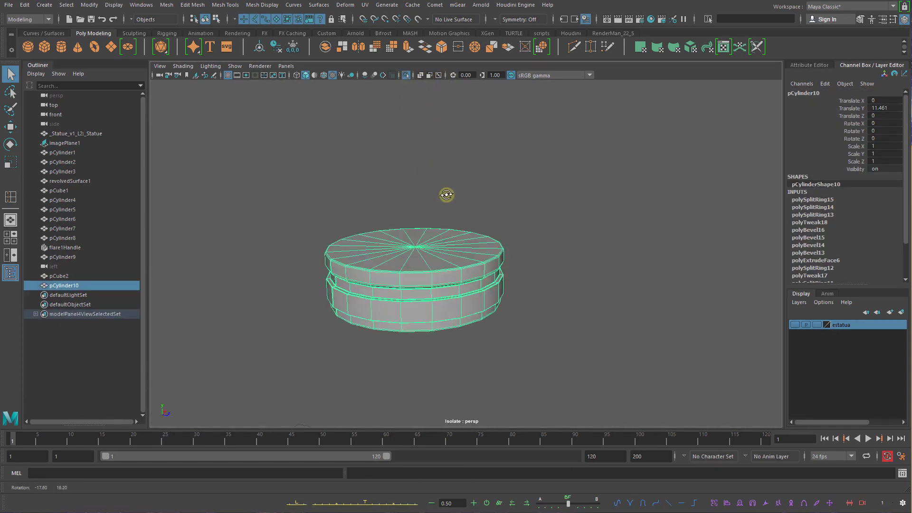
{"action": "left_click_drag", "start_coordinate": [445, 196], "coordinate": [423, 325], "text": "alt"}
{"action": "key", "text": "ctrl+z"}
{"action": "key", "text": "ctrl+z"}
{"action": "key", "text": "ctrl+z"}
{"action": "key", "text": "ctrl+z"}
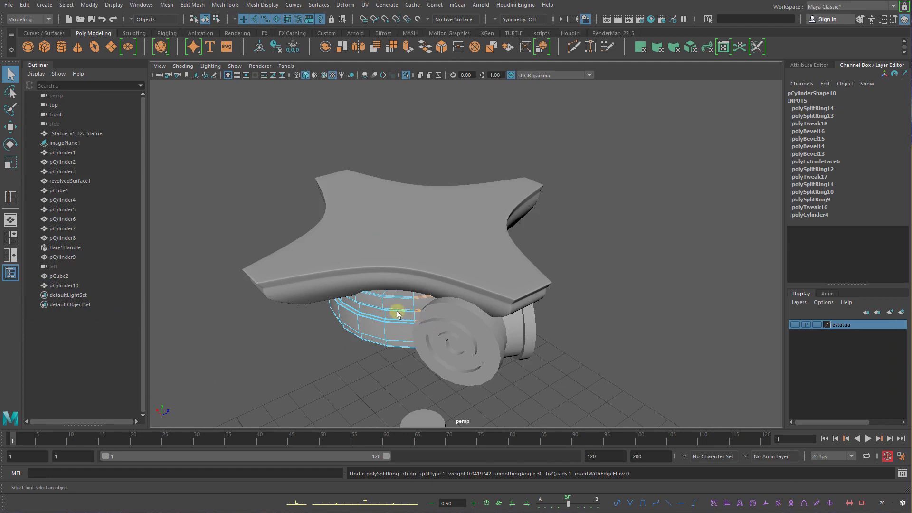
Move the cross-shaped slab to Translate Y 11.896 so it sits on the cylinder, and turn off its smooth preview
{"action": "right_click_drag", "start_coordinate": [397, 314], "coordinate": [444, 306]}
{"action": "left_click_drag", "start_coordinate": [520, 309], "coordinate": [560, 269], "text": "alt"}
{"action": "left_click", "coordinate": [437, 209]}
{"action": "left_click_drag", "start_coordinate": [438, 209], "coordinate": [416, 214], "text": "alt"}
{"action": "key", "text": "w"}
{"action": "key", "text": "1"}
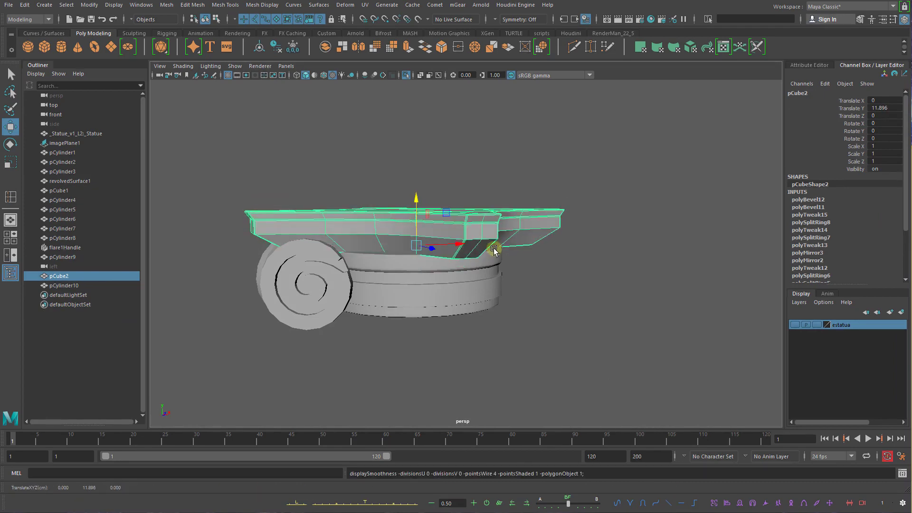
{"action": "left_click_drag", "start_coordinate": [494, 250], "coordinate": [491, 272], "text": "alt"}
Isolate the slab, scroll and banded cylinder together, and frame them in the top view
{"action": "key", "text": "space"}
{"action": "scroll", "coordinate": [527, 133], "scroll_direction": "down", "scroll_amount": 8}
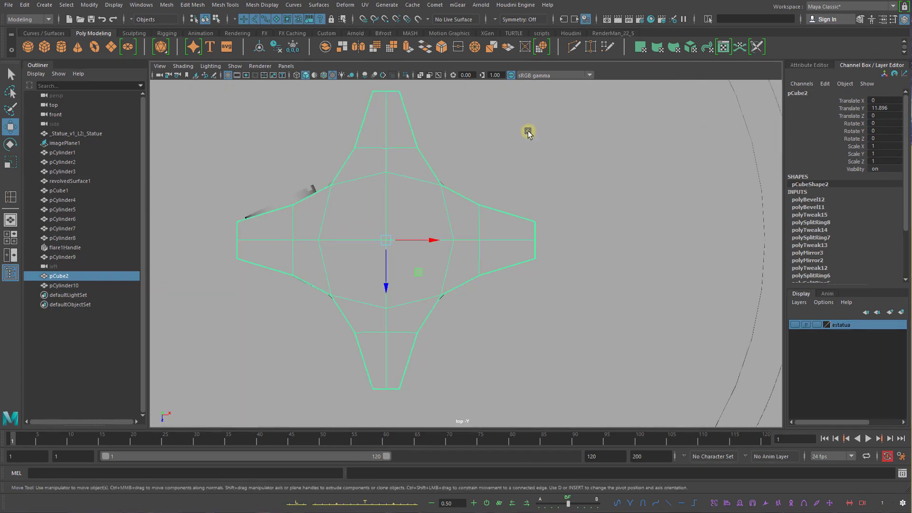
{"action": "key", "text": "space"}
{"action": "left_click_drag", "start_coordinate": [512, 217], "coordinate": [521, 209]}
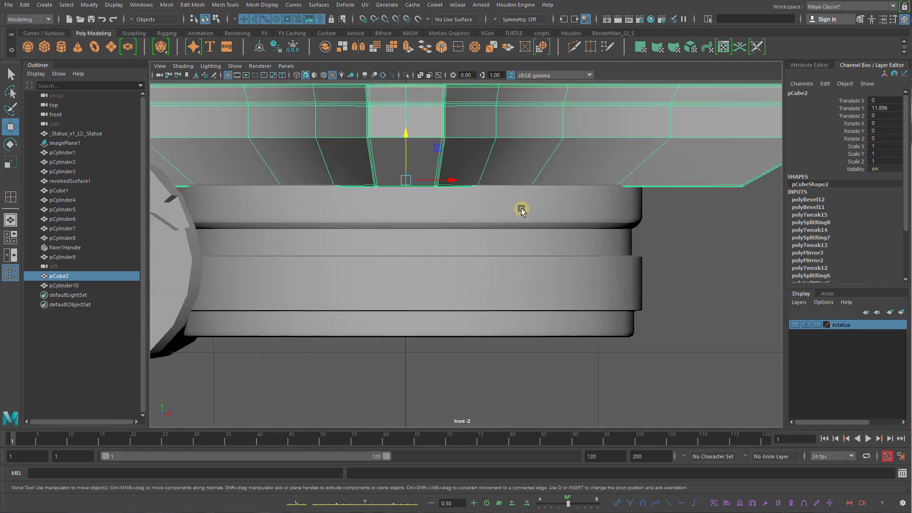
{"action": "right_click_drag", "start_coordinate": [521, 185], "coordinate": [411, 190], "text": "alt"}
{"action": "left_click_drag", "start_coordinate": [178, 131], "coordinate": [656, 319]}
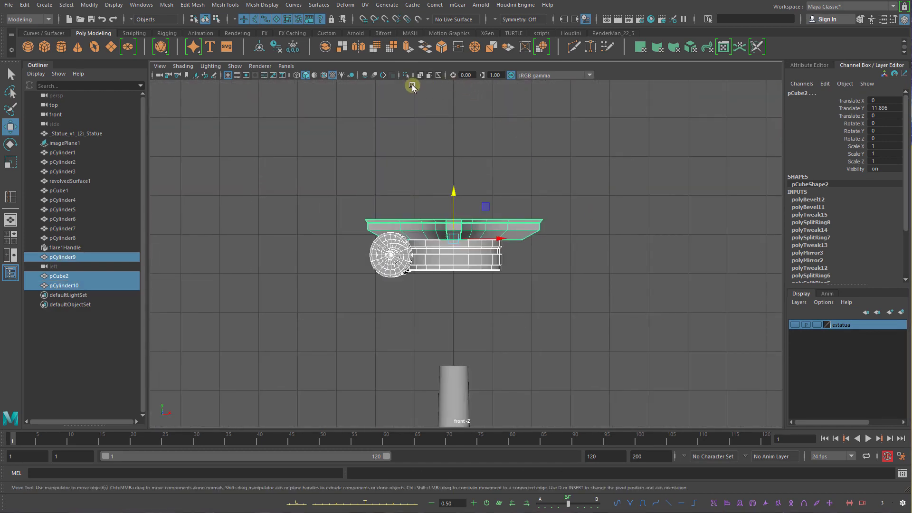
{"action": "left_click", "coordinate": [406, 76]}
{"action": "key", "text": "space"}
{"action": "left_click_drag", "start_coordinate": [532, 220], "coordinate": [482, 222]}
{"action": "right_click_drag", "start_coordinate": [527, 242], "coordinate": [657, 295], "text": "alt"}
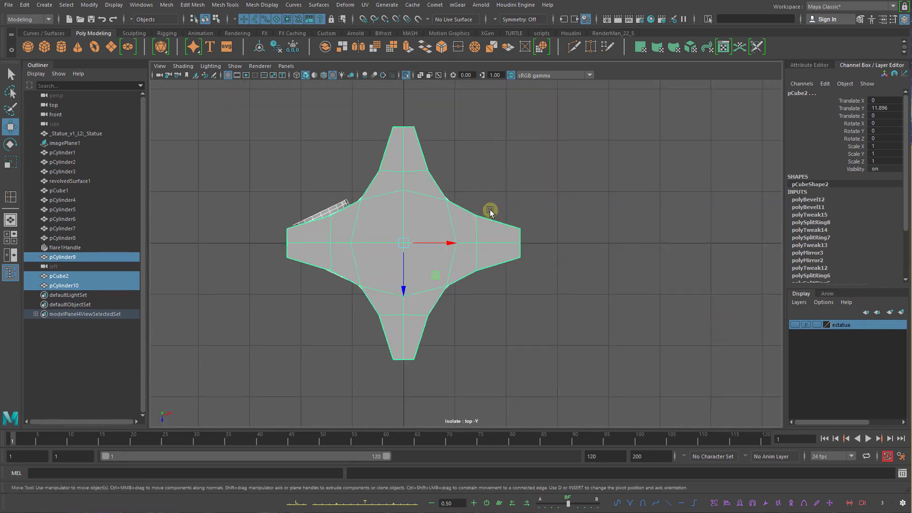
{"action": "middle_click_drag", "start_coordinate": [494, 212], "coordinate": [530, 242], "text": "alt"}
{"action": "right_click_drag", "start_coordinate": [573, 268], "coordinate": [615, 287], "text": "alt"}
Preview the cross-shaped slab smoothed and compare its outline with the cylinder using X-ray shading from above, returning to the perspective view
{"action": "left_click", "coordinate": [522, 248]}
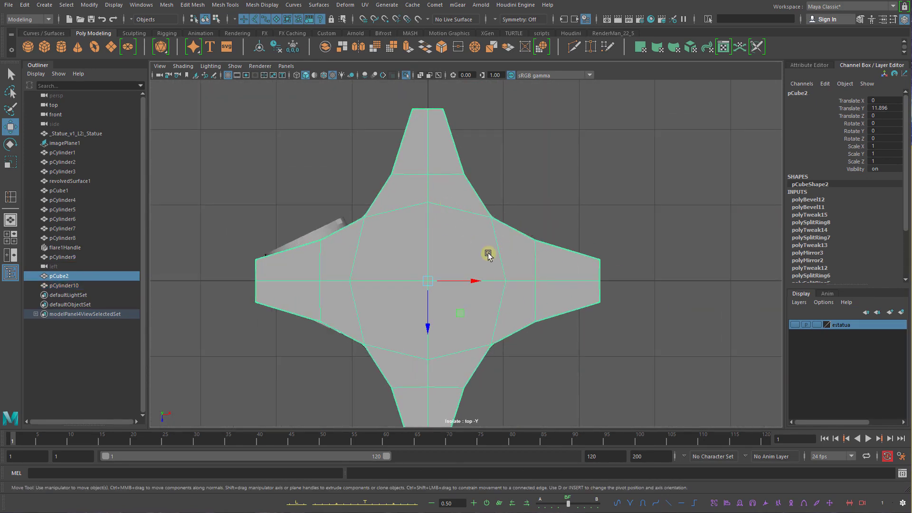
{"action": "key", "text": "3"}
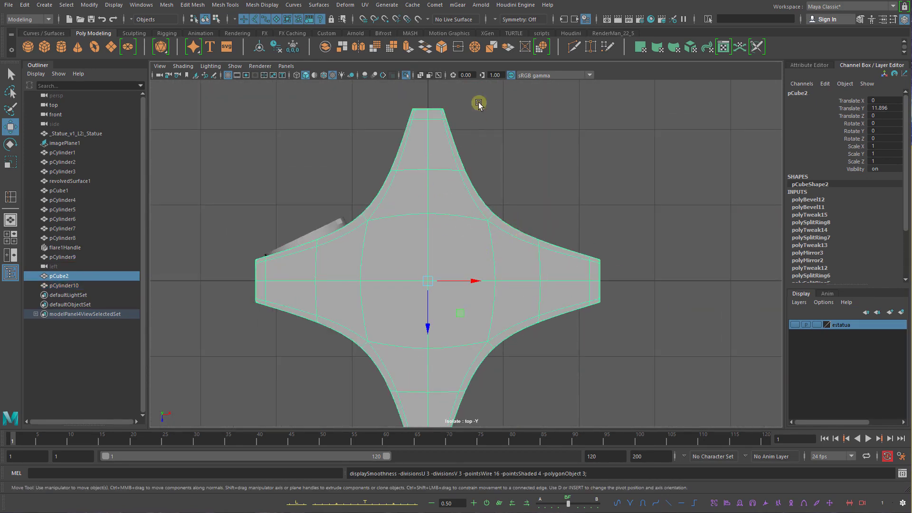
{"action": "left_click", "coordinate": [409, 76]}
{"action": "left_click", "coordinate": [508, 257], "text": "shift"}
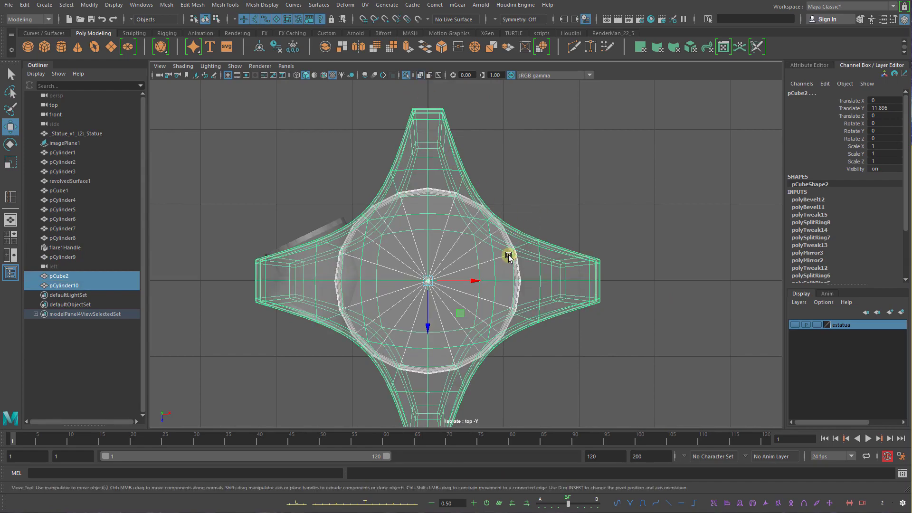
{"action": "key", "text": "space"}
{"action": "left_click_drag", "start_coordinate": [510, 277], "coordinate": [514, 192]}
{"action": "left_click", "coordinate": [420, 75]}
{"action": "mouse_move", "coordinate": [504, 285]}
{"action": "left_mouse_down", "text": "alt"}
{"action": "mouse_move", "coordinate": [500, 255]}
{"action": "mouse_move", "coordinate": [517, 275]}
{"action": "left_mouse_up", "text": "alt"}
Scale all of the slab's vertices slightly outward and turn off its smooth preview
{"action": "left_click", "coordinate": [516, 240]}
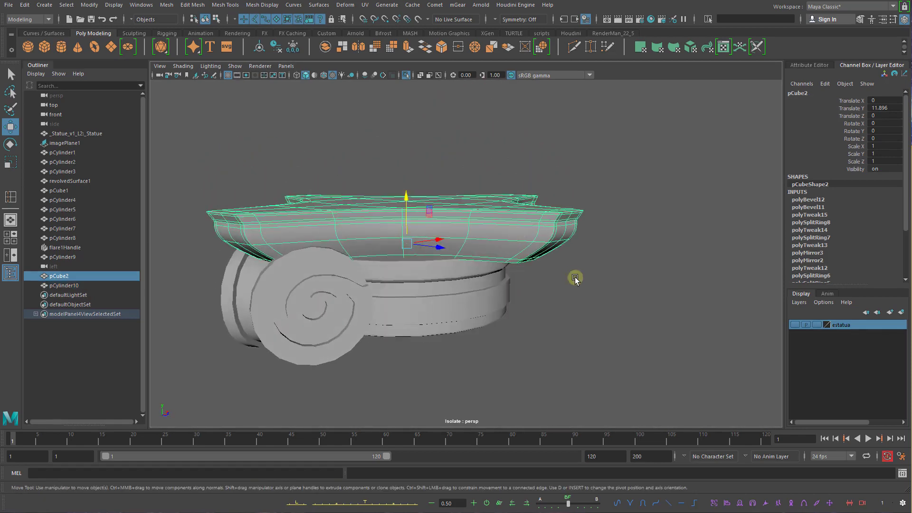
{"action": "right_click_drag", "start_coordinate": [562, 265], "coordinate": [569, 279], "text": "alt"}
{"action": "left_click_drag", "start_coordinate": [568, 279], "coordinate": [535, 281], "text": "alt"}
{"action": "right_click_drag", "start_coordinate": [509, 240], "coordinate": [456, 241]}
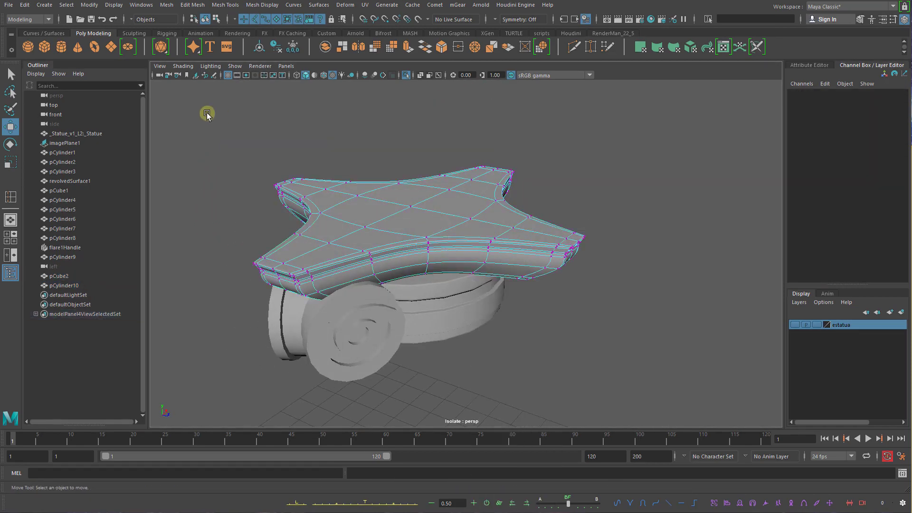
{"action": "key", "text": "r"}
{"action": "left_click_drag", "start_coordinate": [411, 230], "coordinate": [460, 259]}
{"action": "key", "text": "ctrl+z"}
{"action": "mouse_move", "coordinate": [454, 222]}
{"action": "left_mouse_down"}
{"action": "mouse_move", "coordinate": [463, 207]}
{"action": "mouse_move", "coordinate": [458, 227]}
{"action": "mouse_move", "coordinate": [441, 224]}
{"action": "left_mouse_up"}
{"action": "key", "text": "1"}
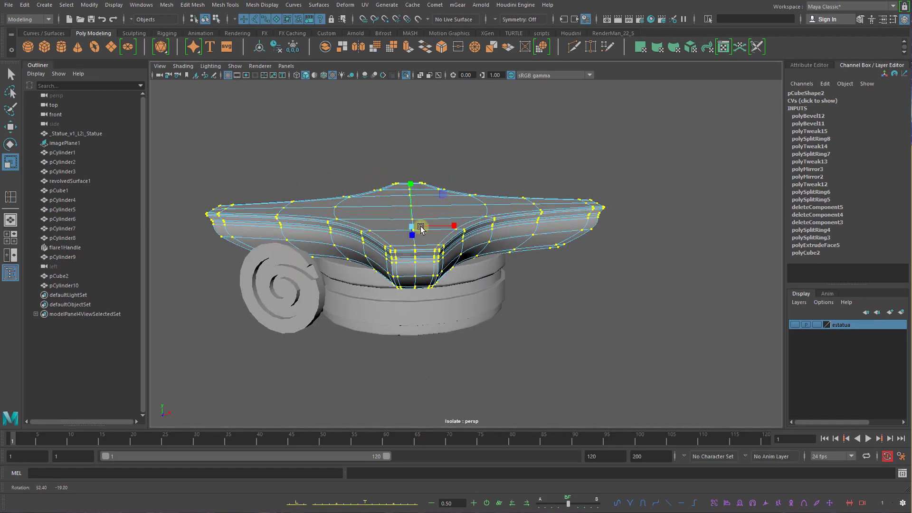
{"action": "right_click_drag", "start_coordinate": [441, 227], "coordinate": [475, 204]}
End the isolation and view the capital together with the column
{"action": "left_click_drag", "start_coordinate": [549, 278], "coordinate": [648, 279], "text": "alt"}
{"action": "right_click_drag", "start_coordinate": [648, 279], "coordinate": [401, 119], "text": "alt"}
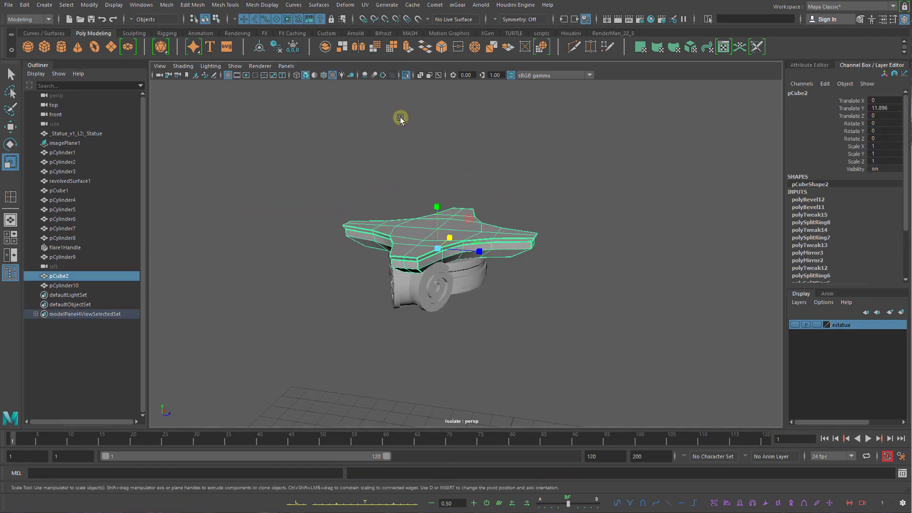
{"action": "left_click", "coordinate": [407, 76]}
{"action": "left_click_drag", "start_coordinate": [501, 202], "coordinate": [515, 191], "text": "alt"}
{"action": "right_click_drag", "start_coordinate": [516, 191], "coordinate": [456, 208], "text": "alt"}
{"action": "left_click_drag", "start_coordinate": [467, 238], "coordinate": [361, 204], "text": "alt"}
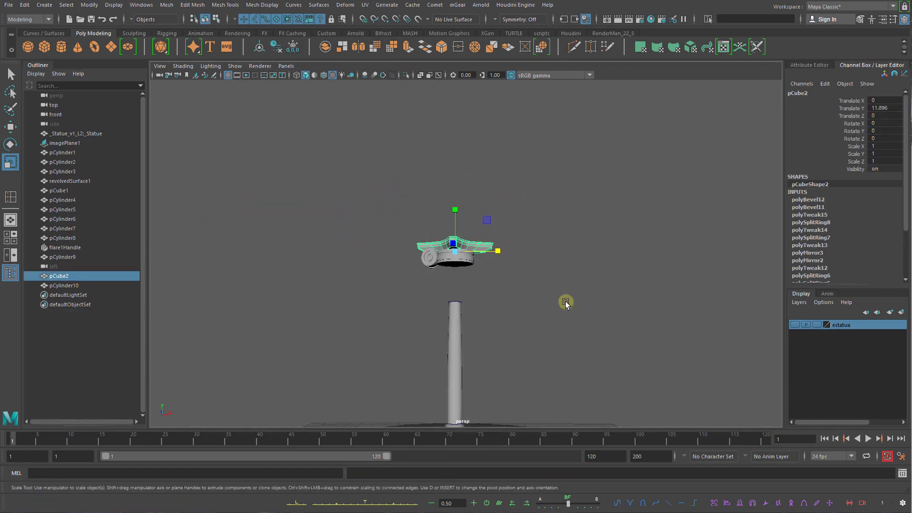
{"action": "right_click_drag", "start_coordinate": [456, 290], "coordinate": [512, 304], "text": "alt"}
{"action": "left_click_drag", "start_coordinate": [511, 305], "coordinate": [582, 328], "text": "alt"}
Select the scroll and show it in the top view with X-ray shading, framed close up with the slab
{"action": "key", "text": "q"}
{"action": "left_click", "coordinate": [433, 297]}
{"action": "left_click_drag", "start_coordinate": [512, 286], "coordinate": [475, 271], "text": "alt"}
{"action": "right_click_drag", "start_coordinate": [494, 290], "coordinate": [627, 349], "text": "alt"}
{"action": "key", "text": "w"}
{"action": "left_click_drag", "start_coordinate": [469, 297], "coordinate": [451, 232], "text": "alt"}
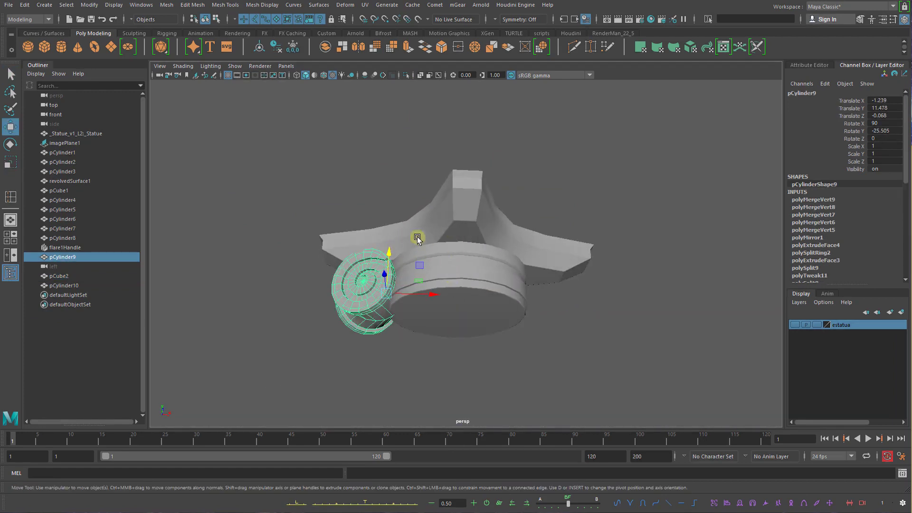
{"action": "left_click_drag", "start_coordinate": [527, 266], "coordinate": [535, 321], "text": "alt"}
{"action": "right_click_drag", "start_coordinate": [535, 321], "coordinate": [558, 328], "text": "alt"}
{"action": "key", "text": "space"}
{"action": "left_click_drag", "start_coordinate": [528, 305], "coordinate": [521, 290]}
{"action": "right_click_drag", "start_coordinate": [519, 292], "coordinate": [458, 233], "text": "alt"}
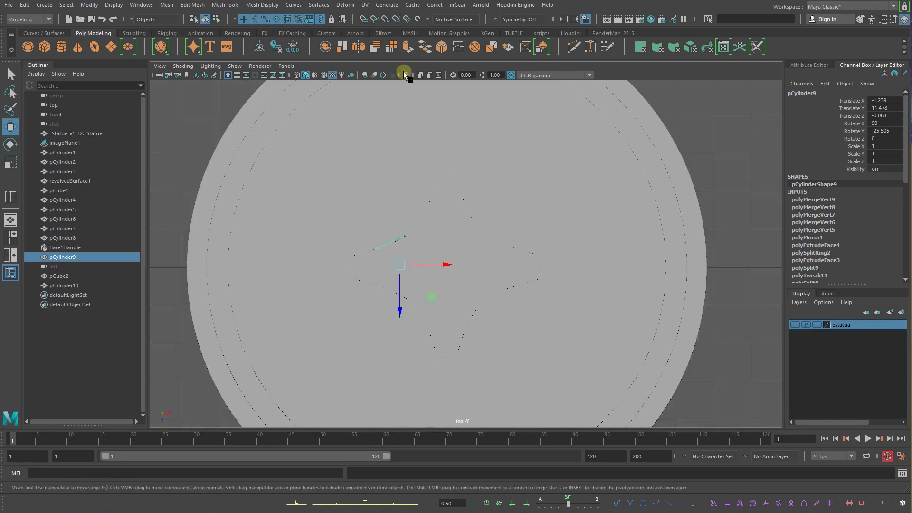
{"action": "left_click", "coordinate": [420, 76]}
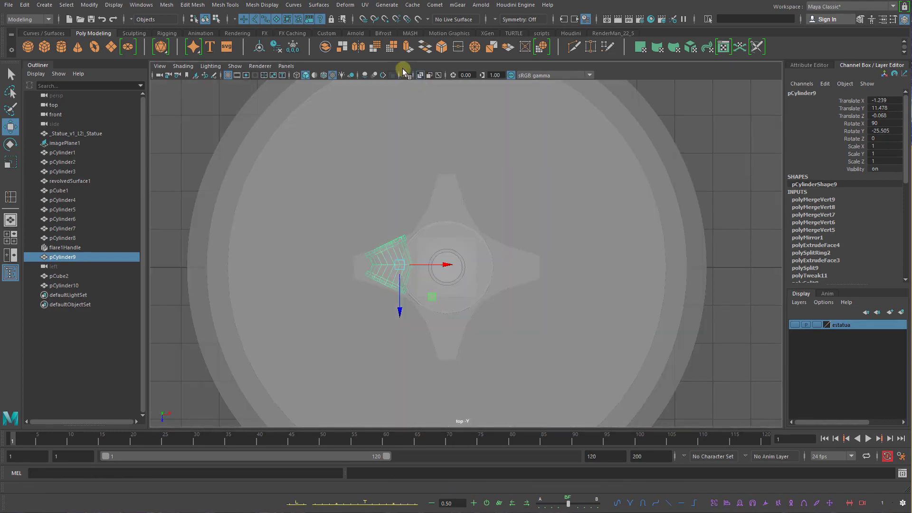
{"action": "scroll", "coordinate": [580, 295], "scroll_direction": "up", "scroll_amount": 5}
{"action": "scroll", "coordinate": [391, 279], "scroll_direction": "up", "scroll_amount": 2}
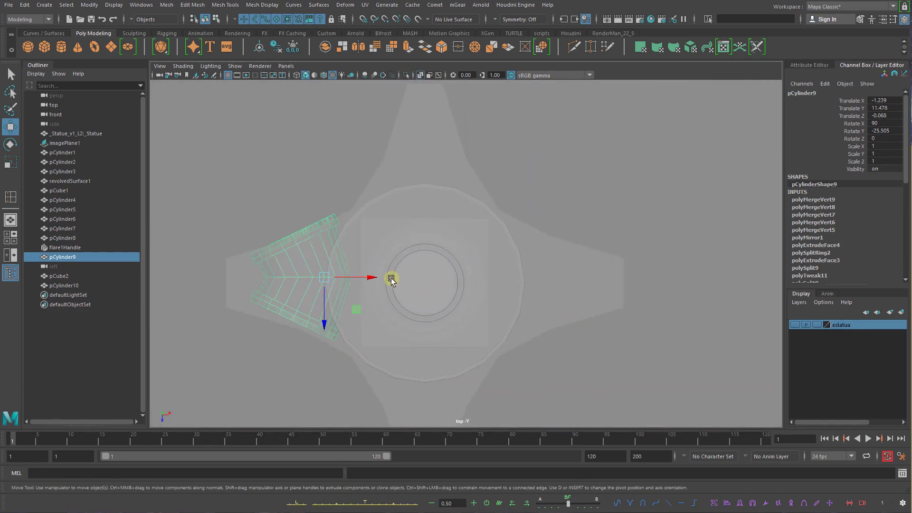
Show wireframe on shaded objects and move the scroll's pivot to the centre of the capital, at about X 0 and Z 0
{"action": "left_click", "coordinate": [356, 279]}
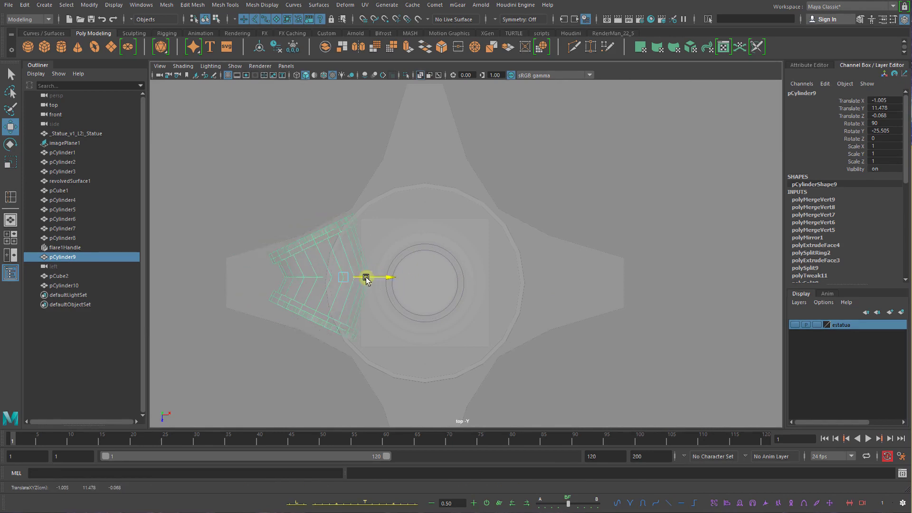
{"action": "key", "text": "ctrl+z"}
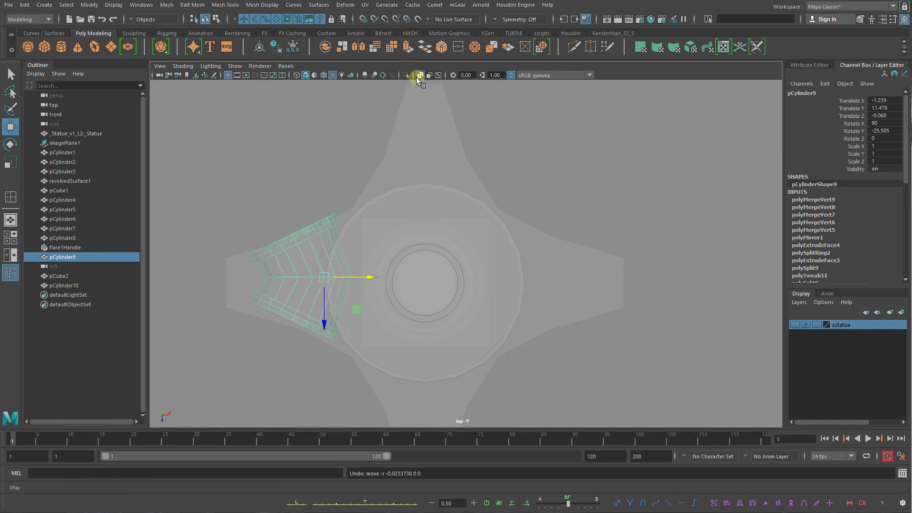
{"action": "left_click", "coordinate": [324, 75]}
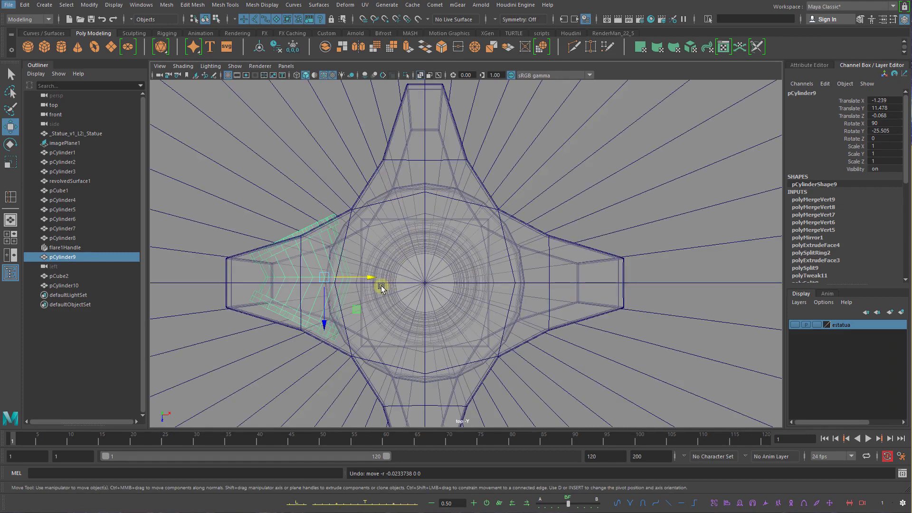
{"action": "key", "text": "d"}
{"action": "left_click_drag", "start_coordinate": [366, 280], "coordinate": [463, 286]}
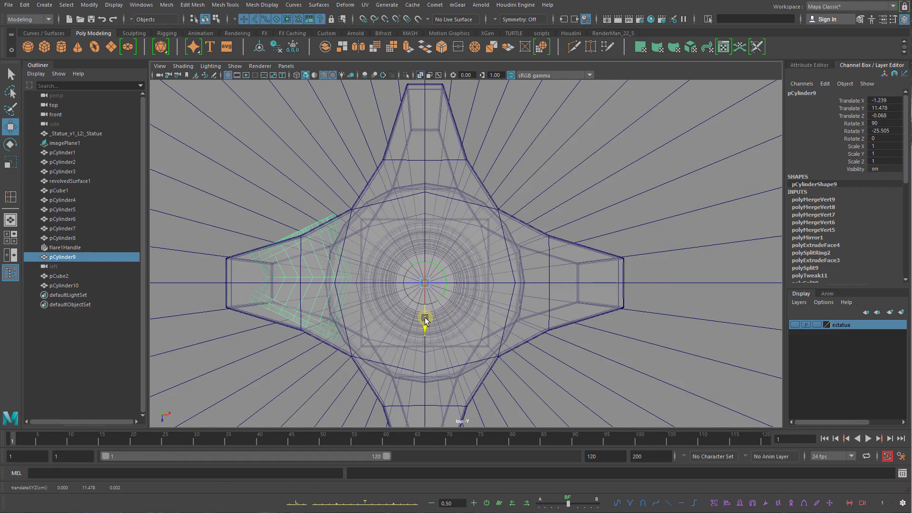
{"action": "key", "text": "q"}
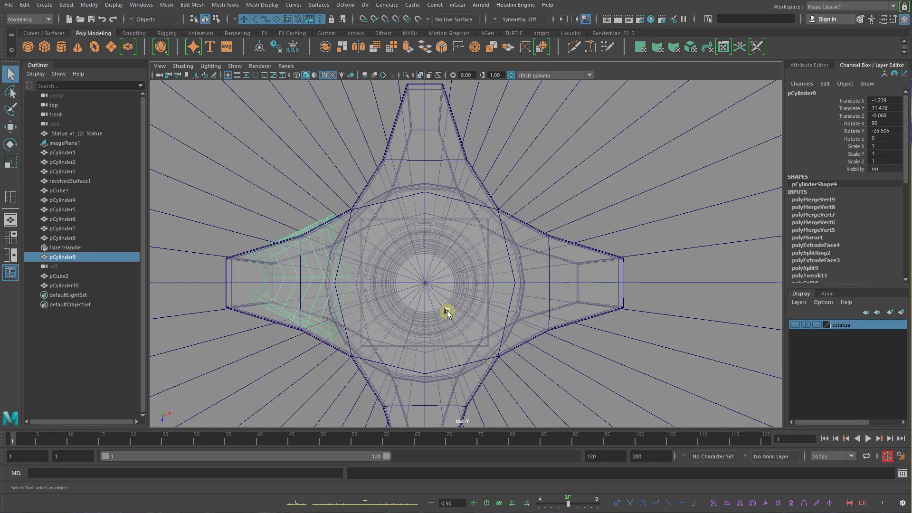
{"action": "key", "text": "w"}
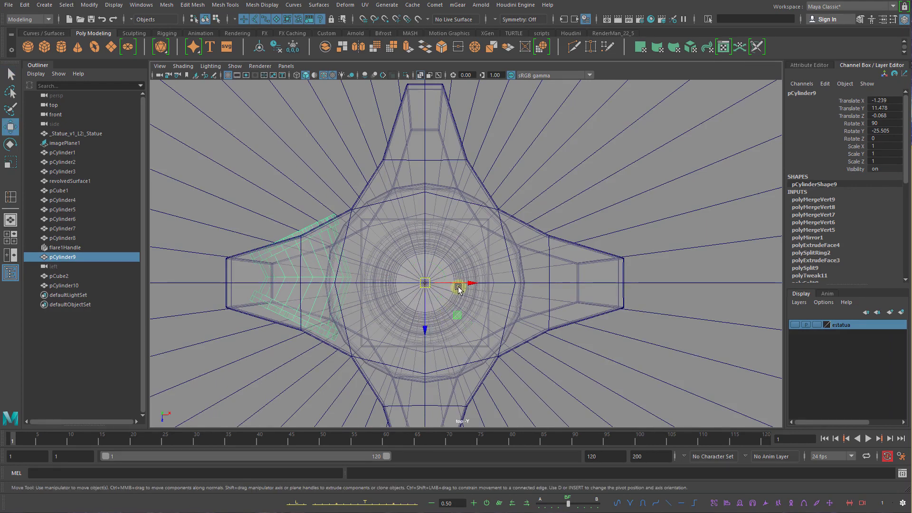
{"action": "key", "text": "d"}
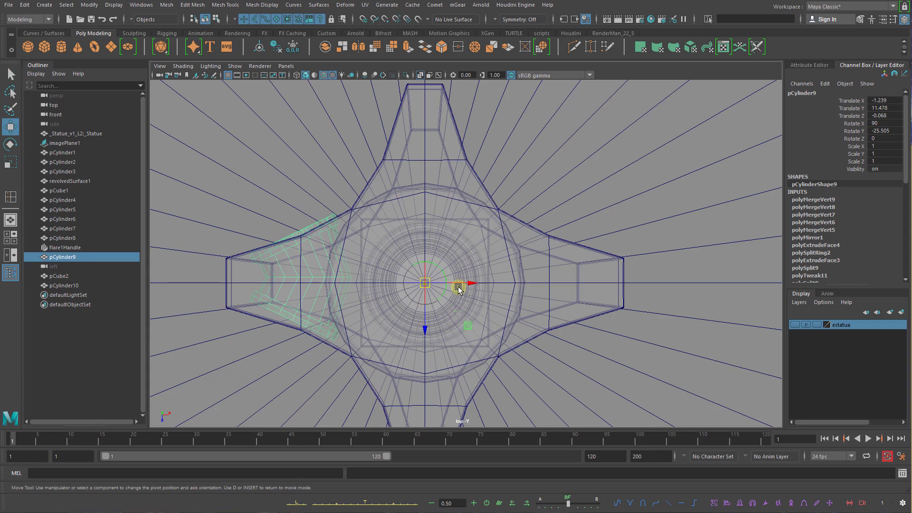
Try a duplicate of the scroll rotated to Rotate Y -115.505 around the centre, and delete the copy
{"action": "key", "text": "ctrl+d"}
{"action": "key", "text": "e"}
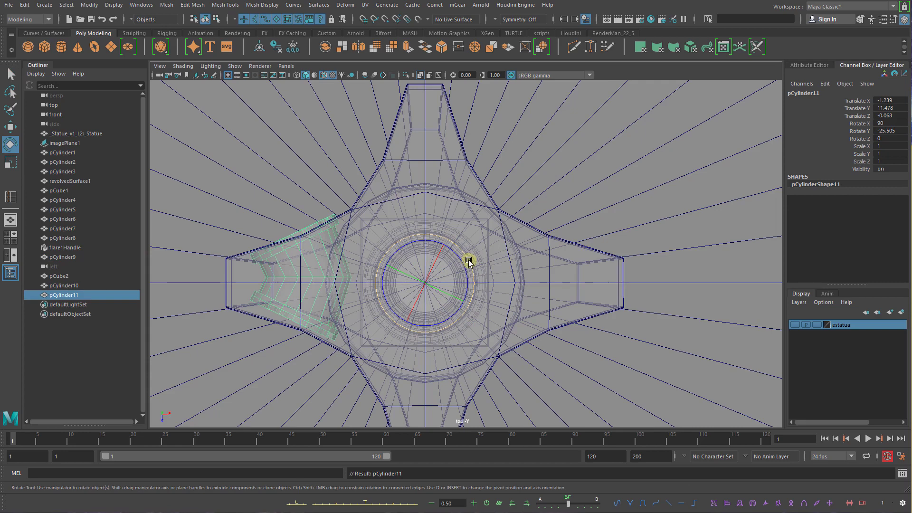
{"action": "left_click_drag", "start_coordinate": [468, 262], "coordinate": [481, 369]}
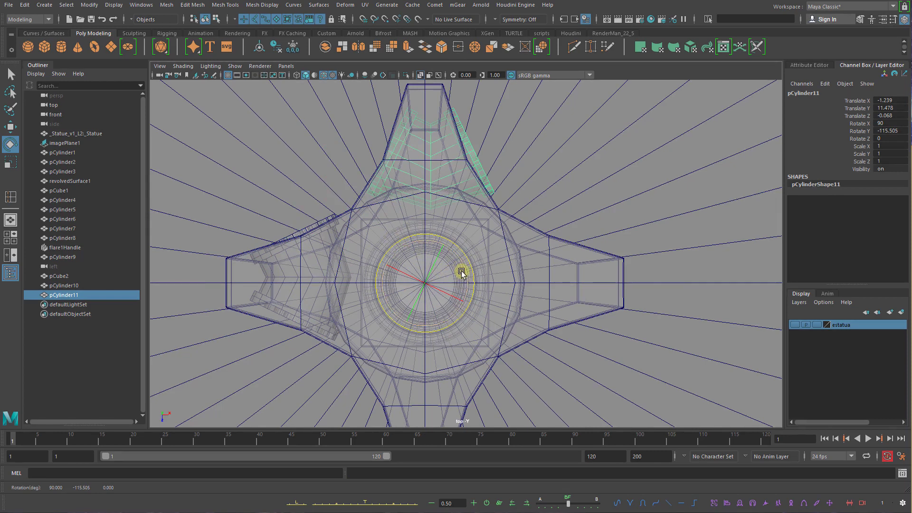
{"action": "key", "text": "Delete"}
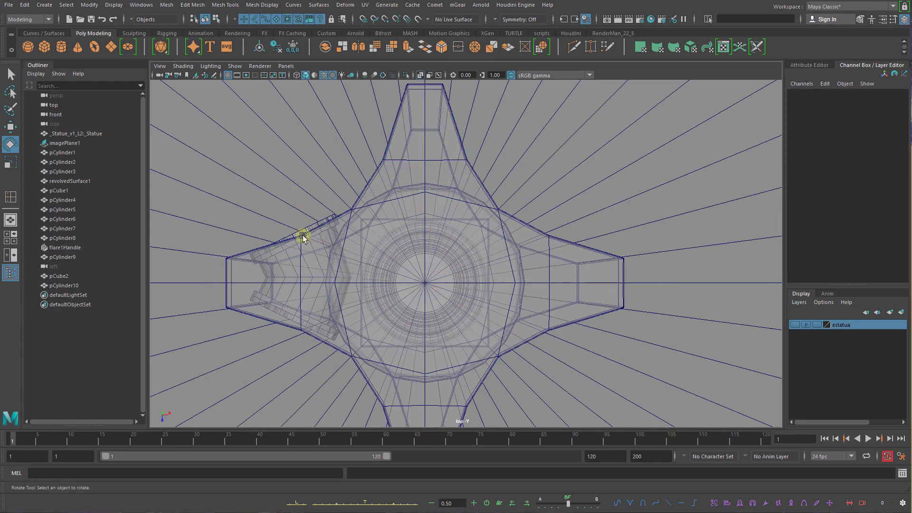
Move the original scroll along Z to Translate Z 0.002 so it is centred on its slab arm
{"action": "left_click", "coordinate": [317, 286]}
{"action": "key", "text": "w"}
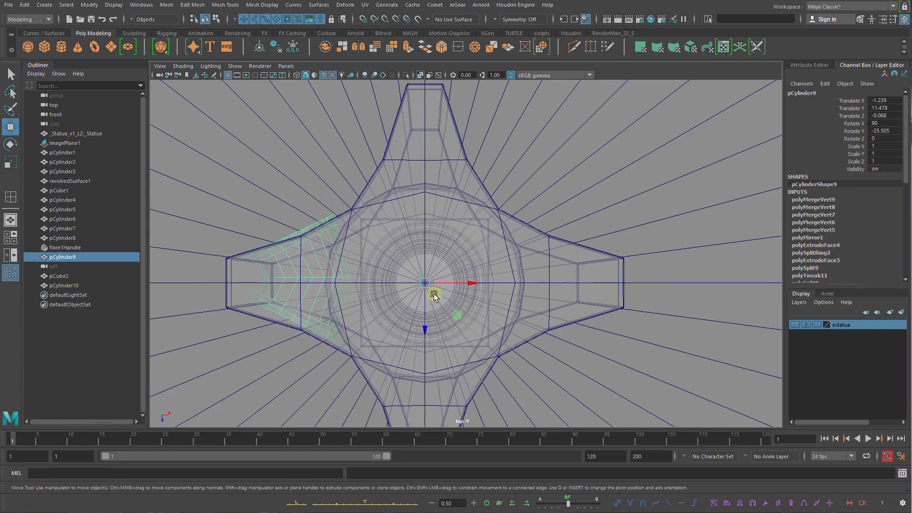
{"action": "left_click_drag", "start_coordinate": [422, 304], "coordinate": [424, 311]}
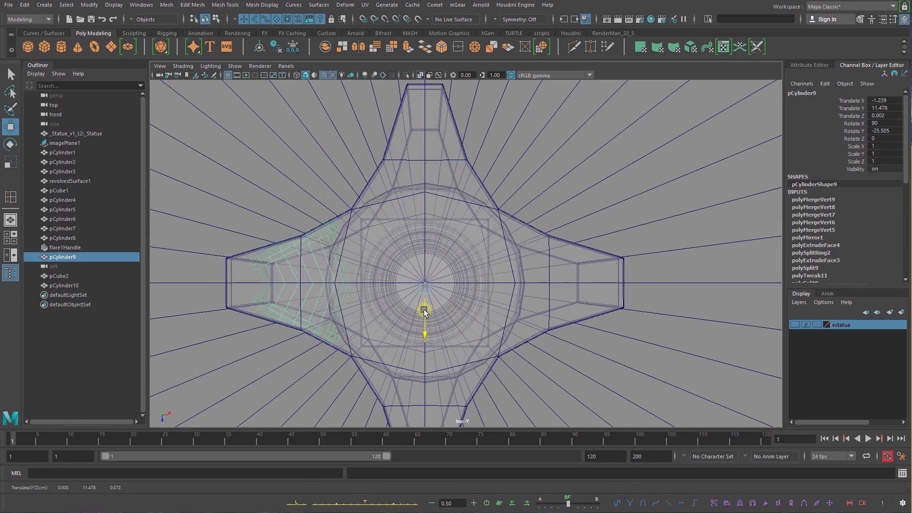
Move the scroll's pivot back onto the capital's centre, at X 0 and about Z 0.003
{"action": "scroll", "coordinate": [424, 311], "scroll_direction": "up", "scroll_amount": 4}
{"action": "middle_click_drag", "start_coordinate": [430, 297], "coordinate": [513, 271], "text": "alt"}
{"action": "key", "text": "d"}
{"action": "left_click_drag", "start_coordinate": [474, 329], "coordinate": [475, 322]}
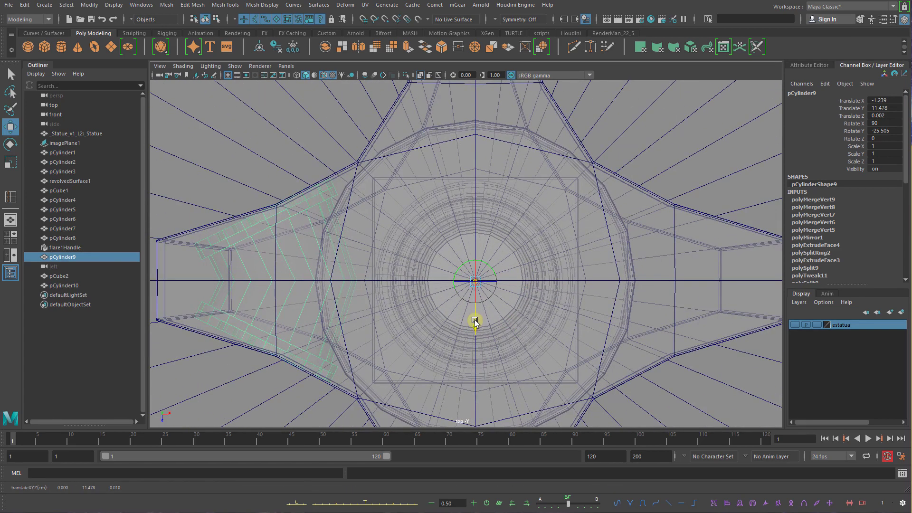
{"action": "scroll", "coordinate": [479, 287], "scroll_direction": "down", "scroll_amount": 4}
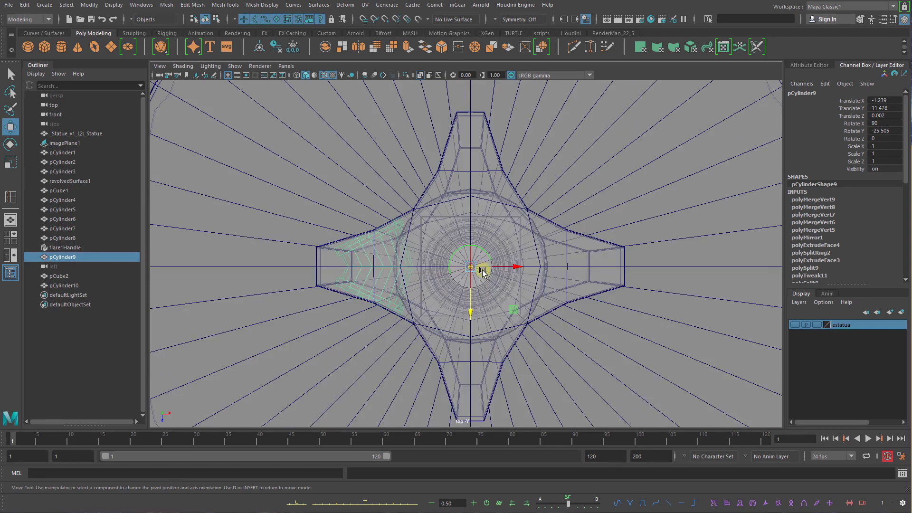
{"action": "scroll", "coordinate": [482, 271], "scroll_direction": "up", "scroll_amount": 2}
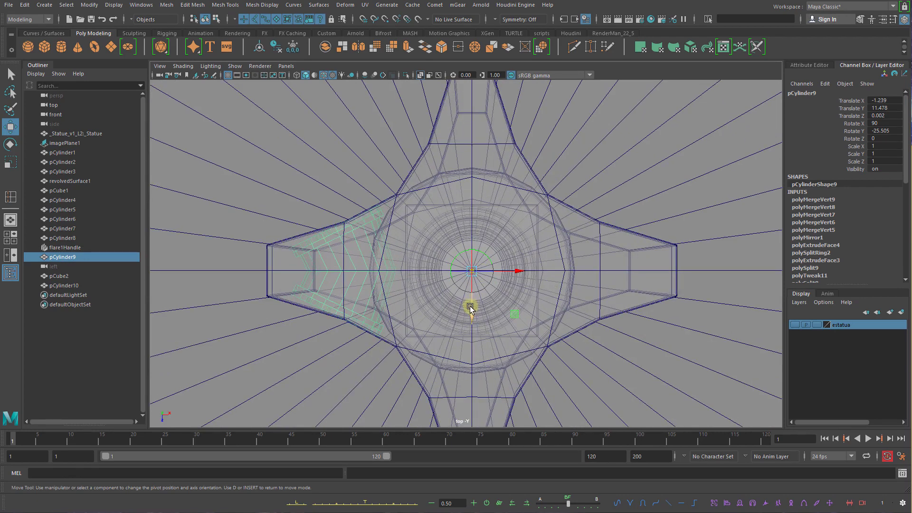
{"action": "left_click_drag", "start_coordinate": [471, 308], "coordinate": [472, 308]}
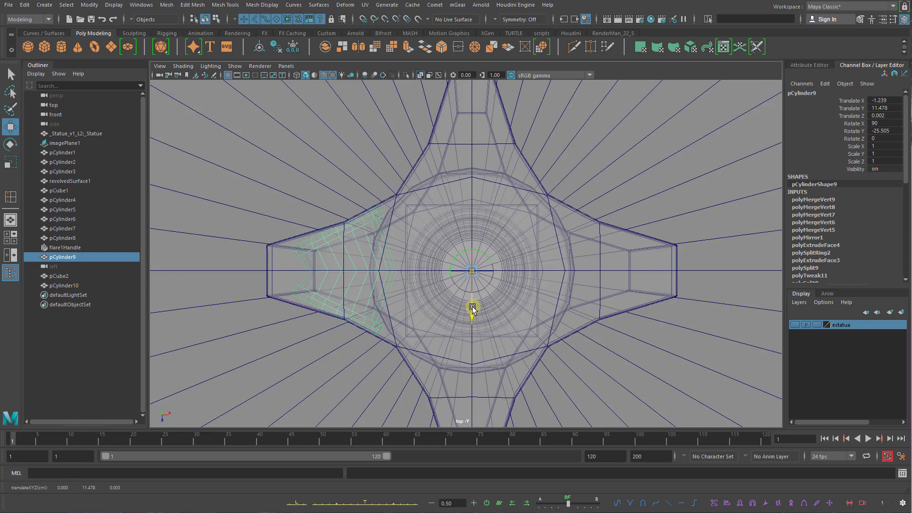
Duplicate the scroll and rotate the copy 90 degrees around the centre to Rotate Y -115.505, onto the adjacent arm
{"action": "middle_click_drag", "start_coordinate": [573, 270], "coordinate": [525, 266], "text": "alt"}
{"action": "mouse_move", "coordinate": [508, 262]}
{"action": "right_mouse_down", "text": "alt"}
{"action": "mouse_move", "coordinate": [486, 267]}
{"action": "mouse_move", "coordinate": [513, 274]}
{"action": "right_mouse_up", "text": "alt"}
{"action": "key", "text": "e"}
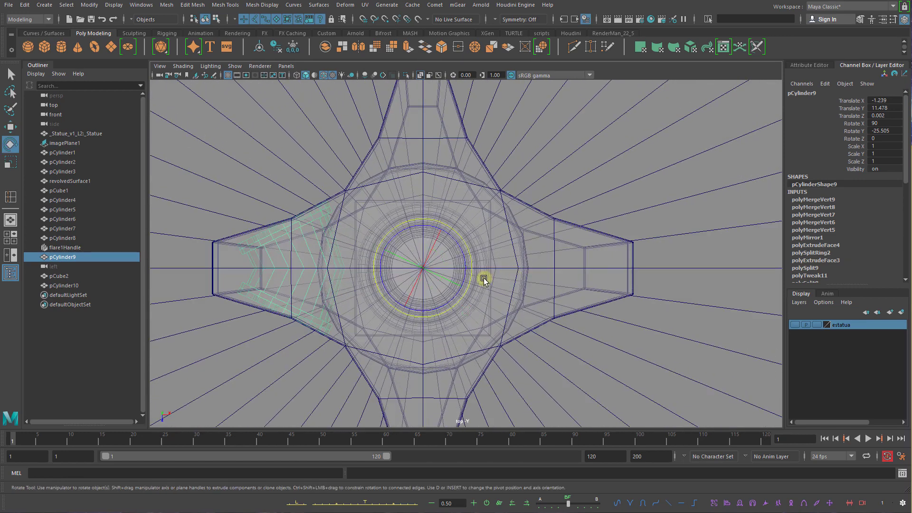
{"action": "key", "text": "ctrl+d"}
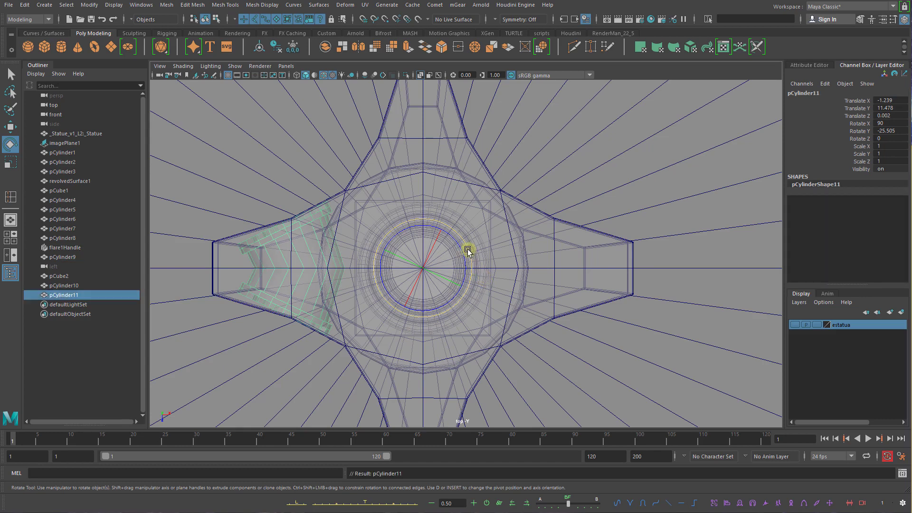
{"action": "left_click_drag", "start_coordinate": [468, 250], "coordinate": [495, 300]}
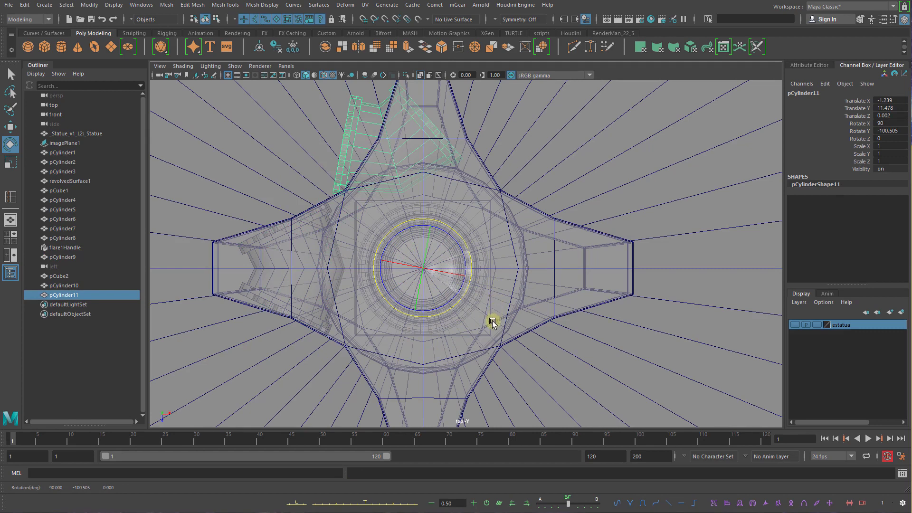
{"action": "left_click_drag", "start_coordinate": [474, 345], "coordinate": [527, 306]}
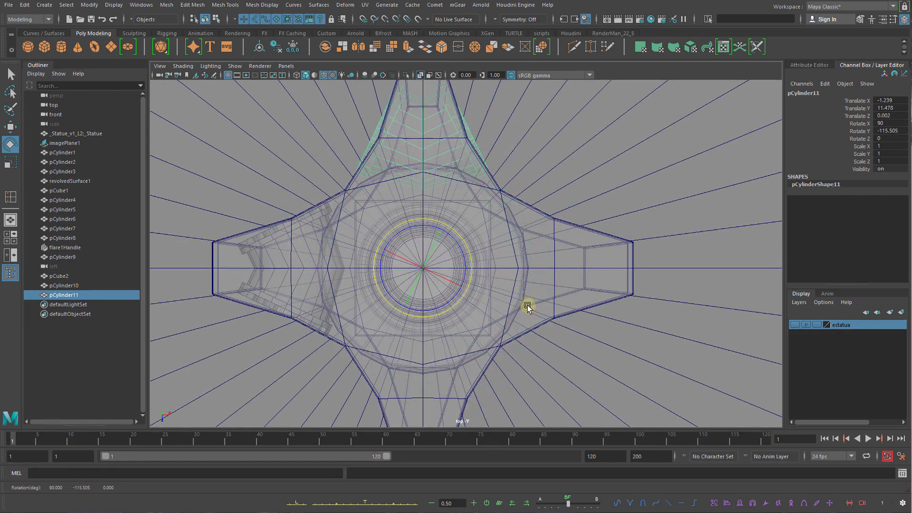
Repeat the rotated duplication twice to place scrolls under the two remaining arms, and view the capital in perspective
{"action": "key", "text": "shift+d"}
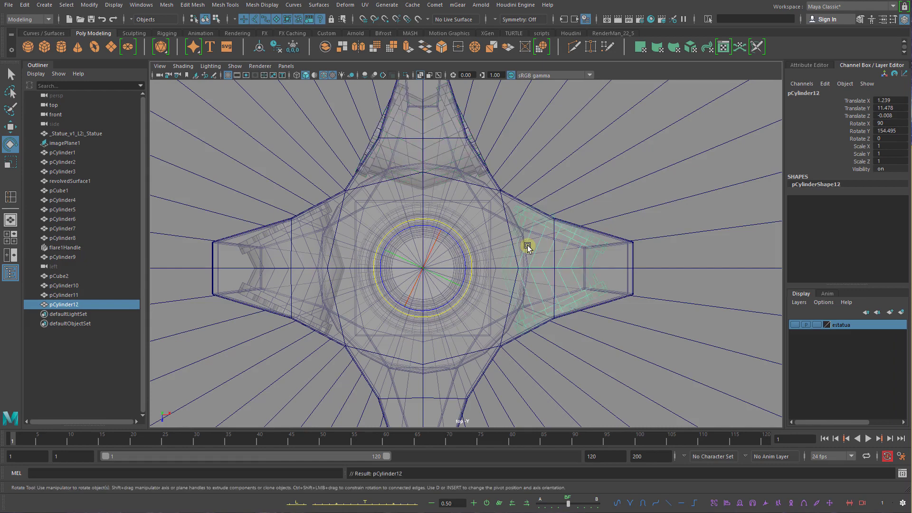
{"action": "key", "text": "shift+d"}
{"action": "key", "text": "space"}
{"action": "left_click", "coordinate": [526, 257]}
{"action": "left_click_drag", "start_coordinate": [518, 259], "coordinate": [501, 277], "text": "alt"}
{"action": "middle_click_drag", "start_coordinate": [502, 276], "coordinate": [523, 199], "text": "alt"}
Turn on smooth mesh preview for every part of the capital: slab, neck and all four scrolls
{"action": "left_click", "coordinate": [594, 261]}
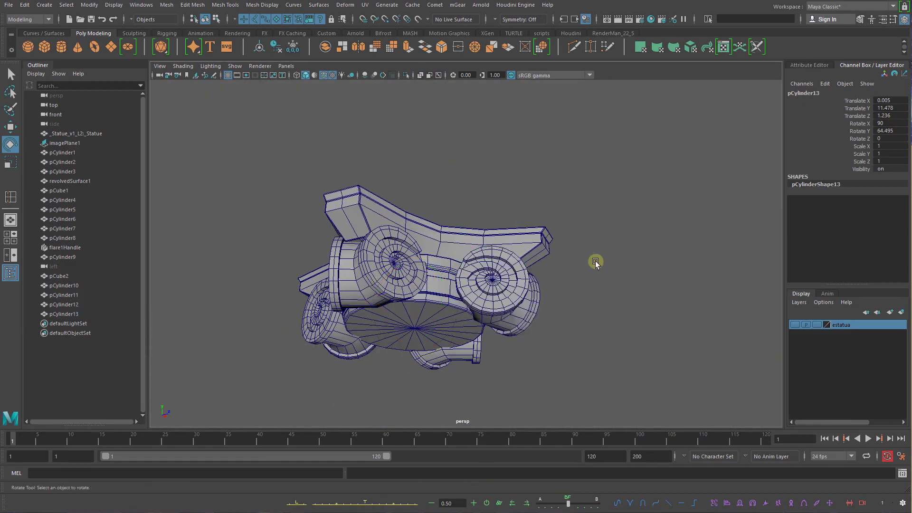
{"action": "left_click_drag", "start_coordinate": [595, 260], "coordinate": [511, 292], "text": "alt"}
{"action": "left_click_drag", "start_coordinate": [664, 202], "coordinate": [375, 335]}
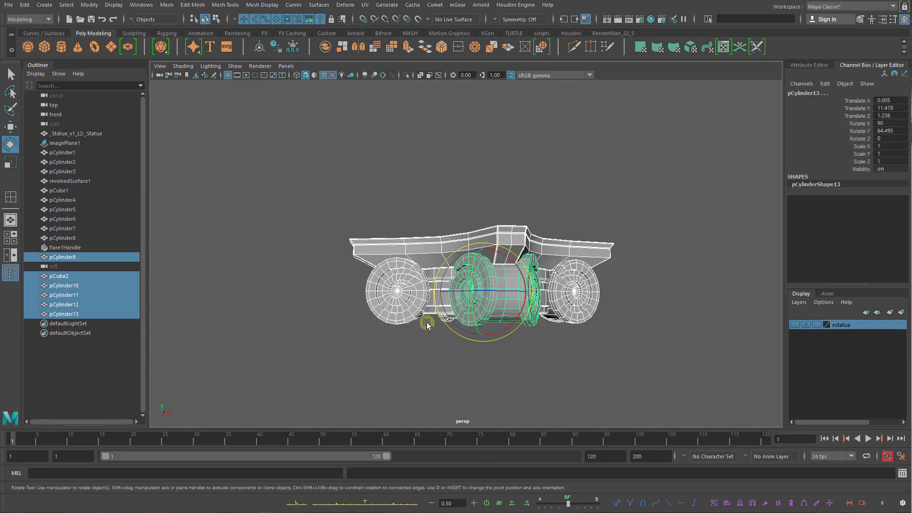
{"action": "key", "text": "3"}
{"action": "left_click", "coordinate": [661, 325]}
{"action": "left_click_drag", "start_coordinate": [546, 332], "coordinate": [665, 315], "text": "alt"}
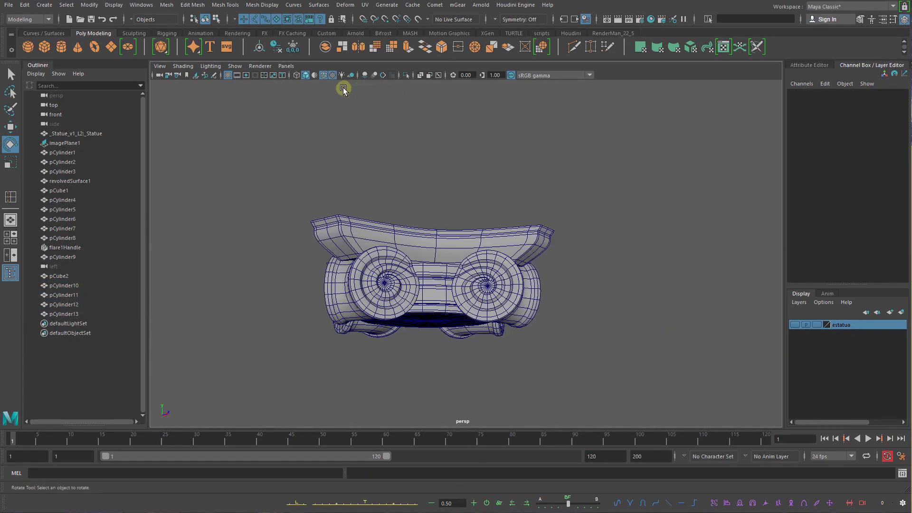
Turn off the wireframe-on-shaded display in the perspective view and check the capital above the column shaft
{"action": "left_click", "coordinate": [324, 76]}
{"action": "right_click_drag", "start_coordinate": [588, 229], "coordinate": [255, 214], "text": "alt"}
{"action": "mouse_move", "coordinate": [406, 230]}
{"action": "left_mouse_down", "text": "alt"}
{"action": "mouse_move", "coordinate": [473, 254]}
{"action": "mouse_move", "coordinate": [373, 249]}
{"action": "mouse_move", "coordinate": [513, 260]}
{"action": "mouse_move", "coordinate": [230, 242]}
{"action": "mouse_move", "coordinate": [281, 175]}
{"action": "mouse_move", "coordinate": [404, 256]}
{"action": "mouse_move", "coordinate": [498, 274]}
{"action": "left_mouse_up", "text": "alt"}
{"action": "left_click_drag", "start_coordinate": [360, 275], "coordinate": [360, 276]}
{"action": "left_click", "coordinate": [532, 259]}
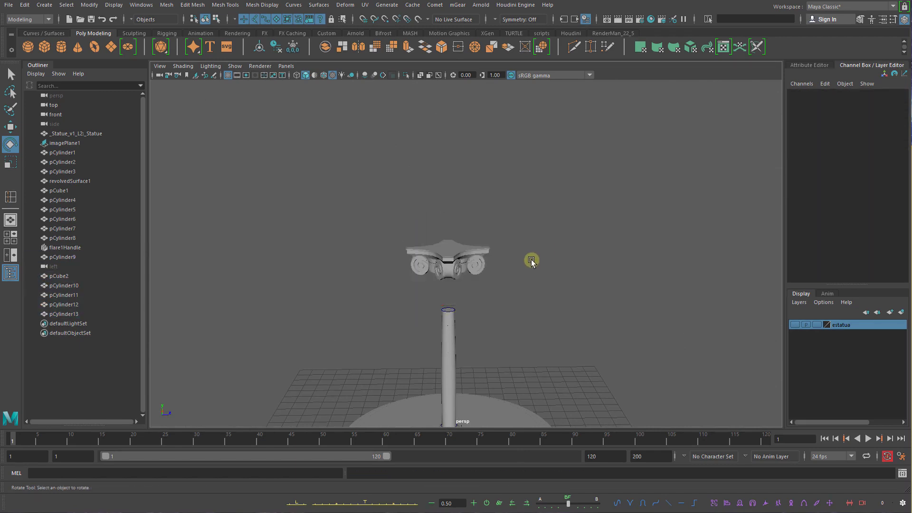
{"action": "left_click_drag", "start_coordinate": [532, 261], "coordinate": [463, 249], "text": "alt"}
{"action": "left_click", "coordinate": [460, 249]}
{"action": "key", "text": "q"}
{"action": "left_click", "coordinate": [460, 265], "text": "shift"}
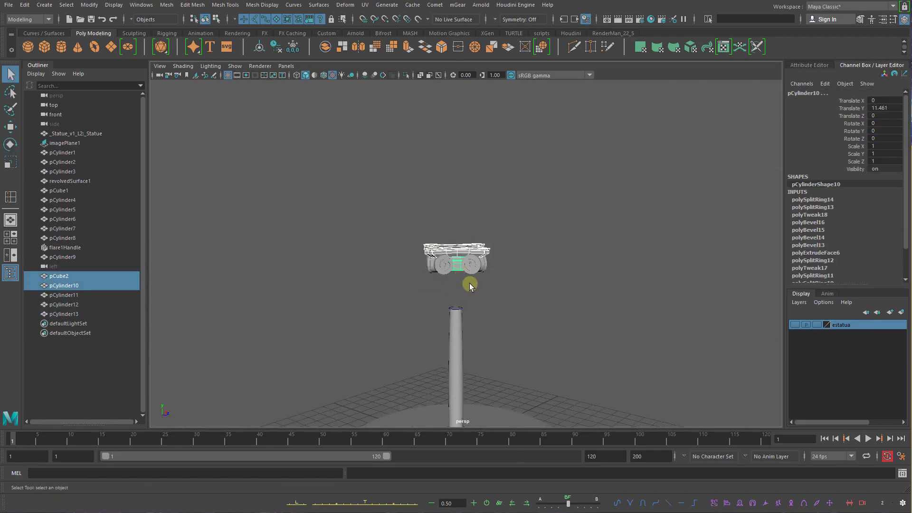
{"action": "key", "text": "g"}
{"action": "left_click", "coordinate": [493, 278]}
{"action": "left_click", "coordinate": [475, 273]}
{"action": "left_click", "coordinate": [506, 289]}
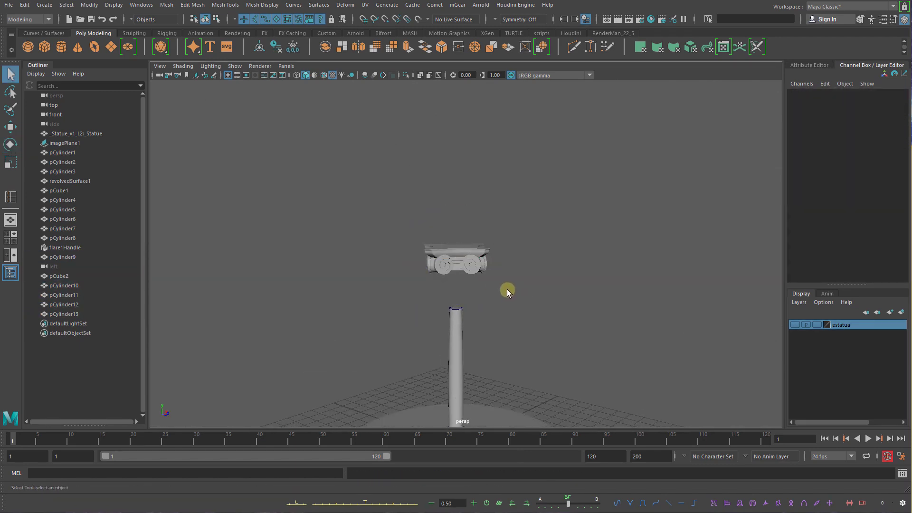
Group the capital's slab, neck and four scrolls and rename the group capitel
{"action": "left_click_drag", "start_coordinate": [507, 289], "coordinate": [550, 266], "text": "alt"}
{"action": "left_click_drag", "start_coordinate": [519, 241], "coordinate": [346, 290]}
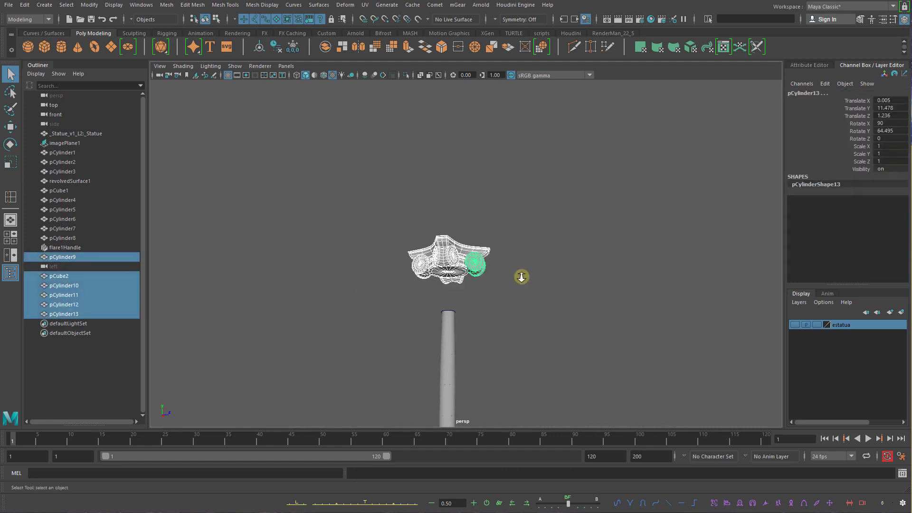
{"action": "left_click_drag", "start_coordinate": [521, 274], "coordinate": [445, 258], "text": "alt"}
{"action": "right_click_drag", "start_coordinate": [586, 238], "coordinate": [676, 301], "text": "alt"}
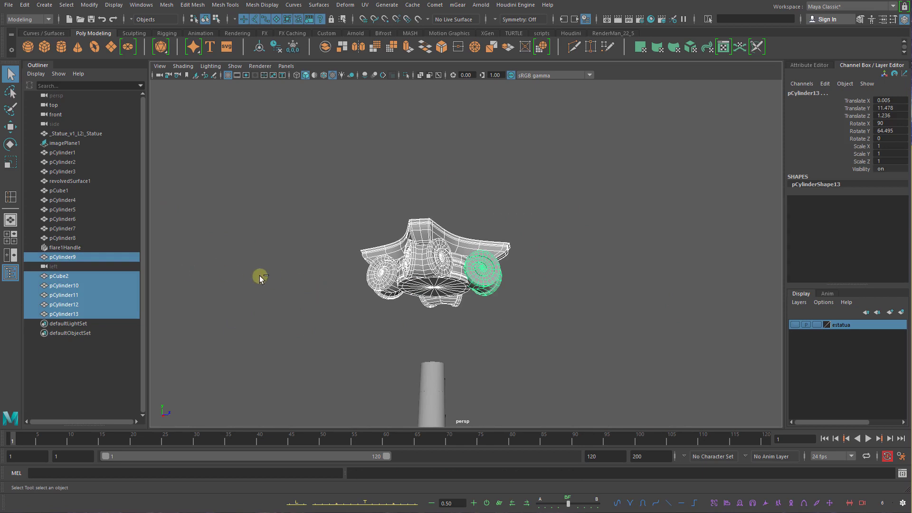
{"action": "key", "text": "ctrl+g"}
{"action": "double_click", "coordinate": [67, 266]}
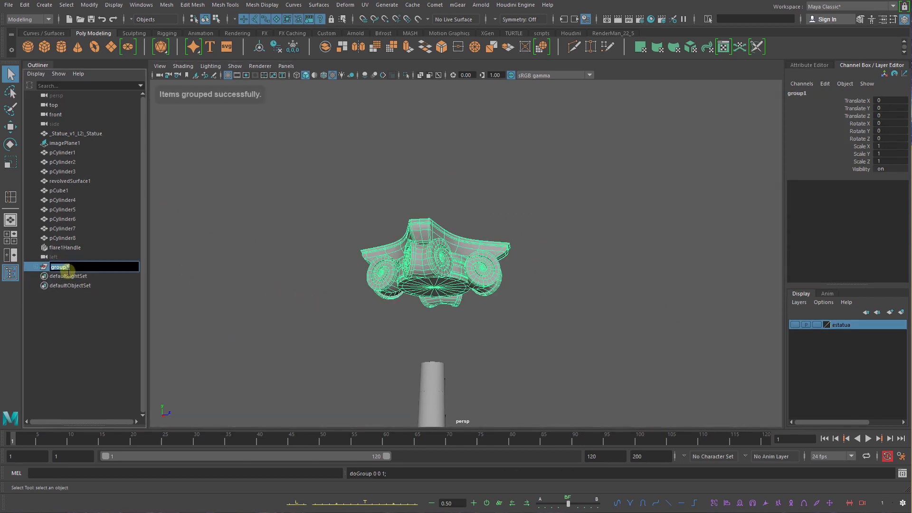
{"action": "type", "text": "capitel"}
{"action": "key", "text": "Return"}
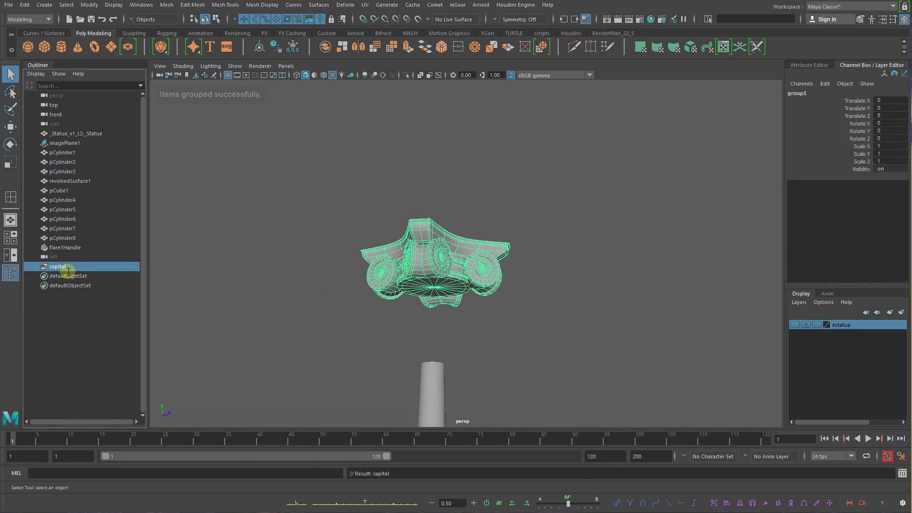
Group the column's base, shaft cylinders and flare handle, leaving out the round platform steps, and rename the group columna
{"action": "right_click_drag", "start_coordinate": [576, 329], "coordinate": [502, 362], "text": "alt"}
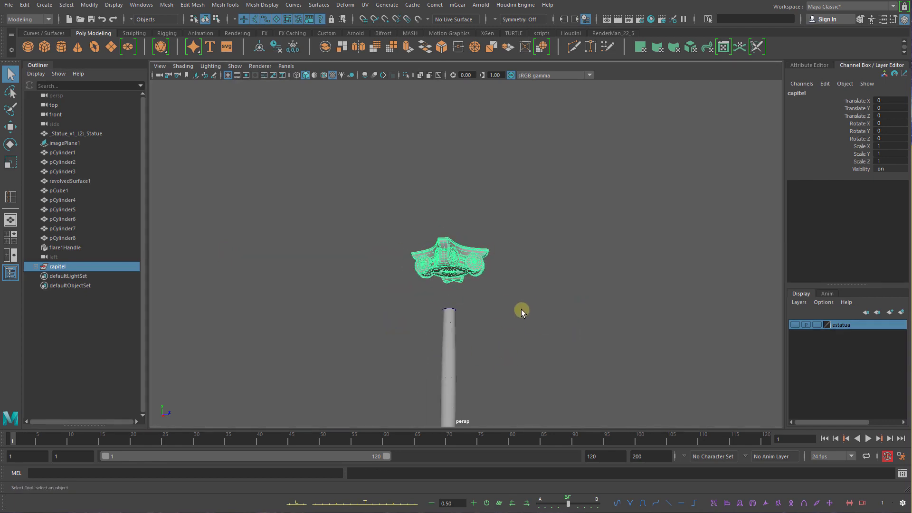
{"action": "left_click_drag", "start_coordinate": [520, 309], "coordinate": [494, 352], "text": "alt"}
{"action": "middle_click_drag", "start_coordinate": [493, 352], "coordinate": [499, 293], "text": "alt"}
{"action": "left_click_drag", "start_coordinate": [511, 221], "coordinate": [459, 385]}
{"action": "left_click", "coordinate": [543, 393], "text": "shift"}
{"action": "left_click_drag", "start_coordinate": [567, 336], "coordinate": [529, 422], "text": "ctrl"}
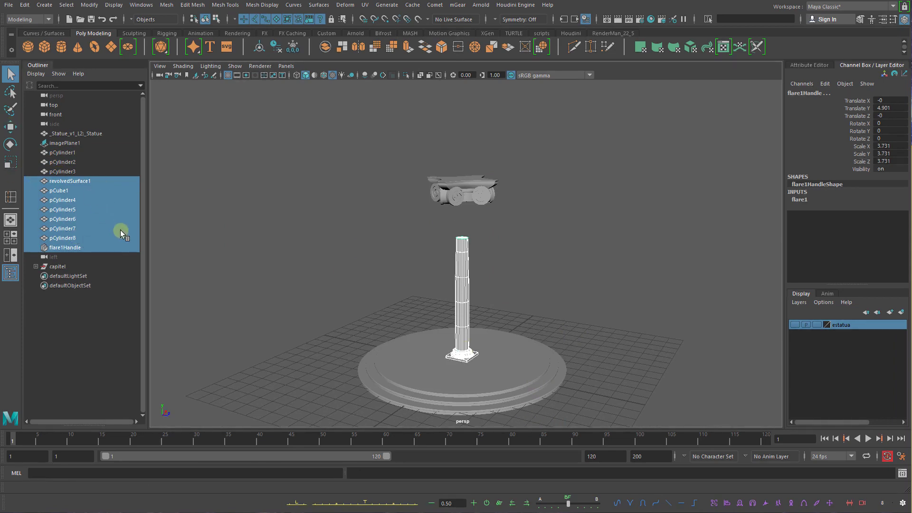
{"action": "key", "text": "ctrl+g"}
{"action": "double_click", "coordinate": [61, 201]}
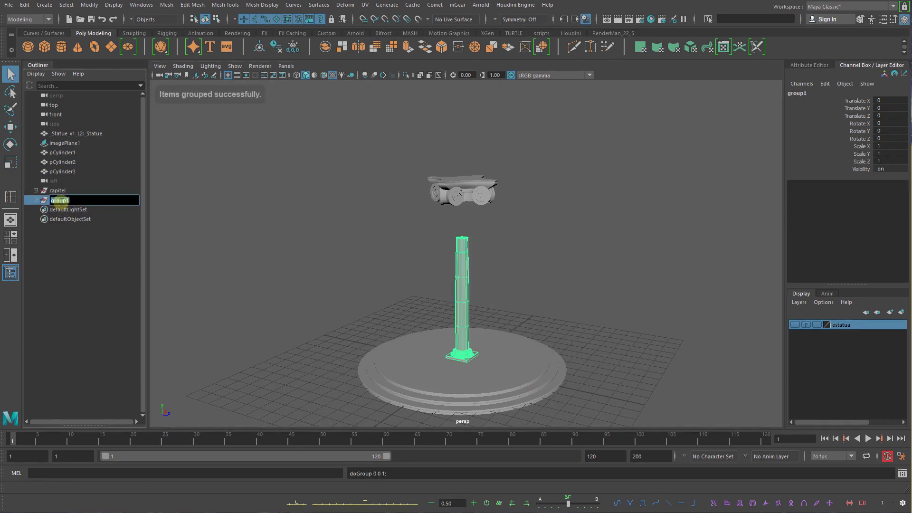
{"action": "type", "text": "d"}
{"action": "type", "text": "olumn"}
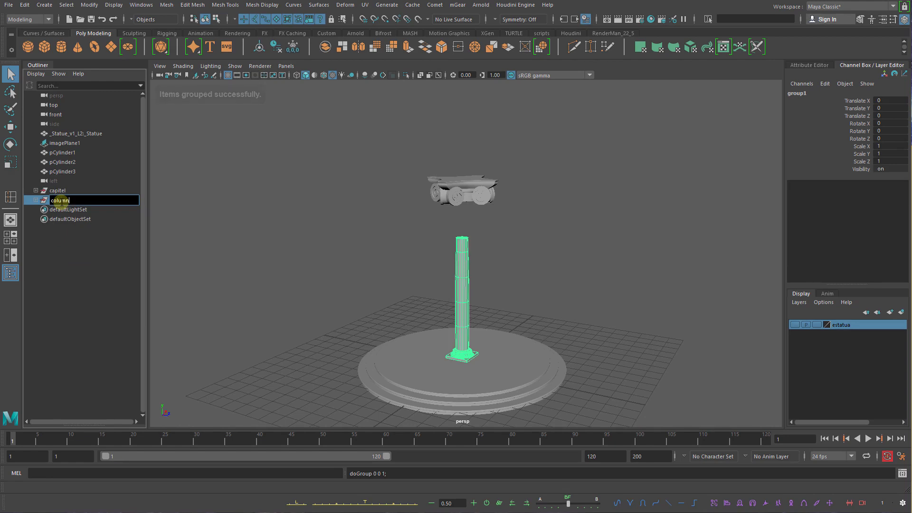
{"action": "type", "text": "a"}
{"action": "key", "text": "Return"}
Group the capitel and columna groups under one parent group and expand it in the scene hierarchy
{"action": "left_click_drag", "start_coordinate": [73, 192], "coordinate": [74, 200]}
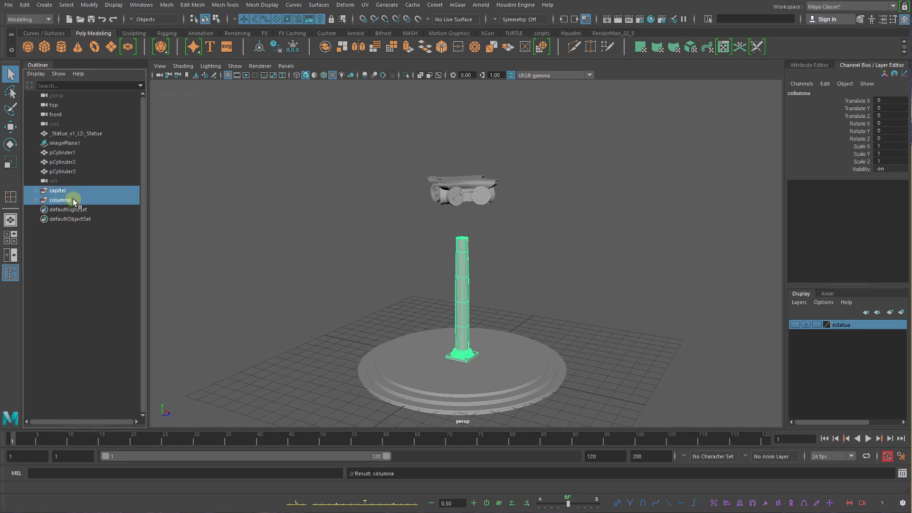
{"action": "right_click_drag", "start_coordinate": [482, 237], "coordinate": [532, 242], "text": "alt"}
{"action": "middle_click_drag", "start_coordinate": [532, 242], "coordinate": [507, 303], "text": "alt"}
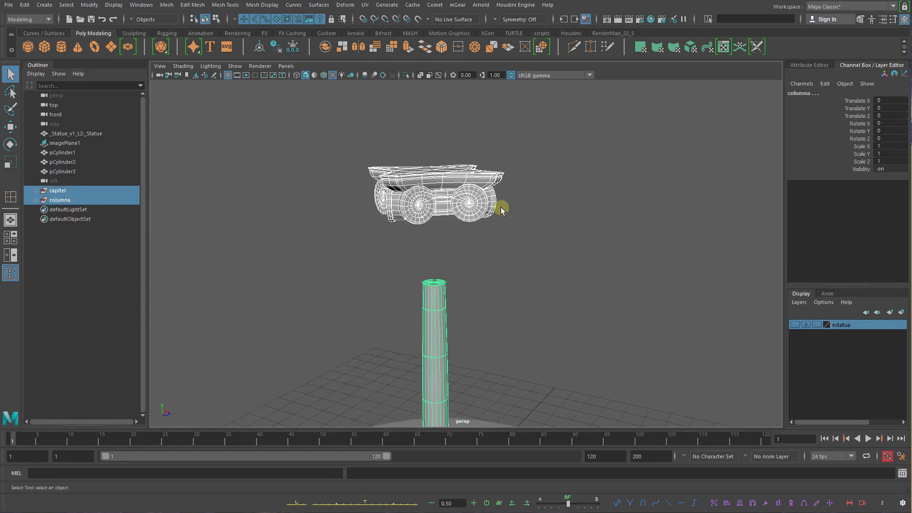
{"action": "key", "text": "ctrl+g"}
{"action": "left_click", "coordinate": [297, 192]}
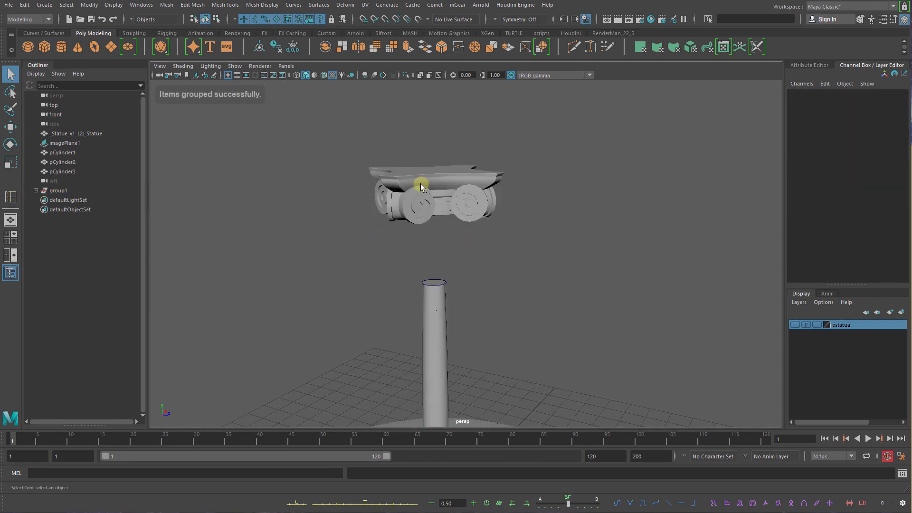
{"action": "left_click", "coordinate": [421, 192]}
{"action": "left_click", "coordinate": [68, 191]}
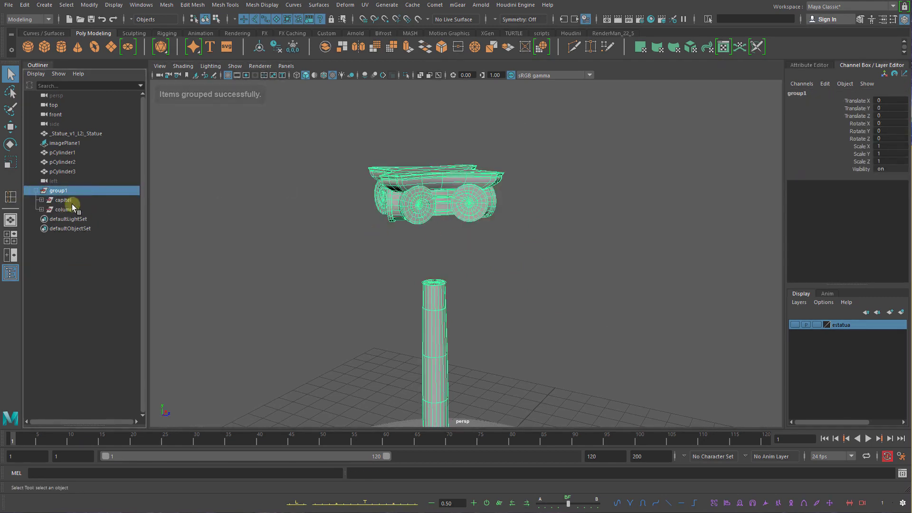
Center the pivot of the capitel group on its own geometry
{"action": "left_click", "coordinate": [63, 200]}
{"action": "key", "text": "e"}
{"action": "key", "text": "r"}
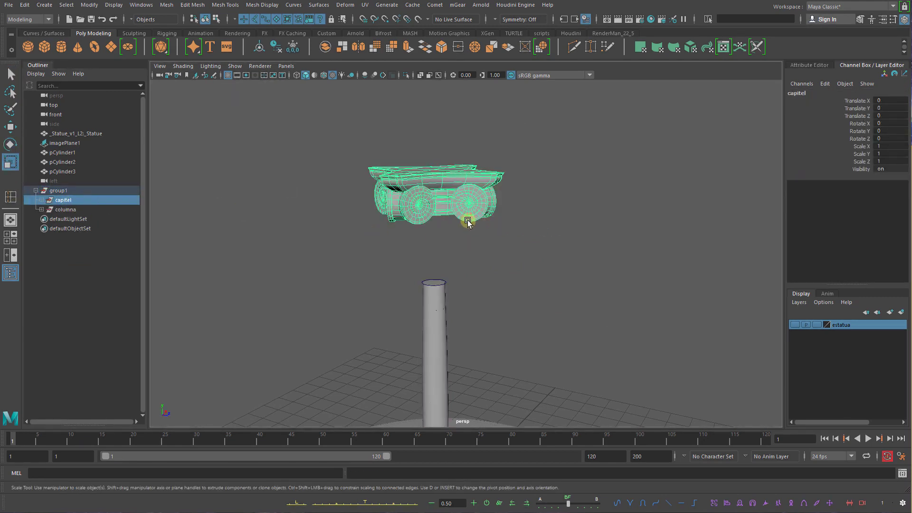
{"action": "key", "text": "e"}
{"action": "right_click_drag", "start_coordinate": [526, 252], "coordinate": [477, 325], "text": "alt"}
{"action": "key", "text": "w"}
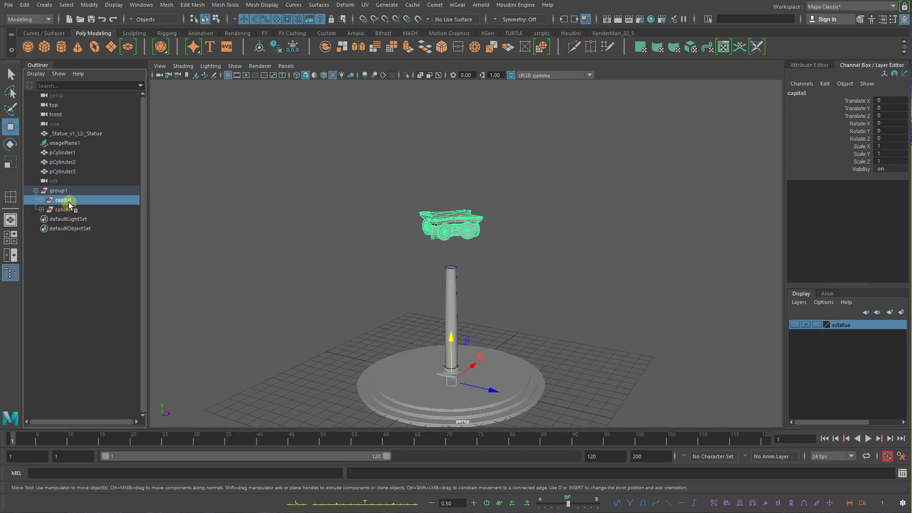
{"action": "left_click", "coordinate": [85, 8]}
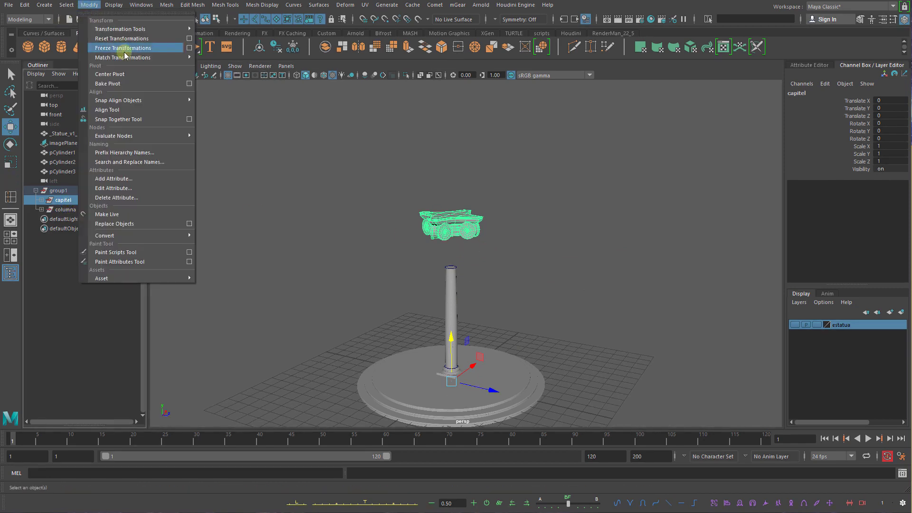
{"action": "left_click", "coordinate": [134, 76]}
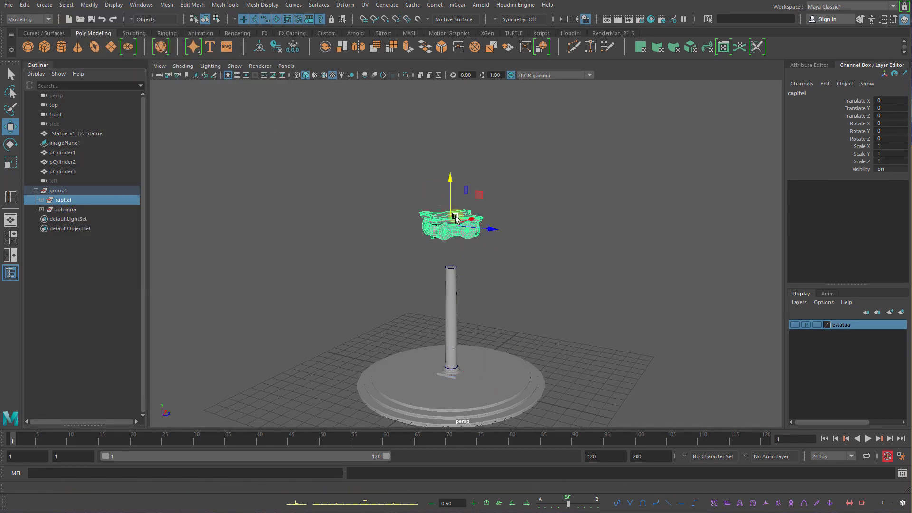
In the front view, scale the capitel group uniformly to 0.337 and lower it to Translate Y -2.826 onto the shaft's top
{"action": "key", "text": "space"}
{"action": "left_click_drag", "start_coordinate": [487, 244], "coordinate": [488, 260]}
{"action": "right_click_drag", "start_coordinate": [488, 261], "coordinate": [455, 260], "text": "alt"}
{"action": "key", "text": "e"}
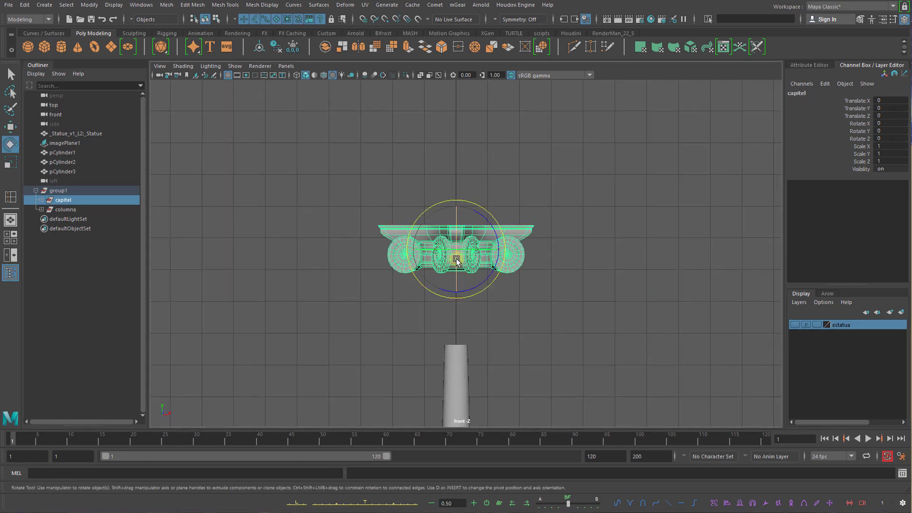
{"action": "key", "text": "r"}
{"action": "left_click_drag", "start_coordinate": [456, 260], "coordinate": [381, 248]}
{"action": "key", "text": "w"}
{"action": "left_click_drag", "start_coordinate": [455, 231], "coordinate": [463, 317]}
{"action": "scroll", "coordinate": [468, 326], "scroll_direction": "up", "scroll_amount": 5}
{"action": "middle_click_drag", "start_coordinate": [506, 274], "coordinate": [508, 248], "text": "alt"}
{"action": "middle_click_drag", "start_coordinate": [498, 287], "coordinate": [509, 143], "text": "alt"}
{"action": "scroll", "coordinate": [488, 230], "scroll_direction": "up", "scroll_amount": 6}
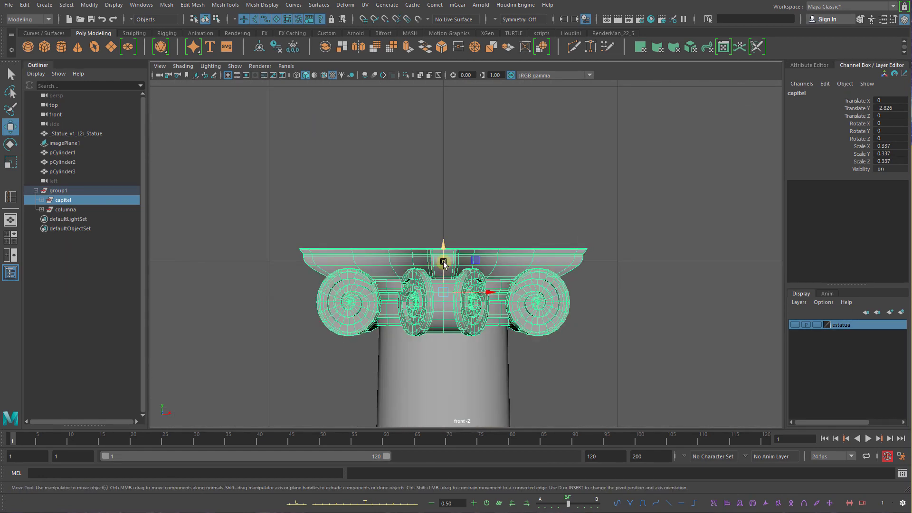
Refine the capitel group's fit on the shaft with uniform scale 0.312 and Translate Y -2.842
{"action": "left_click_drag", "start_coordinate": [443, 263], "coordinate": [428, 294]}
{"action": "key", "text": "r"}
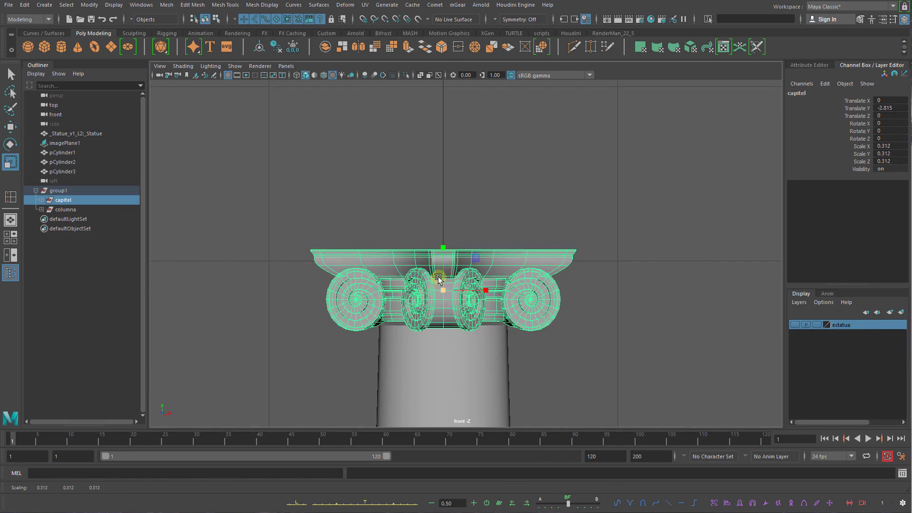
{"action": "key", "text": "q"}
{"action": "key", "text": "w"}
{"action": "left_click_drag", "start_coordinate": [443, 264], "coordinate": [470, 254]}
Examine in perspective how the capital's scrolls and neck sit on the top of the shaft
{"action": "key", "text": "space"}
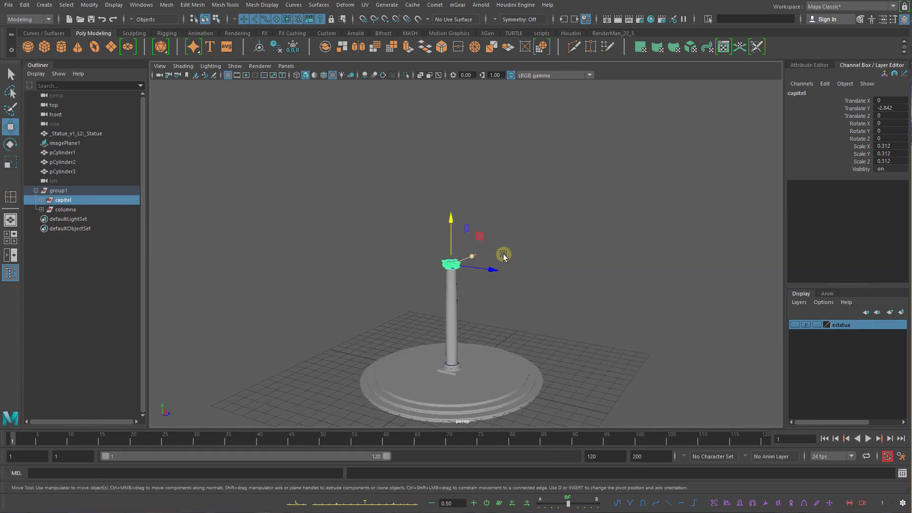
{"action": "left_click", "coordinate": [503, 255]}
{"action": "right_click_drag", "start_coordinate": [498, 240], "coordinate": [725, 385], "text": "alt"}
{"action": "left_click_drag", "start_coordinate": [536, 319], "coordinate": [609, 305], "text": "alt"}
{"action": "left_click", "coordinate": [433, 315]}
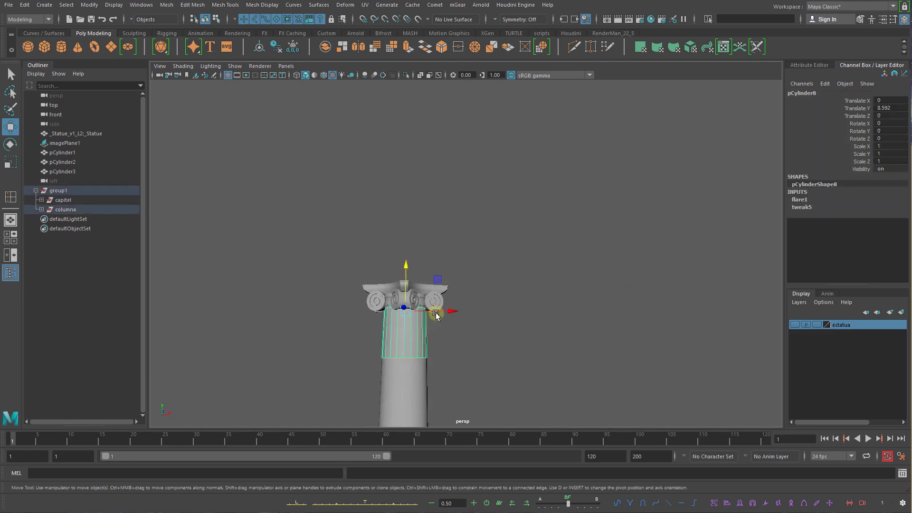
{"action": "right_click_drag", "start_coordinate": [436, 314], "coordinate": [455, 324], "text": "alt"}
{"action": "middle_click_drag", "start_coordinate": [456, 327], "coordinate": [553, 270], "text": "alt"}
{"action": "left_click", "coordinate": [485, 234]}
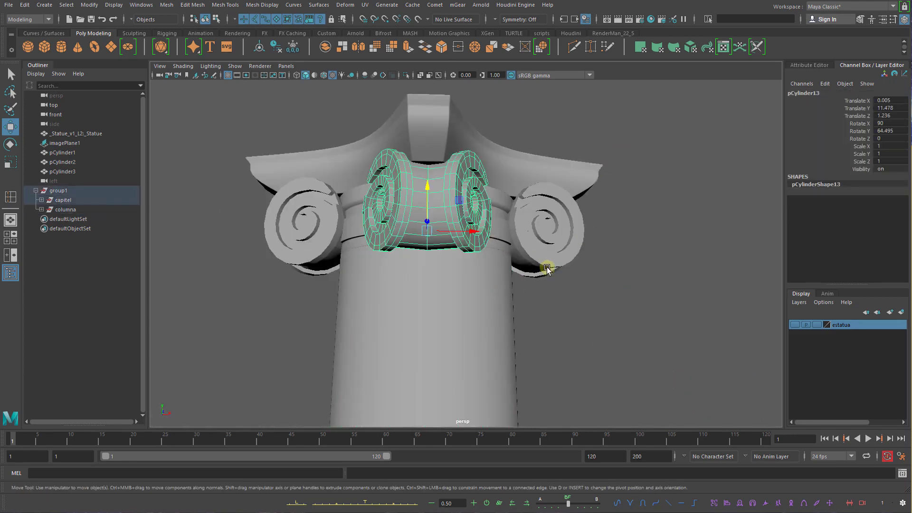
{"action": "left_click_drag", "start_coordinate": [545, 267], "coordinate": [511, 234], "text": "alt"}
Try moving one scroll of the capital on its own, undo the move and reselect the capitel group
{"action": "left_click", "coordinate": [66, 201]}
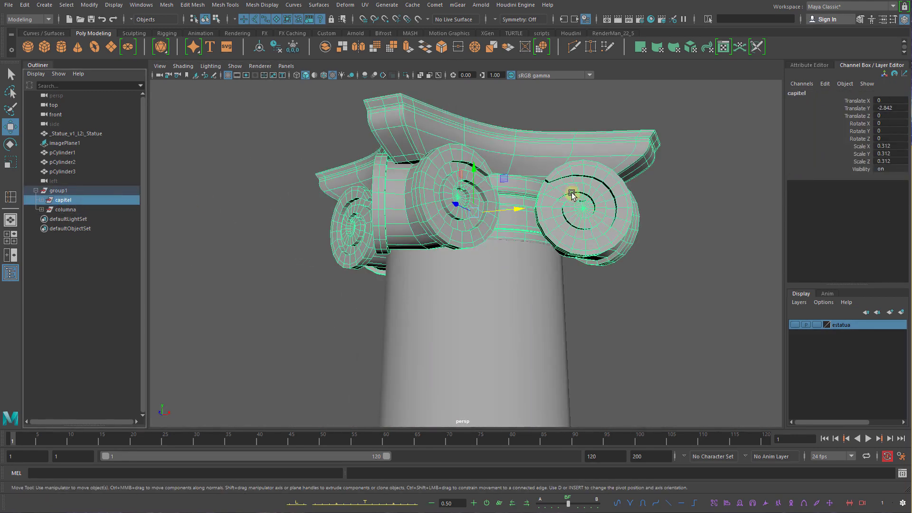
{"action": "left_click", "coordinate": [588, 218]}
{"action": "left_click_drag", "start_coordinate": [463, 223], "coordinate": [568, 282]}
{"action": "key", "text": "ctrl+z"}
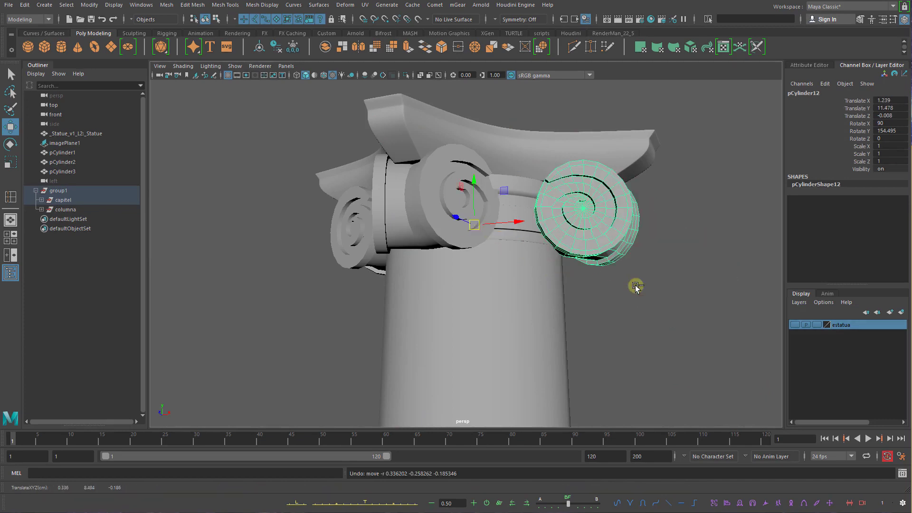
{"action": "left_click", "coordinate": [72, 202]}
{"action": "left_click", "coordinate": [97, 237]}
{"action": "left_click", "coordinate": [67, 200]}
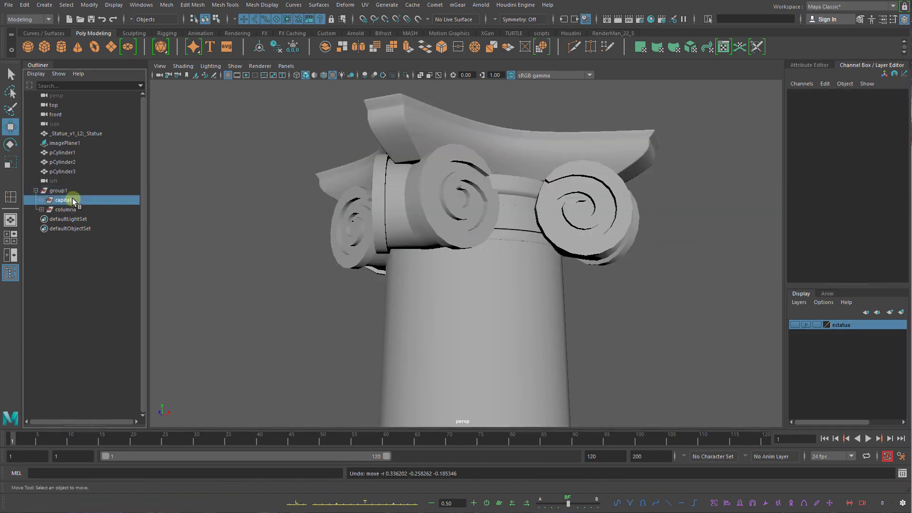
Switch the selection mode to Select By Hierarchy And Combinations and select the whole column group through its capital
{"action": "left_click_drag", "start_coordinate": [493, 207], "coordinate": [459, 183], "text": "alt"}
{"action": "left_click", "coordinate": [284, 127]}
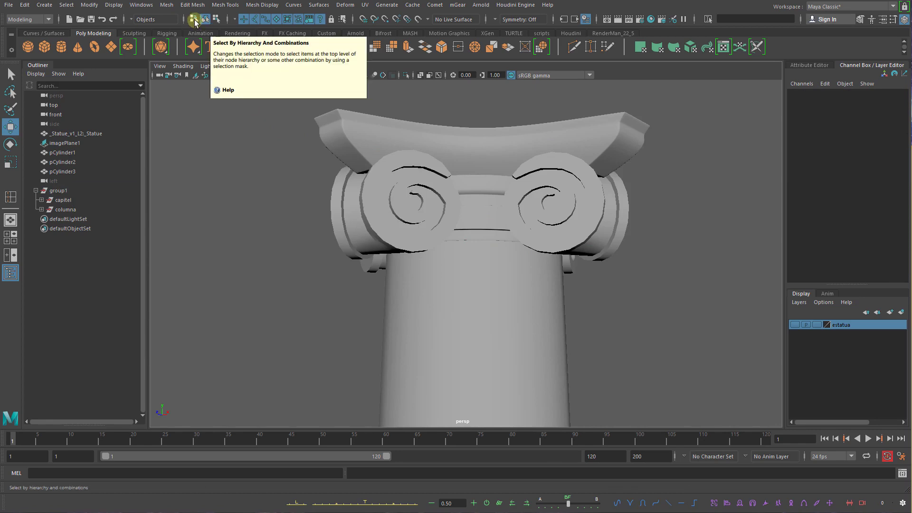
{"action": "left_click", "coordinate": [194, 19]}
{"action": "left_click", "coordinate": [453, 161]}
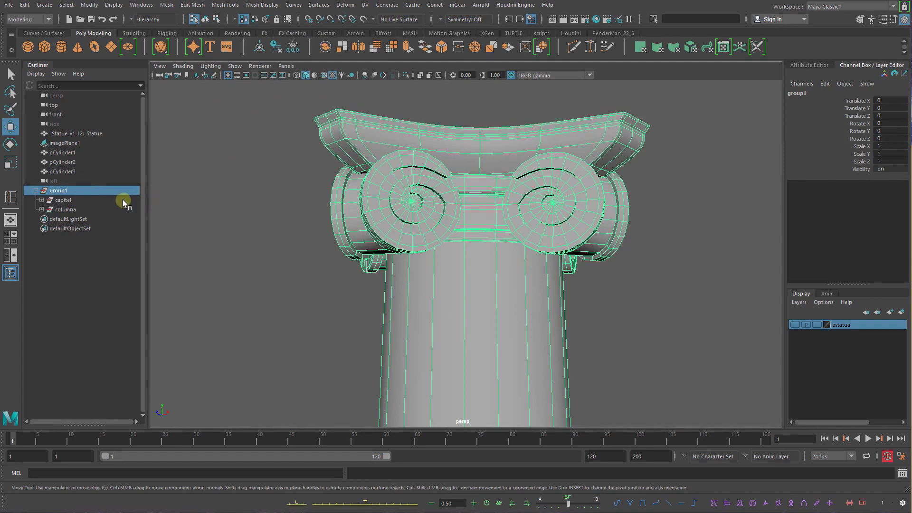
Select only the capitel group, clear it, and reselect the entire column group through its shaft
{"action": "left_click", "coordinate": [82, 199]}
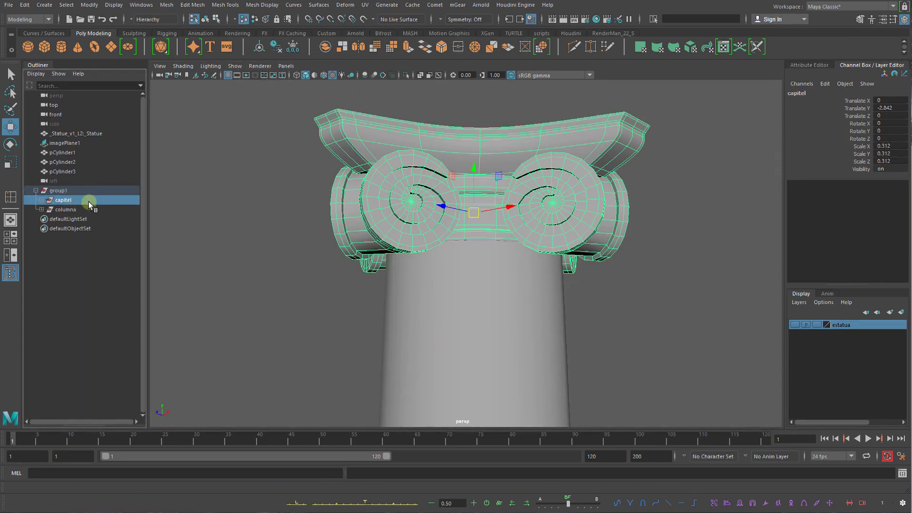
{"action": "left_click_drag", "start_coordinate": [472, 184], "coordinate": [476, 183]}
{"action": "key", "text": "q"}
{"action": "left_click", "coordinate": [623, 310]}
{"action": "left_click", "coordinate": [551, 302]}
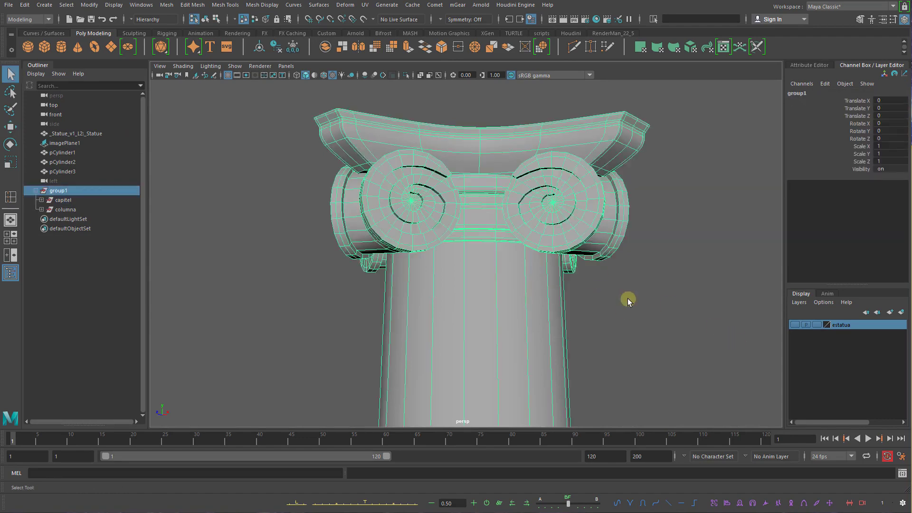
Scale the capitel group up slightly to a uniform 0.319 on top of the column shaft
{"action": "right_click_drag", "start_coordinate": [627, 298], "coordinate": [602, 336], "text": "alt"}
{"action": "left_click", "coordinate": [594, 317]}
{"action": "left_click_drag", "start_coordinate": [602, 336], "coordinate": [604, 339], "text": "alt"}
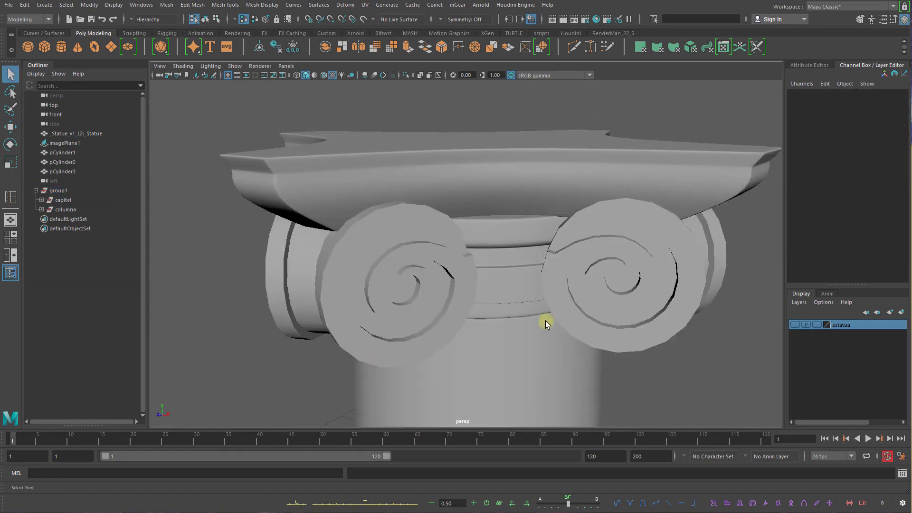
{"action": "left_click", "coordinate": [531, 306]}
{"action": "left_click", "coordinate": [78, 200]}
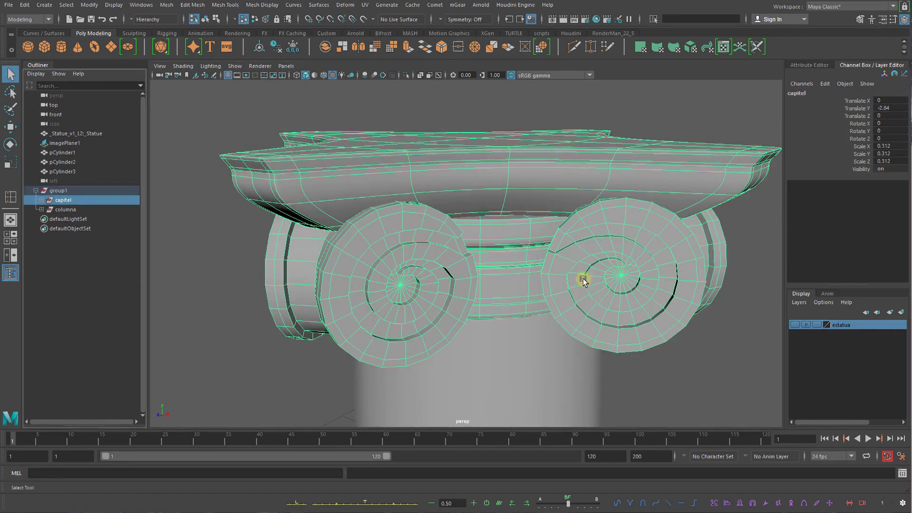
{"action": "key", "text": "r"}
{"action": "mouse_move", "coordinate": [478, 220]}
{"action": "left_mouse_down"}
{"action": "mouse_move", "coordinate": [482, 199]}
{"action": "mouse_move", "coordinate": [486, 220]}
{"action": "left_mouse_up"}
{"action": "key", "text": "w"}
{"action": "key", "text": "r"}
{"action": "left_click", "coordinate": [550, 161]}
Examine the whole column in perspective and compare its capital with the classical capital drawings in the browser
{"action": "right_click_drag", "start_coordinate": [550, 161], "coordinate": [388, 183], "text": "alt"}
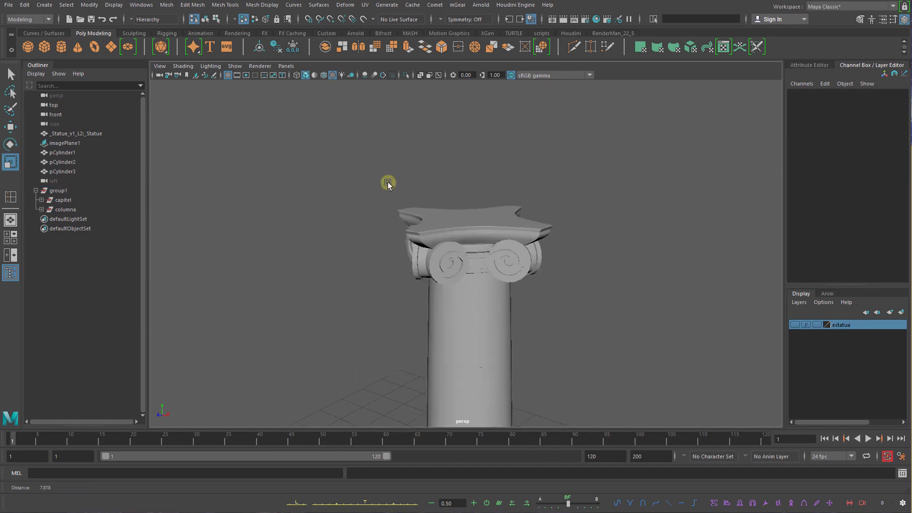
{"action": "left_click_drag", "start_coordinate": [584, 268], "coordinate": [586, 228], "text": "alt"}
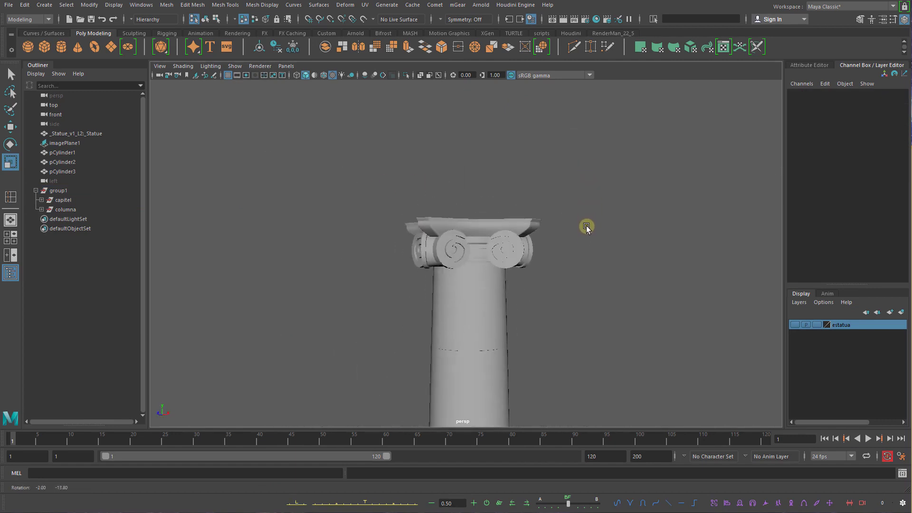
{"action": "right_click_drag", "start_coordinate": [586, 228], "coordinate": [448, 258], "text": "alt"}
{"action": "left_click_drag", "start_coordinate": [539, 332], "coordinate": [505, 299], "text": "alt"}
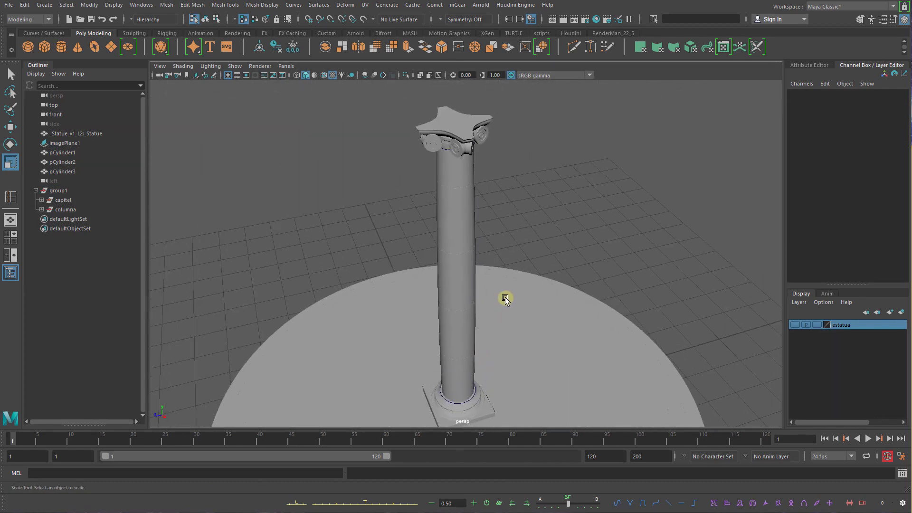
{"action": "left_click_drag", "start_coordinate": [501, 204], "coordinate": [504, 266], "text": "alt"}
{"action": "left_click", "coordinate": [64, 200]}
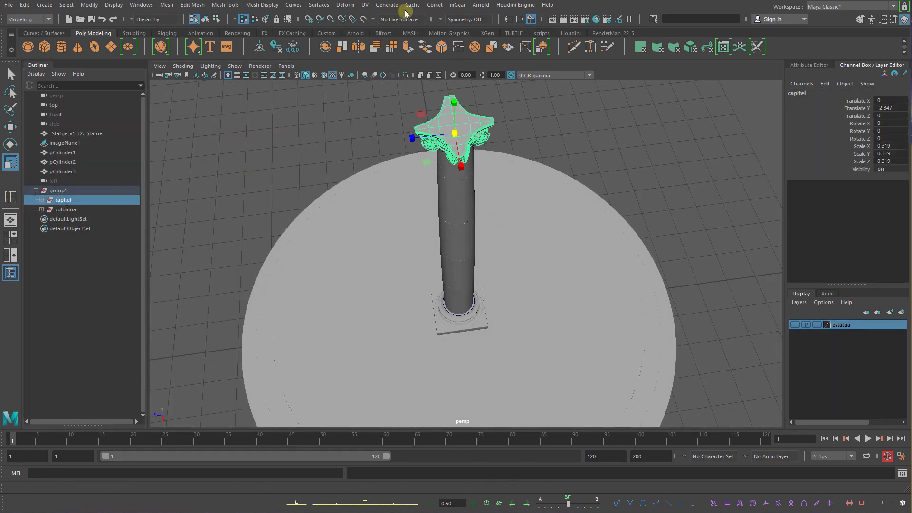
{"action": "key", "text": "alt+Tab"}
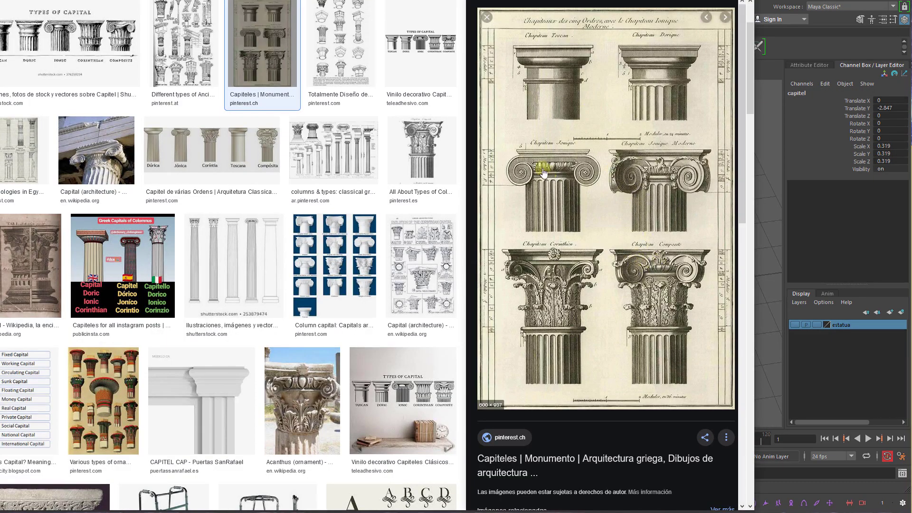
{"action": "left_click", "coordinate": [689, 0]}
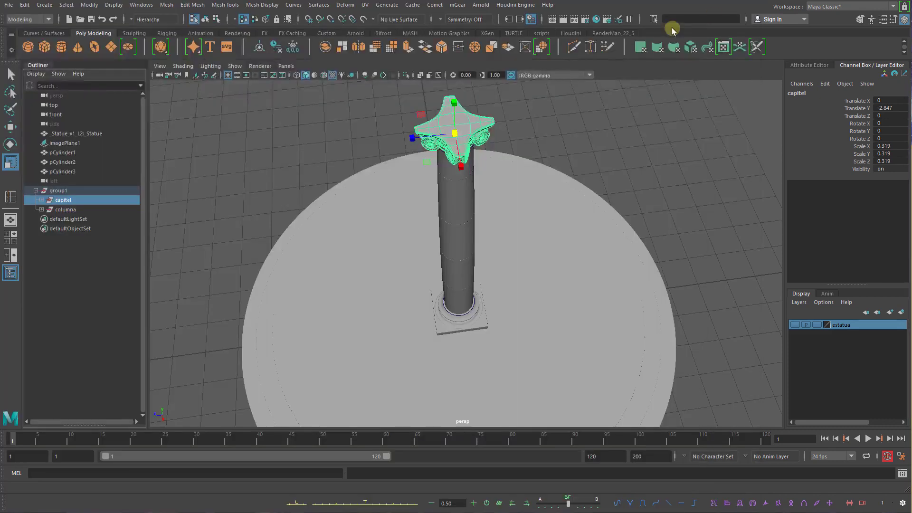
Rotate the capitel group 45 degrees in Y and check its alignment with the square base from above
{"action": "left_click_drag", "start_coordinate": [545, 105], "coordinate": [554, 102], "text": "alt"}
{"action": "middle_click_drag", "start_coordinate": [556, 101], "coordinate": [566, 180], "text": "alt"}
{"action": "left_click", "coordinate": [76, 201]}
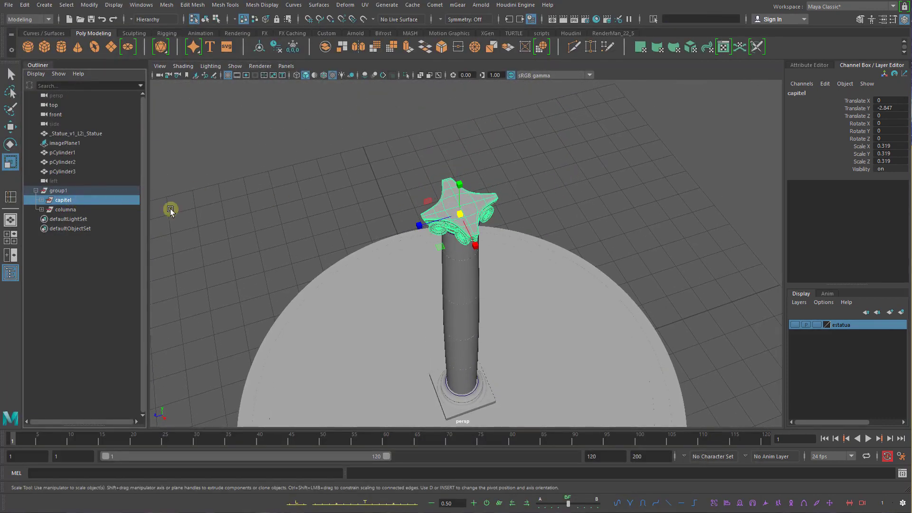
{"action": "key", "text": "e"}
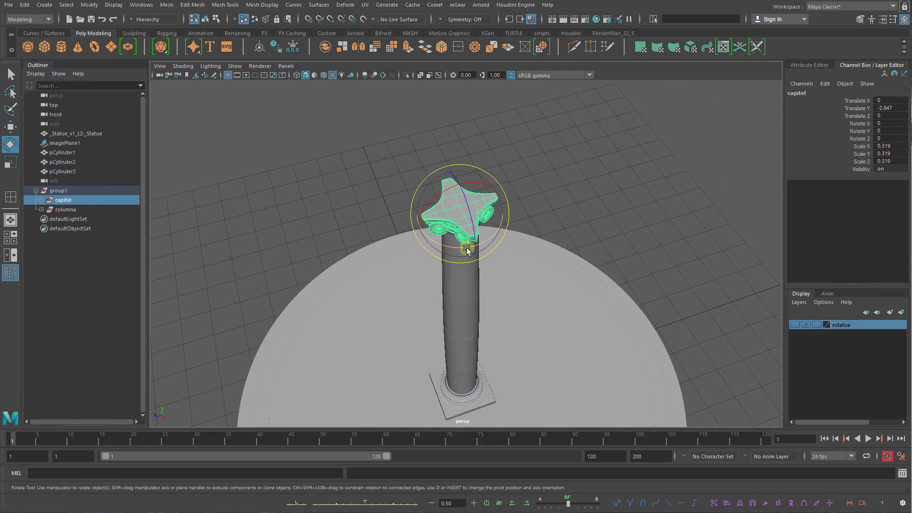
{"action": "left_click_drag", "start_coordinate": [457, 251], "coordinate": [478, 245]}
{"action": "left_click_drag", "start_coordinate": [566, 242], "coordinate": [459, 241], "text": "alt"}
{"action": "key", "text": "space"}
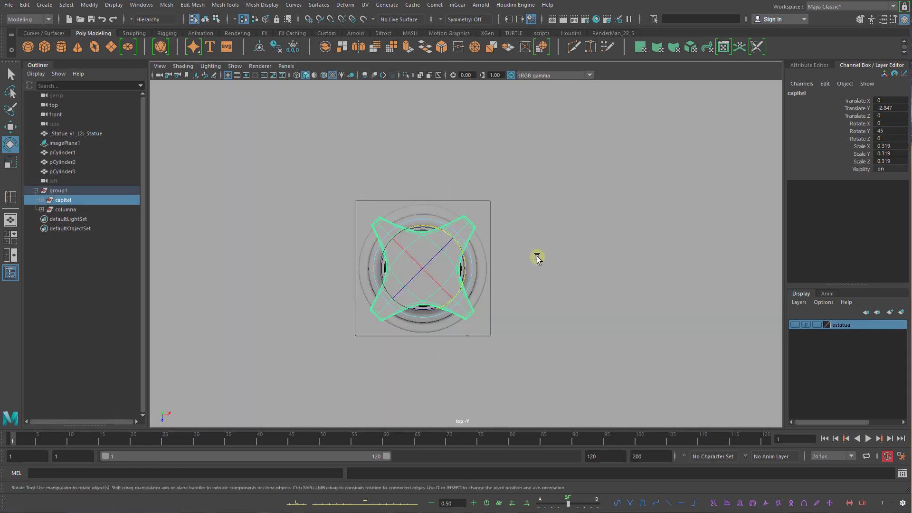
{"action": "right_click_drag", "start_coordinate": [537, 257], "coordinate": [462, 265], "text": "alt"}
{"action": "key", "text": "space"}
{"action": "left_click_drag", "start_coordinate": [483, 270], "coordinate": [482, 247]}
Unparent the capitel and columna groups from group1
{"action": "left_click", "coordinate": [101, 191]}
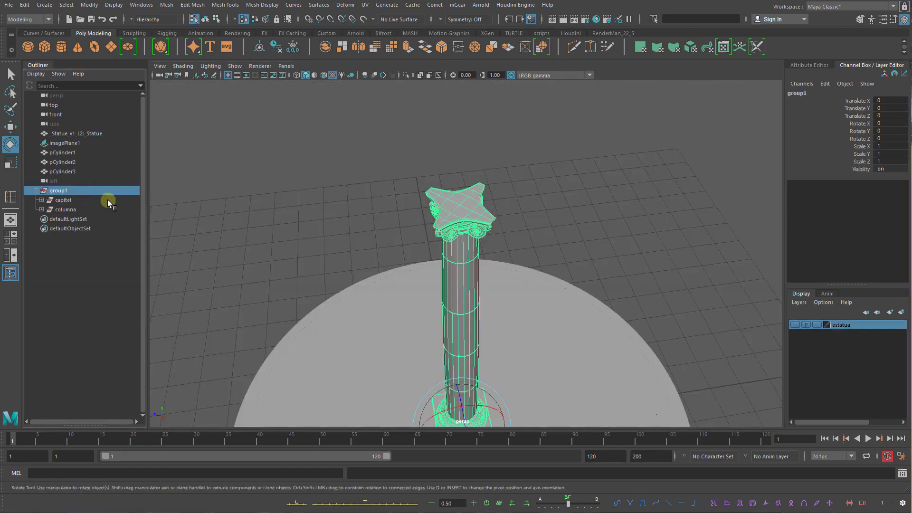
{"action": "right_click_drag", "start_coordinate": [495, 256], "coordinate": [380, 250], "text": "alt"}
{"action": "key", "text": "w"}
{"action": "left_click_drag", "start_coordinate": [453, 301], "coordinate": [551, 301], "text": "alt"}
{"action": "middle_click_drag", "start_coordinate": [551, 301], "coordinate": [543, 281], "text": "alt"}
{"action": "left_click_drag", "start_coordinate": [544, 281], "coordinate": [516, 285], "text": "alt"}
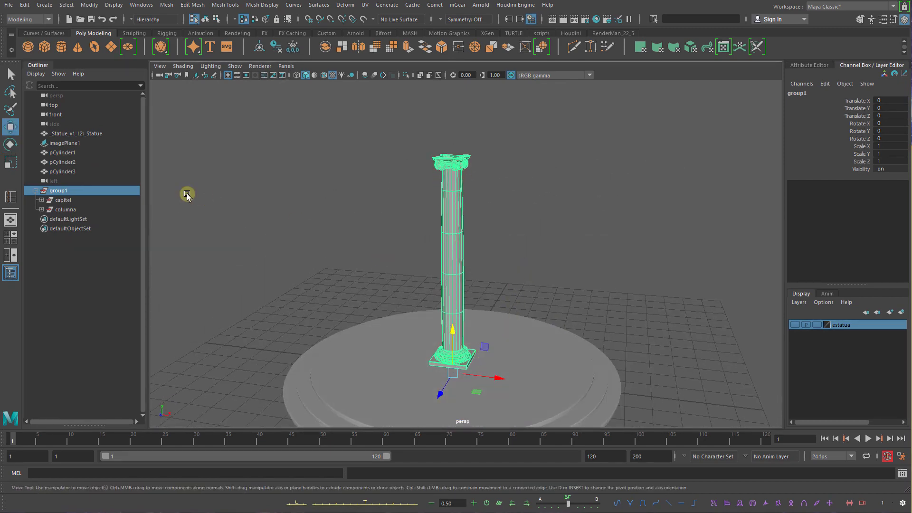
{"action": "left_click", "coordinate": [64, 201]}
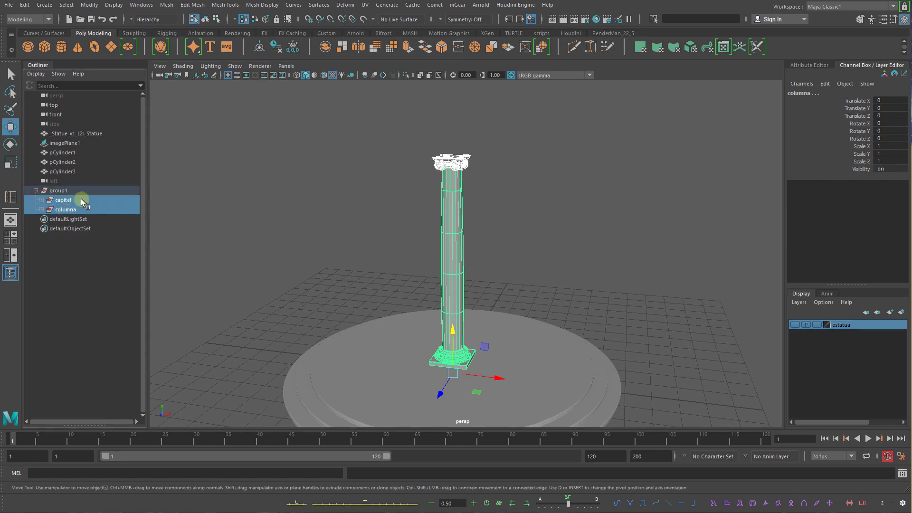
{"action": "left_click", "coordinate": [75, 208], "text": "ctrl"}
{"action": "left_click", "coordinate": [75, 198]}
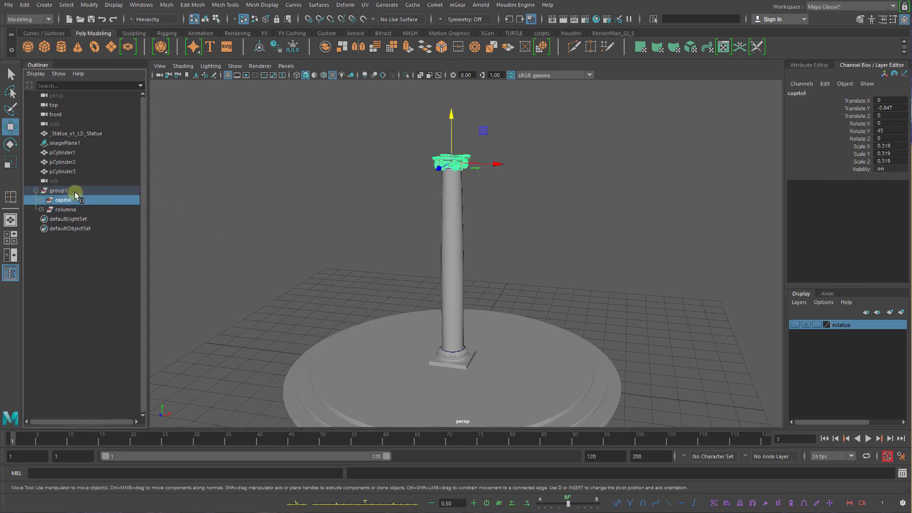
{"action": "left_click", "coordinate": [79, 210], "text": "ctrl"}
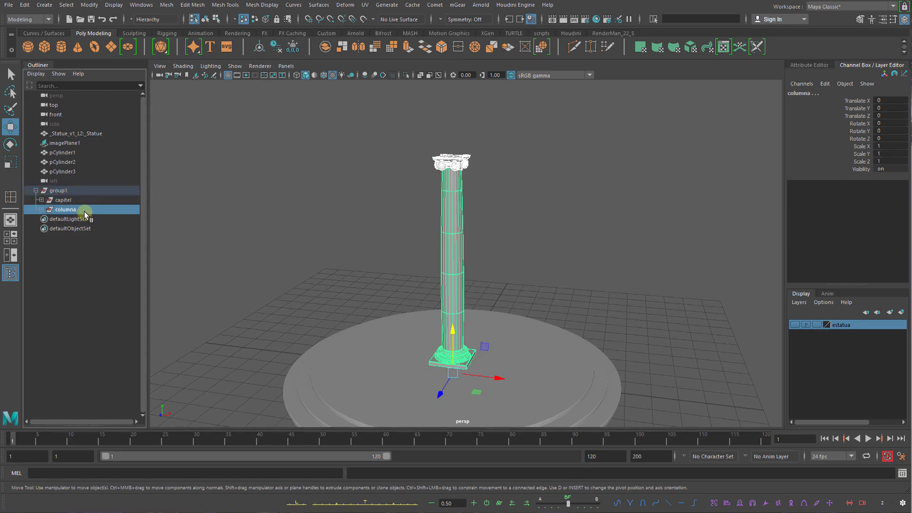
{"action": "key", "text": "shift+p"}
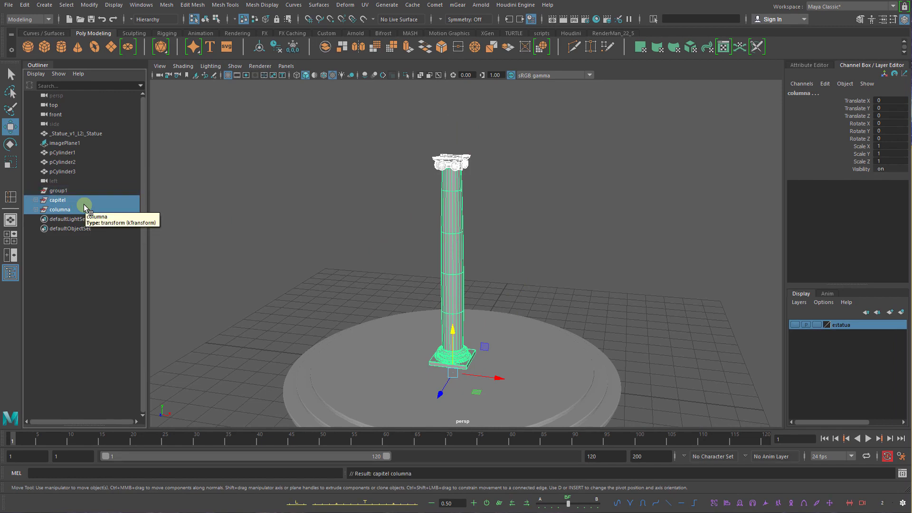
Try moving the capitel and columna groups together along X, and undo the moves
{"action": "left_click", "coordinate": [63, 192]}
{"action": "left_click", "coordinate": [67, 202]}
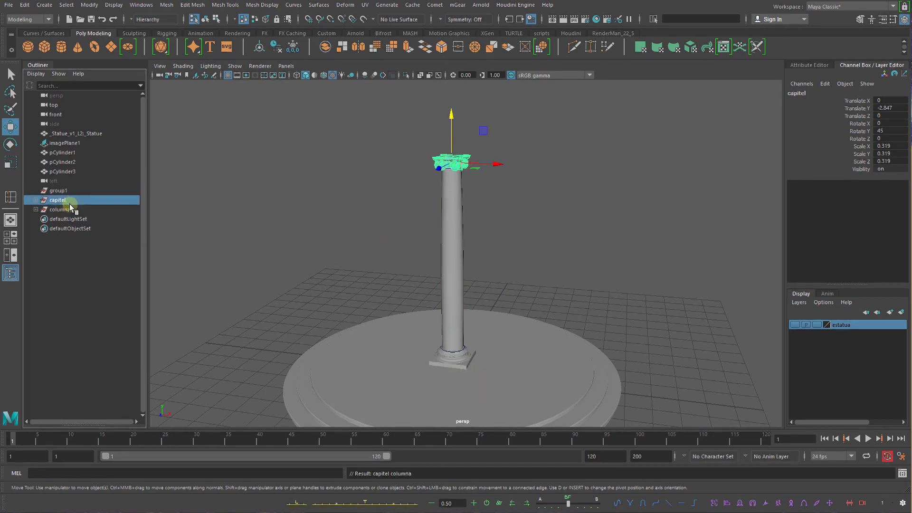
{"action": "left_click", "coordinate": [72, 209], "text": "ctrl"}
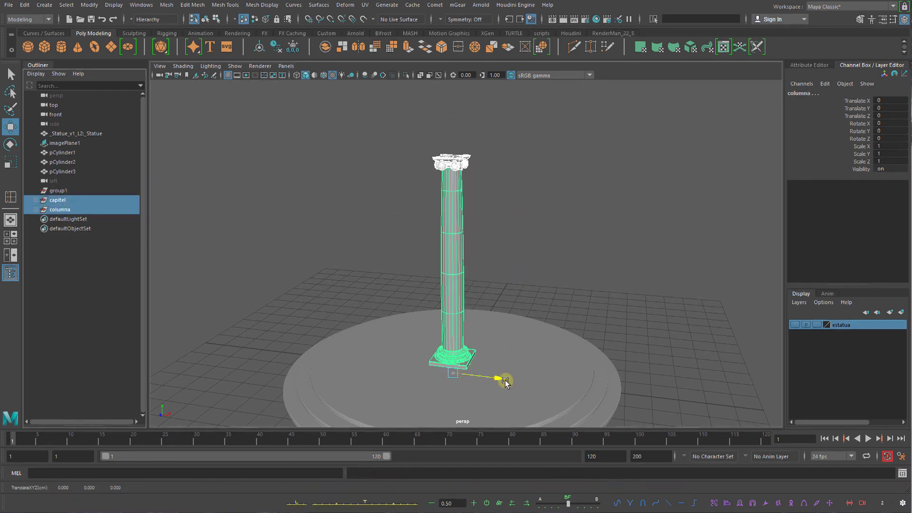
{"action": "left_click_drag", "start_coordinate": [508, 377], "coordinate": [479, 372]}
{"action": "key", "text": "ctrl+z"}
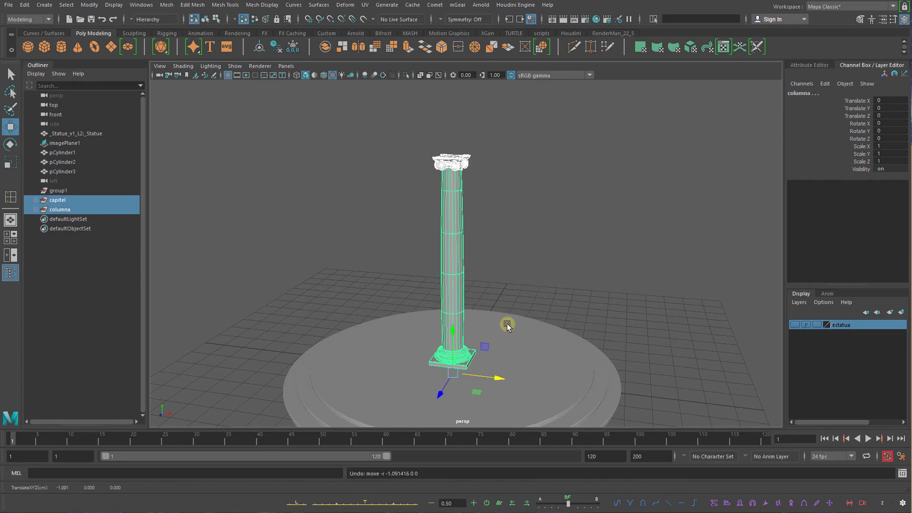
{"action": "key", "text": "w"}
{"action": "left_click_drag", "start_coordinate": [507, 326], "coordinate": [475, 315]}
{"action": "left_click_drag", "start_coordinate": [501, 379], "coordinate": [298, 351]}
{"action": "key", "text": "ctrl+z"}
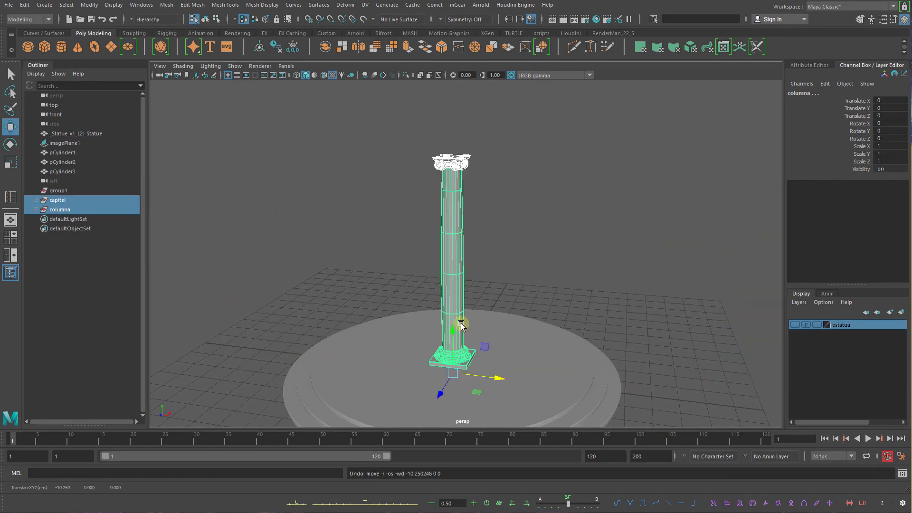
Set the Move tool's axis orientation to World in its tool settings
{"action": "key", "text": "w"}
{"action": "mouse_move", "coordinate": [458, 320]}
{"action": "left_mouse_down"}
{"action": "mouse_move", "coordinate": [420, 308]}
{"action": "mouse_move", "coordinate": [418, 320]}
{"action": "mouse_move", "coordinate": [425, 308]}
{"action": "mouse_move", "coordinate": [489, 307]}
{"action": "mouse_move", "coordinate": [452, 303]}
{"action": "left_mouse_up"}
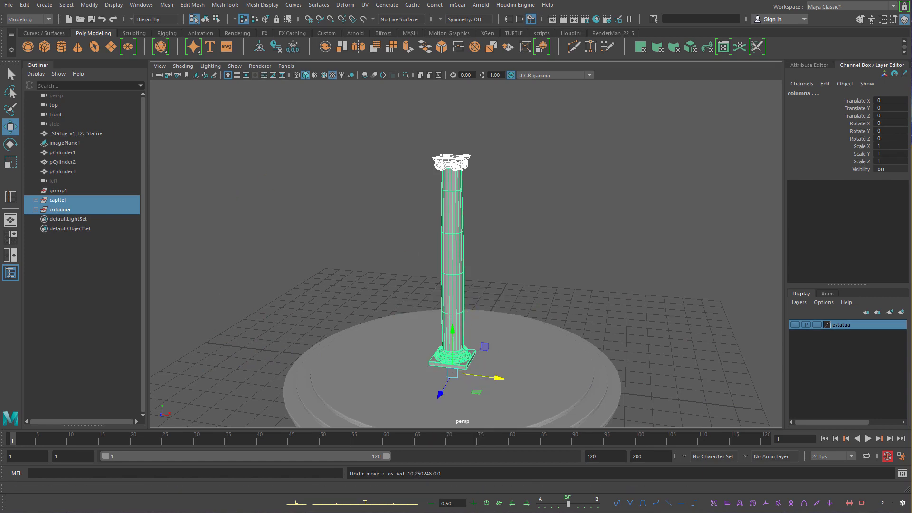
{"action": "double_click", "coordinate": [9, 126]}
{"action": "left_click", "coordinate": [642, 141]}
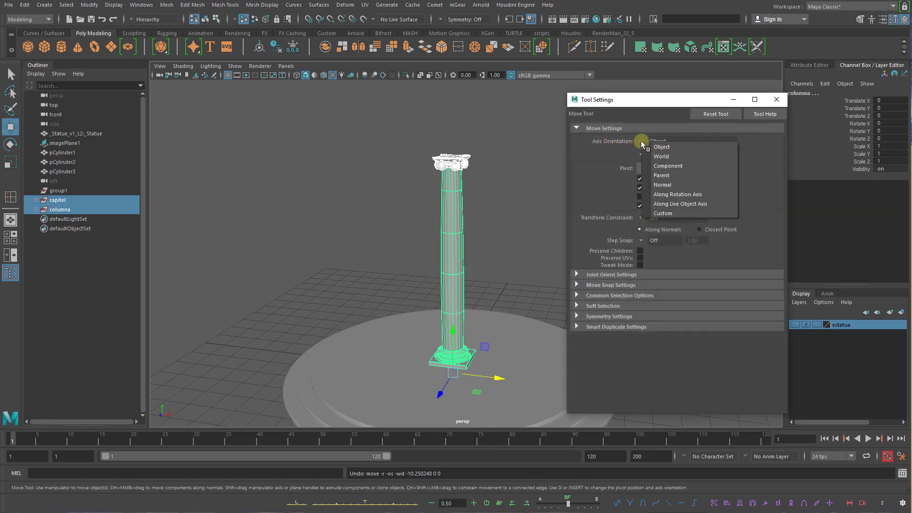
{"action": "key", "text": "Return"}
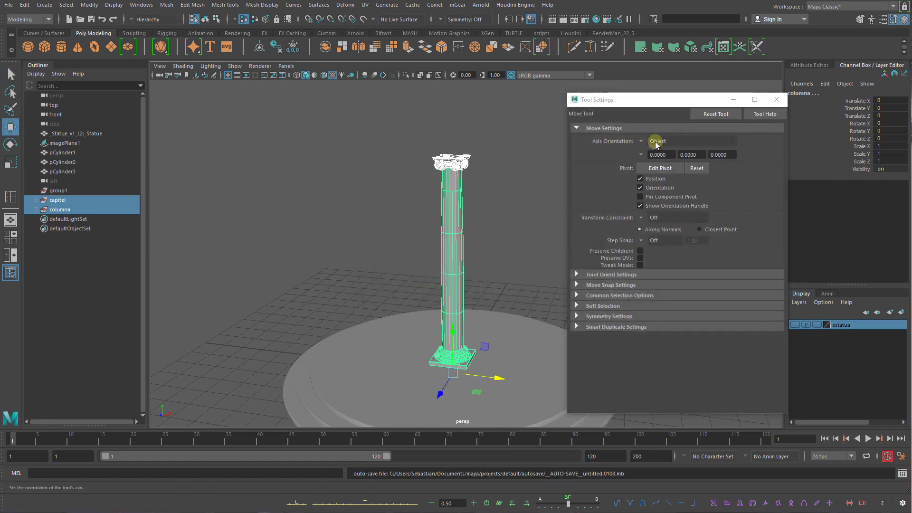
{"action": "left_click", "coordinate": [658, 141]}
{"action": "left_click", "coordinate": [657, 150]}
{"action": "left_click", "coordinate": [782, 101]}
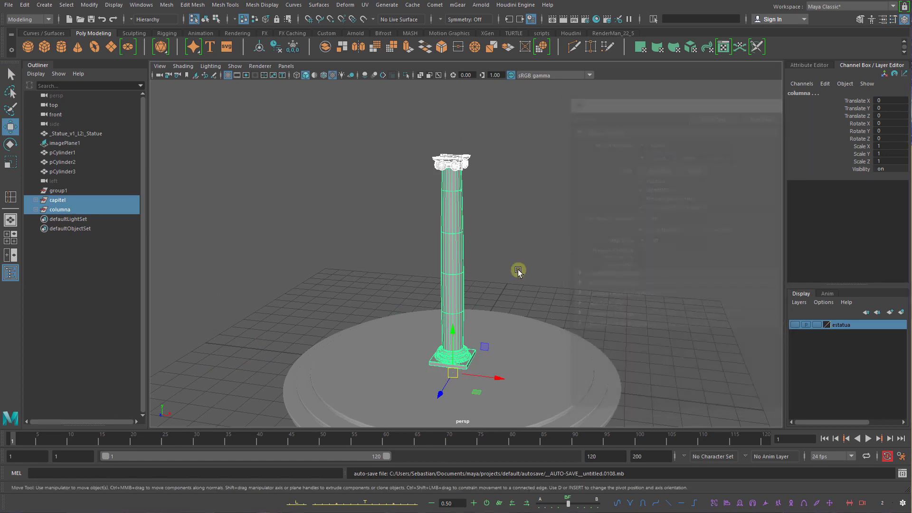
Move the capitel and columna groups together along X to 4.874, near the edge of the round platform
{"action": "left_click", "coordinate": [72, 199]}
{"action": "left_click", "coordinate": [73, 207], "text": "ctrl"}
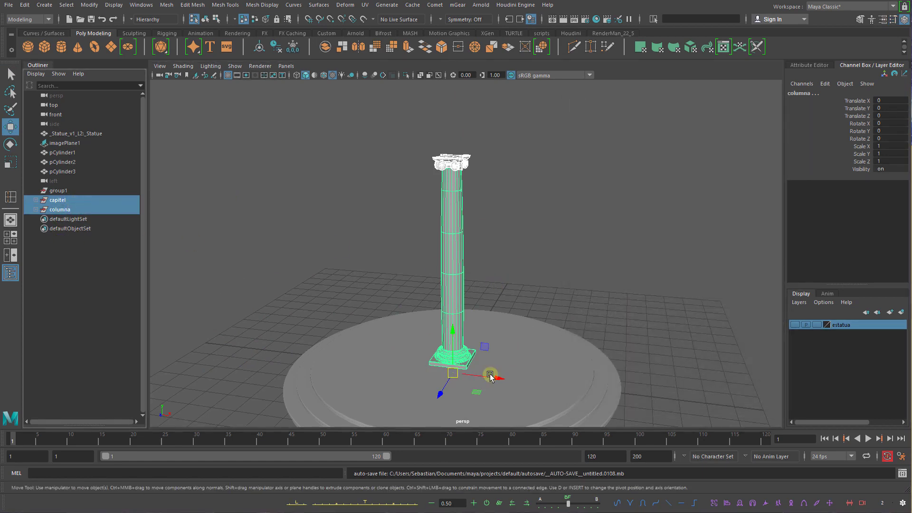
{"action": "left_click_drag", "start_coordinate": [490, 377], "coordinate": [610, 397]}
{"action": "key", "text": "f"}
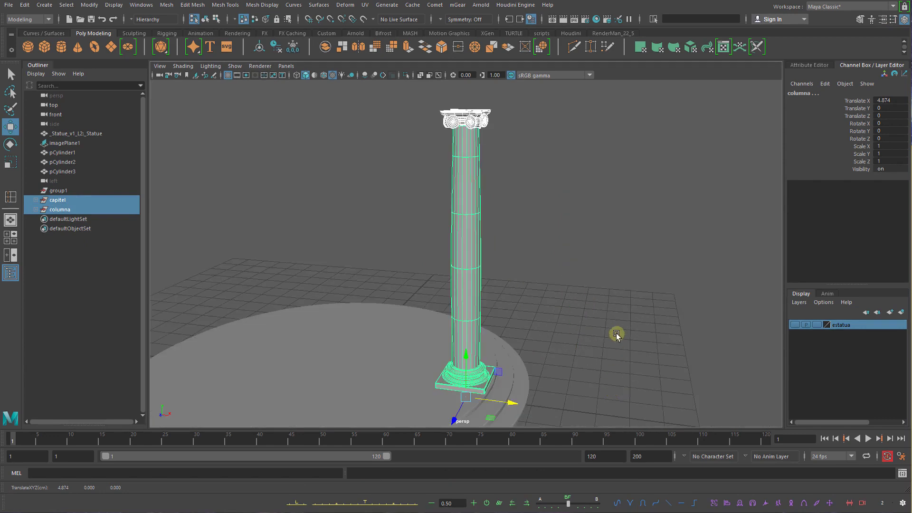
{"action": "left_click_drag", "start_coordinate": [615, 333], "coordinate": [568, 340], "text": "alt"}
{"action": "right_click_drag", "start_coordinate": [568, 340], "coordinate": [598, 361], "text": "alt"}
Show the reference image plane in the front view and compare the column's height with the temple photo
{"action": "key", "text": "space"}
{"action": "left_click_drag", "start_coordinate": [582, 334], "coordinate": [587, 354]}
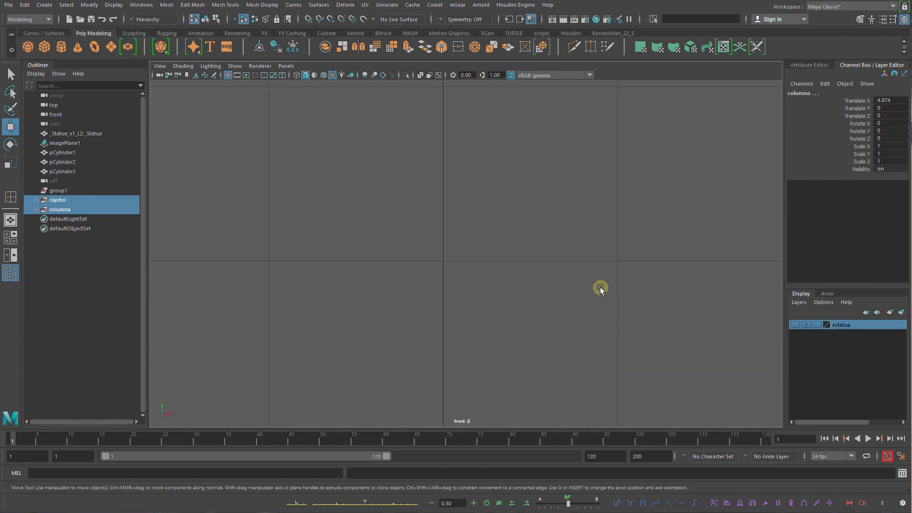
{"action": "scroll", "coordinate": [444, 223], "scroll_direction": "down", "scroll_amount": 5}
{"action": "left_click", "coordinate": [260, 66]}
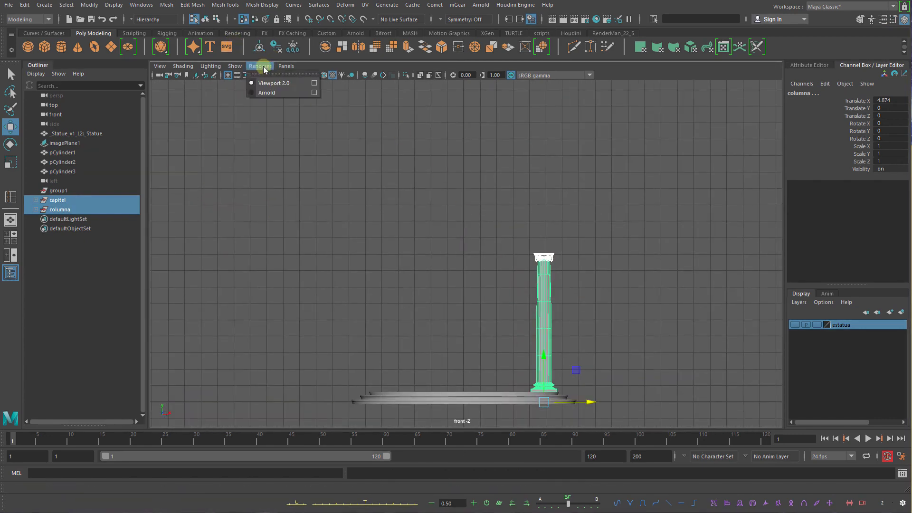
{"action": "mouse_move", "coordinate": [234, 66]}
{"action": "left_click", "coordinate": [286, 211]}
{"action": "scroll", "coordinate": [606, 268], "scroll_direction": "up", "scroll_amount": 4}
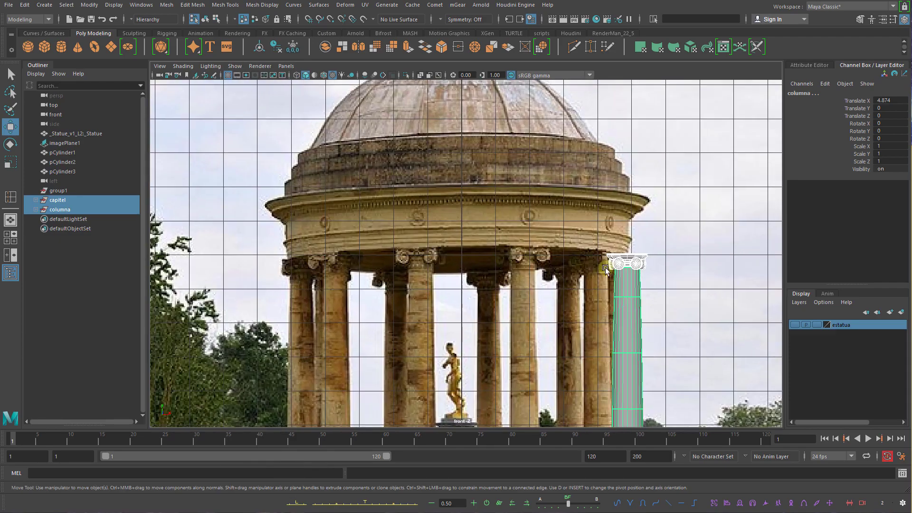
{"action": "scroll", "coordinate": [549, 257], "scroll_direction": "down", "scroll_amount": 4}
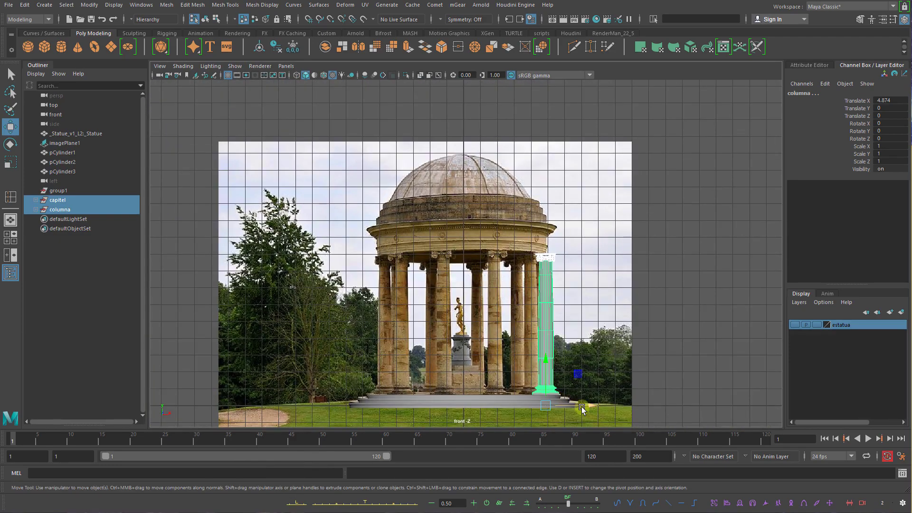
Move the capitel and columna groups together along X to about -0.013, at the centre of the temple photo
{"action": "key", "text": "space"}
{"action": "left_click_drag", "start_coordinate": [601, 370], "coordinate": [606, 390]}
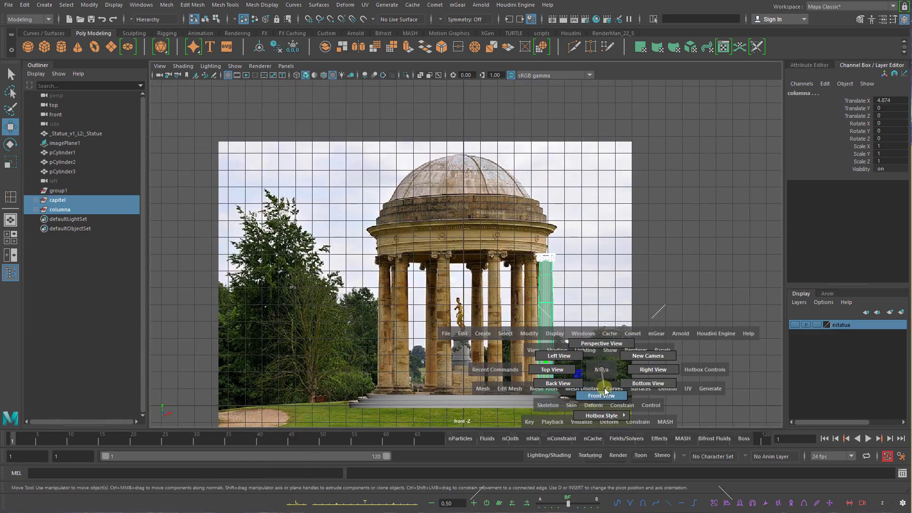
{"action": "left_click_drag", "start_coordinate": [578, 403], "coordinate": [499, 404]}
{"action": "scroll", "coordinate": [486, 325], "scroll_direction": "up", "scroll_amount": 5}
{"action": "scroll", "coordinate": [481, 280], "scroll_direction": "up", "scroll_amount": 6}
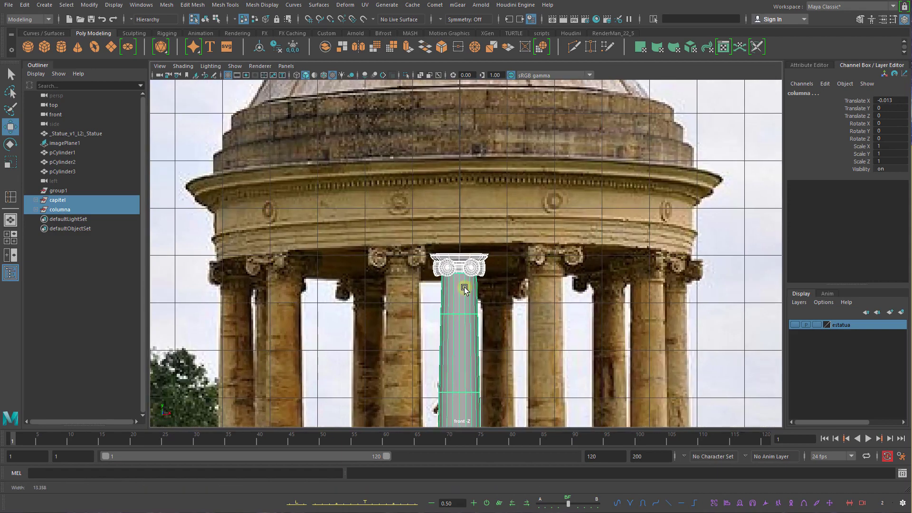
Raise the capitel group alone along Y until its top meets the underside of the entablature in the temple photo
{"action": "left_click", "coordinate": [56, 200]}
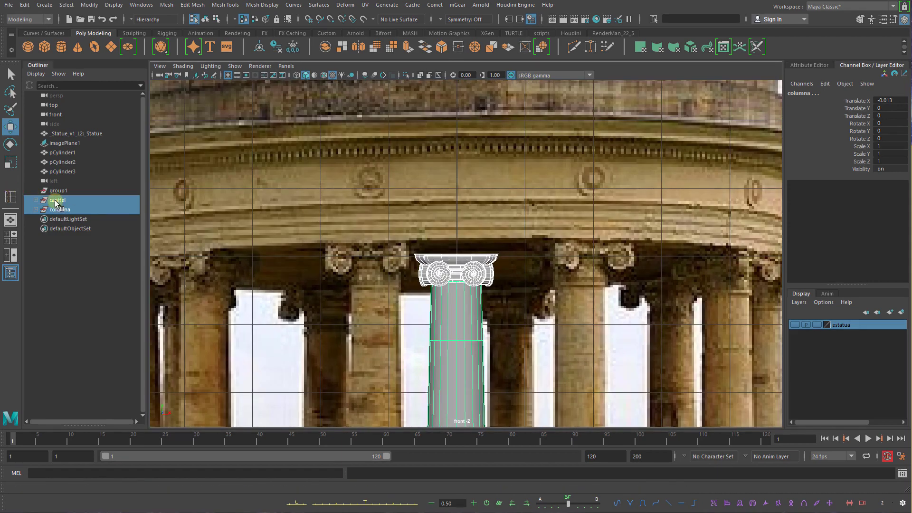
{"action": "left_click_drag", "start_coordinate": [455, 237], "coordinate": [456, 224]}
Raise the top row of vertices of the columna shaft up into the base of the capital, and return to object selection
{"action": "left_click", "coordinate": [465, 303]}
{"action": "key", "text": "q"}
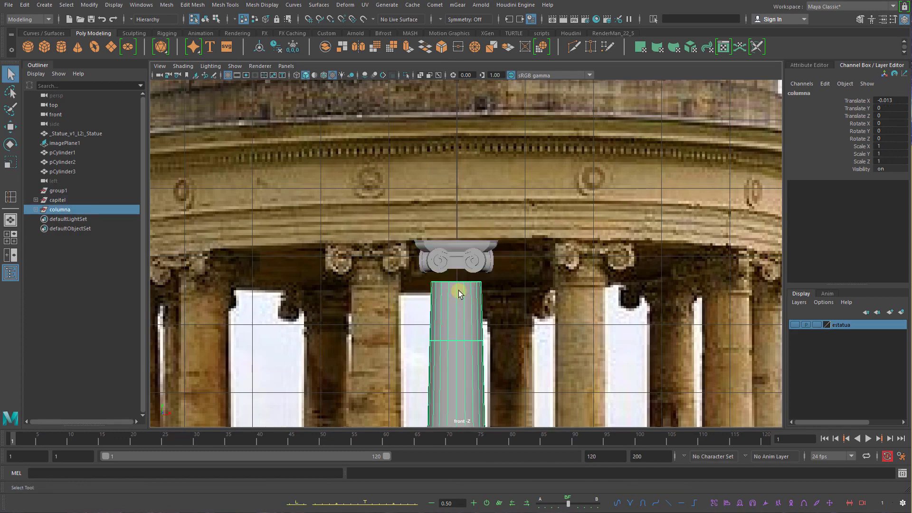
{"action": "right_click_drag", "start_coordinate": [460, 291], "coordinate": [427, 281]}
{"action": "left_click_drag", "start_coordinate": [499, 269], "coordinate": [380, 298]}
{"action": "key", "text": "w"}
{"action": "left_click", "coordinate": [472, 291]}
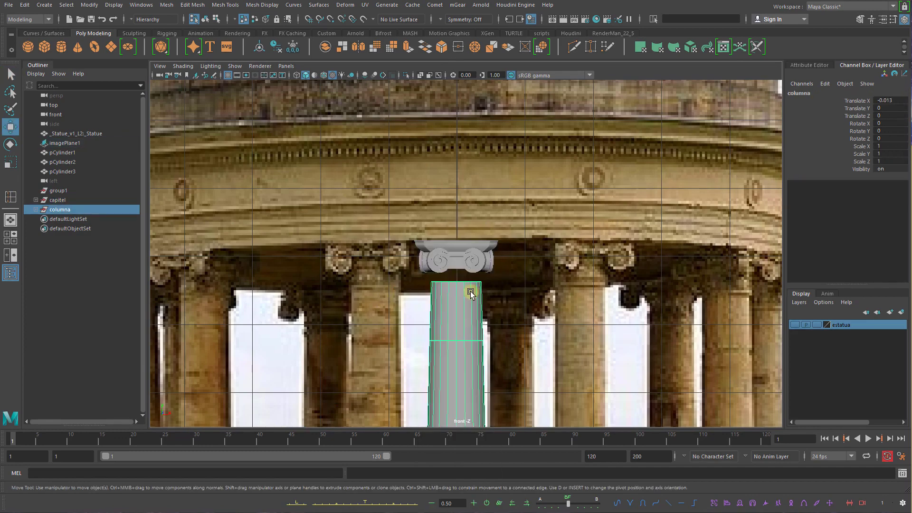
{"action": "right_click_drag", "start_coordinate": [470, 291], "coordinate": [430, 287]}
{"action": "left_click", "coordinate": [496, 277]}
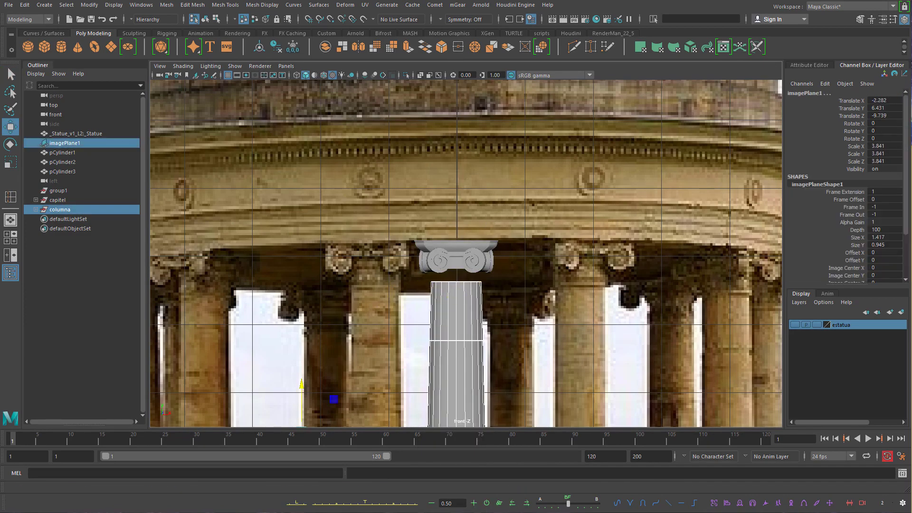
{"action": "left_click", "coordinate": [216, 19]}
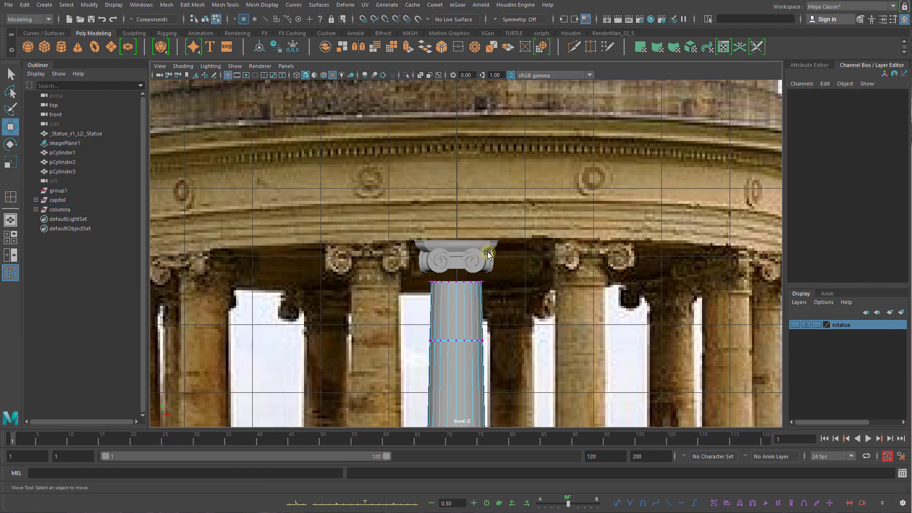
{"action": "left_click_drag", "start_coordinate": [508, 268], "coordinate": [403, 295]}
{"action": "left_click_drag", "start_coordinate": [457, 261], "coordinate": [458, 247]}
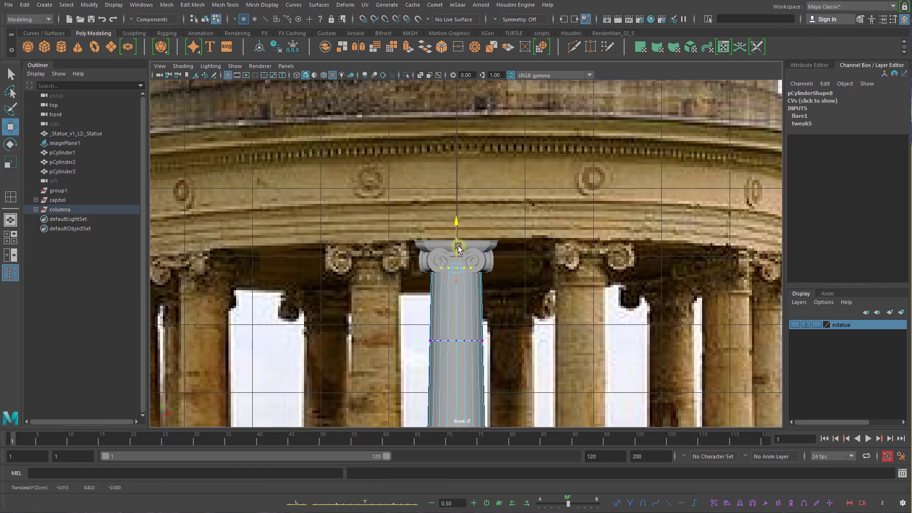
{"action": "key", "text": "q"}
{"action": "right_click_drag", "start_coordinate": [458, 252], "coordinate": [535, 261]}
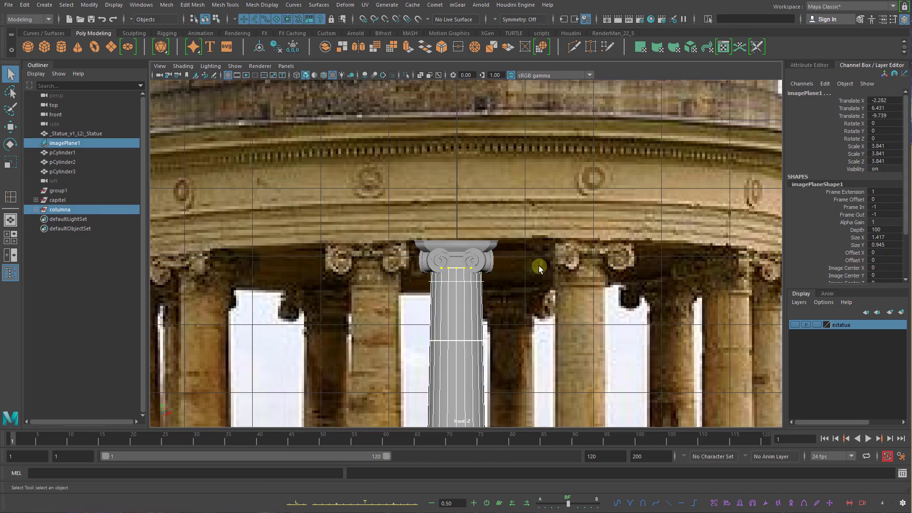
{"action": "left_click", "coordinate": [482, 282]}
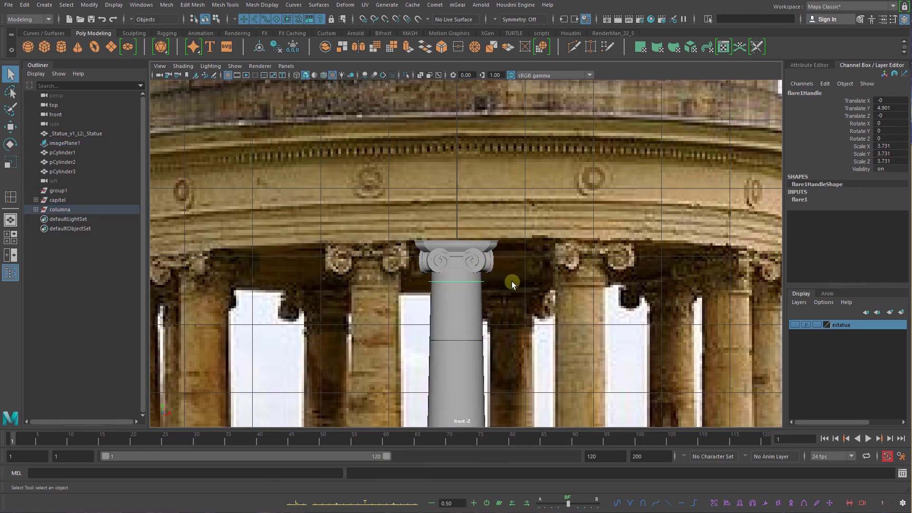
{"action": "right_click_drag", "start_coordinate": [512, 284], "coordinate": [266, 248], "text": "alt"}
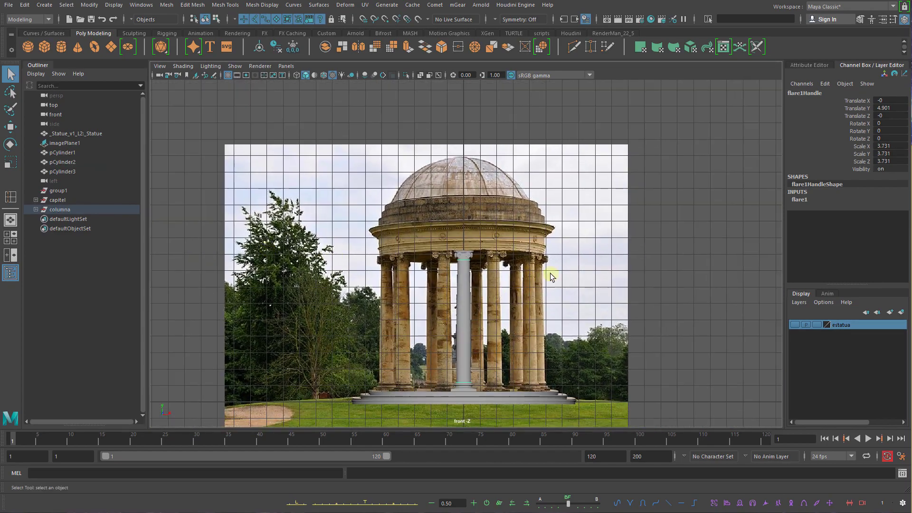
Delete the empty group1 from the scene
{"action": "left_click", "coordinate": [83, 201], "text": "ctrl"}
{"action": "left_click", "coordinate": [79, 193]}
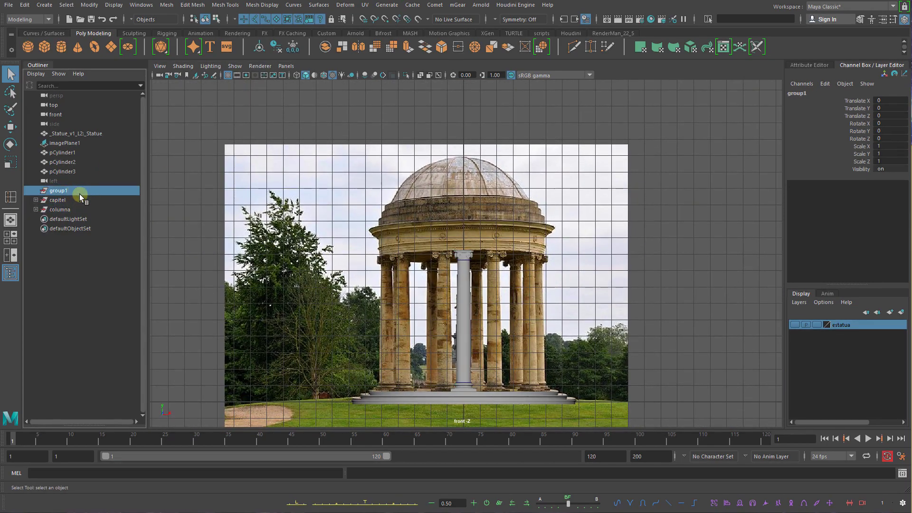
{"action": "key", "text": "Delete"}
Set Translate X of the capitel and columna groups to 0
{"action": "left_click", "coordinate": [79, 192]}
{"action": "left_click", "coordinate": [79, 200], "text": "ctrl"}
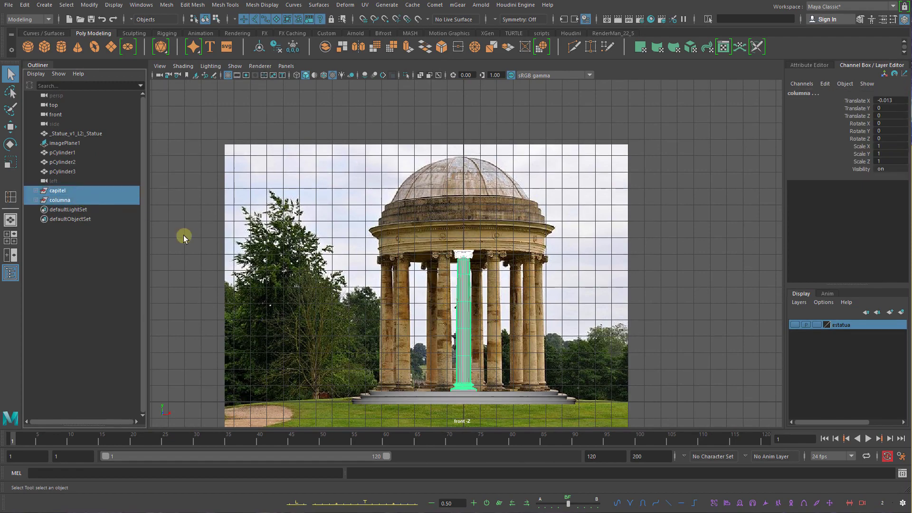
{"action": "key", "text": "w"}
{"action": "key", "text": "space"}
{"action": "left_click_drag", "start_coordinate": [545, 337], "coordinate": [565, 323]}
{"action": "double_click", "coordinate": [876, 100]}
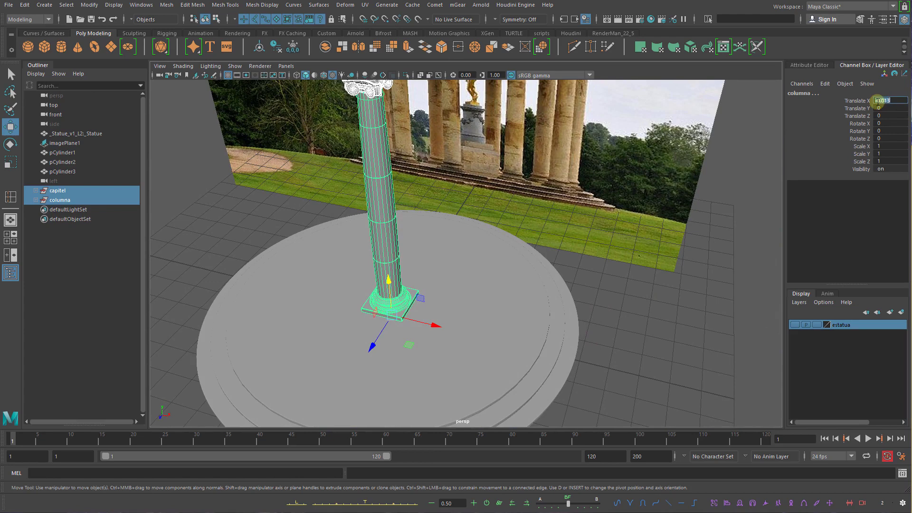
{"action": "type", "text": "0"}
{"action": "key", "text": "Return"}
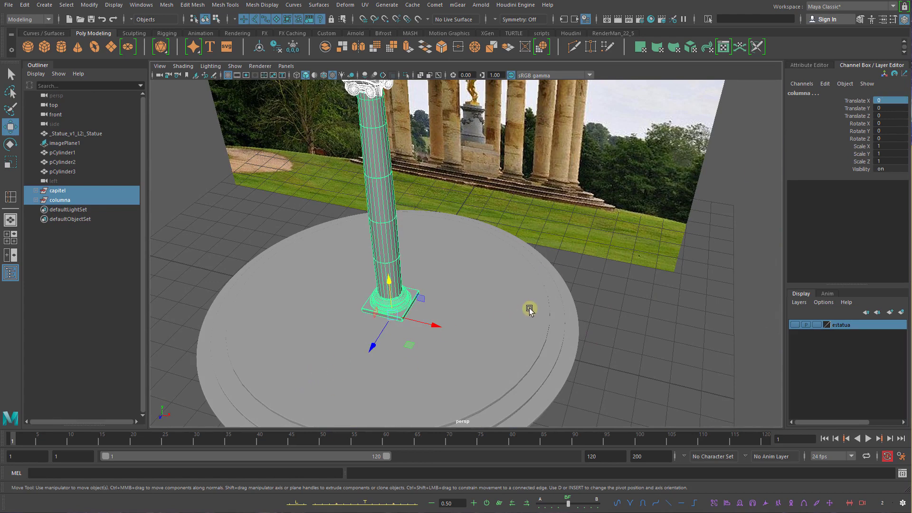
Show wireframe on shaded and move the capitel and columna groups along Z to about 4.902, at the upper platform's edge
{"action": "left_click_drag", "start_coordinate": [530, 308], "coordinate": [443, 310], "text": "alt"}
{"action": "left_click_drag", "start_coordinate": [343, 324], "coordinate": [210, 350]}
{"action": "right_click_drag", "start_coordinate": [337, 288], "coordinate": [375, 309], "text": "alt"}
{"action": "middle_click_drag", "start_coordinate": [375, 309], "coordinate": [541, 270], "text": "alt"}
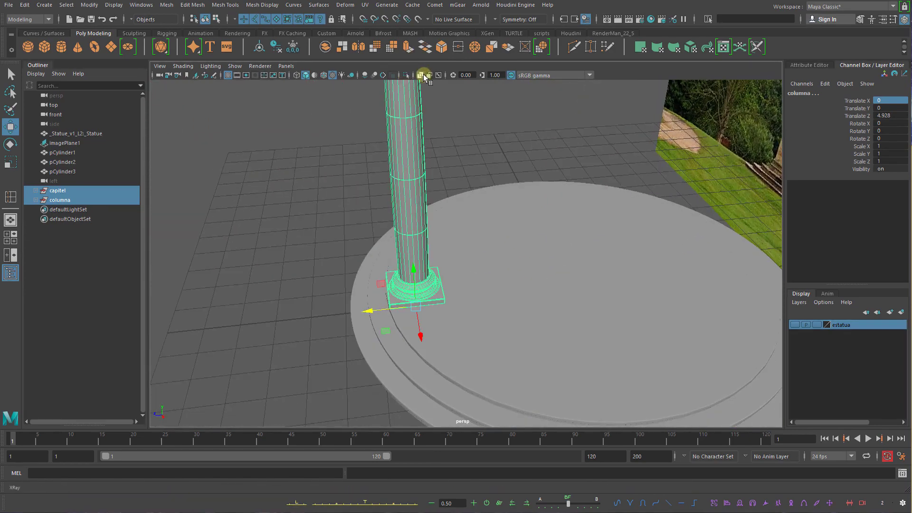
{"action": "left_click", "coordinate": [328, 77]}
{"action": "scroll", "coordinate": [306, 336], "scroll_direction": "up", "scroll_amount": 3}
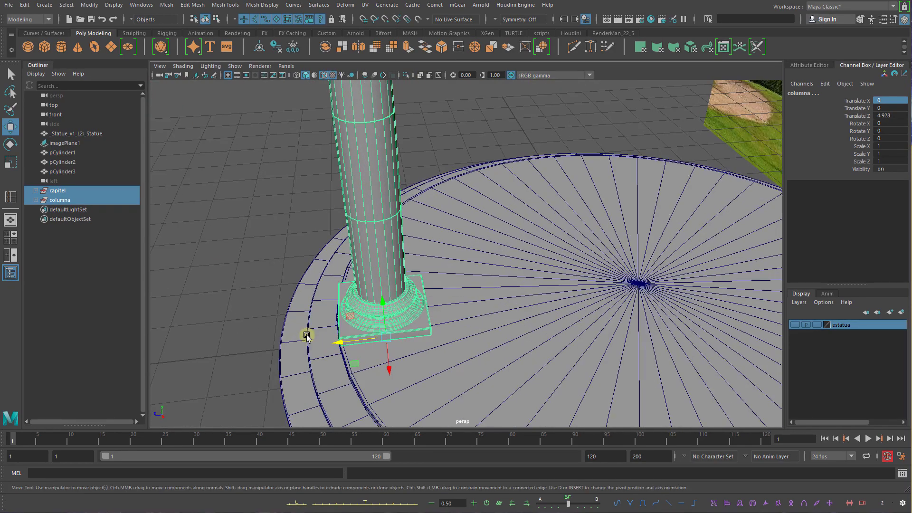
{"action": "left_click_drag", "start_coordinate": [363, 341], "coordinate": [364, 339]}
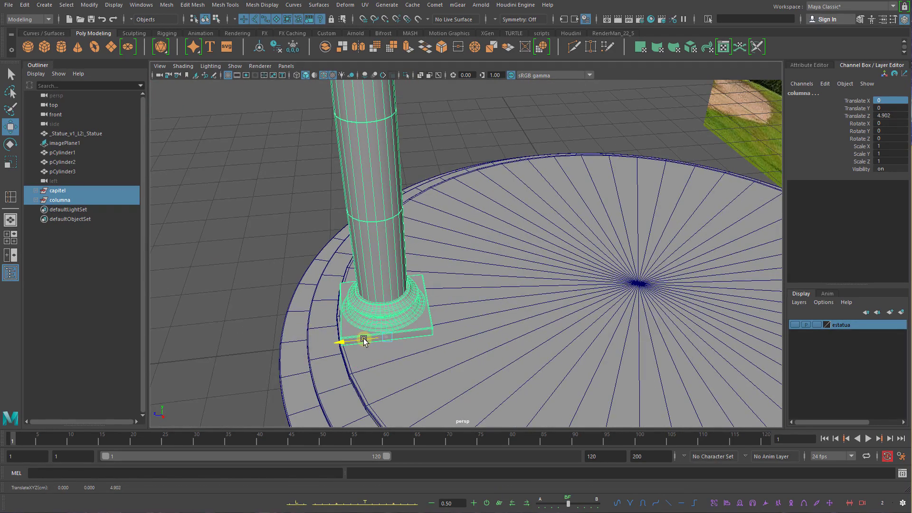
{"action": "scroll", "coordinate": [493, 322], "scroll_direction": "up", "scroll_amount": 2}
{"action": "scroll", "coordinate": [489, 321], "scroll_direction": "down", "scroll_amount": 12}
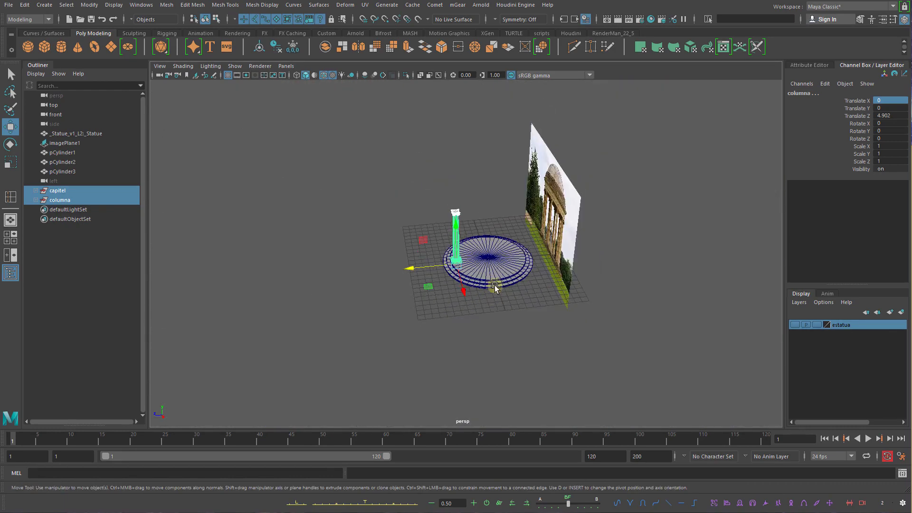
Check the column's height and placement against the temple photo in the front view and around the platform in perspective
{"action": "key", "text": "space"}
{"action": "left_click_drag", "start_coordinate": [493, 285], "coordinate": [494, 296]}
{"action": "scroll", "coordinate": [494, 297], "scroll_direction": "up", "scroll_amount": 2}
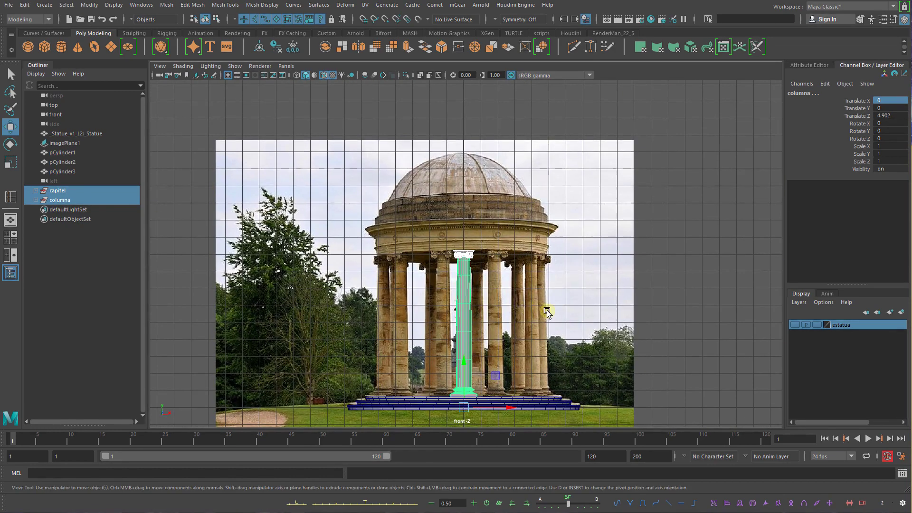
{"action": "scroll", "coordinate": [536, 297], "scroll_direction": "down", "scroll_amount": 2}
{"action": "key", "text": "space"}
{"action": "left_click_drag", "start_coordinate": [525, 297], "coordinate": [665, 247]}
{"action": "left_click_drag", "start_coordinate": [482, 220], "coordinate": [418, 237], "text": "alt"}
{"action": "right_click_drag", "start_coordinate": [503, 266], "coordinate": [601, 301], "text": "alt"}
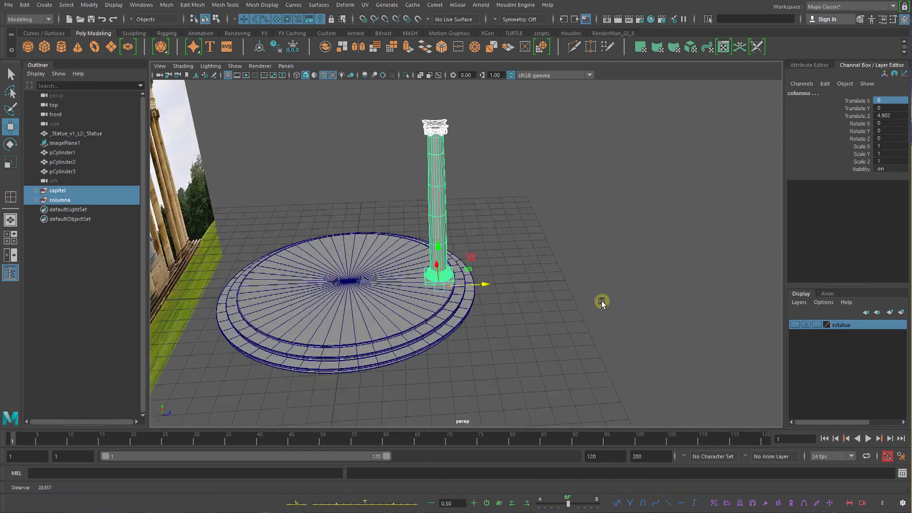
{"action": "left_click_drag", "start_coordinate": [601, 301], "coordinate": [531, 274], "text": "alt"}
Group the capitel and columna groups together into a single column group
{"action": "key", "text": "ctrl+g"}
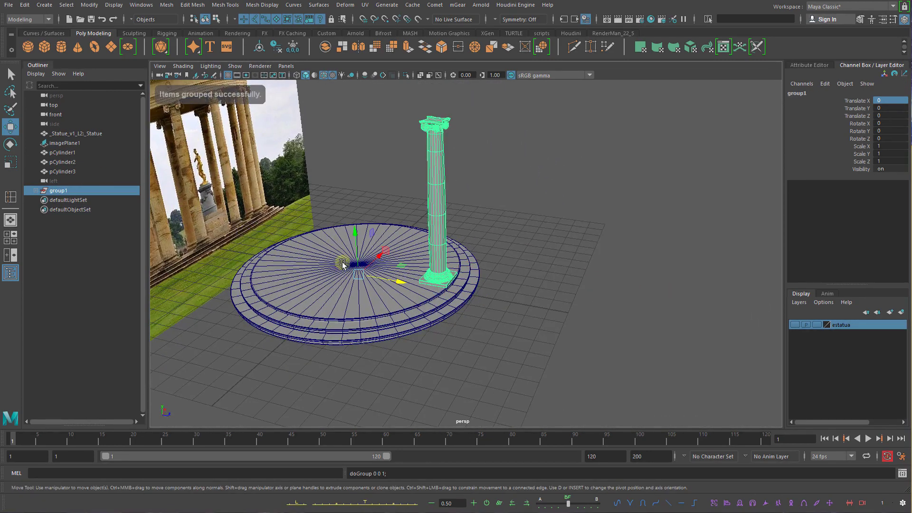
{"action": "left_click_drag", "start_coordinate": [361, 276], "coordinate": [352, 265], "text": "alt"}
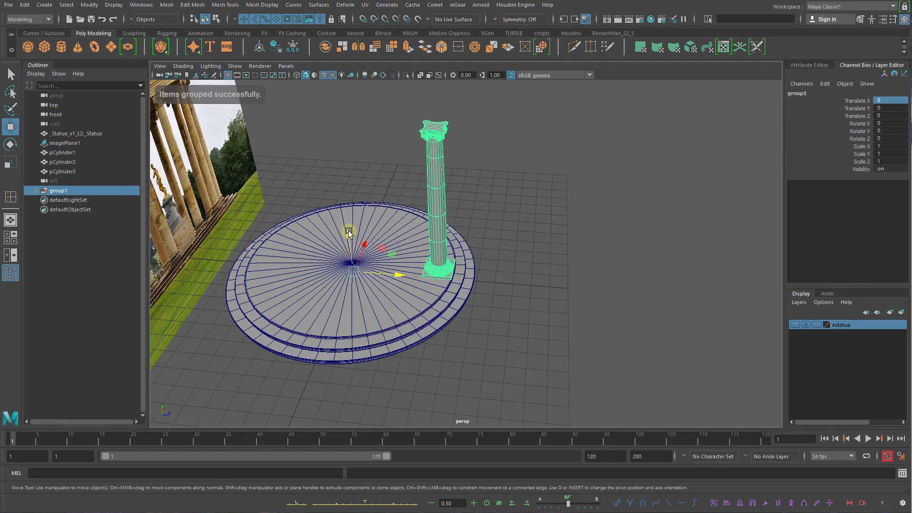
{"action": "left_click_drag", "start_coordinate": [446, 284], "coordinate": [418, 307], "text": "alt"}
{"action": "key", "text": "e"}
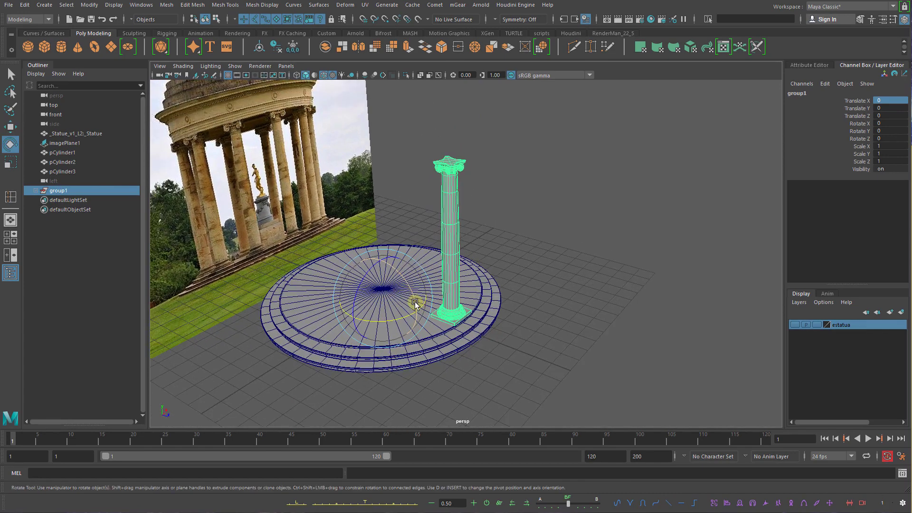
Duplicate the column group and rotate the copy 45 degrees about Y around the platform's centre
{"action": "key", "text": "ctrl+g"}
{"action": "left_click_drag", "start_coordinate": [522, 308], "coordinate": [472, 316], "text": "alt"}
{"action": "key", "text": "space"}
{"action": "right_click_drag", "start_coordinate": [516, 304], "coordinate": [480, 303], "text": "alt"}
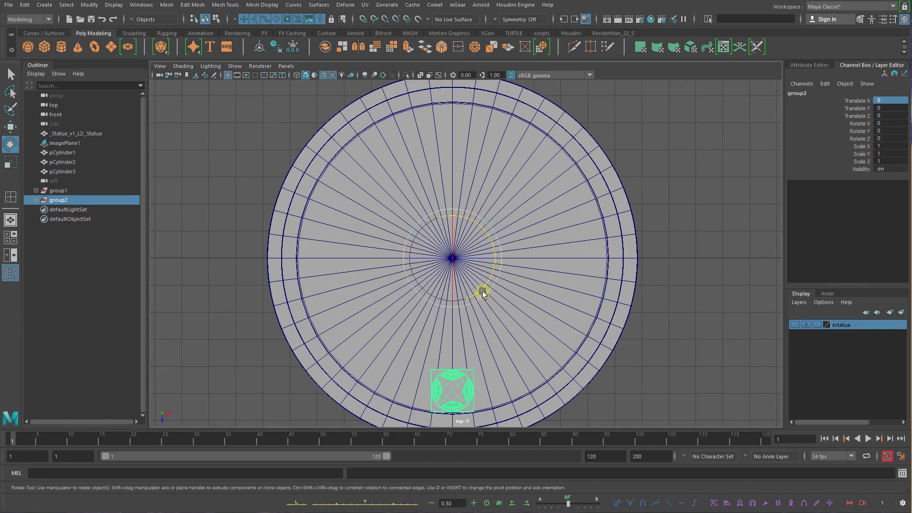
{"action": "left_click_drag", "start_coordinate": [482, 292], "coordinate": [606, 257]}
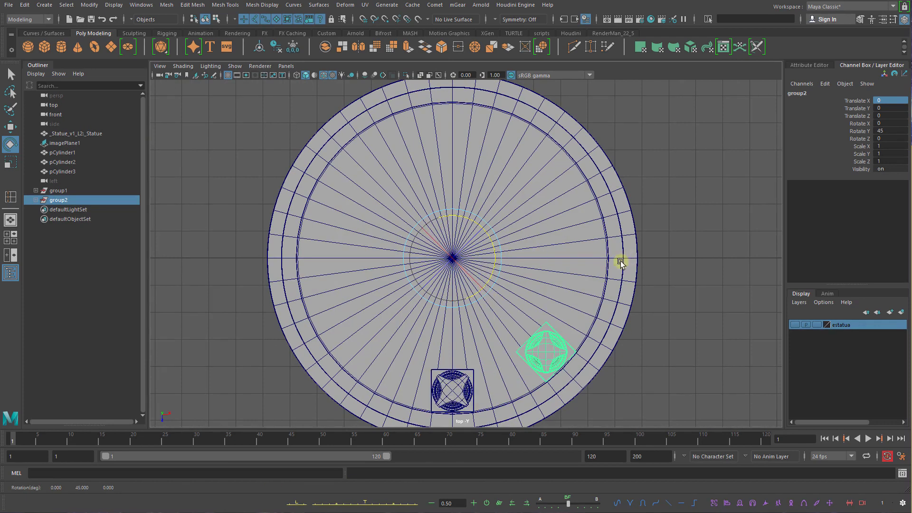
Repeat the duplication with its 45-degree rotation until eight columns form a full ring around the platform
{"action": "key", "text": "shift+d"}
{"action": "key", "text": "shift+d"}
{"action": "key", "text": "shift+d"}
{"action": "key", "text": "shift+d"}
{"action": "key", "text": "shift+d"}
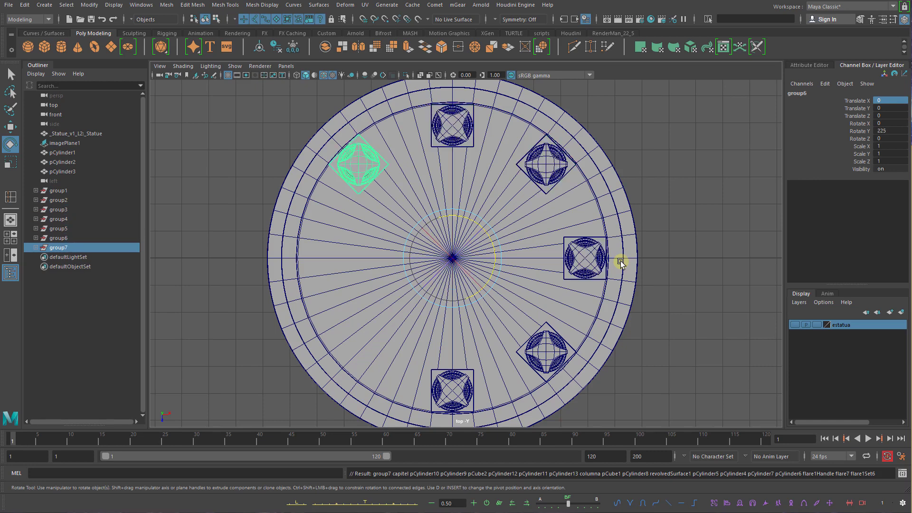
{"action": "key", "text": "shift+d"}
{"action": "key", "text": "shift+d"}
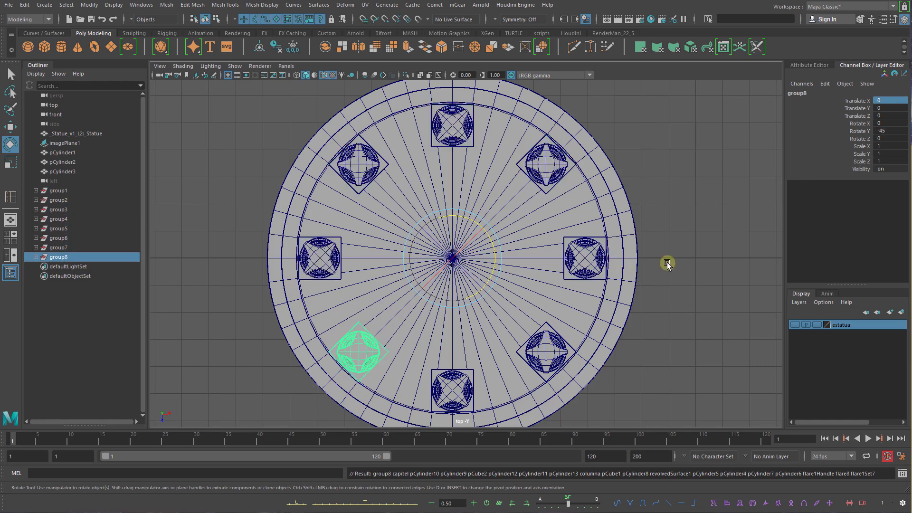
Examine the ring of columns against the temple photo in the front view and from around it in perspective
{"action": "key", "text": "space"}
{"action": "left_click_drag", "start_coordinate": [648, 261], "coordinate": [647, 236]}
{"action": "left_click_drag", "start_coordinate": [646, 285], "coordinate": [609, 279], "text": "alt"}
{"action": "key", "text": "q"}
{"action": "key", "text": "space"}
{"action": "right_click_drag", "start_coordinate": [619, 272], "coordinate": [678, 296], "text": "alt"}
{"action": "key", "text": "space"}
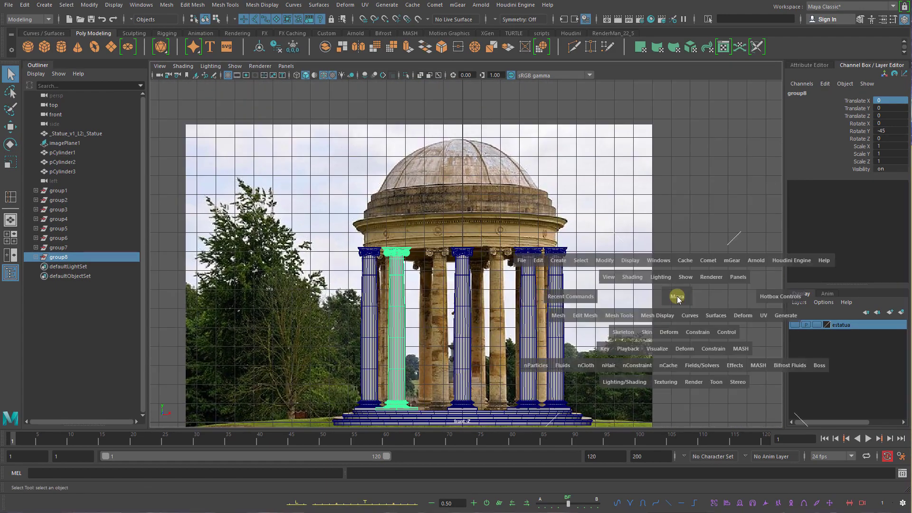
{"action": "left_click_drag", "start_coordinate": [644, 283], "coordinate": [661, 272], "text": "alt"}
{"action": "key", "text": "space"}
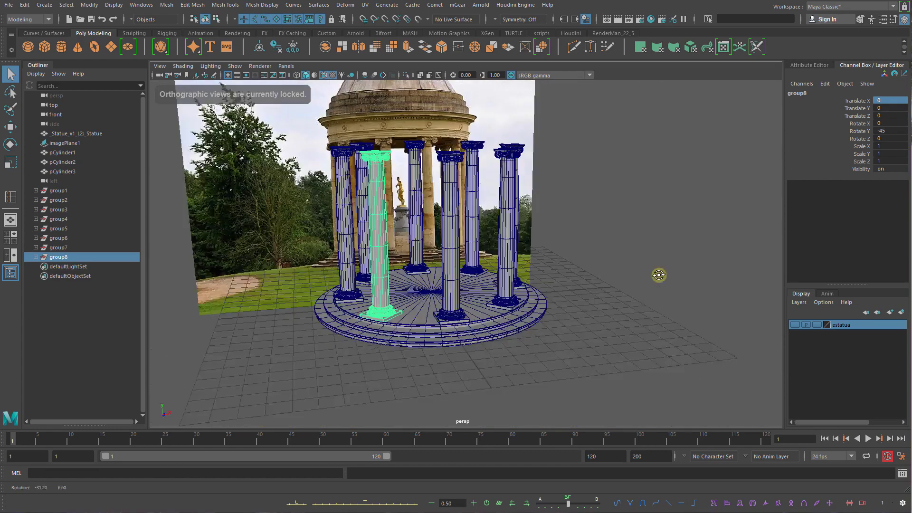
{"action": "right_click_drag", "start_coordinate": [623, 266], "coordinate": [683, 289], "text": "alt"}
{"action": "middle_click_drag", "start_coordinate": [604, 291], "coordinate": [634, 346], "text": "alt"}
{"action": "right_click_drag", "start_coordinate": [634, 347], "coordinate": [617, 320], "text": "alt"}
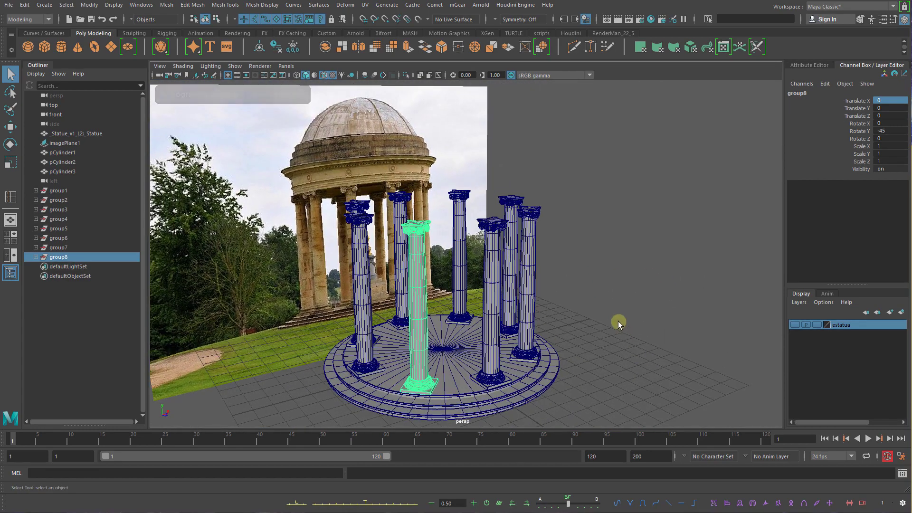